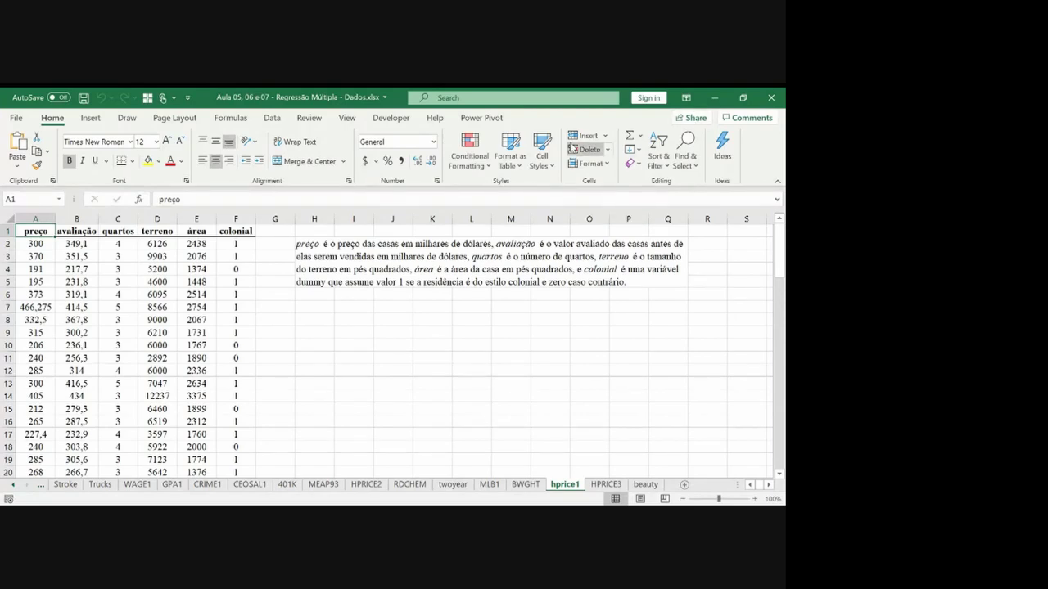
Step: Start a Regression data analysis using the preço column with its header, A1:A89, as the Y range
click(272, 118)
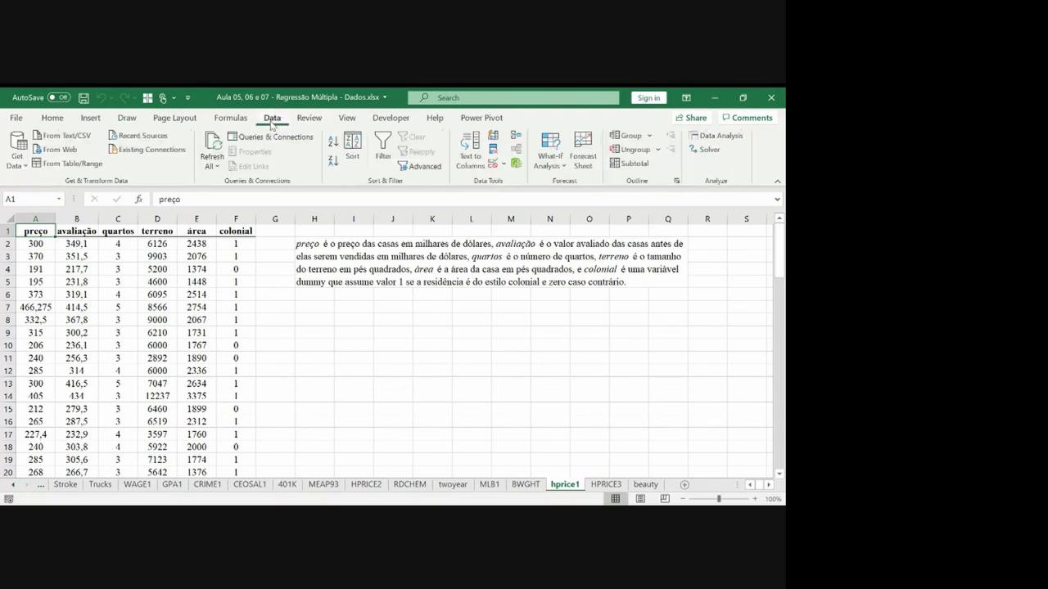
click(715, 135)
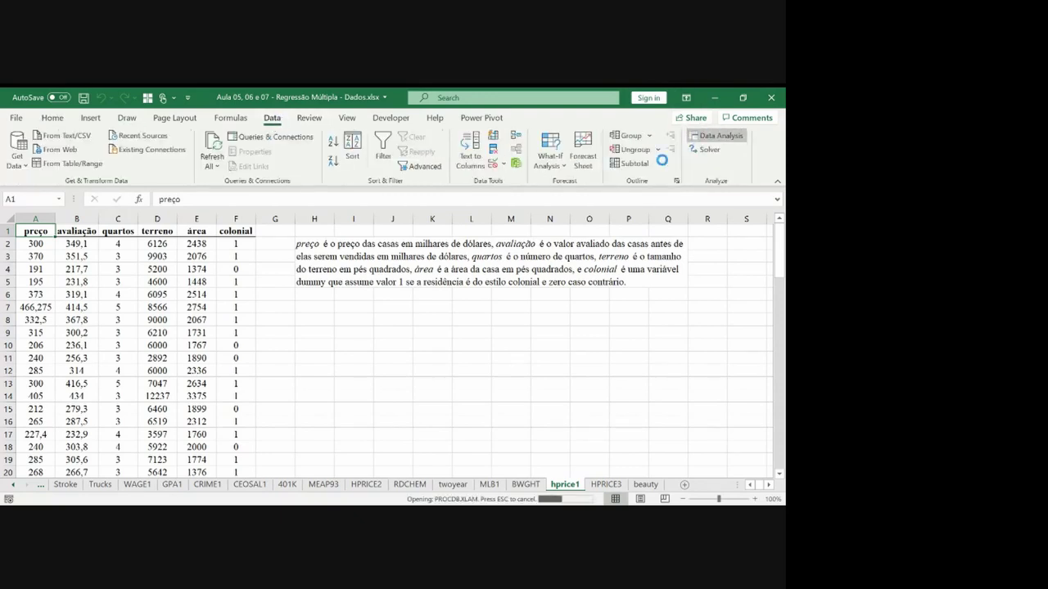
scroll(285, 245, down, 3)
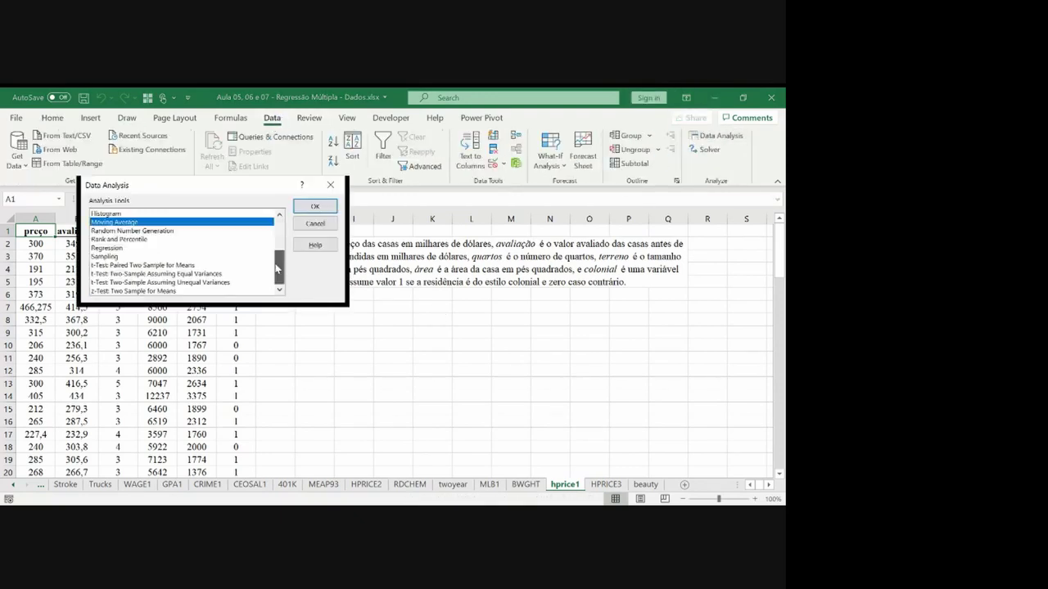
click(151, 248)
click(305, 208)
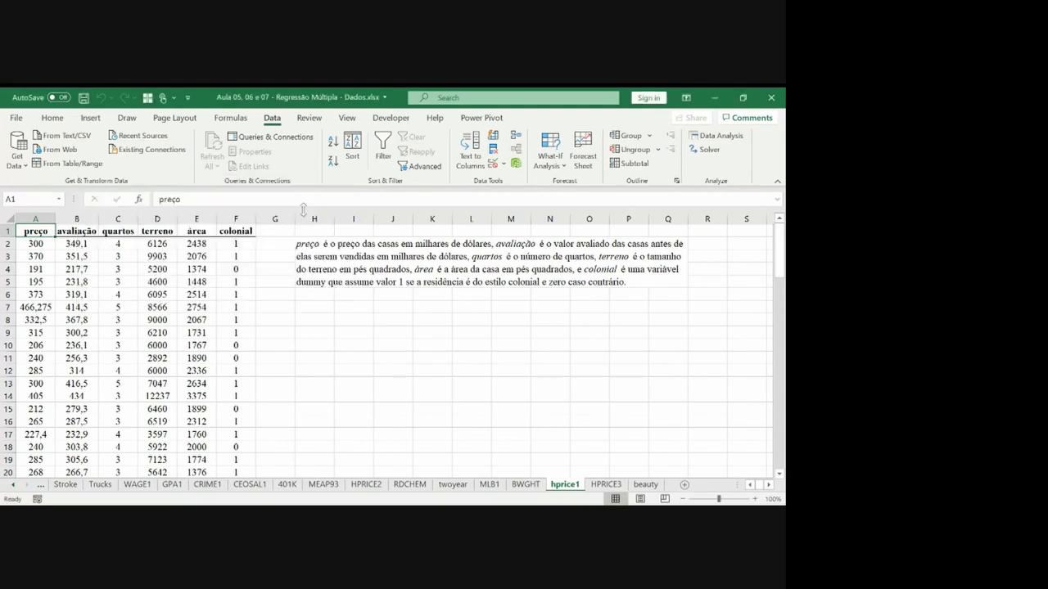
click(268, 155)
click(33, 231)
key(ctrl+shift+Down)
key(Return)
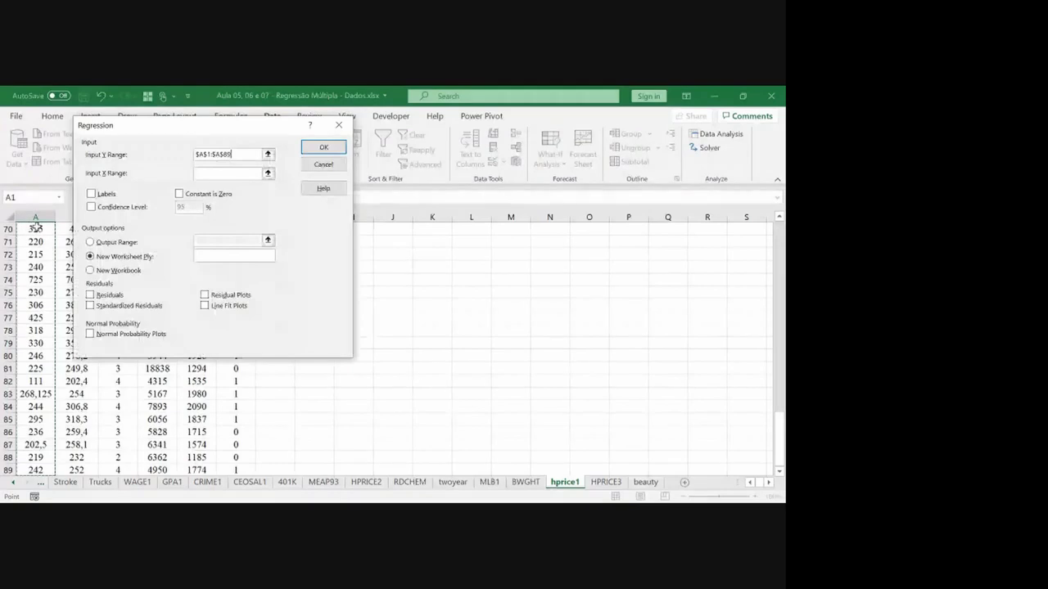
Step: Set the regression's X range to the quartos, terreno and área columns with their headers, C1:E89
click(268, 174)
click(139, 267)
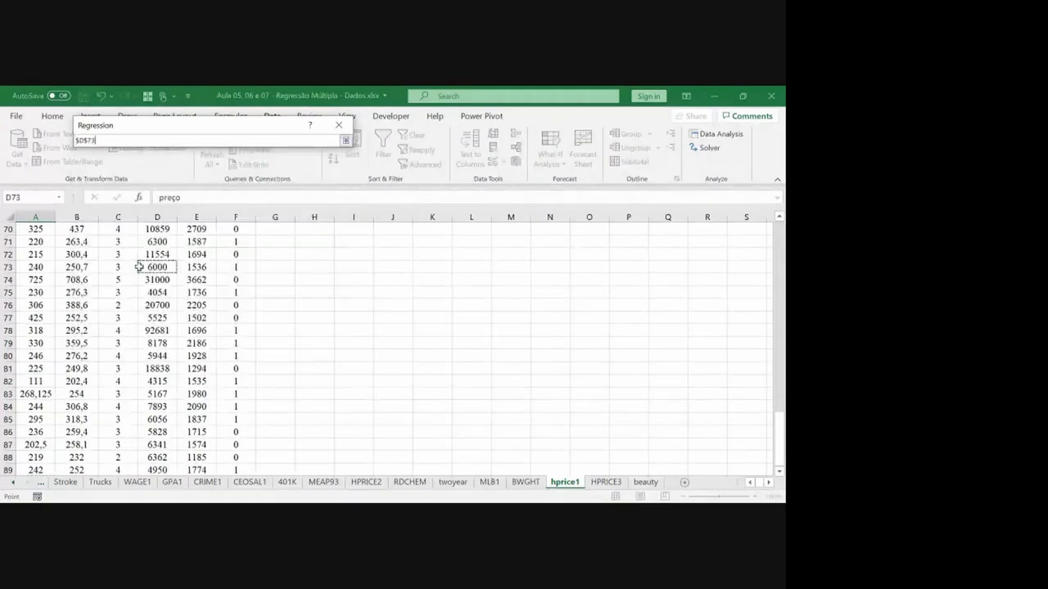
key(ctrl+Up)
key(Left)
key(shift+Right)
key(shift+Right)
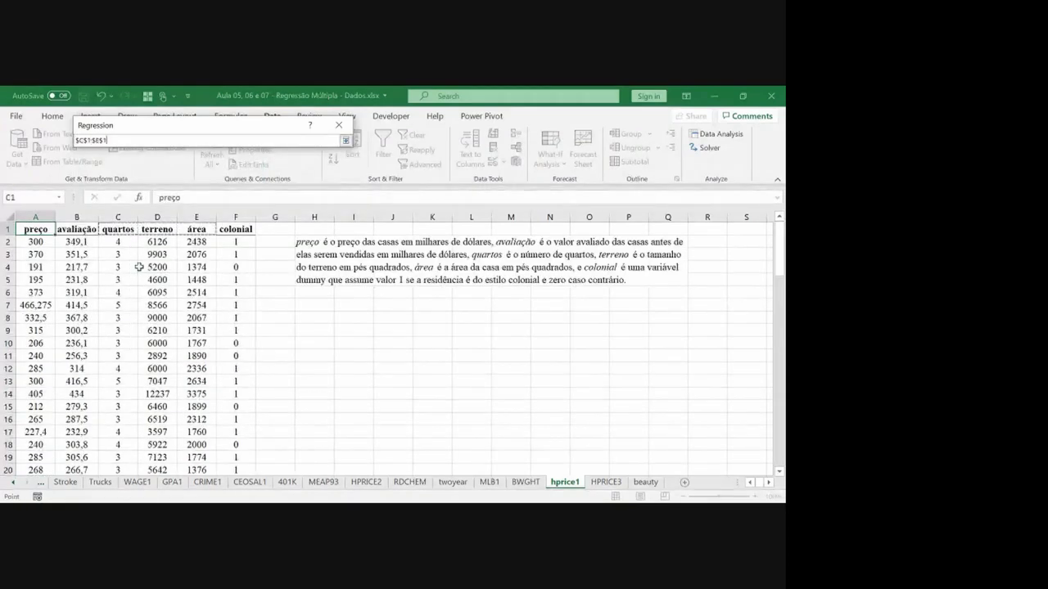
key(ctrl+shift+Down)
key(Return)
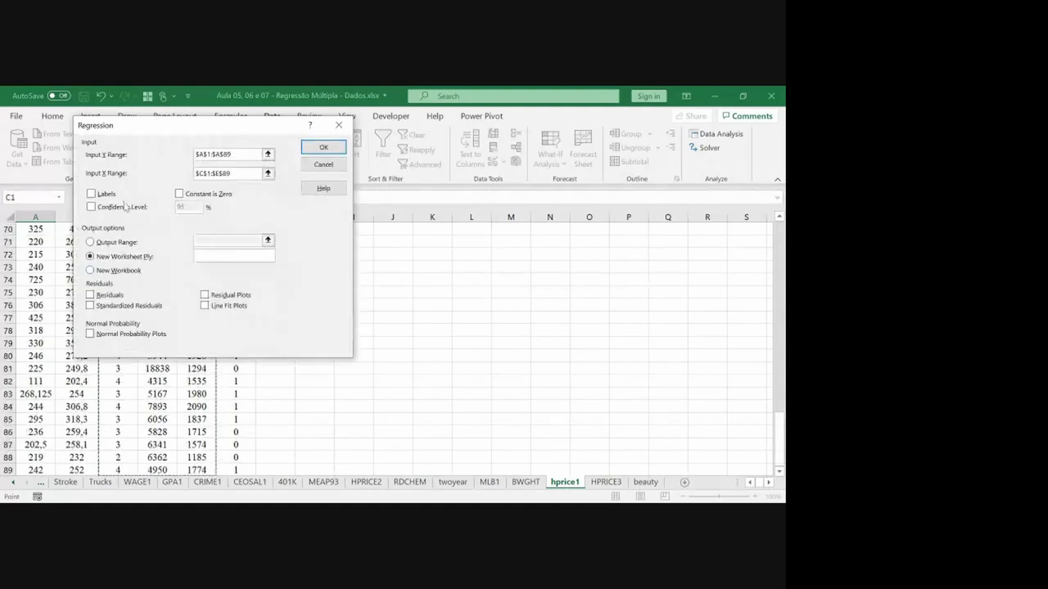
Step: Enable labels and residuals, and run the regression with its output placed at cell H7 of the same sheet
click(91, 193)
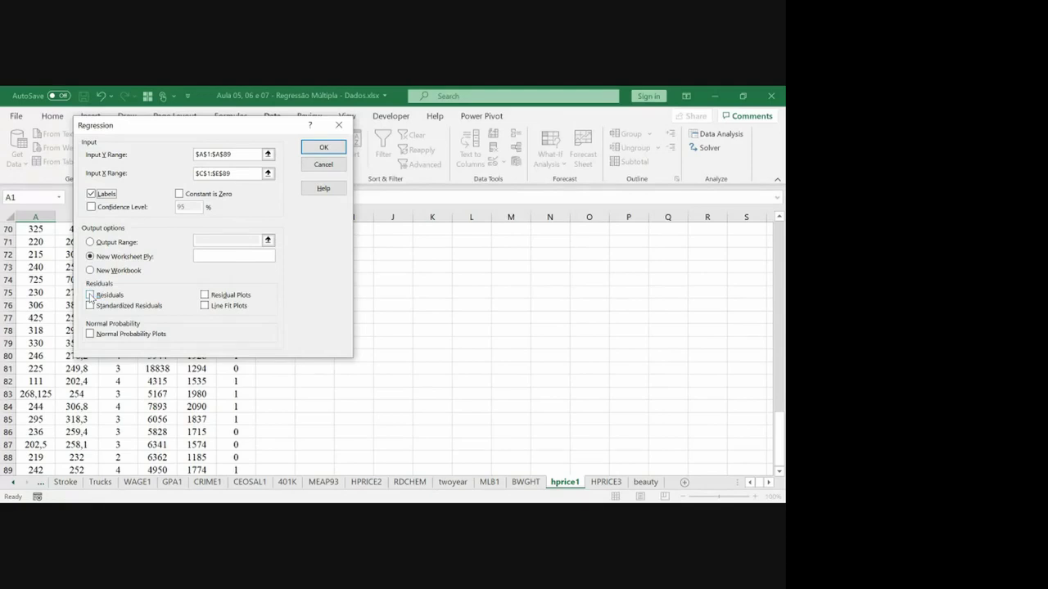
click(93, 297)
click(90, 243)
click(268, 240)
click(270, 239)
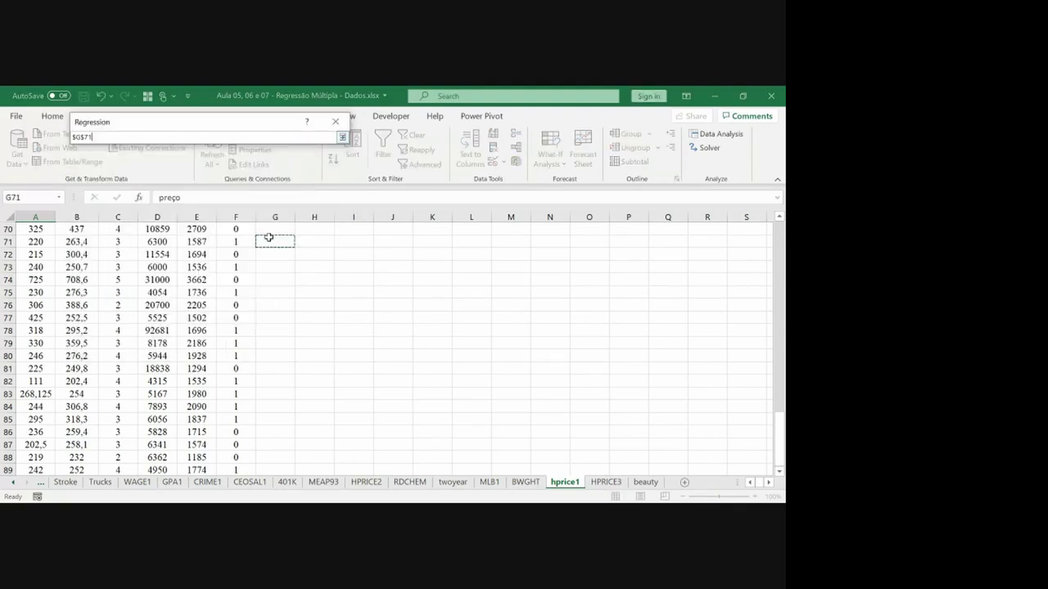
scroll(269, 238, up, 20)
click(268, 238)
key(Right)
key(Down)
key(Down)
key(Down)
key(Down)
key(Down)
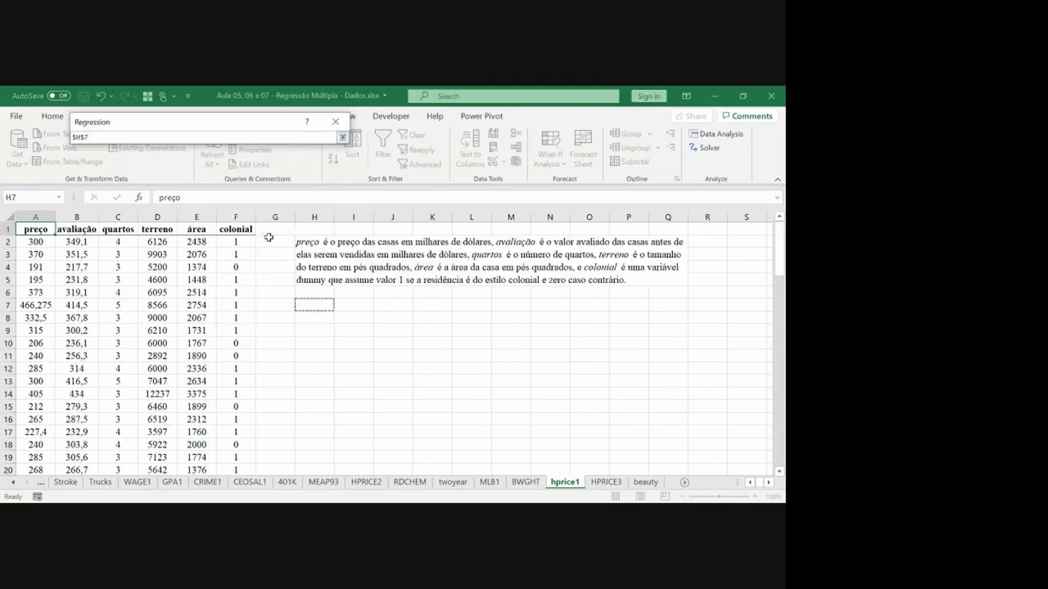
key(Return)
key(Return)
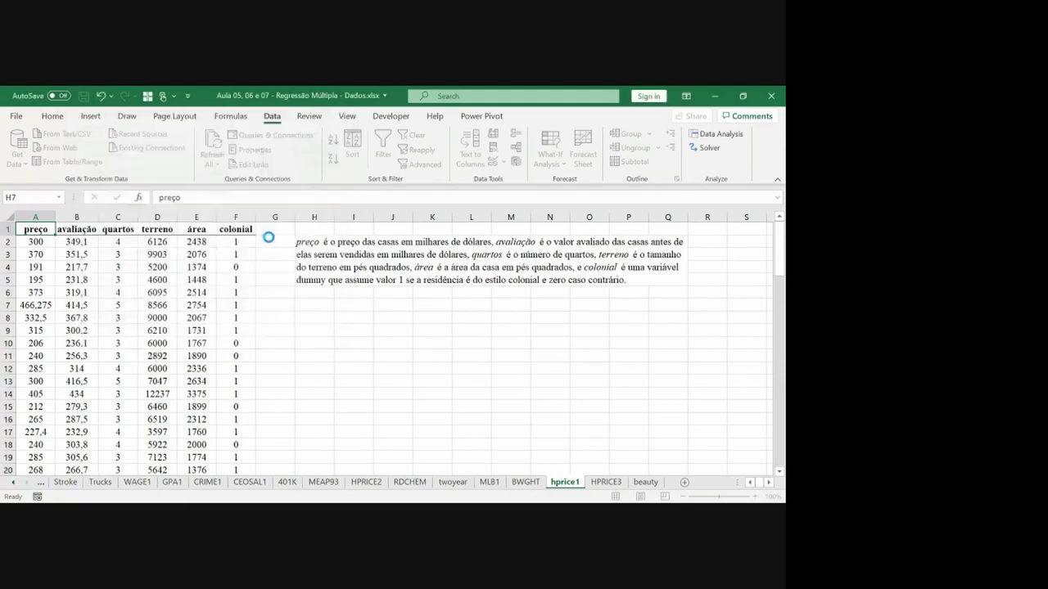
Step: Auto-fit the widths of columns H through Q to the regression output
key(Right)
key(Down)
key(Down)
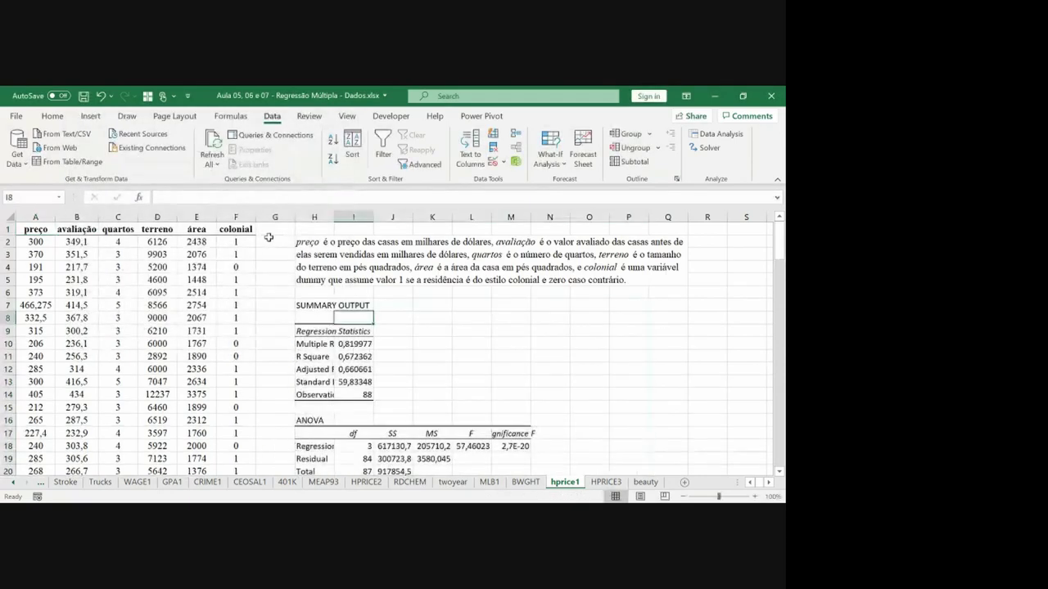
drag(314, 217, 686, 218)
double_click(687, 217)
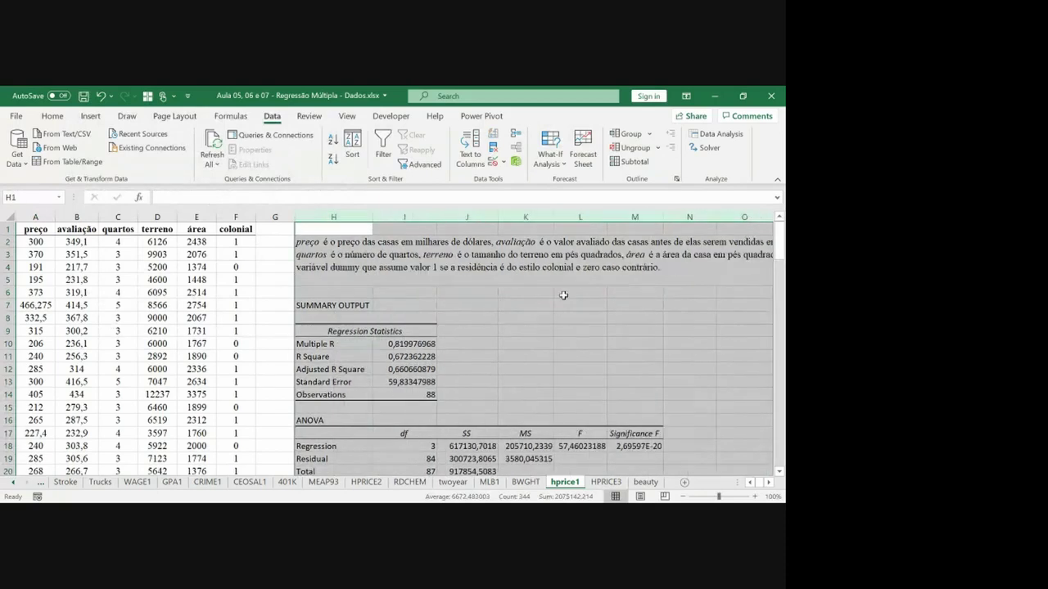
Step: Enter the label y^ in cell I31, above the Predicted preço header of the residual output
click(418, 402)
key(Down)
key(Down)
key(Down)
key(Down)
key(Down)
key(Down)
key(Down)
key(Down)
key(Down)
key(Down)
key(Down)
key(Down)
key(Down)
key(Down)
key(Down)
key(Down)
key(Down)
key(Down)
key(Down)
key(Down)
key(Up)
key(Up)
key(Up)
key(Up)
key(Up)
key(Up)
key(Up)
text(y)
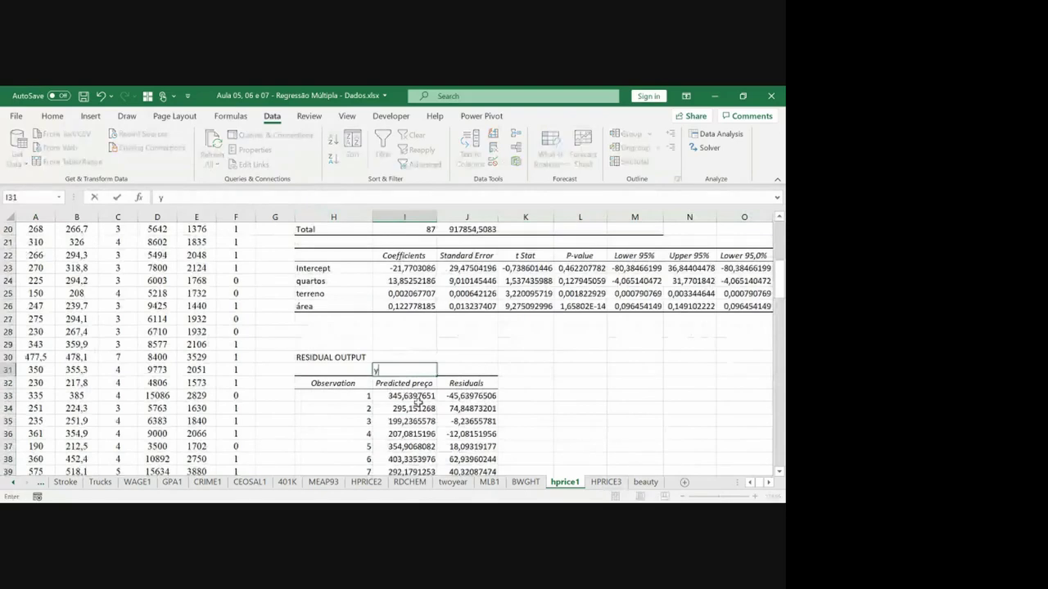
key(Return)
key(Up)
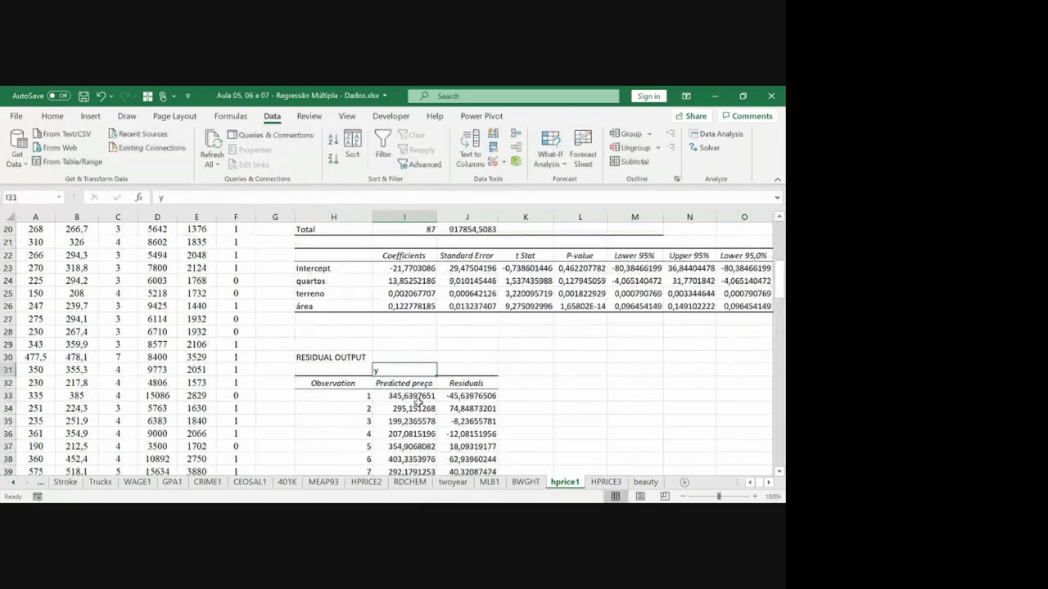
text(y^)
key(Return)
key(Return)
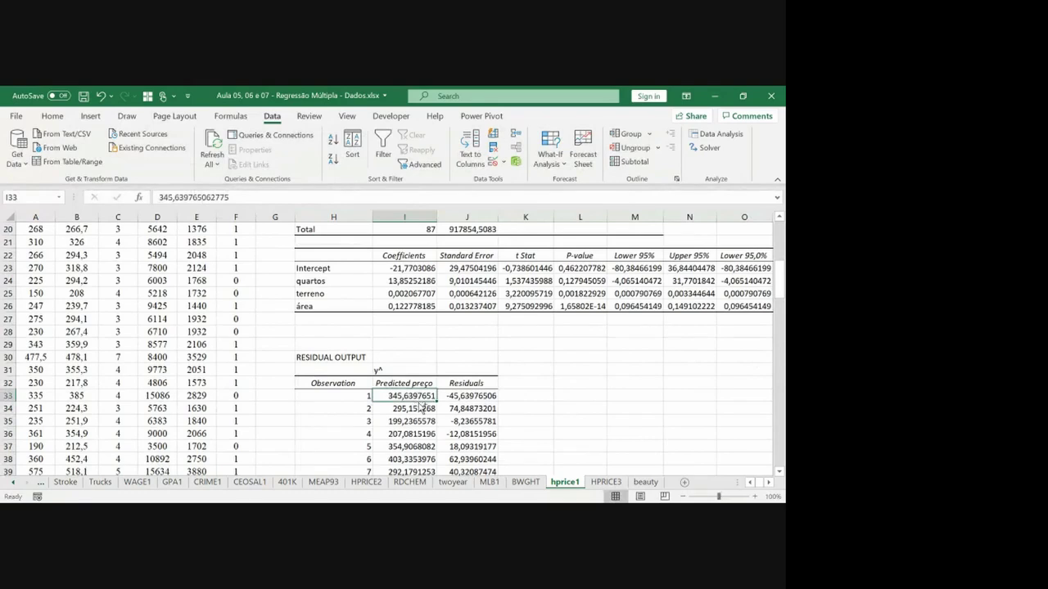
Step: Copy all the predicted preço values starting at I33 and paste them as values only from cell G2 down
key(ctrl+shift+Down)
key(ctrl+c)
key(Left)
key(Left)
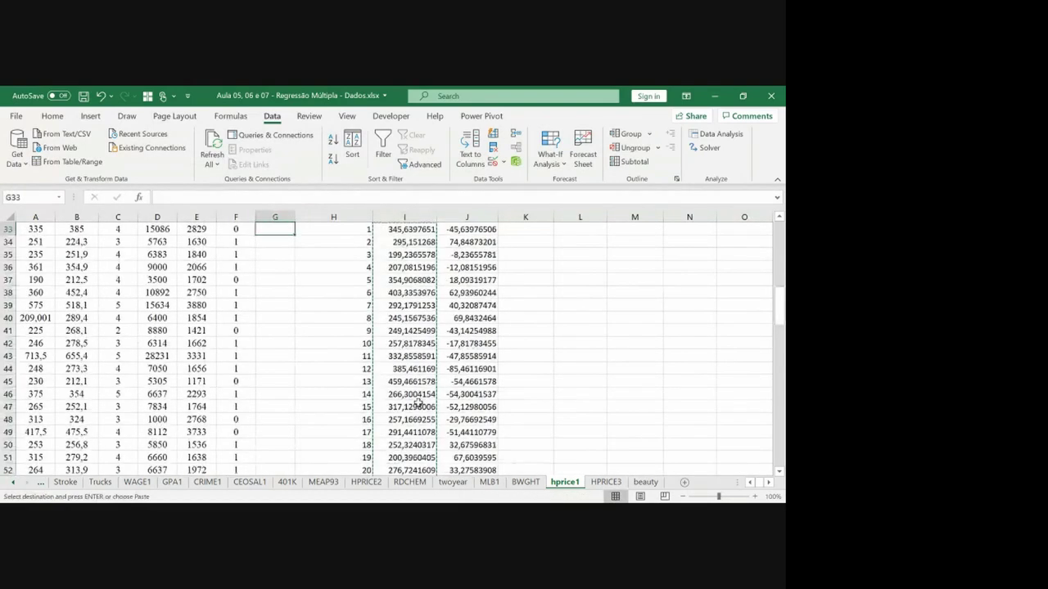
key(ctrl+Up)
key(Down)
key(ctrl+alt+v)
key(v)
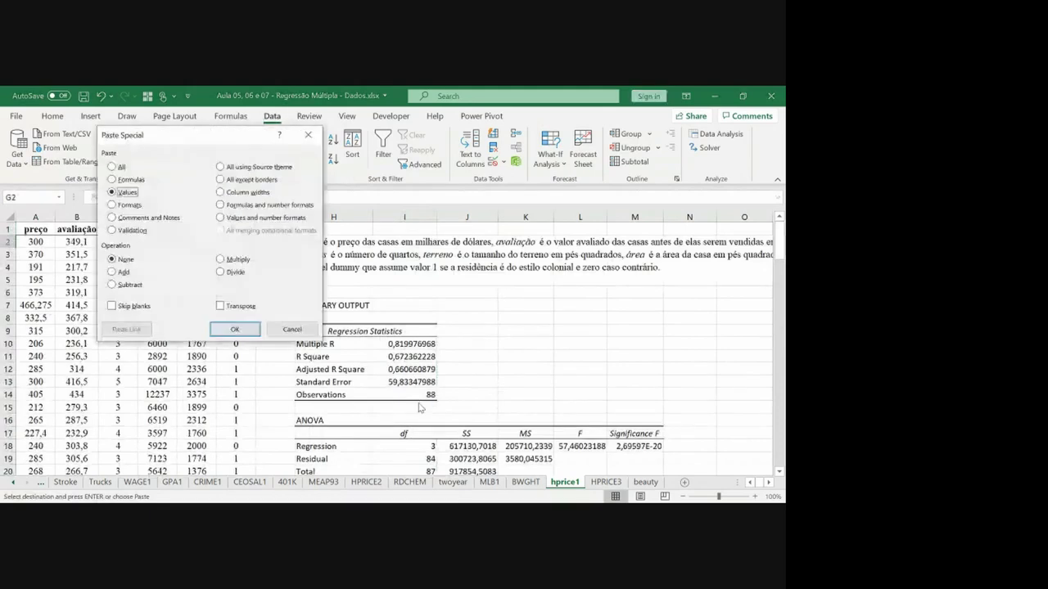
key(Return)
Step: Insert a blank column before the regression output and give G1 the header y^ in the colonial header's format
click(333, 216)
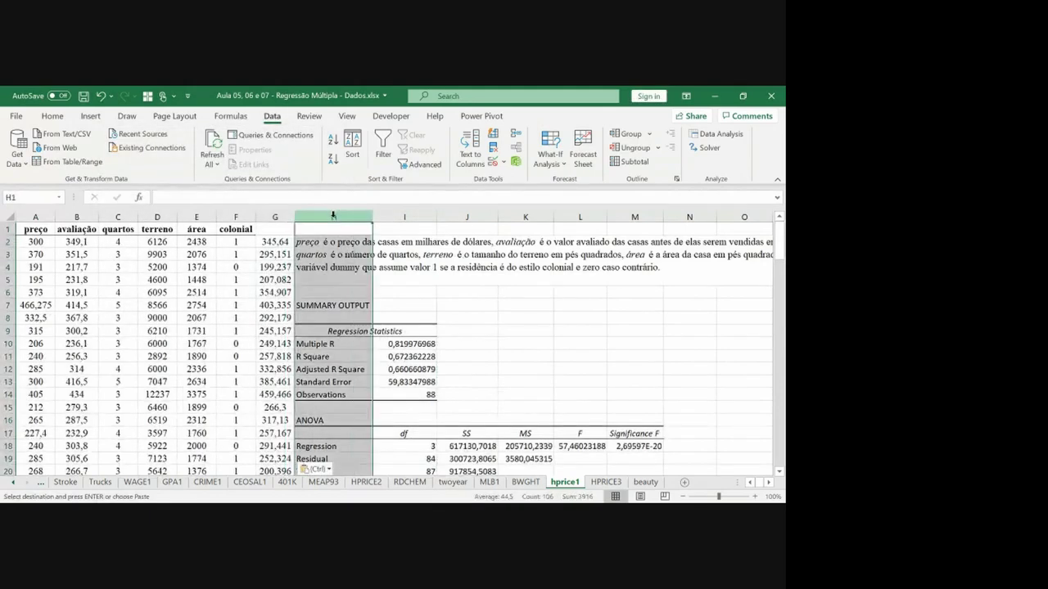
key(ctrl+plus)
key(Left)
key(Left)
key(ctrl+c)
key(Right)
key(ctrl+v)
text(y^)
key(Return)
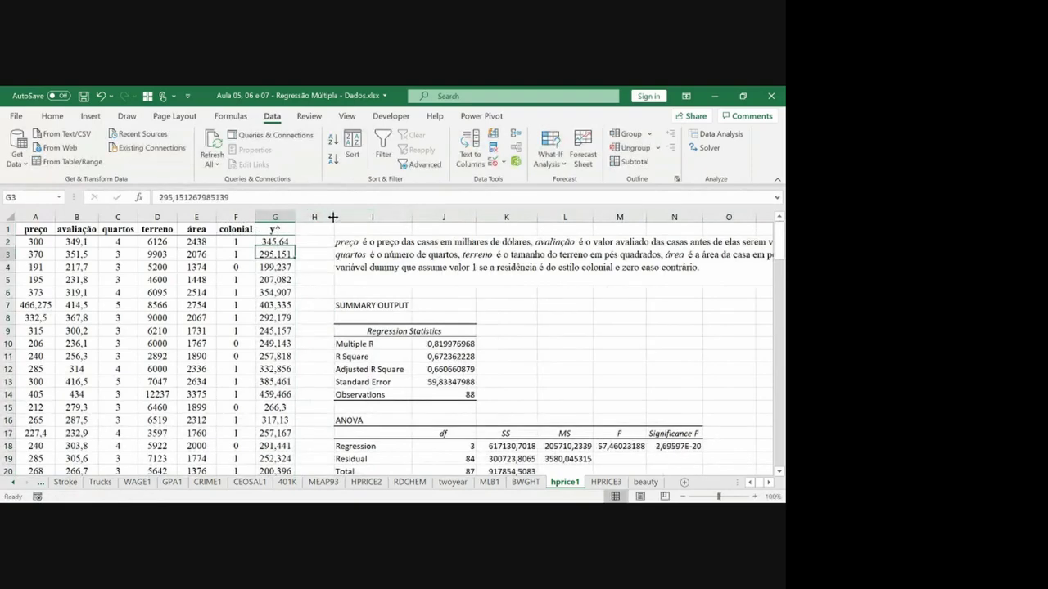
Step: Insert two columns before the y^ column and head them y^2 in G1 and y^3 in H1
click(280, 217)
key(ctrl+plus)
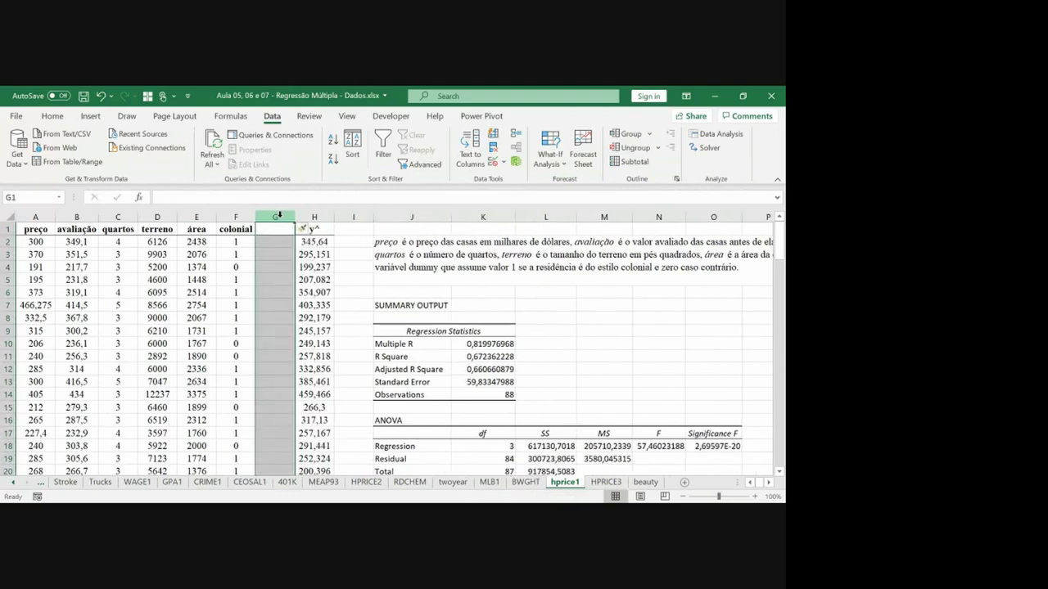
key(ctrl+plus)
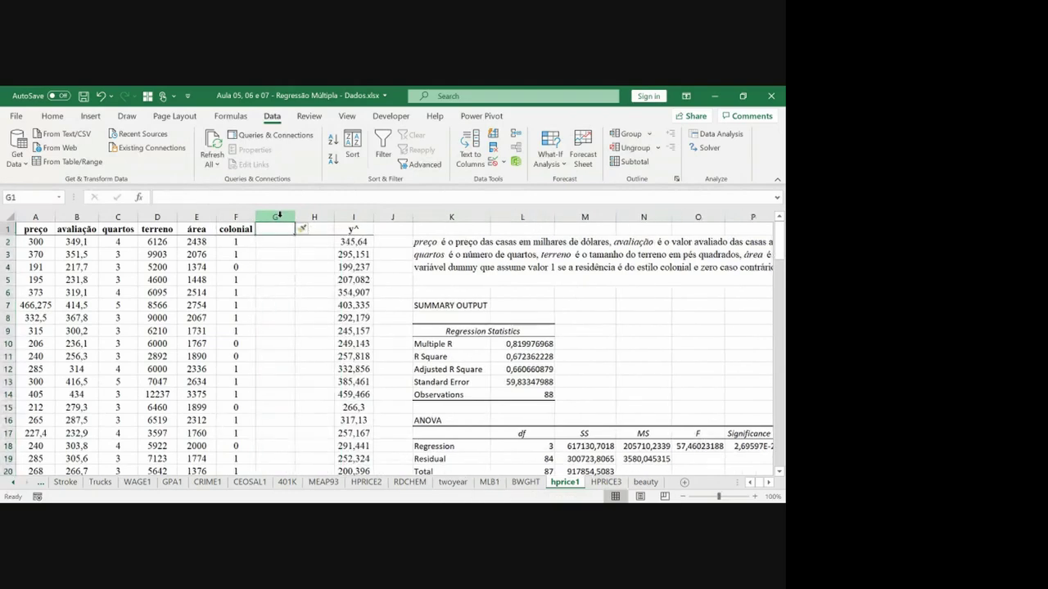
text(y^2)
key(Tab)
key(ctrl+r)
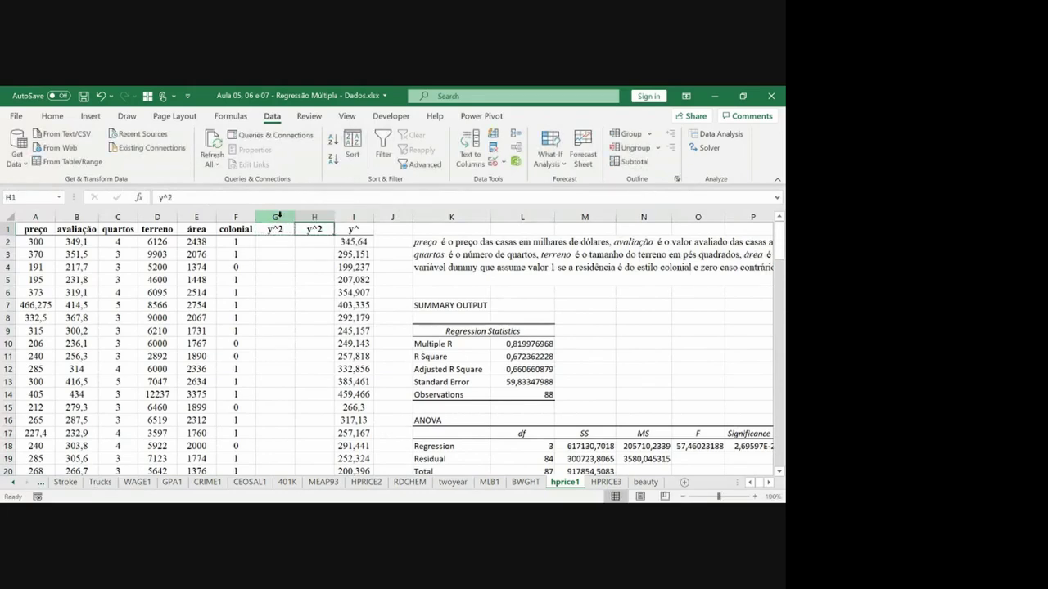
text(y^3)
key(Return)
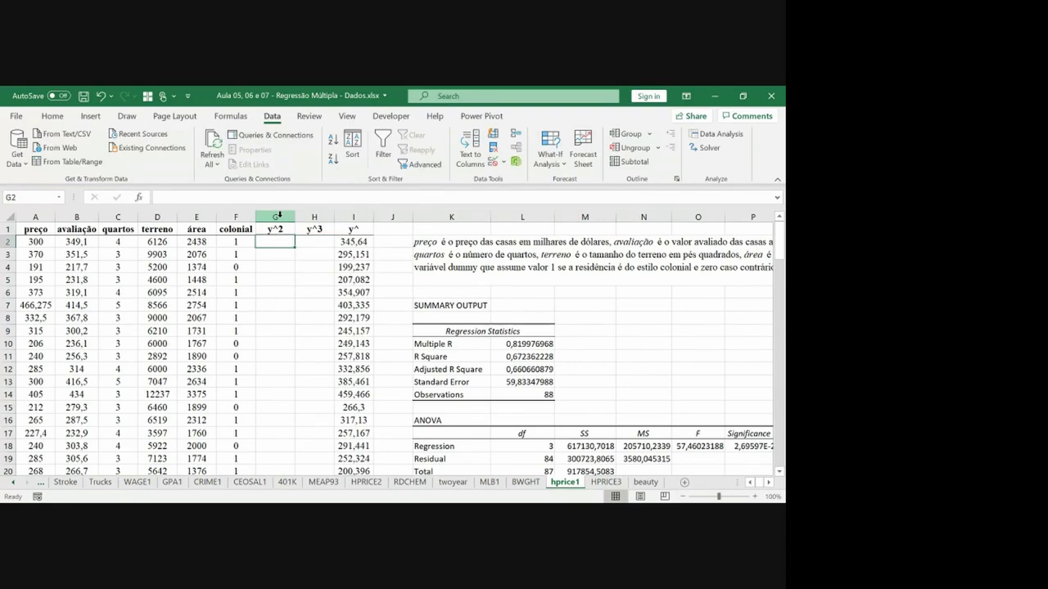
Step: Enter the formulas =I2^2 in G2 and =I2^3 in H2 to square and cube the first predicted value
text(=)
key(Right)
key(Right)
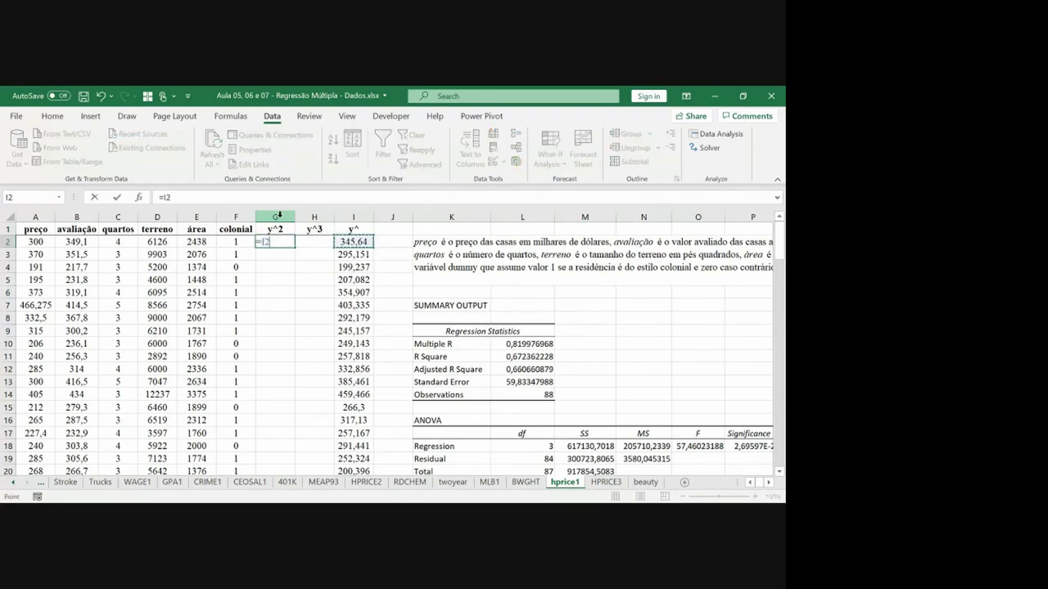
text(^2)
key(Tab)
text(=)
key(Right)
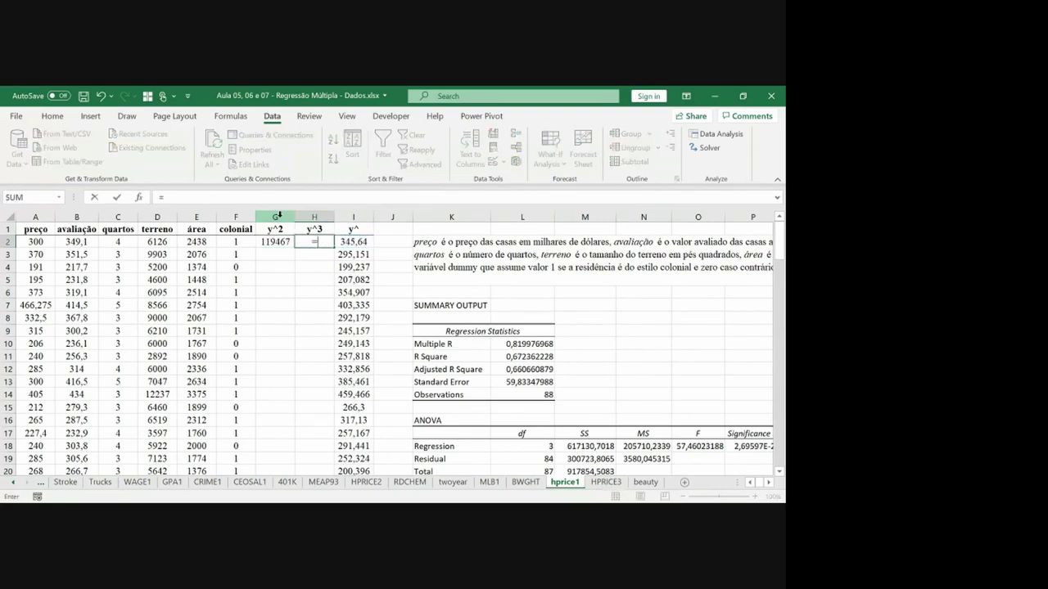
text(^3)
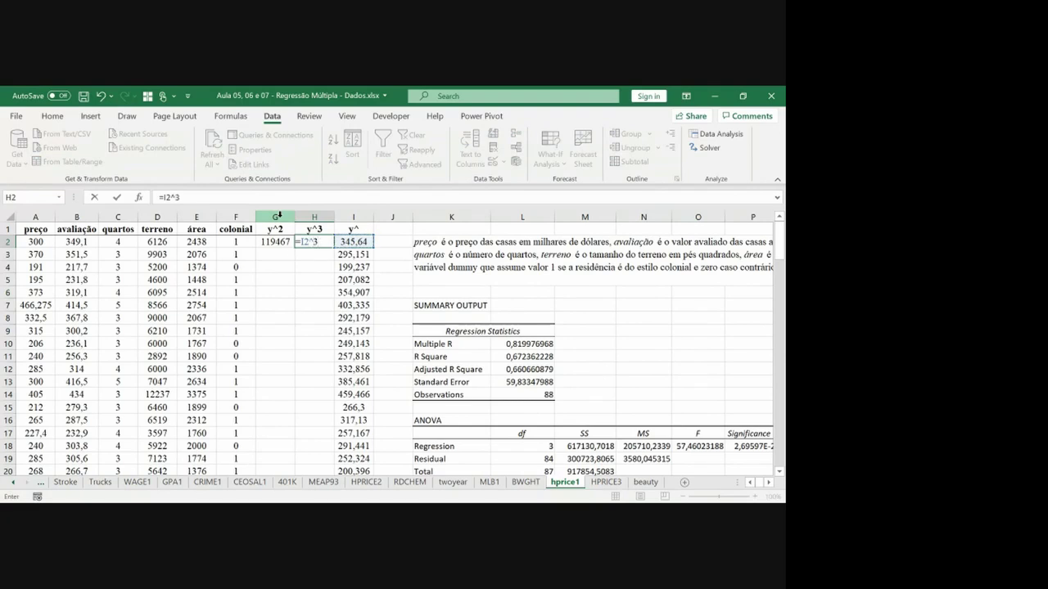
key(ctrl+Return)
Step: Copy the G2:H2 formulas down the y^2 and y^3 columns to the last row of data
key(shift+Left)
key(ctrl+c)
key(Right)
key(ctrl+Down)
key(Left)
key(Left)
key(ctrl+shift+Up)
key(ctrl+v)
key(ctrl+Up)
key(Escape)
key(Left)
key(Left)
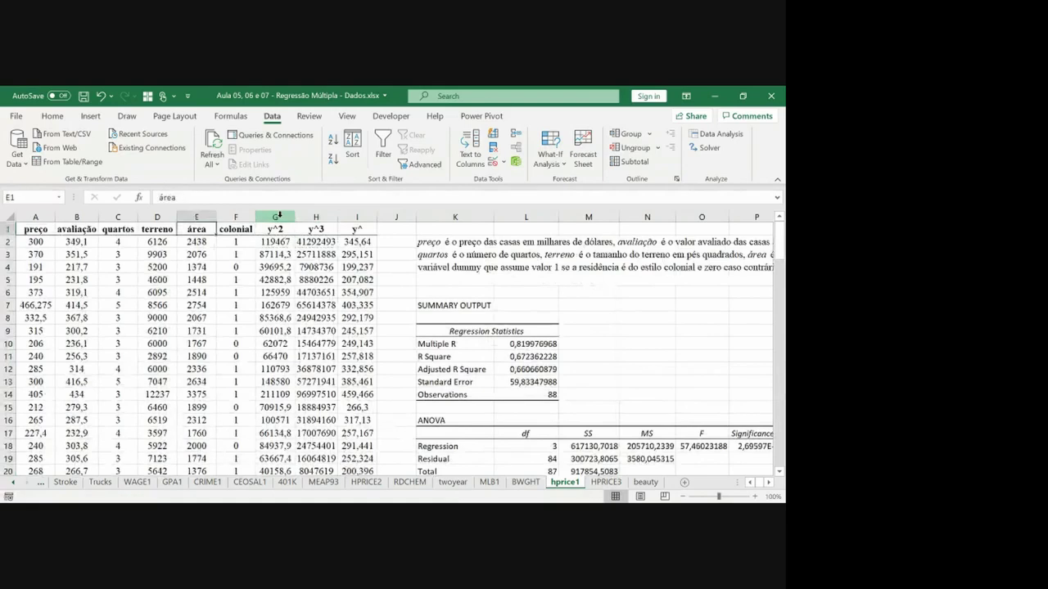
key(Left)
key(Left)
key(Right)
key(Right)
key(Right)
key(Right)
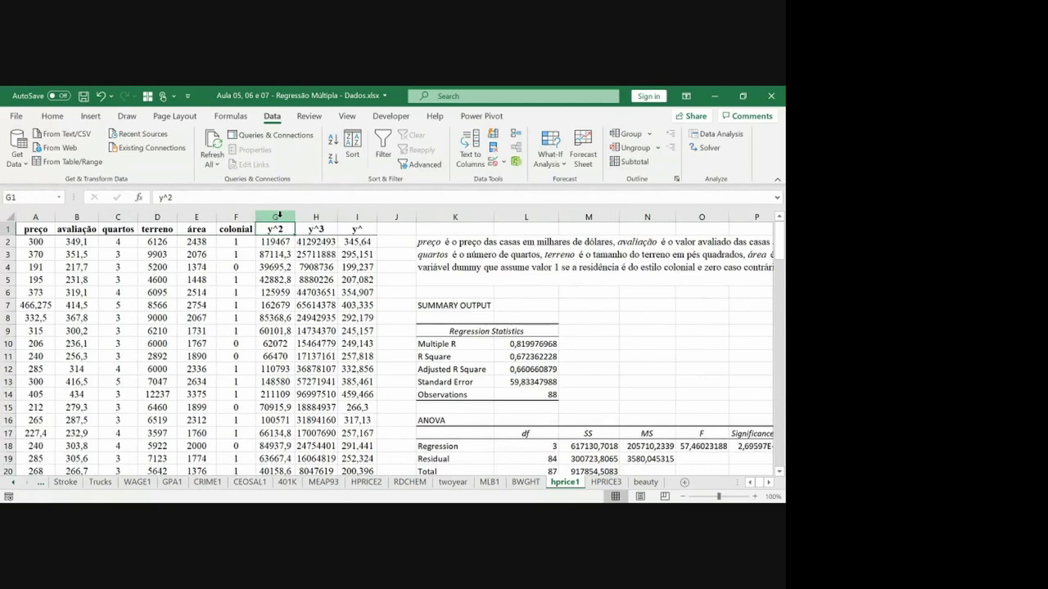
Step: Insert three blank columns before the y^2 column
click(278, 215)
key(ctrl+plus)
key(ctrl+plus)
key(ctrl+plus)
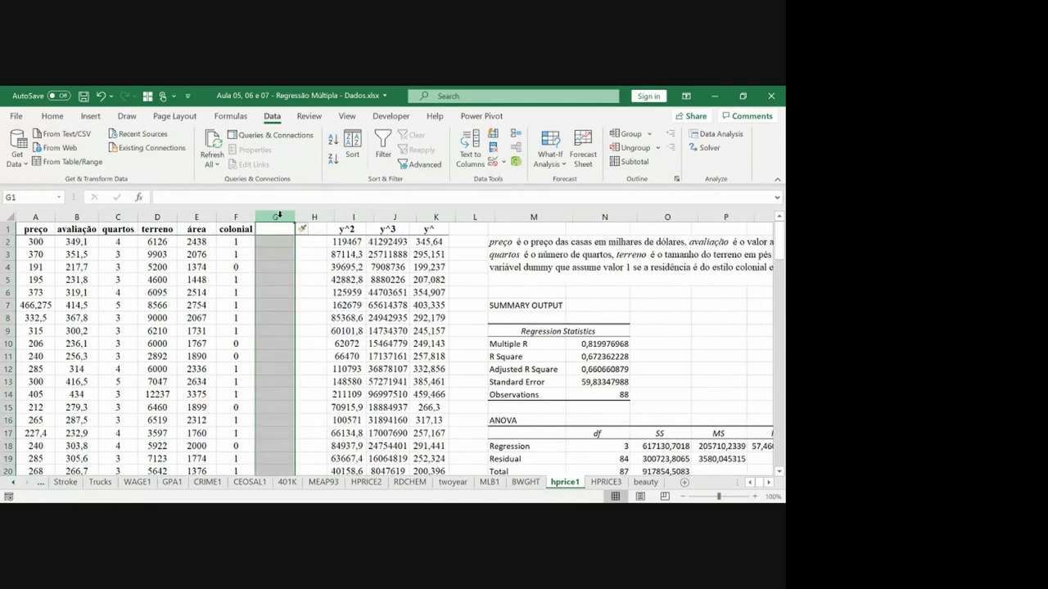
Step: Copy the quartos, terreno and área columns into the blank columns G through I, next to y^2
click(129, 218)
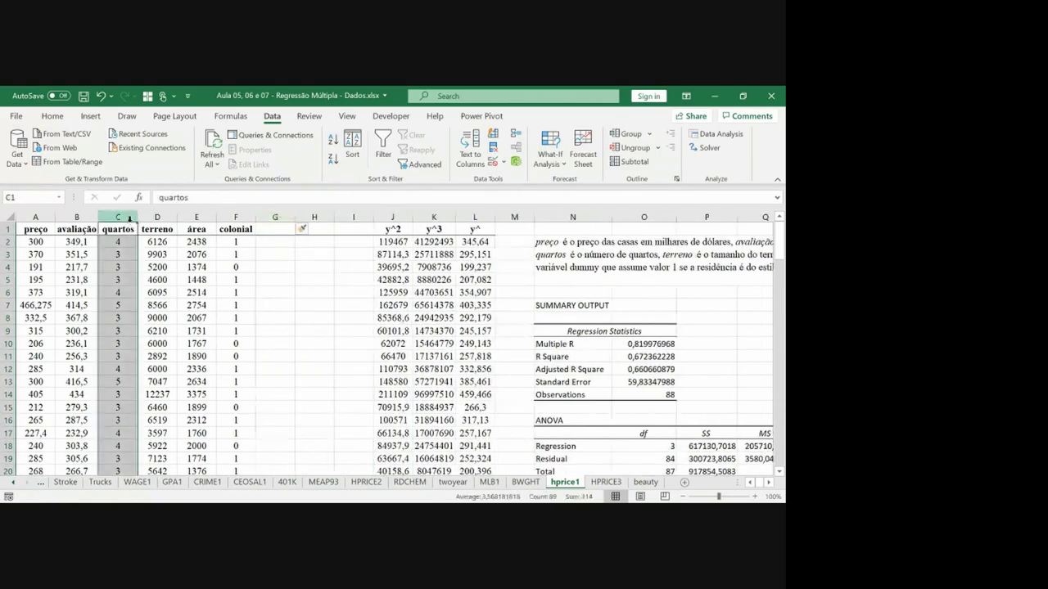
key(shift+Right)
key(shift+Right)
key(ctrl+c)
key(Right)
key(Right)
key(Right)
key(Right)
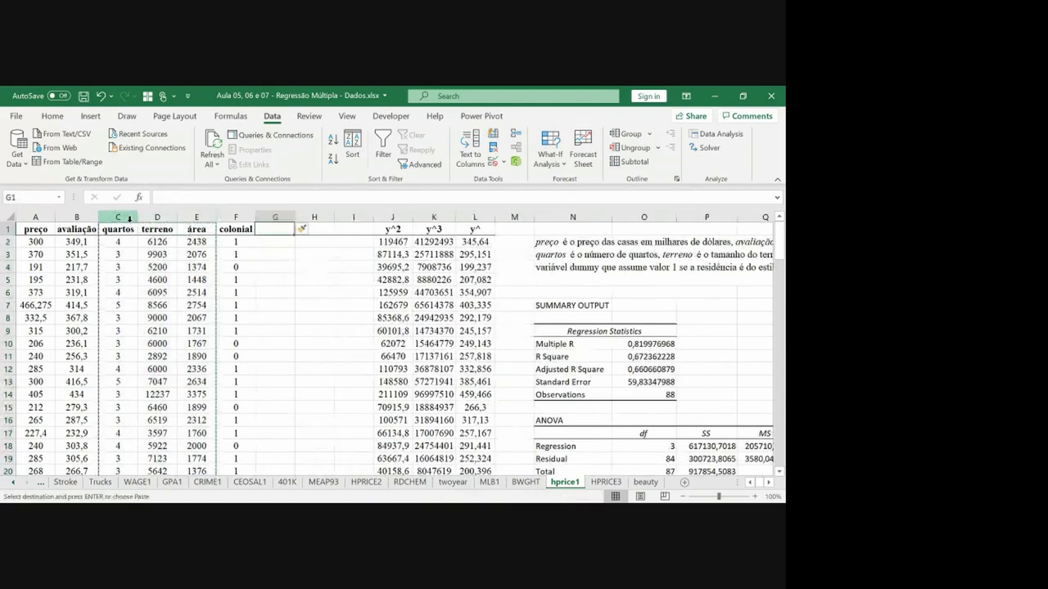
key(ctrl+v)
key(Escape)
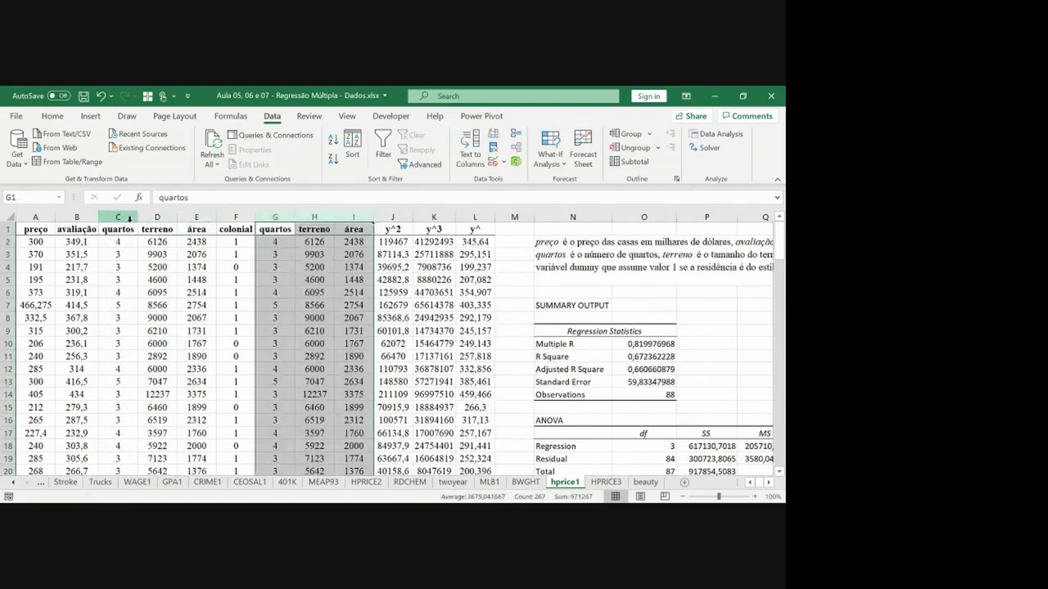
Step: Highlight the y^2 and y^3 header cells J1:K1 in yellow
click(492, 307)
drag(393, 228, 434, 228)
click(51, 117)
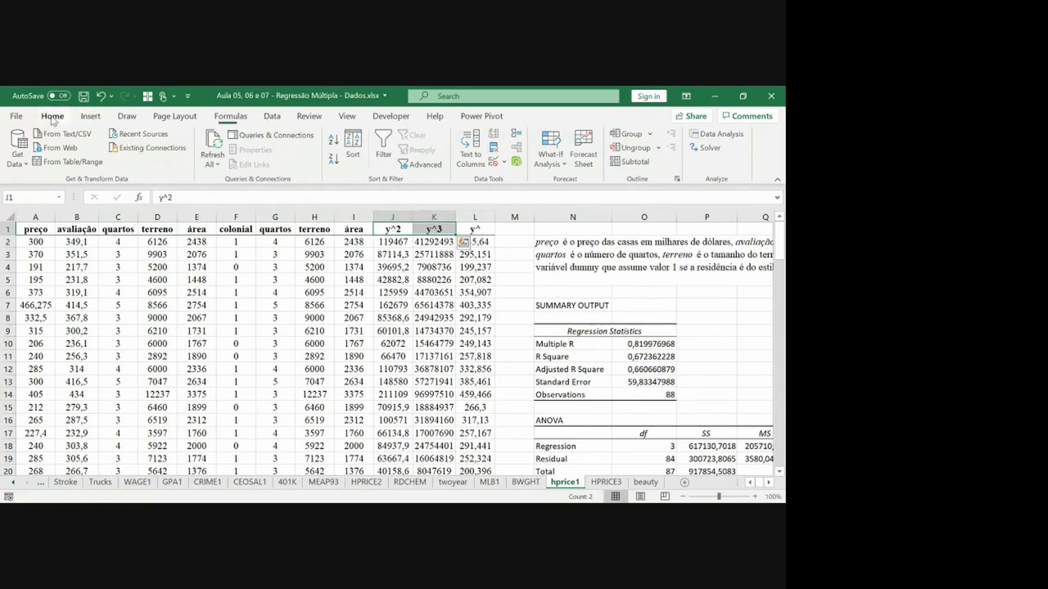
click(149, 160)
click(434, 255)
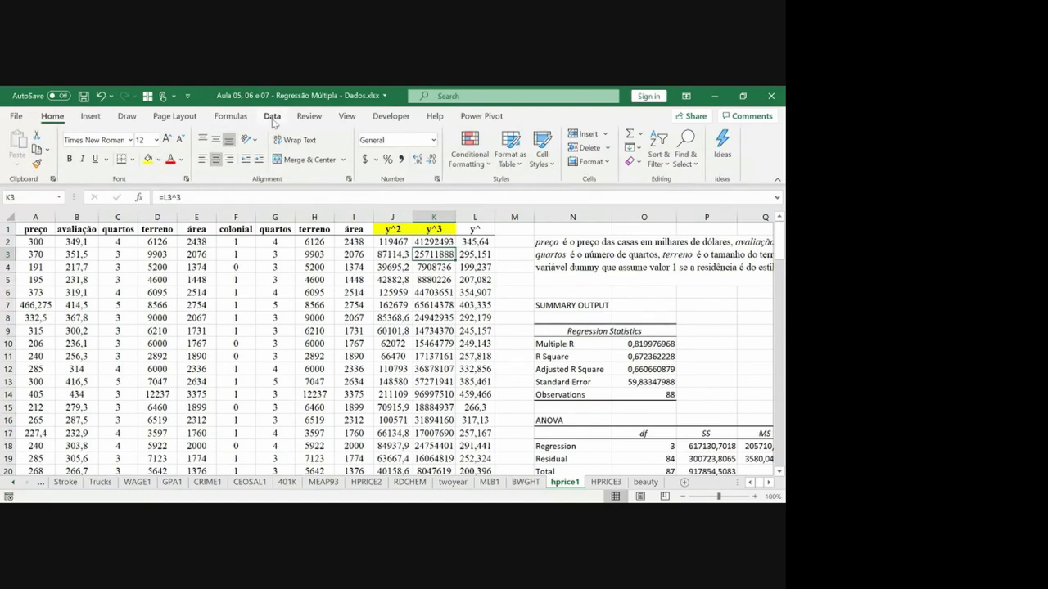
Step: Start a new Regression analysis and set its Y range to the preço column, A1:A89
click(273, 119)
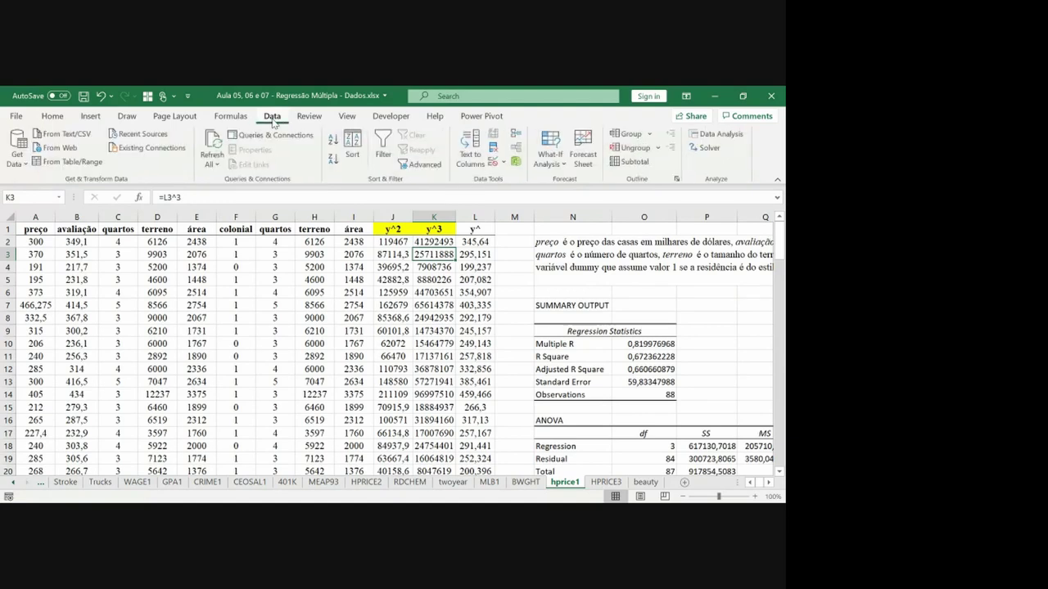
click(708, 136)
click(312, 201)
click(265, 151)
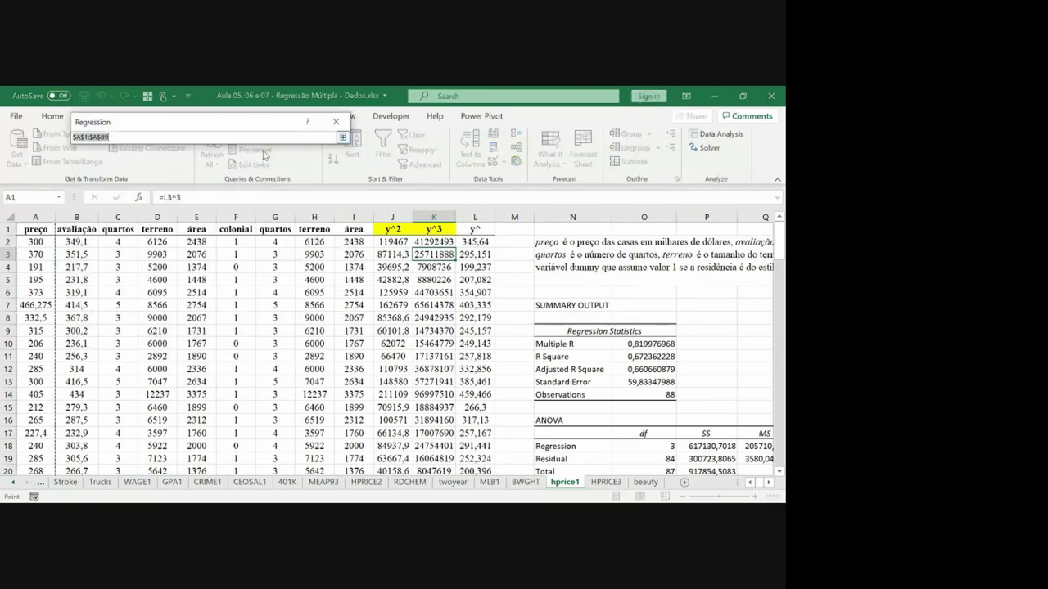
click(39, 230)
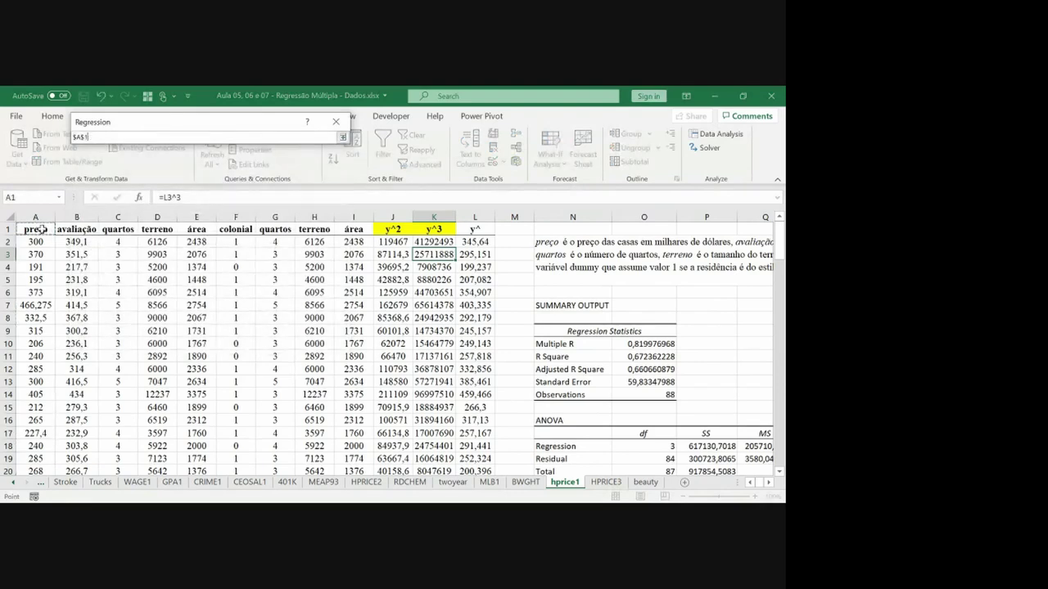
key(ctrl+shift+Down)
key(Return)
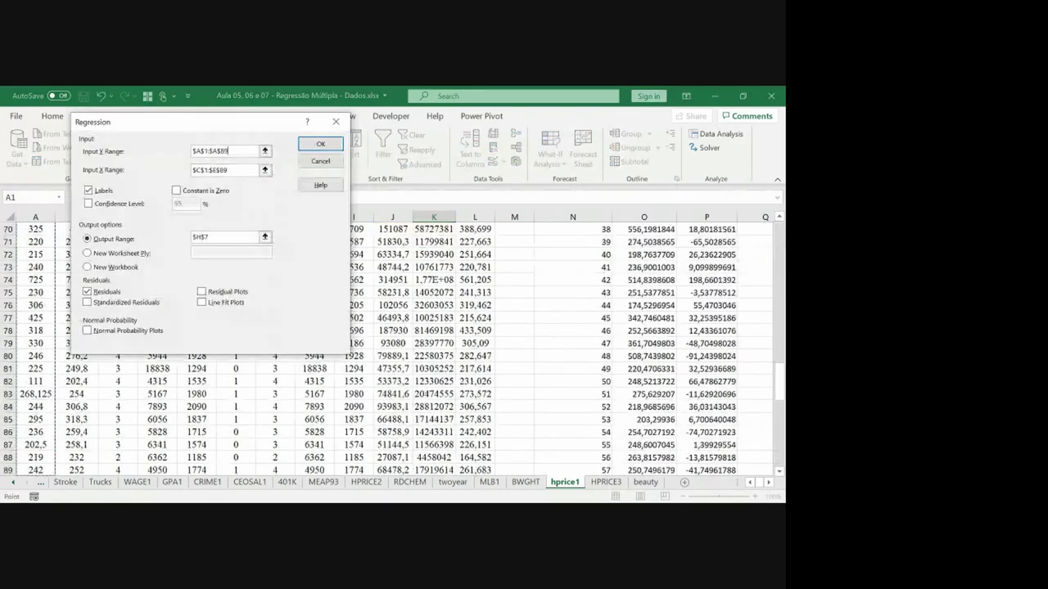
Step: Set the regression's X range to G1:K89, covering quartos, terreno, área, y^2 and y^3
click(265, 169)
click(197, 229)
key(Right)
key(Right)
key(Right)
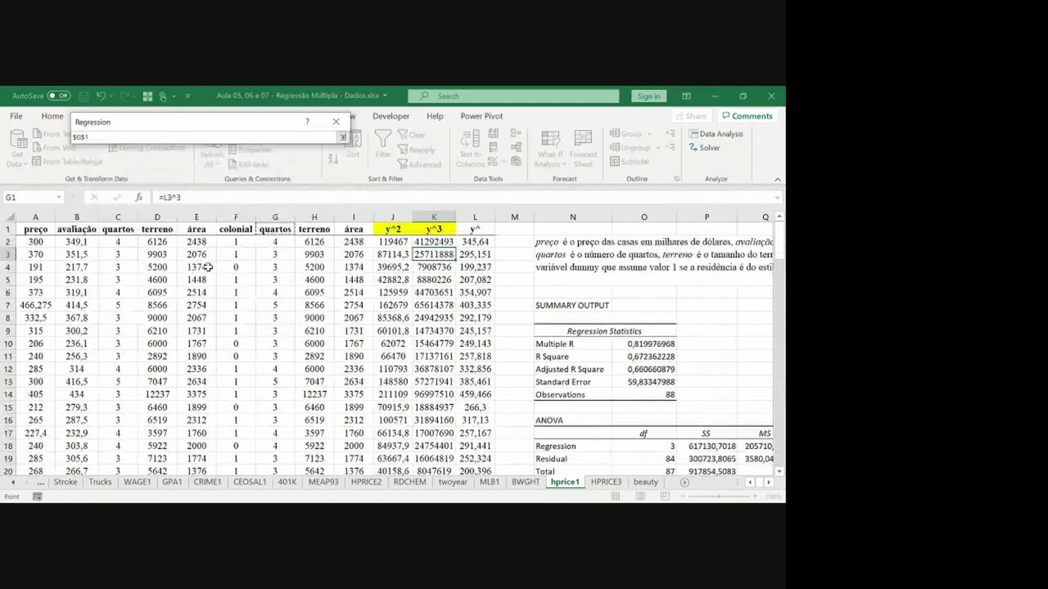
key(shift+Left)
key(shift+Right)
key(shift+Right)
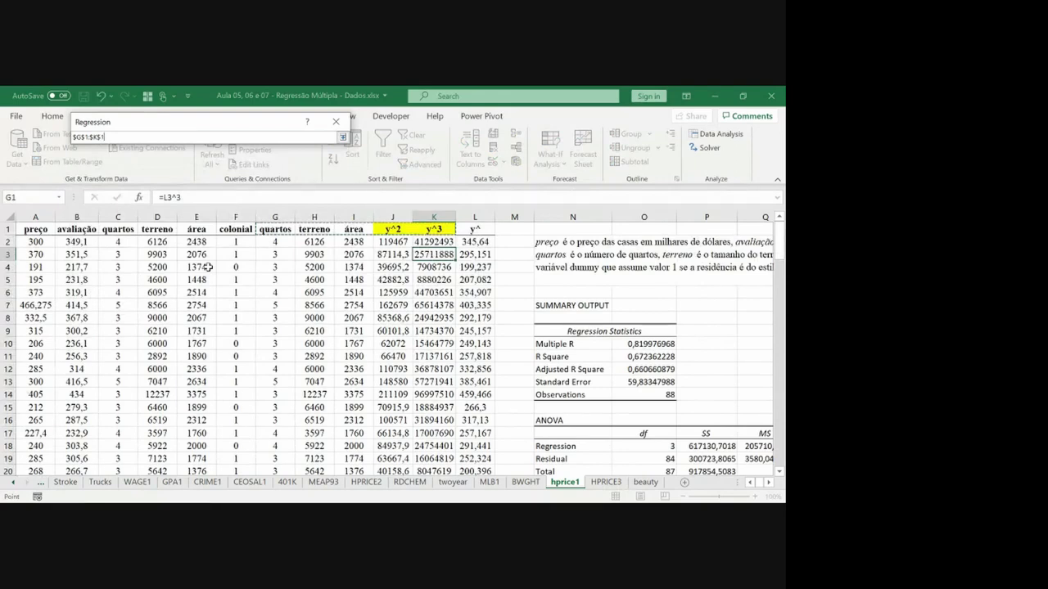
key(ctrl+shift+Down)
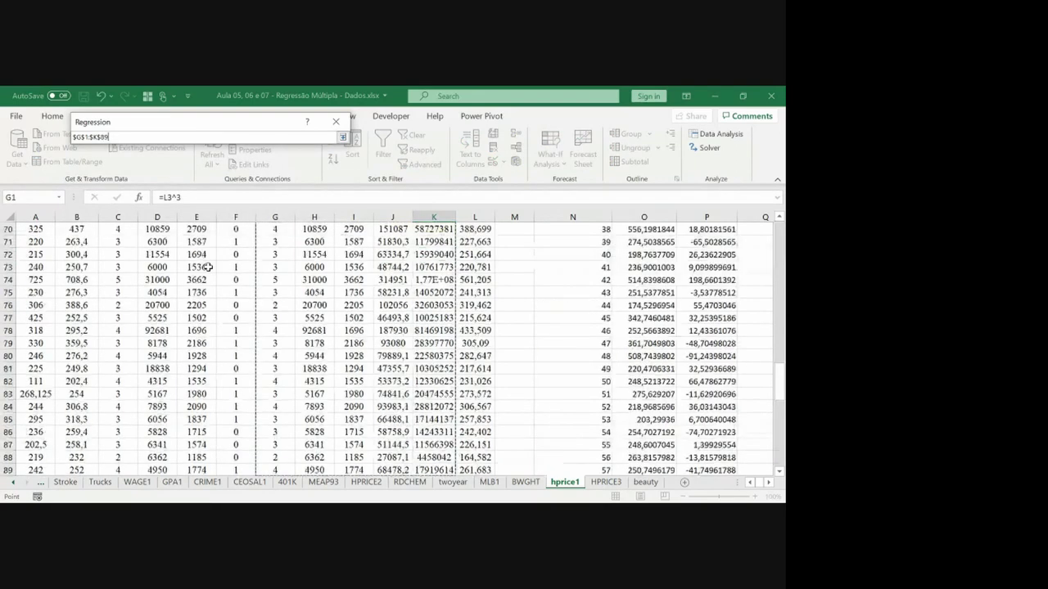
key(Return)
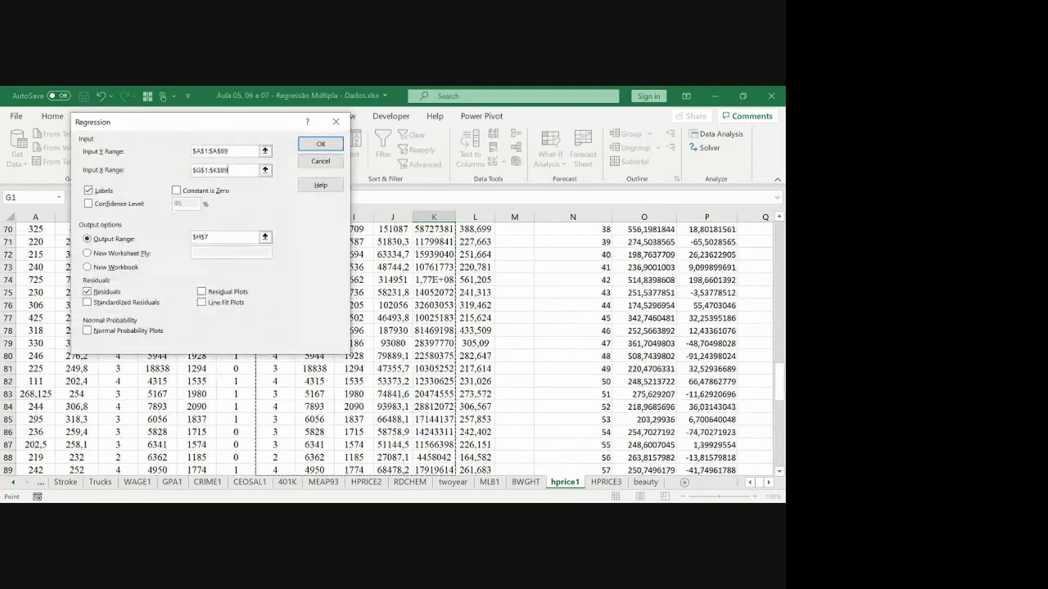
Step: Set the regression's output range to X7 and run the analysis
click(264, 237)
click(631, 296)
key(Up)
key(Up)
key(Up)
key(Up)
key(Up)
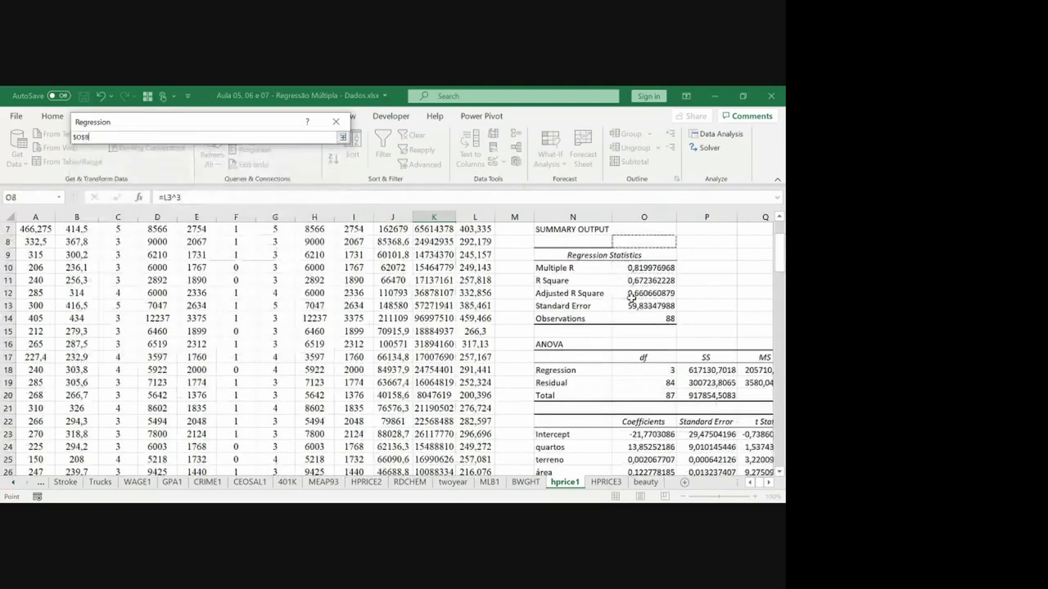
key(Right)
key(Right)
key(Right)
key(Right)
key(Right)
key(Right)
key(Right)
key(Right)
key(Right)
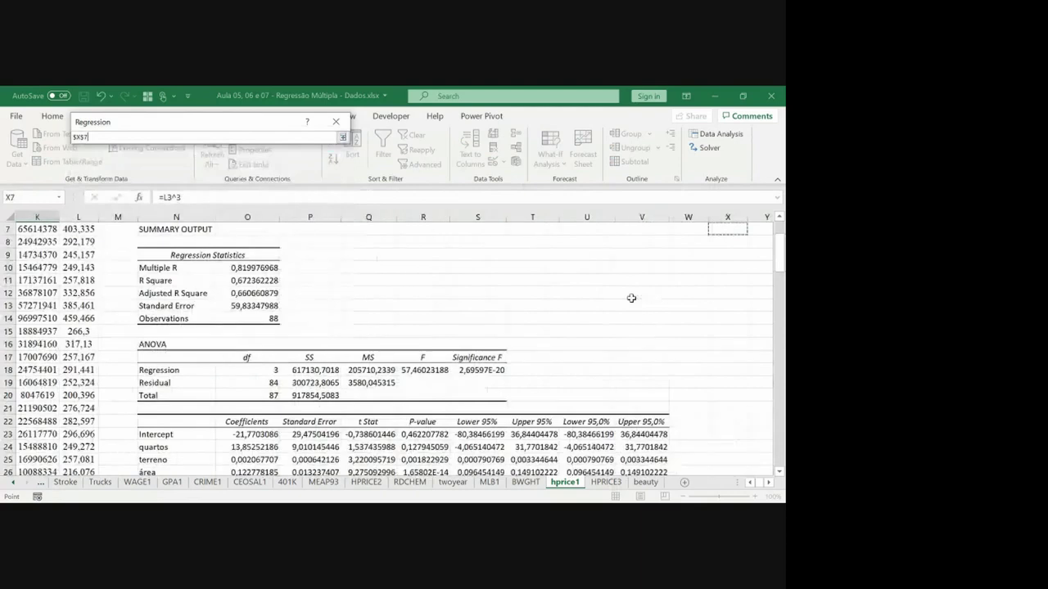
key(Return)
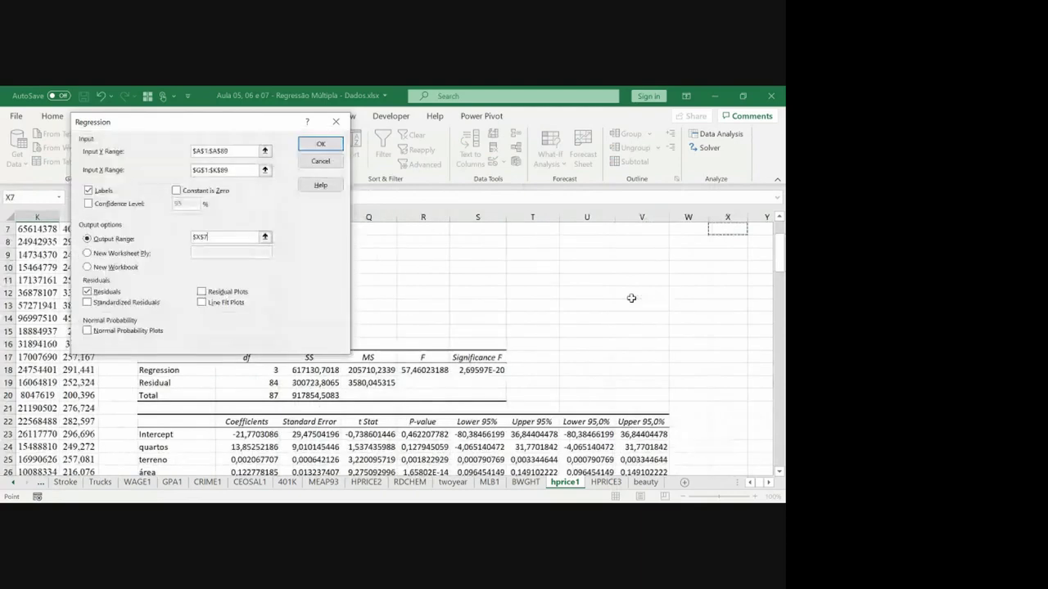
key(Return)
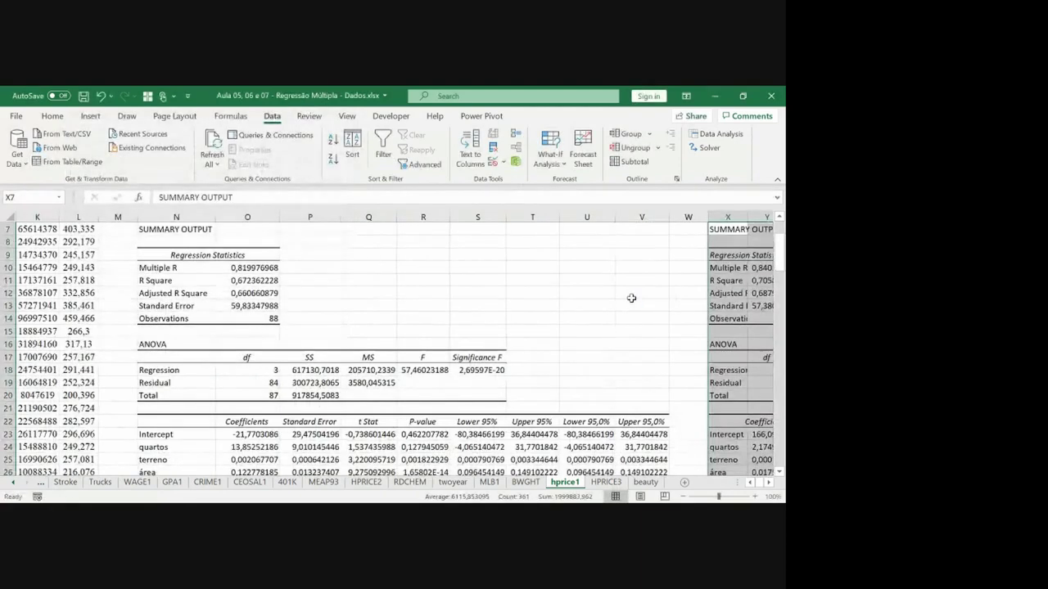
Step: Fit column X to its contents and highlight the y^2 and y^3 labels and coefficients in X27:Y28 in yellow
drag(728, 217, 677, 229)
double_click(680, 217)
click(373, 443)
scroll(374, 435, down, 1)
drag(369, 447, 446, 460)
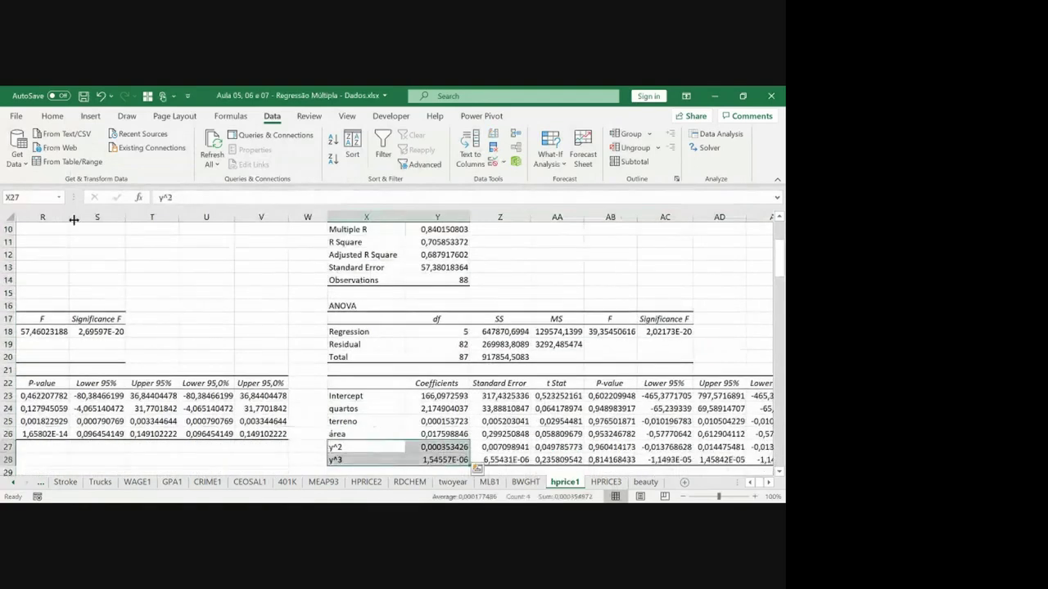
click(53, 115)
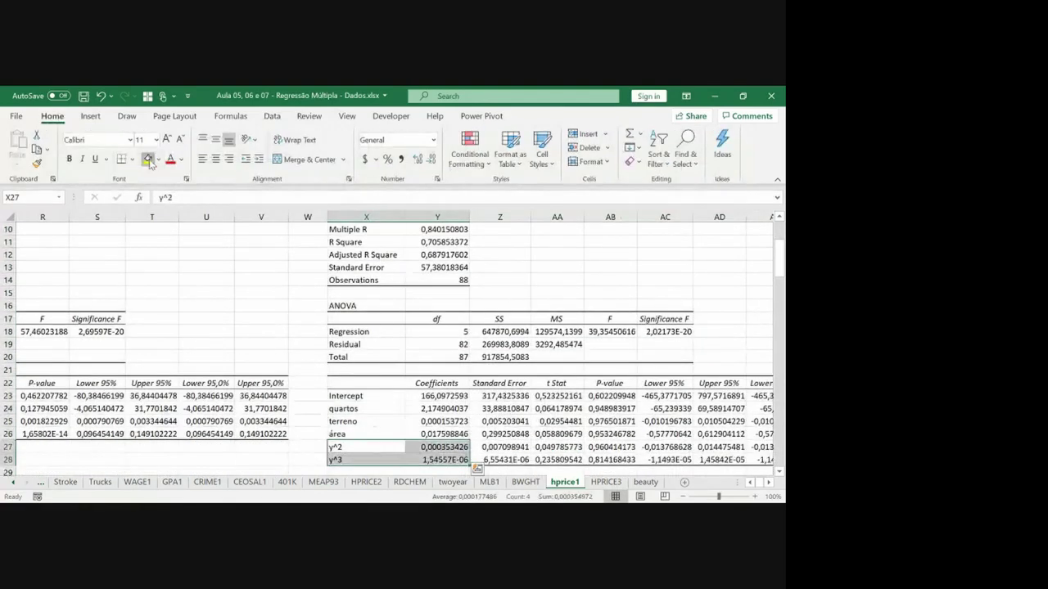
click(148, 160)
Step: Highlight the p-values of y^2 and y^3 in yellow and format them as percentages with two decimals
key(Right)
key(Right)
key(Right)
key(Right)
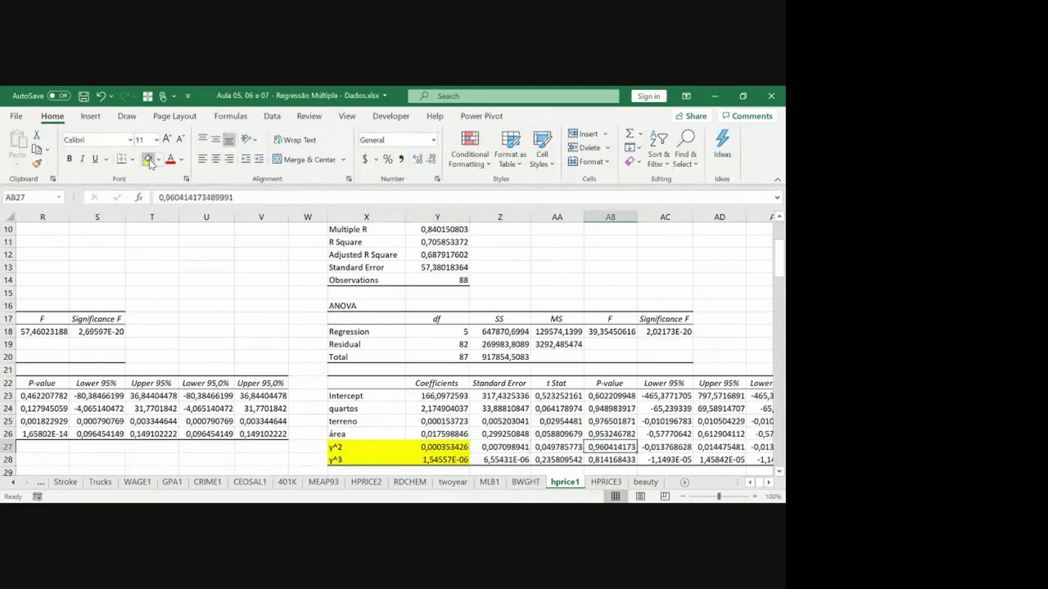
key(shift+Down)
click(148, 159)
click(388, 159)
click(417, 160)
click(417, 160)
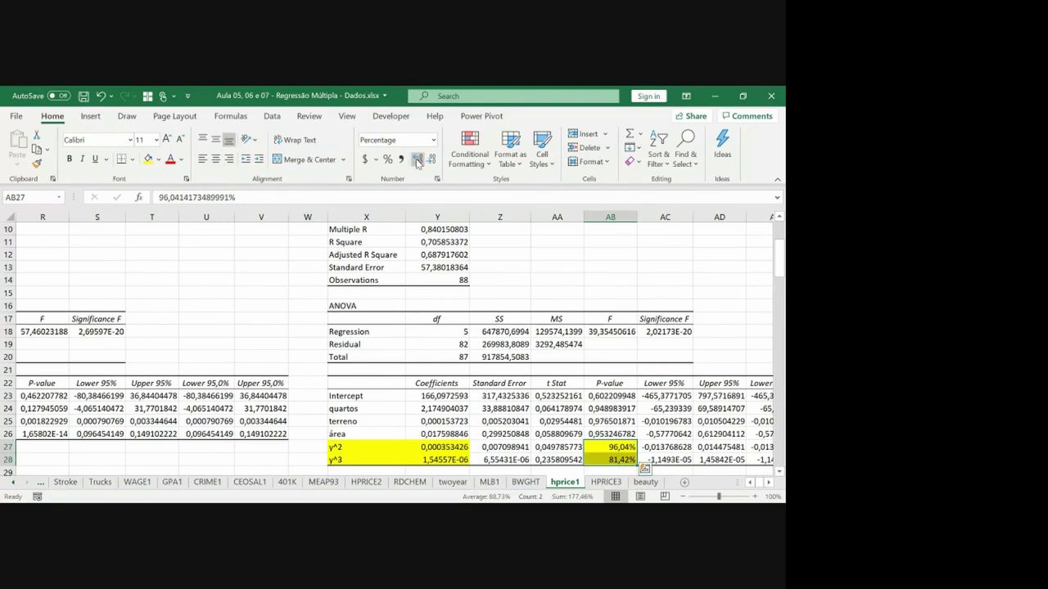
Step: Examine the coefficients and p-values of y^2 and y^3 in the augmented regression
key(shift+Up)
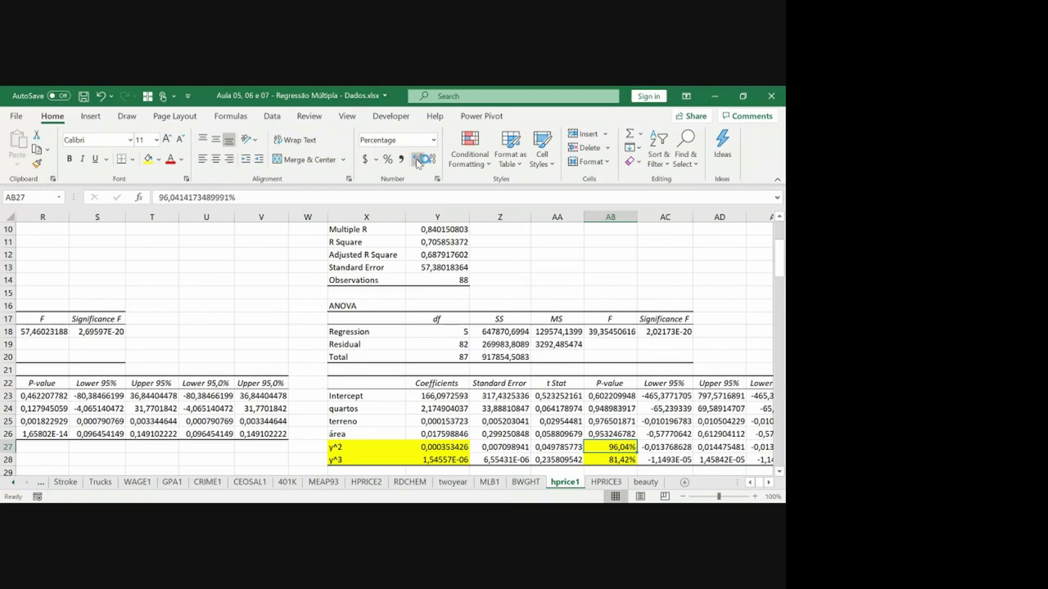
key(Left)
key(Left)
key(Left)
key(Left)
key(Right)
key(Down)
key(Left)
key(Right)
key(shift+Up)
key(ctrl+c)
click(417, 160)
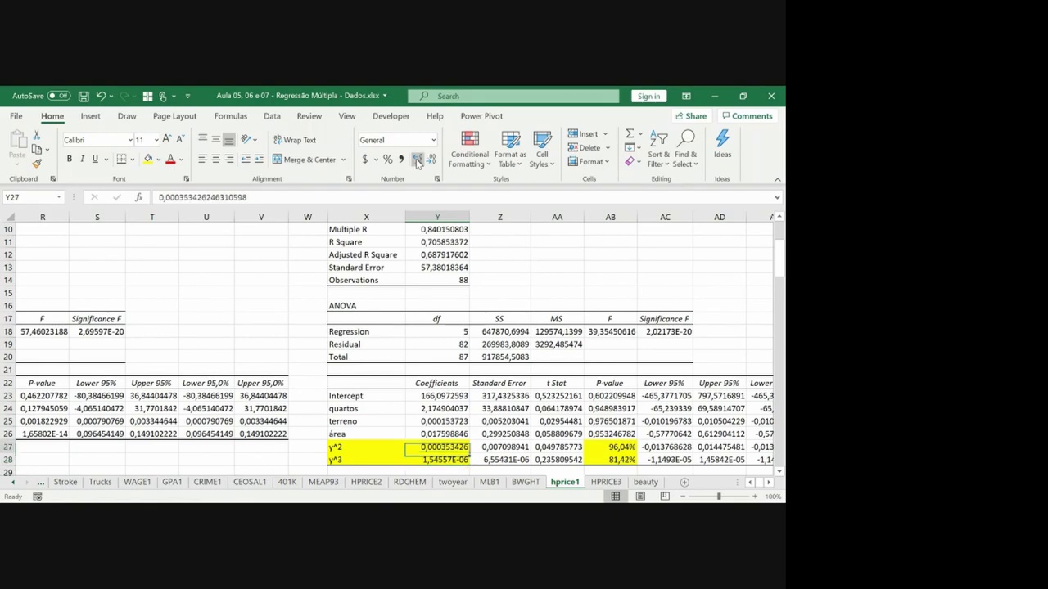
Step: Add an outside border around the y^2 and y^3 labels and coefficients in X27:Y28
drag(366, 447, 437, 460)
click(477, 469)
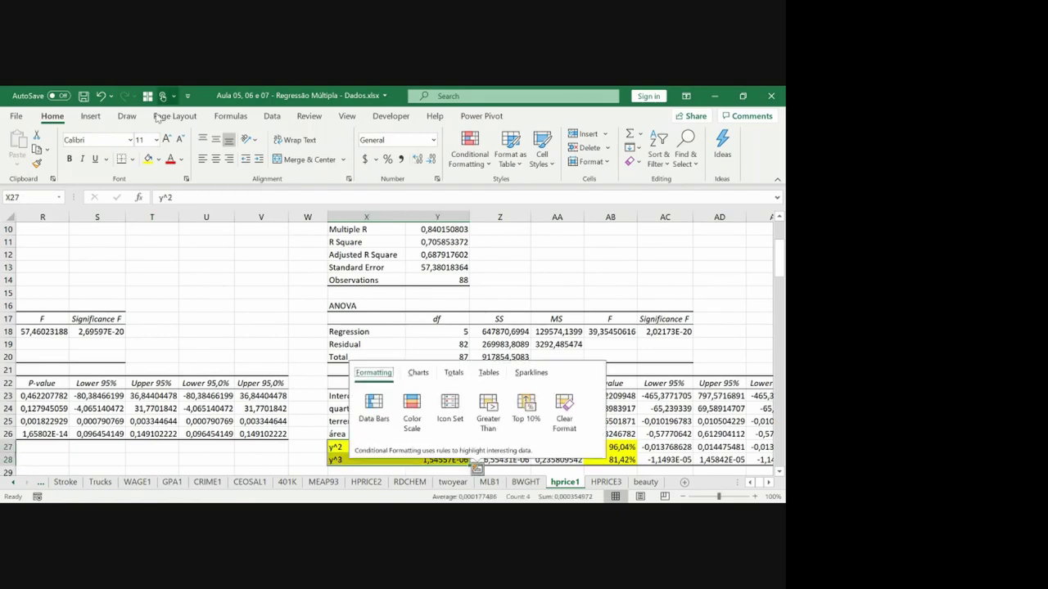
click(131, 158)
click(161, 321)
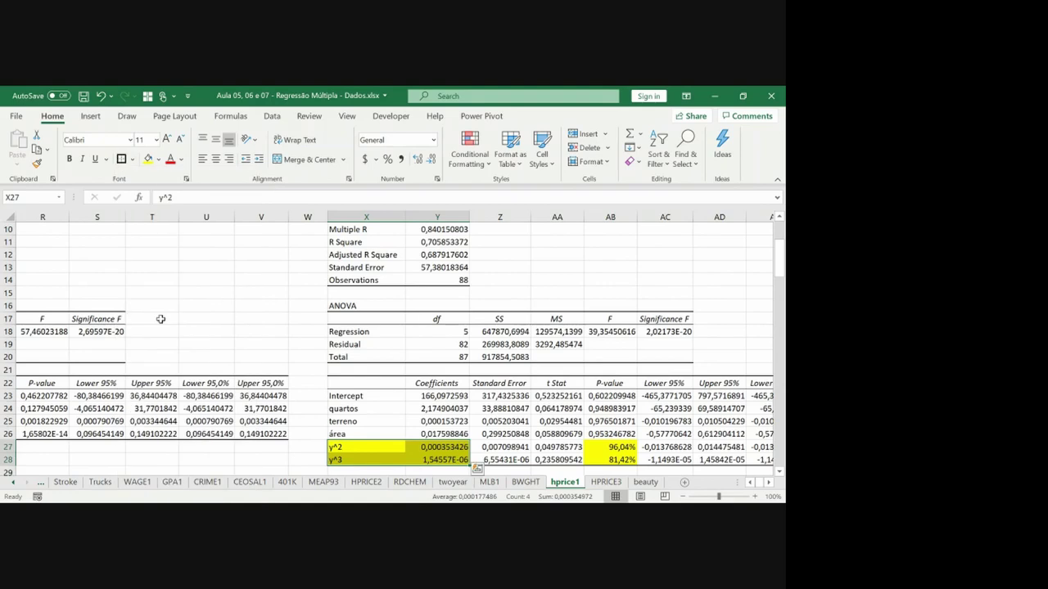
Step: Make the augmented regression's R Square label and value in X11:Y11 bold with a yellow fill
key(Left)
key(Up)
key(Up)
key(Up)
key(Up)
key(Up)
key(Up)
key(Up)
key(Up)
key(Up)
key(Up)
key(Up)
key(Up)
key(Up)
key(Up)
key(Up)
key(Up)
key(Up)
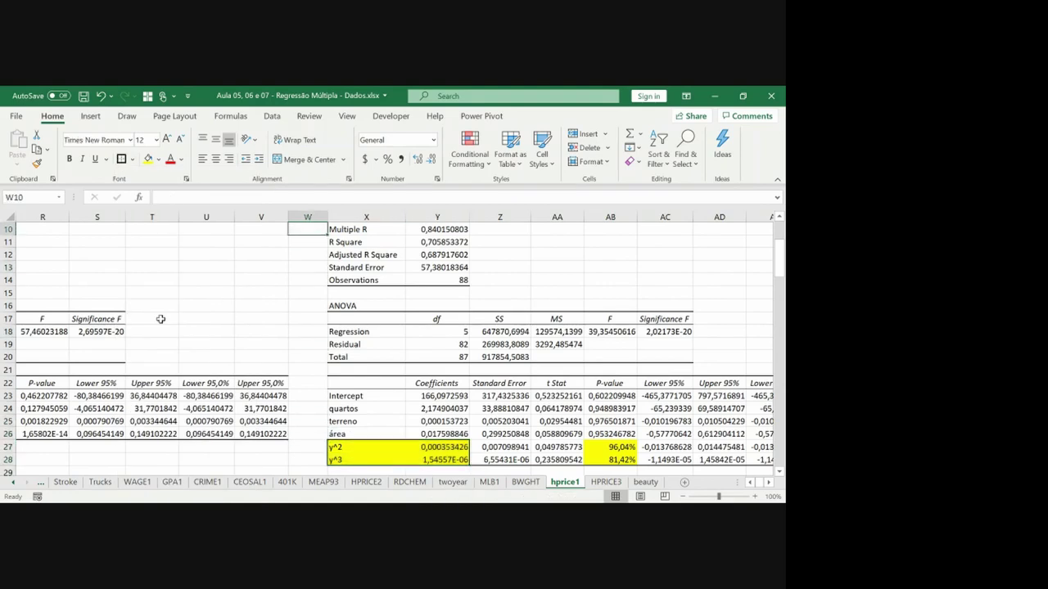
key(Right)
key(Down)
key(shift+Right)
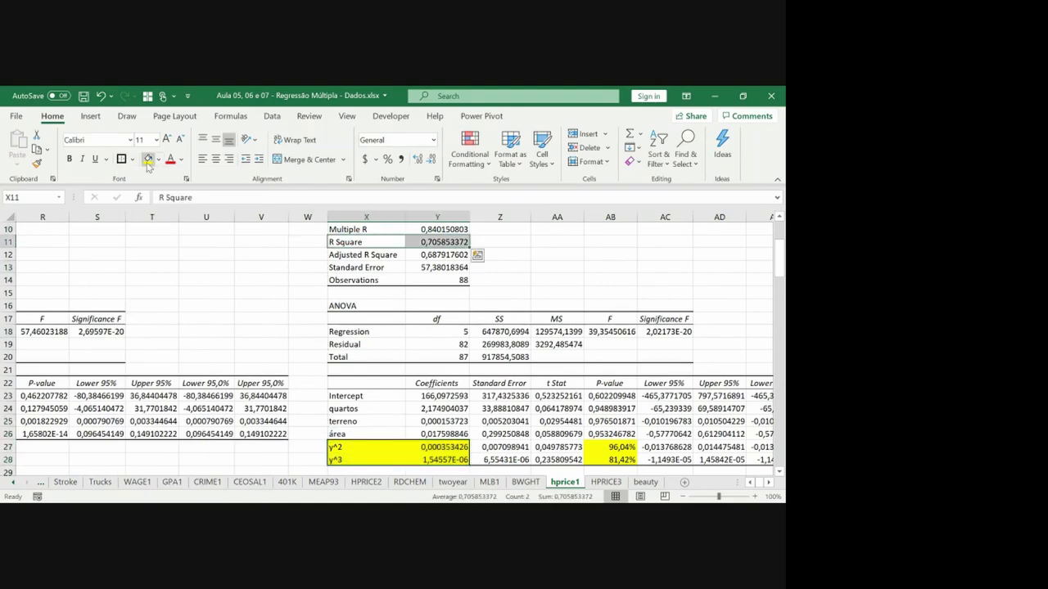
click(148, 160)
Step: Make the original regression's R Square label and value in N11:O11 bold with a yellow fill
key(Left)
key(Left)
key(Left)
key(Left)
key(Left)
key(Left)
key(Left)
key(Left)
key(Left)
key(Left)
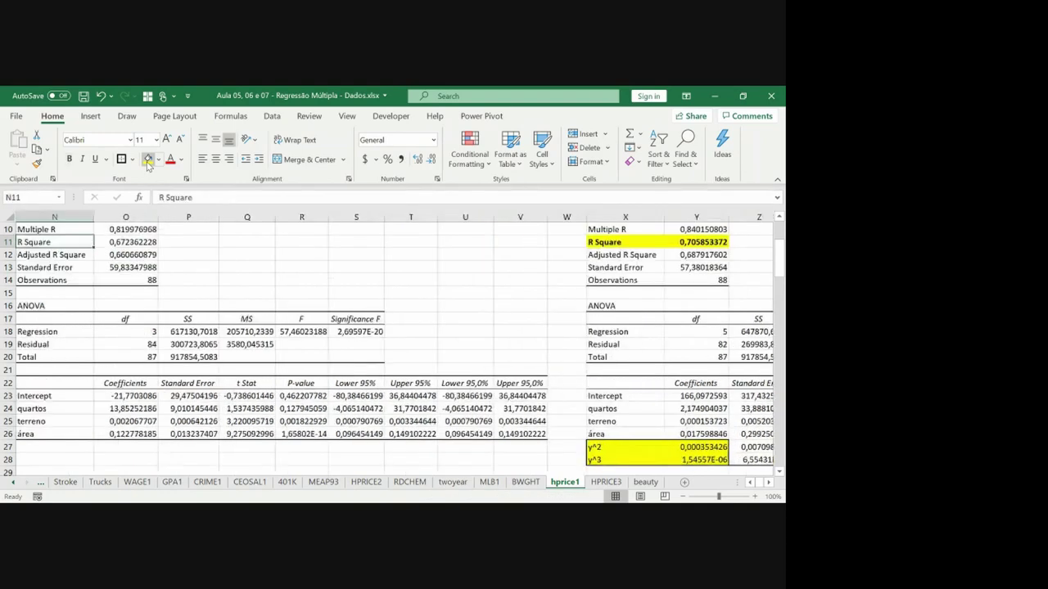
key(shift+Right)
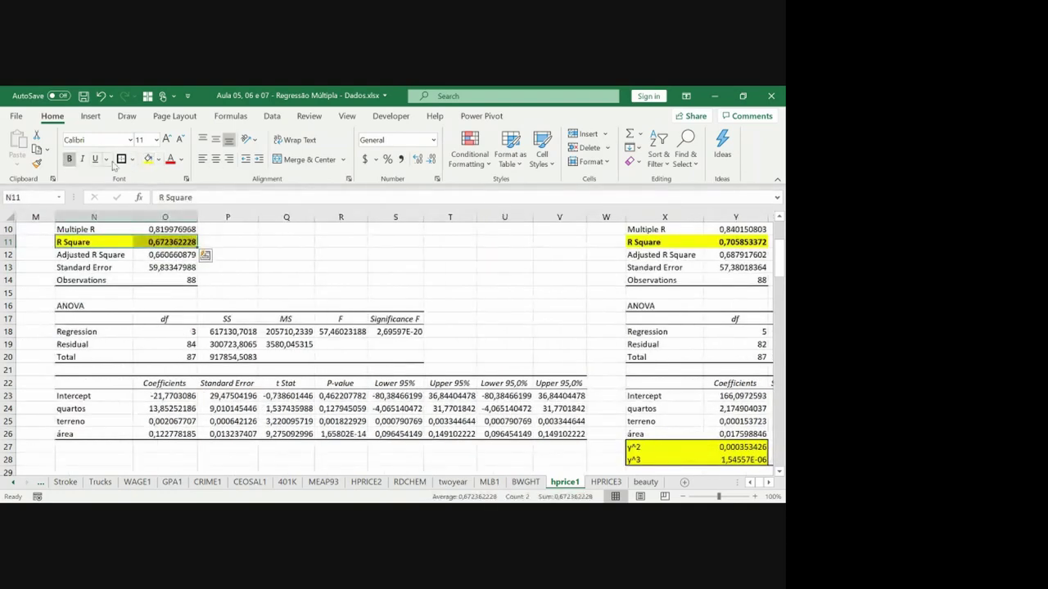
Step: Add outside borders around the R Square cells of both regressions, N11:O11 and X11:Y11
click(121, 160)
key(Right)
key(ctrl+Right)
key(shift+Right)
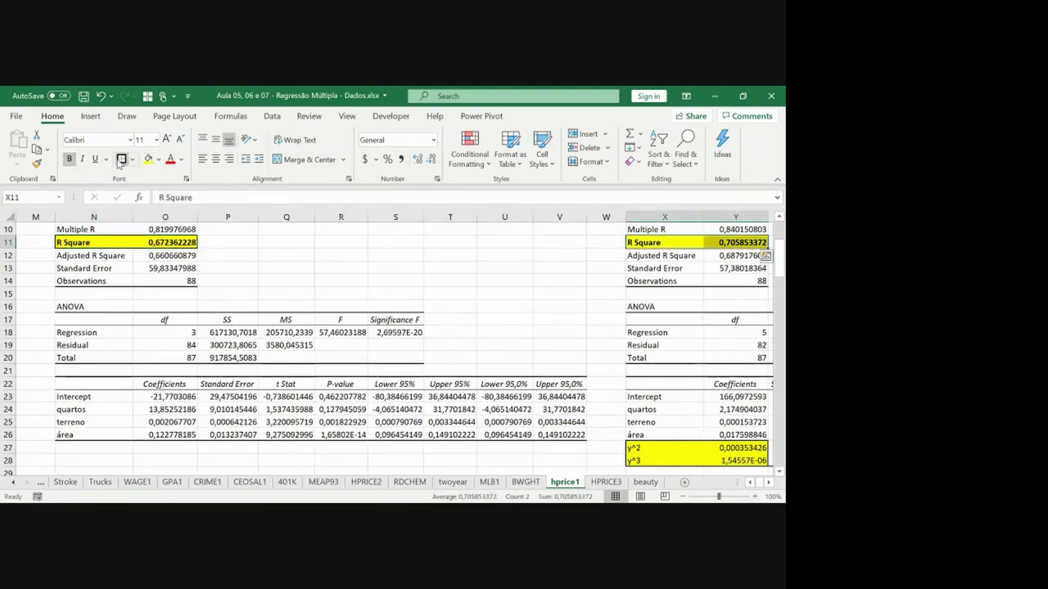
click(122, 160)
Step: Compare the R Square values of the original and augmented regressions
key(Left)
key(Left)
key(Left)
key(Left)
key(Right)
key(Right)
key(Right)
key(Right)
key(Right)
key(Left)
key(Left)
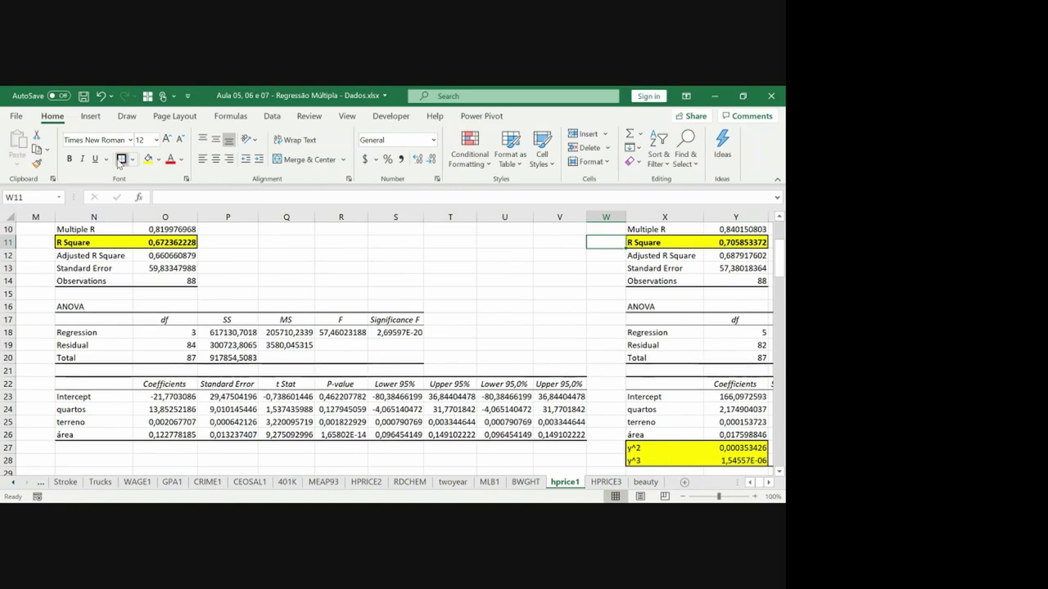
Step: Enter the bold label F in cell Q11, between the two regression outputs
key(Left)
key(Left)
key(Left)
key(Left)
key(Left)
key(Left)
text(F)
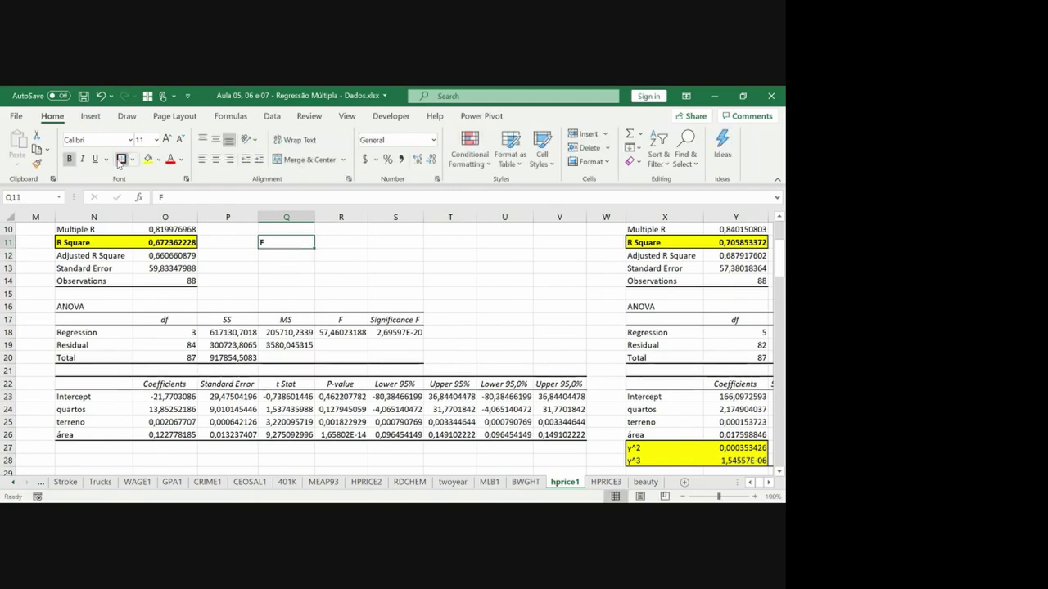
Step: Enter the bold heading Var. R-quadrado in S10 and fit column S to its width
key(Right)
key(Right)
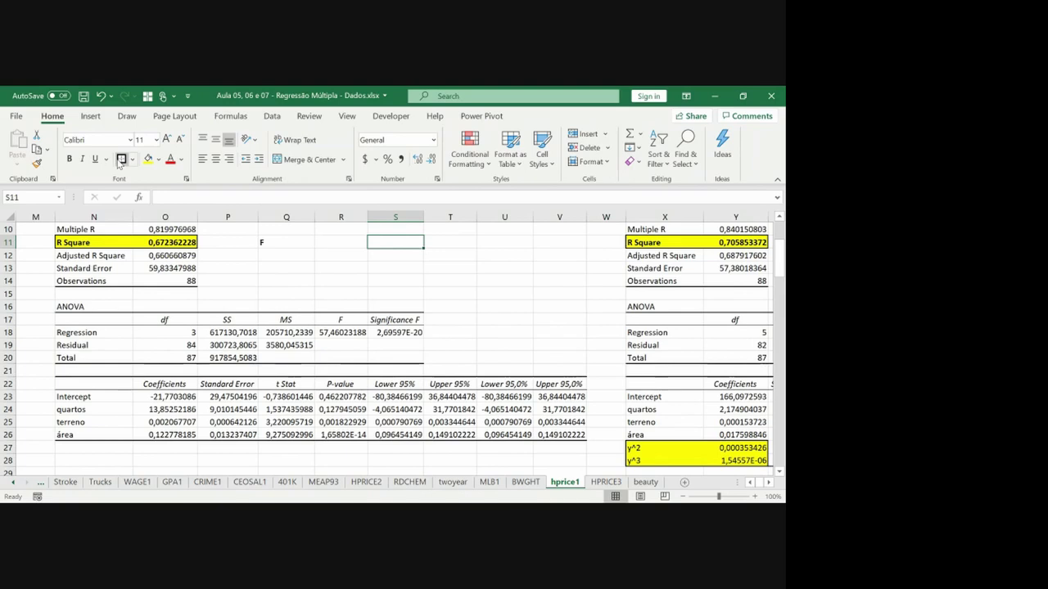
key(Up)
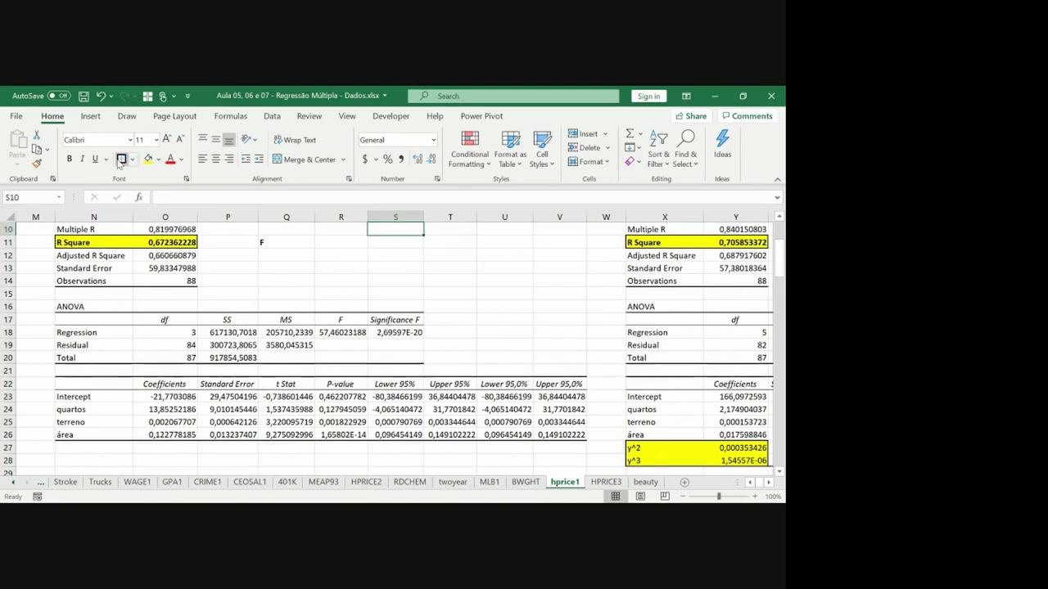
text(R-q)
key(BackSpace)
key(BackSpace)
text(Var. R)
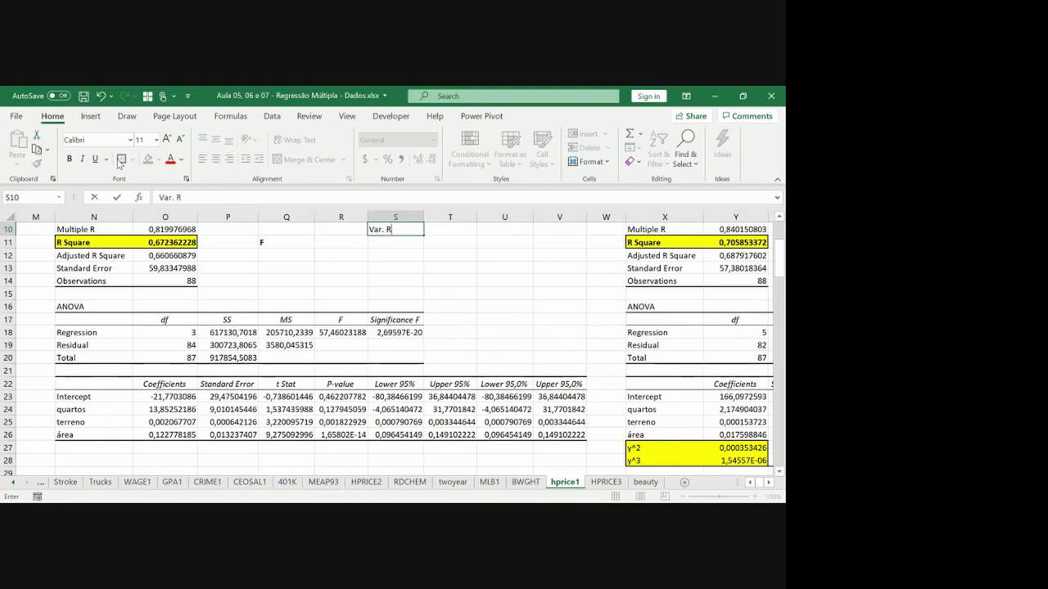
text(-quadrado)
key(Return)
key(Up)
key(ctrl+b)
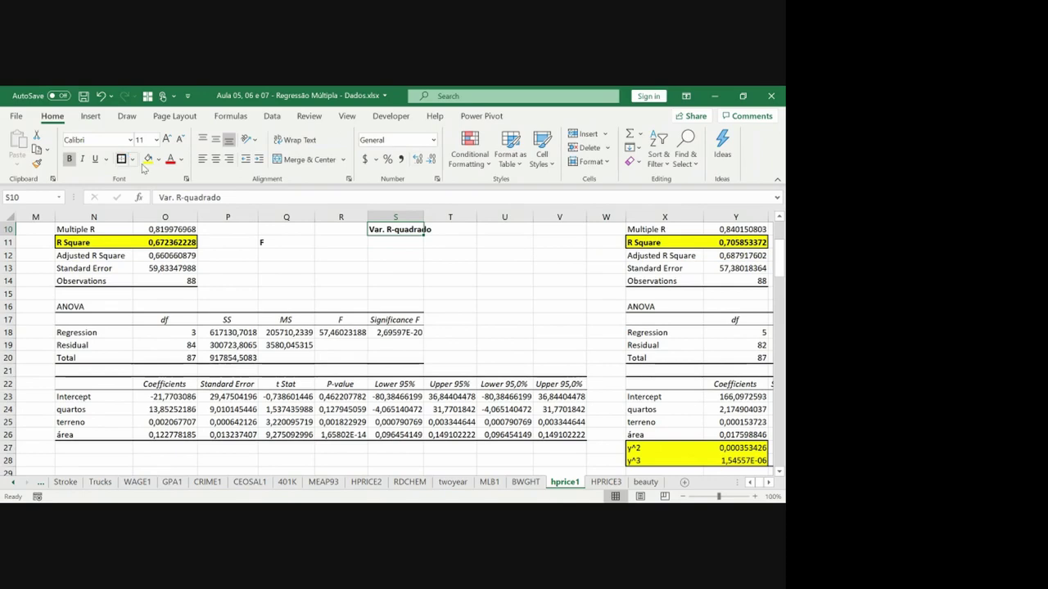
double_click(423, 216)
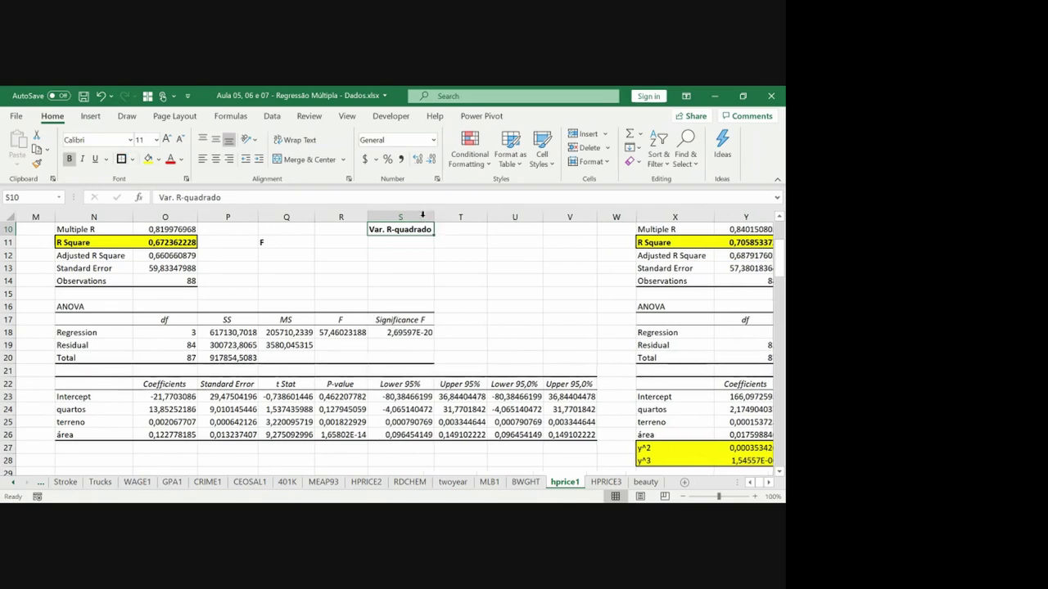
click(422, 215)
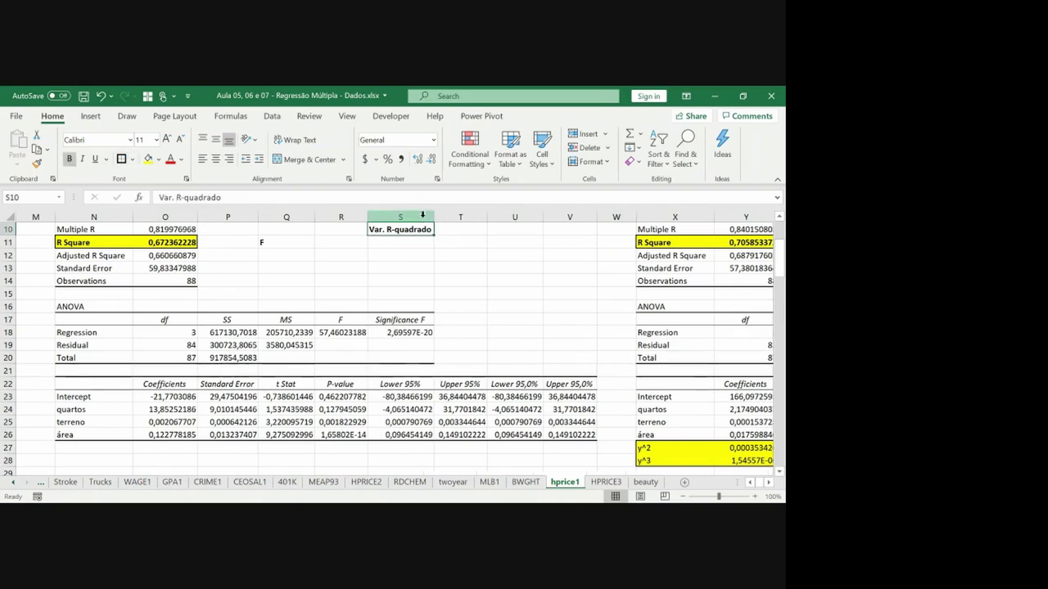
Step: Enter the heading gl in T10, make it bold and centre the range S10:T11
key(Right)
text(Gl)
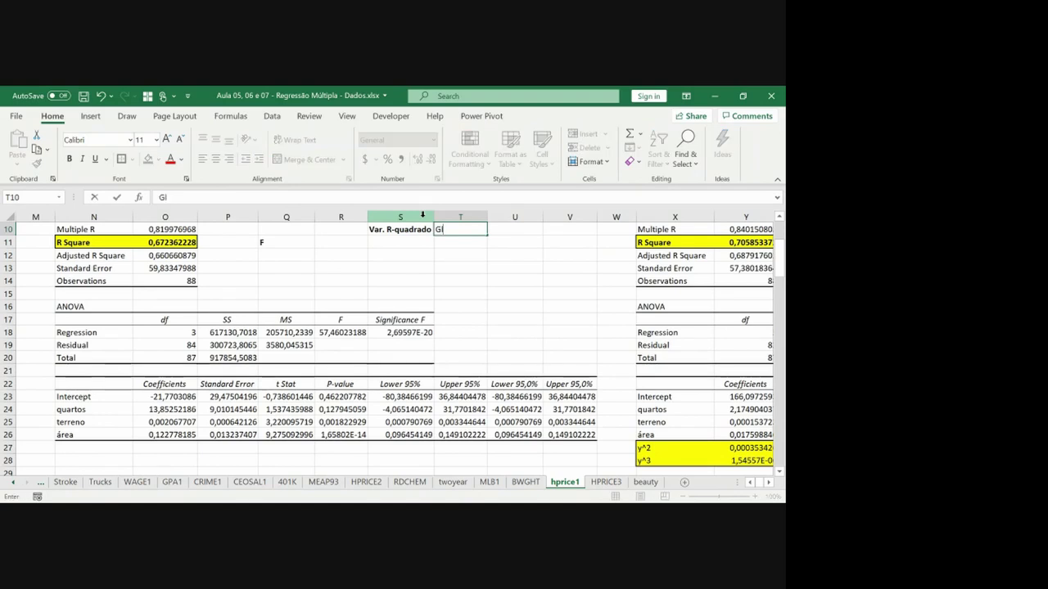
key(BackSpace)
key(BackSpace)
text(gl)
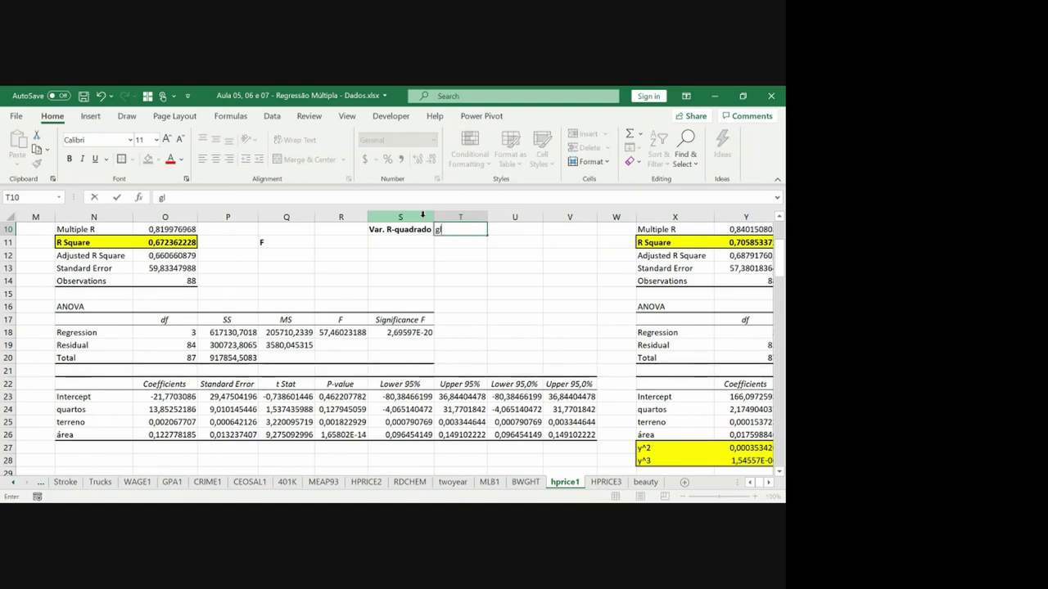
key(ctrl+Return)
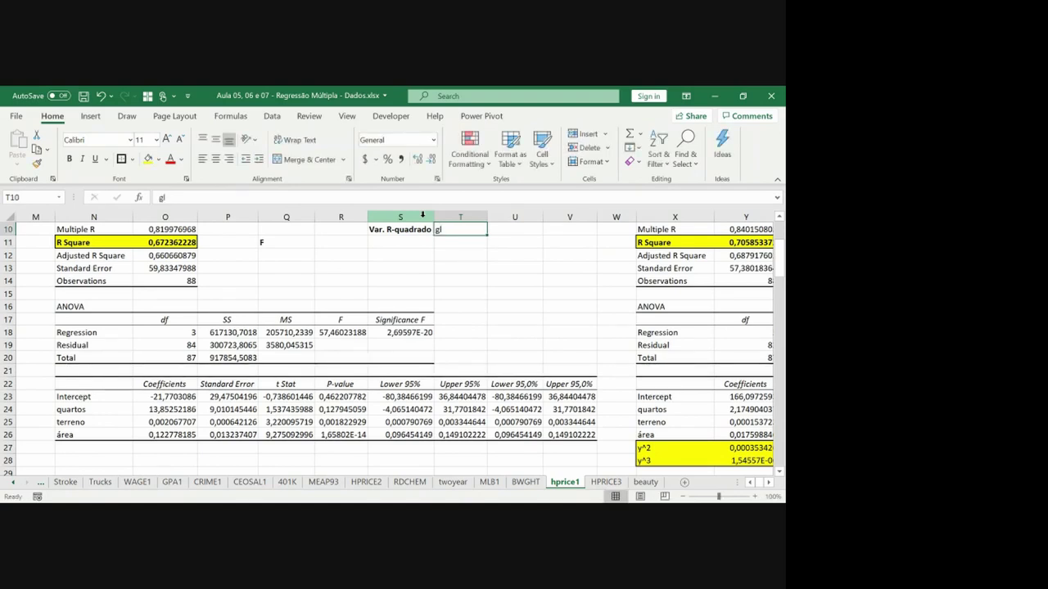
key(Left)
key(shift+Right)
key(shift+Down)
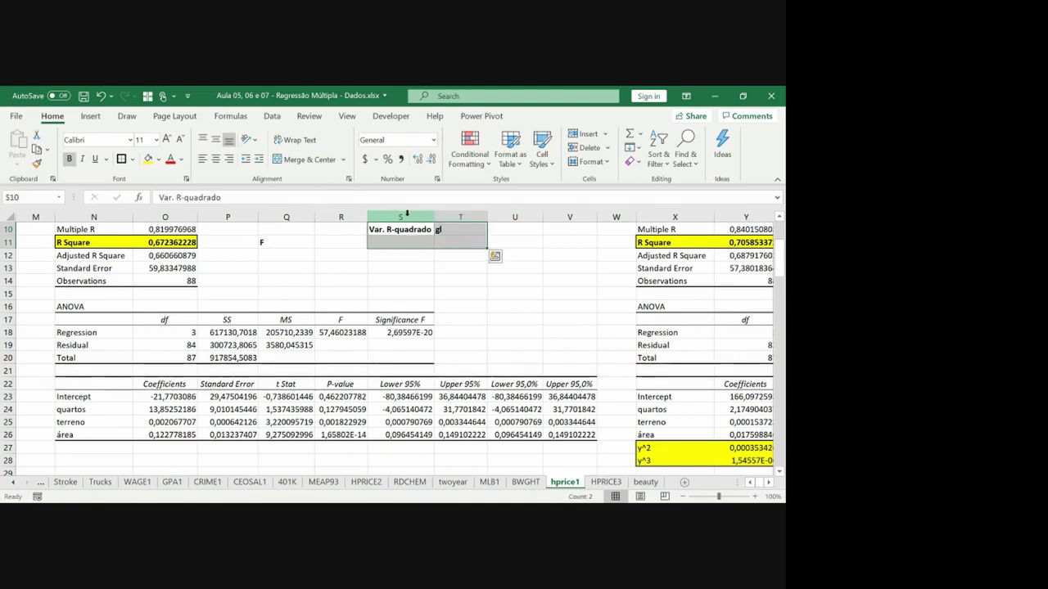
click(216, 158)
Step: Paste the copied F statistic formula shape into the sheet and place it over the original regression's coefficients table
click(389, 255)
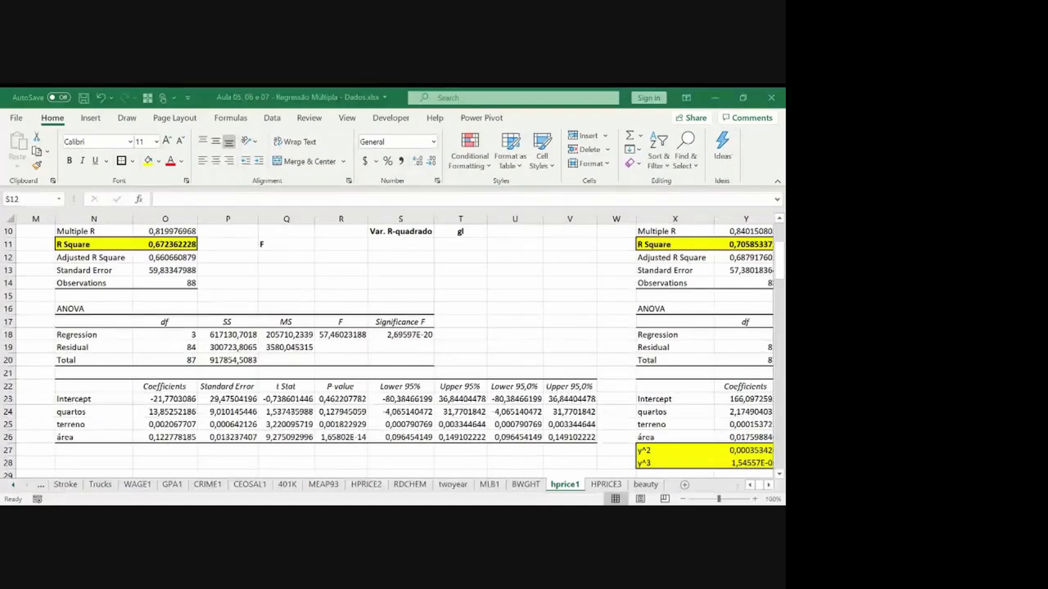
key(ctrl+v)
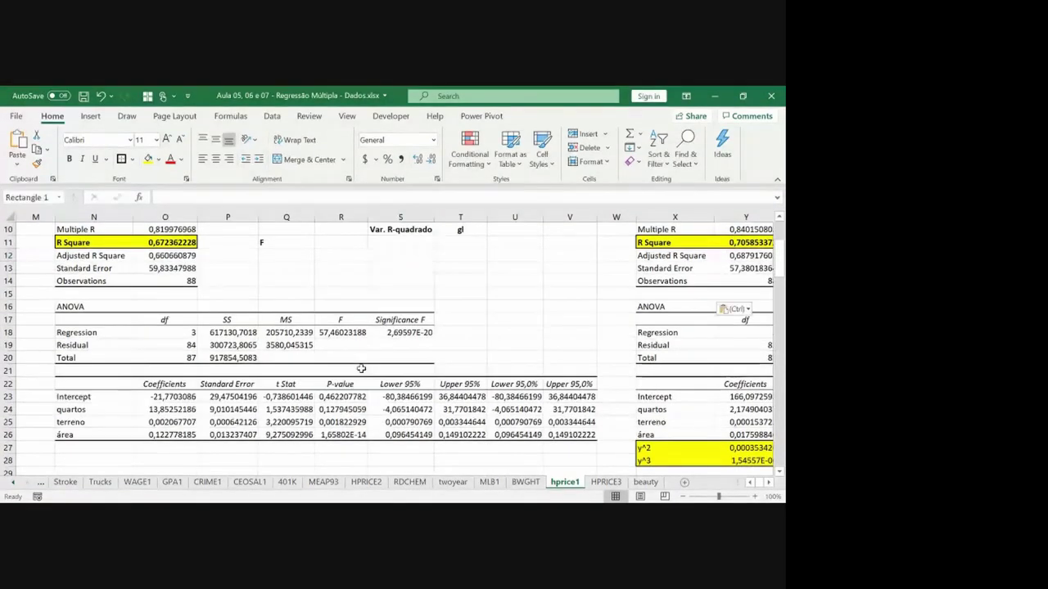
drag(497, 303, 304, 423)
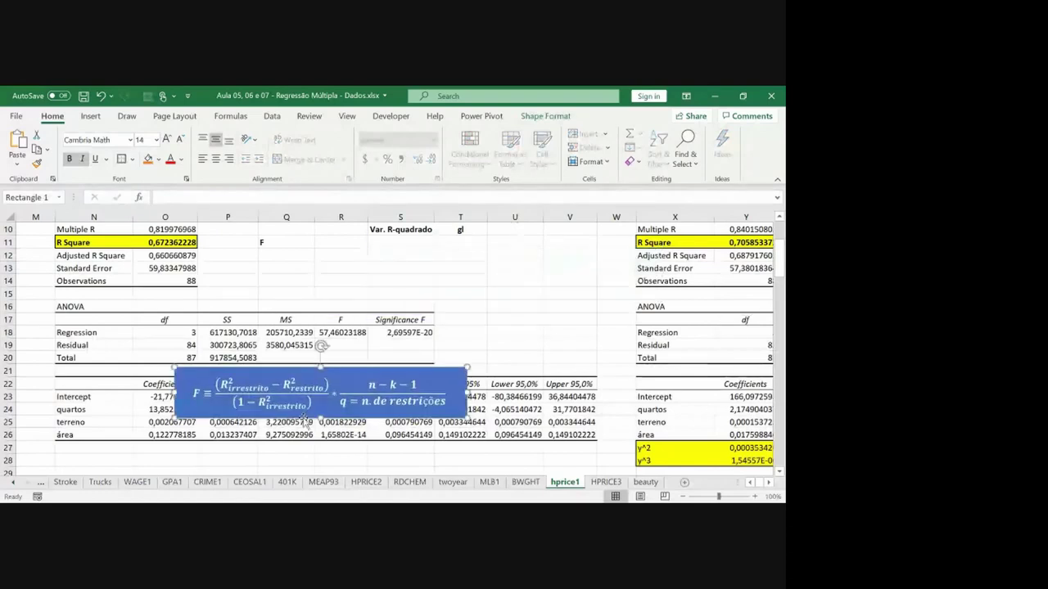
Step: Calculate the R-square variation in S11 with the formula =(Y11-O11)/(1-Y11)
click(381, 243)
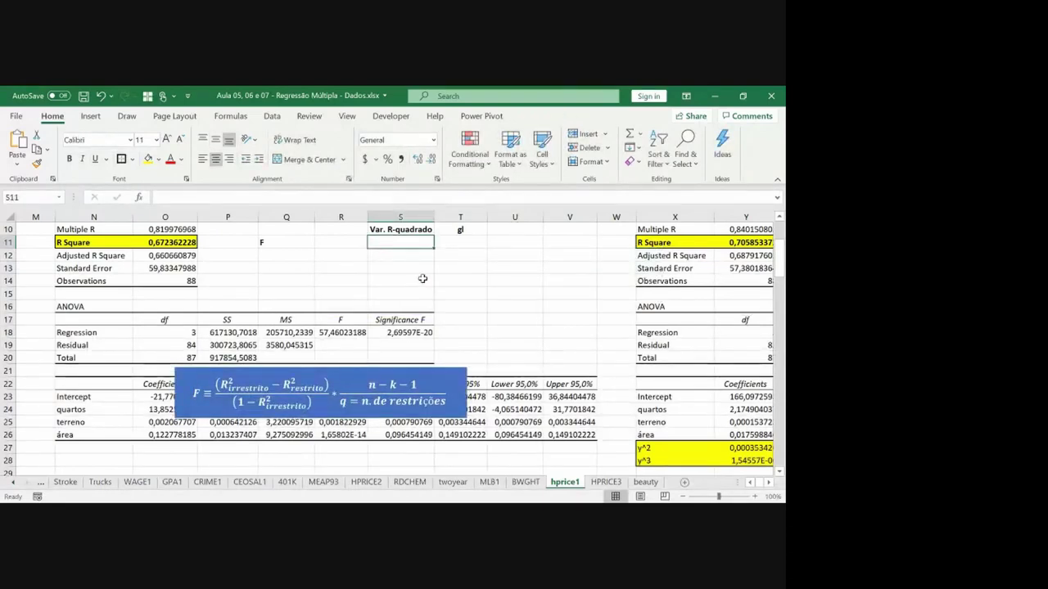
text(=)
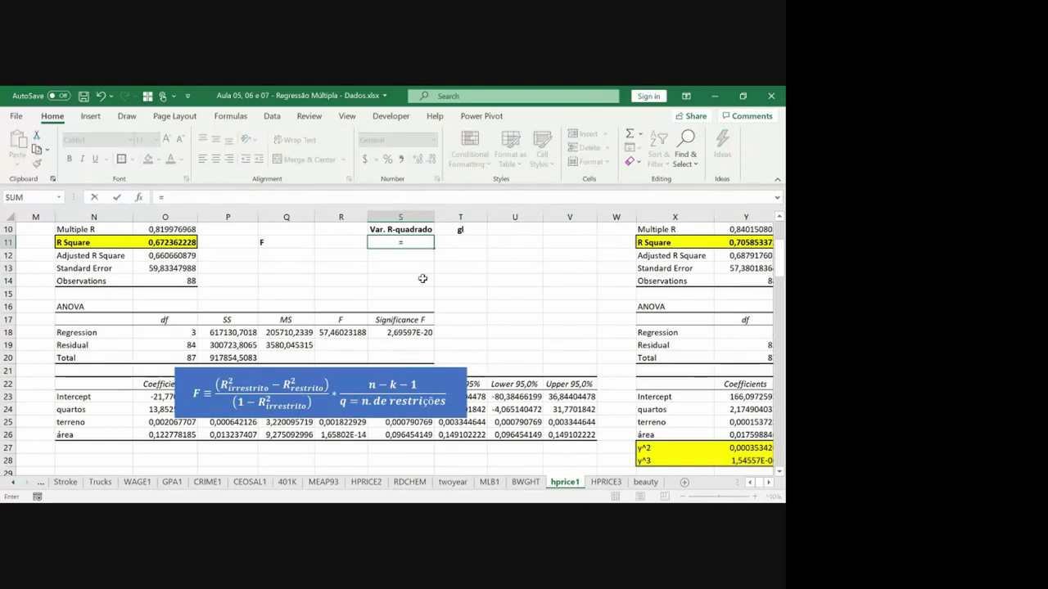
key(Right)
key(Right)
key(Right)
key(Right)
key(Right)
key(Right)
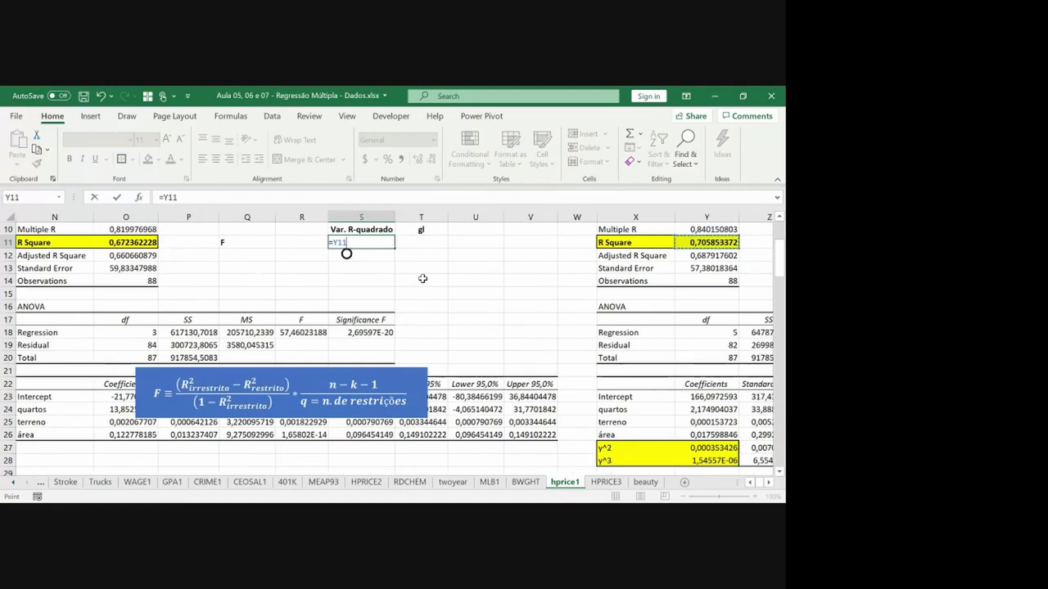
click(166, 198)
text((Y11)
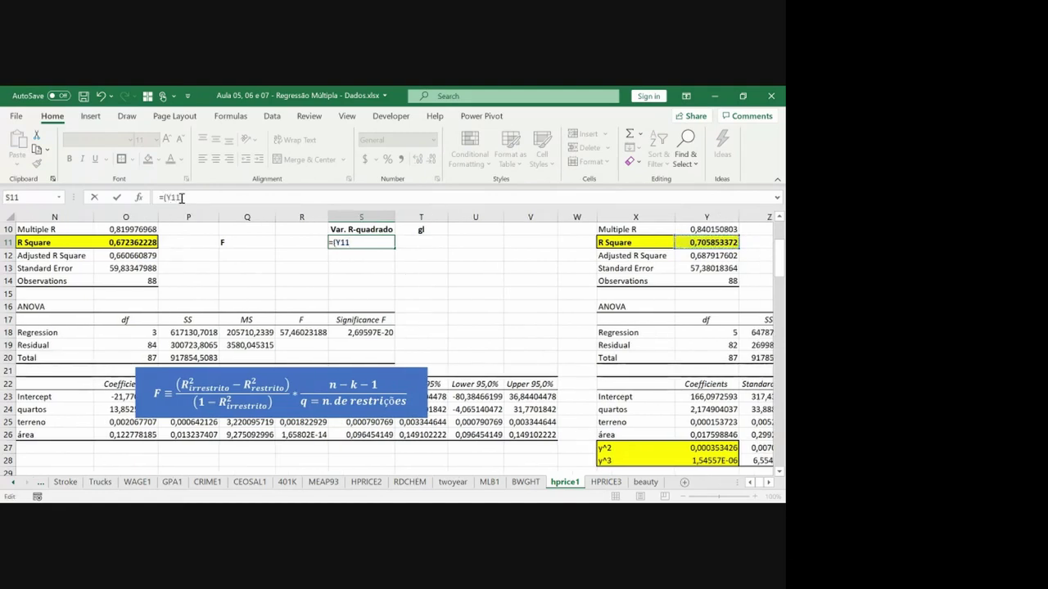
text(-)
click(138, 242)
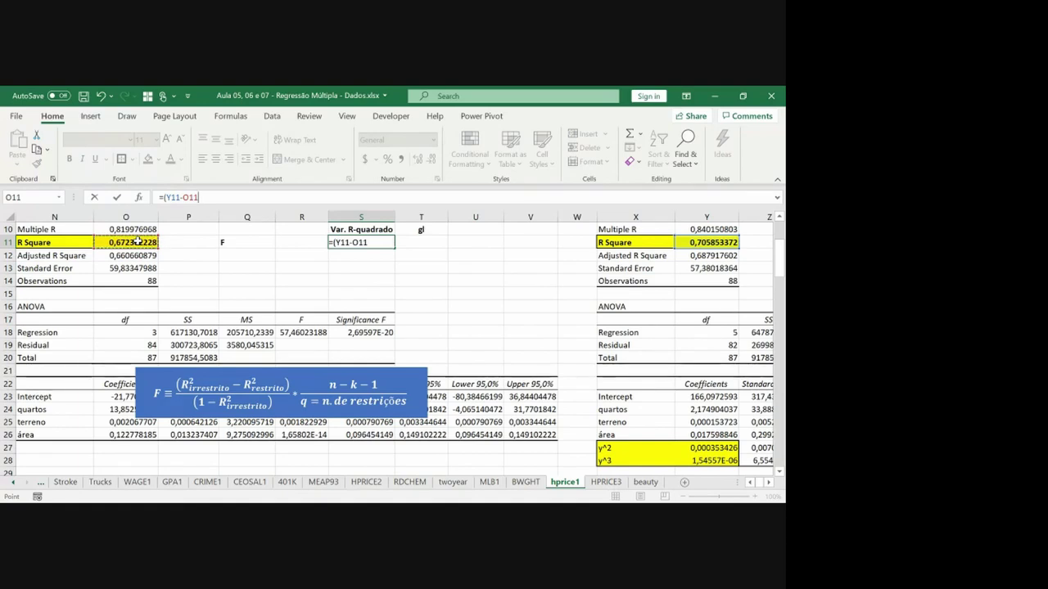
text();(1)
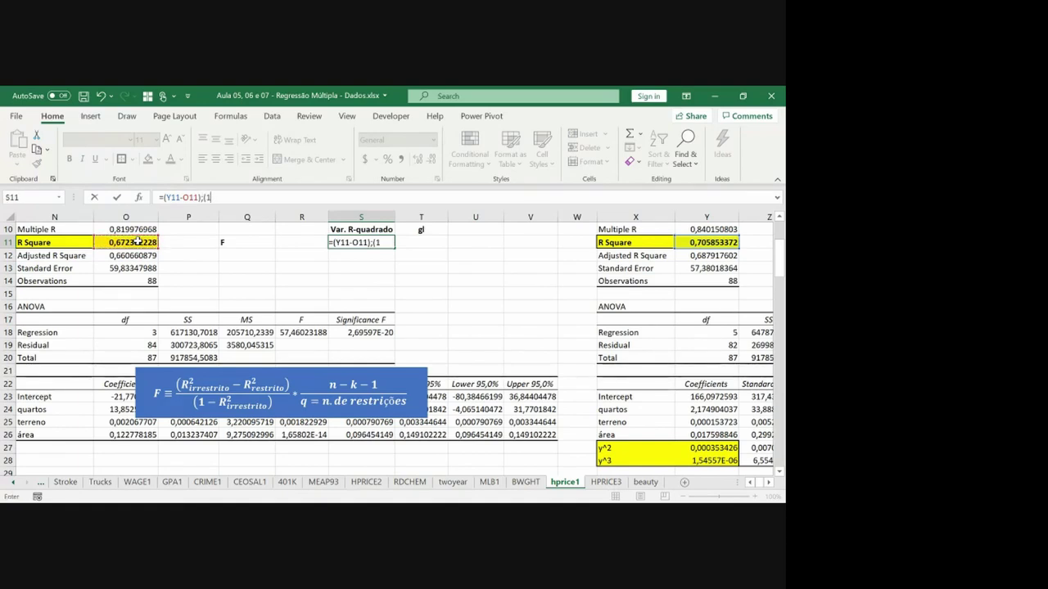
key(BackSpace)
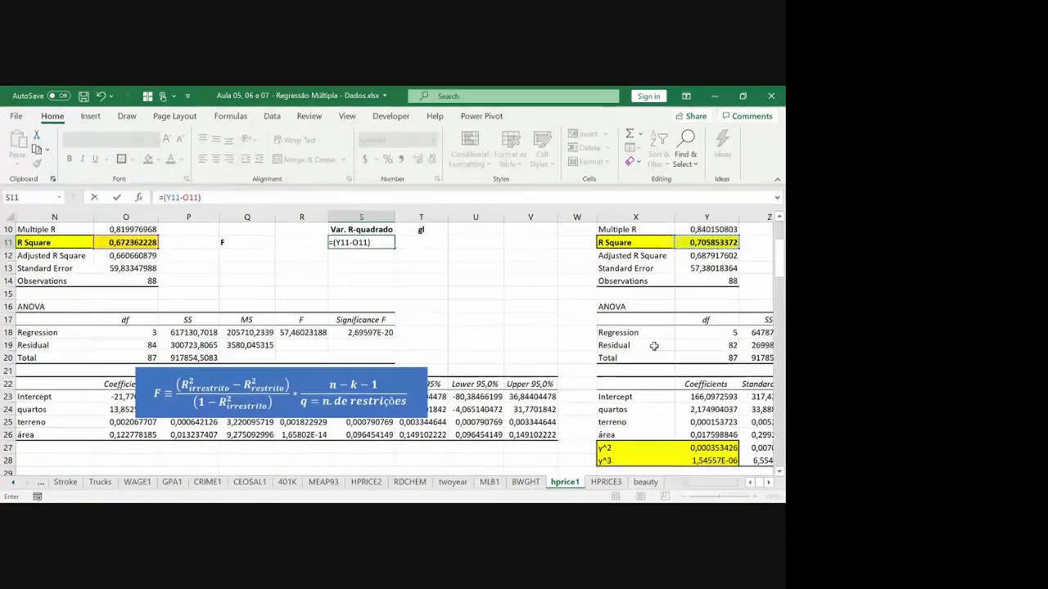
text(/()
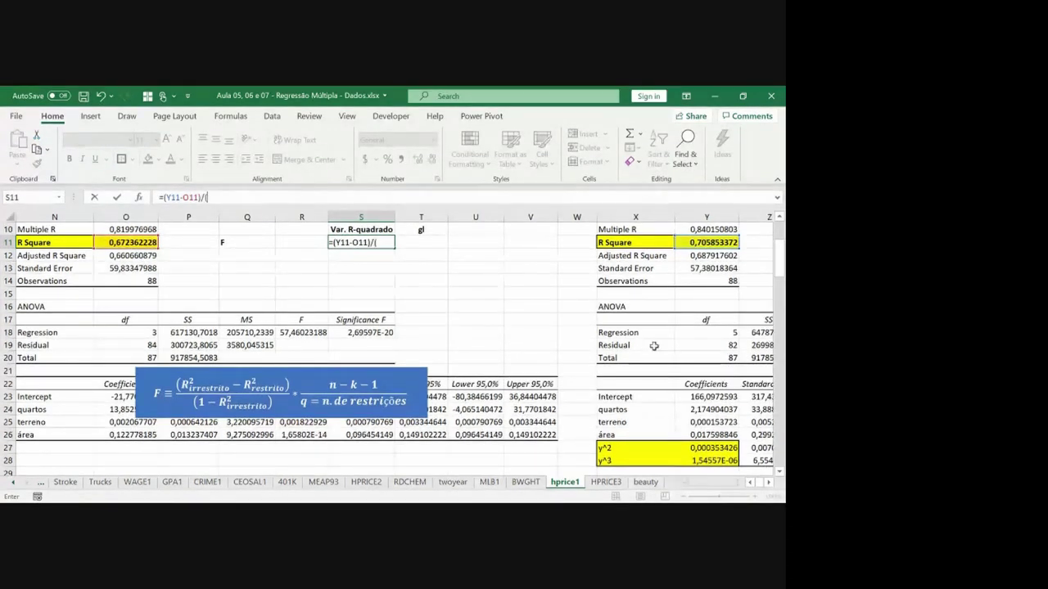
text(1-)
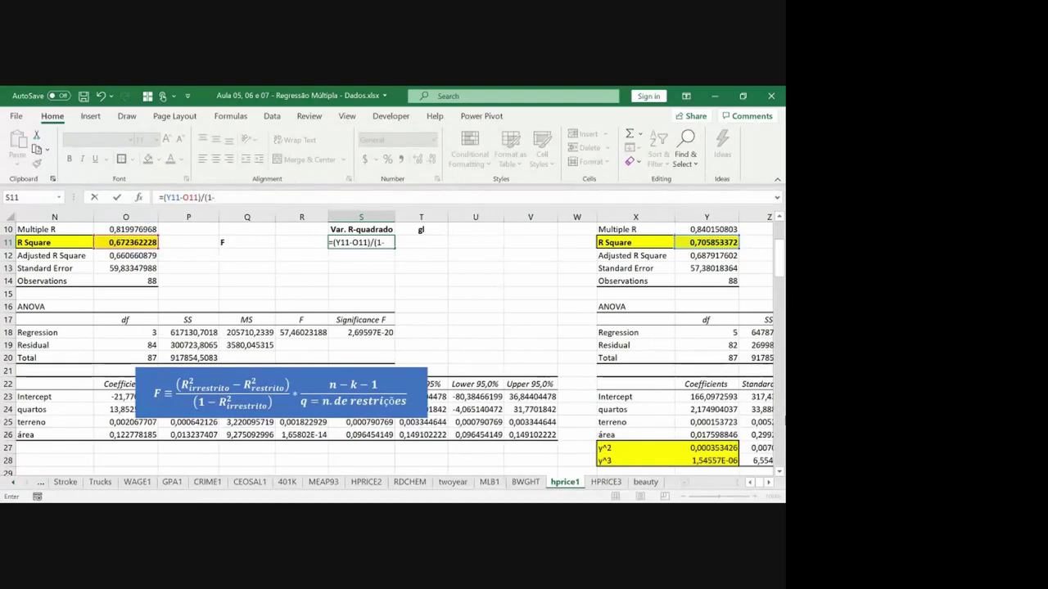
click(704, 241)
key(ctrl+Return)
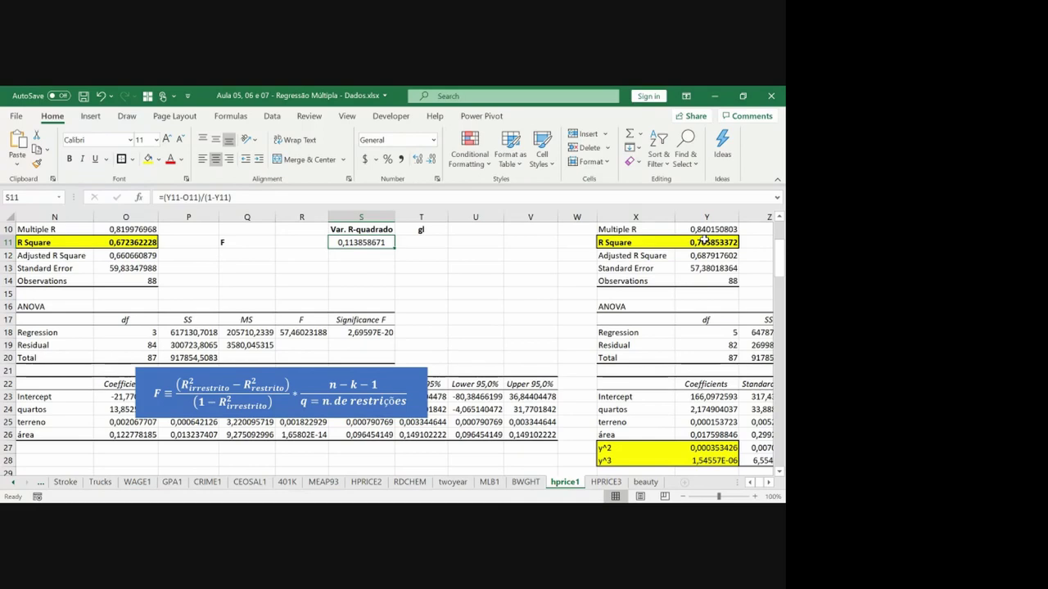
Step: Move the F formula shape up over the ANOVA table and handwrite notes explaining n as observations and k as the unrestricted model's independent variables
key(Right)
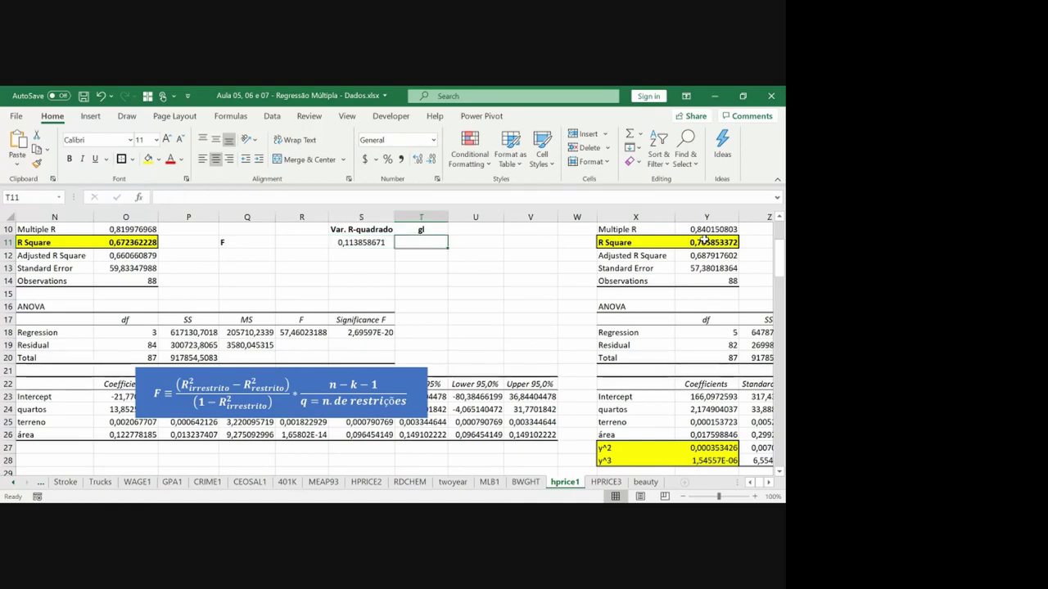
drag(426, 381, 505, 325)
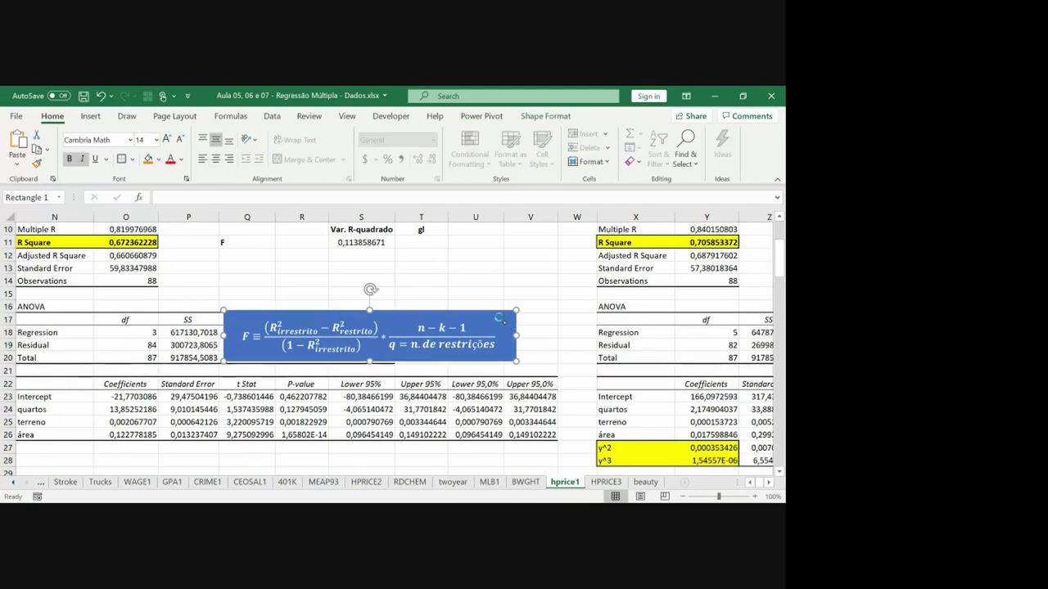
mouse_move(418, 301)
mouse_down()
mouse_move(416, 324)
mouse_move(443, 286)
mouse_move(483, 292)
mouse_move(544, 272)
mouse_move(505, 301)
mouse_move(564, 275)
mouse_up()
drag(514, 301, 592, 271)
drag(589, 259, 594, 276)
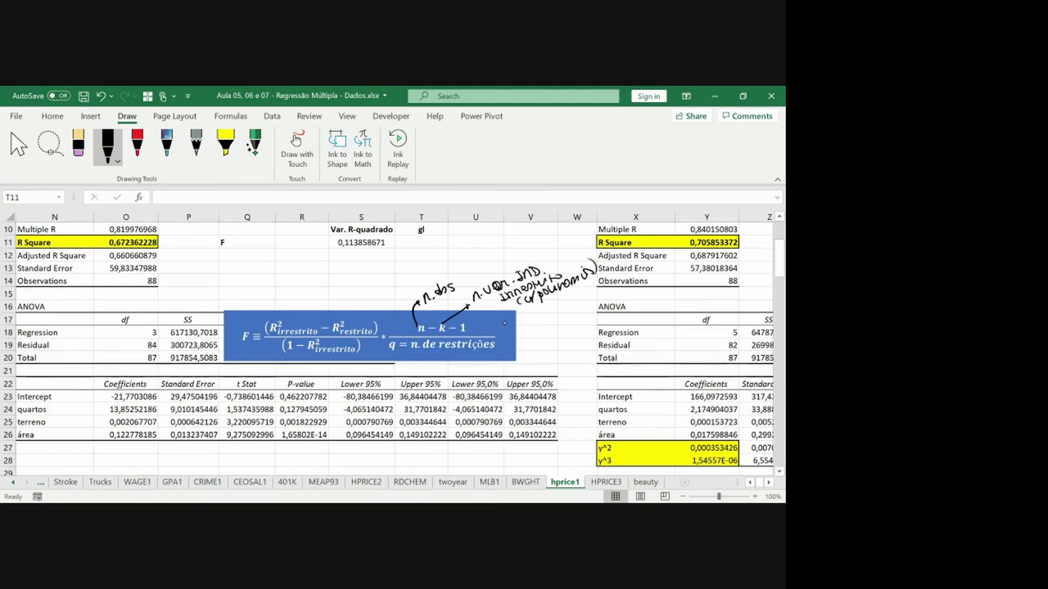
Step: Circle the y^2 and y^3 terms in ink and annotate q in the F formula with the number 2
drag(400, 351, 424, 365)
drag(593, 451, 625, 447)
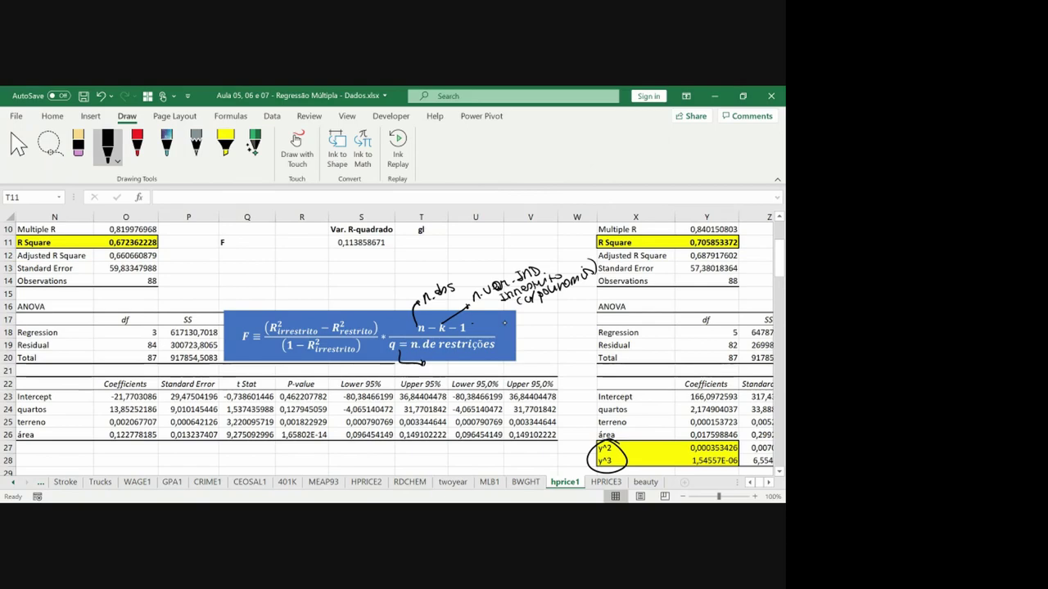
drag(435, 358, 448, 366)
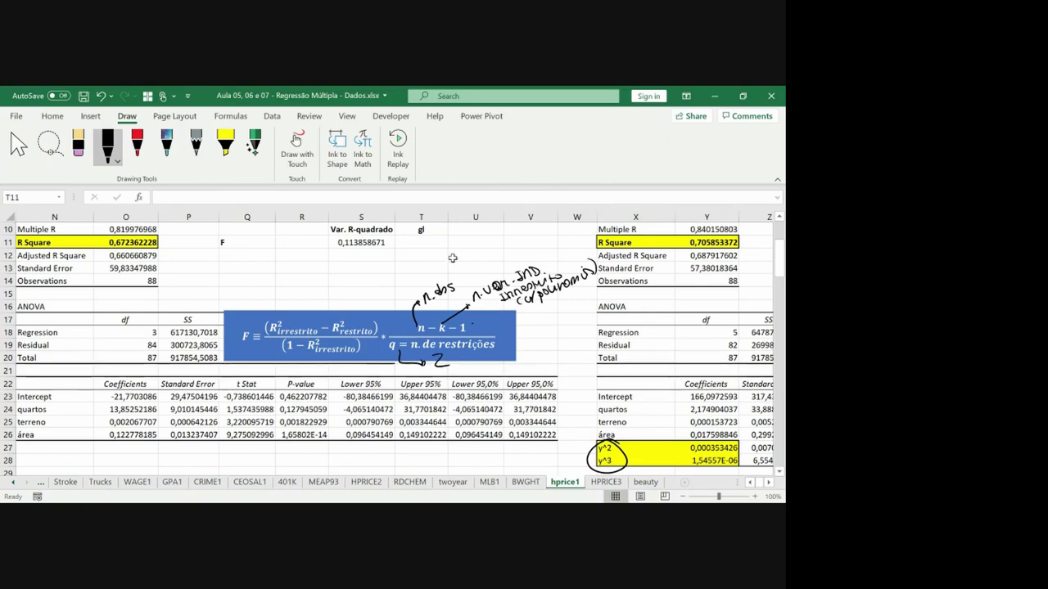
Step: Calculate the degrees-of-freedom term in T11 with =(O14-5-1)/2, ticking off the augmented model's five independent variables in ink
key(Escape)
text(=()
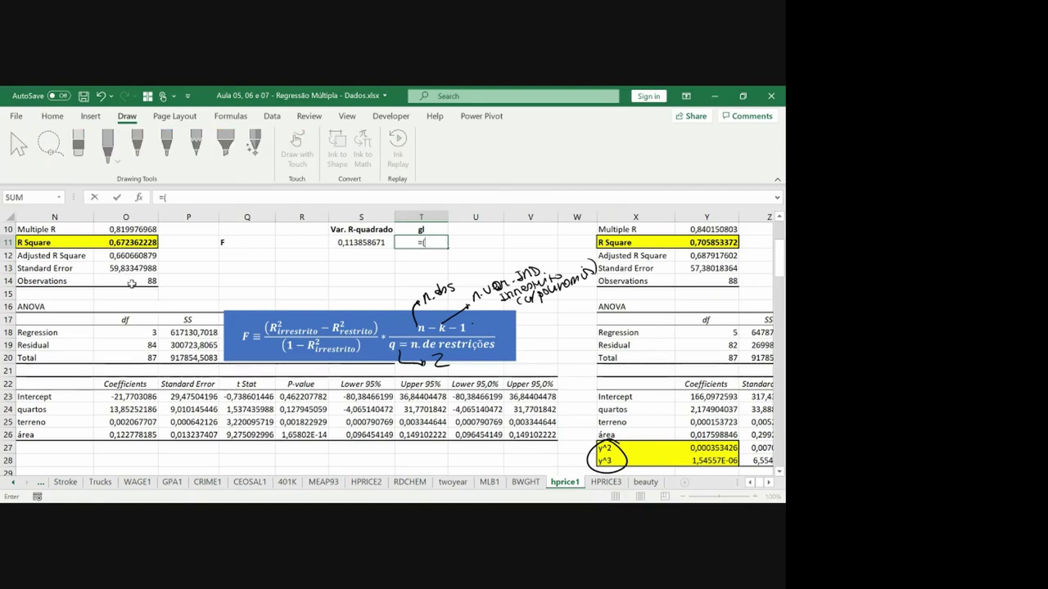
click(131, 283)
text(-)
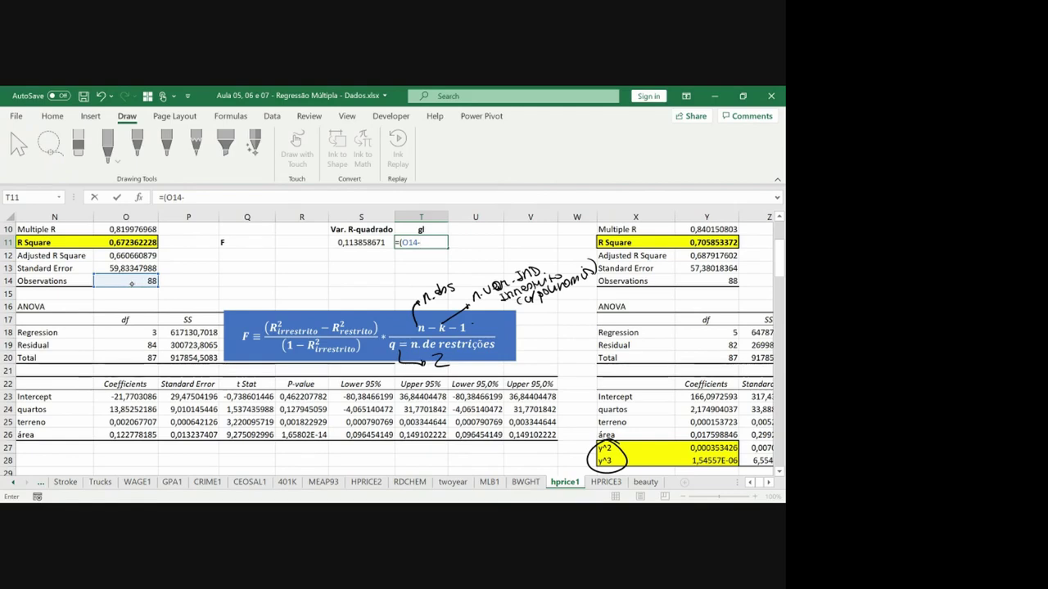
mouse_move(631, 412)
mouse_down()
mouse_move(640, 406)
mouse_move(636, 458)
mouse_up()
text(5)
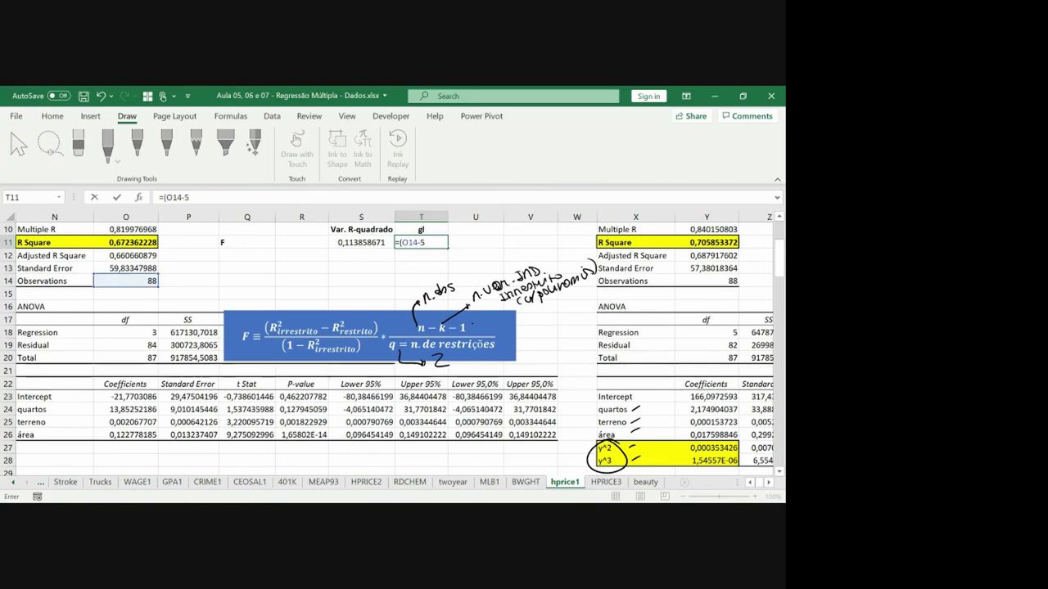
text(-1))
text(/()
key(BackSpace)
text(2)
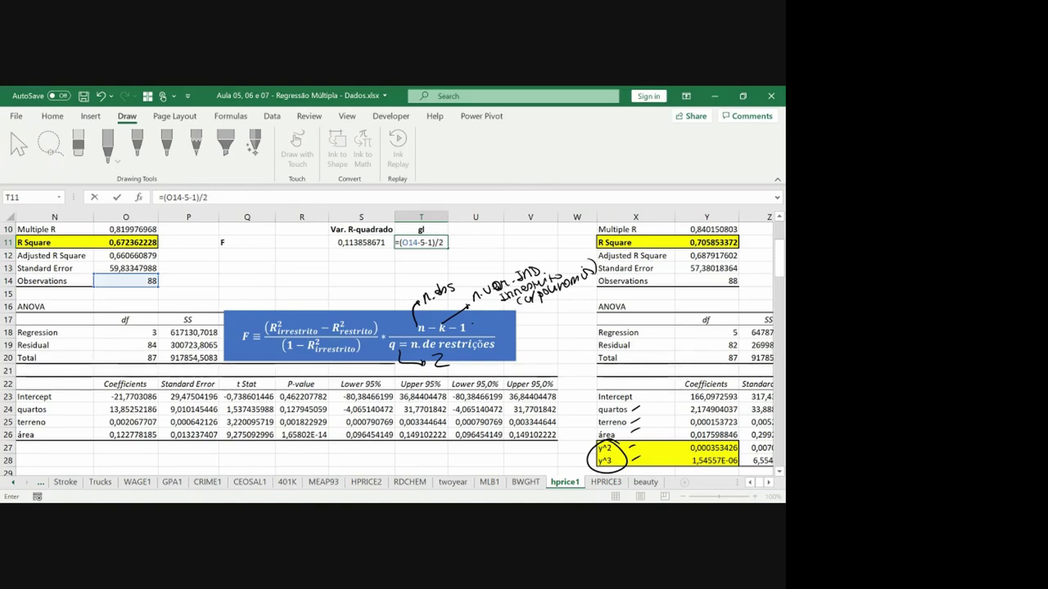
key(ctrl+Return)
Step: Add an outside border around the F label and its result cell, Q11:R11
key(Left)
key(Left)
key(Left)
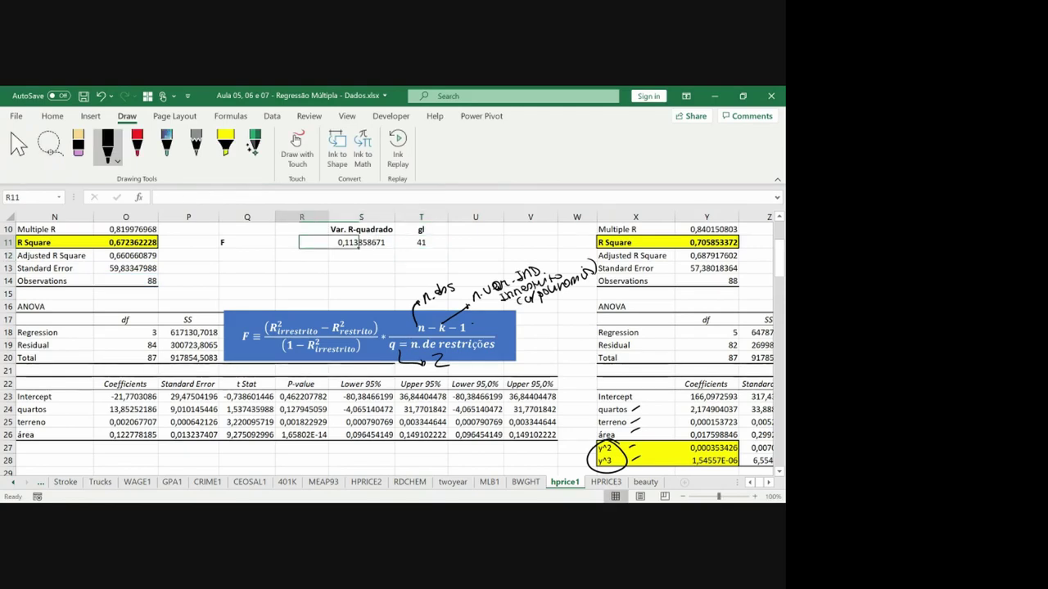
key(shift+Right)
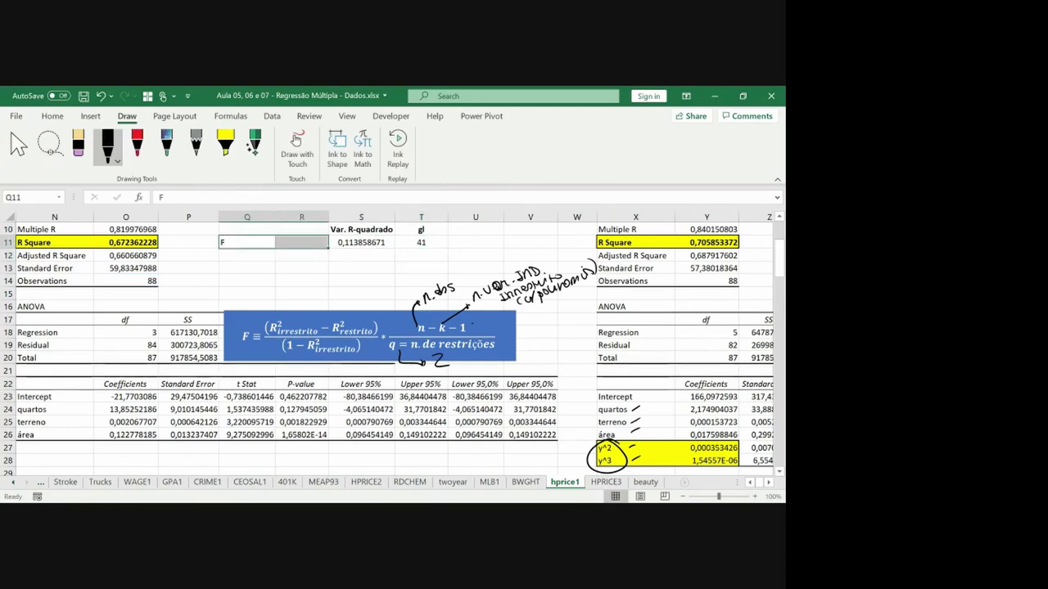
click(57, 117)
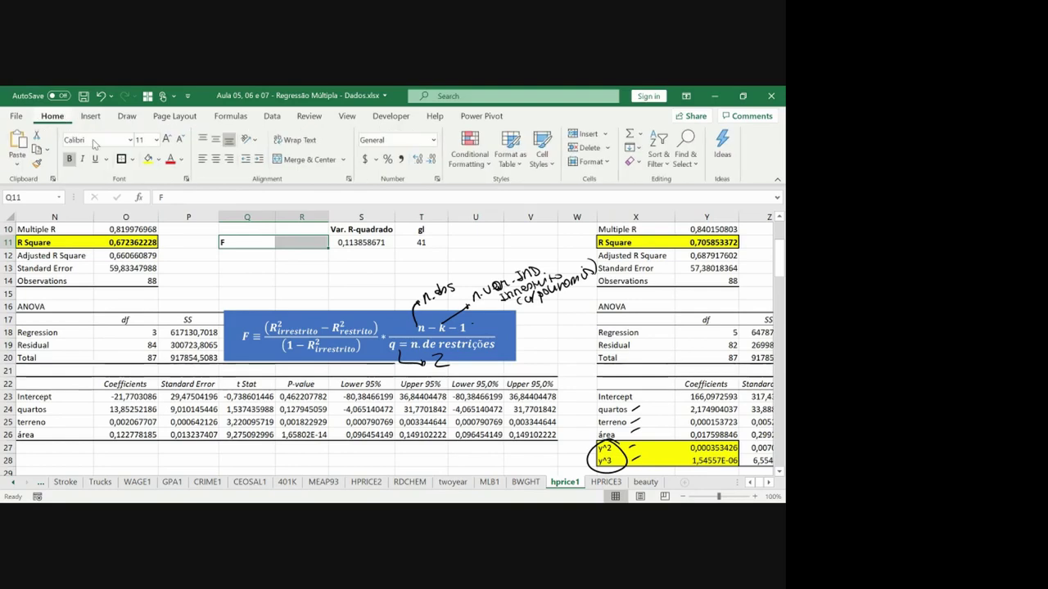
Step: Calculate the F statistic in R11 with the formula =S11*T11
key(Right)
text(=)
key(Right)
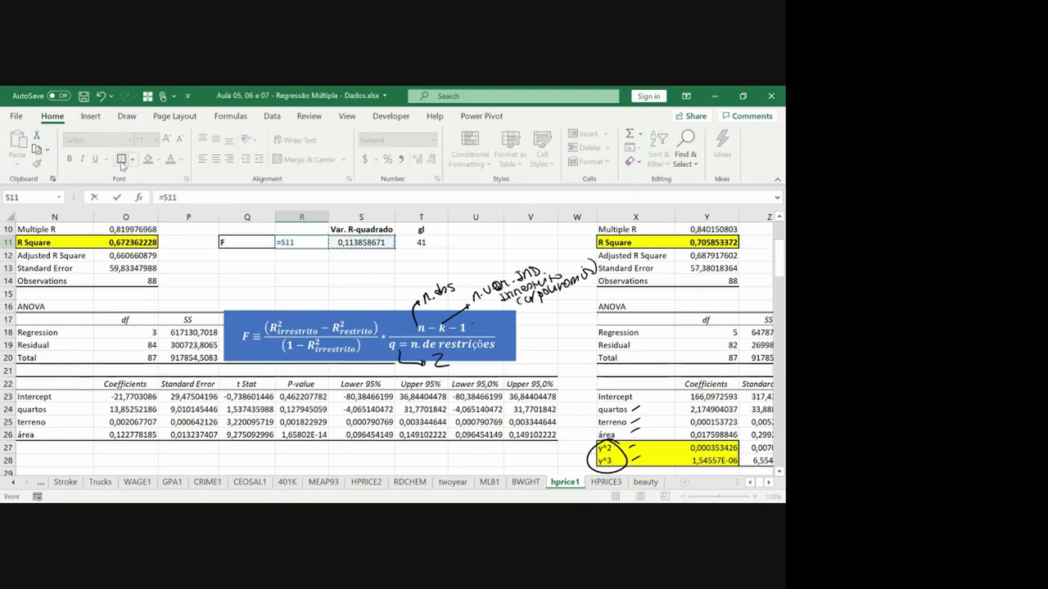
text(*)
key(Right)
key(Right)
key(Return)
key(Up)
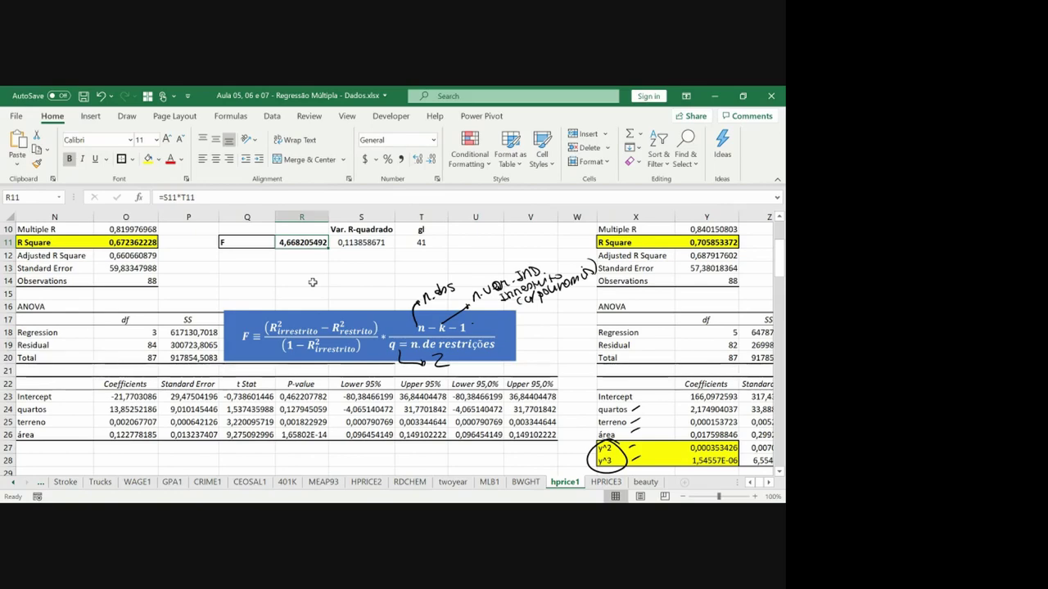
Step: Handwrite α = 5% below the original regression's coefficients table and sketch a pair of graph axes with the horizontal axis labelled F
key(Down)
key(Down)
key(Down)
key(Down)
key(Down)
key(Down)
key(Down)
key(Down)
key(Down)
key(Down)
key(Down)
key(Down)
key(Down)
key(Down)
key(Down)
key(Down)
key(Down)
key(Down)
key(Down)
key(Down)
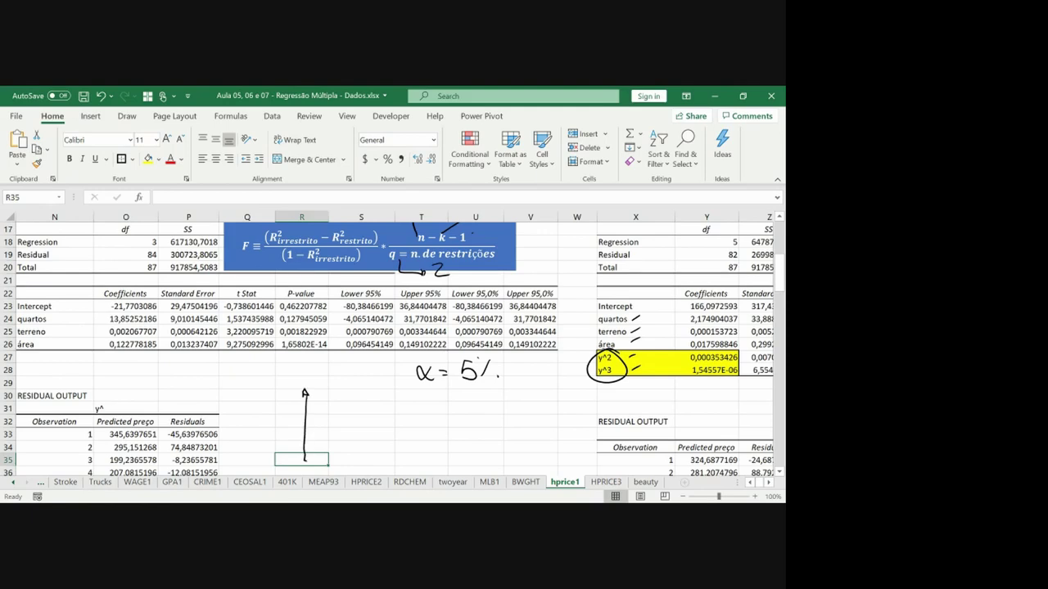
drag(381, 460, 420, 458)
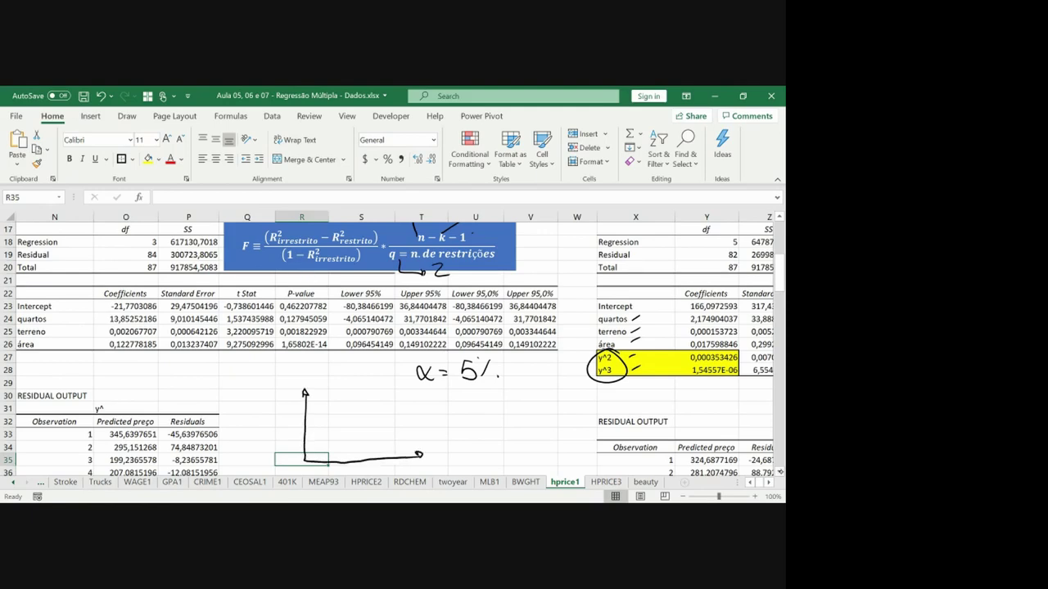
scroll(393, 350, down, 1)
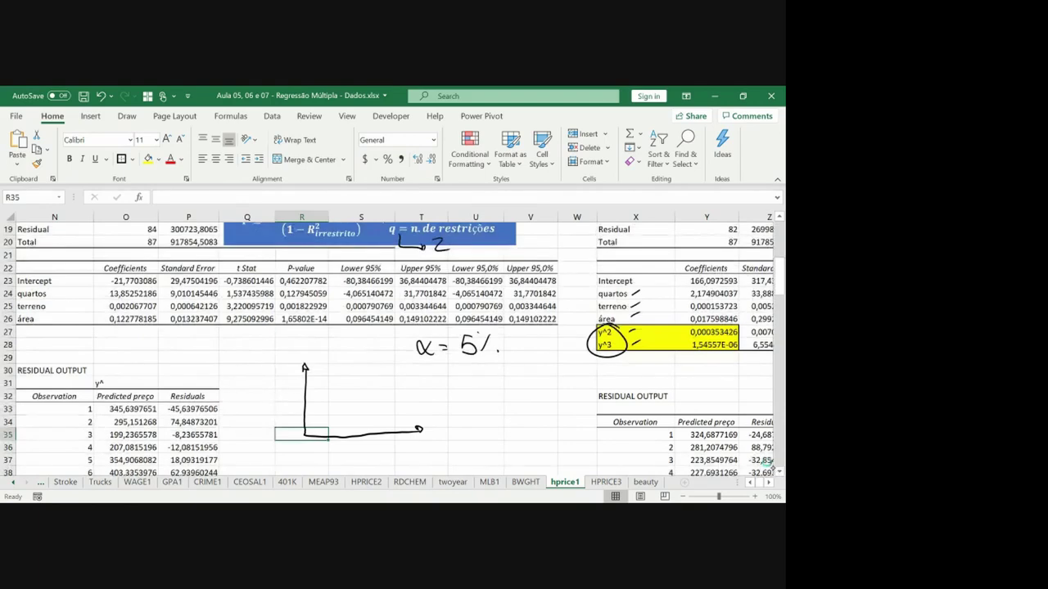
key(Down)
key(Down)
key(Down)
drag(430, 420, 435, 417)
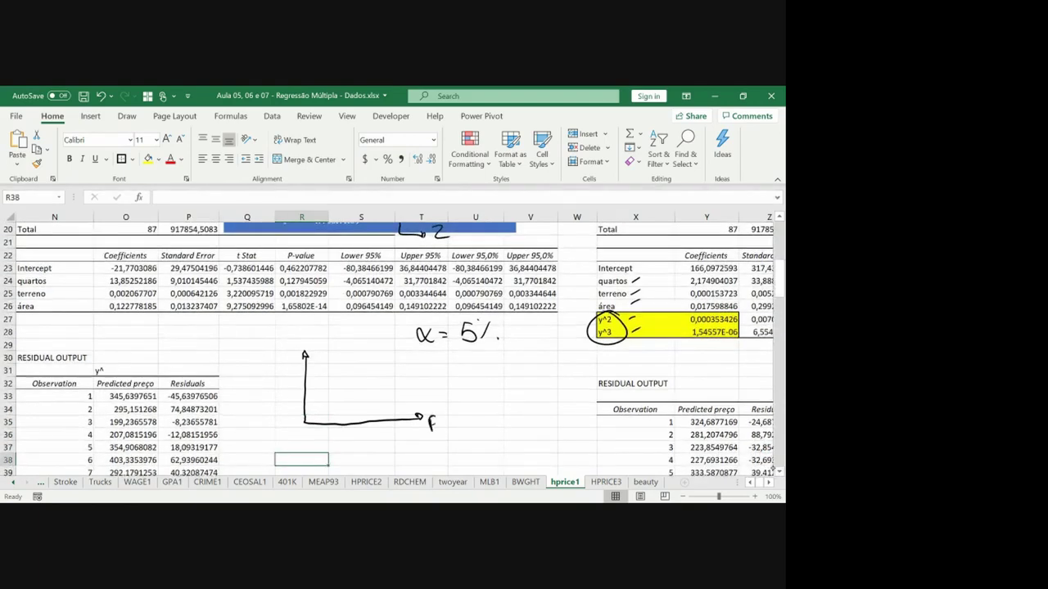
Step: Sketch the F distribution curve on the axes in ink, marking F*, the shaded α = 5% tail and the 95% area
mouse_move(309, 417)
mouse_down()
mouse_move(342, 347)
mouse_move(412, 404)
mouse_up()
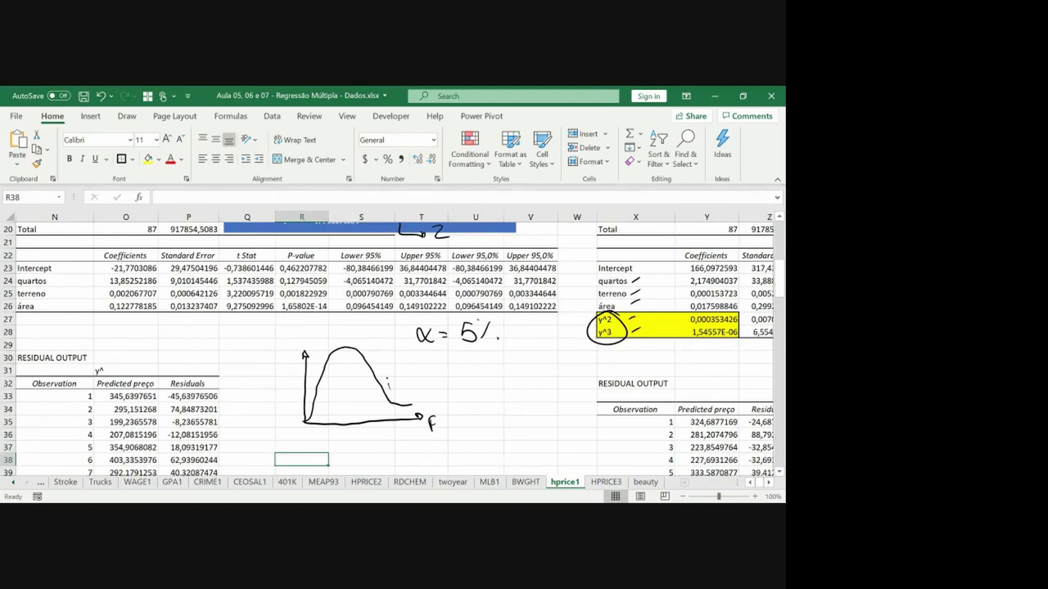
drag(391, 442, 387, 367)
drag(383, 450, 391, 447)
drag(394, 447, 398, 451)
mouse_move(407, 379)
mouse_down()
mouse_move(428, 371)
mouse_move(436, 381)
mouse_move(397, 416)
mouse_move(416, 414)
mouse_up()
drag(343, 388, 362, 398)
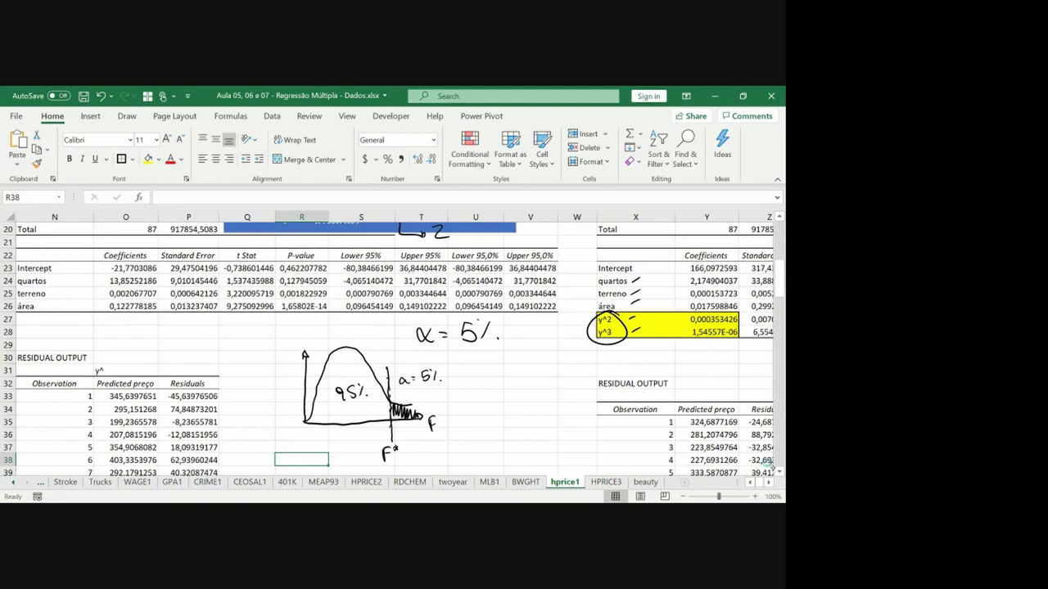
Step: Handwrite "Rejeito Ho" over the graph's tail, note Ho: α1 = α0 = 0 ⇒ Bem especificado, and circle F*
drag(388, 355, 387, 380)
drag(386, 362, 491, 358)
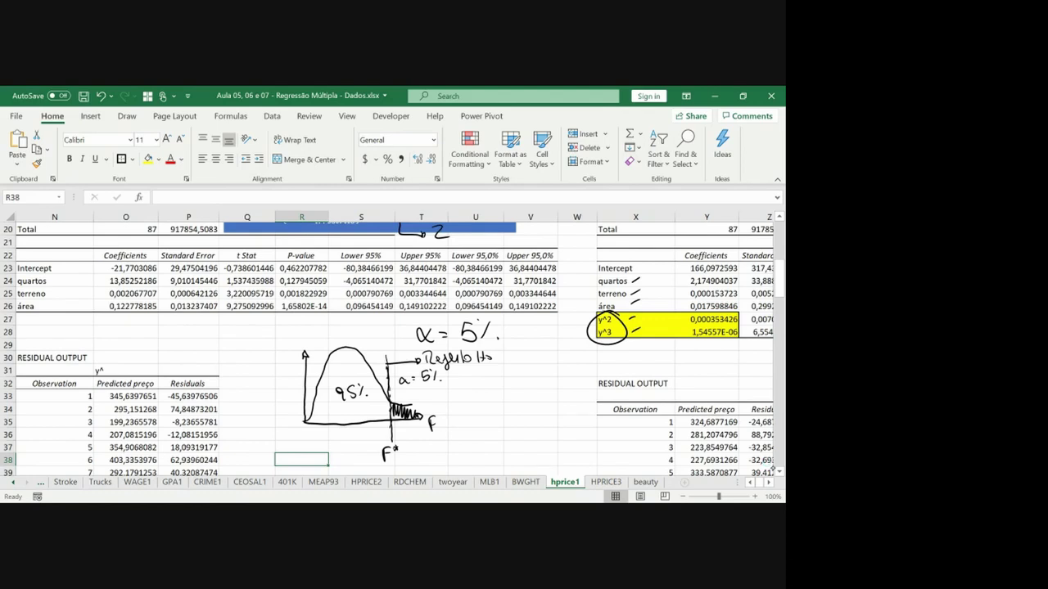
mouse_move(473, 375)
mouse_down()
mouse_move(463, 381)
mouse_move(501, 385)
mouse_move(460, 393)
mouse_move(521, 377)
mouse_up()
drag(514, 380, 562, 370)
mouse_move(550, 375)
mouse_down()
mouse_move(607, 368)
mouse_move(578, 389)
mouse_move(590, 393)
mouse_move(626, 370)
mouse_move(669, 363)
mouse_up()
mouse_move(401, 441)
mouse_down()
mouse_move(412, 460)
mouse_move(399, 442)
mouse_up()
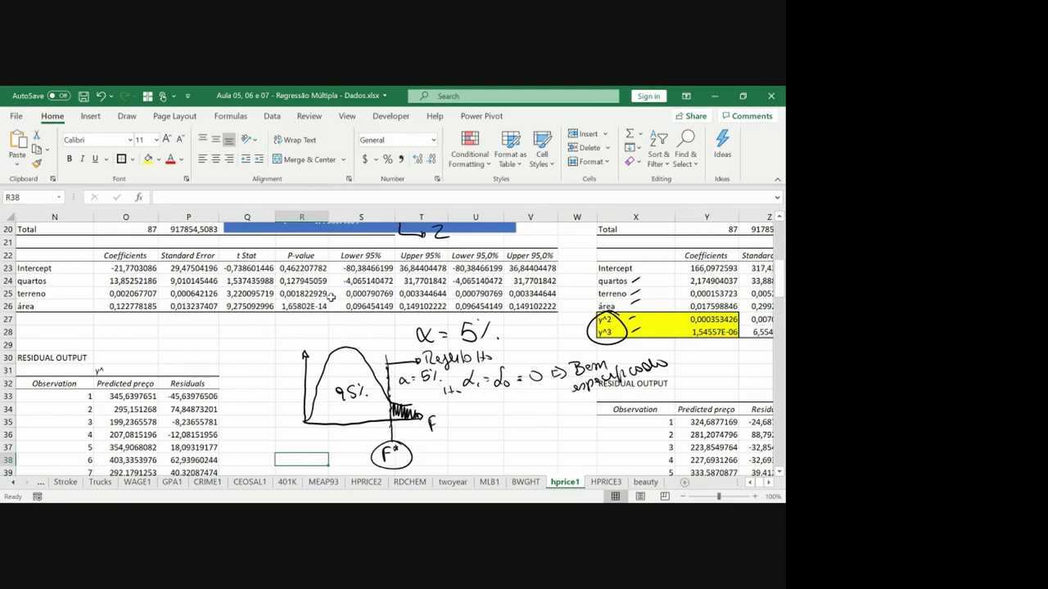
Step: Enter the label F* in Q12, make Q12:R12 bold and add an outside border around both cells
click(332, 295)
key(Up)
key(Up)
key(Up)
key(Up)
key(Up)
key(Up)
key(Up)
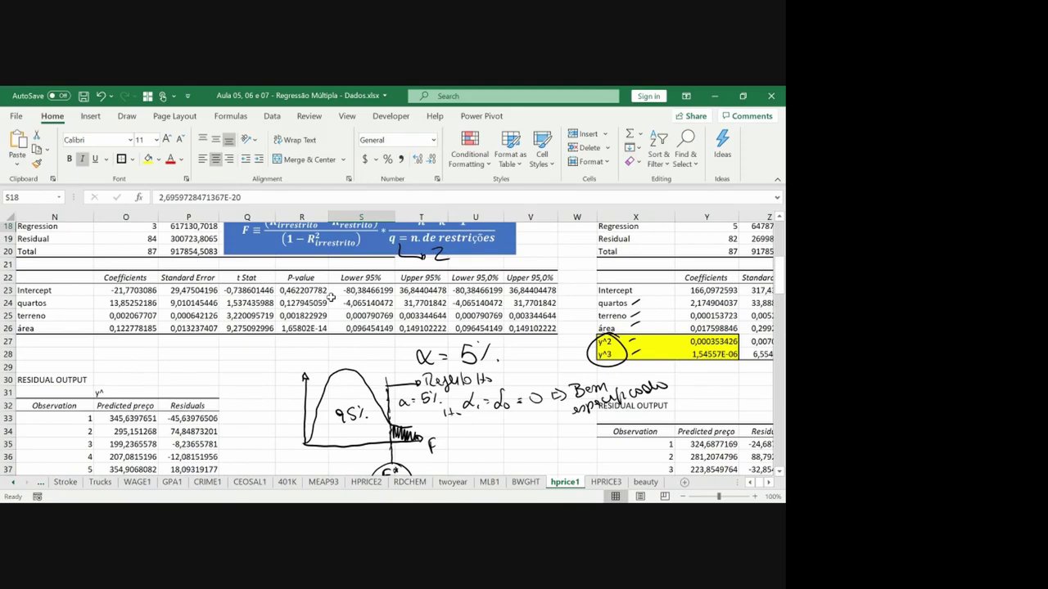
key(Up)
key(Up)
key(Up)
key(Up)
key(Up)
key(Up)
key(Left)
key(Left)
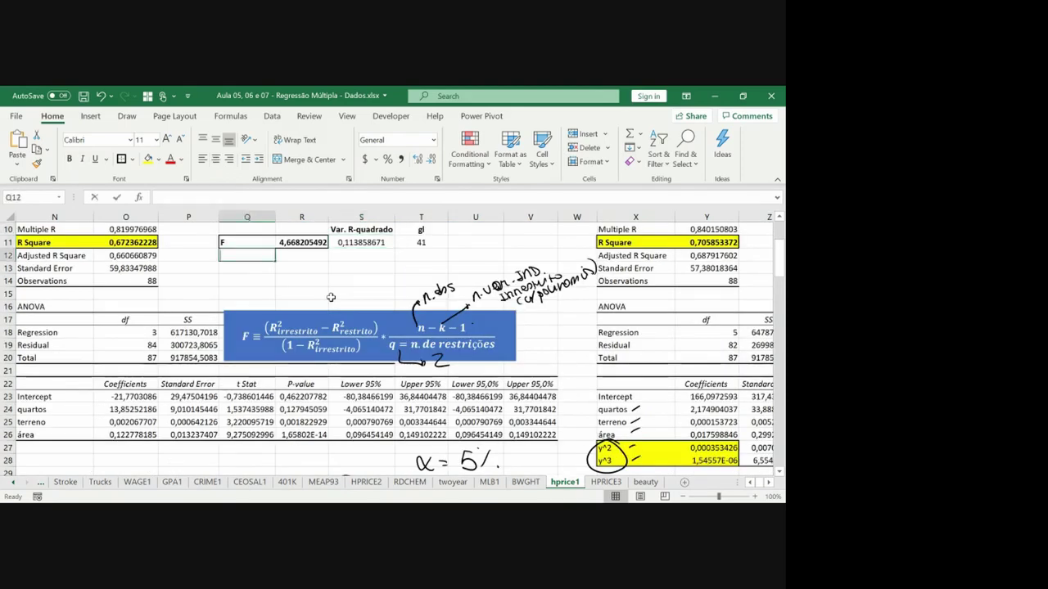
text(F*)
key(ctrl+Return)
key(shift+Right)
key(ctrl+b)
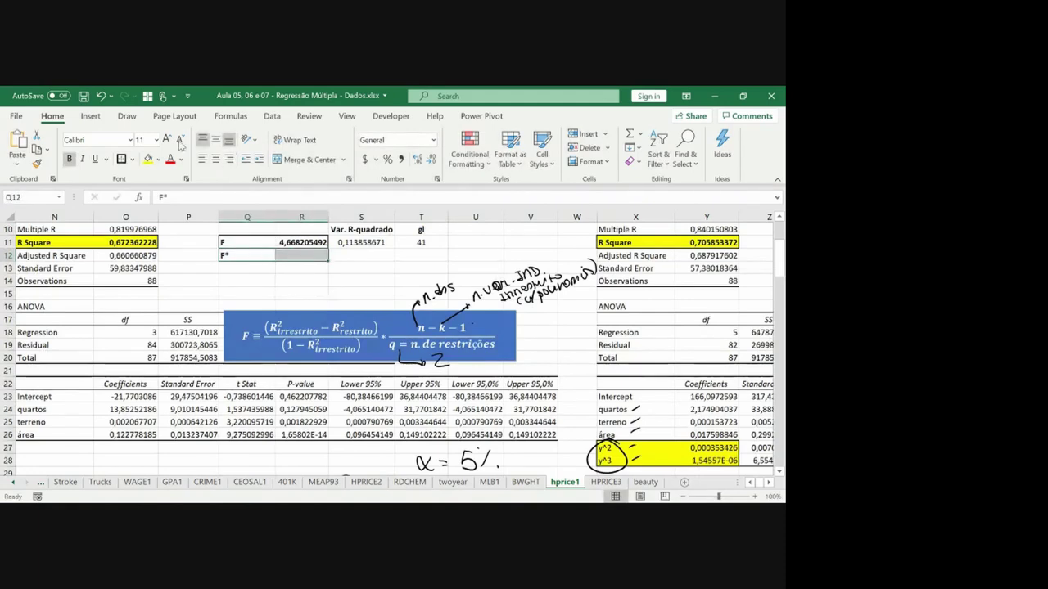
Step: Calculate the critical F in R12 with =F.INV(95%;2;O14-5-1), underlining the graph's 95% and the range up to F* in ink
key(Right)
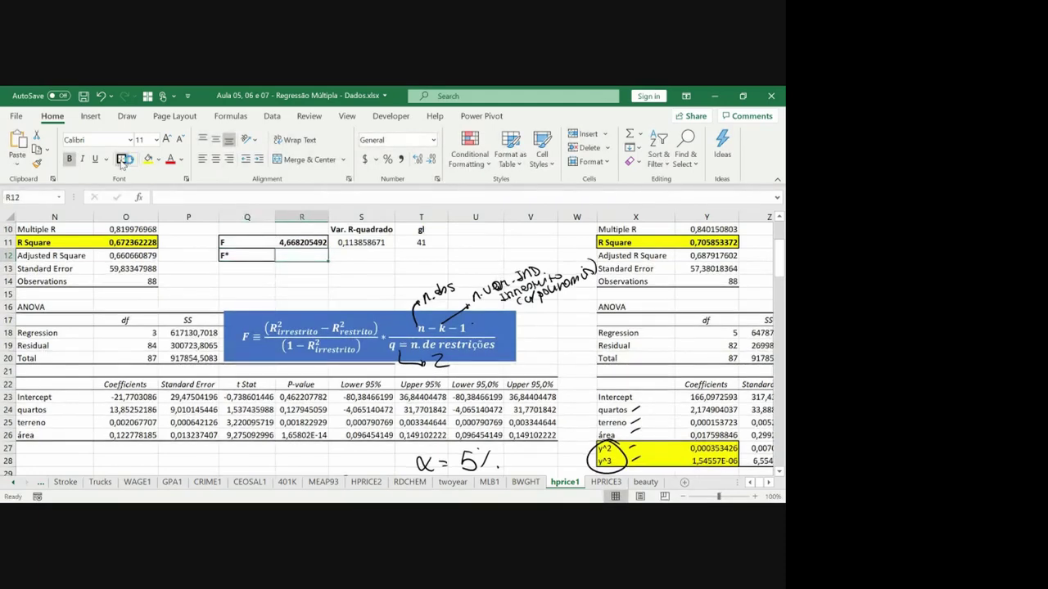
text(=f.in)
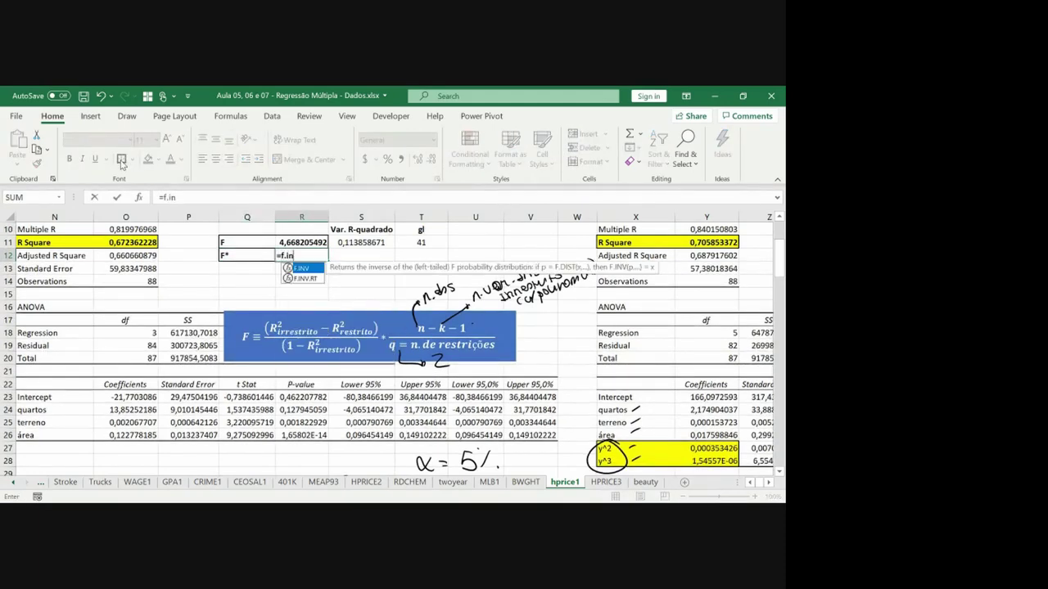
text(v)
text(()
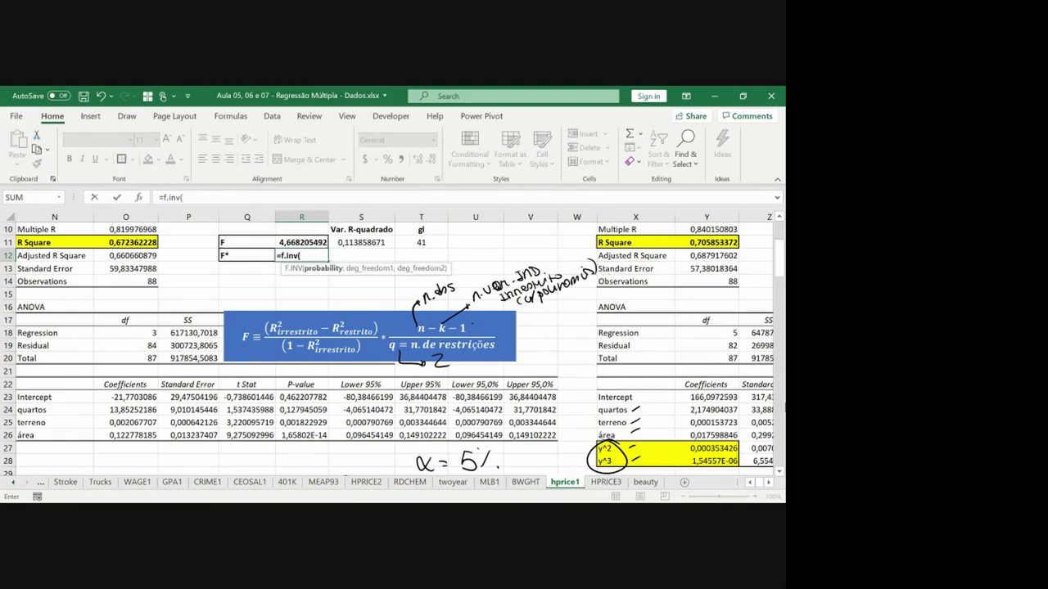
mouse_move(778, 283)
mouse_down()
mouse_move(778, 270)
mouse_move(782, 292)
mouse_up()
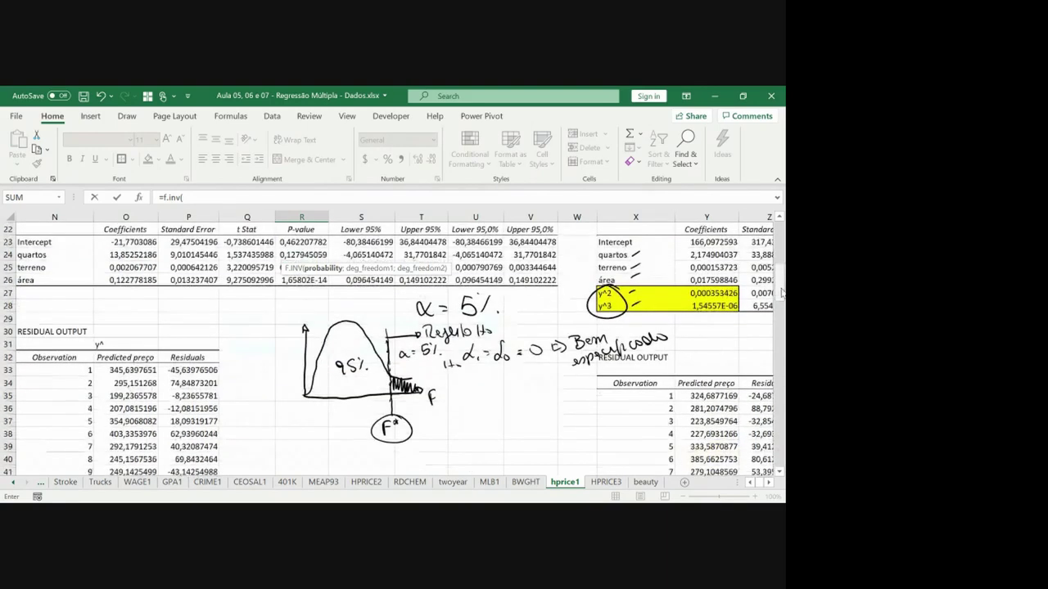
drag(302, 419, 390, 410)
drag(343, 381, 364, 380)
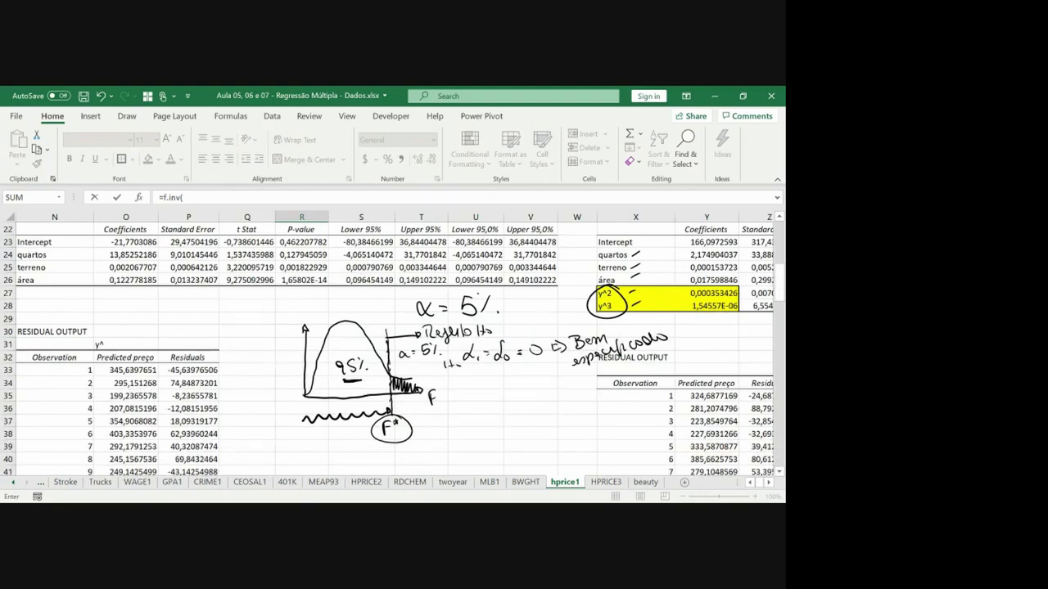
drag(781, 278, 782, 233)
text(95%)
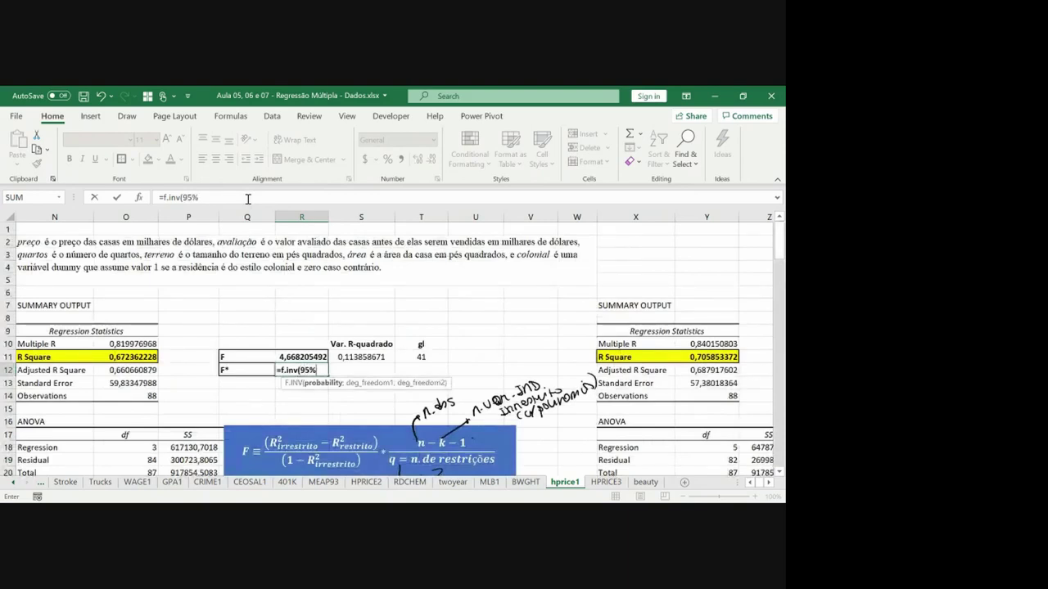
text(;)
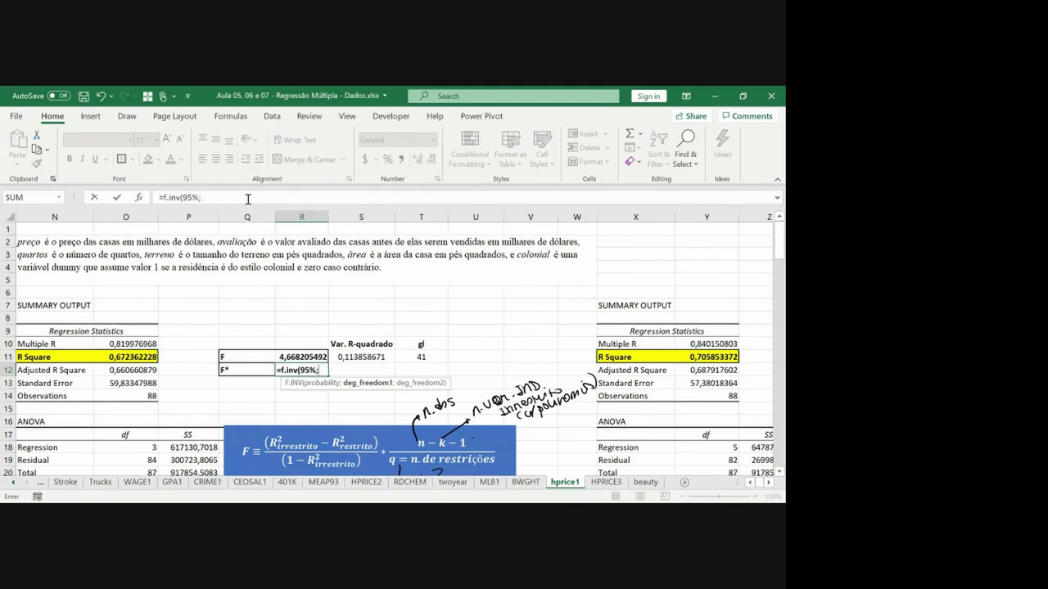
text(2;)
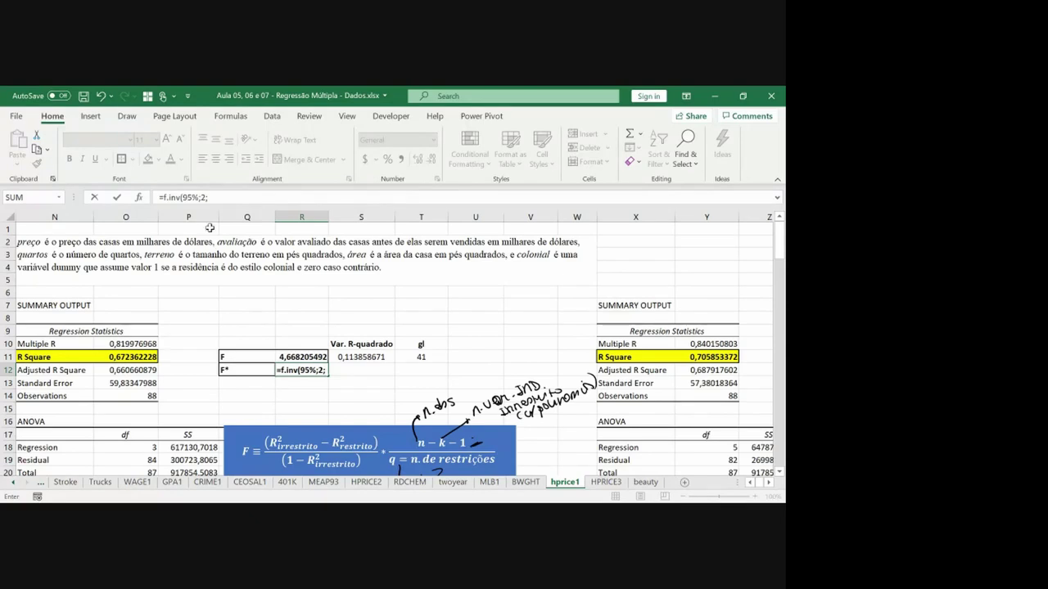
click(141, 395)
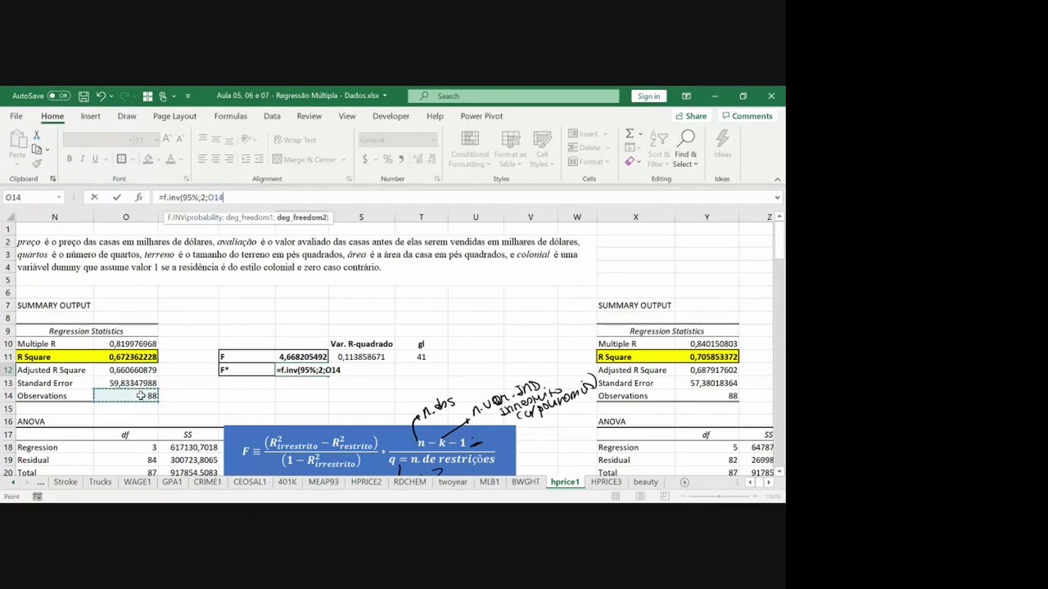
text(-5-1)
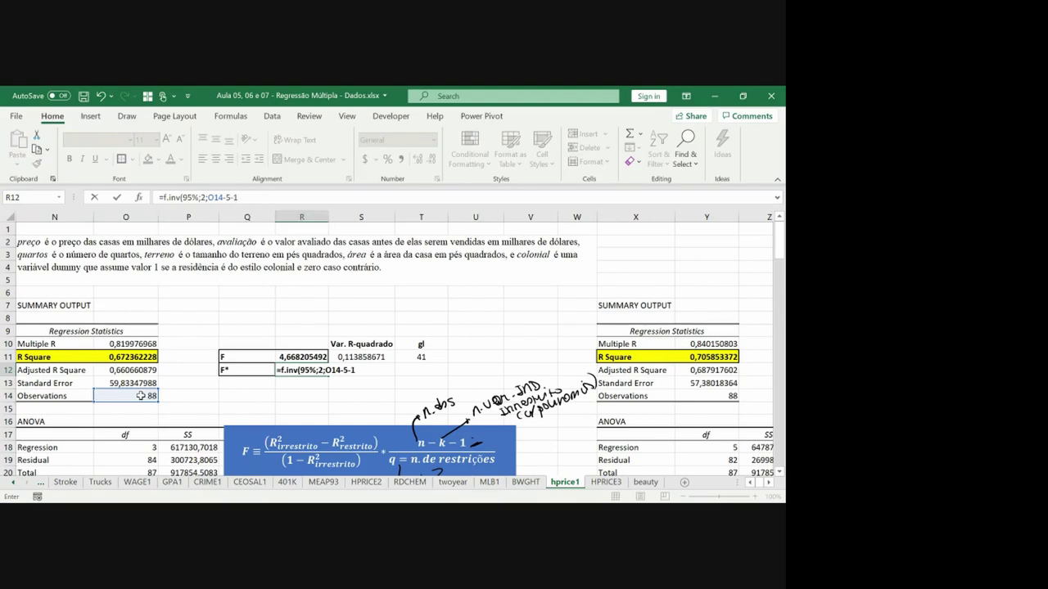
key(Return)
key(Up)
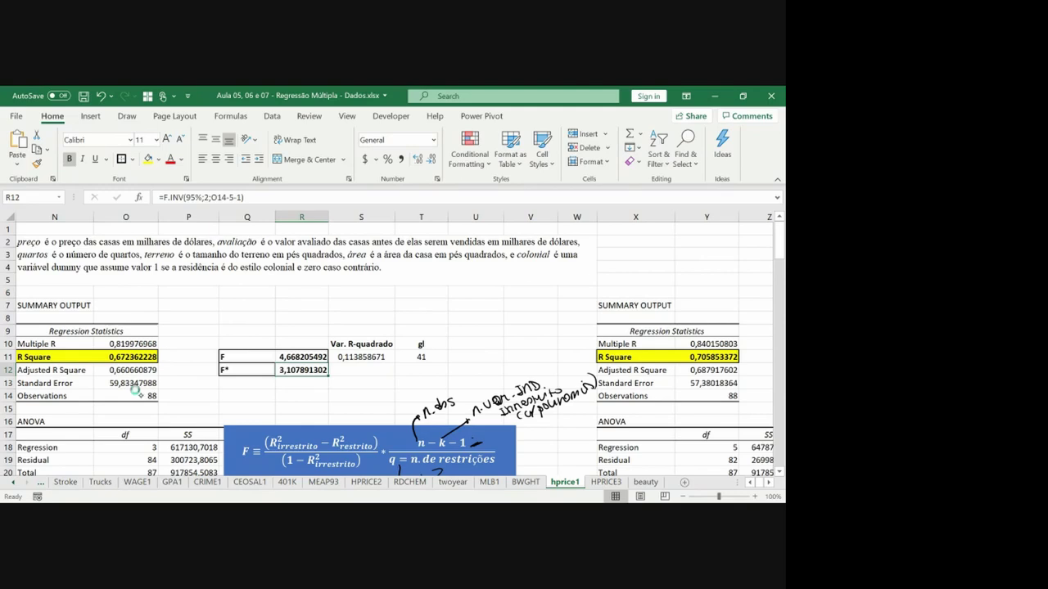
Step: Handwrite 3,108 below F* on the graph, mark the calculated F of 4,668 within the shaded tail and circle it
drag(324, 381, 342, 378)
key(Down)
key(Down)
key(Down)
key(Down)
key(Down)
key(Down)
key(Down)
key(Down)
key(Down)
key(Down)
key(Down)
key(Down)
key(Down)
key(Down)
key(Down)
key(Down)
key(Down)
key(Down)
key(Down)
key(Down)
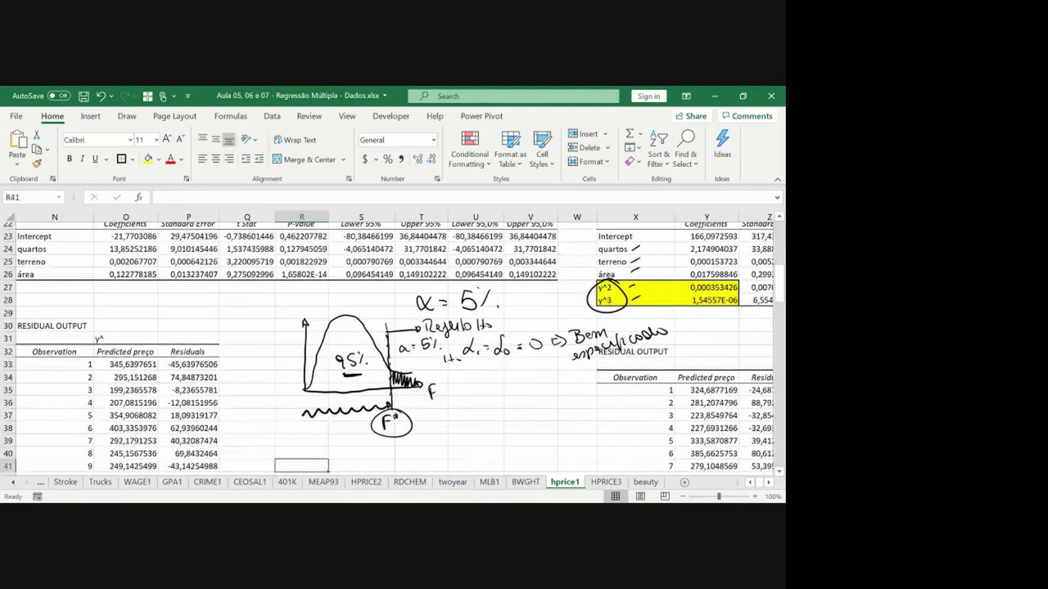
key(Down)
key(Down)
drag(370, 409, 374, 421)
drag(381, 417, 387, 421)
mouse_move(396, 411)
mouse_down()
mouse_move(409, 415)
mouse_move(401, 409)
mouse_up()
mouse_move(399, 339)
mouse_down()
mouse_move(424, 348)
mouse_move(412, 369)
mouse_move(439, 378)
mouse_up()
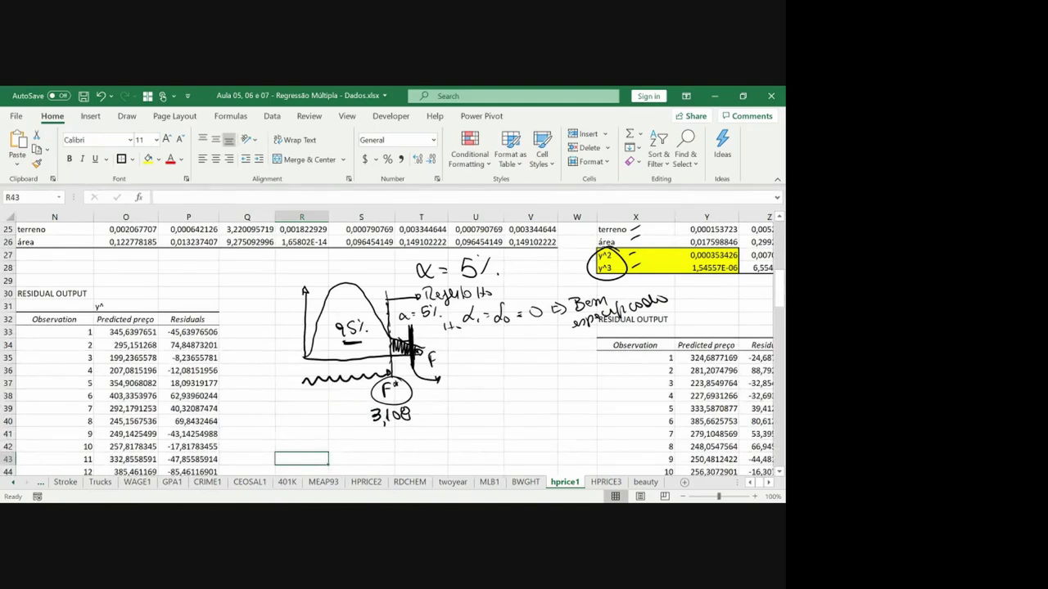
mouse_move(780, 307)
mouse_down()
mouse_move(782, 267)
mouse_move(780, 302)
mouse_up()
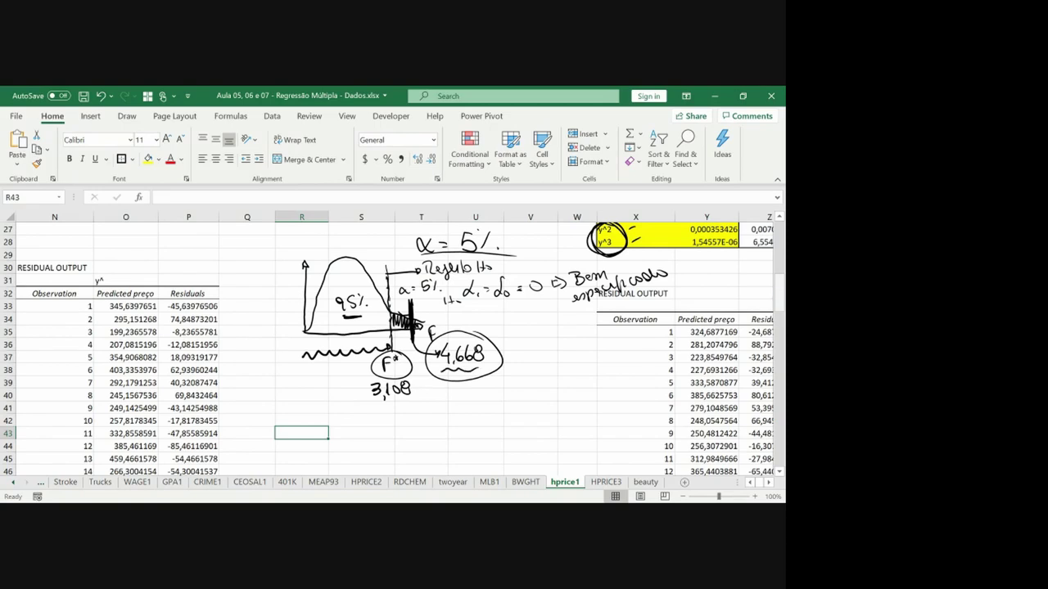
Step: Insert blank cells at Q12:R12 between the F and F* rows, shifting the F* row down
key(Up)
key(Up)
key(Up)
key(Up)
key(Up)
key(Up)
key(Up)
key(Up)
key(Up)
key(Up)
key(Up)
key(Up)
key(Up)
key(Up)
key(Up)
key(Up)
key(Up)
key(Up)
key(Up)
key(Up)
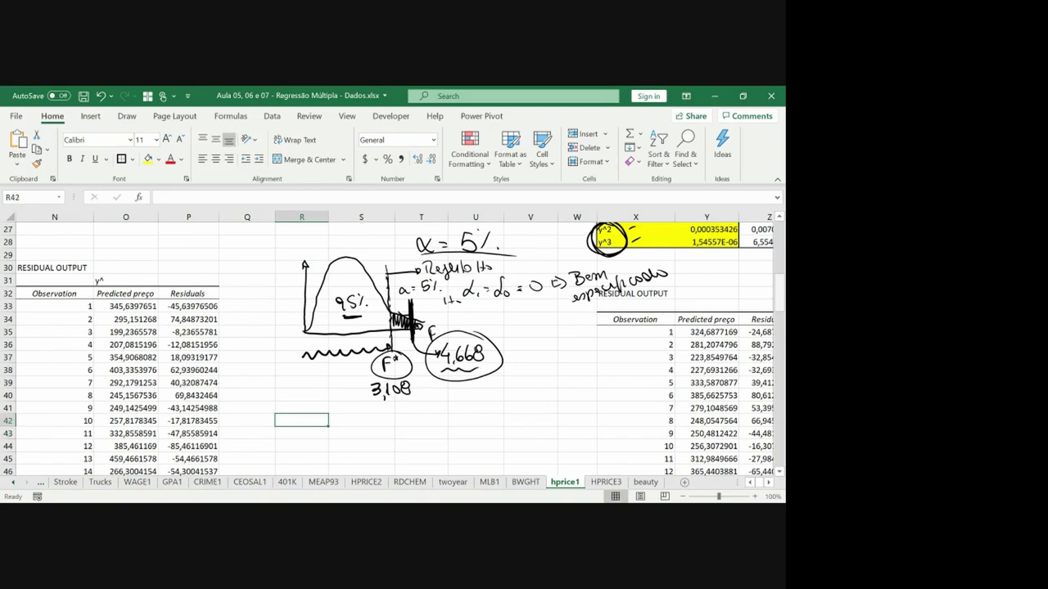
key(Up)
key(Up)
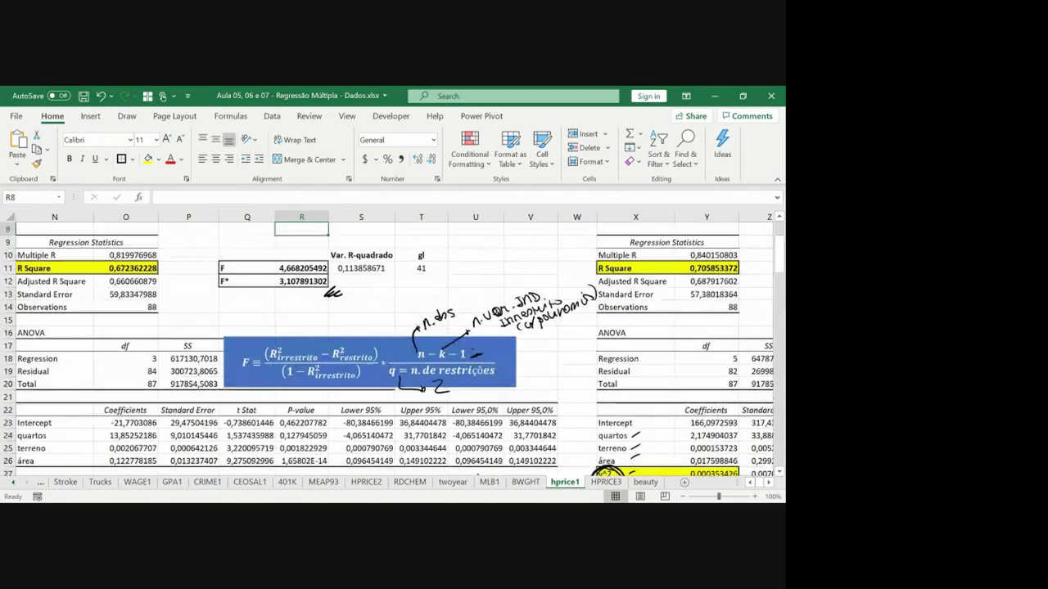
key(Down)
key(Down)
key(Down)
key(Down)
key(Left)
key(shift+Right)
key(ctrl+plus)
key(Return)
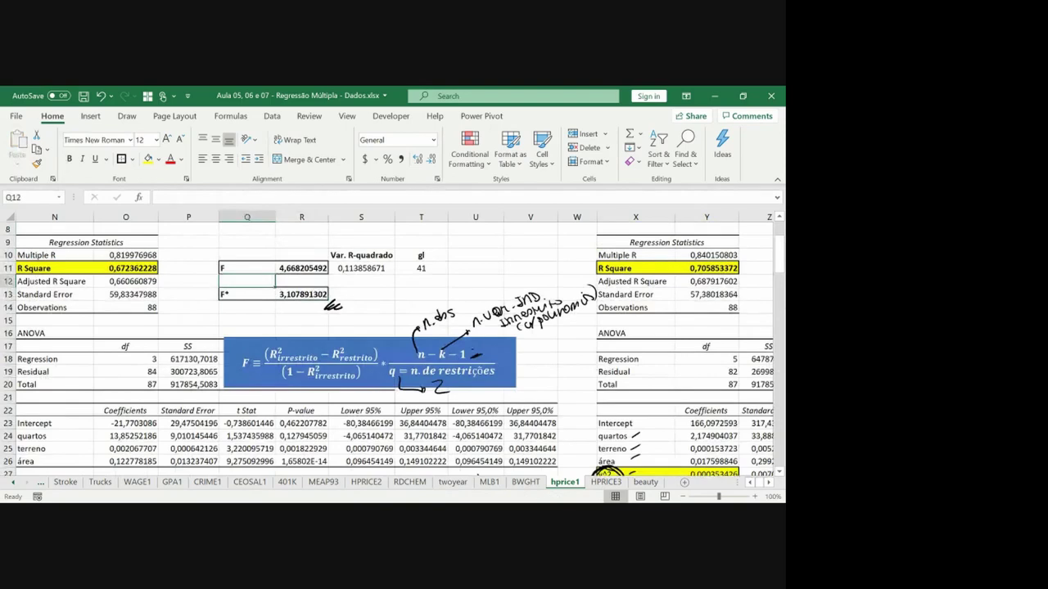
Step: Enter the label p-valor in Q12, then make Q12:R12 bold and add an outside border around them
text(p.v)
key(BackSpace)
key(BackSpace)
text(-)
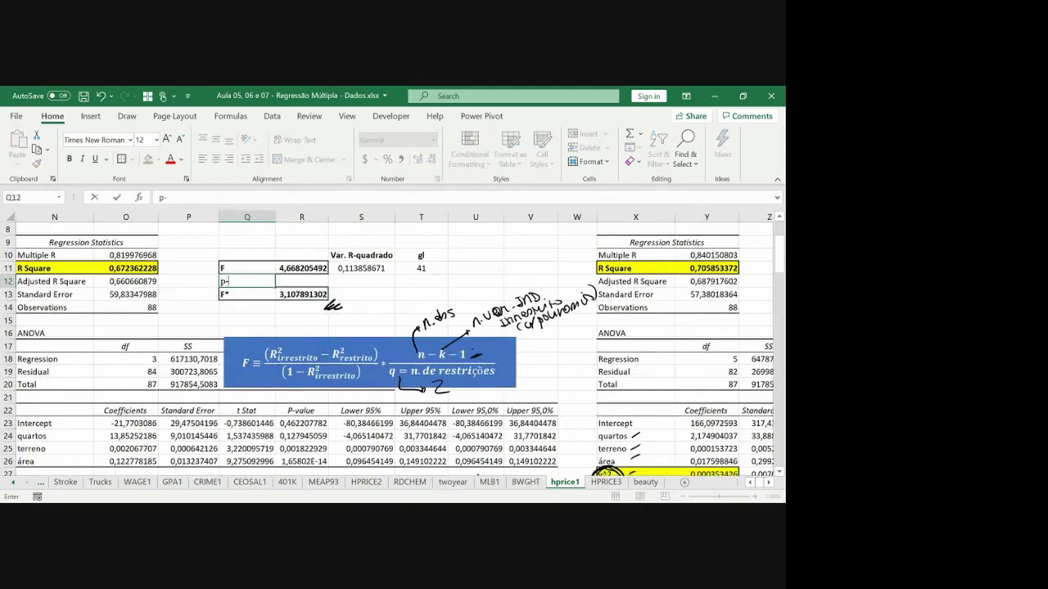
text(valor)
key(Return)
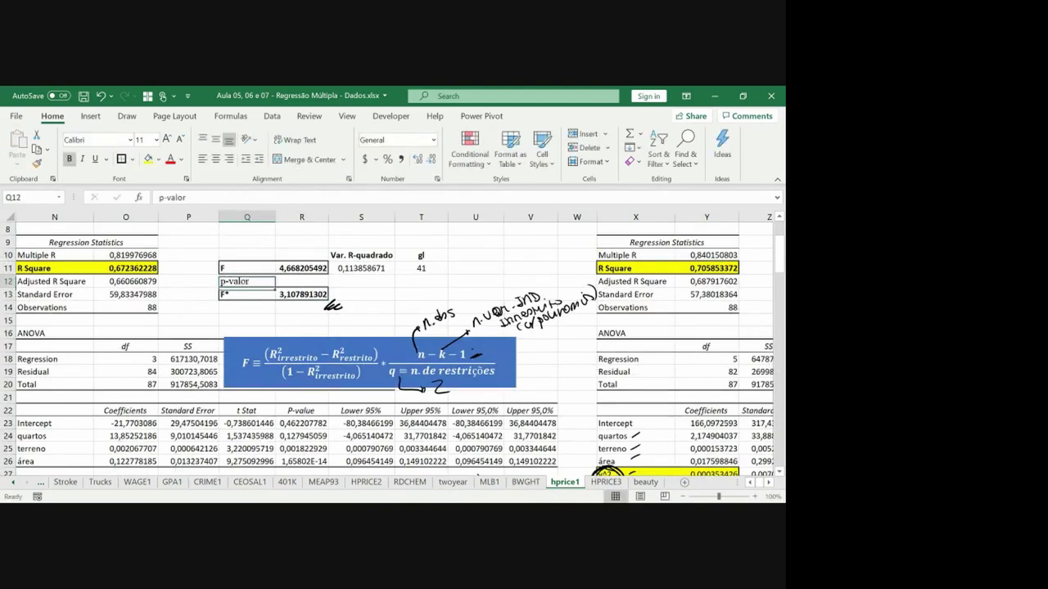
key(Up)
key(shift+Right)
key(ctrl+b)
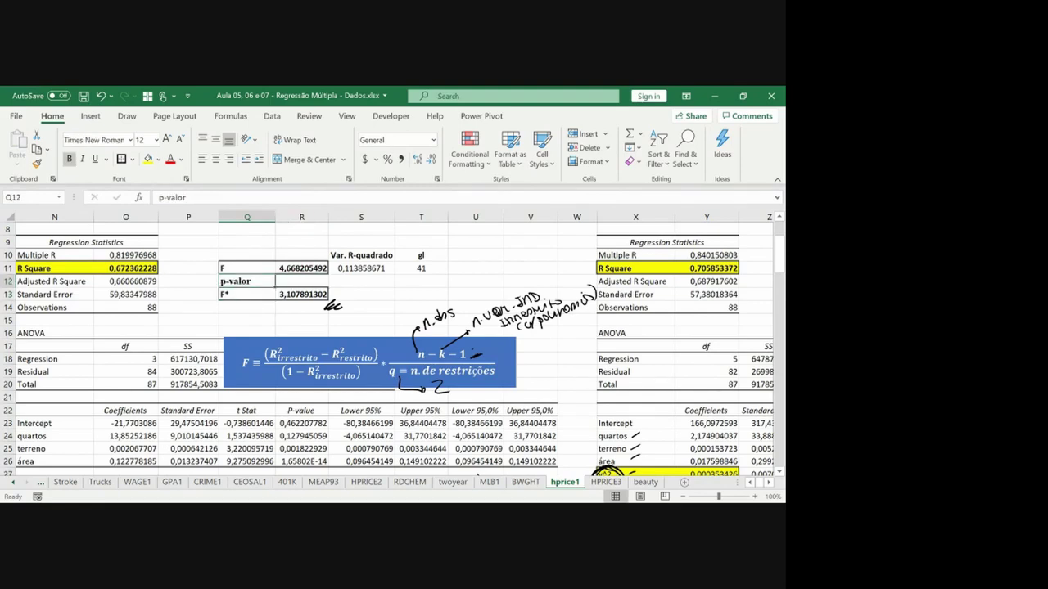
click(121, 159)
Step: Mark the tail area beyond the calculated F with an arrow on the graph and circle 4,668 again in ink
key(Down)
key(Down)
key(Down)
key(Down)
key(Down)
key(Down)
key(Down)
key(Down)
key(Down)
key(Down)
key(Down)
key(Down)
key(Down)
key(Down)
key(Down)
key(Down)
key(Down)
key(Down)
key(Down)
key(Down)
key(Down)
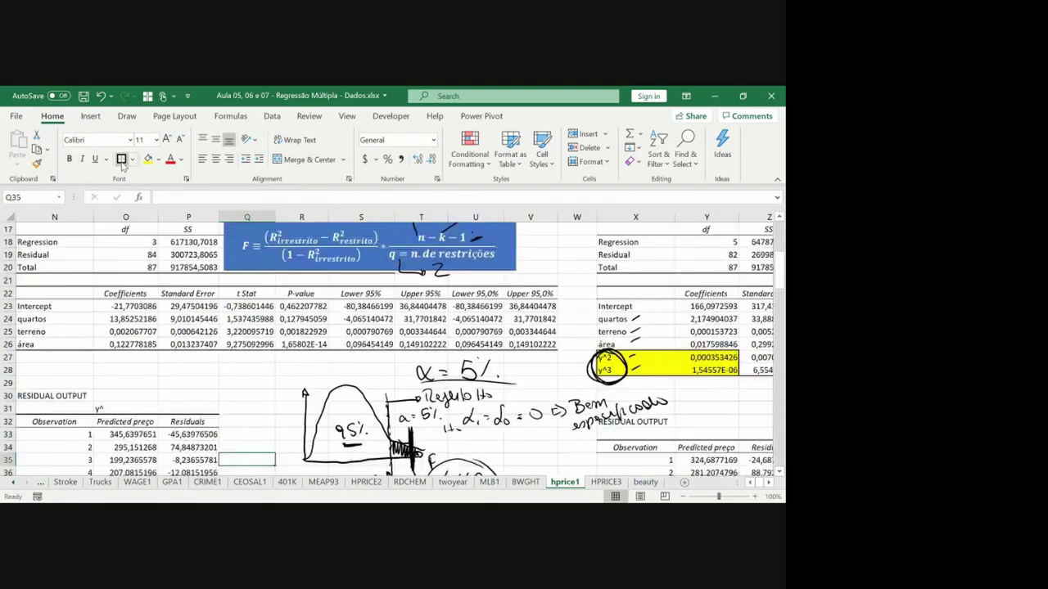
mouse_move(413, 363)
mouse_down()
mouse_move(432, 360)
mouse_move(434, 424)
mouse_move(460, 390)
mouse_up()
Step: Enter the p-value formula =F.DIST.RT(R11;2;O14-5-1) in R12, beside the p-valor label
key(Up)
key(Up)
key(Up)
key(Up)
key(Up)
key(Up)
key(Up)
key(Up)
key(Up)
key(Up)
key(Up)
key(Up)
key(Up)
key(Up)
key(Up)
key(Up)
key(Up)
key(Up)
key(Up)
key(Up)
key(Up)
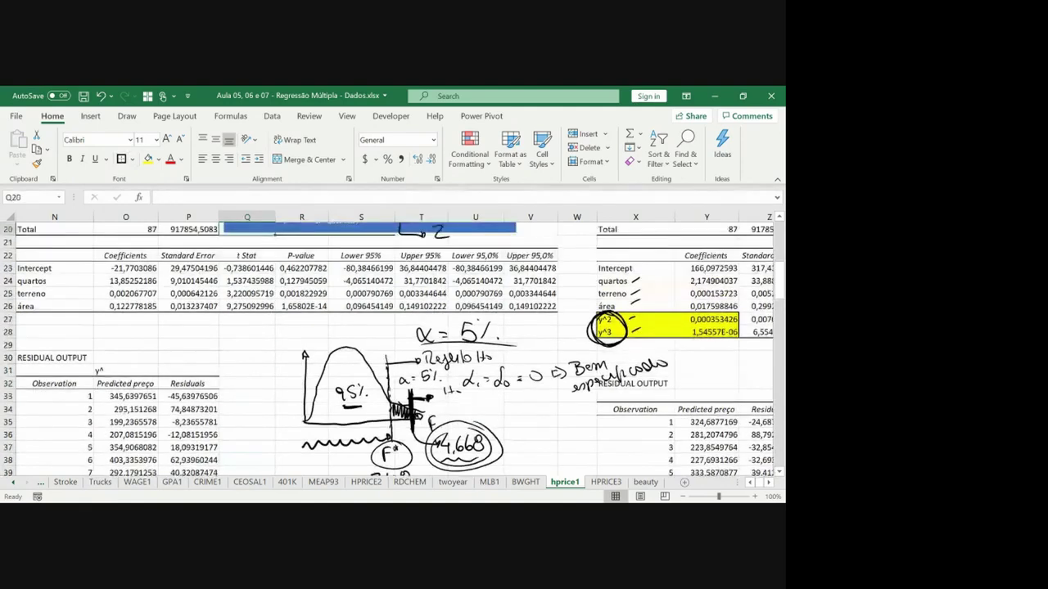
key(Right)
key(Down)
text(=)
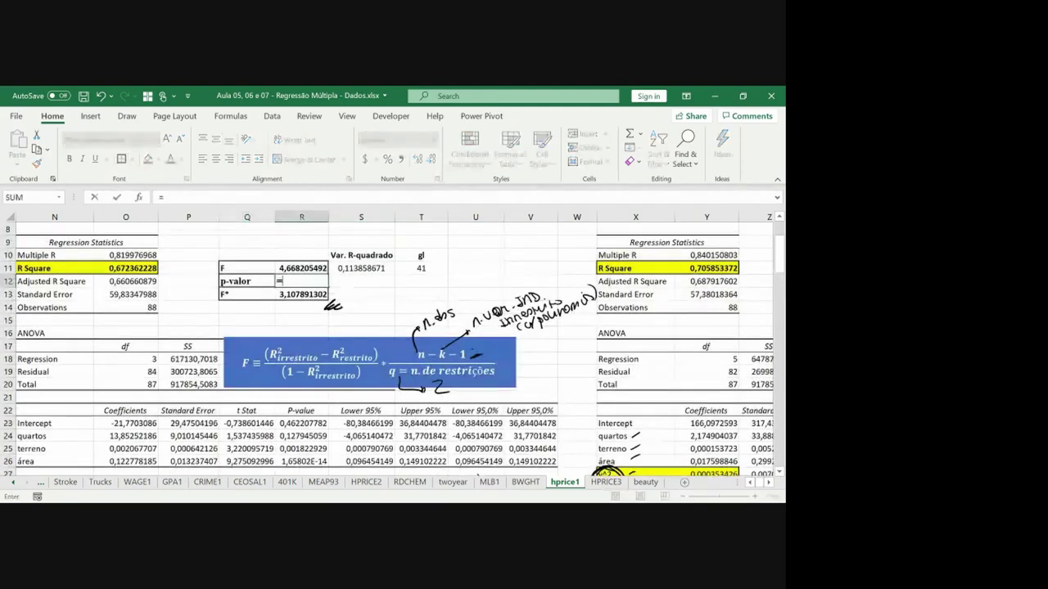
text(f.dist)
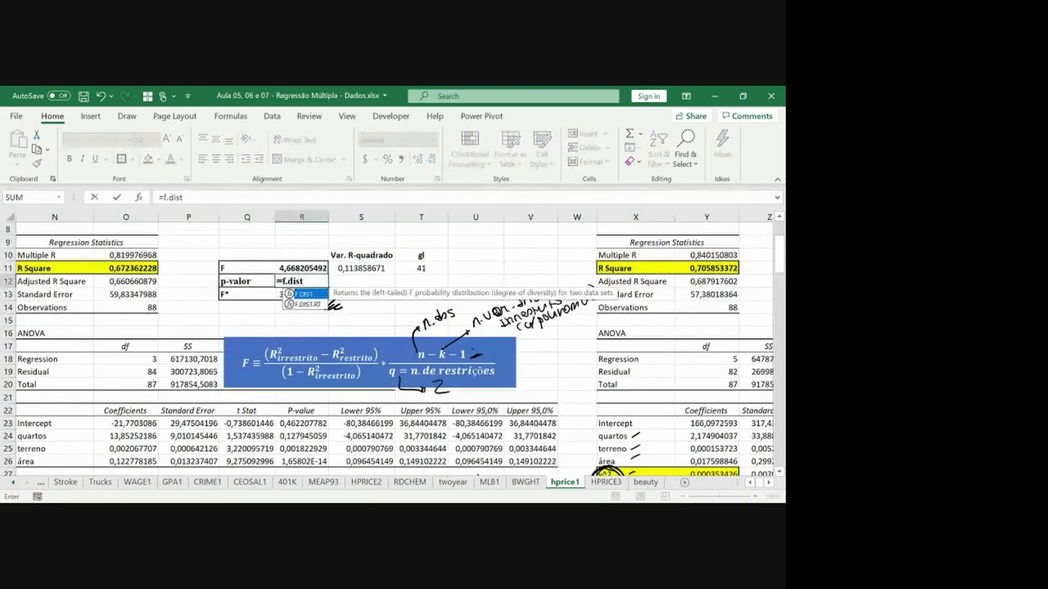
text(.rt()
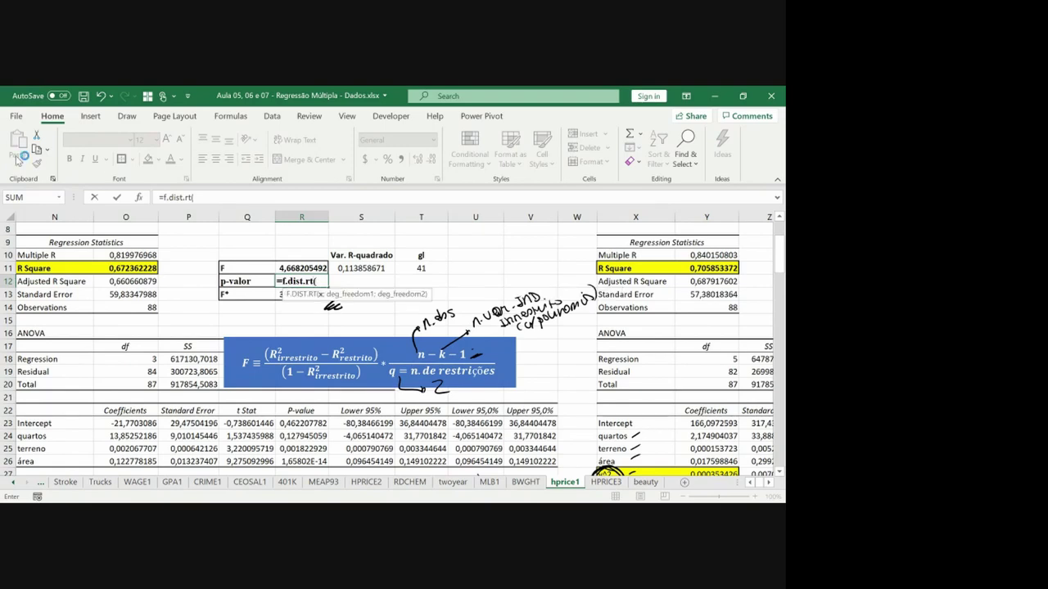
click(280, 266)
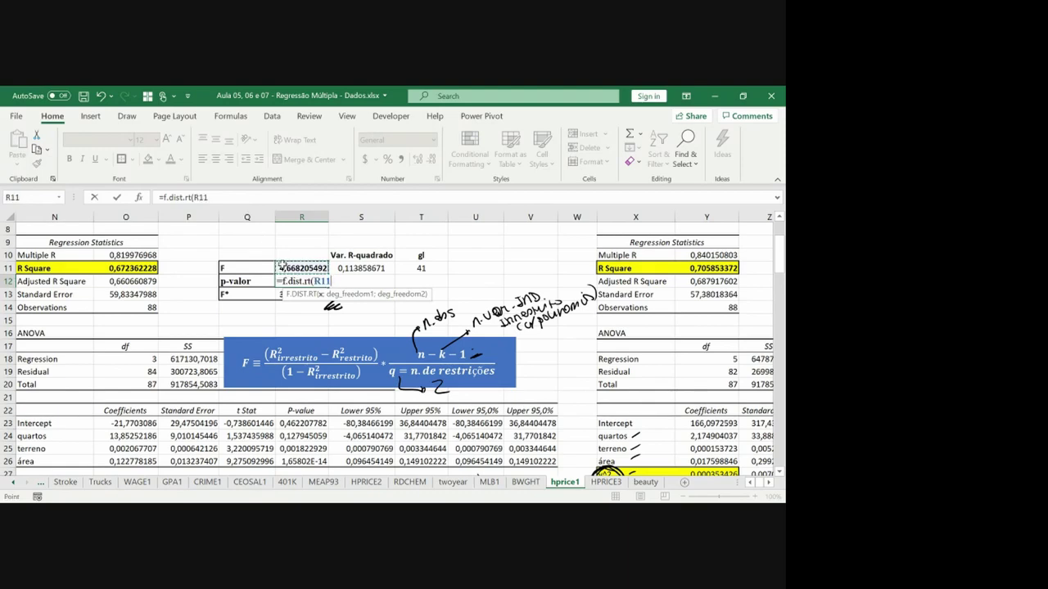
text(;2)
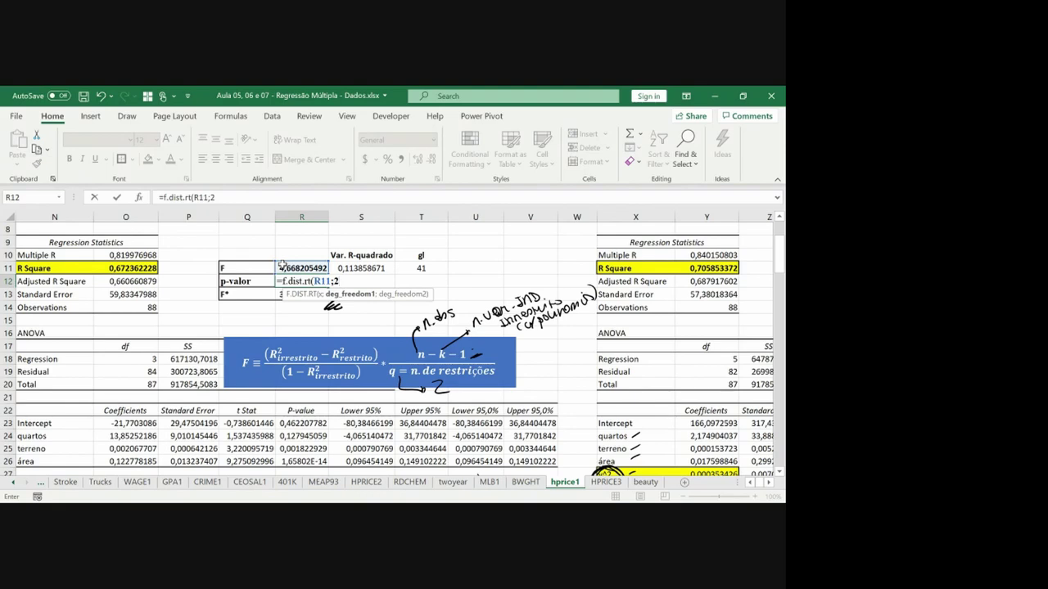
text(;)
click(145, 308)
text(-)
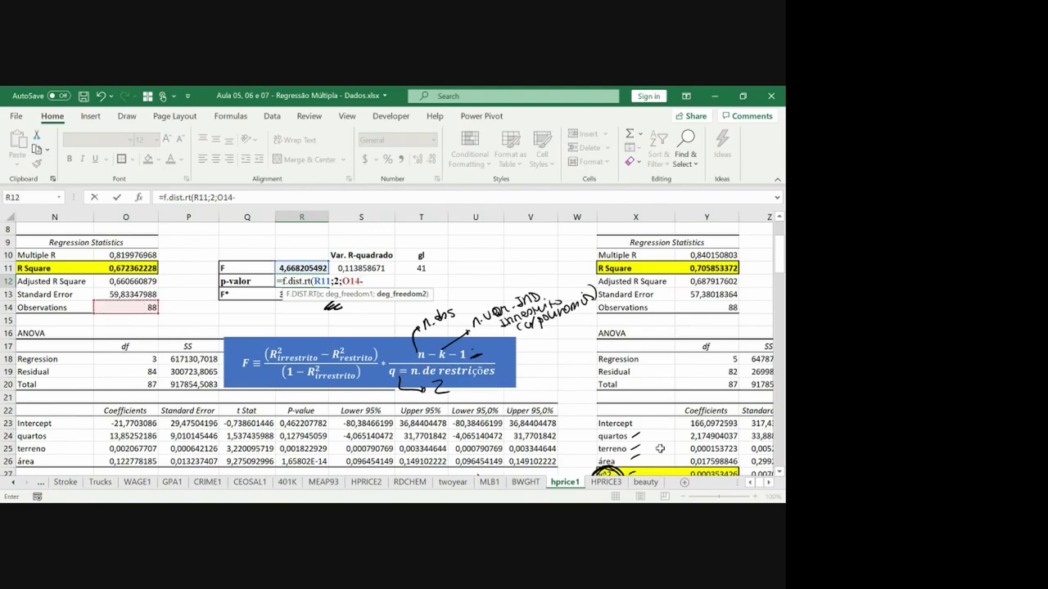
text(5-1))
key(Return)
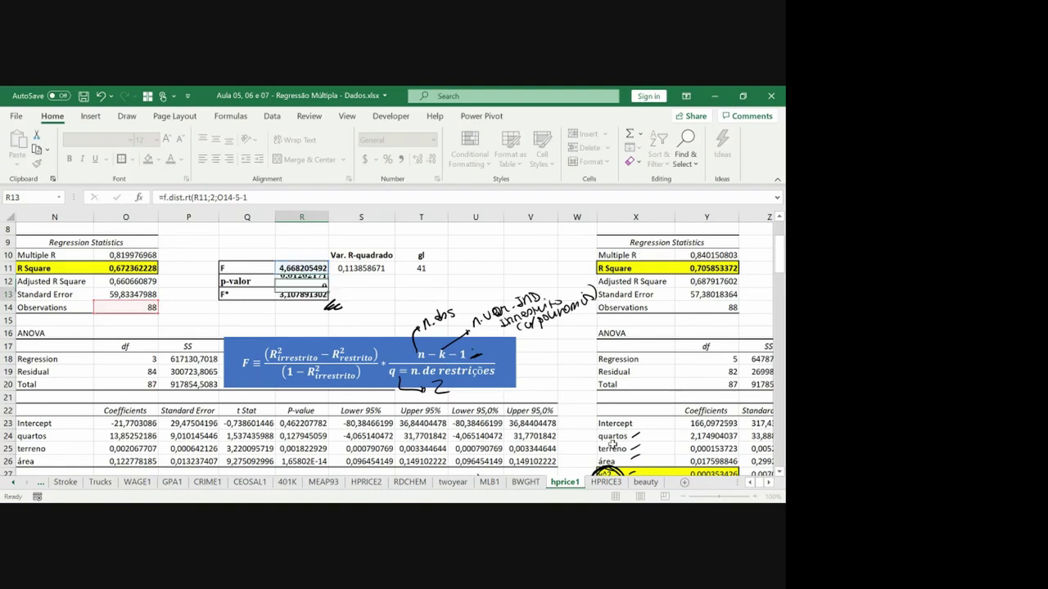
Step: Format the p-value in R12 as a percentage with two decimals and centre it
key(Up)
click(390, 160)
click(417, 159)
click(417, 158)
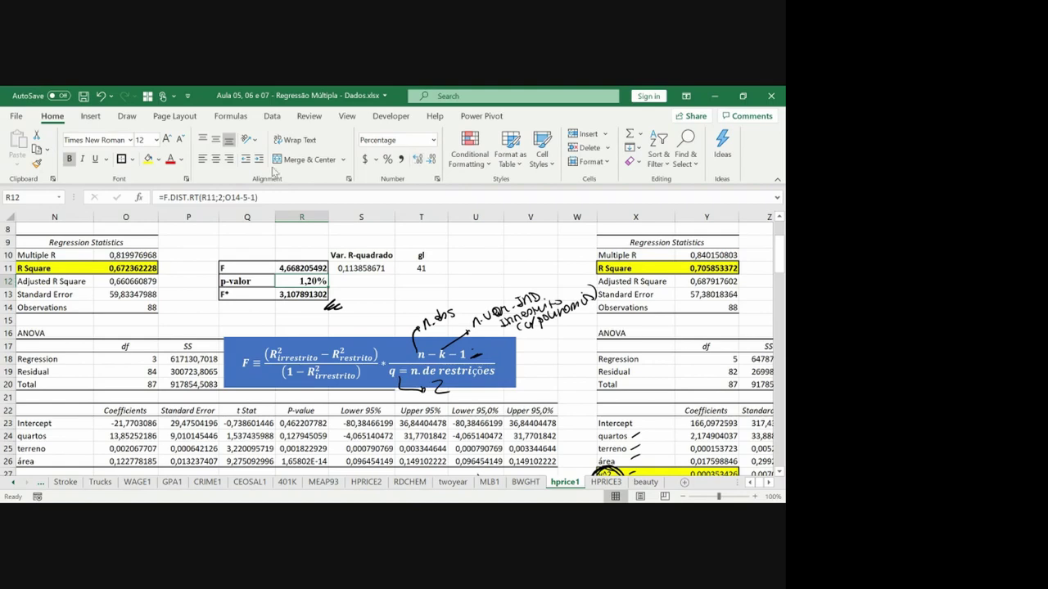
click(216, 160)
Step: Handwrite 1,2% at the tail arrow, note p-valor < α with 1,2% and 5%, draw an arrow to the hypothesis and underline Rejeito Ho
key(Down)
key(Down)
key(Down)
key(Down)
key(Down)
key(Down)
key(Down)
key(Down)
key(Down)
key(Down)
key(Down)
key(Down)
key(Down)
key(Down)
key(Down)
key(Down)
key(Down)
key(Down)
key(Down)
key(Down)
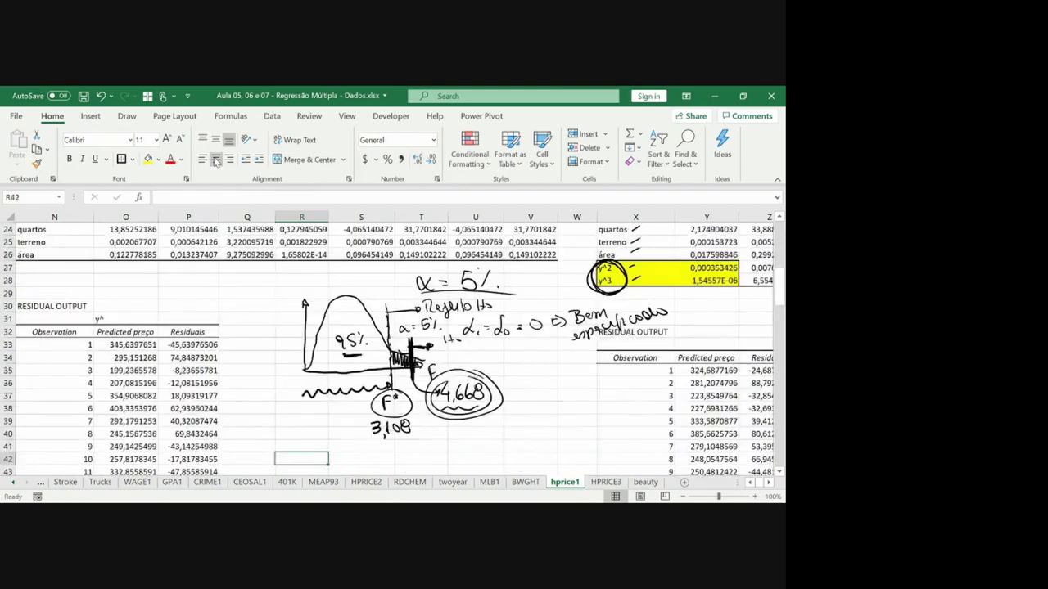
drag(435, 349, 460, 350)
mouse_move(501, 447)
mouse_down()
mouse_move(508, 434)
mouse_move(586, 437)
mouse_move(599, 414)
mouse_up()
mouse_move(515, 410)
mouse_down()
mouse_move(516, 424)
mouse_move(542, 421)
mouse_move(526, 340)
mouse_move(534, 347)
mouse_up()
drag(428, 317, 494, 316)
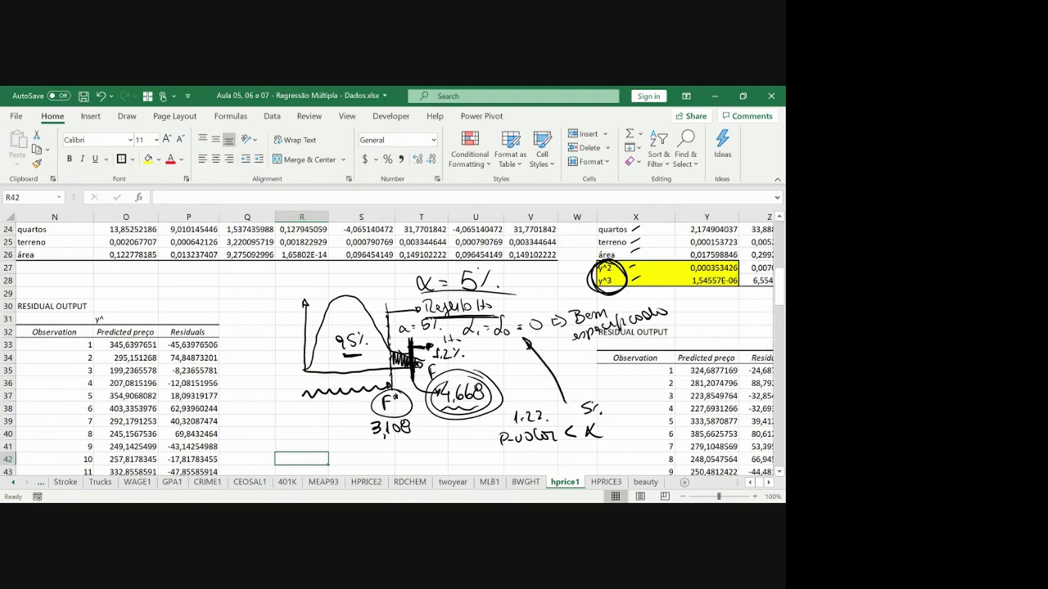
Step: Switch to the RESET restricted model slide, handwrite Original = Sem polinômio (Restrito), underline Restrito, and draw an arrow to the R Square value
click(303, 264)
key(ctrl+Up)
key(ctrl+Up)
key(ctrl+Up)
key(ctrl+Up)
key(ctrl+Up)
key(ctrl+Up)
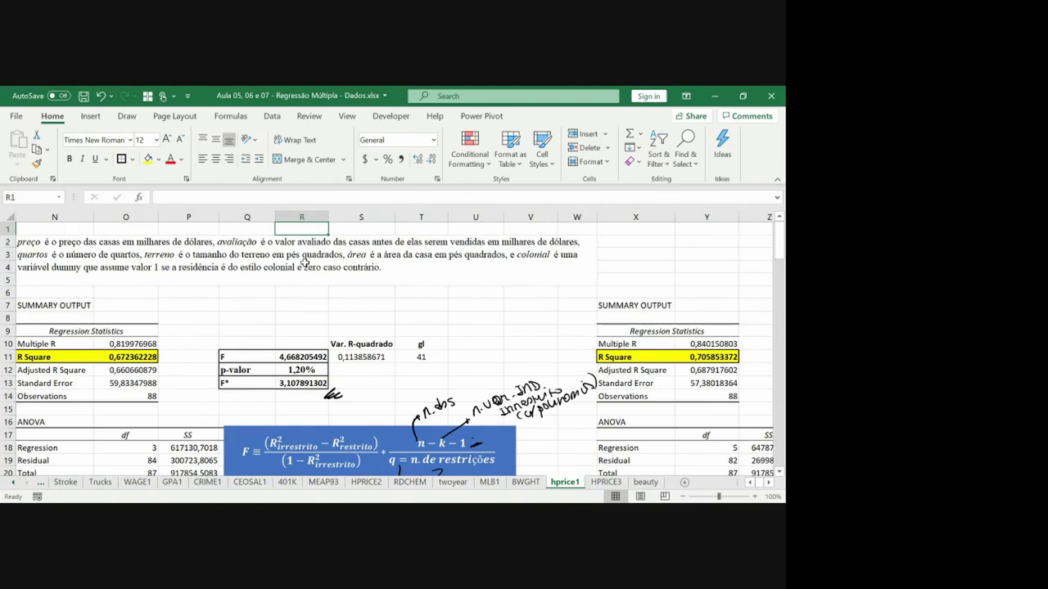
key(alt+Tab)
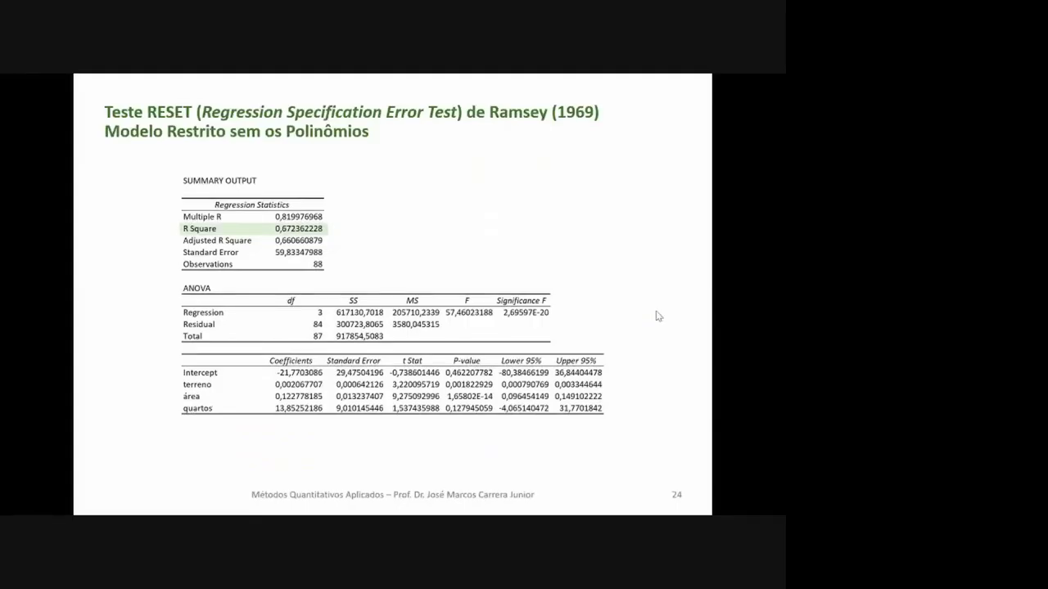
drag(373, 171, 616, 161)
mouse_move(501, 182)
mouse_down()
mouse_move(497, 196)
mouse_move(580, 187)
mouse_up()
drag(513, 203, 572, 201)
drag(564, 205, 507, 209)
click(585, 189)
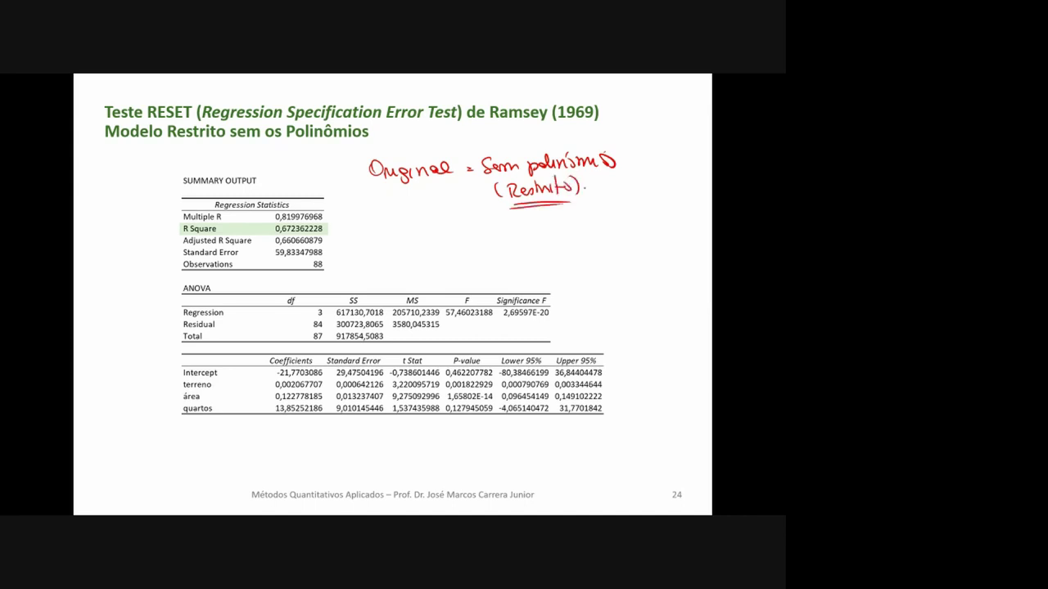
drag(583, 188, 593, 170)
drag(349, 228, 336, 233)
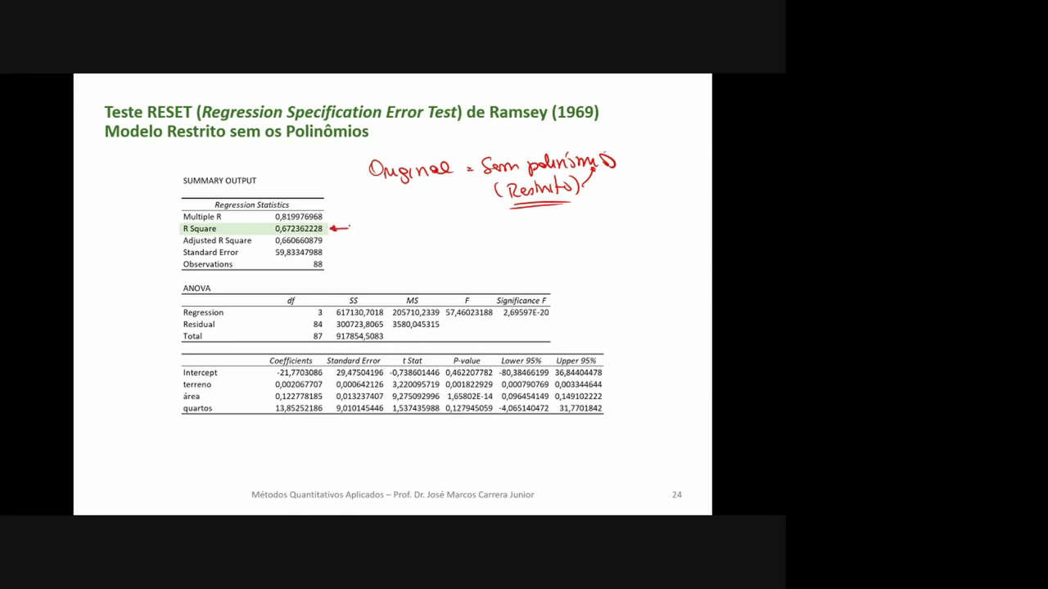
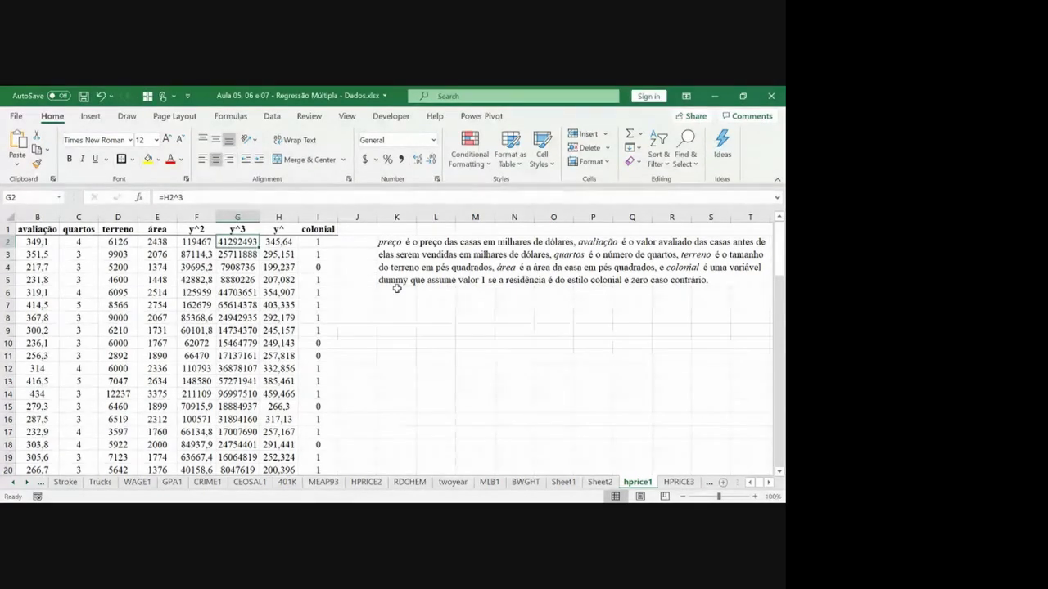
Step: Delete the y^2, y^3 and y^ columns and the columns holding the variable description from the hprice1 sheet
click(121, 269)
key(Home)
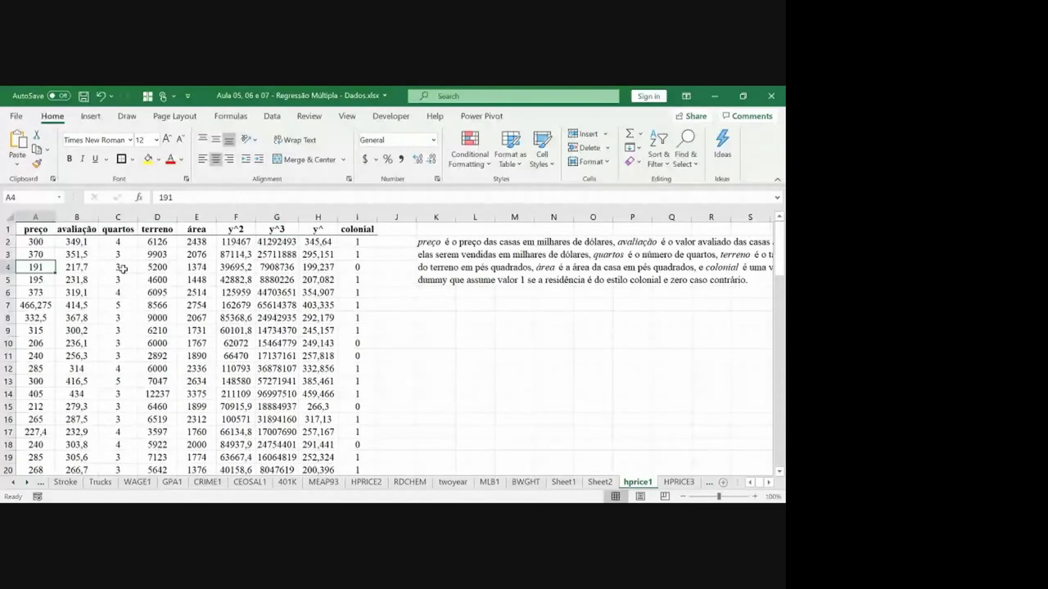
drag(234, 217, 768, 215)
key(ctrl+minus)
key(ctrl+minus)
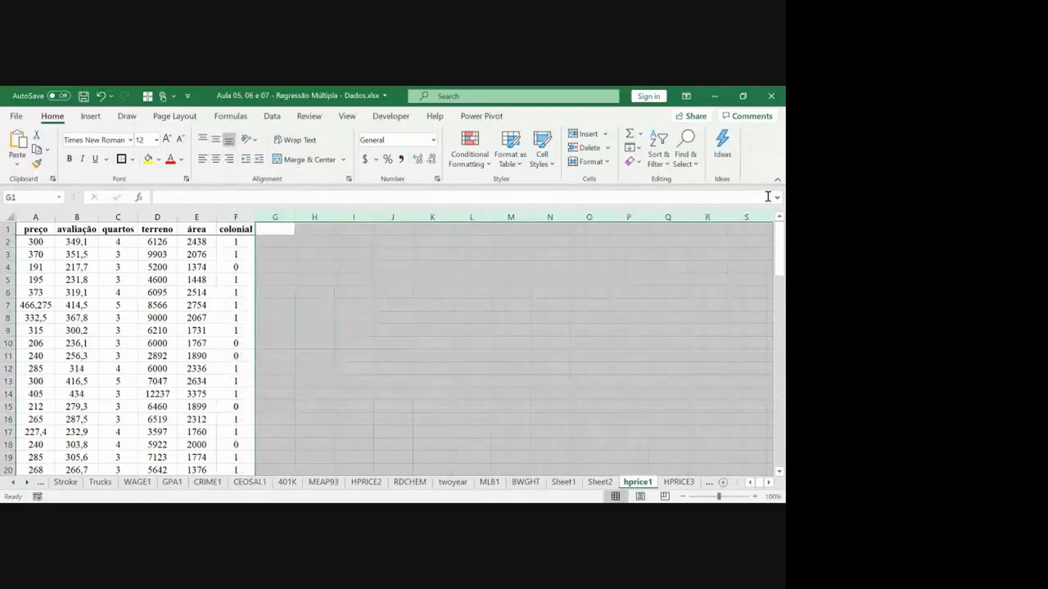
Step: Enter the header ln(preço) in G1, beside the colonial column
key(Left)
key(Left)
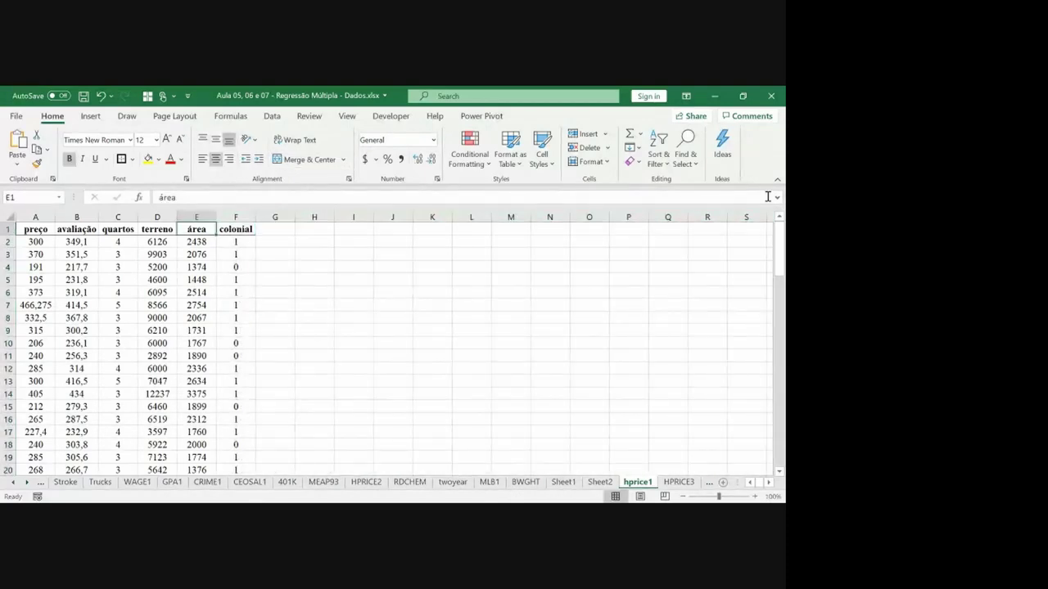
key(Right)
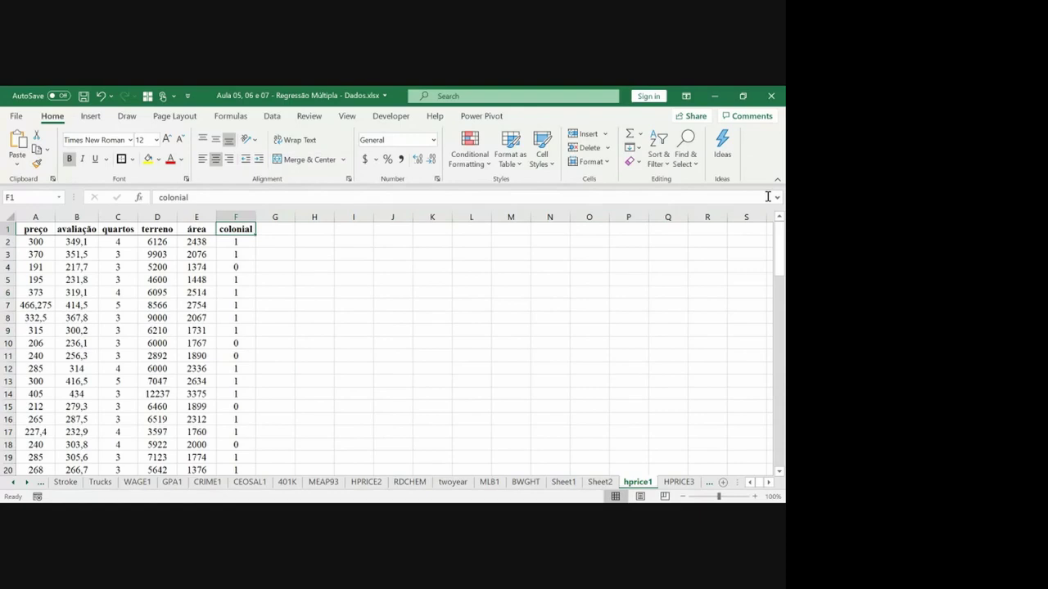
key(Left)
key(Left)
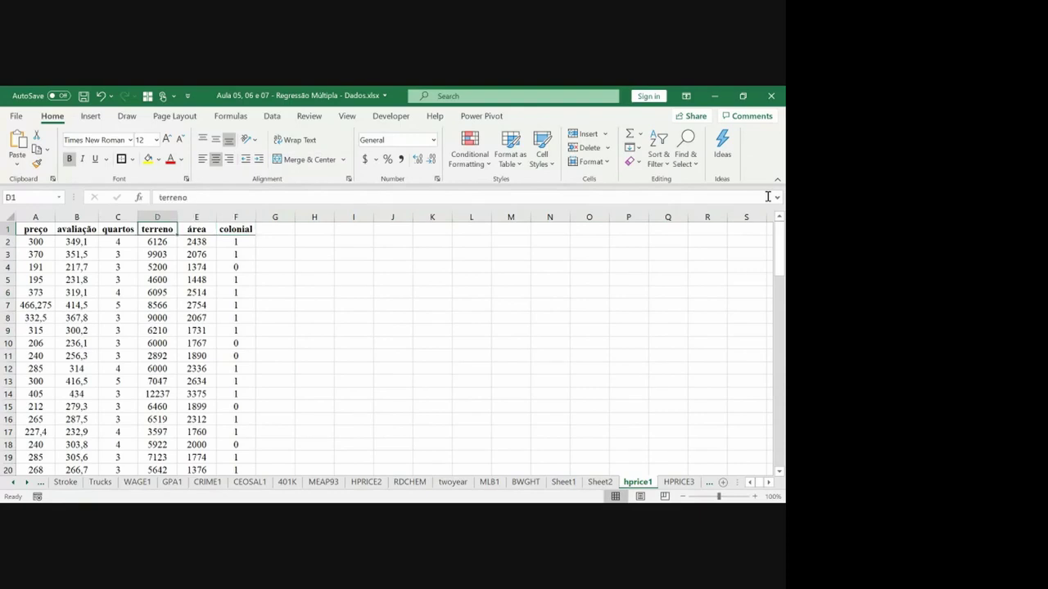
key(Left)
key(Right)
key(Right)
key(Right)
key(Right)
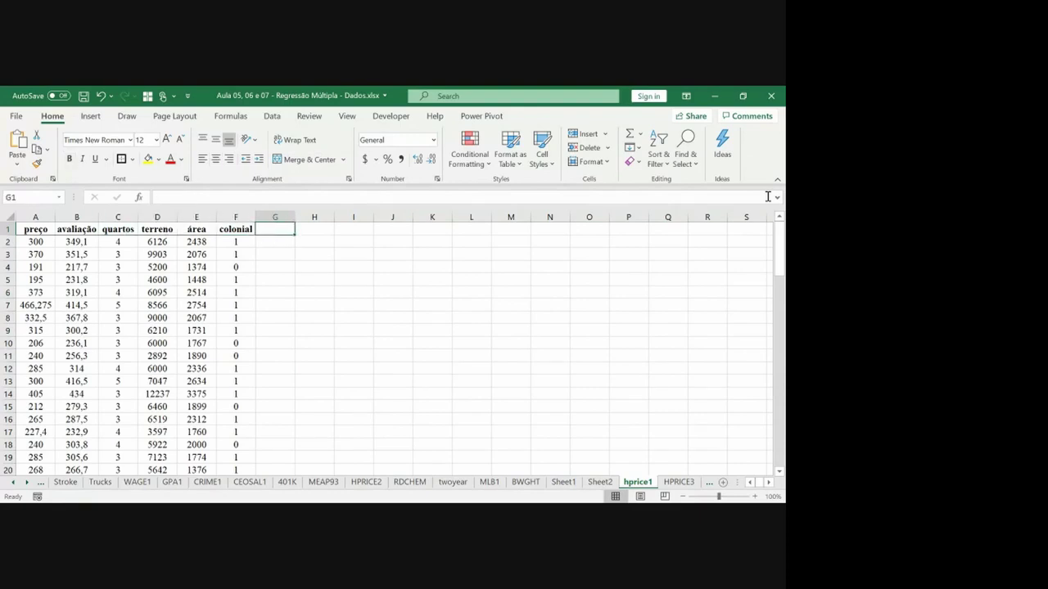
text(ln()
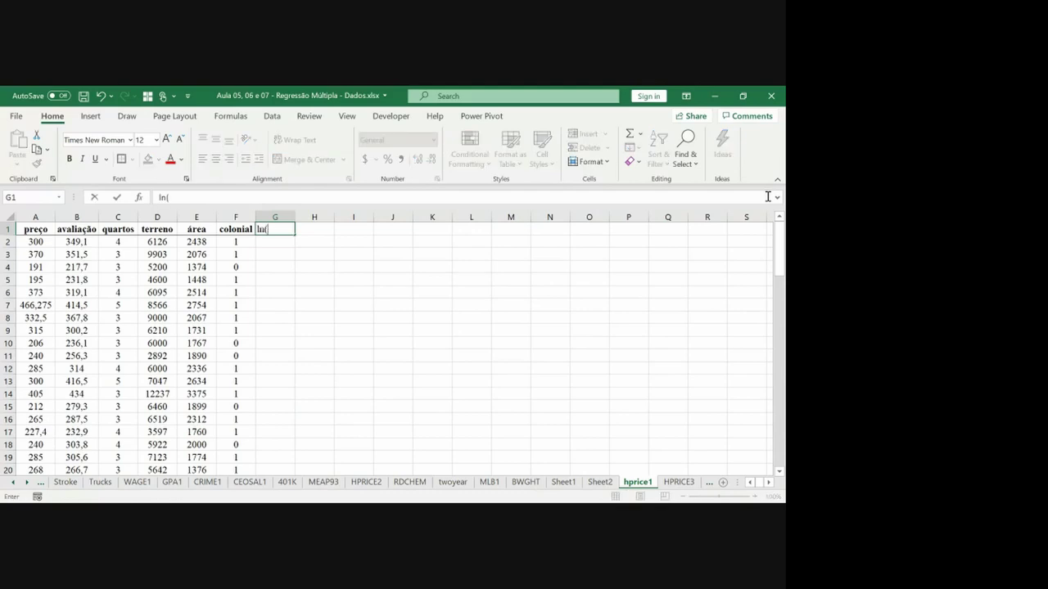
text(preço))
key(Left)
key(Left)
key(Left)
key(Left)
key(Left)
key(Left)
key(ctrl+shift+Down)
key(ctrl+c)
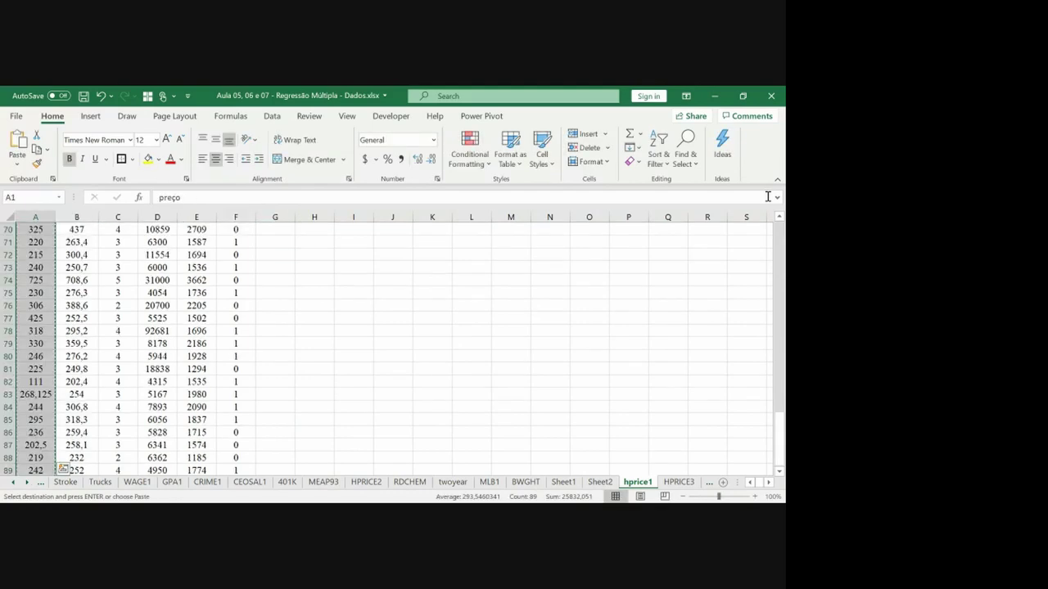
key(Right)
key(Right)
key(Right)
key(Right)
key(Right)
key(Right)
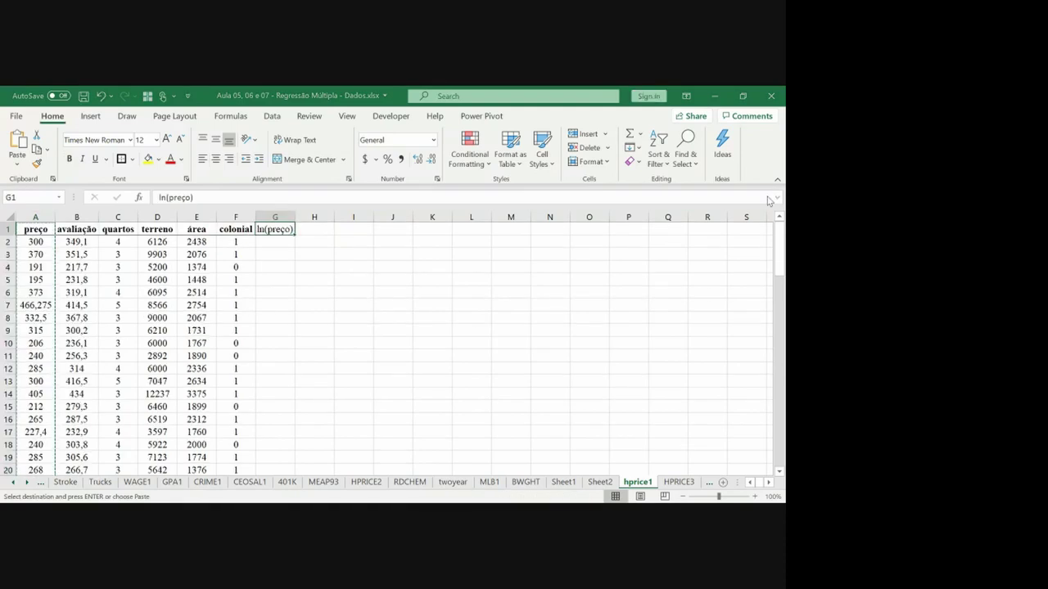
key(Escape)
Step: Enter a formula in G2 that takes the natural logarithm (LN) of the preço value in A2
key(Left)
key(Left)
key(Left)
key(Left)
key(Left)
key(Left)
key(Down)
key(Right)
key(Right)
key(Right)
key(Right)
key(Right)
key(Right)
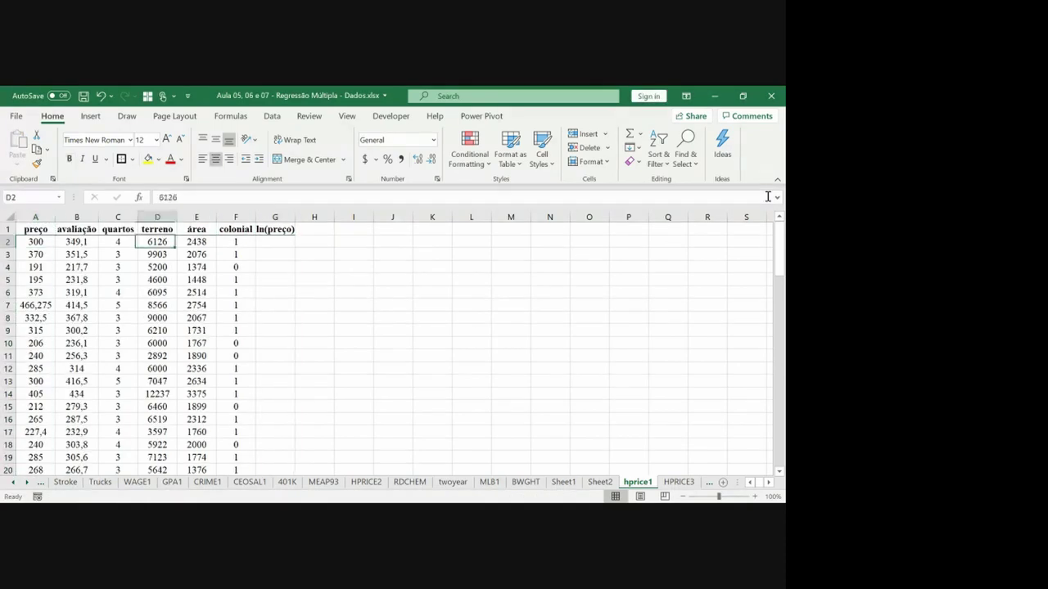
text(=ln()
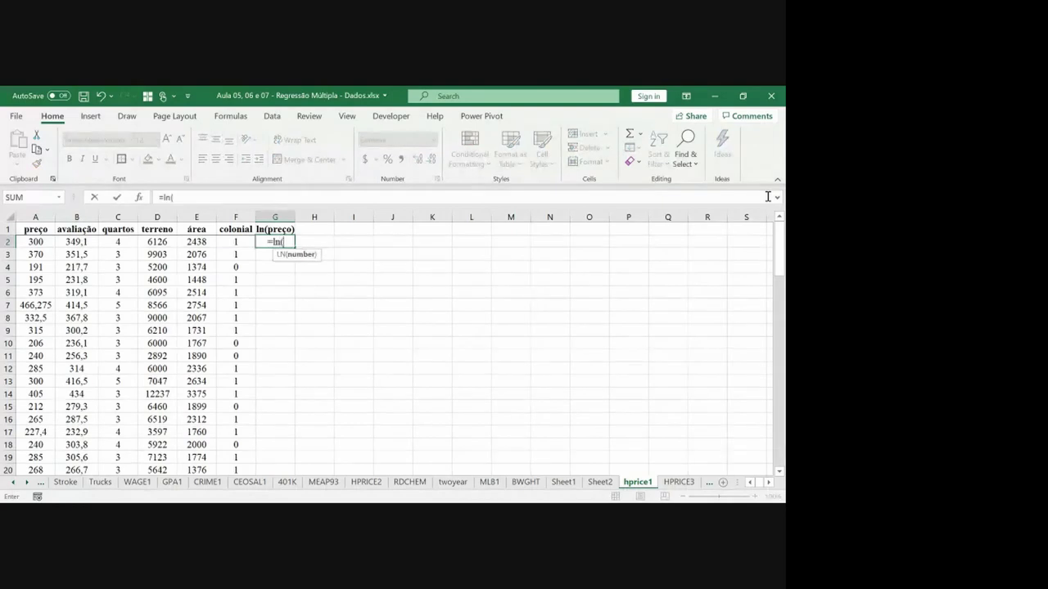
key(Left)
key(Left)
key(Left)
key(Left)
key(Left)
key(Left)
key(ctrl+Return)
Step: Copy the G2 logarithm formula down the ln(preço) column to row 89
key(ctrl+c)
key(Left)
key(ctrl+Down)
key(Right)
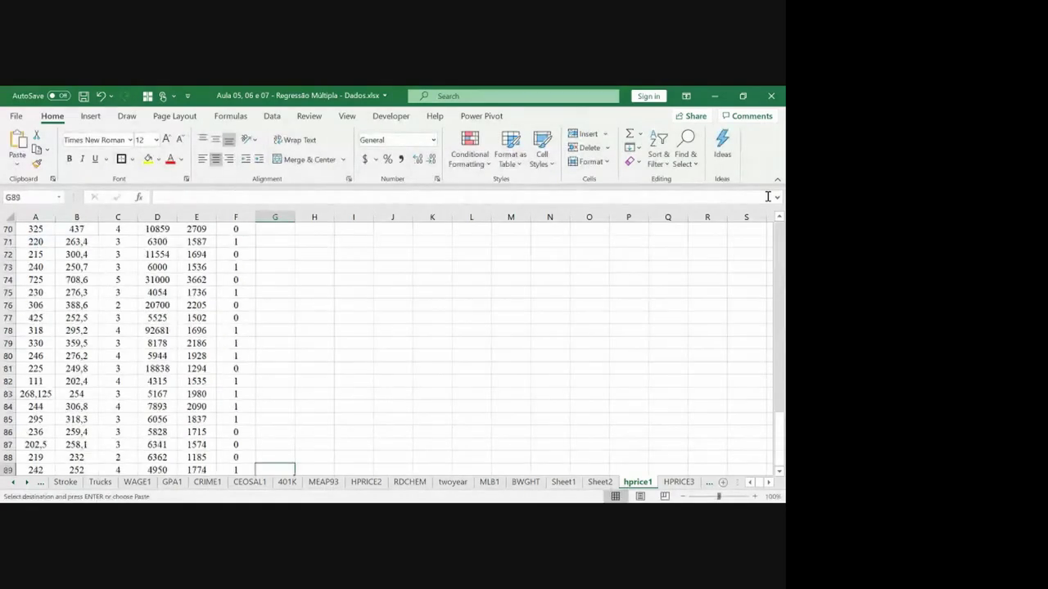
key(ctrl+shift+Up)
key(ctrl+v)
key(Escape)
key(ctrl+Up)
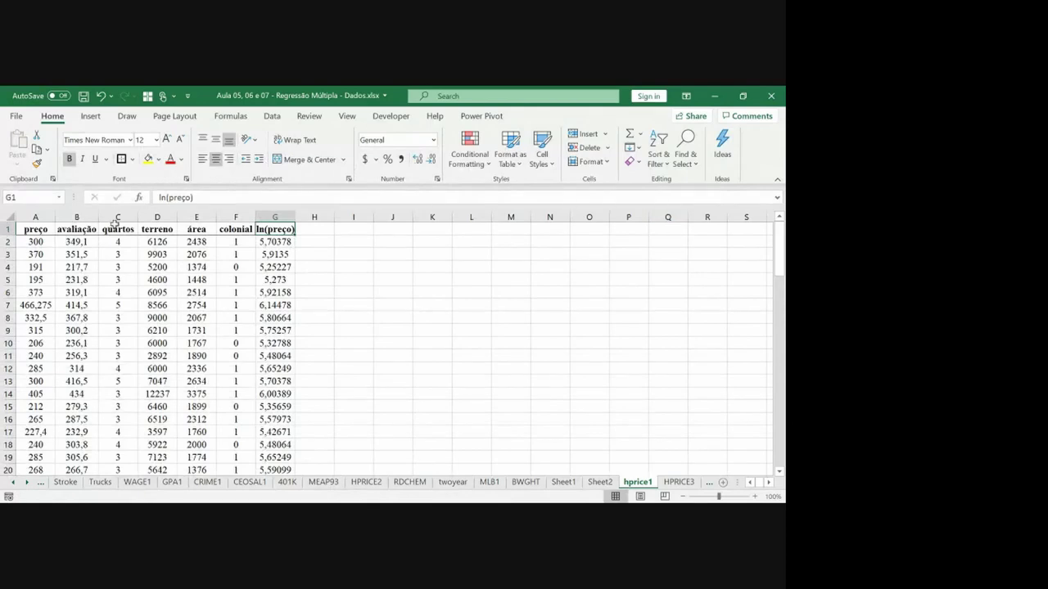
Step: Auto-fit the width of the ln(preço) column to its contents
click(120, 231)
key(Right)
key(Right)
key(Right)
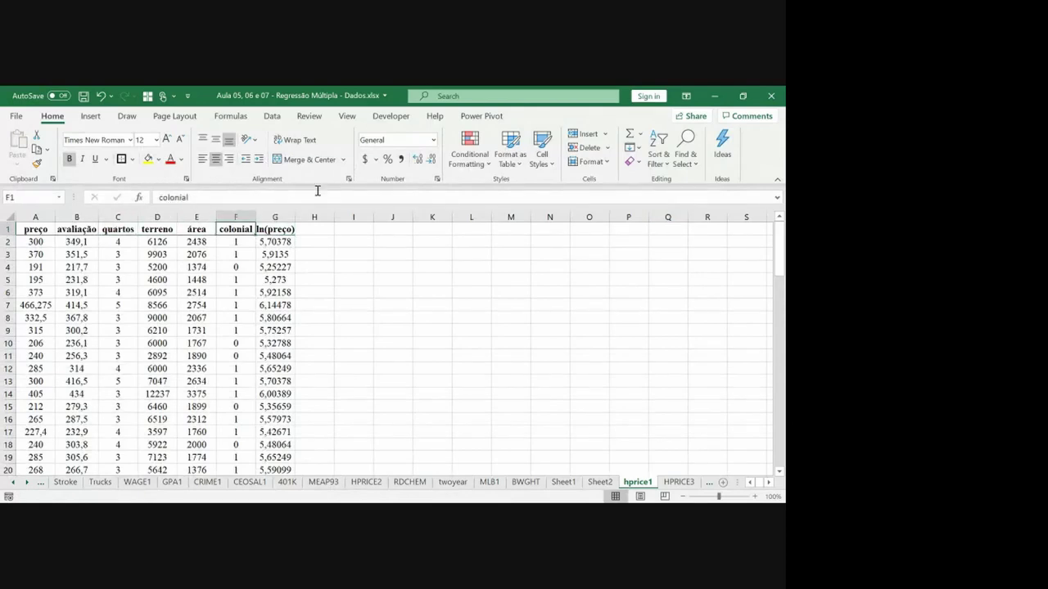
double_click(291, 217)
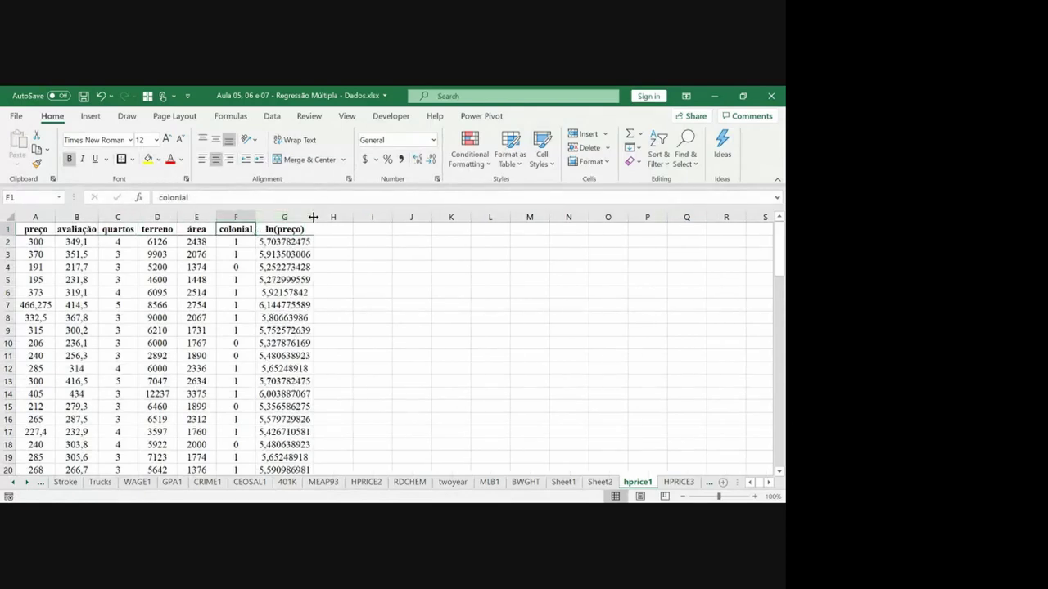
Step: Copy the ln(preço) header into H1, replace its text with ln(terreno) and auto-fit the column width
key(Right)
key(ctrl+c)
key(Right)
key(ctrl+v)
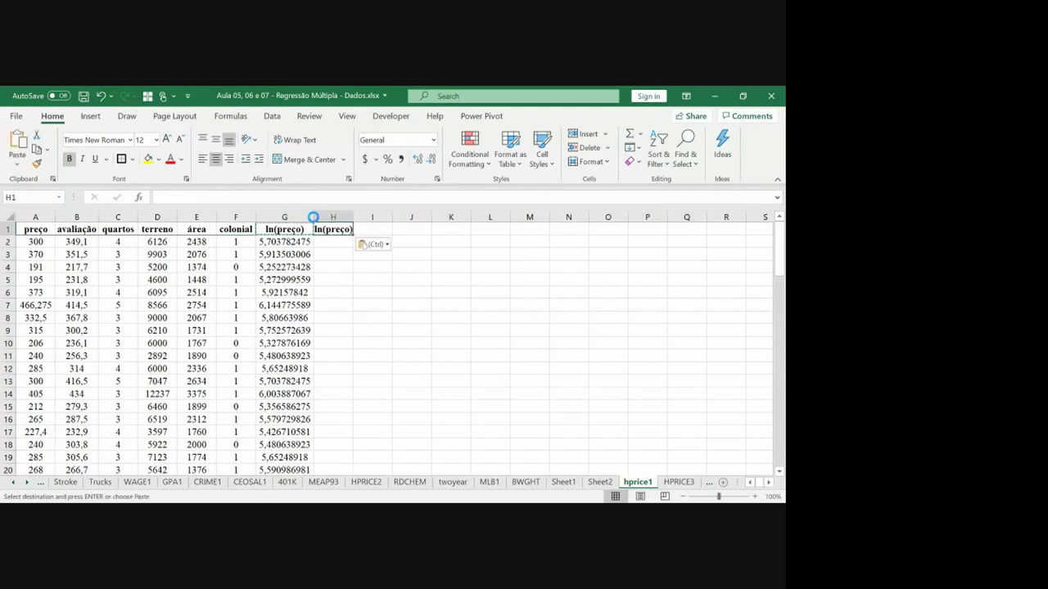
text(ln(t)
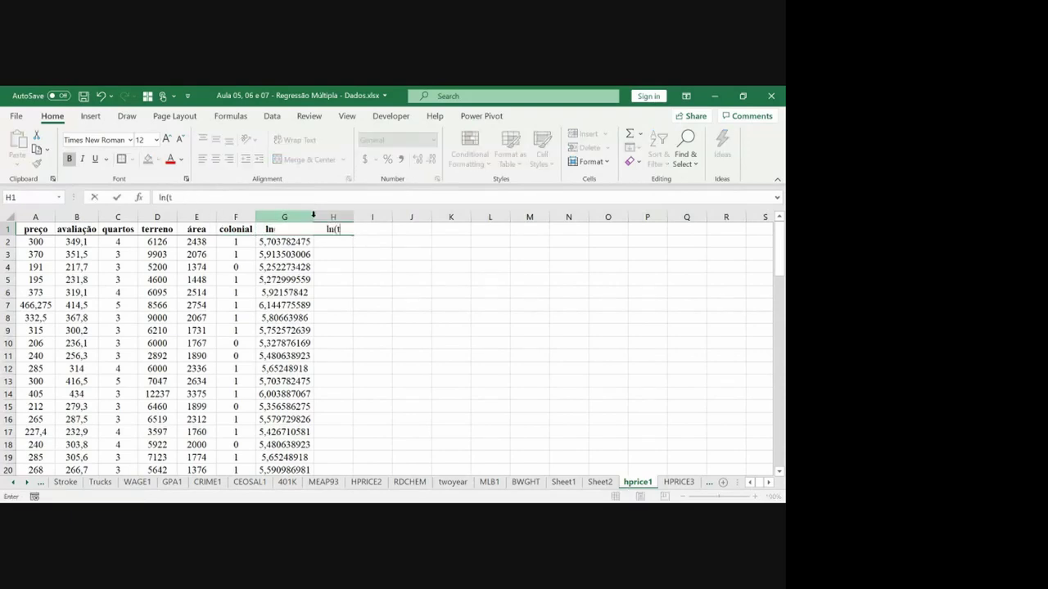
text(erreno))
key(Return)
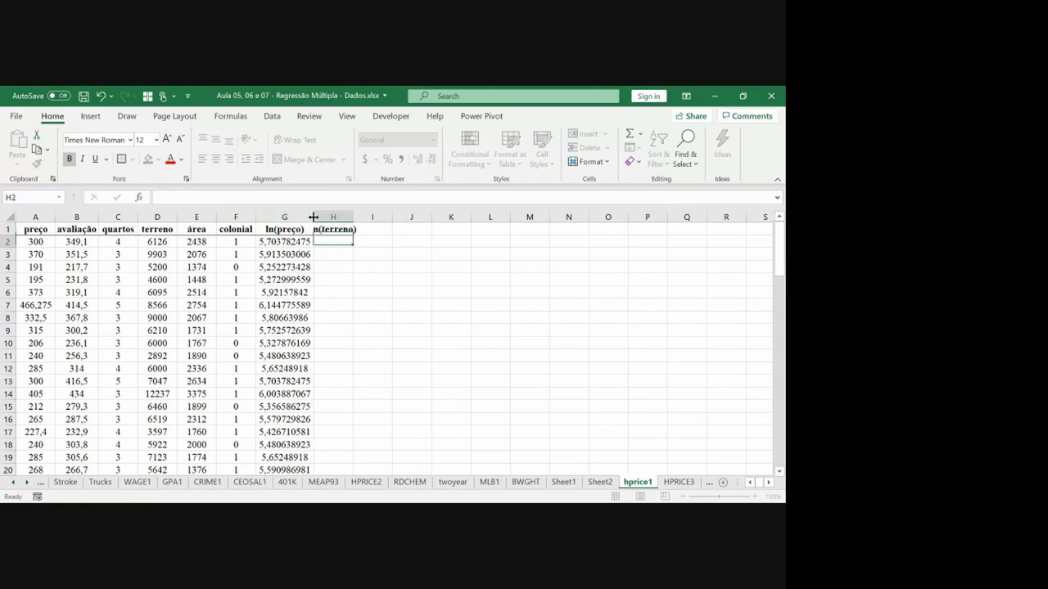
double_click(352, 217)
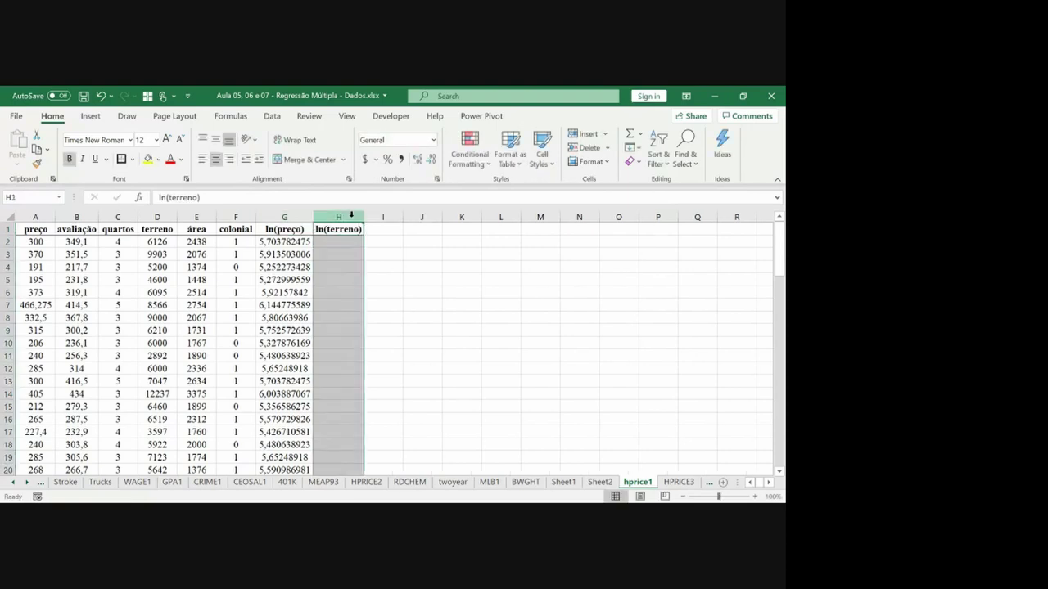
Step: Enter a formula in H2 that takes the natural logarithm (LN) of the terreno value in D2
text(=ln()
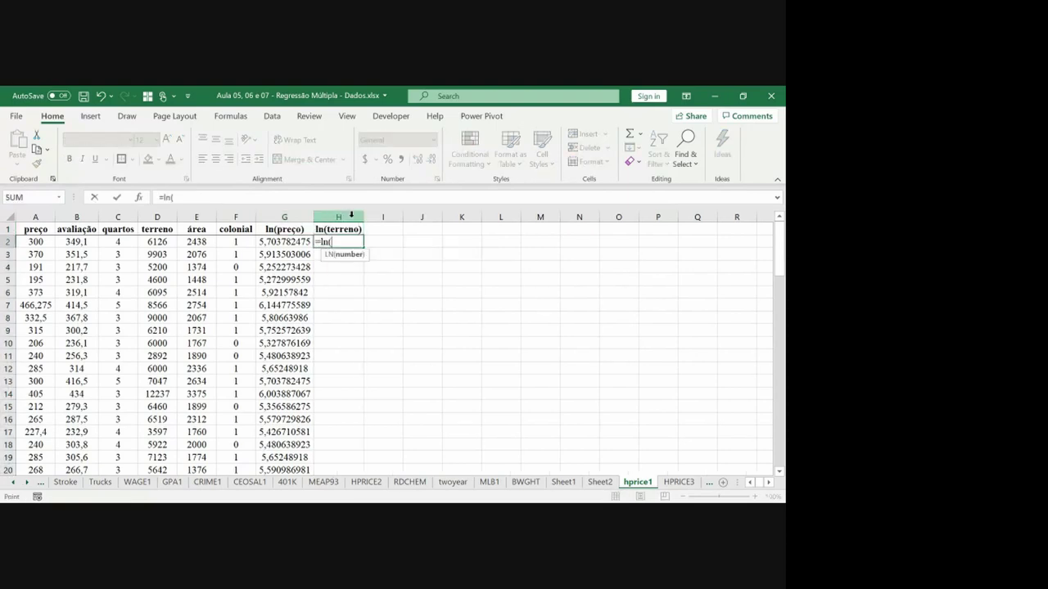
key(Left)
key(Left)
key(Left)
key(Left)
key(ctrl+Return)
Step: Extend the H2 logarithm formula across to I2 and copy both formulas down to row 89
drag(364, 248, 393, 246)
key(ctrl+c)
key(ctrl+Left)
key(ctrl+Down)
key(Right)
key(Right)
key(Right)
key(Right)
key(Right)
key(Right)
key(Right)
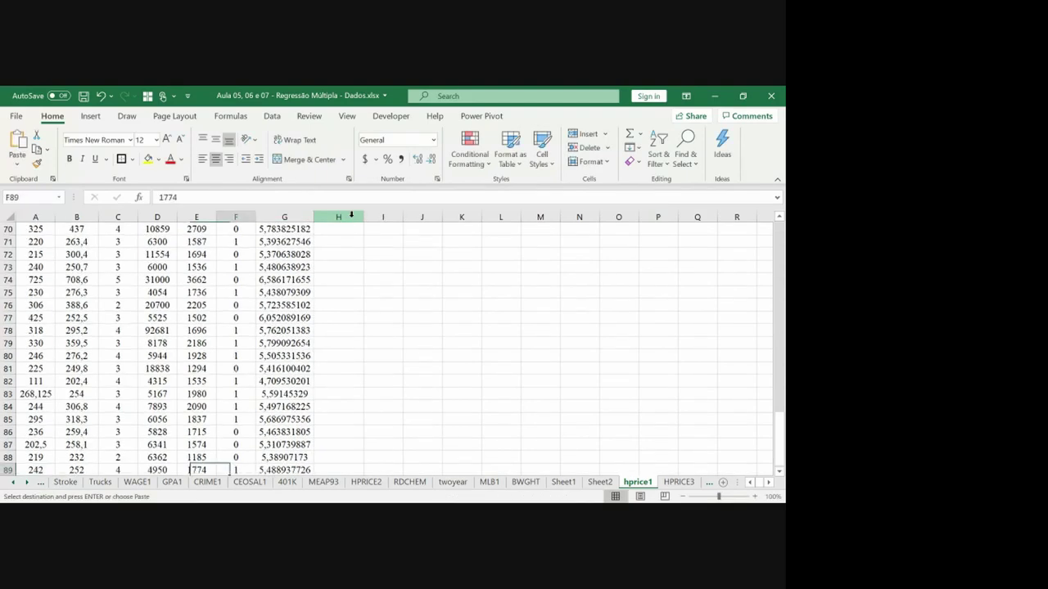
key(ctrl+shift+Up)
key(ctrl+v)
key(ctrl+Up)
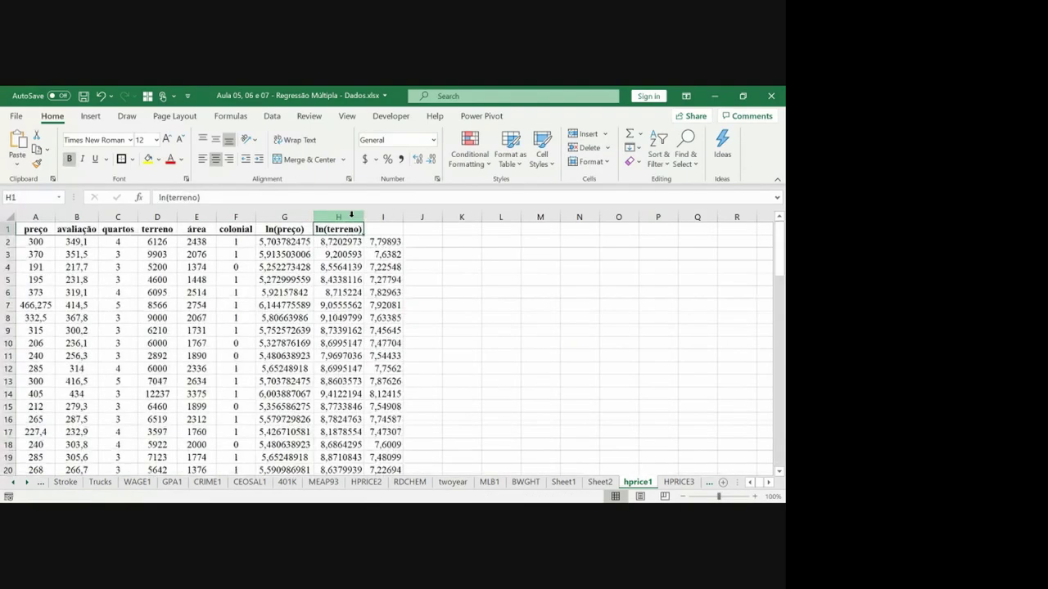
Step: Copy the ln(terreno) header into I1 and replace its text with ln(área)
key(ctrl+c)
key(Right)
key(ctrl+v)
key(F2)
key(shift+Home)
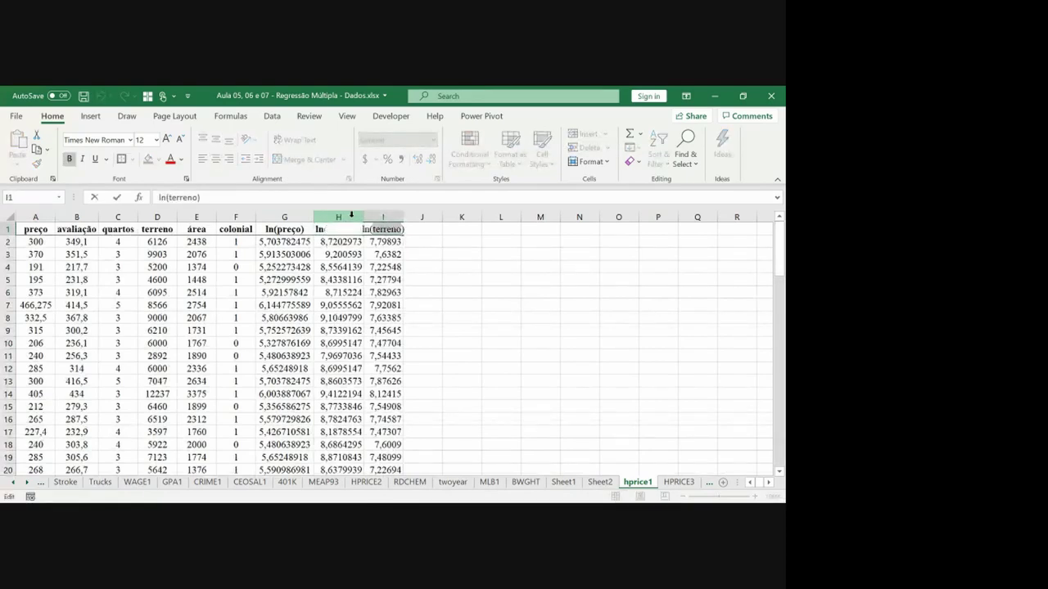
text(ln(áre)
text(a)
key(Return)
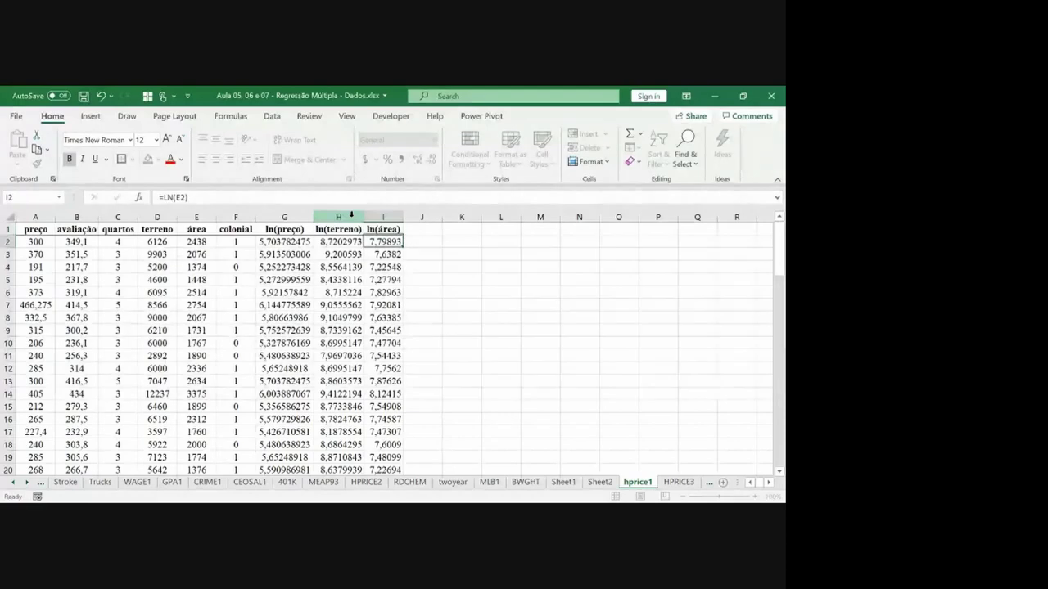
Step: Auto-fit the widths of the ln(terreno) and ln(área) columns and return to cell A1
double_click(364, 217)
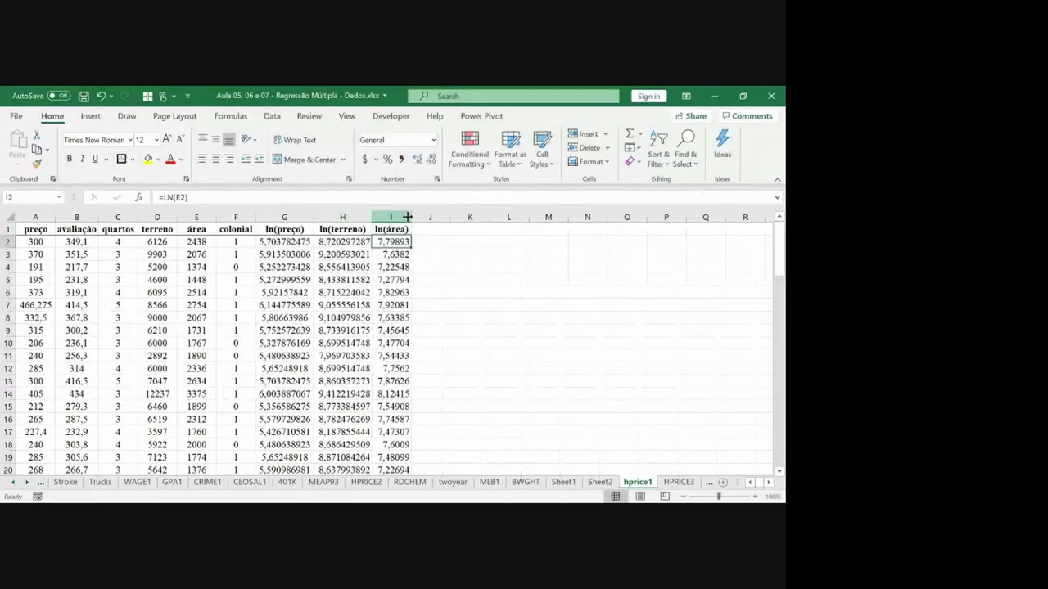
double_click(407, 217)
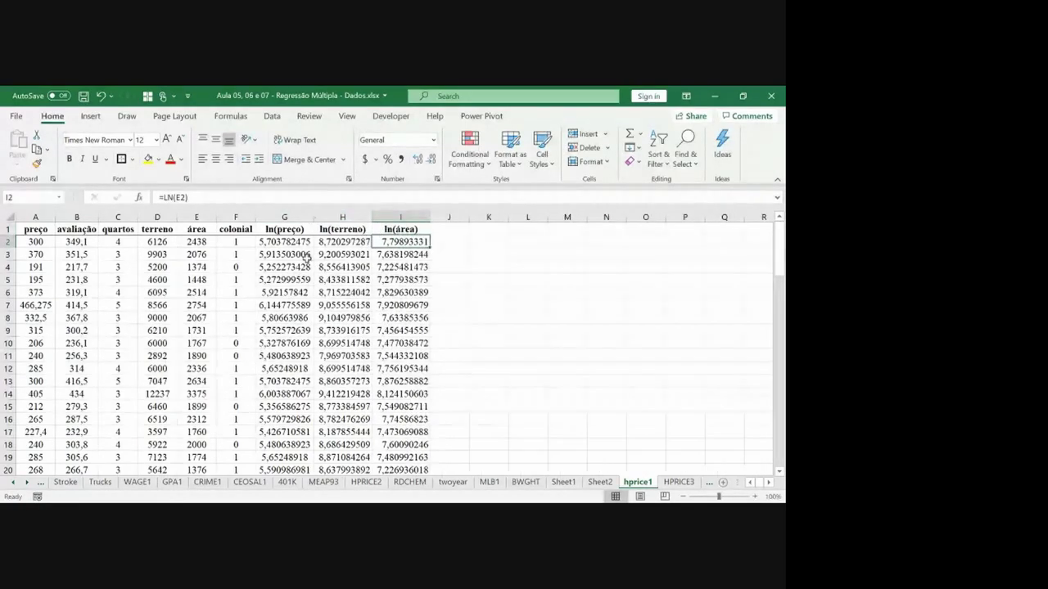
key(ctrl+Home)
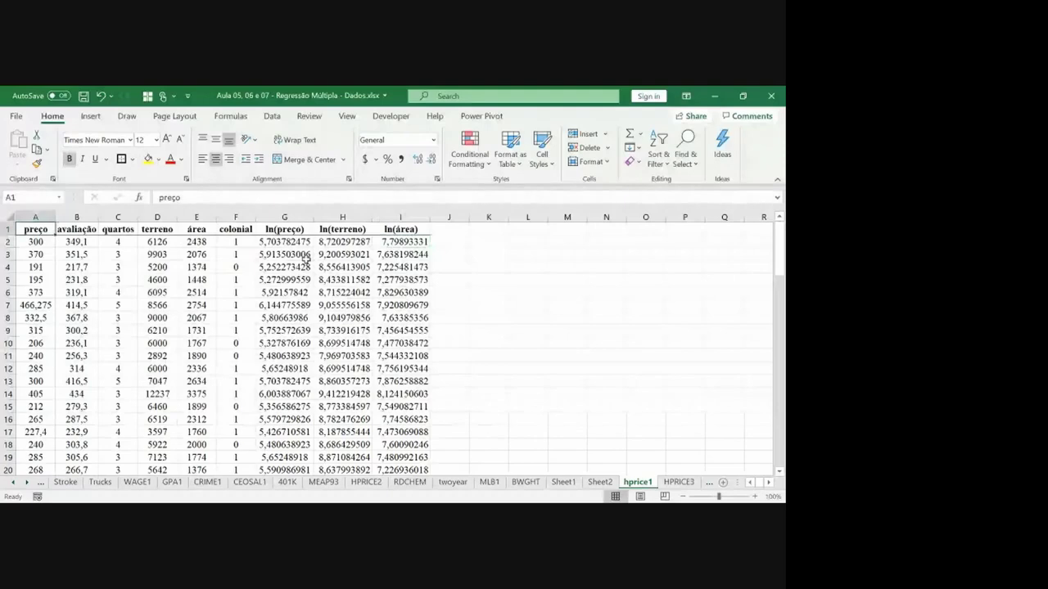
Step: Create a copy of the hprice1 sheet in a new workbook
right_click(647, 483)
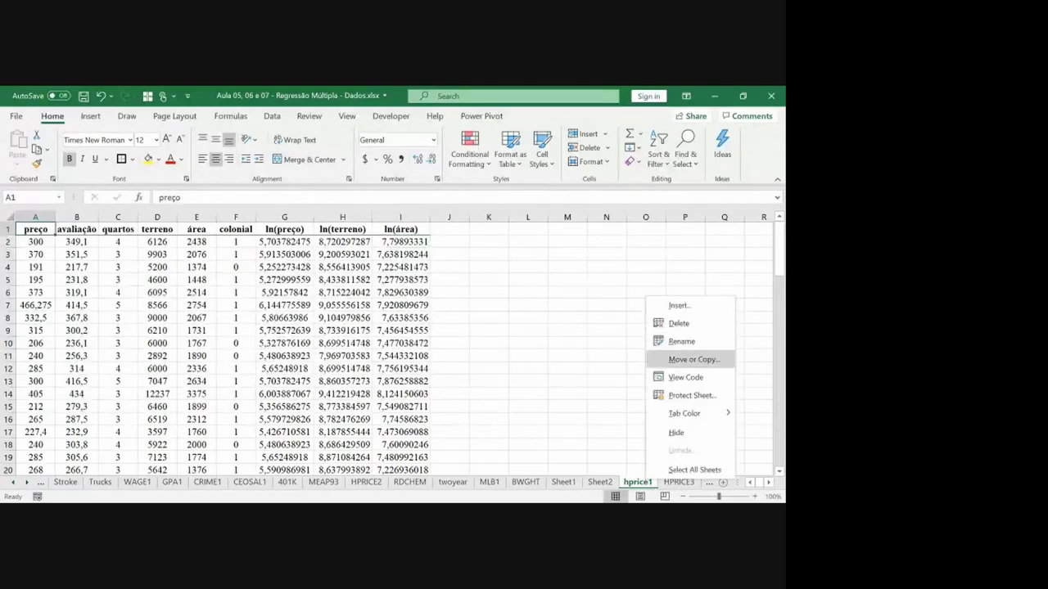
click(684, 358)
key(alt+c)
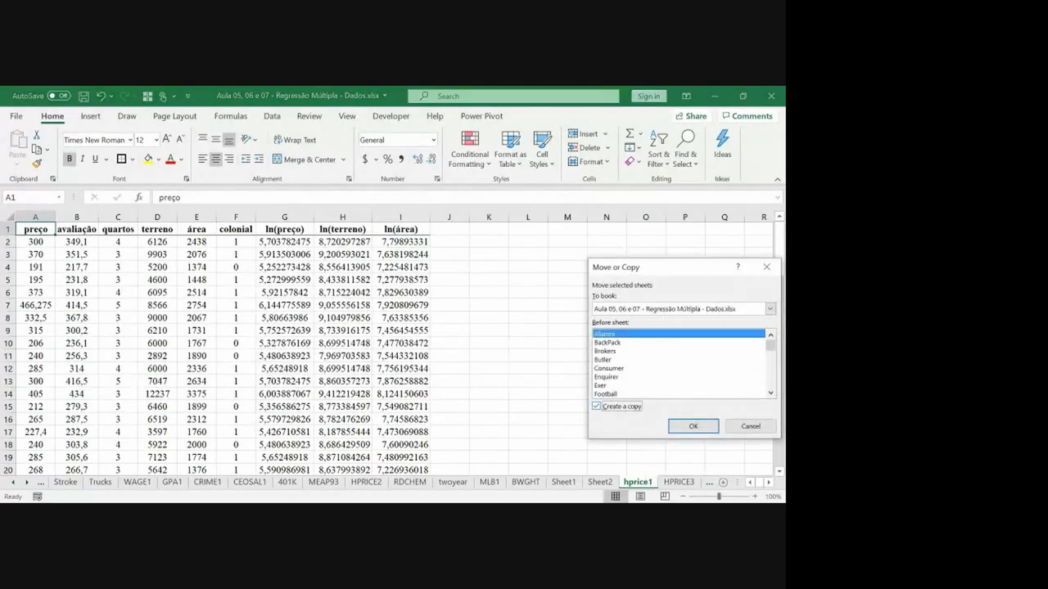
key(alt+t)
key(alt+Down)
key(Up)
key(Return)
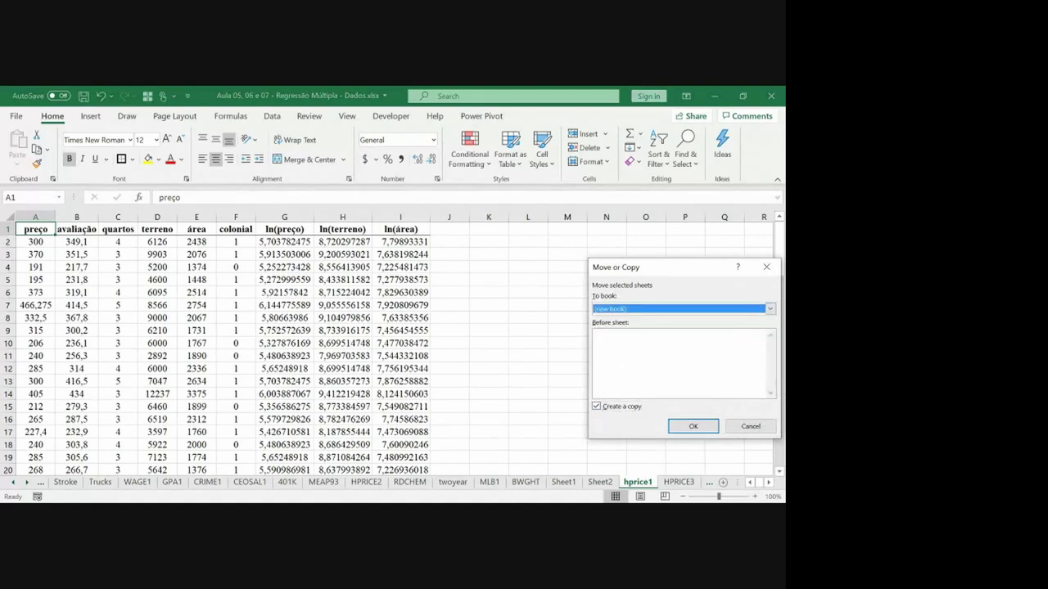
click(681, 429)
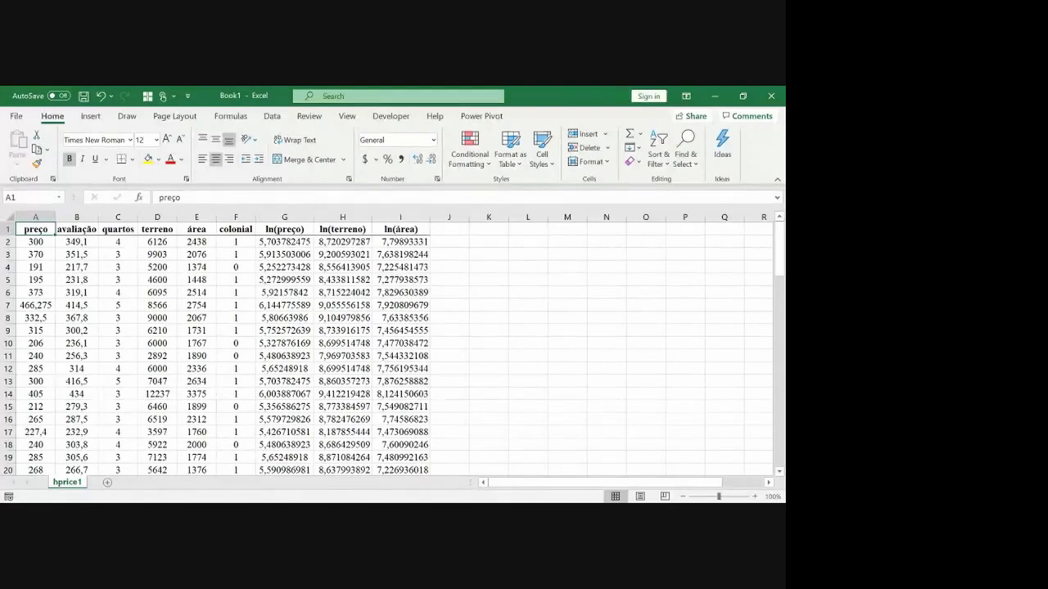
Step: Save the new workbook as Book1.xlsx on the Desktop
click(16, 115)
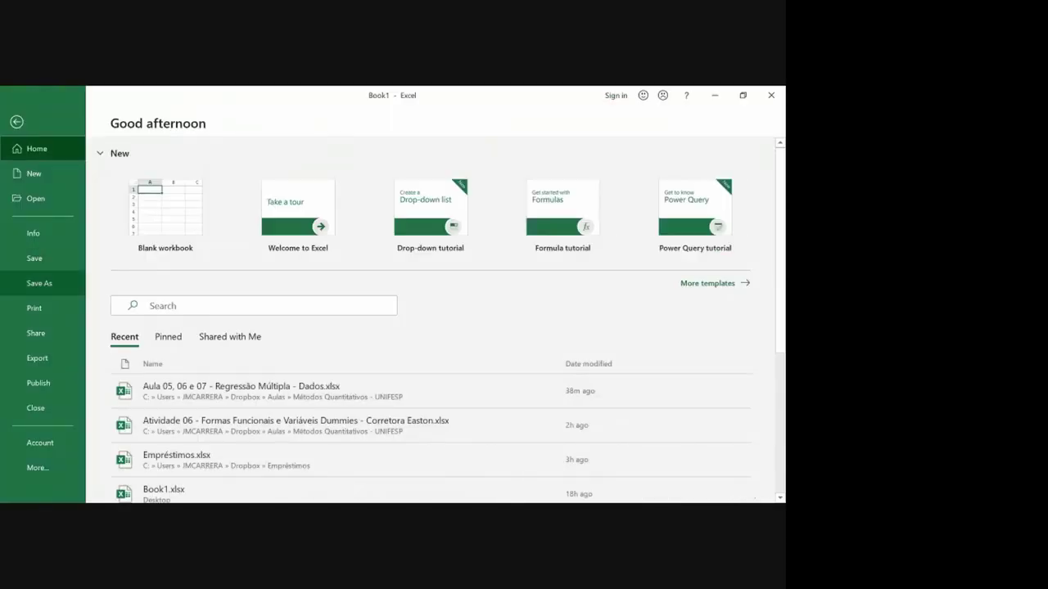
click(39, 283)
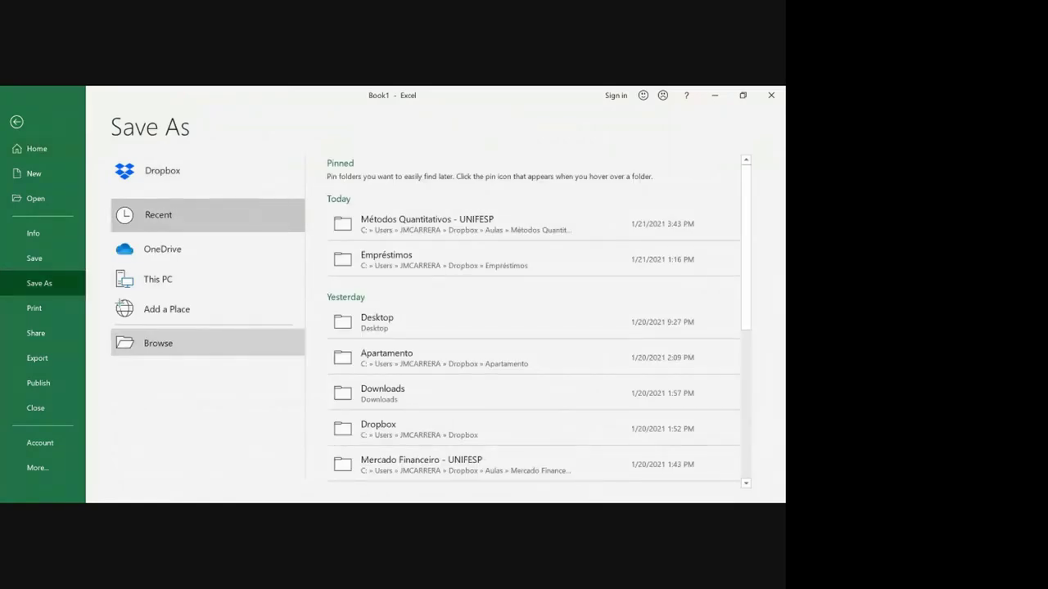
click(158, 343)
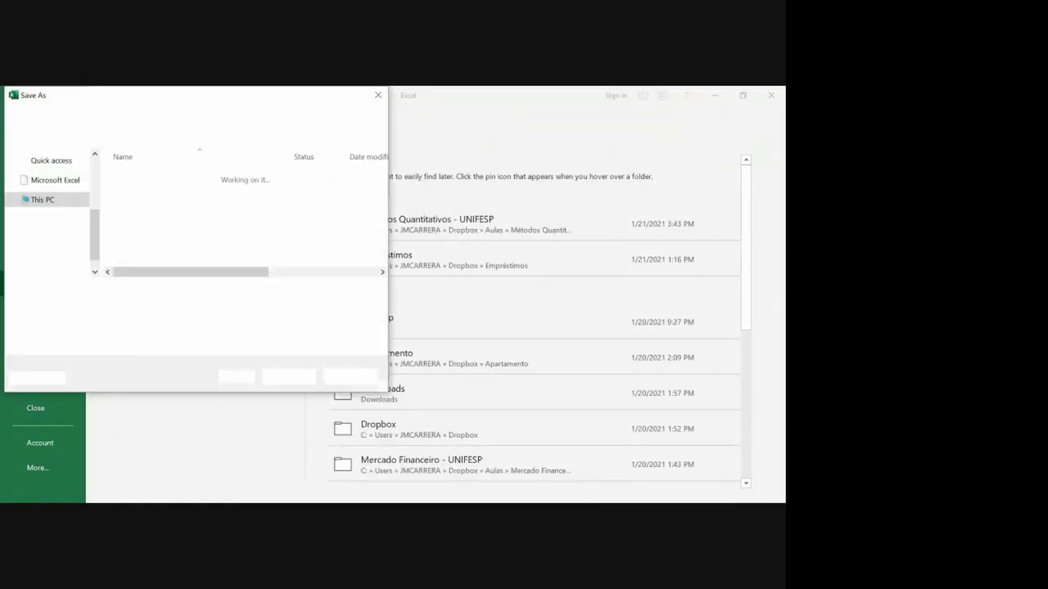
scroll(49, 212, up, 5)
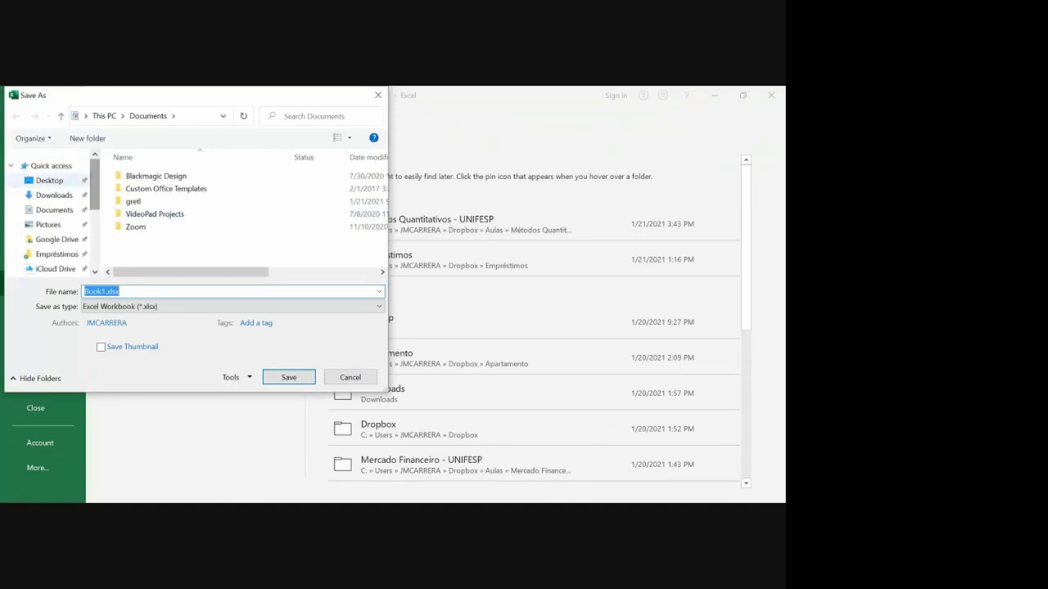
click(49, 180)
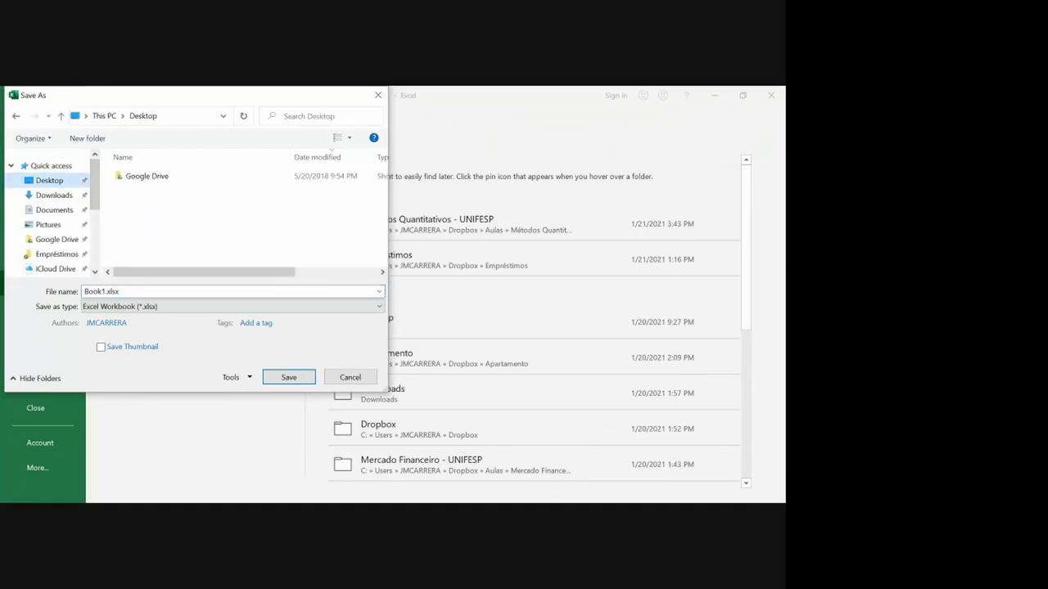
key(Escape)
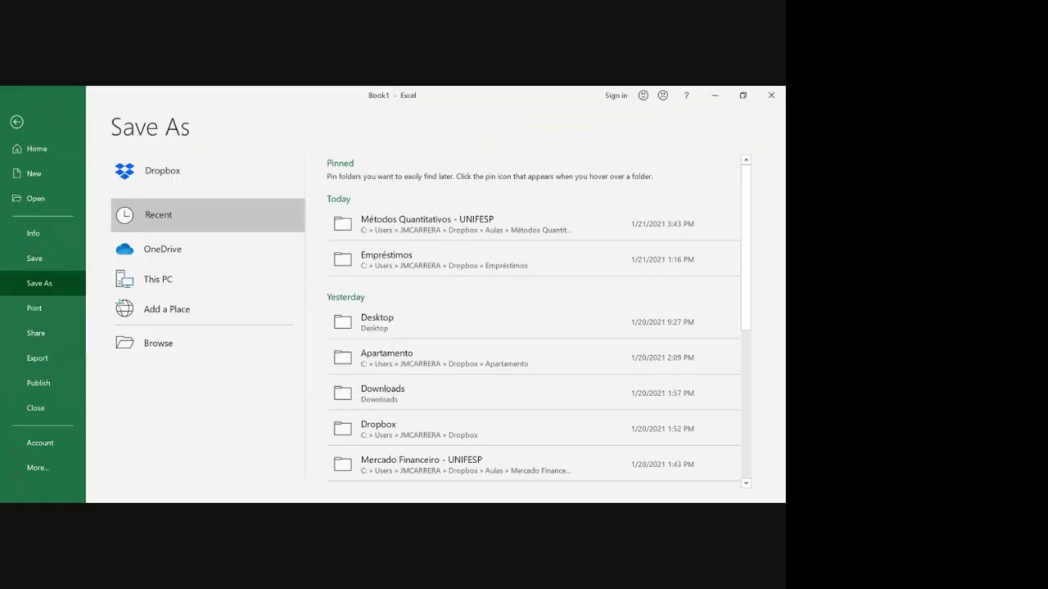
Step: Launch gretl from the desktop and enlarge its main window upward and to both sides
key(alt+Tab)
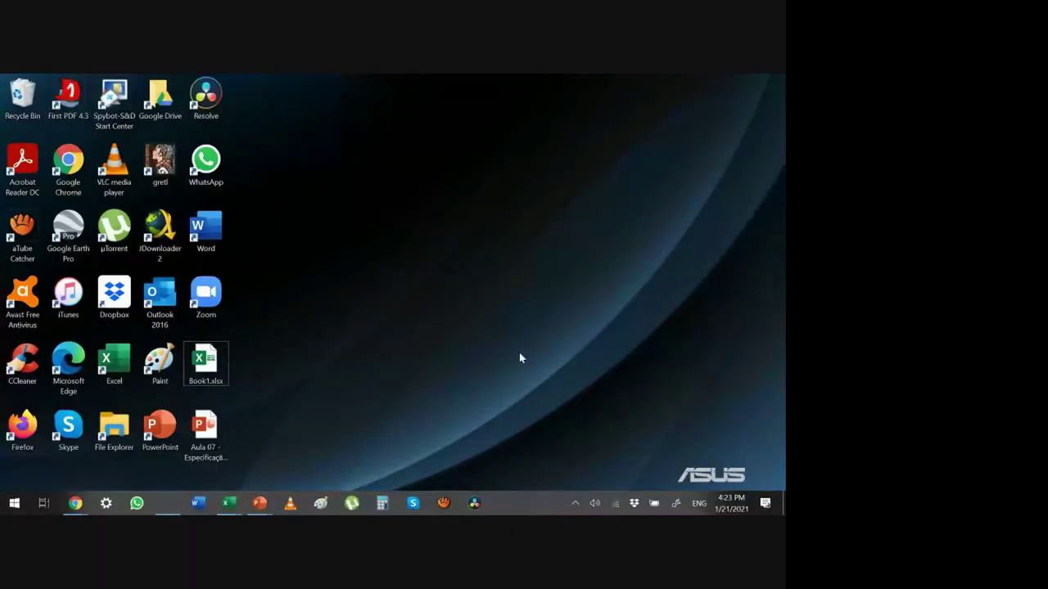
double_click(167, 172)
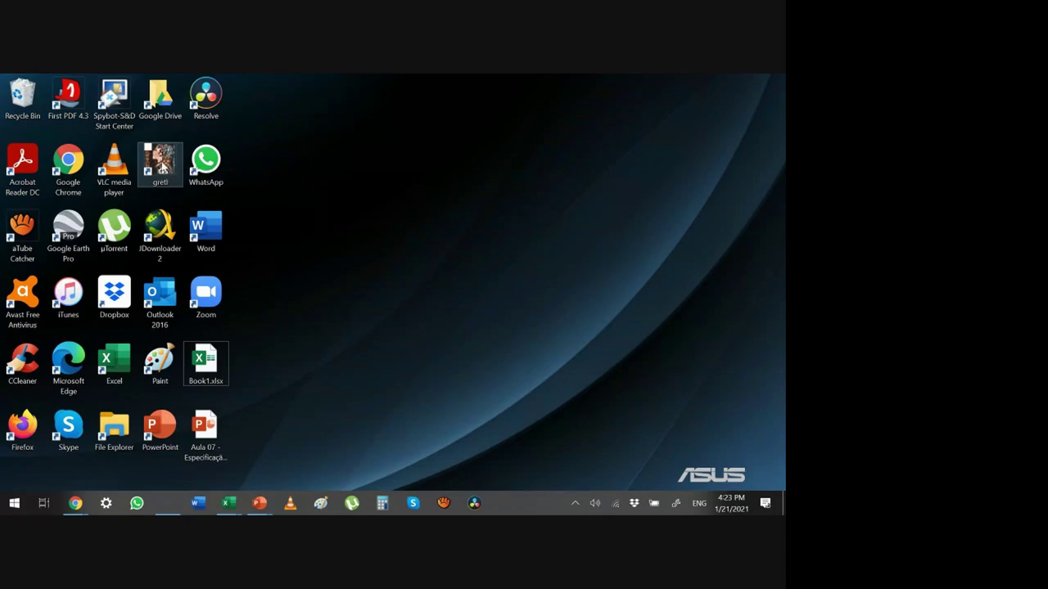
click(162, 167)
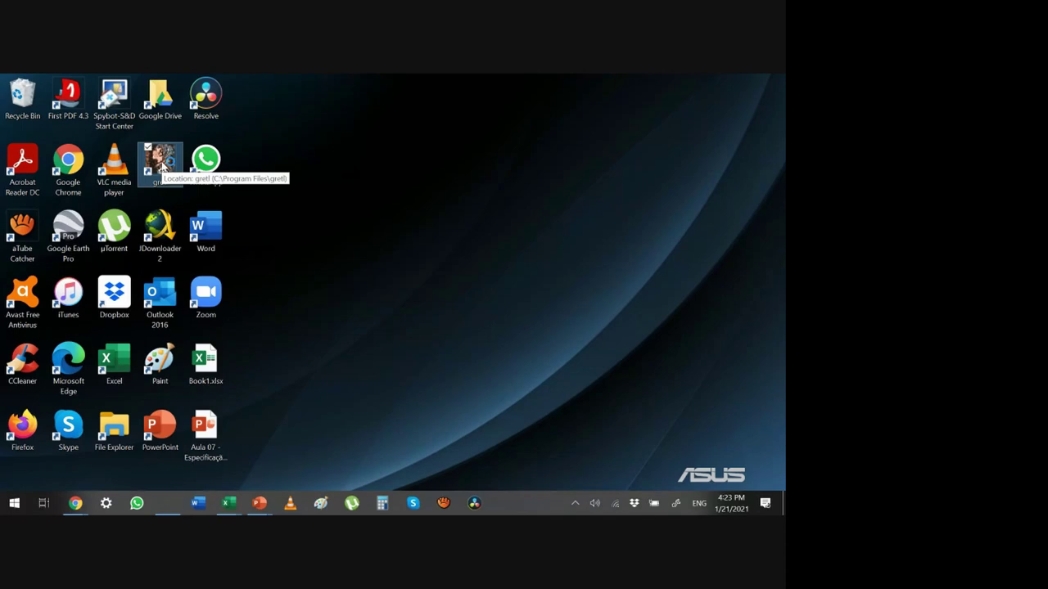
double_click(162, 166)
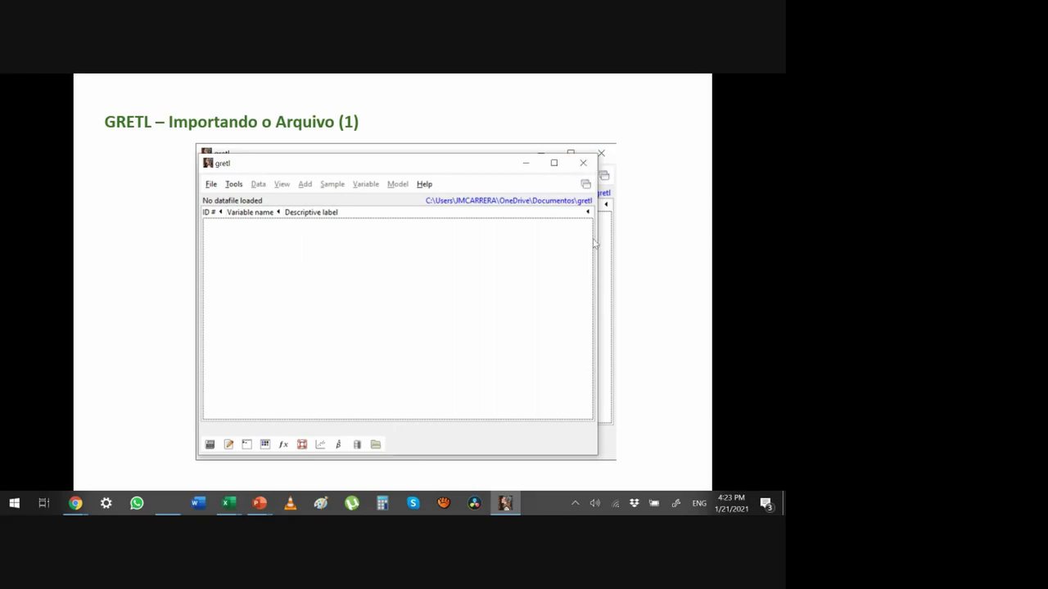
drag(598, 234, 687, 242)
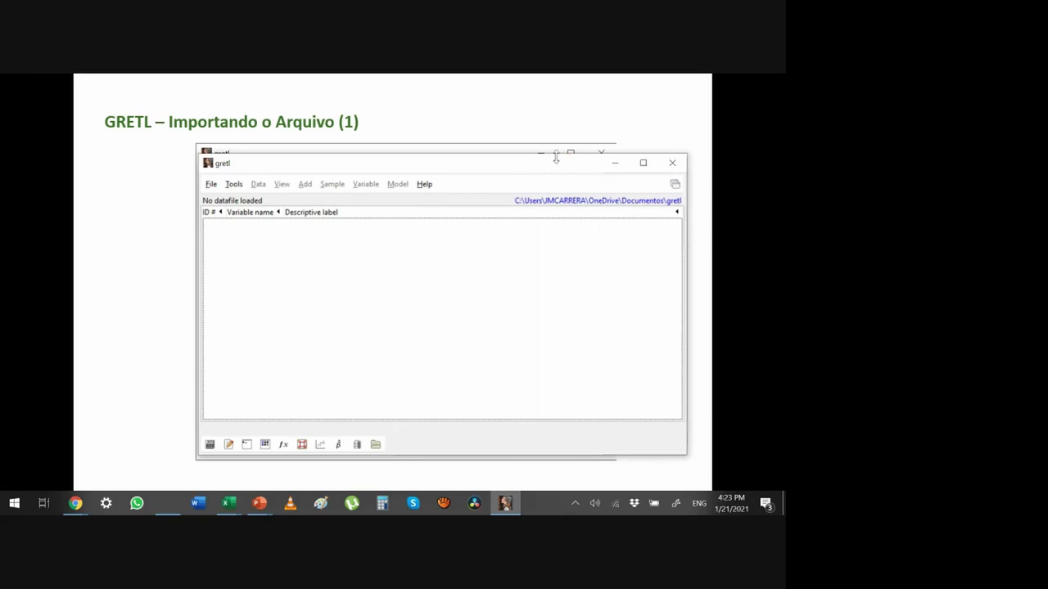
drag(545, 154, 528, 101)
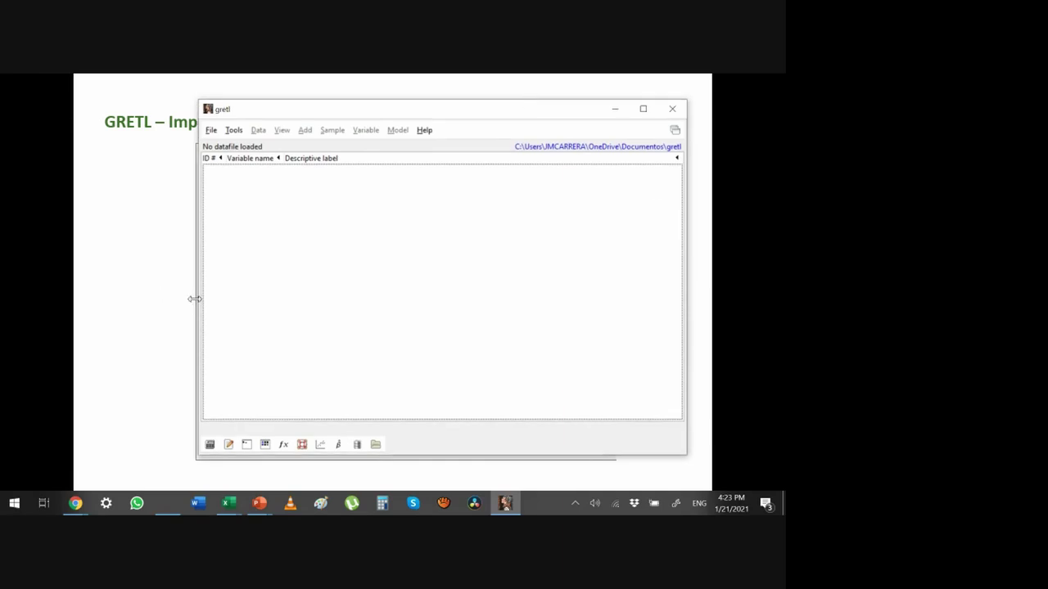
drag(196, 299, 99, 309)
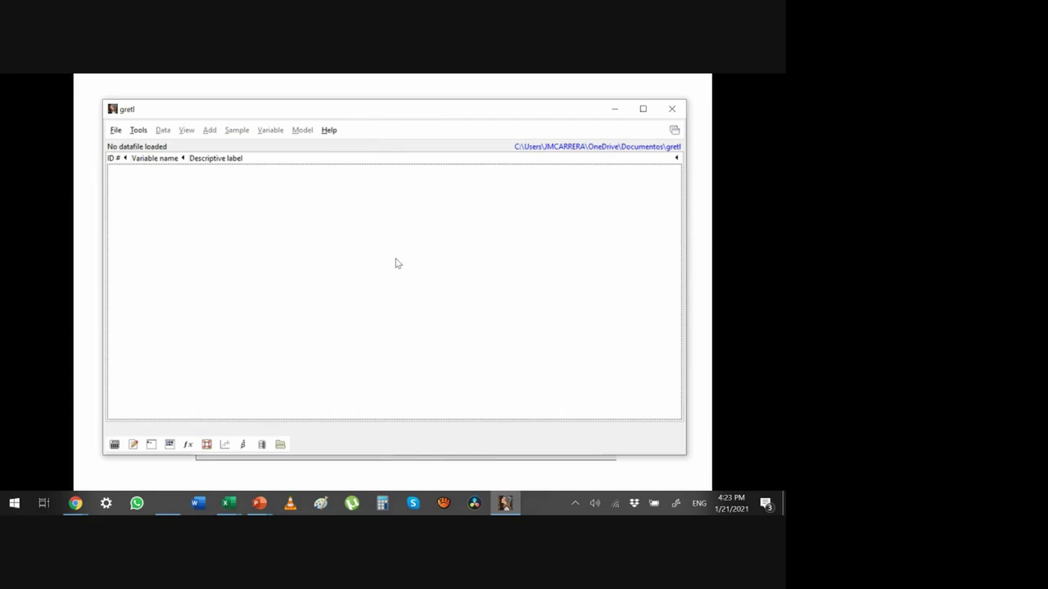
Step: Open the user data file Book1.xlsx from the Desktop folder, with the file filter set to all files
click(115, 131)
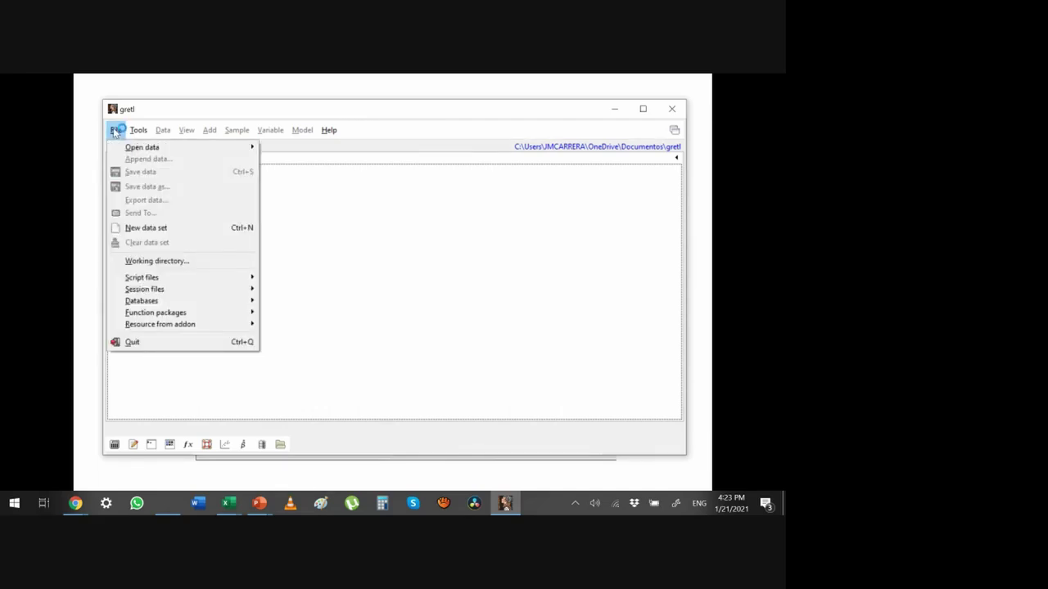
mouse_move(141, 149)
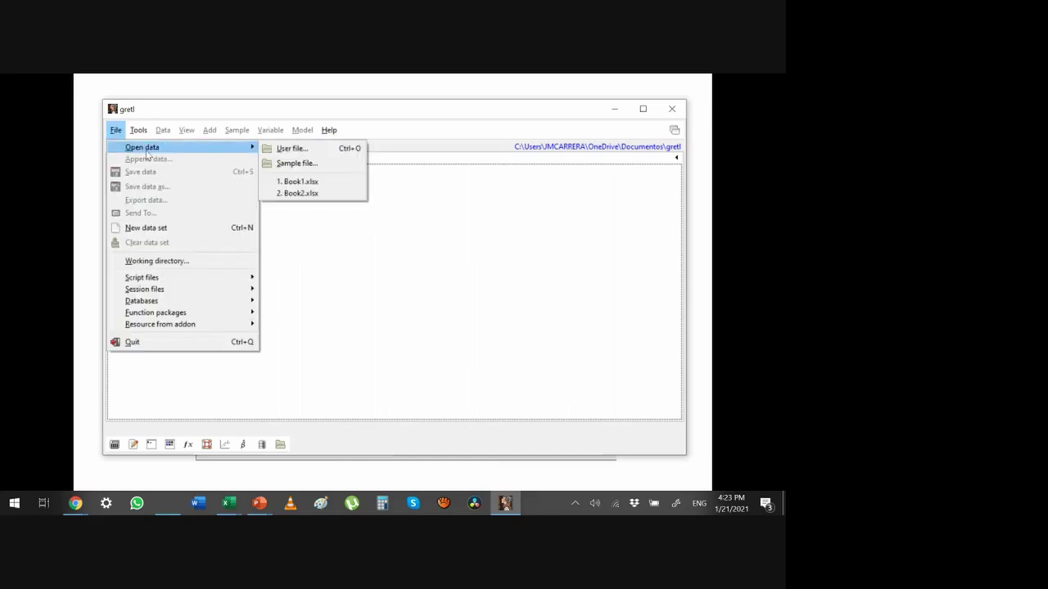
click(291, 150)
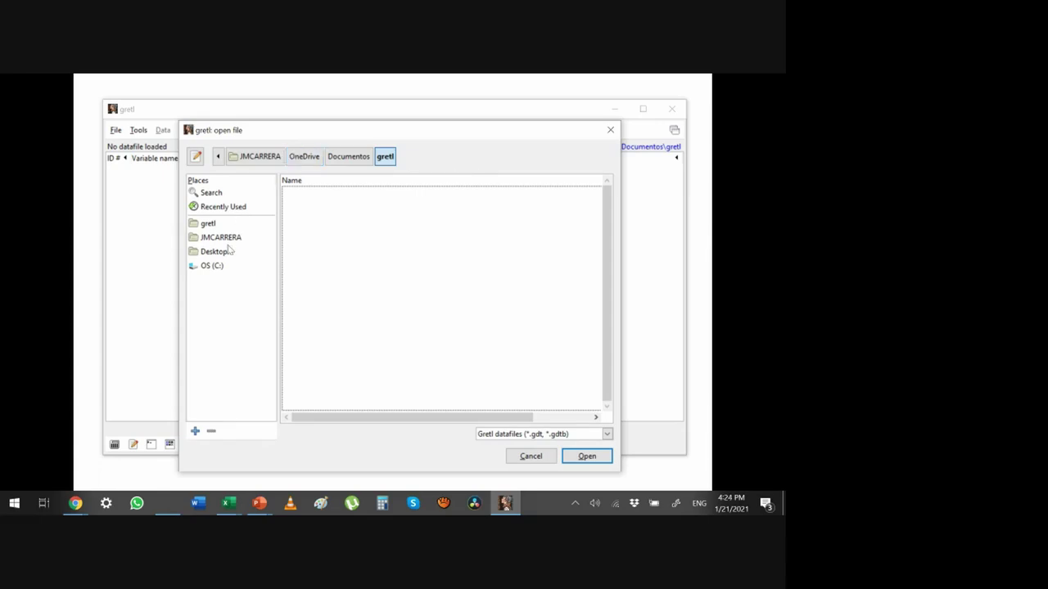
click(216, 251)
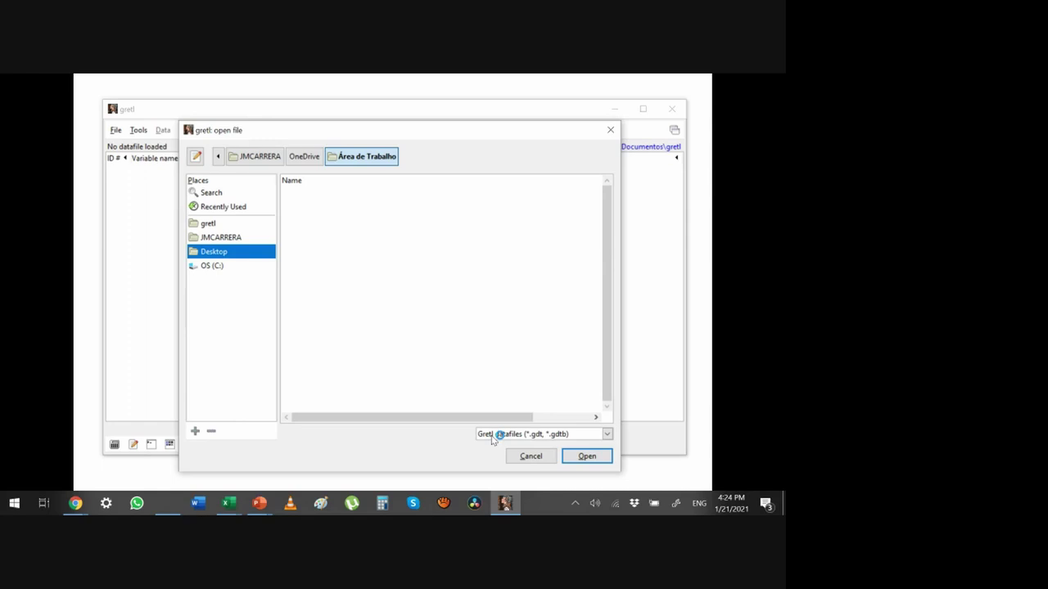
click(563, 436)
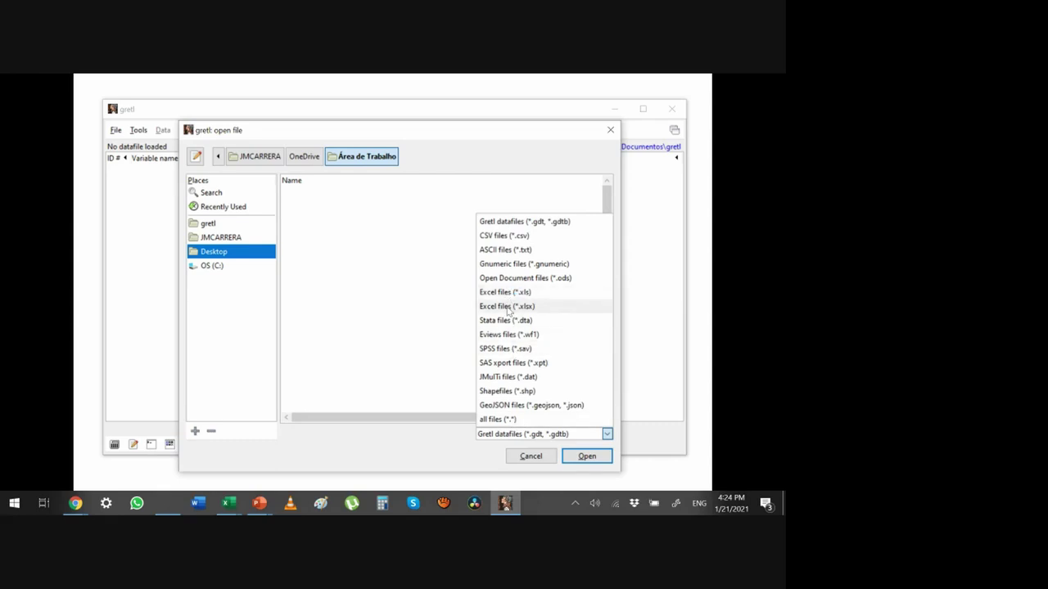
click(507, 421)
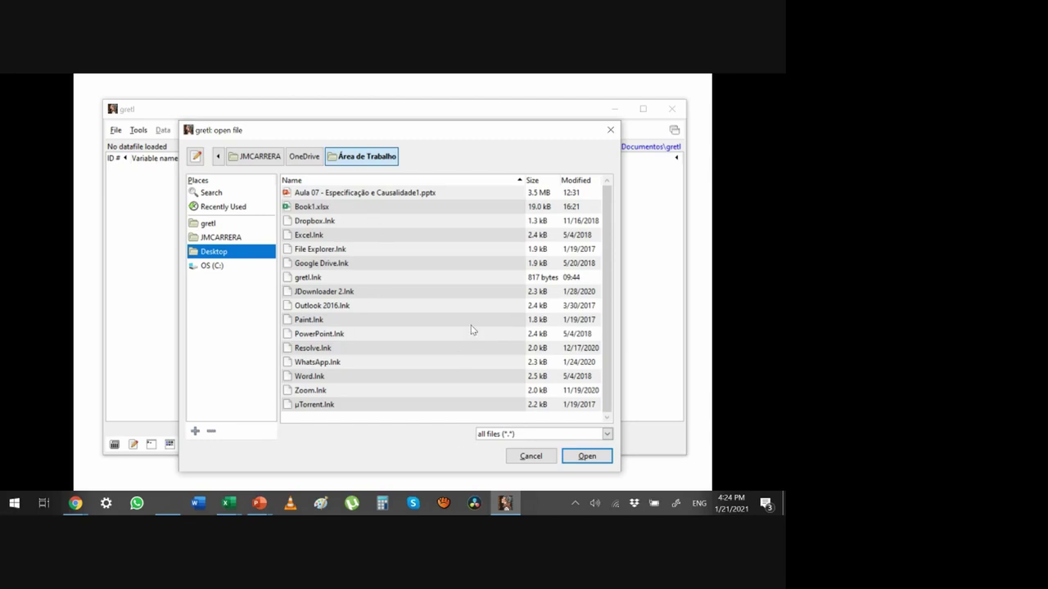
double_click(339, 208)
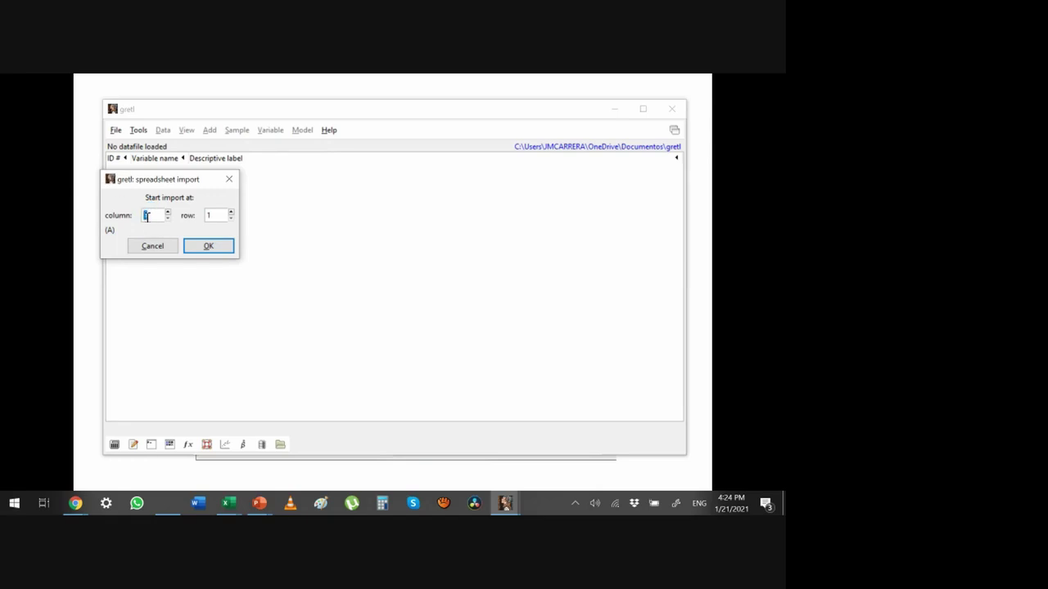
Step: Import the spreadsheet starting at column 1, row 1, and decline a time-series or panel interpretation of the data
click(207, 246)
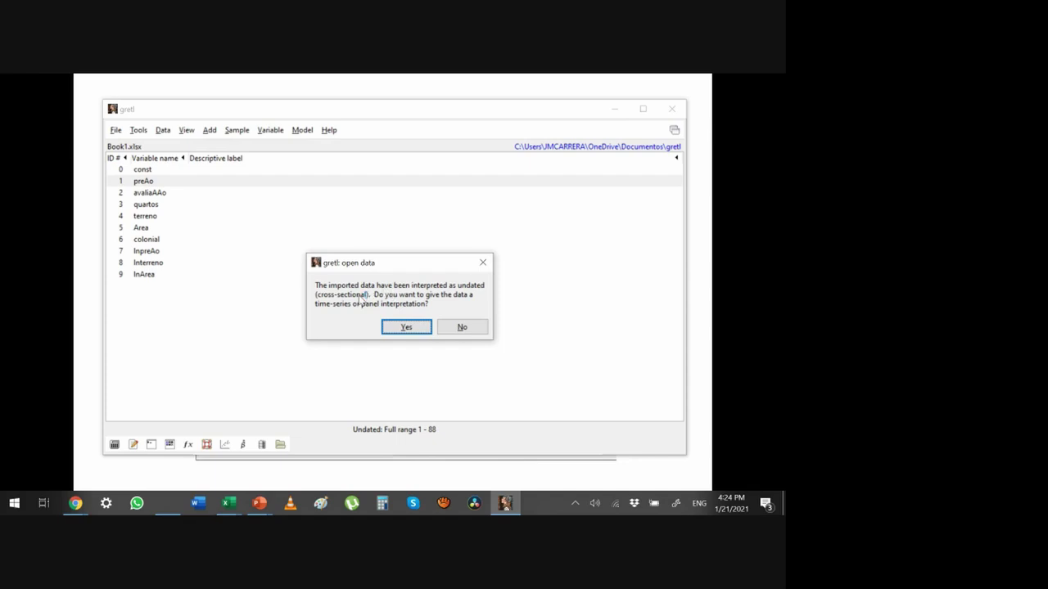
click(459, 328)
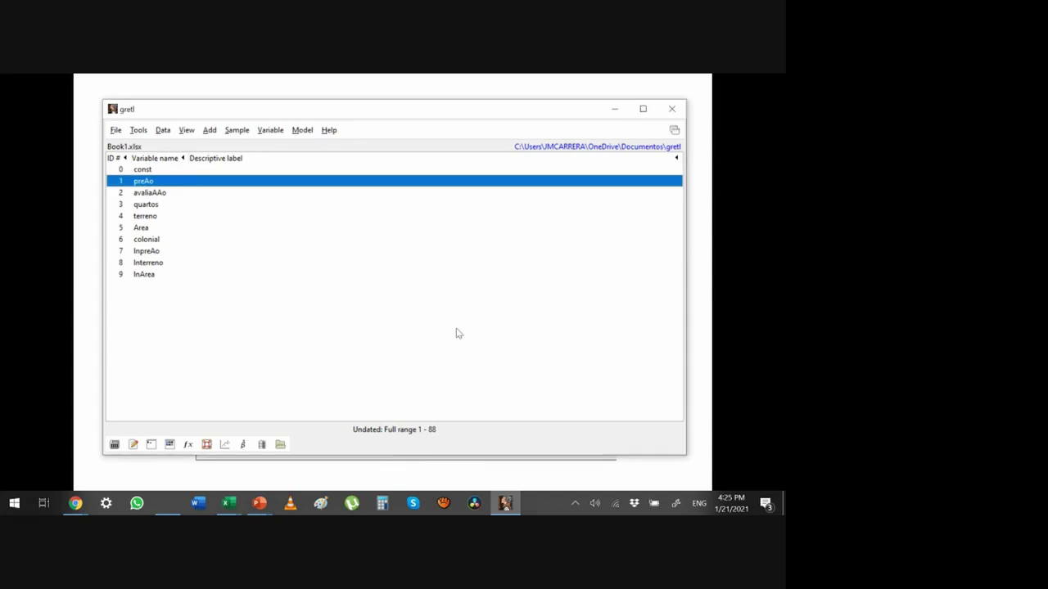
key(Down)
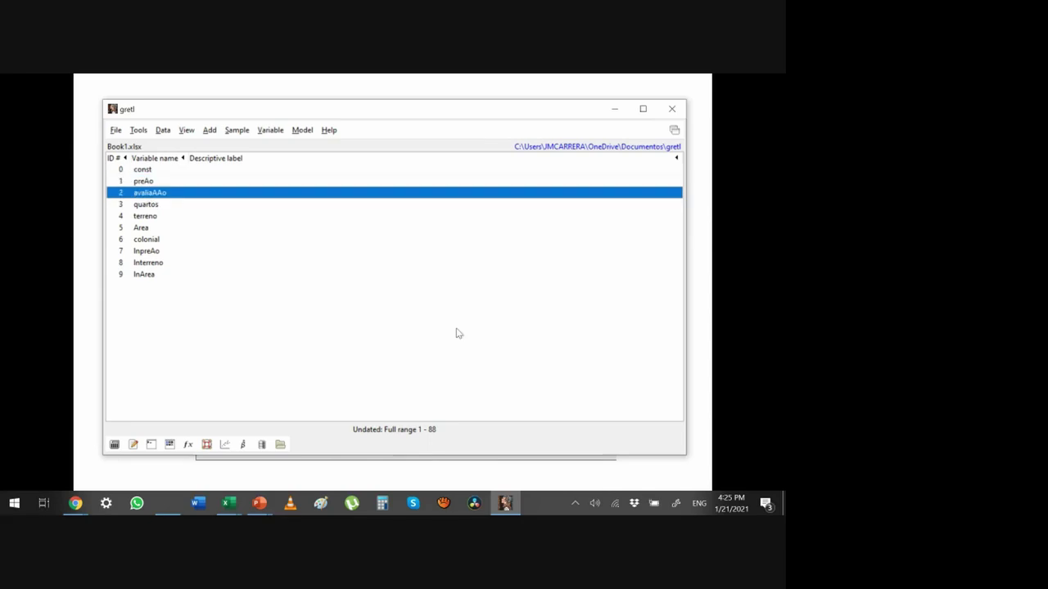
Step: Look through the imported variables in the list, from avaliaAAo down to lnArea
key(Down)
key(Down)
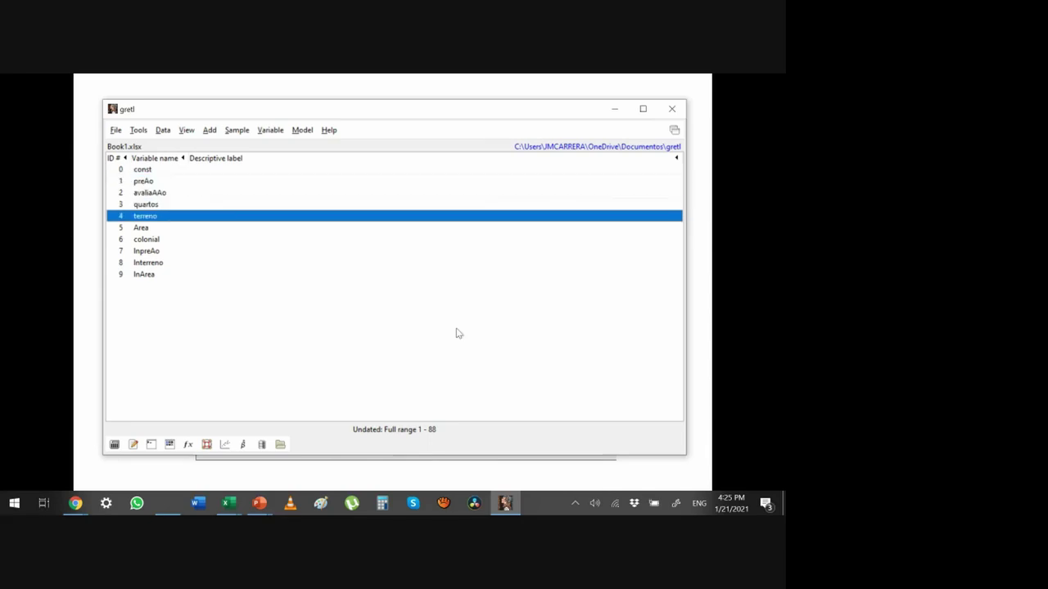
key(Down)
key(Down)
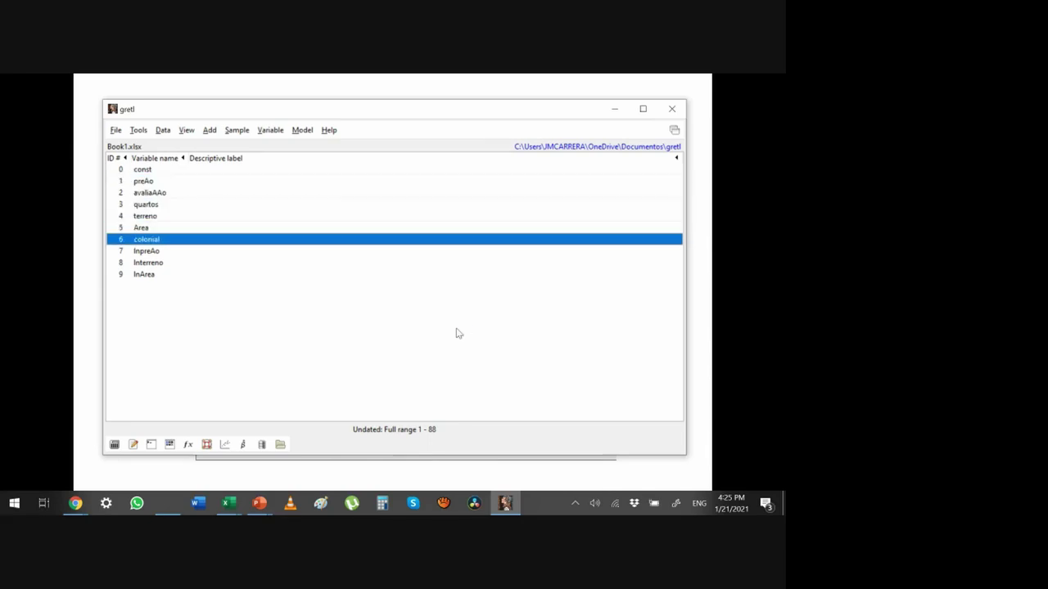
key(Down)
key(Down)
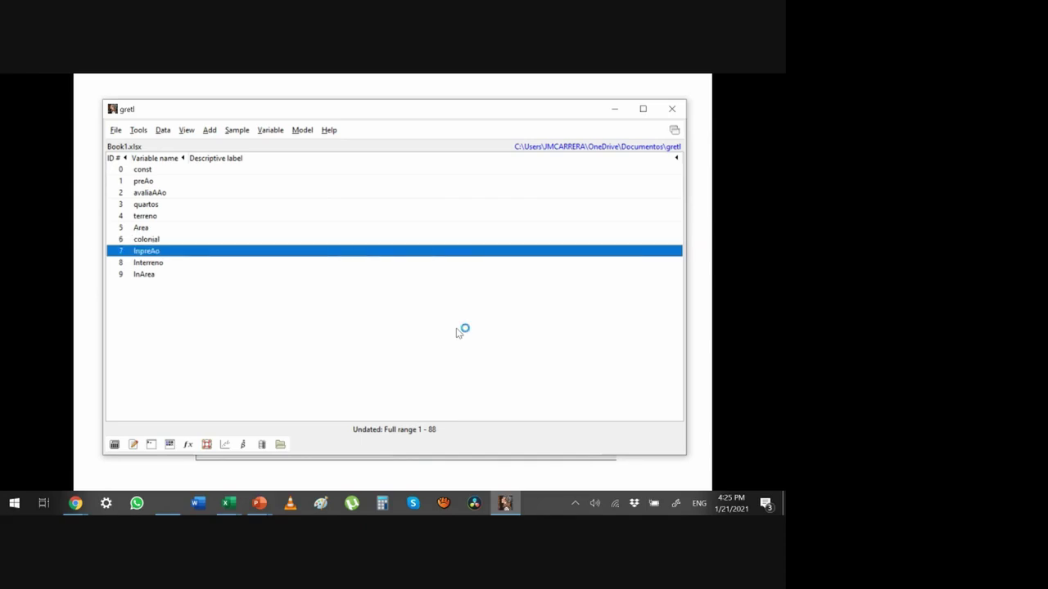
key(Down)
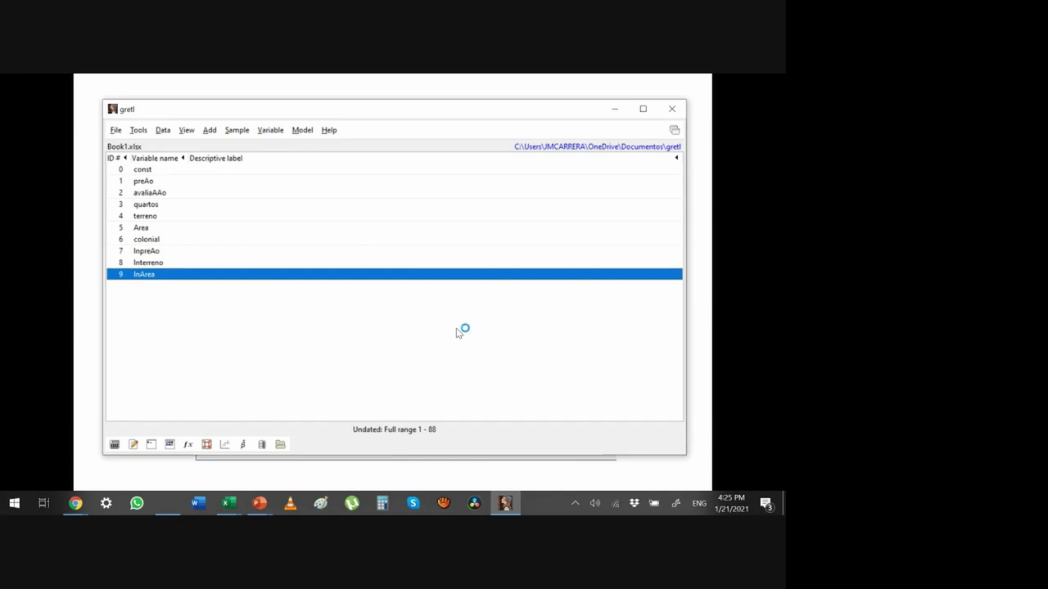
Step: Start an Ordinary Least Squares model specification and set preAo as the dependent variable
click(302, 131)
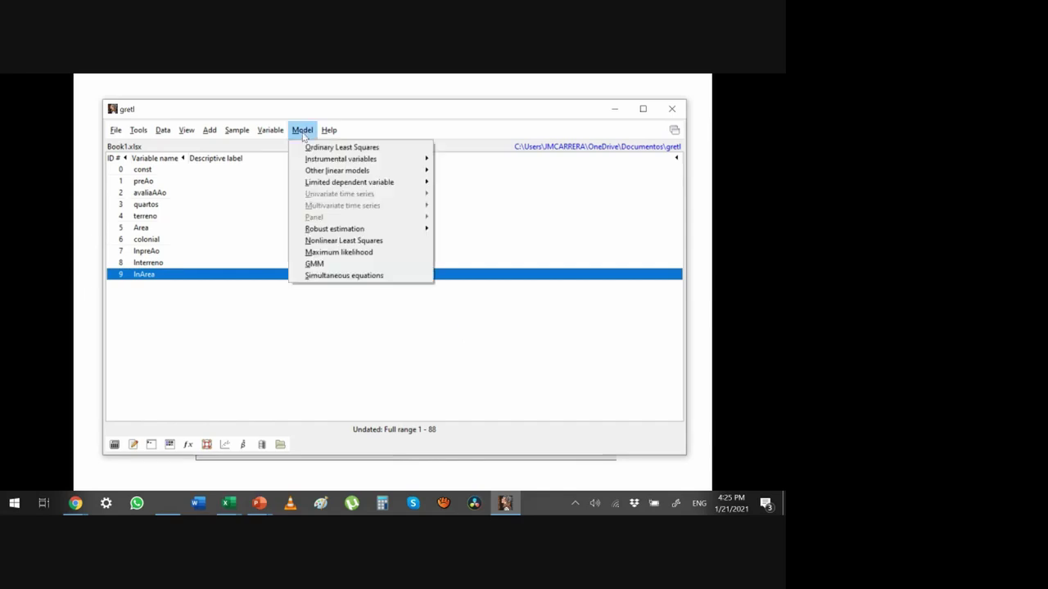
click(355, 153)
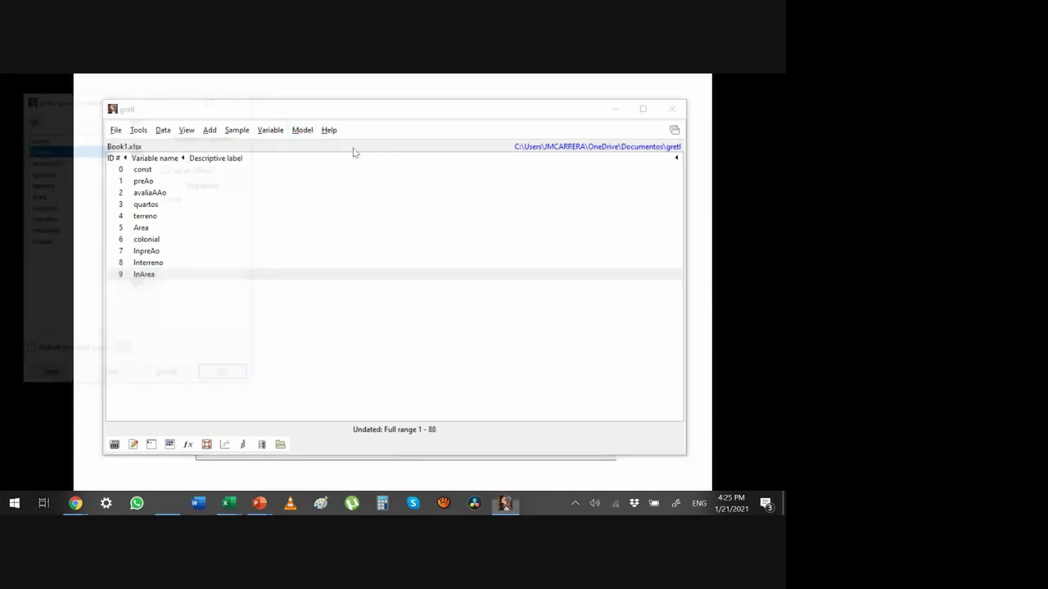
drag(152, 100, 467, 144)
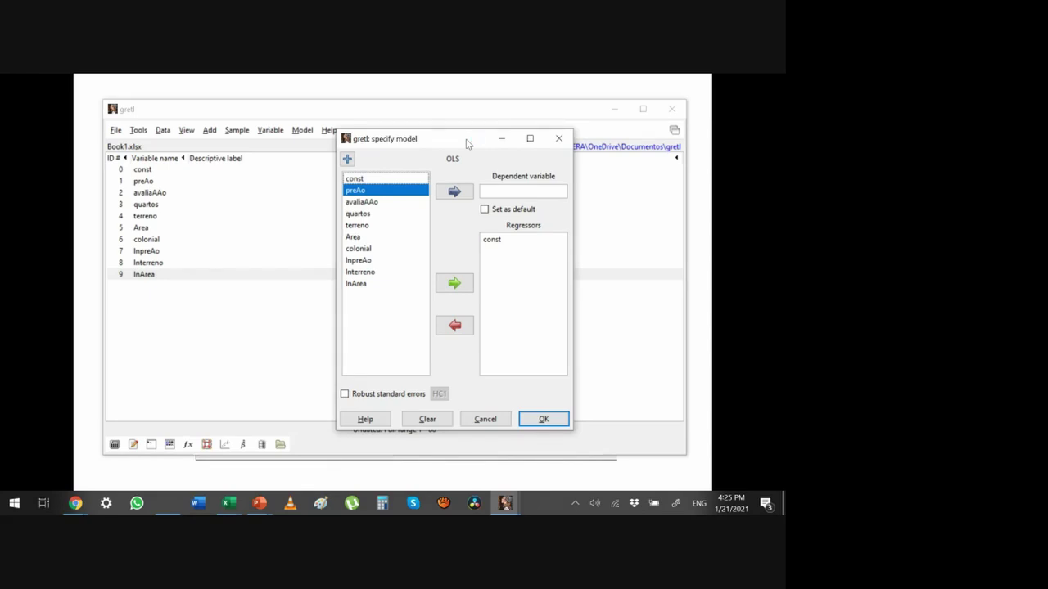
click(455, 191)
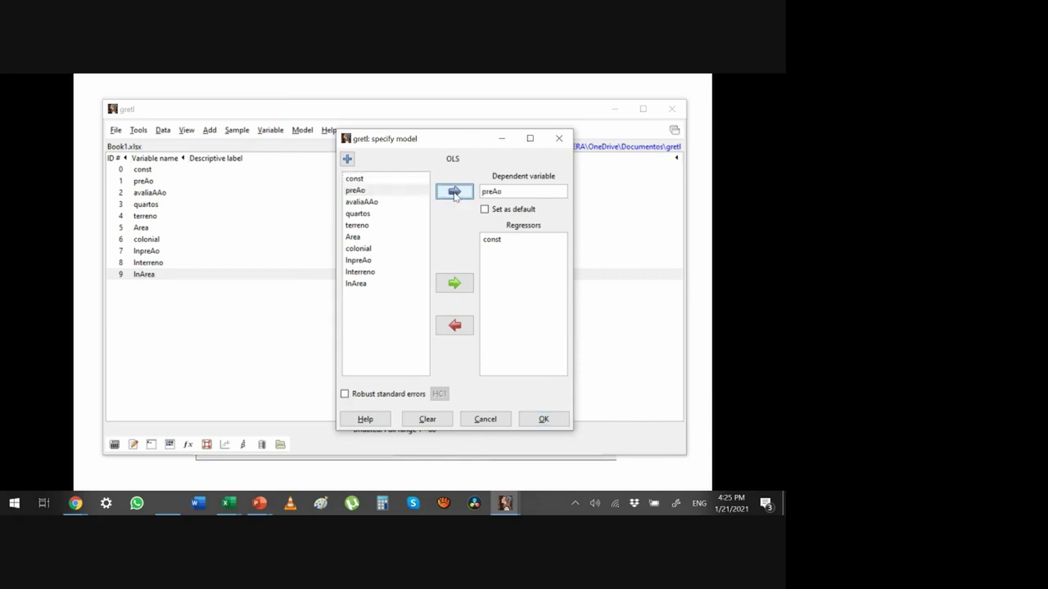
click(376, 225)
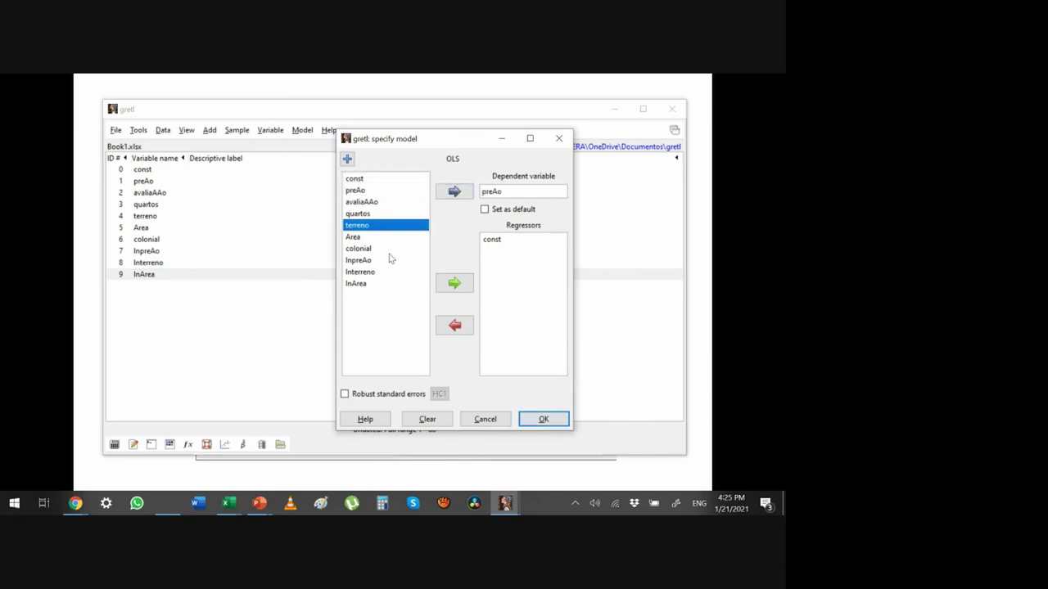
key(Up)
key(shift+Down)
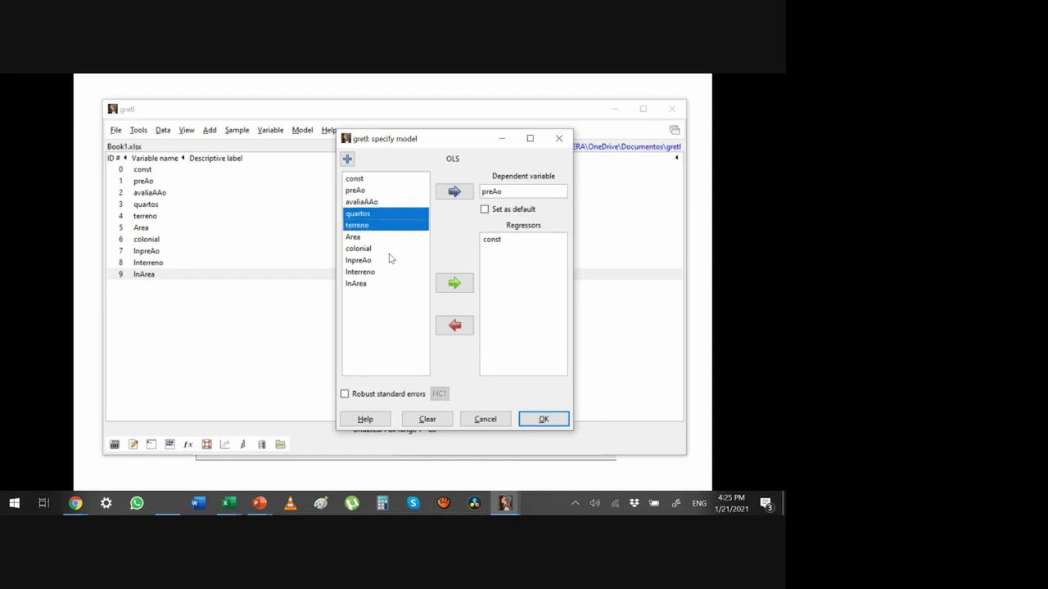
key(shift+Down)
key(Up)
key(Down)
key(Up)
key(Up)
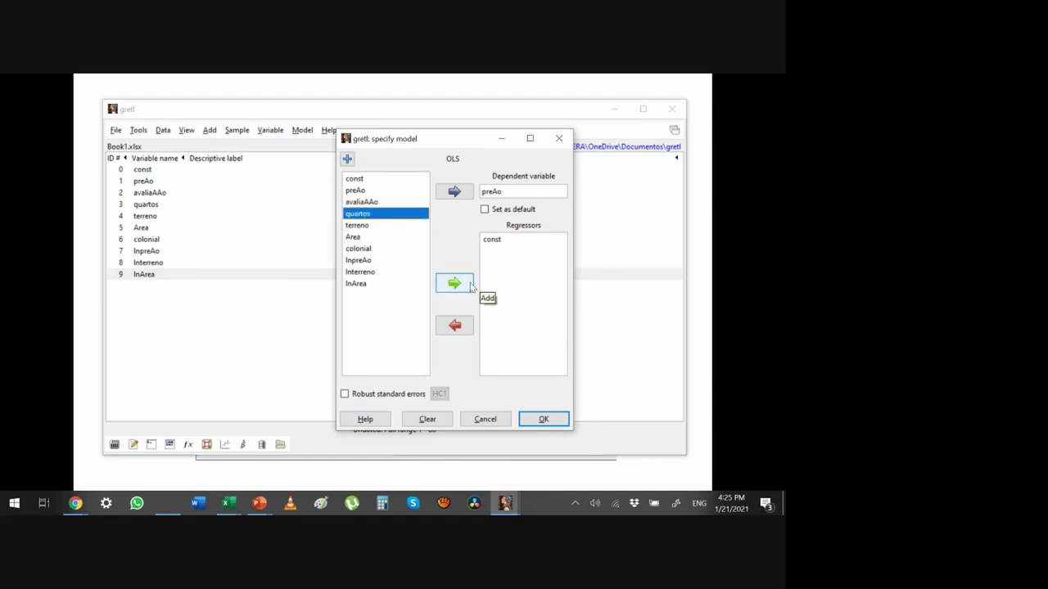
key(shift+Down)
key(shift+Down)
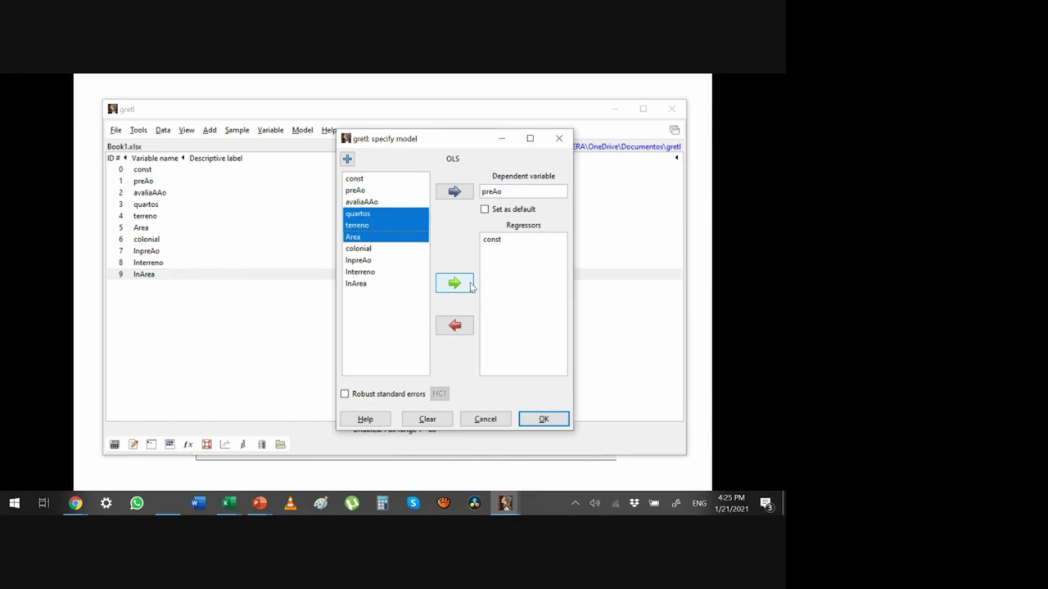
Step: Add quartos, terreno and Area as regressors alongside the constant and estimate the OLS model
click(402, 217)
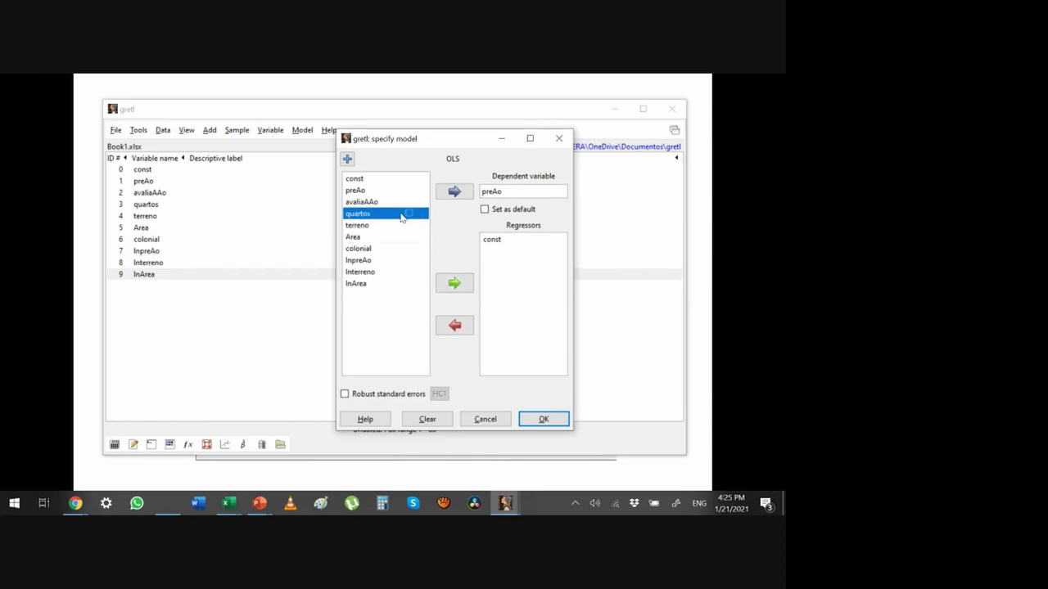
click(456, 284)
click(379, 229)
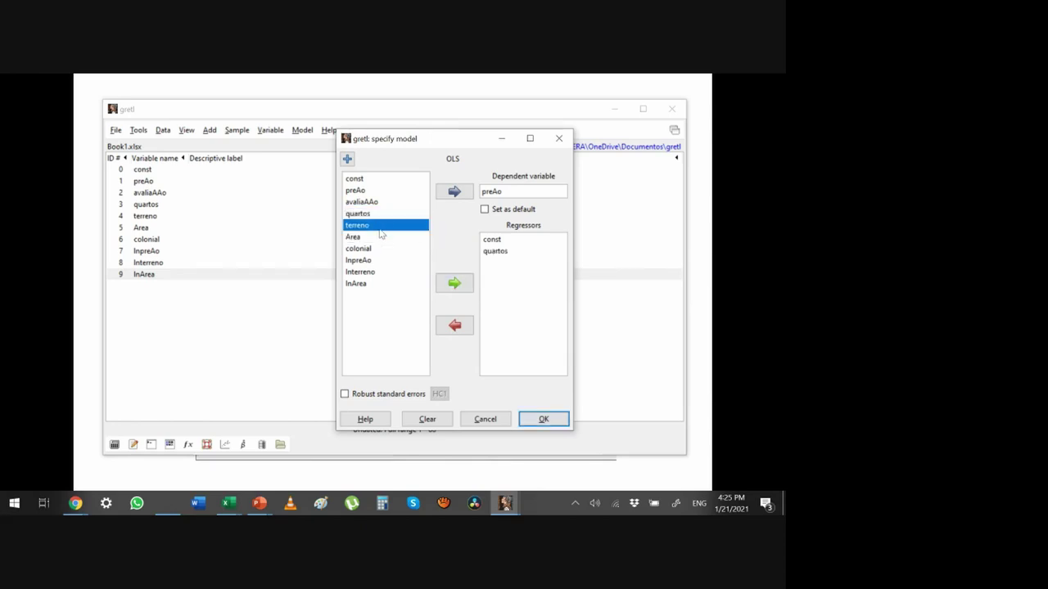
click(454, 284)
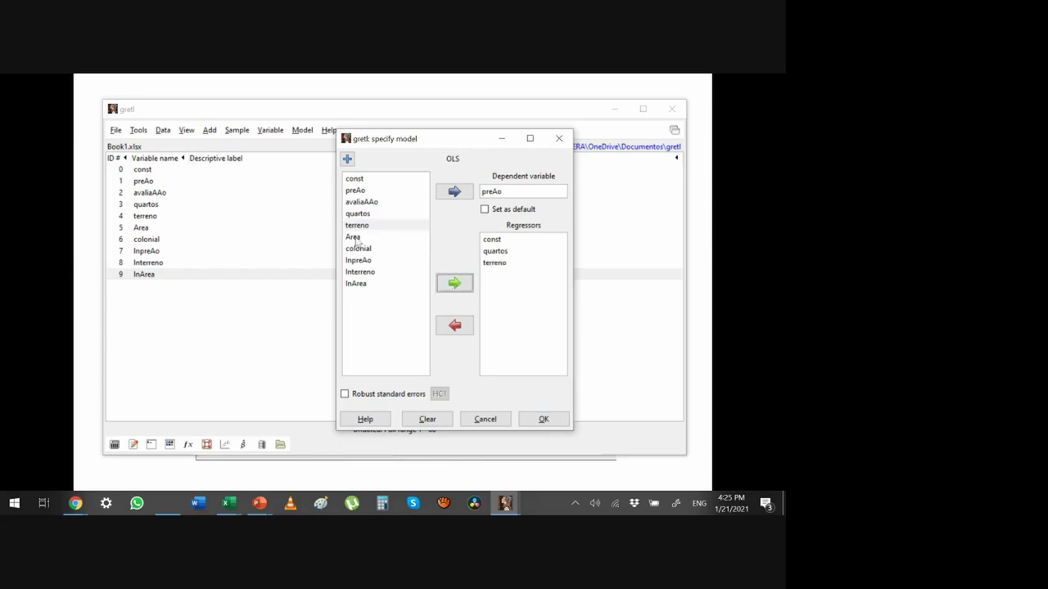
click(358, 237)
click(454, 283)
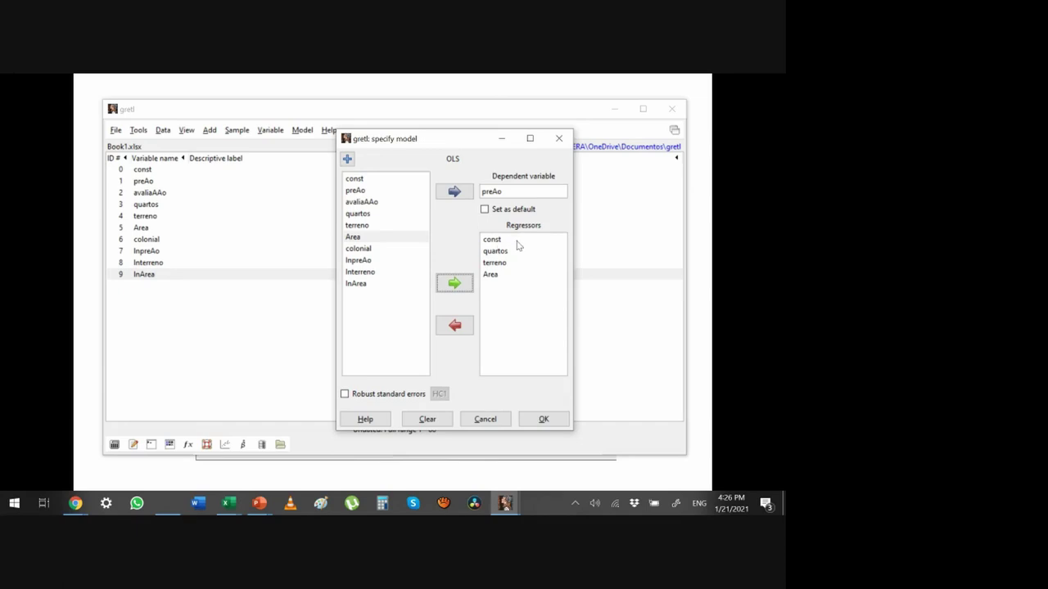
click(537, 420)
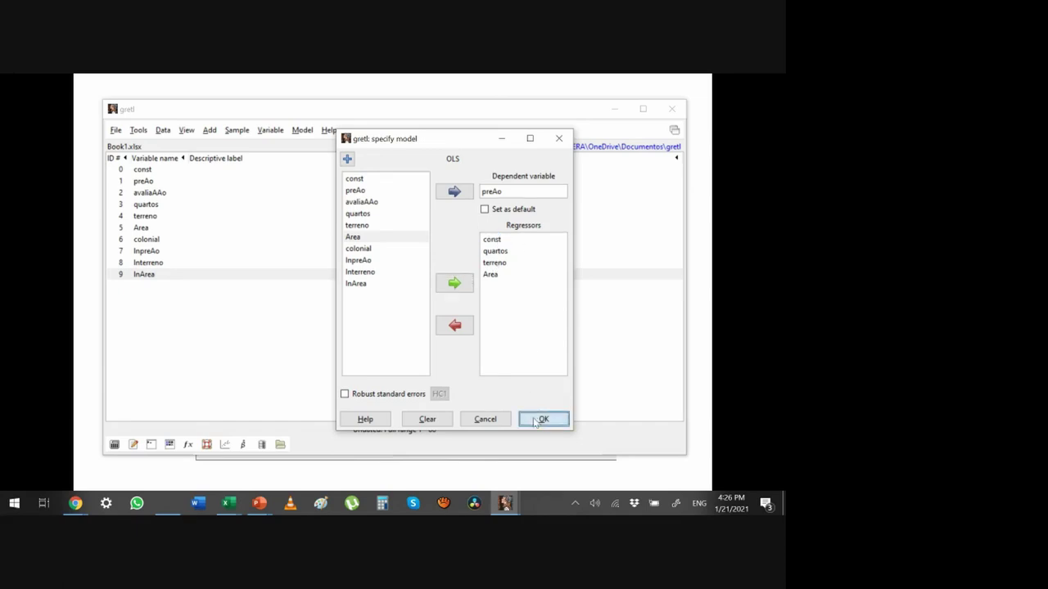
Step: Move the model results window over the main gretl window and resize it to fit the whole regression output
drag(242, 124, 427, 167)
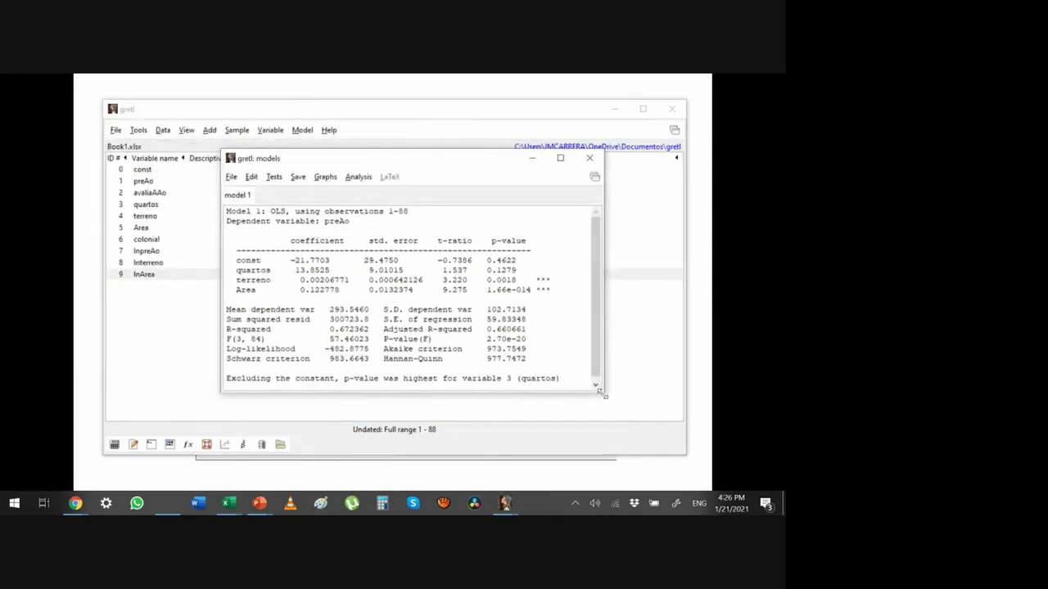
drag(603, 396, 672, 423)
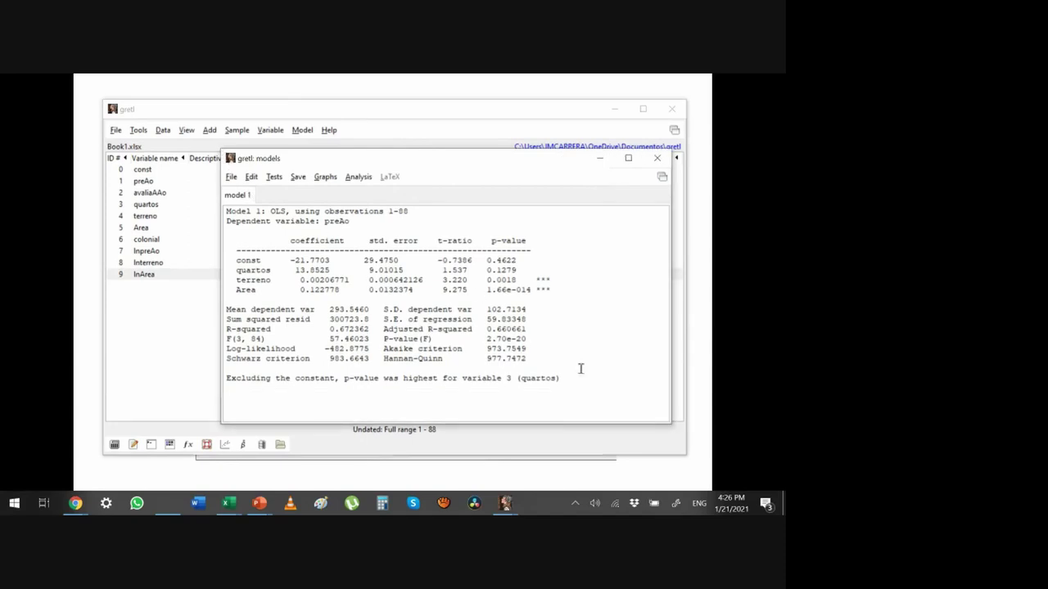
drag(671, 424, 596, 399)
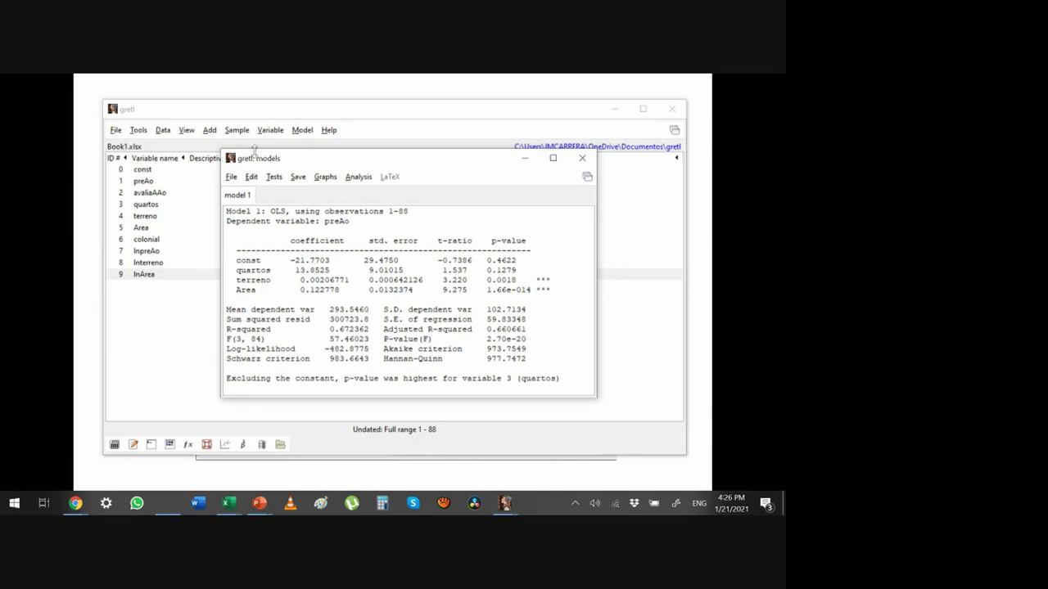
Step: Run Ramsey's RESET specification test on the estimated model using squares and cubes
click(274, 178)
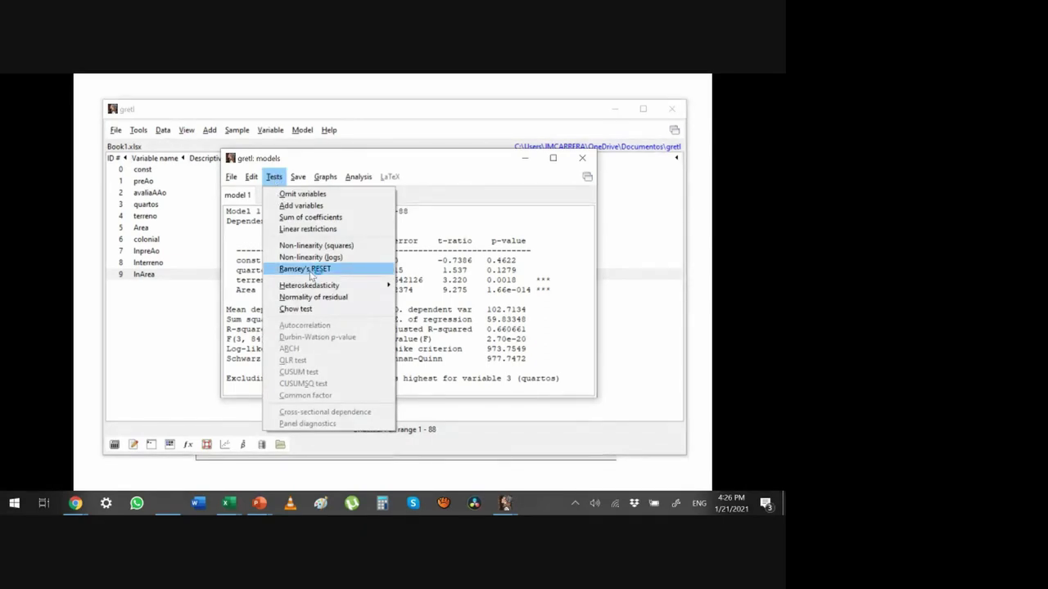
click(311, 272)
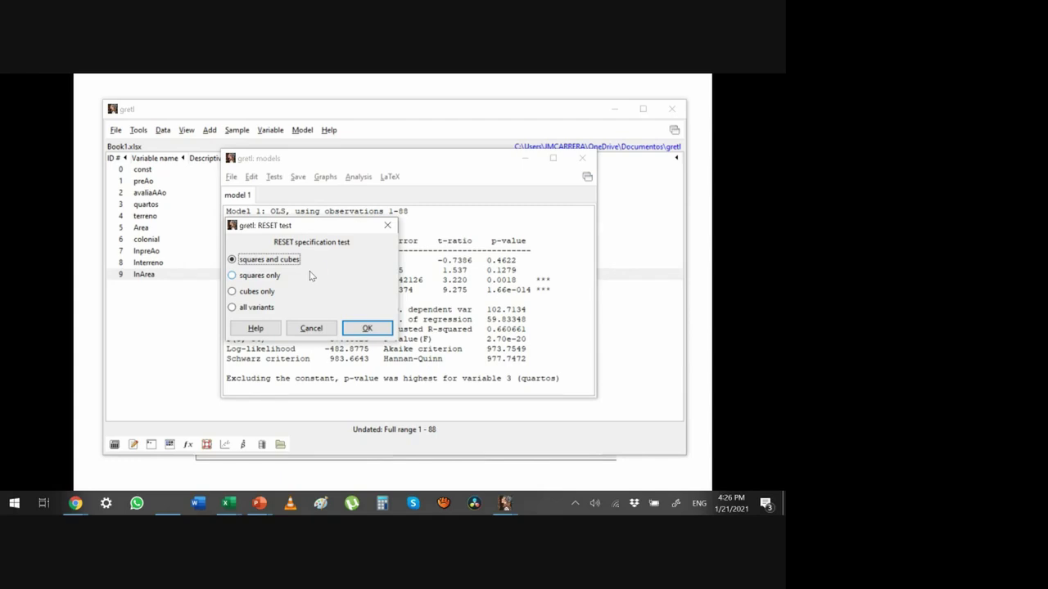
click(367, 331)
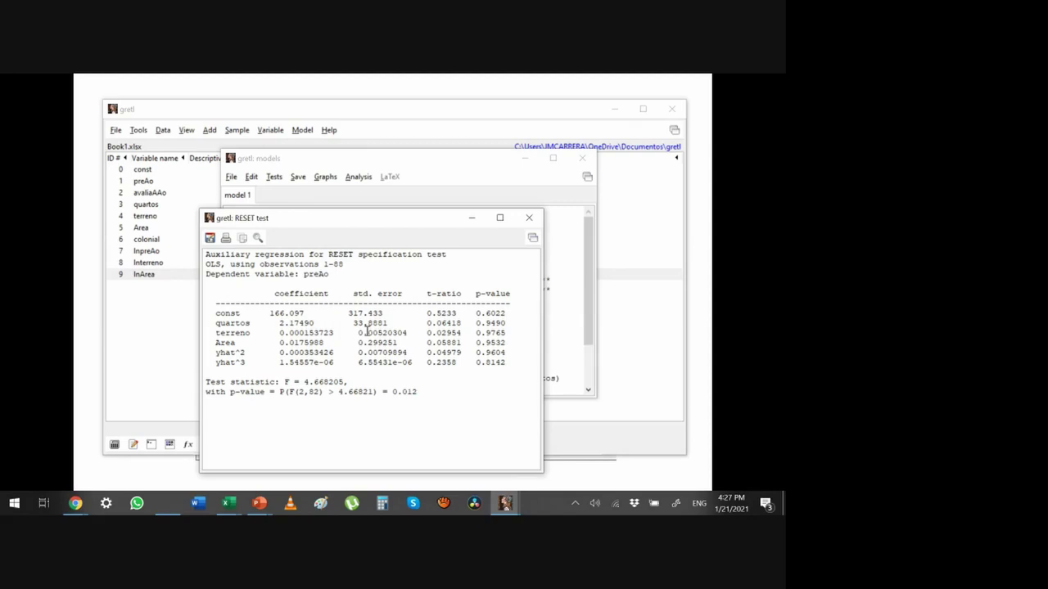
Step: Examine the test statistic and p-value lines in the RESET test output
drag(205, 382, 357, 384)
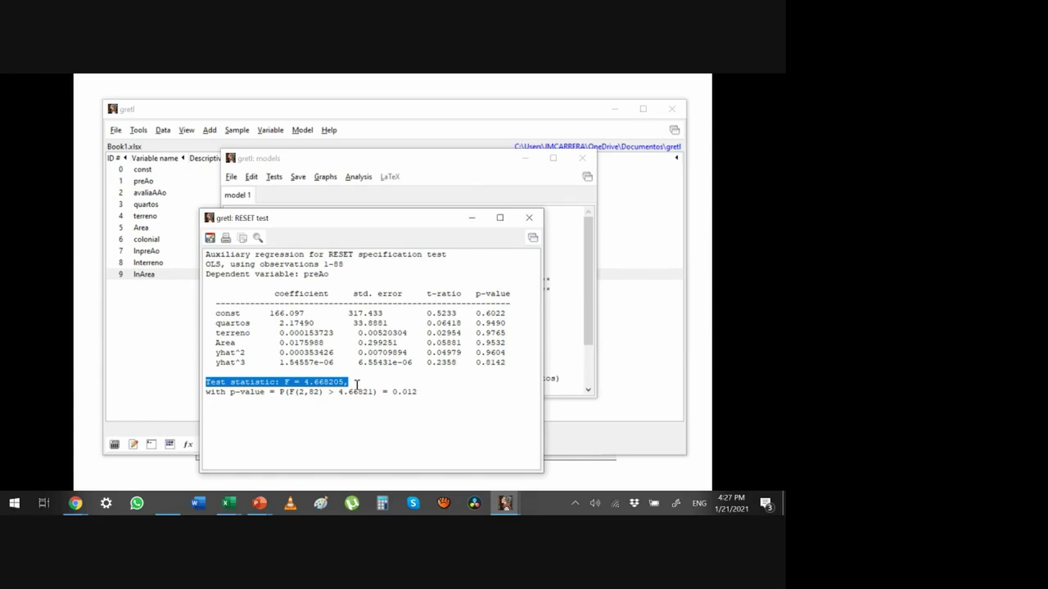
click(210, 393)
mouse_move(210, 392)
mouse_down()
mouse_move(535, 379)
mouse_move(257, 392)
mouse_move(204, 379)
mouse_up()
click(421, 391)
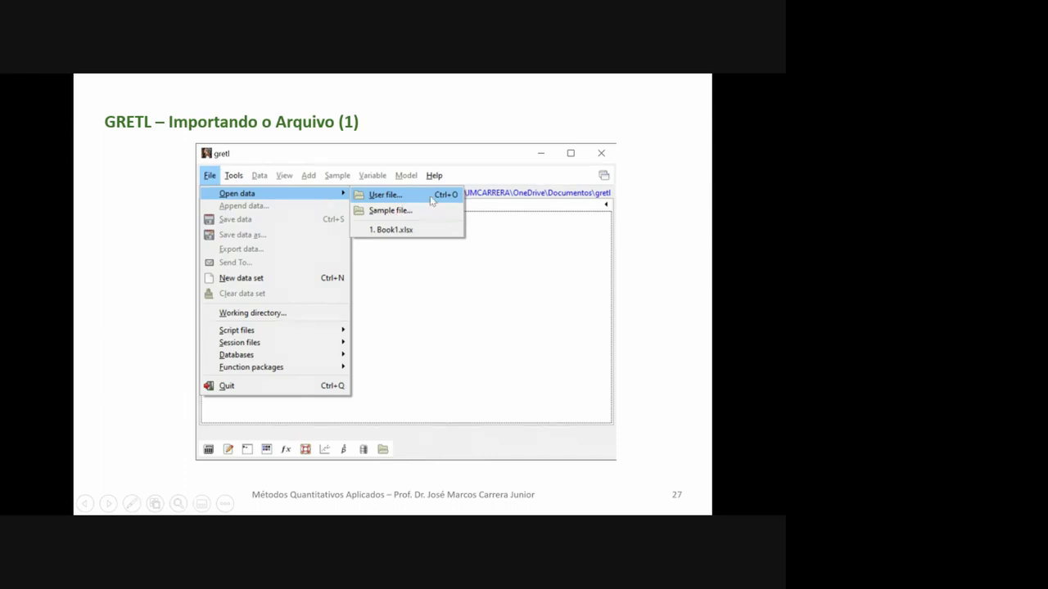
key(Right)
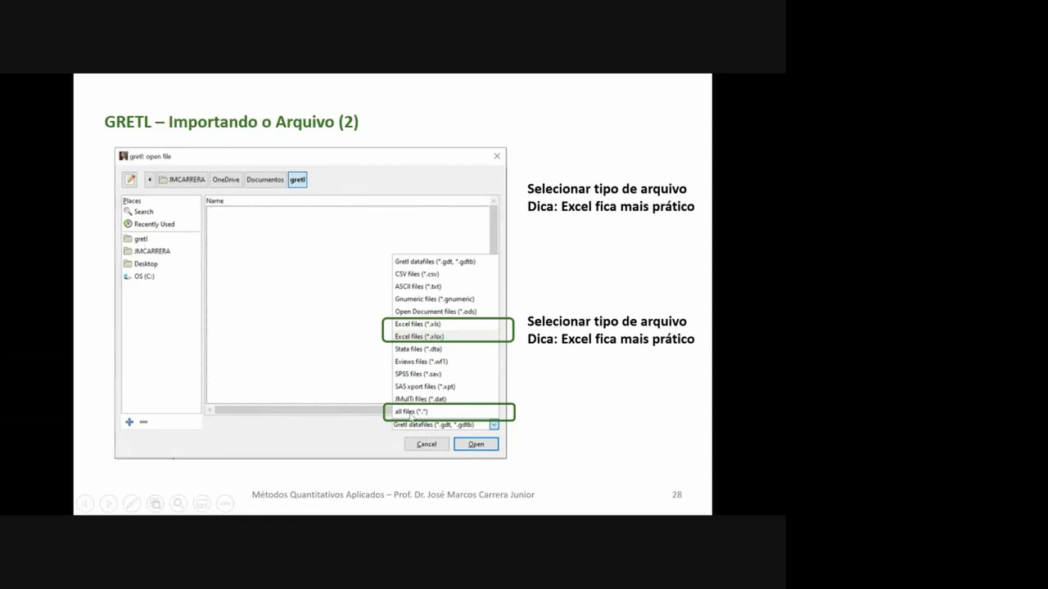
click(284, 235)
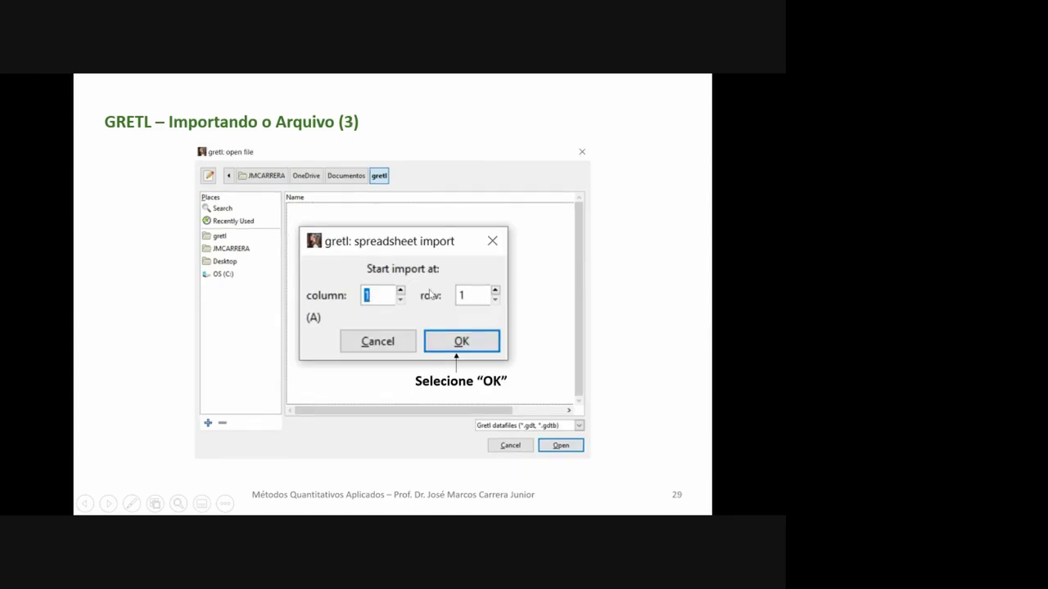
click(562, 426)
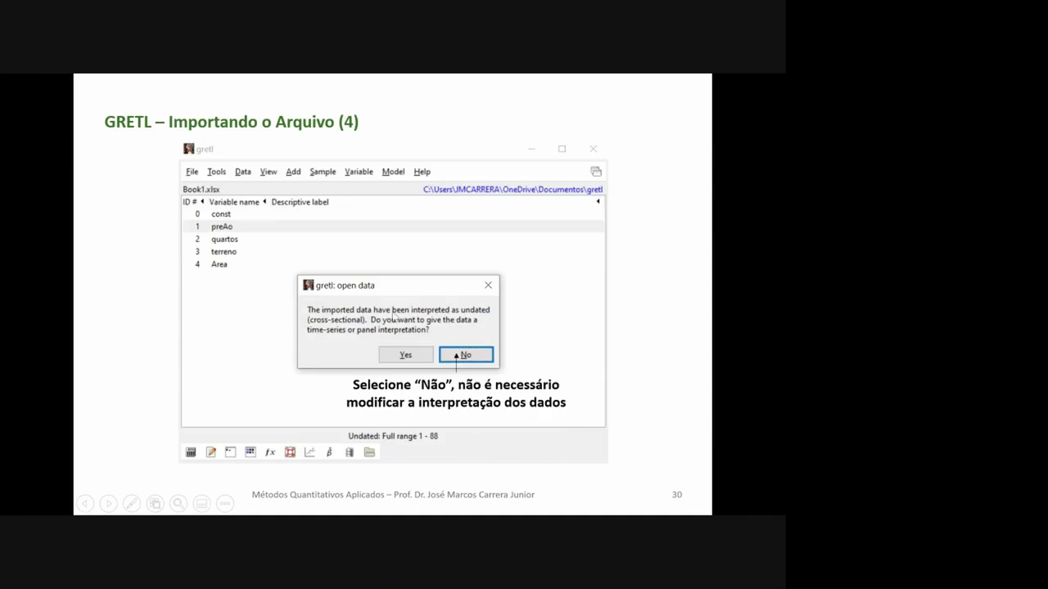
click(410, 339)
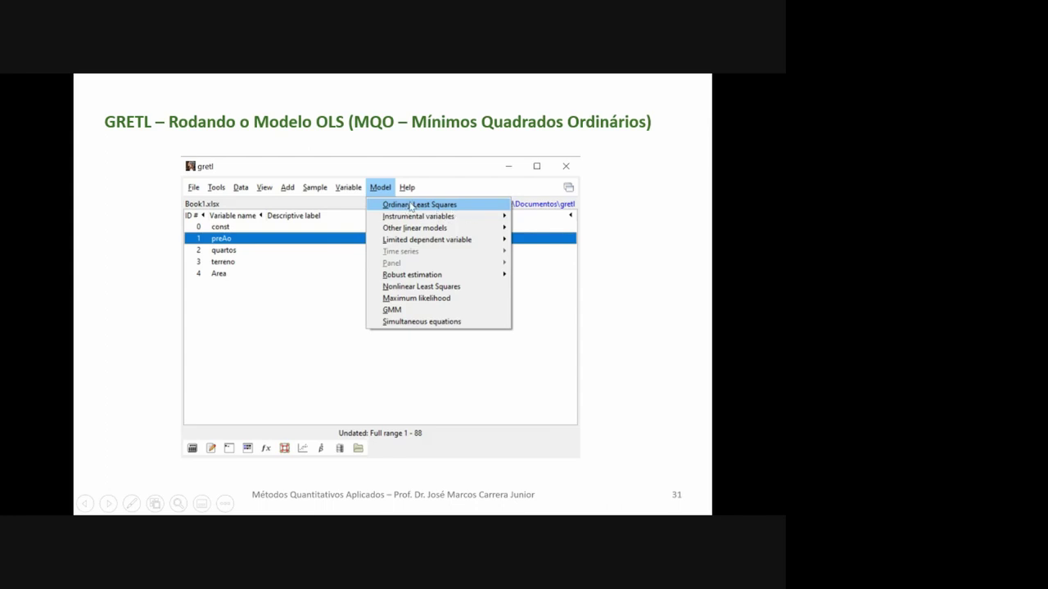
click(458, 216)
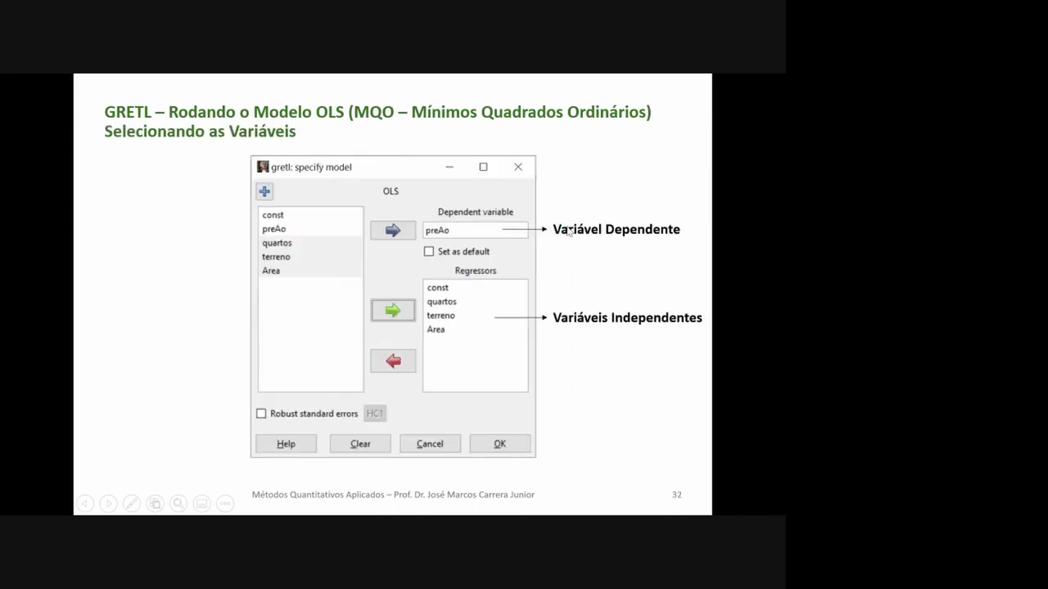
click(494, 354)
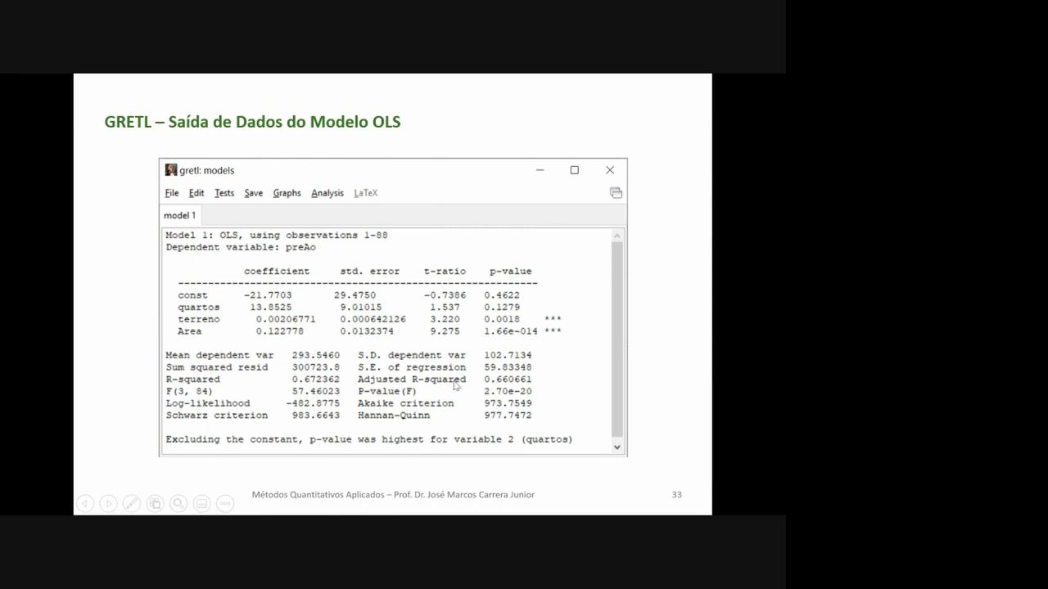
click(542, 362)
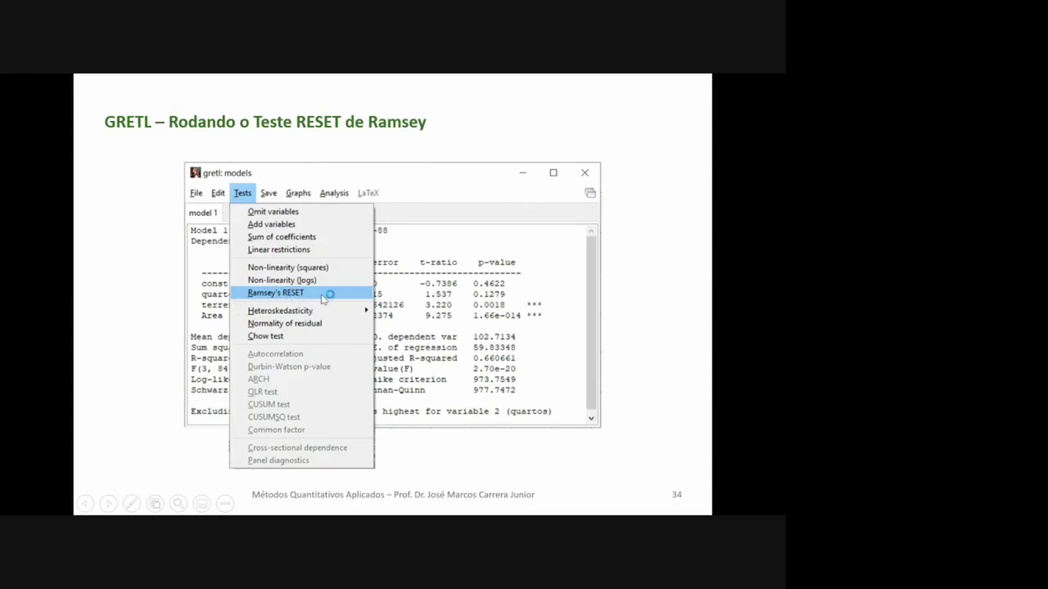
click(405, 261)
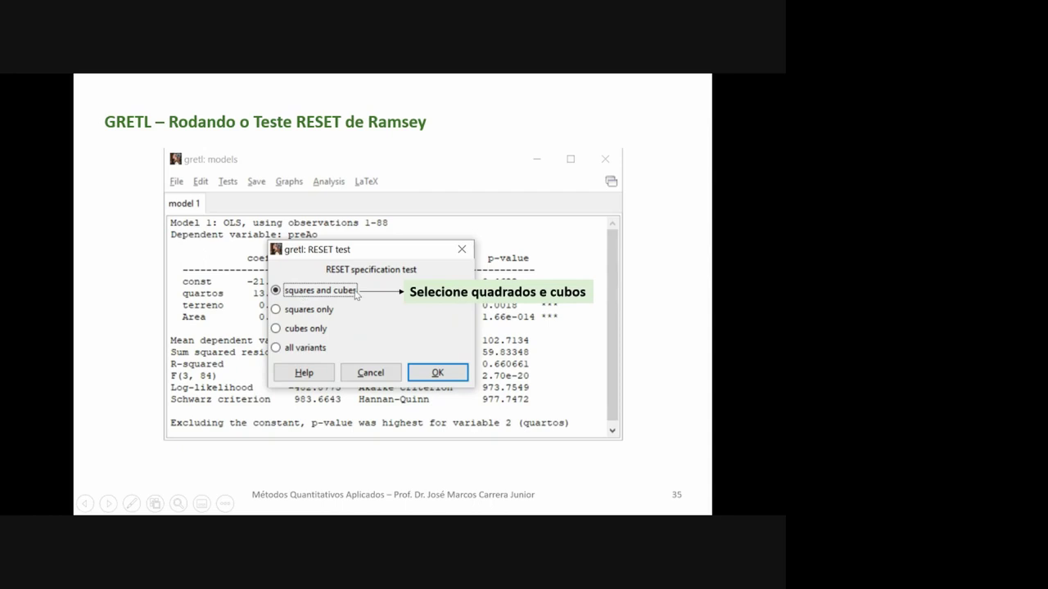
click(411, 323)
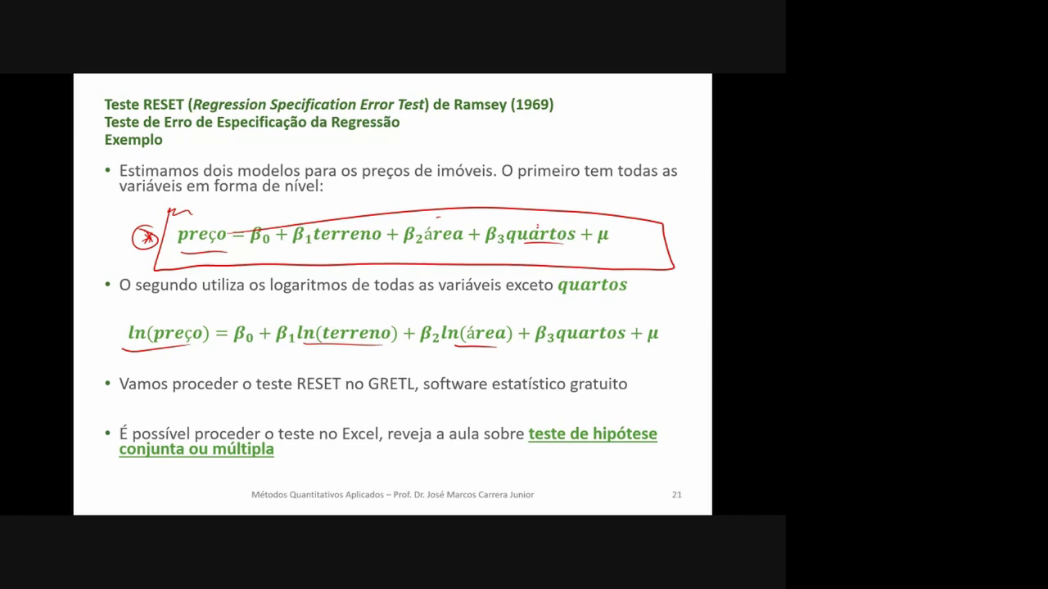
drag(609, 244, 647, 254)
mouse_move(116, 330)
mouse_down()
mouse_move(146, 370)
mouse_move(501, 369)
mouse_move(680, 296)
mouse_move(177, 289)
mouse_move(110, 301)
mouse_up()
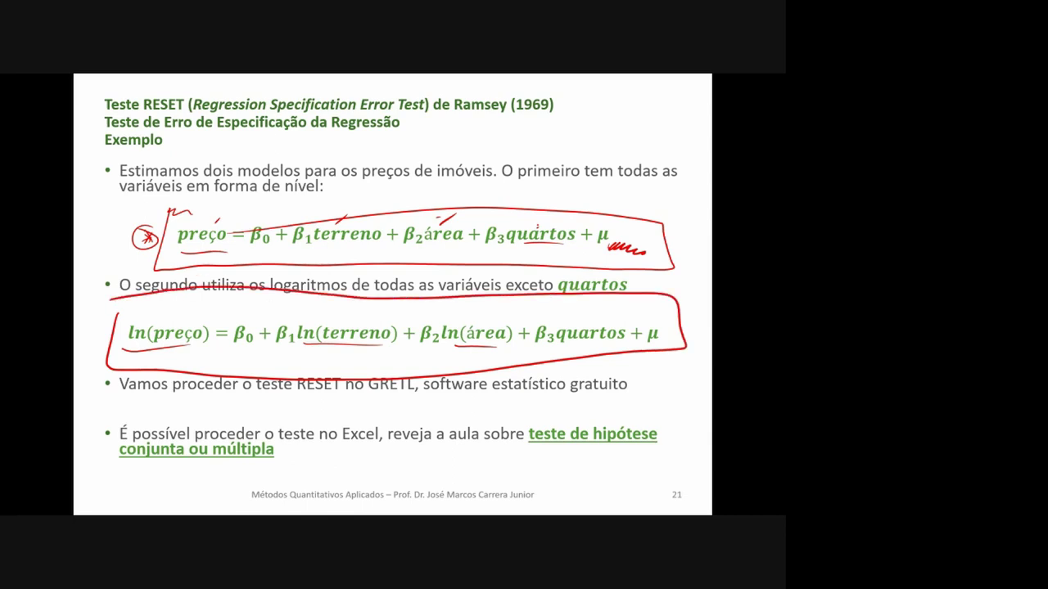
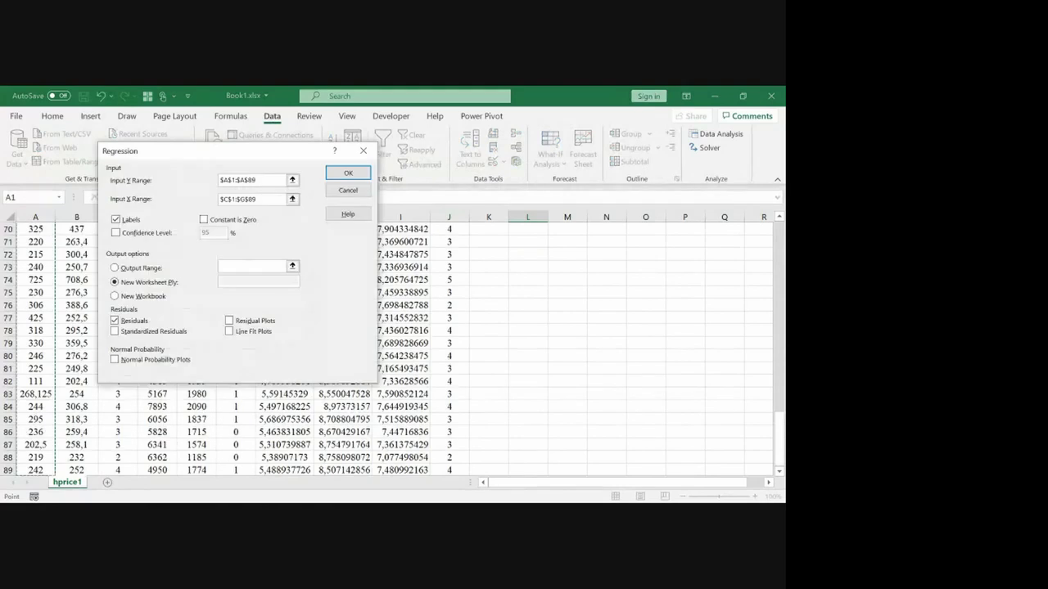
Step: Set the regression's X input range to $H$1:$J$89, covering ln(terreno), ln(área) and quartos
click(292, 199)
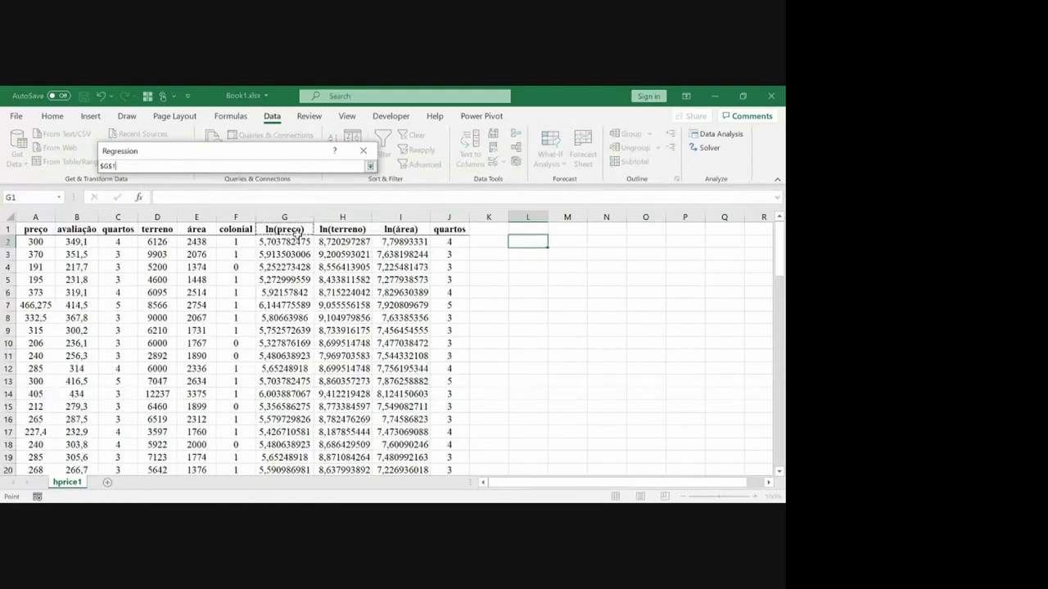
drag(287, 230, 296, 235)
key(ctrl+shift+Down)
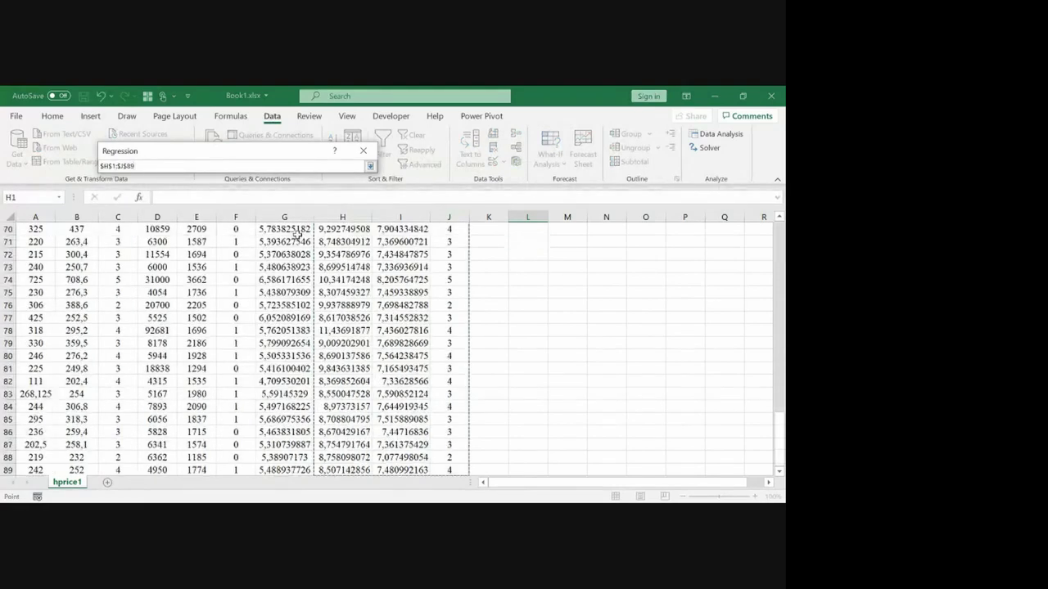
key(Return)
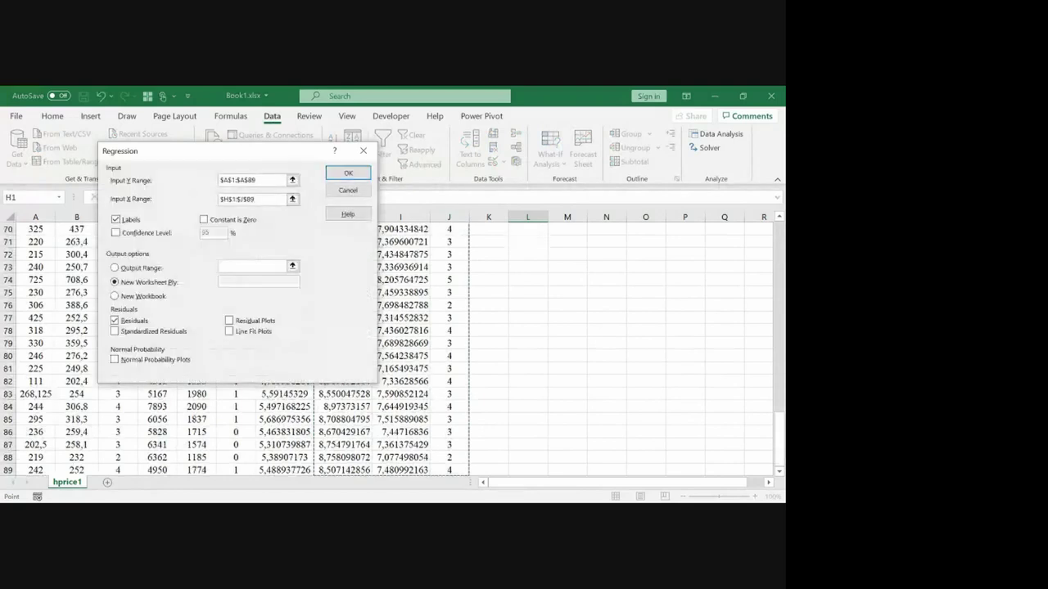
Step: Send the regression output to cell M1 on the same sheet and run the regression with residuals
click(115, 267)
click(293, 267)
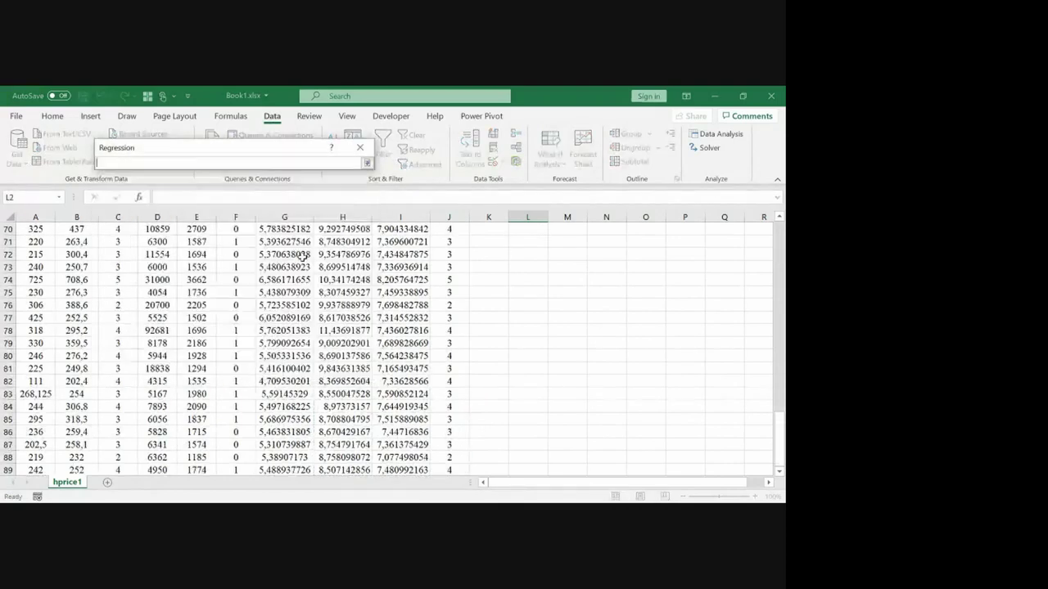
click(513, 236)
key(ctrl+Up)
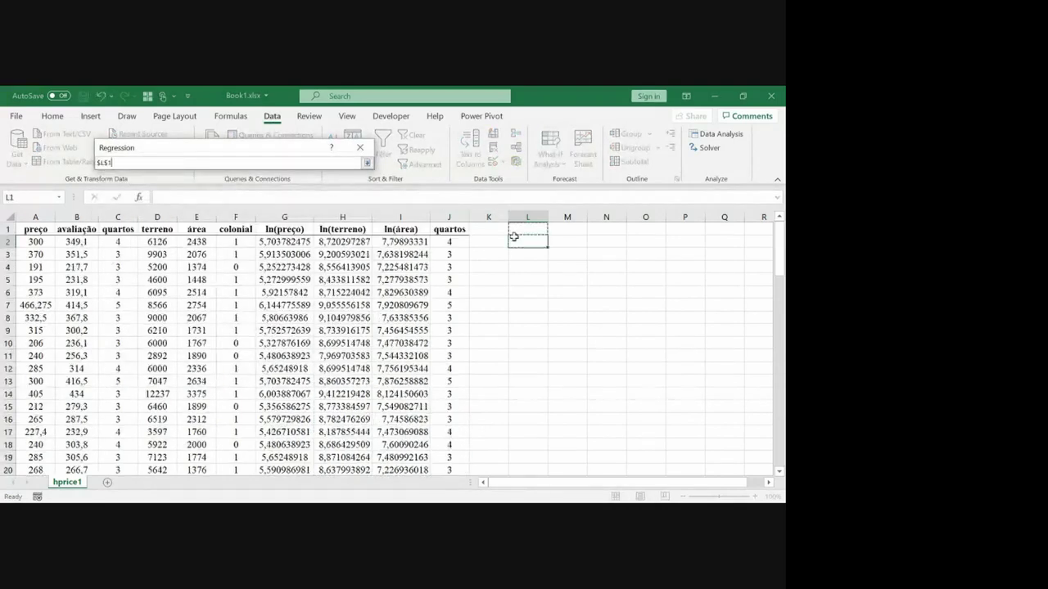
key(Right)
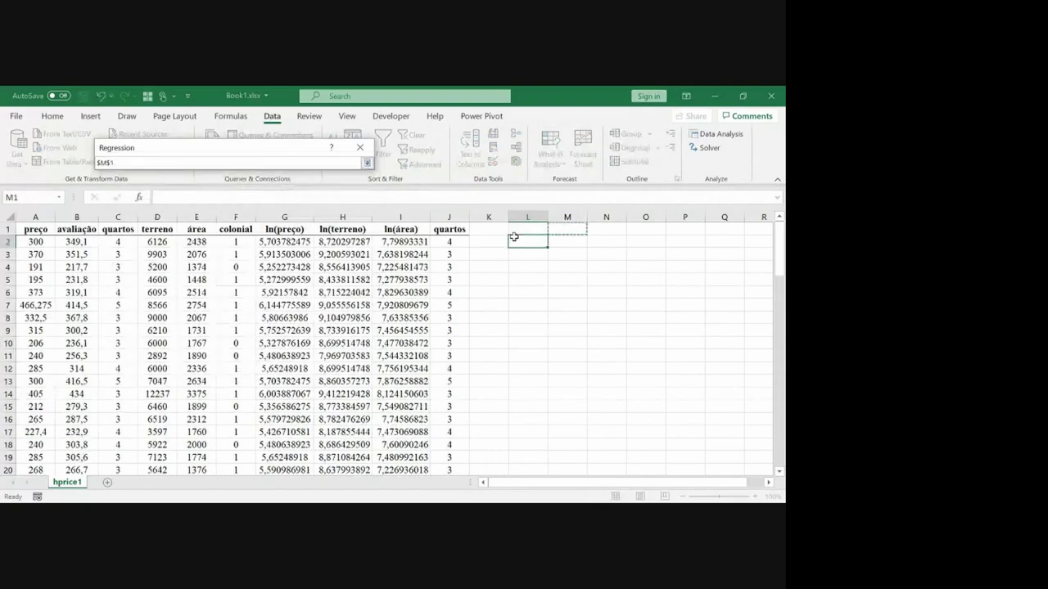
key(Return)
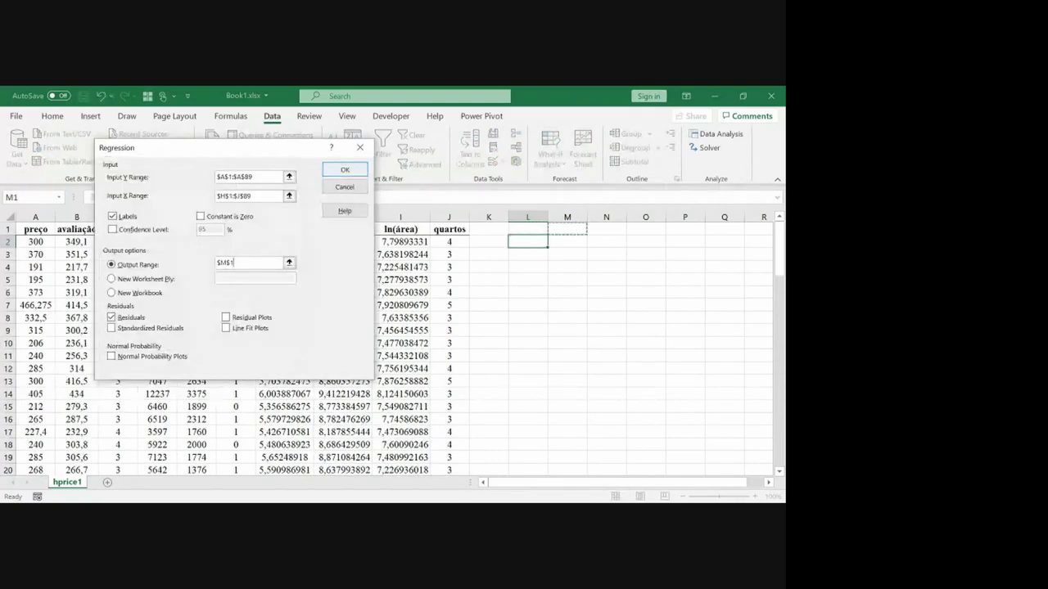
click(336, 169)
Step: Autofit columns M to O so the residual output's headings and values fit
key(Down)
key(Down)
key(Down)
key(Down)
key(Down)
key(Down)
key(Down)
key(Down)
key(Down)
key(Down)
key(Down)
key(Down)
key(Down)
key(Down)
key(Down)
key(Down)
key(Down)
key(Down)
key(Down)
key(Down)
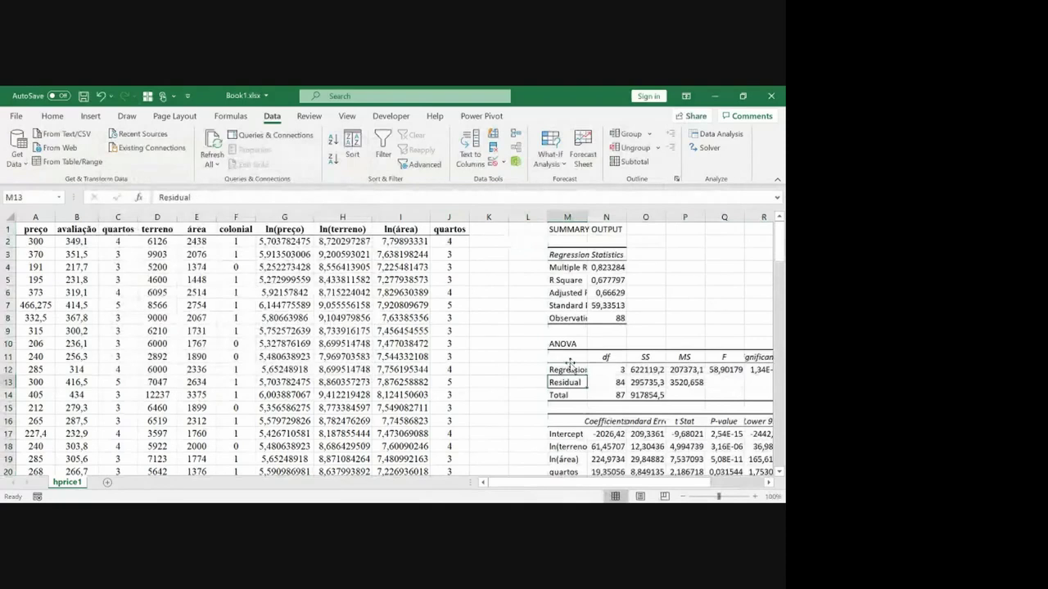
scroll(570, 363, down, 2)
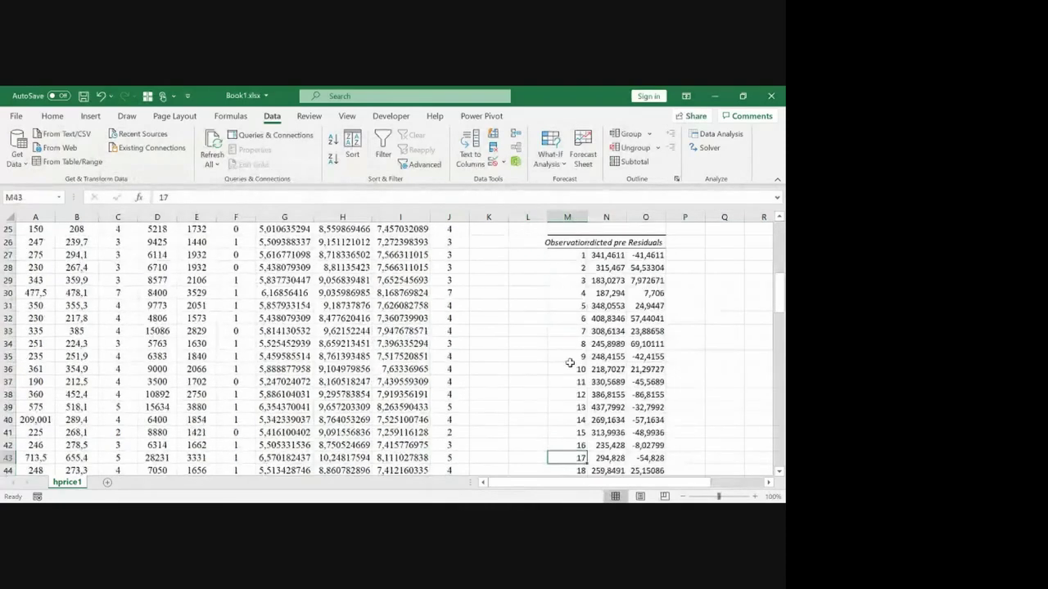
key(ctrl+Up)
key(Right)
click(568, 234)
key(ctrl+shift+Down)
key(ctrl+shift+Down)
key(shift+Right)
key(shift+Right)
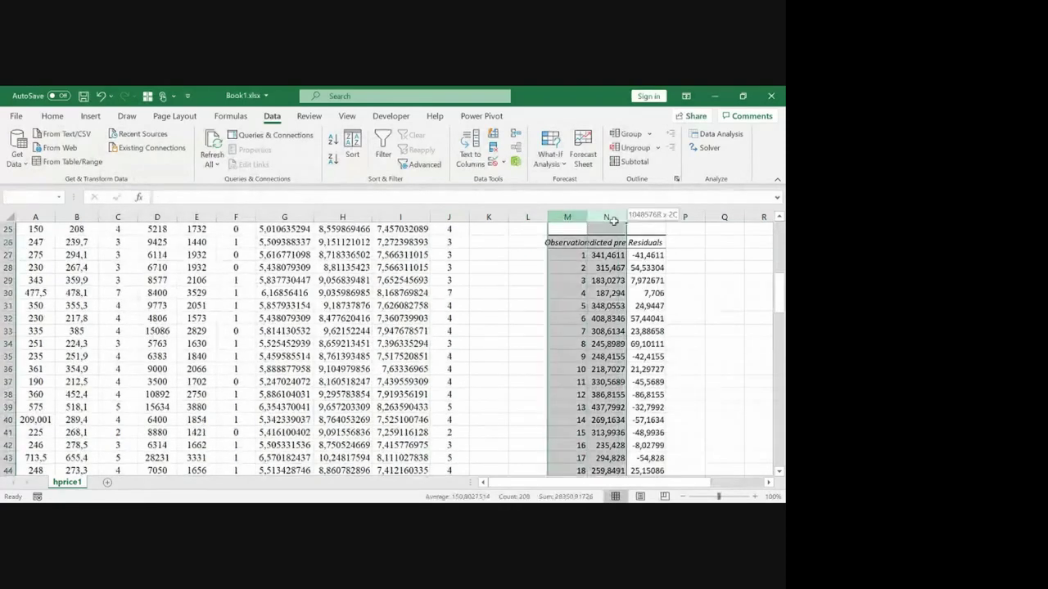
double_click(628, 218)
Step: Label the predicted price column of the residual output "Modelo 2 (ln)" in cell N25
click(646, 231)
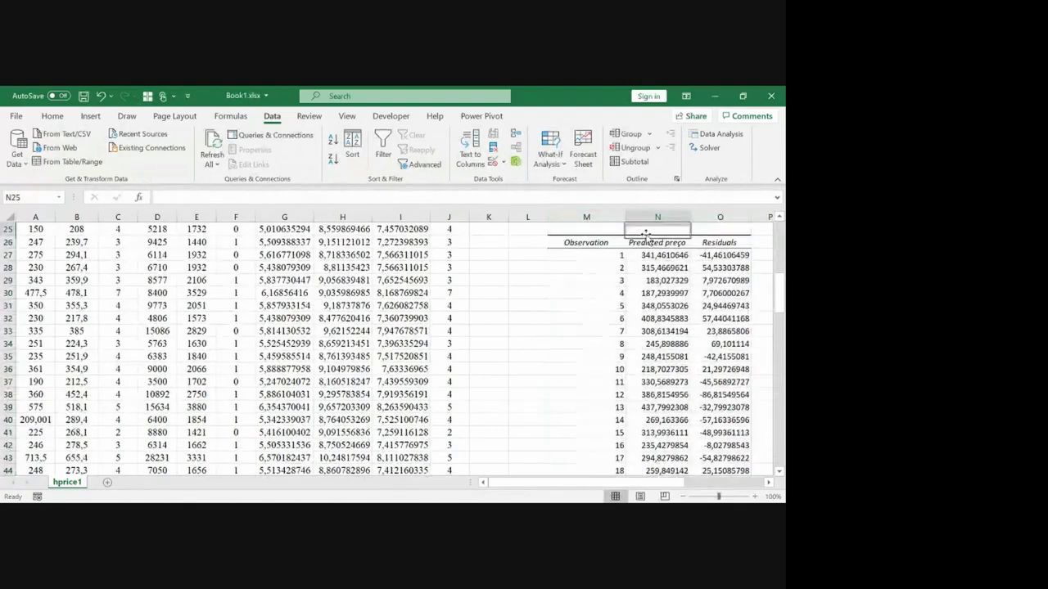
text(Modelo 2 (ln)
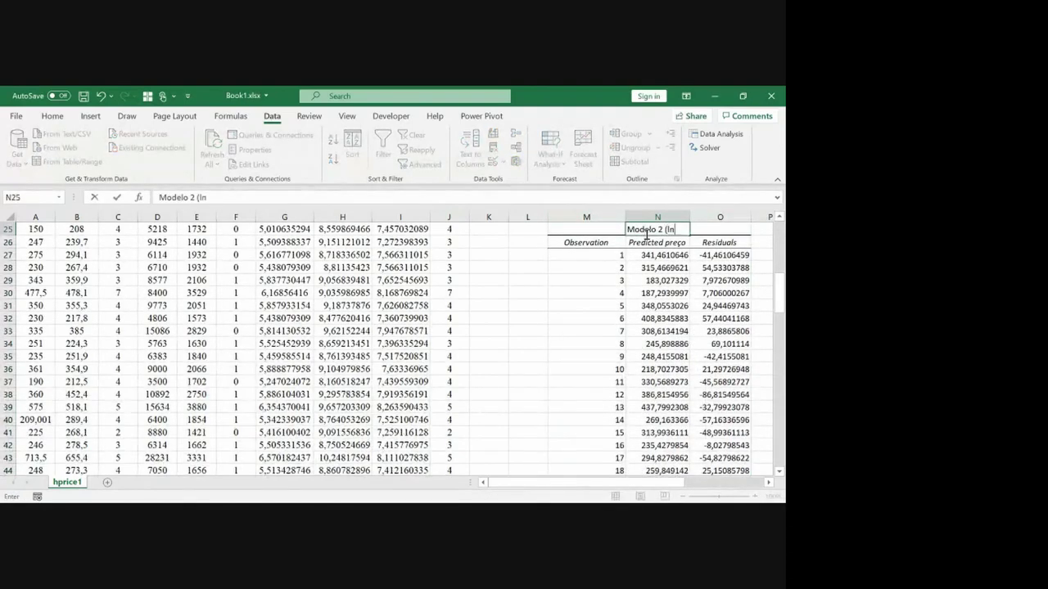
text())
key(Return)
Step: Insert four blank columns at column L, between the data table and the regression summary
scroll(646, 235, up, 5)
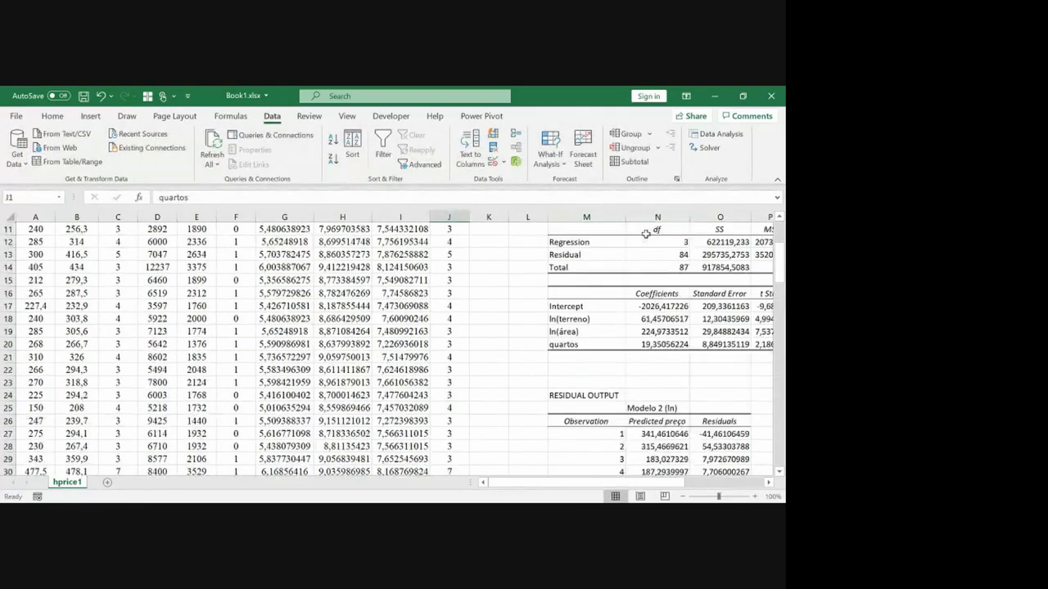
scroll(646, 234, up, 3)
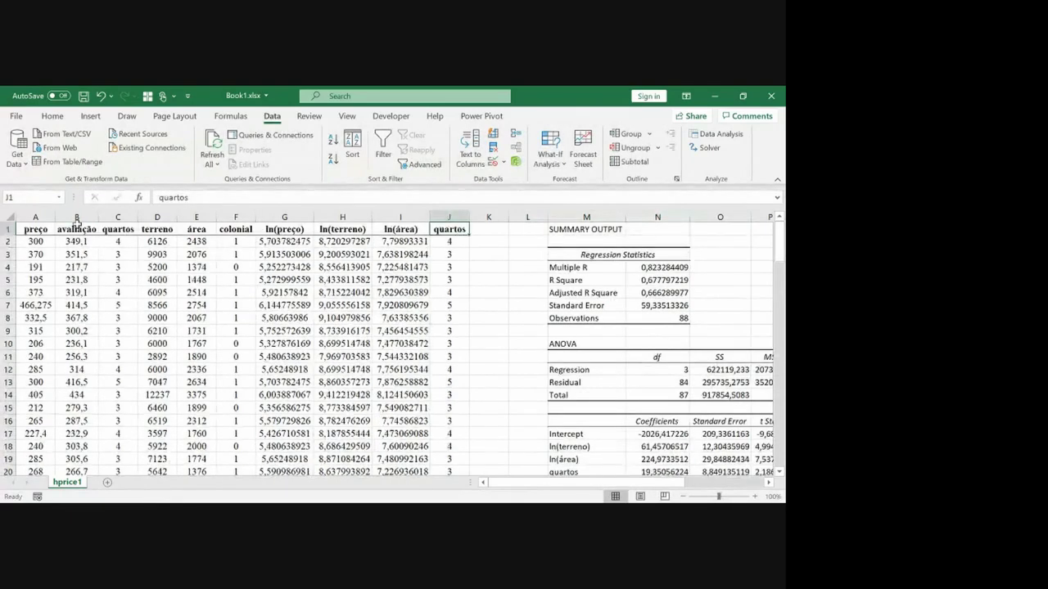
click(515, 214)
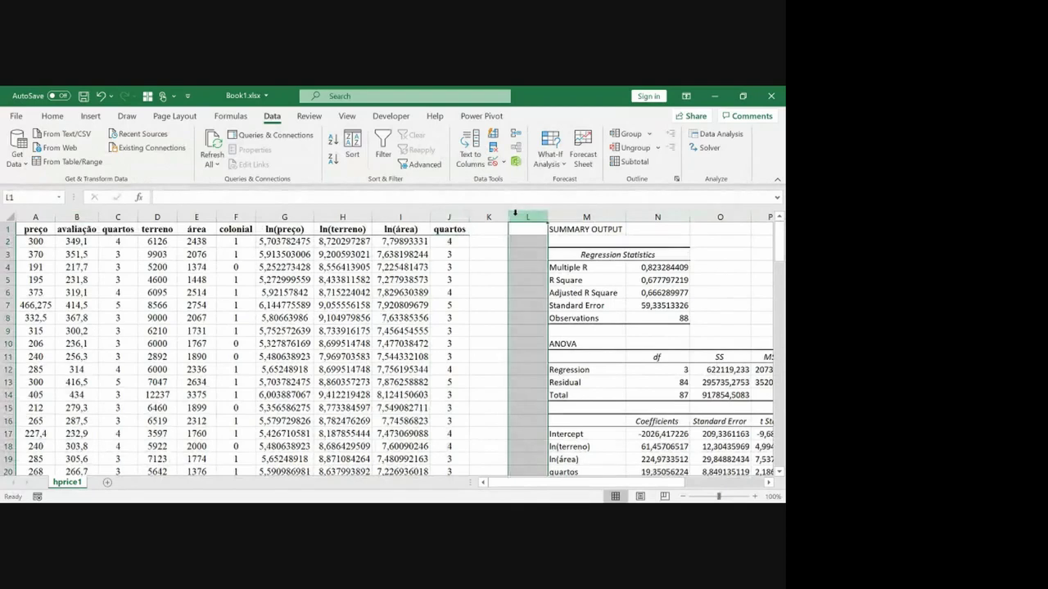
key(ctrl+plus)
key(ctrl+plus)
key(ctrl+plus)
key(ctrl+plus)
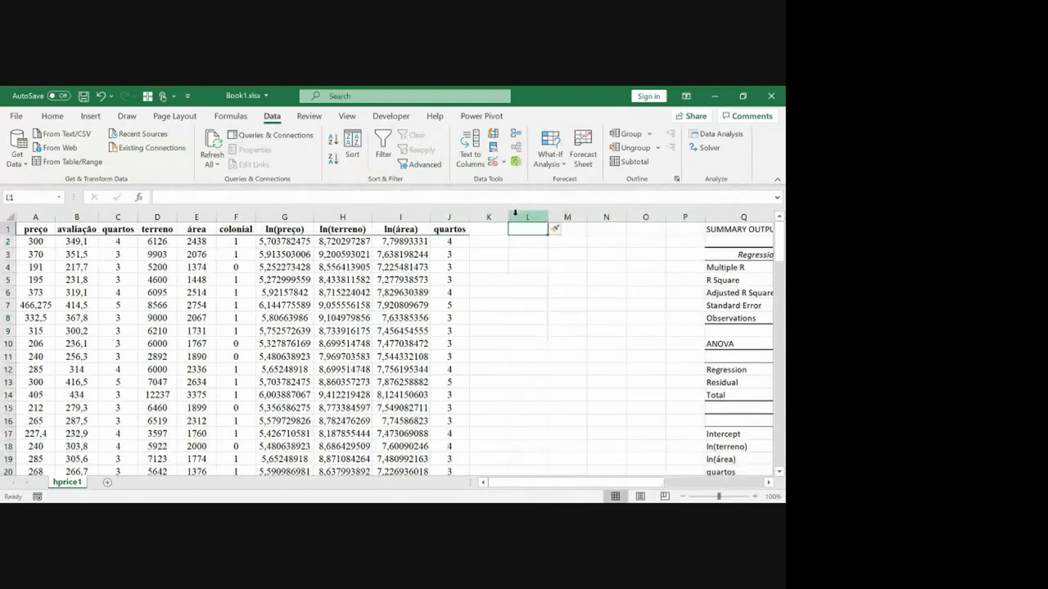
key(Left)
key(Left)
key(Left)
key(Left)
key(Left)
key(Left)
key(Left)
key(Left)
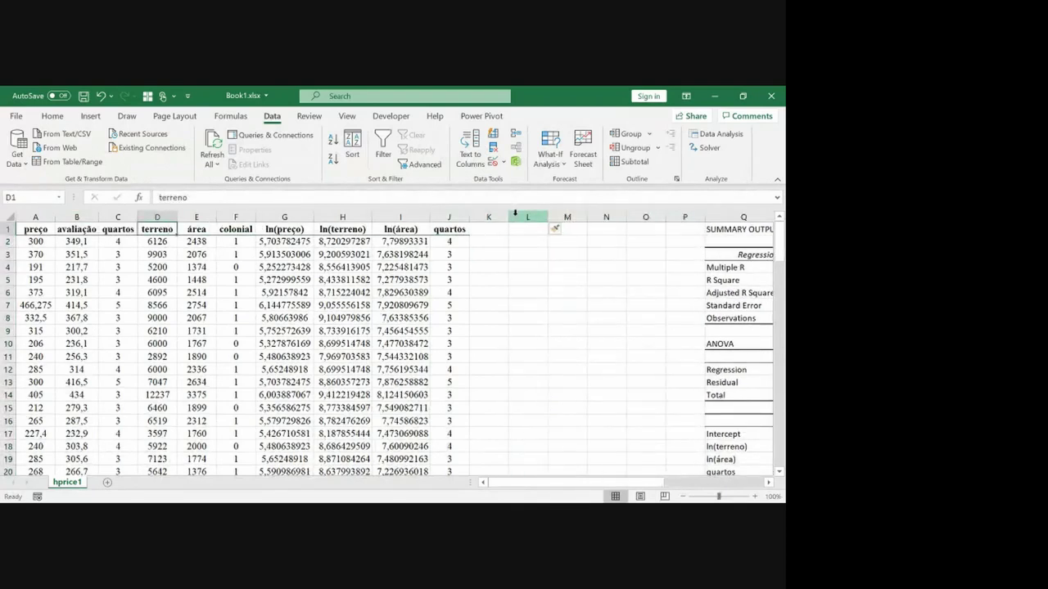
key(ctrl+shift+Down)
key(ctrl+c)
key(ctrl+Up)
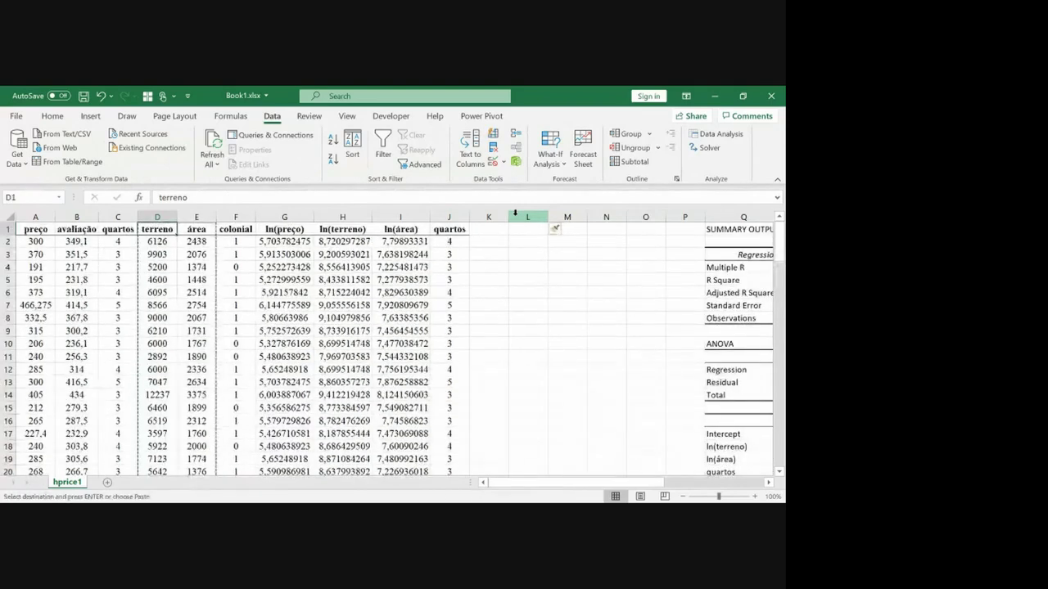
Step: Copy the quartos, terreno and área columns (C to E) with their headers and paste them at K1
key(Left)
key(ctrl+shift+Right)
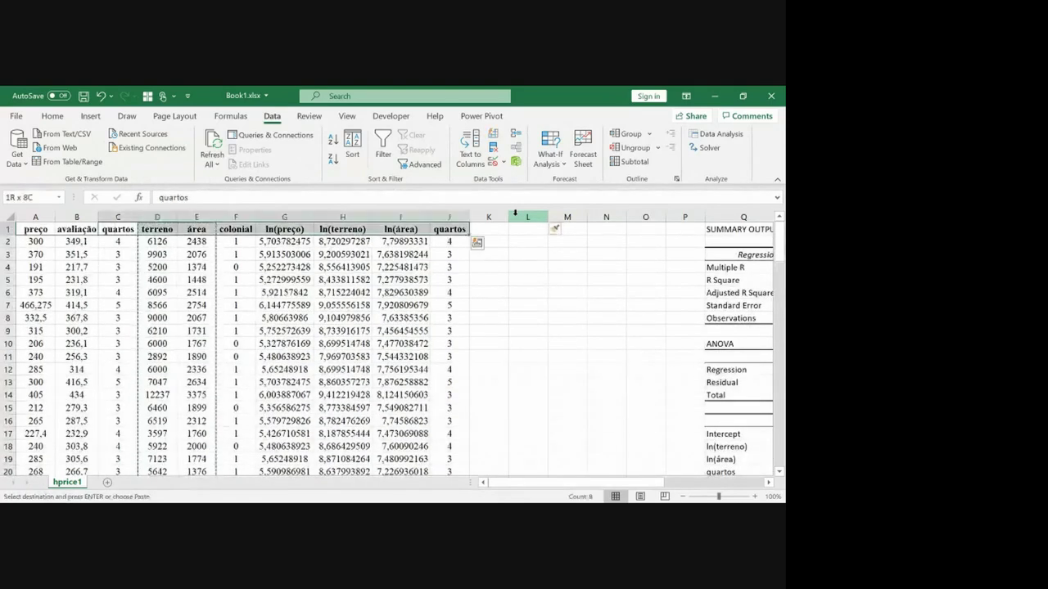
key(shift+Left)
key(shift+Left)
key(shift+Left)
key(shift+Left)
key(shift+Left)
key(shift+Left)
key(shift+Left)
key(Right)
key(ctrl+shift+Down)
key(ctrl+Up)
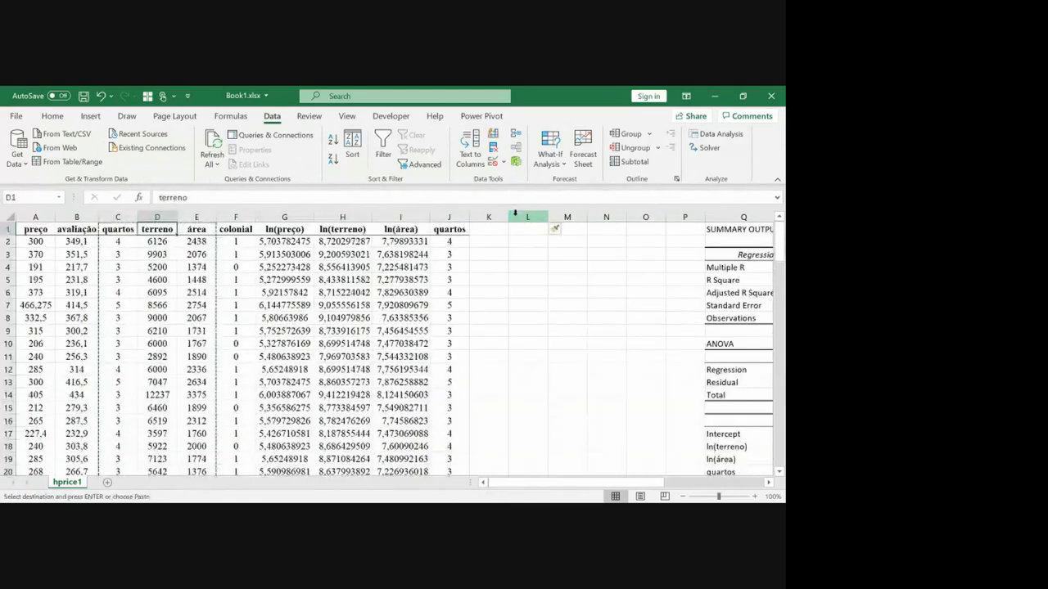
key(Right)
key(Right)
key(Right)
key(Right)
key(Right)
key(Right)
key(Right)
key(ctrl+v)
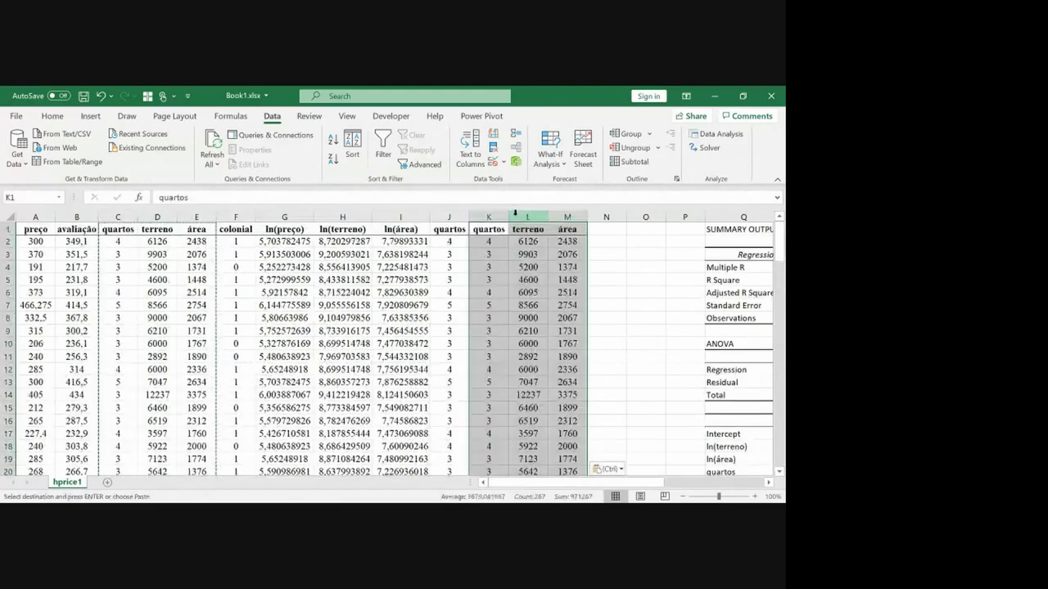
Step: Enter the header "y^modelo 2" in cell N1, beside the pasted área column
key(Right)
key(Right)
key(Right)
key(Escape)
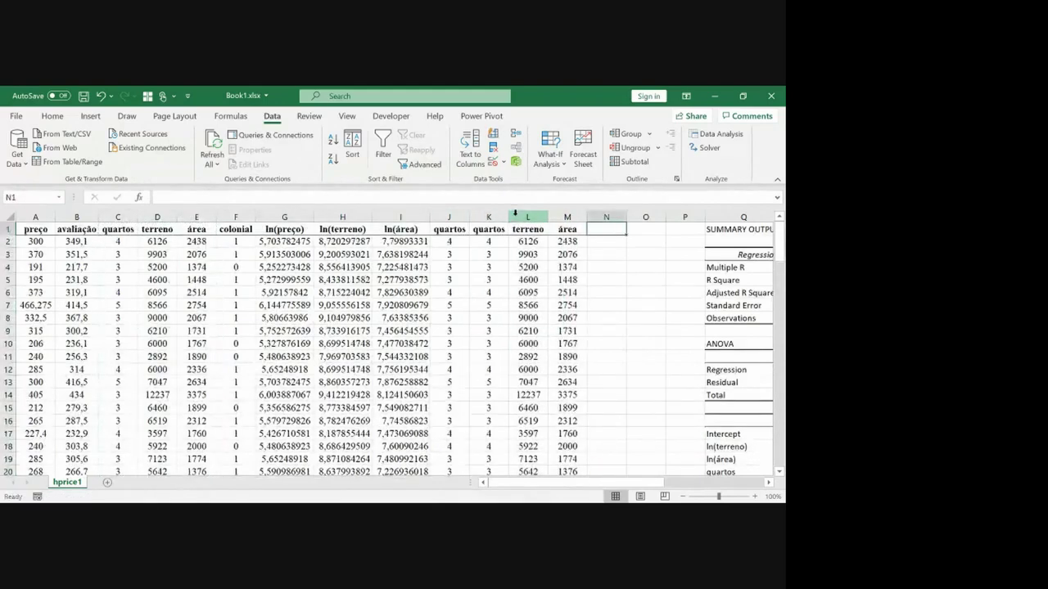
text(y^mode)
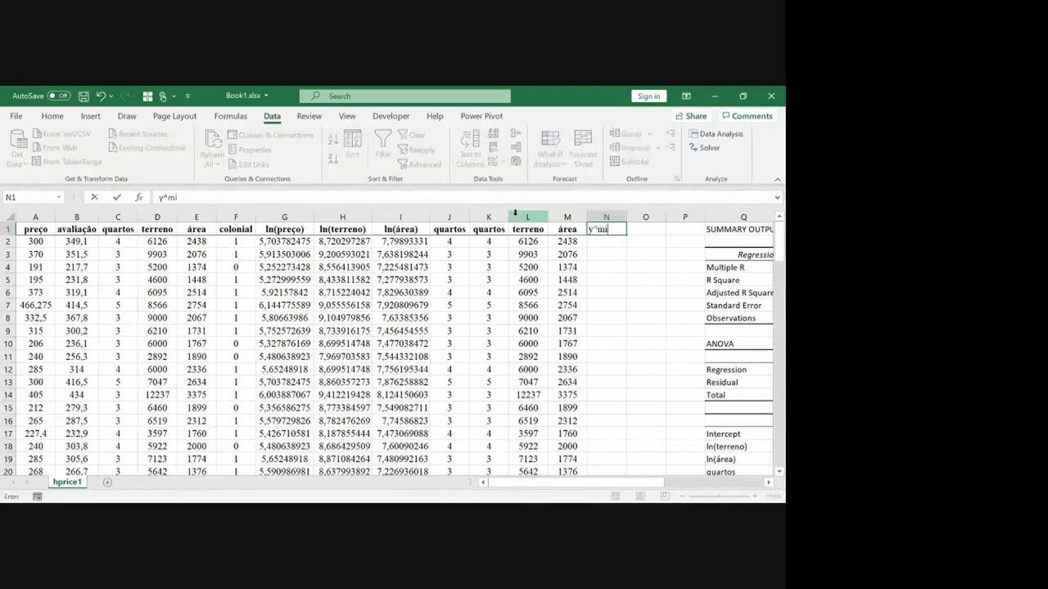
text(lo 2)
Step: Apply the formatting of the área column in M to the y^modelo 2 column
key(Left)
key(ctrl+shift+Down)
key(ctrl+c)
key(Right)
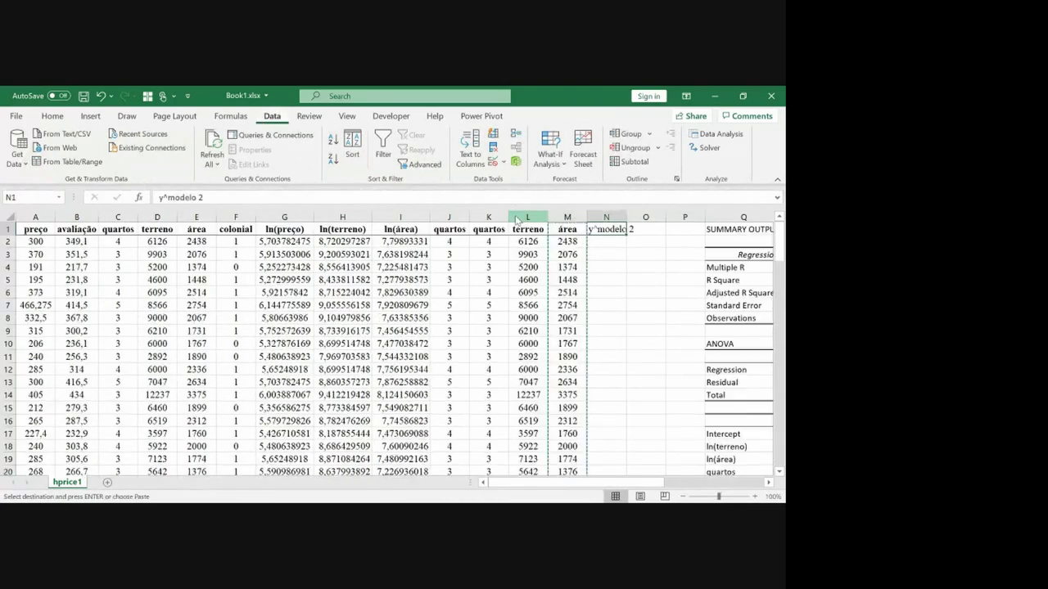
key(Escape)
Step: Copy all the Predicted preço values from R27 downward in the Modelo 2 residual output
key(Right)
key(ctrl+Right)
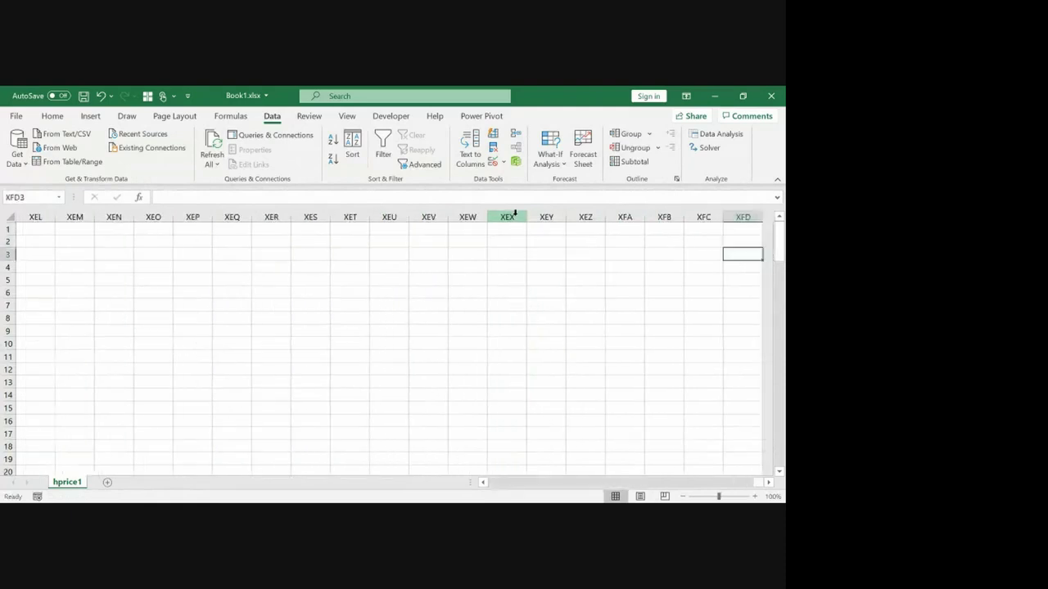
key(ctrl+Left)
key(Down)
key(Down)
key(Down)
key(Down)
key(Down)
key(Down)
key(Down)
key(Down)
key(Down)
key(Down)
key(Down)
key(Down)
key(Down)
key(Down)
key(Down)
key(Down)
key(Down)
key(Down)
key(Down)
key(Down)
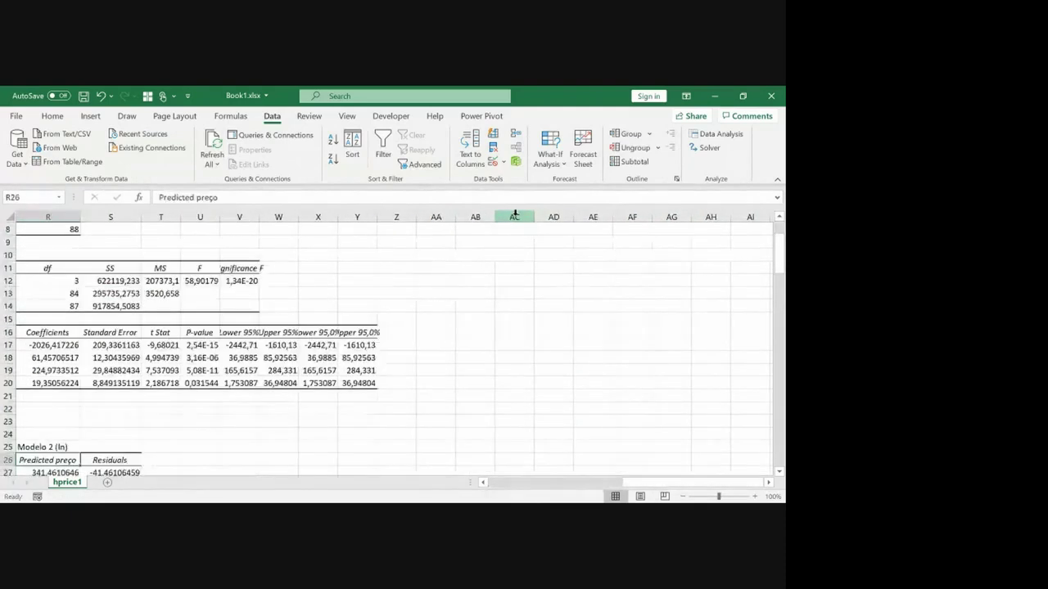
key(Left)
key(Left)
key(Right)
key(Right)
key(Up)
key(Up)
key(Up)
key(ctrl+shift+Down)
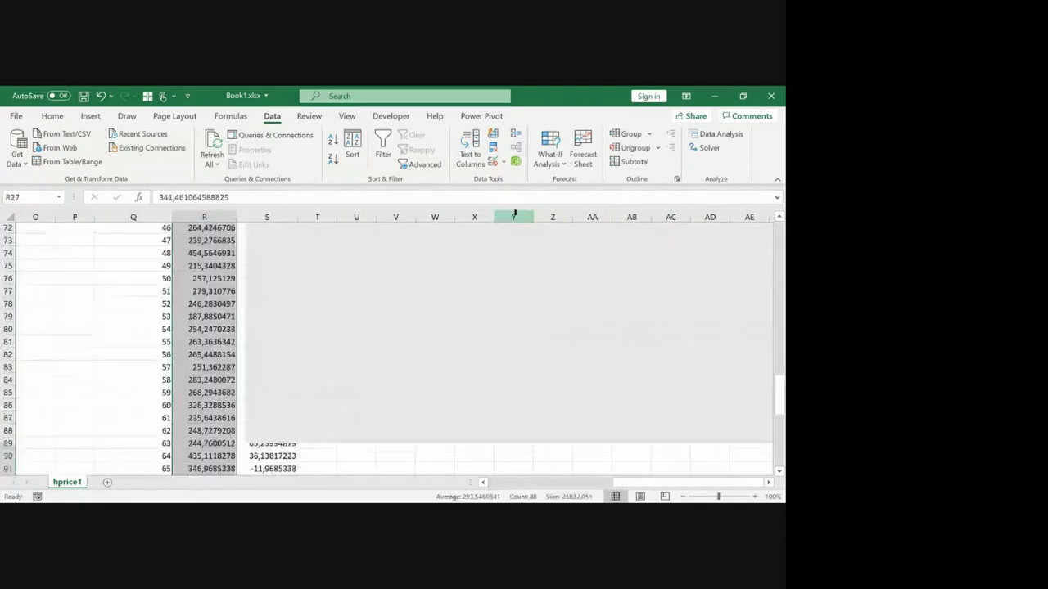
key(ctrl+c)
Step: Paste the copied predictions as values only from N2 down and autofit column N
key(ctrl+Up)
key(ctrl+Up)
key(ctrl+Left)
key(ctrl+Left)
key(ctrl+Left)
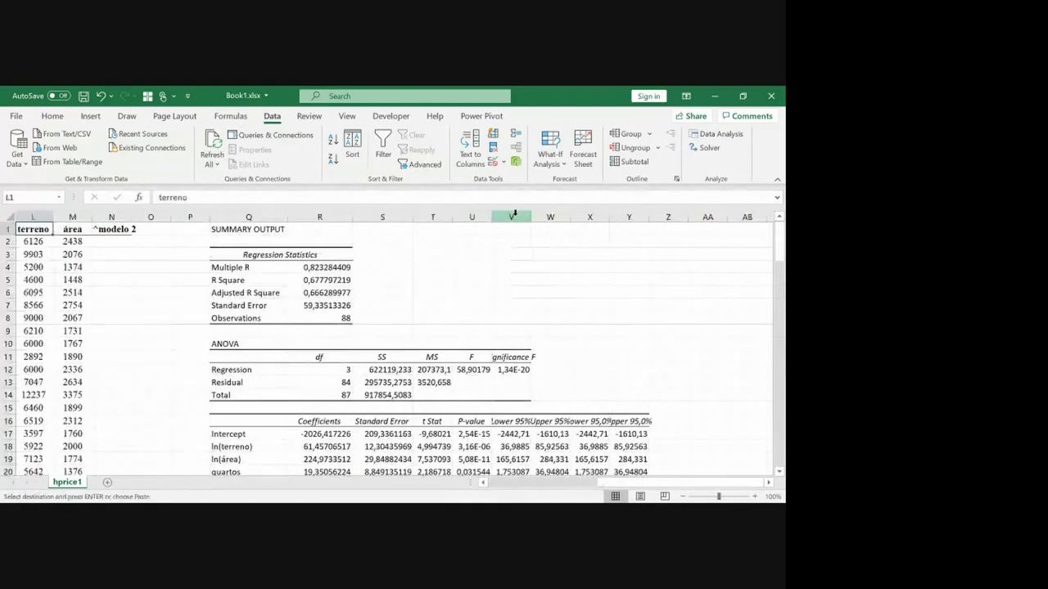
key(Right)
key(Right)
key(Right)
key(Right)
key(Right)
key(Down)
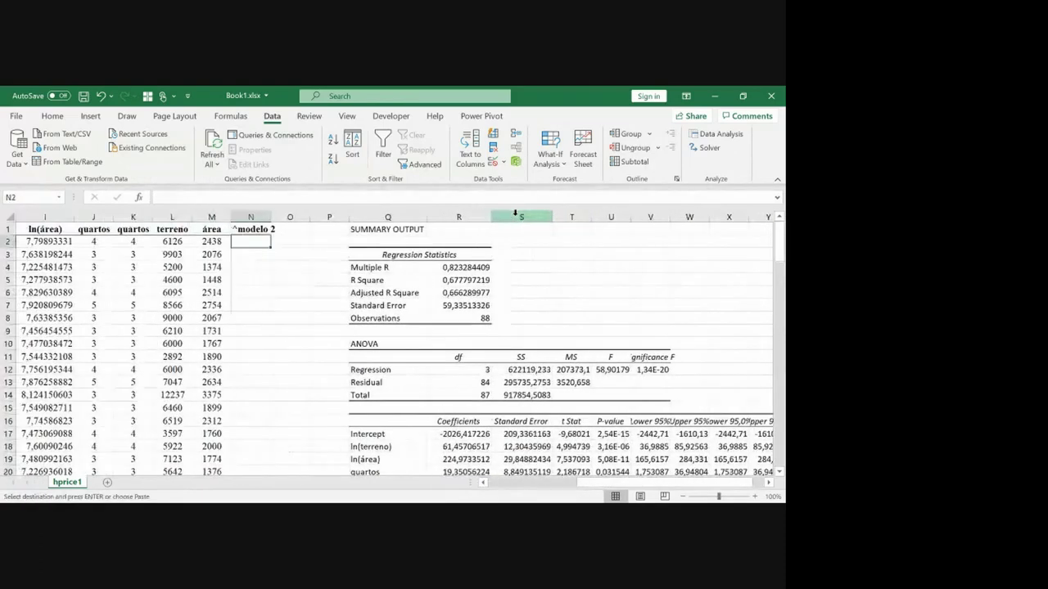
key(ctrl+alt+v)
key(v)
key(Return)
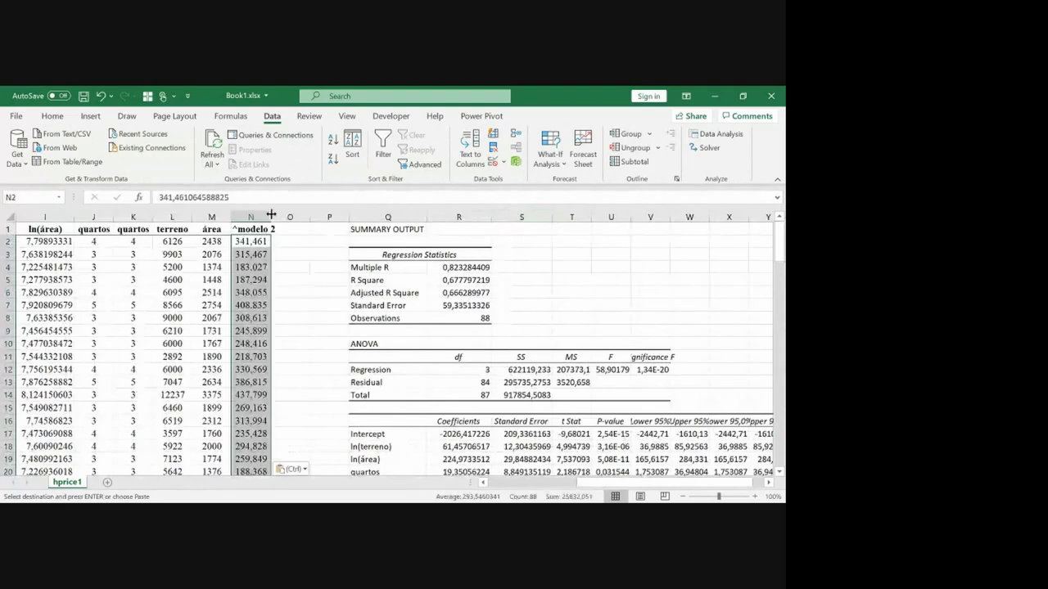
double_click(271, 214)
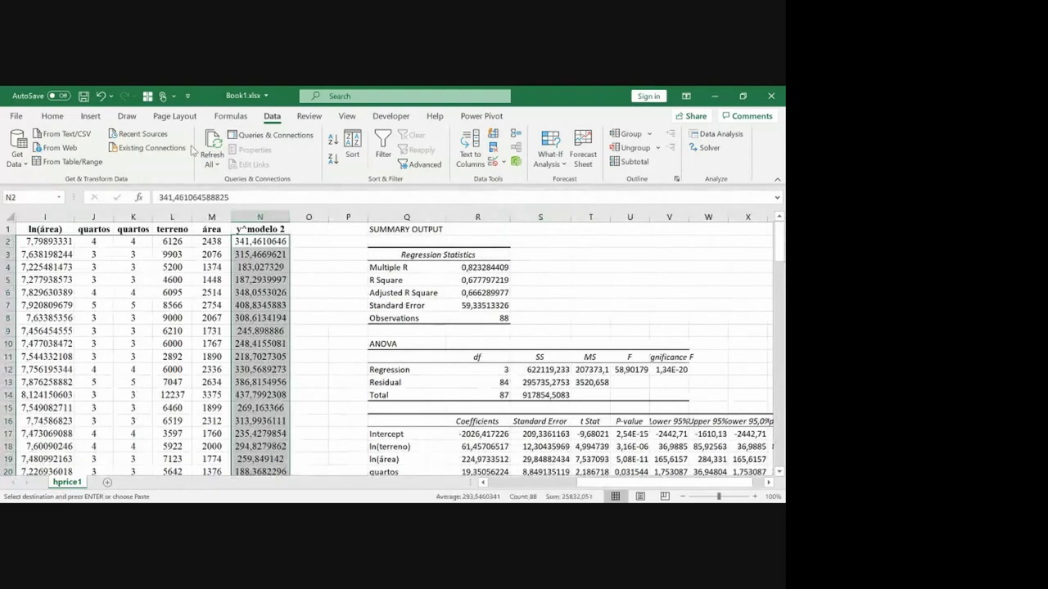
Step: Start a new regression from the data analysis tools and set its Y range to the preço column, A1:A89
click(717, 133)
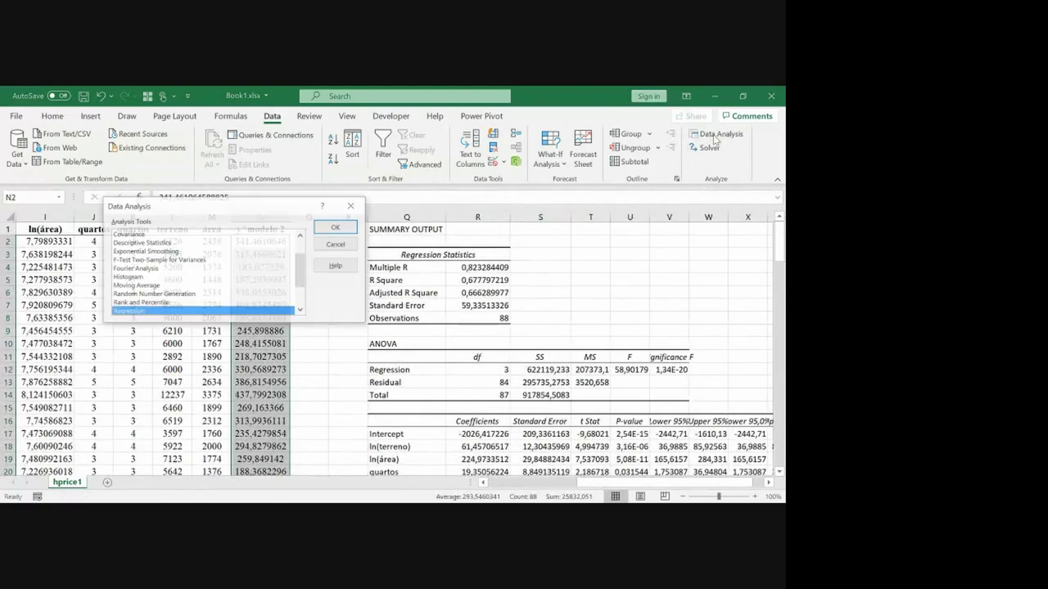
click(336, 227)
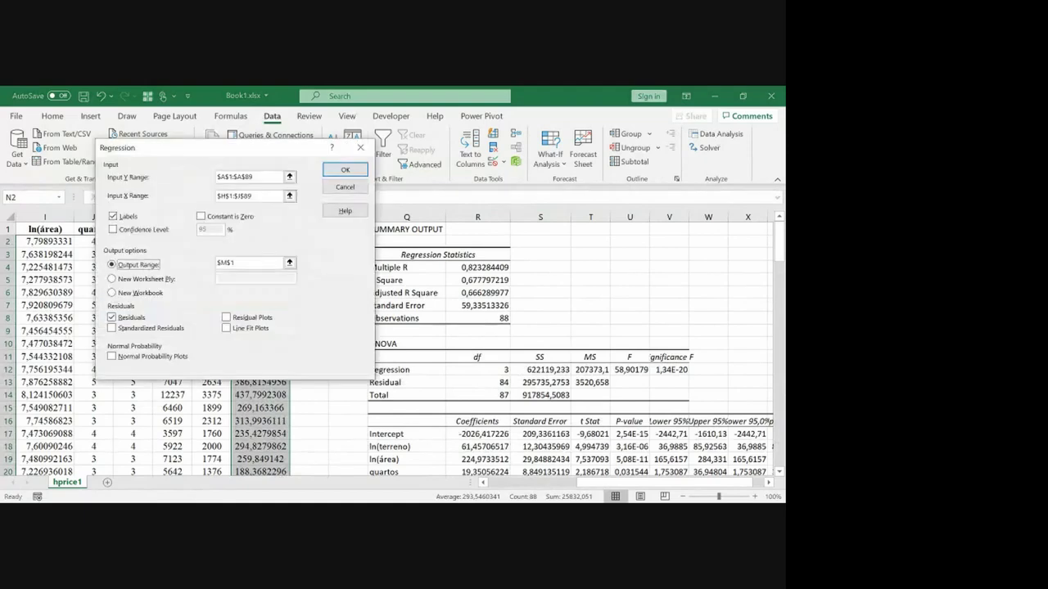
click(289, 177)
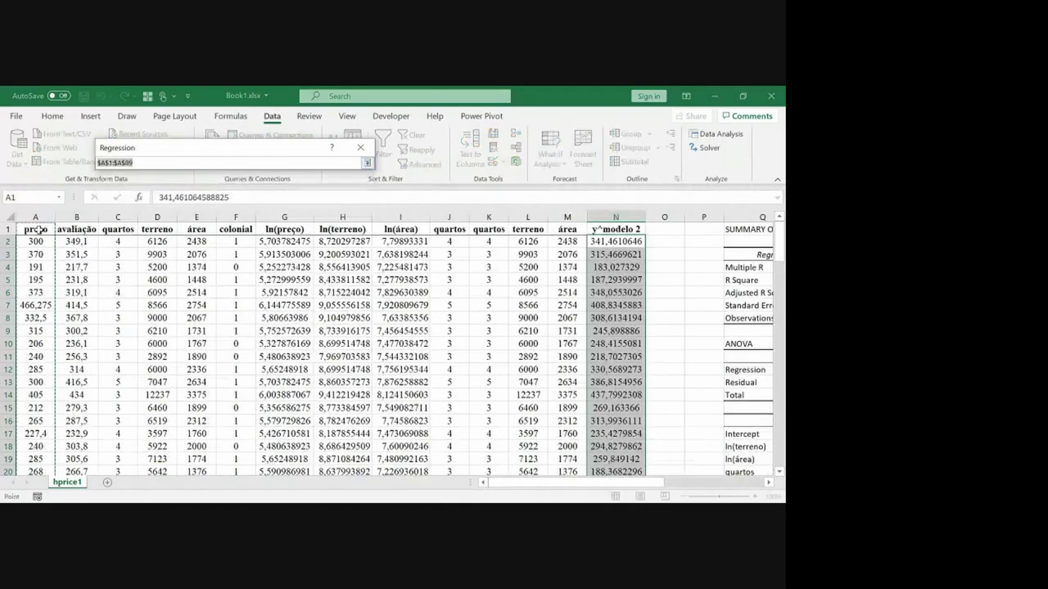
key(ctrl+shift+Down)
key(Return)
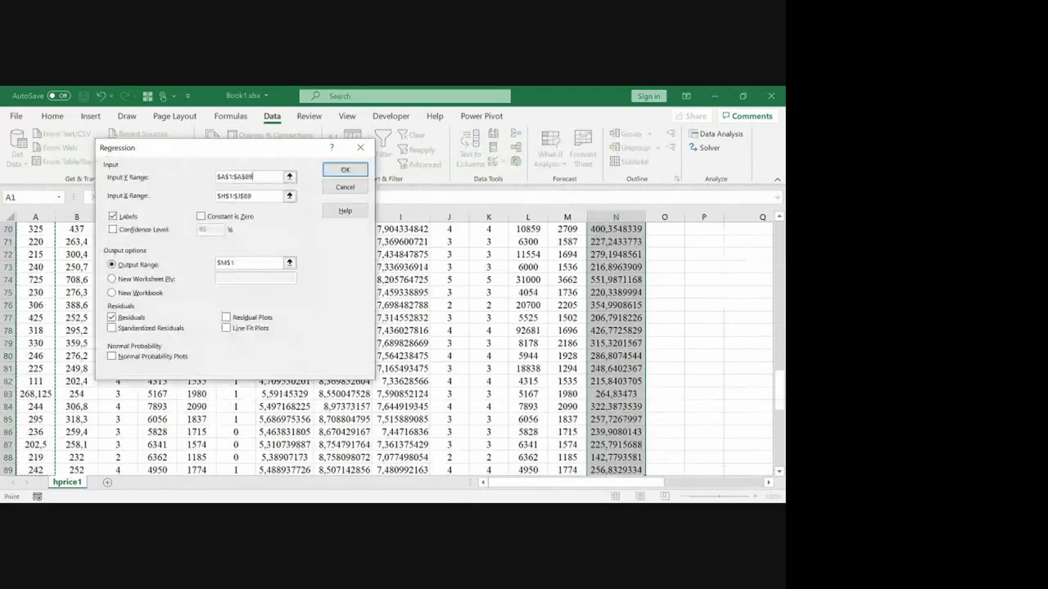
Step: Set the regression's X range to K1:N89, covering quartos, terreno, área and y^modelo 2
click(289, 196)
click(448, 229)
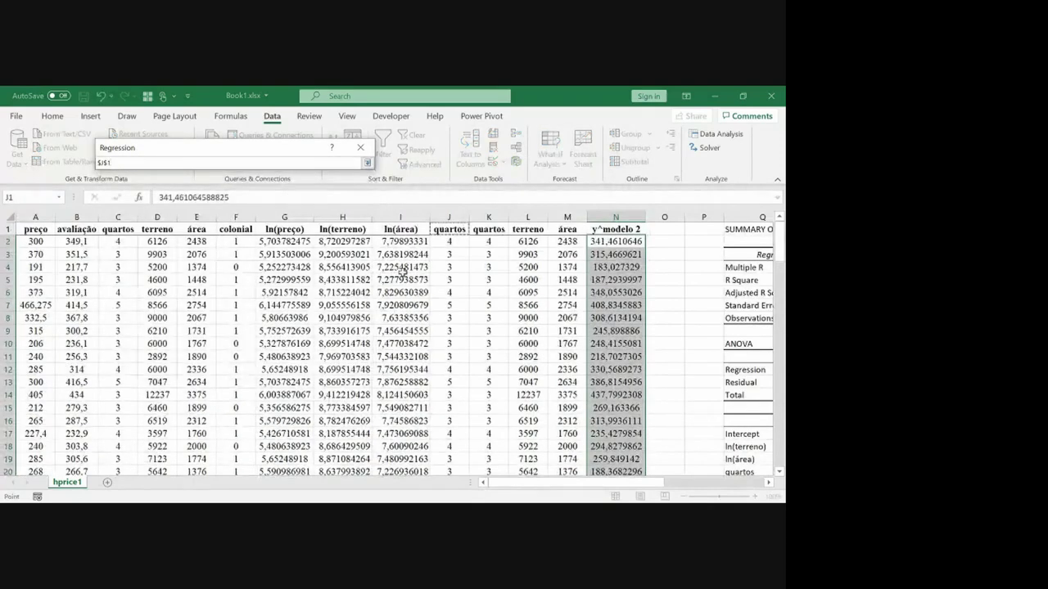
key(Right)
key(shift+Right)
key(shift+Right)
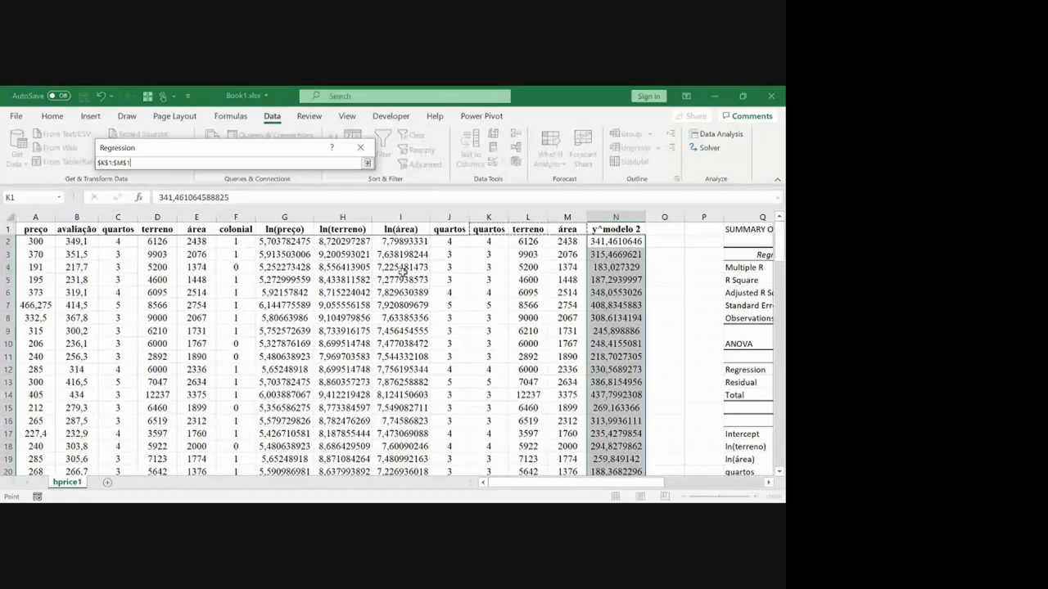
key(ctrl+shift+Down)
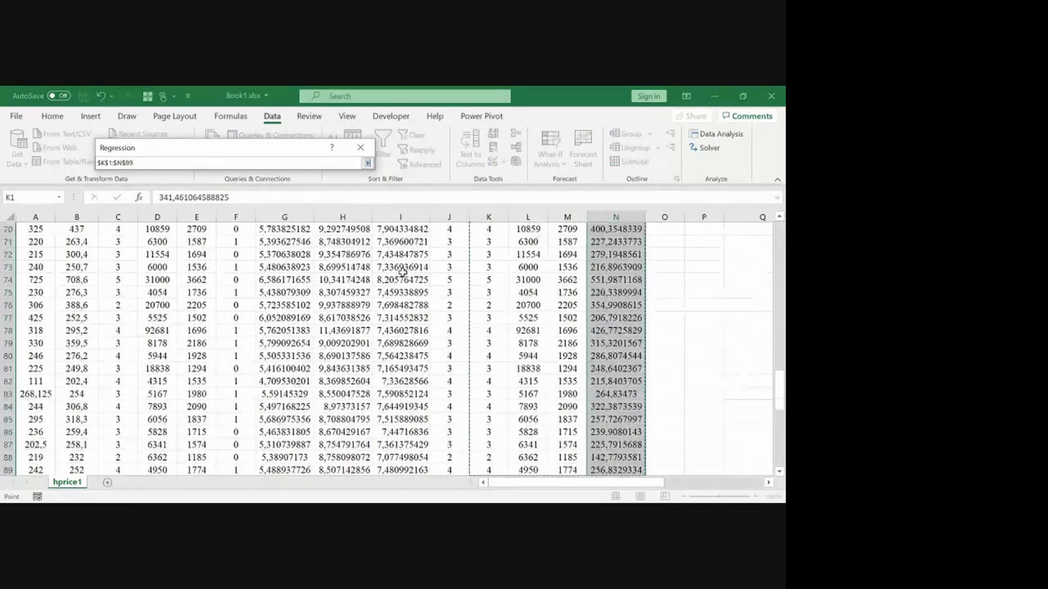
key(Return)
Step: Run the regression with its output on a new worksheet and autofit the output columns
click(113, 279)
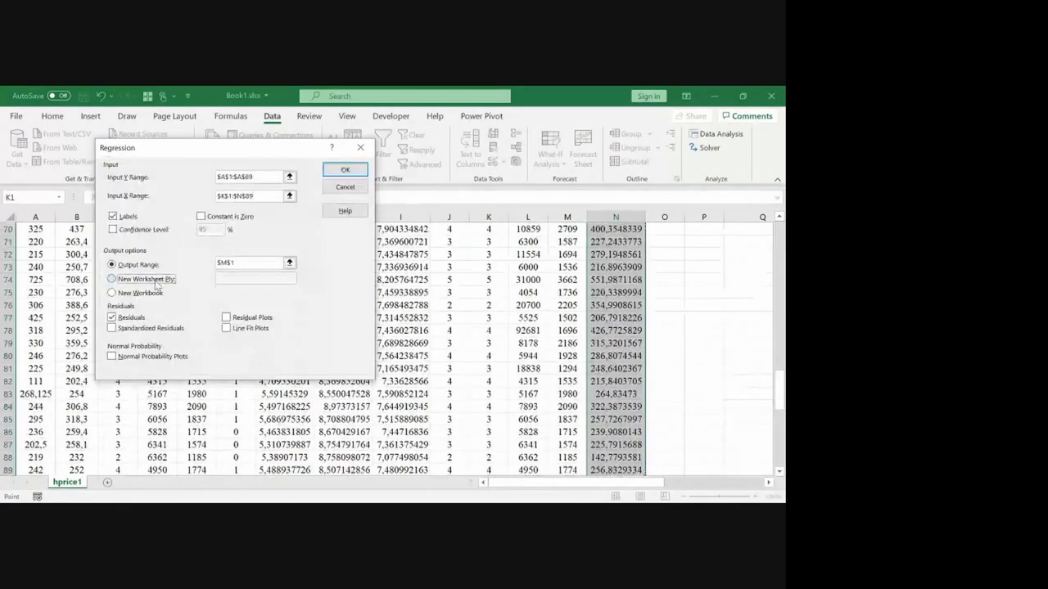
click(331, 170)
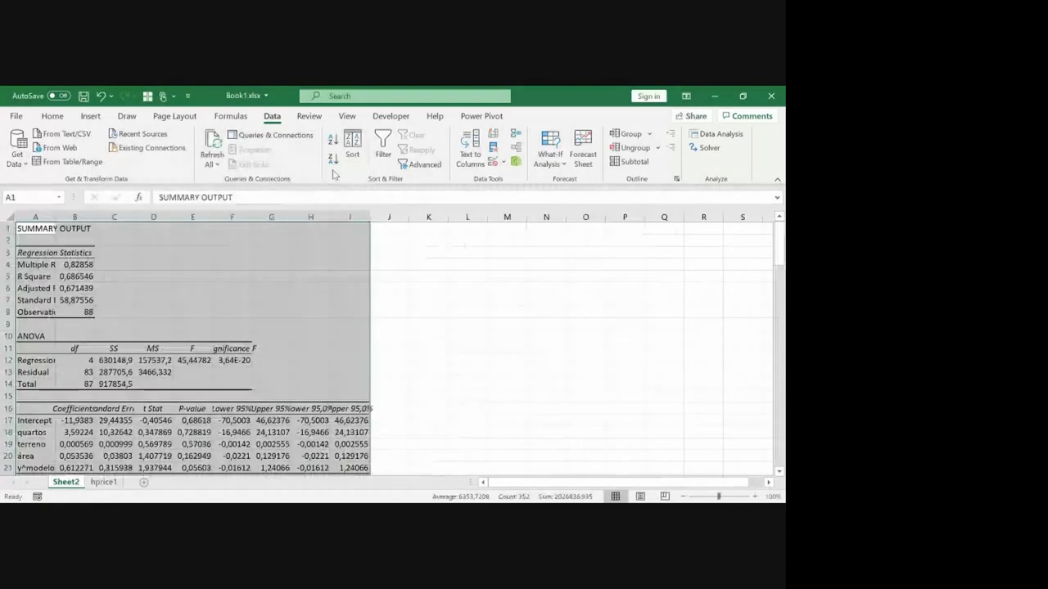
double_click(55, 217)
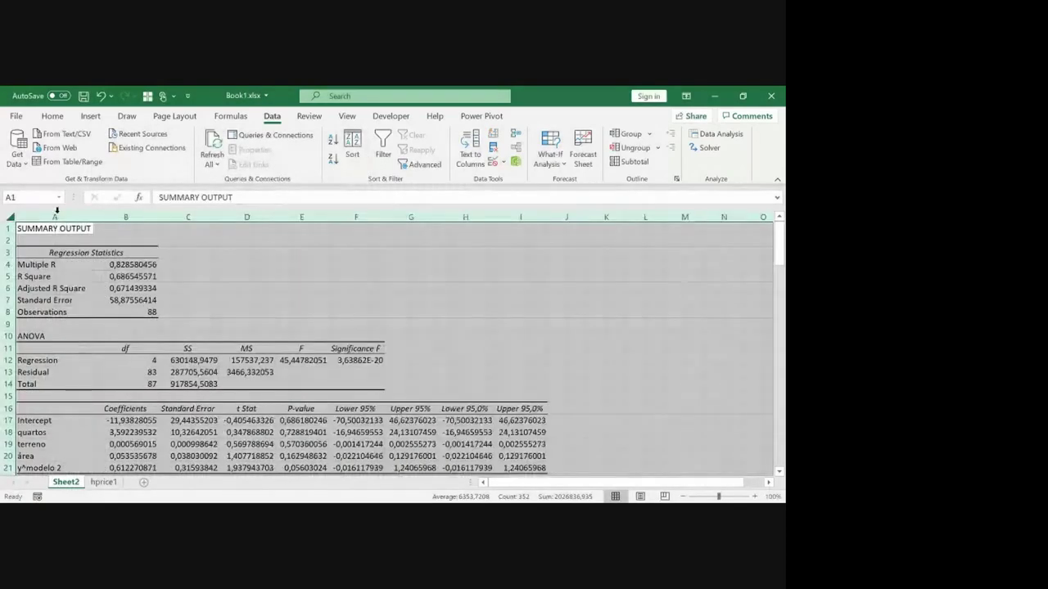
Step: Highlight the y^modelo 2 row of the coefficient table, A21:I21, in yellow
click(80, 398)
key(ctrl+Down)
key(ctrl+Down)
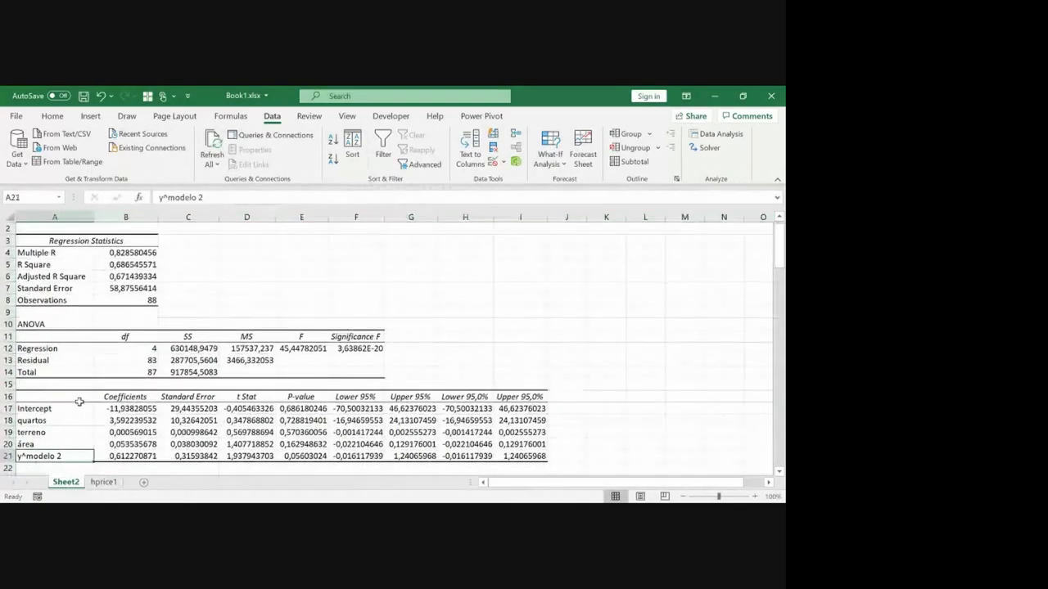
key(ctrl+shift+Right)
click(53, 115)
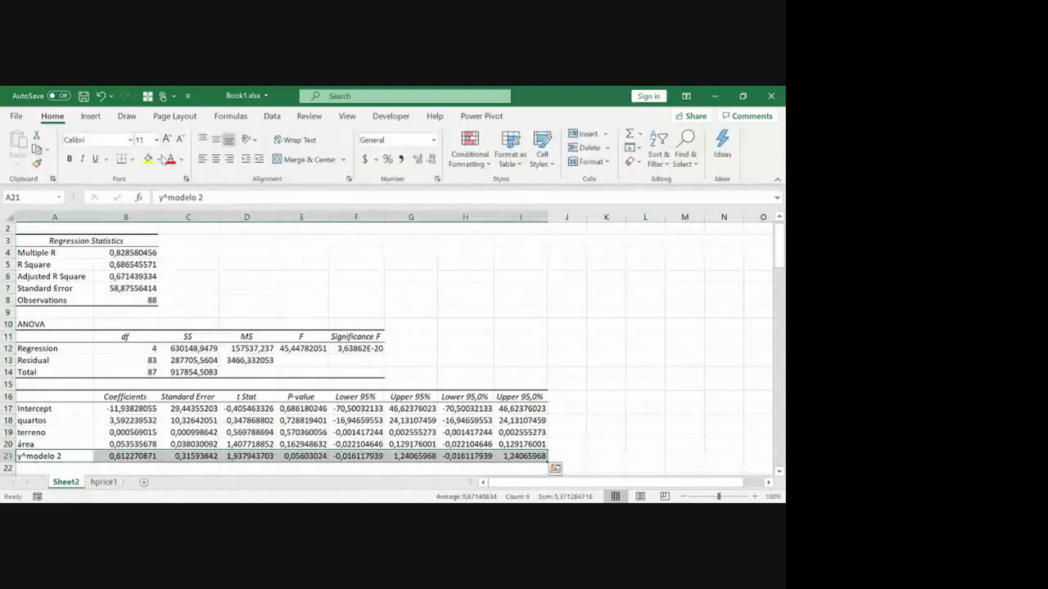
click(149, 161)
Step: Format the y^modelo 2 P-value in E21 as a percentage with two decimals
key(Right)
key(Right)
key(Right)
key(Right)
key(Right)
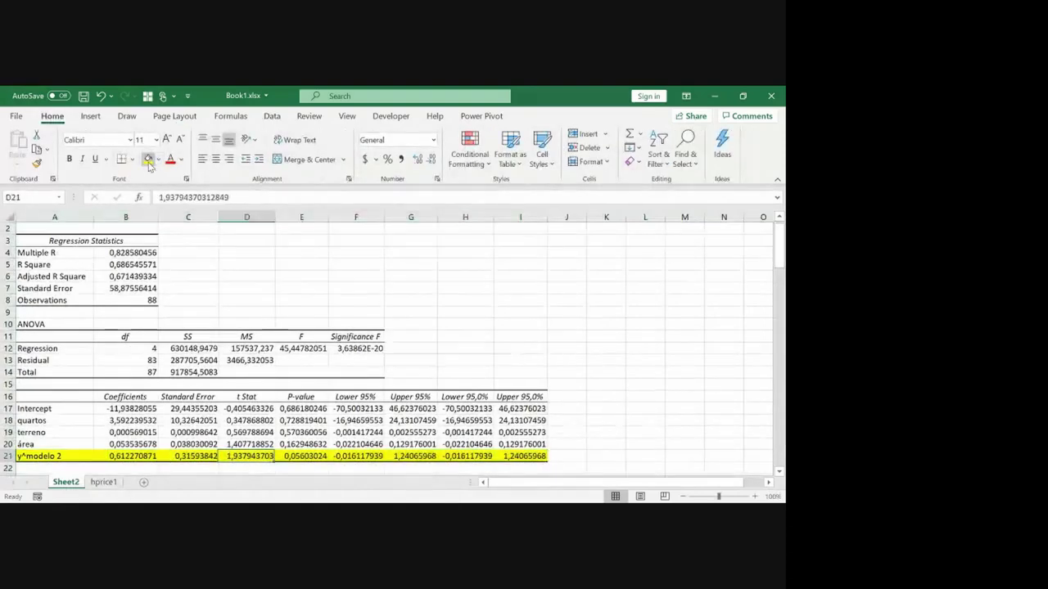
key(Left)
click(388, 159)
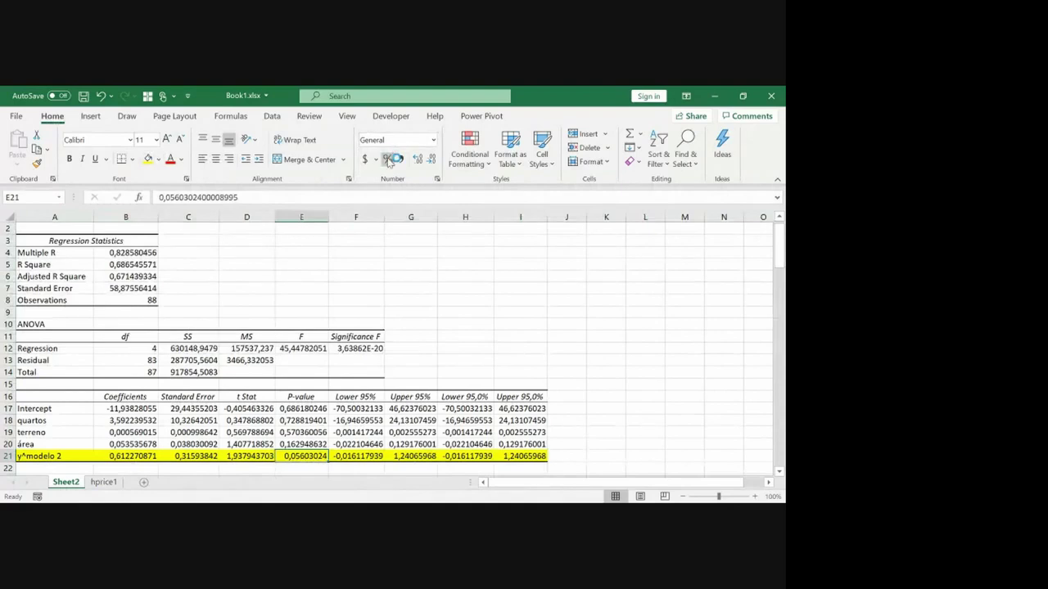
click(417, 159)
click(418, 159)
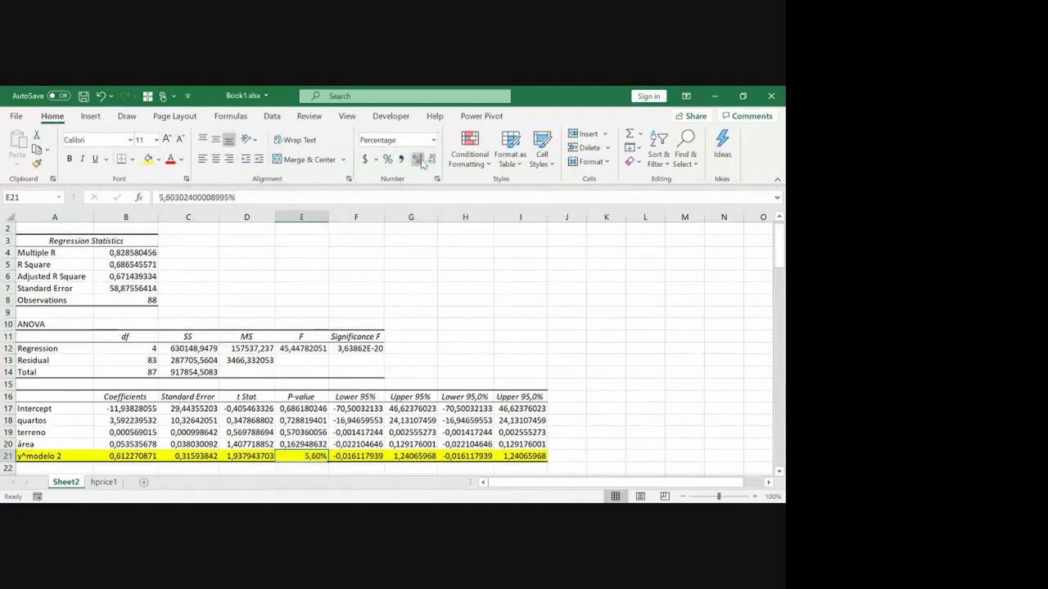
Step: Circle the y^modelo 2 P-value and handwrite "α=10%", underlined, and "Rejeito Modelo 1" above the coefficient table
drag(328, 451, 329, 456)
mouse_move(384, 264)
mouse_down()
mouse_move(404, 270)
mouse_move(432, 256)
mouse_up()
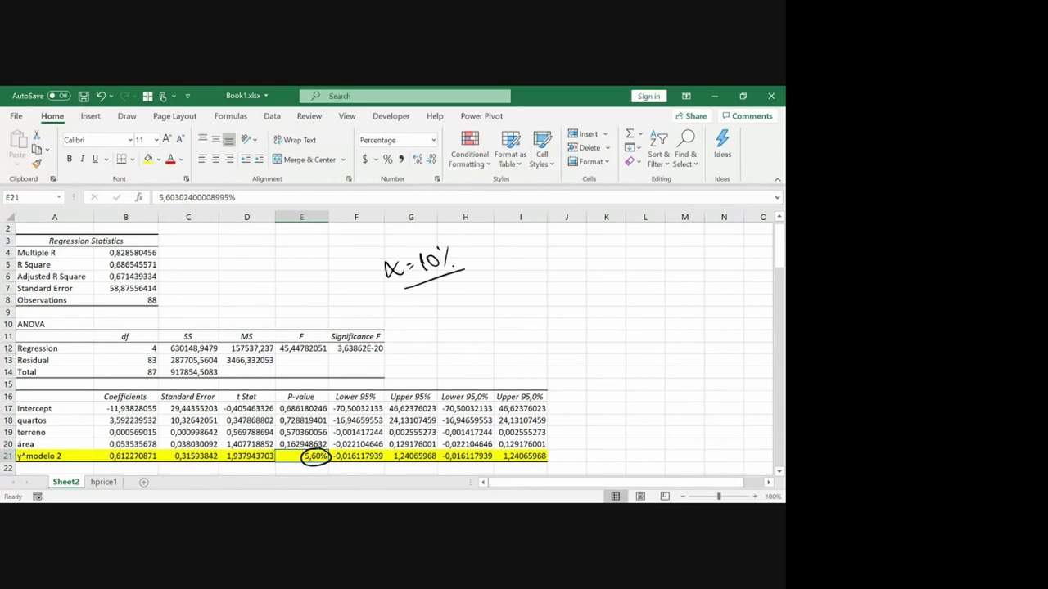
drag(403, 293, 460, 280)
mouse_move(413, 316)
mouse_down()
mouse_move(413, 342)
mouse_move(442, 321)
mouse_move(448, 335)
mouse_move(506, 284)
mouse_move(535, 283)
mouse_move(576, 254)
mouse_move(586, 278)
mouse_up()
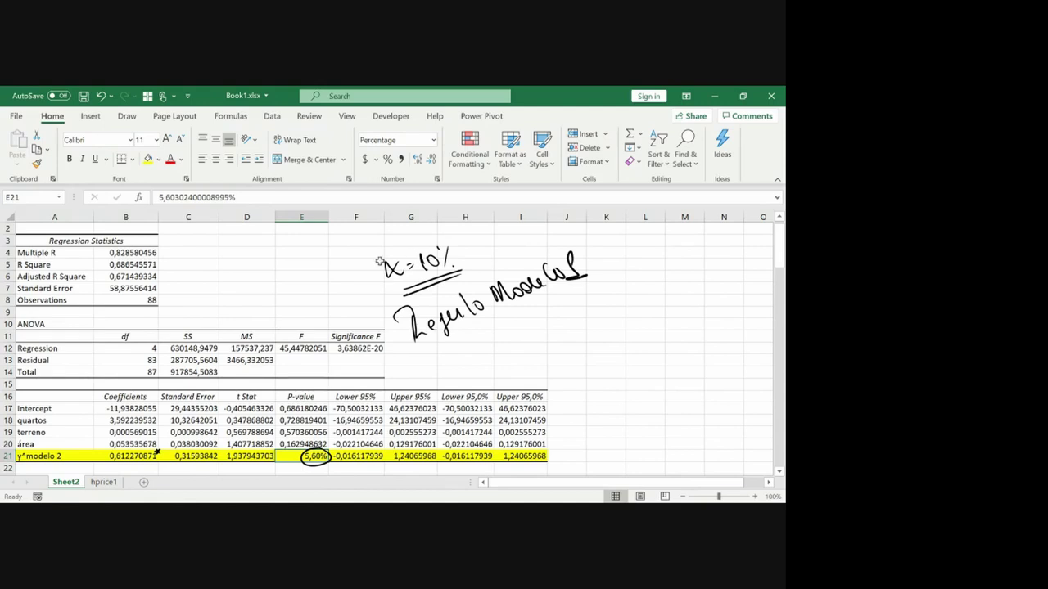
Step: Return to the hprice1 sheet and start another regression with the preço column A1:A89 as the Y range
click(113, 484)
key(ctrl+Up)
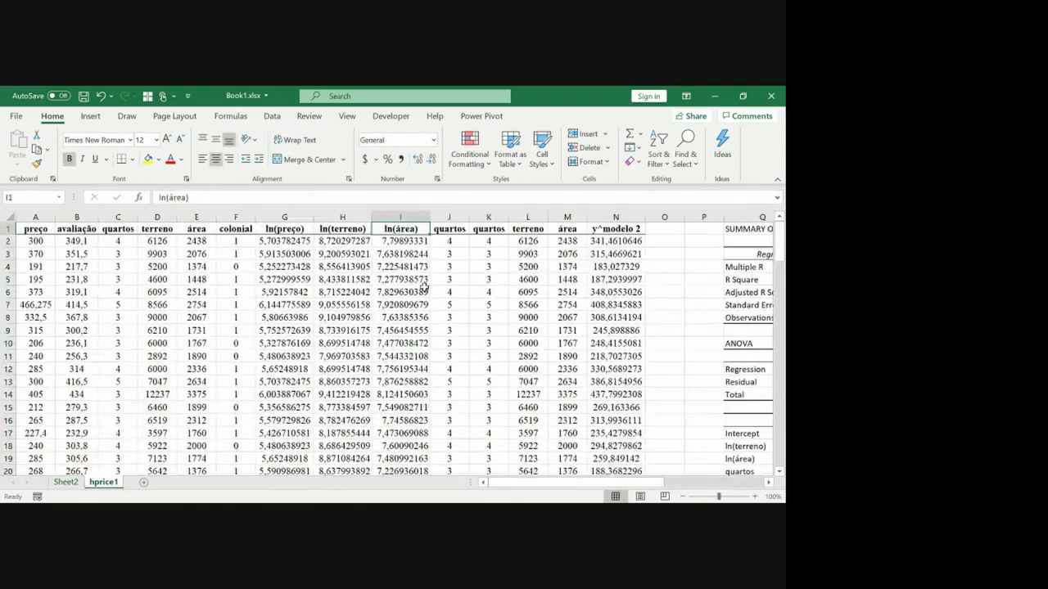
click(274, 117)
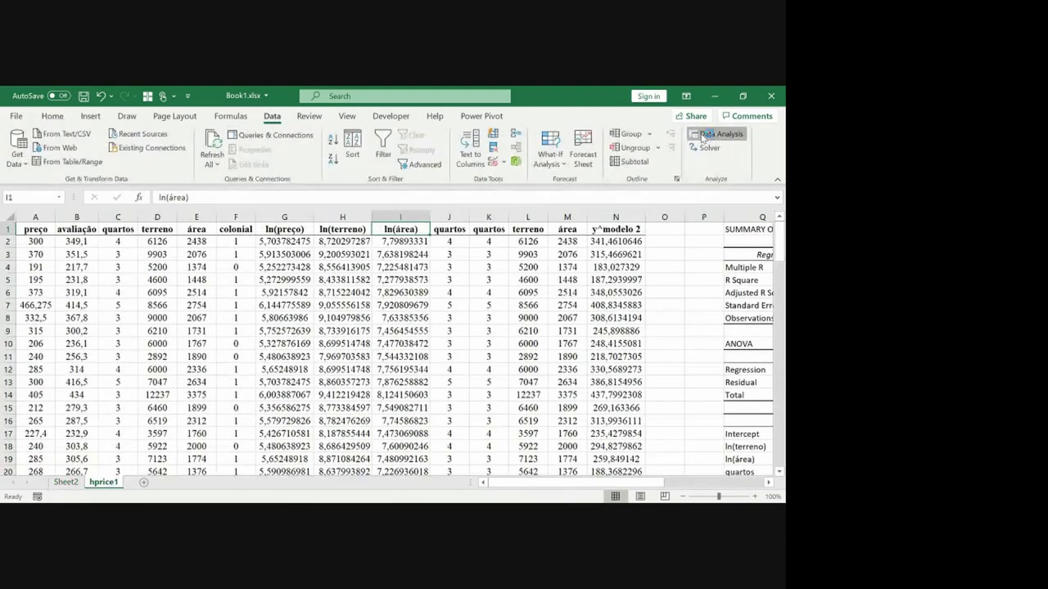
click(702, 135)
click(334, 225)
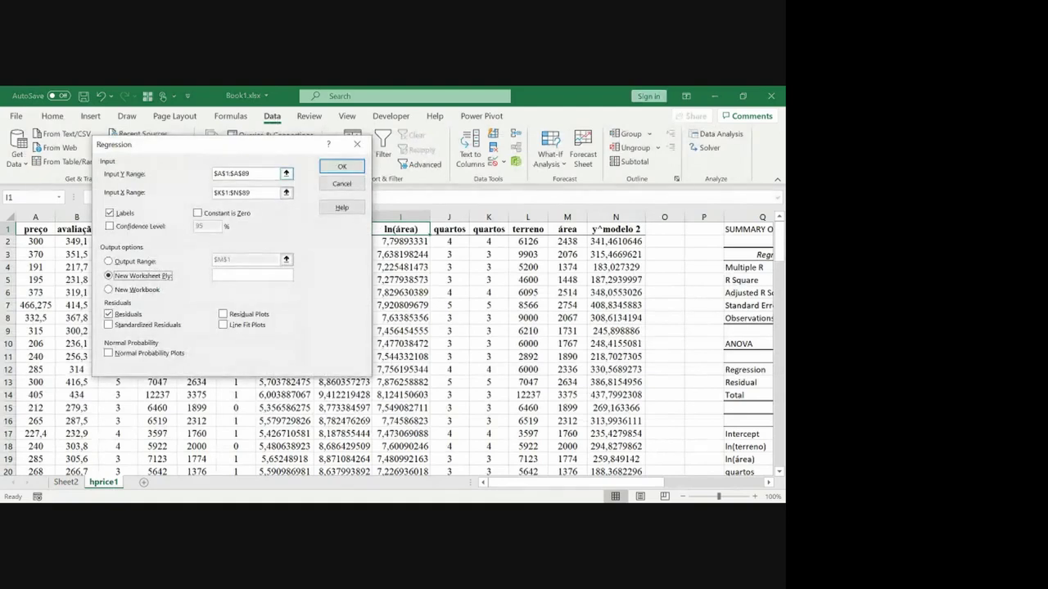
drag(449, 230, 449, 230)
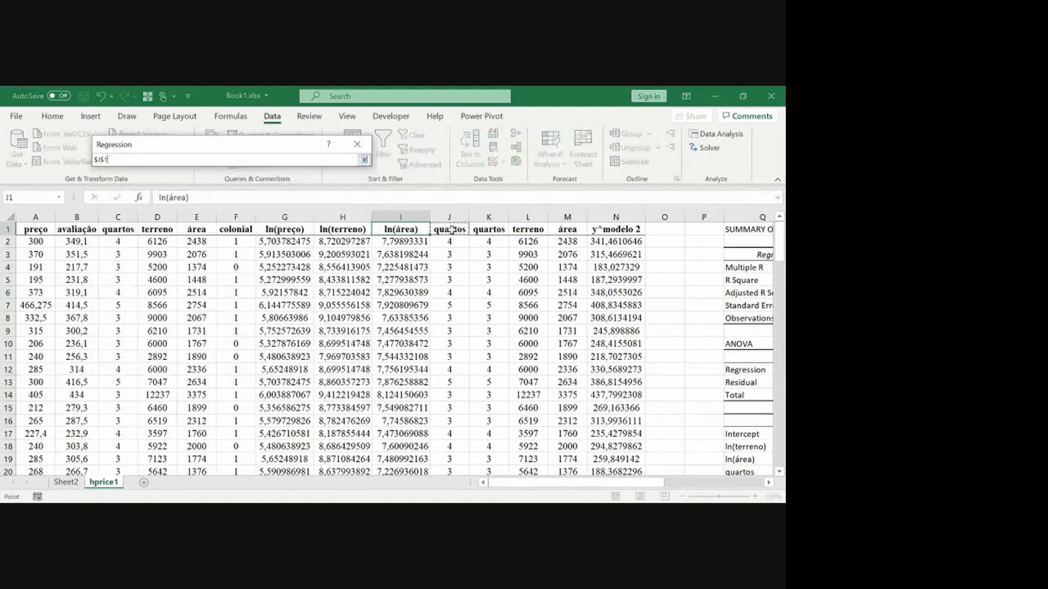
key(ctrl+Left)
key(ctrl+shift+Down)
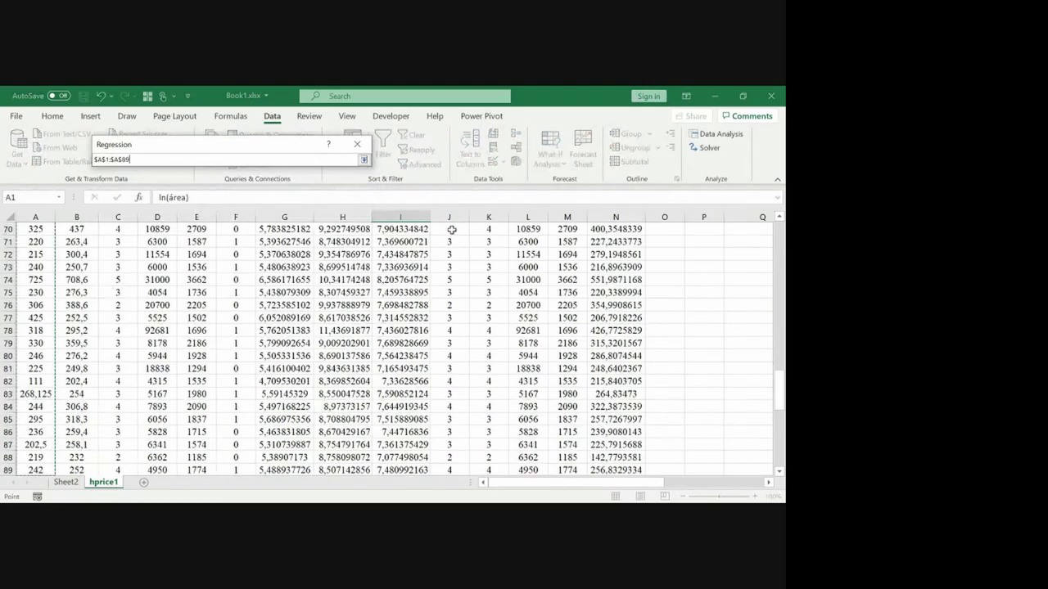
key(Return)
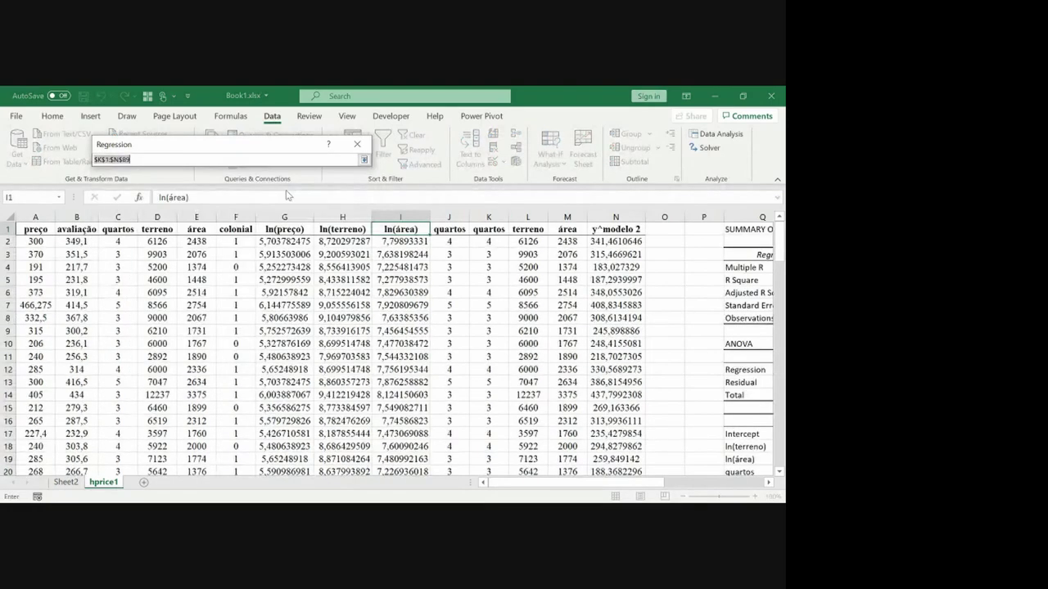
Step: Set the regression's X range to K1:M89, covering only quartos, terreno and área
key(Right)
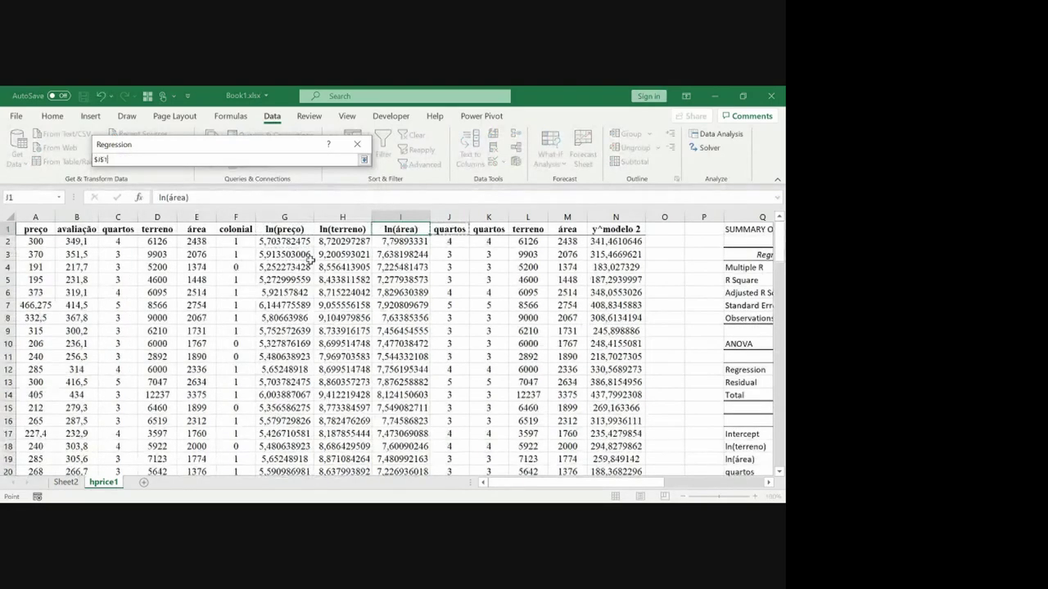
key(Right)
key(shift+Right)
key(shift+Right)
key(ctrl+shift+Down)
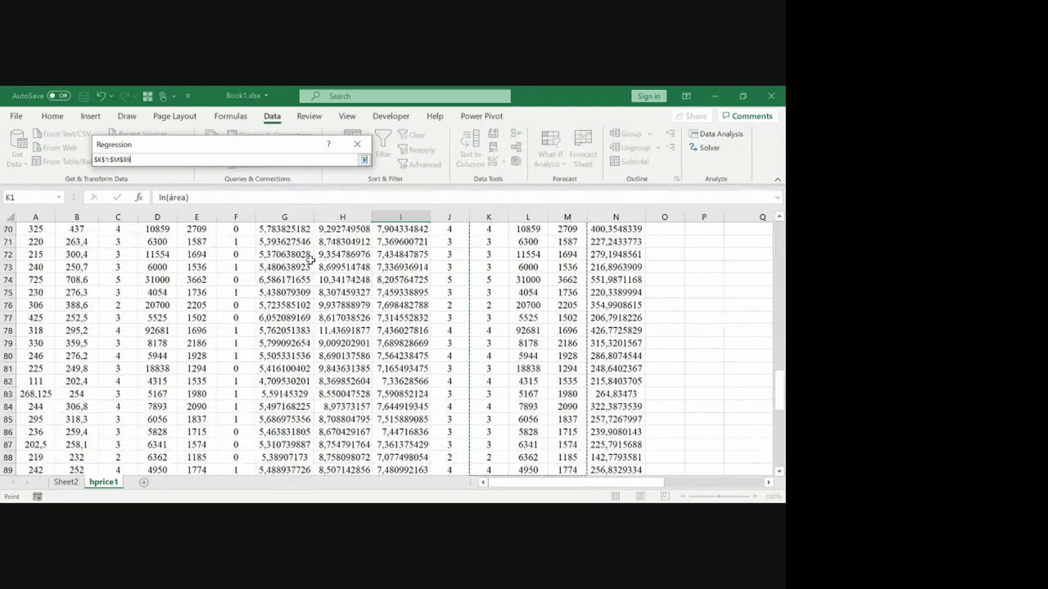
key(Return)
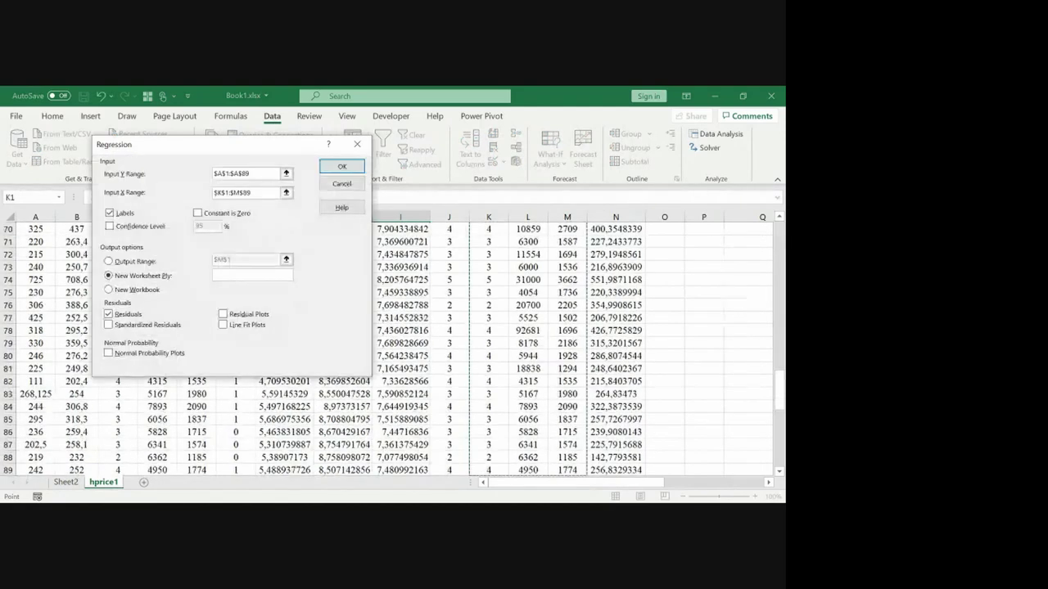
Step: Direct the regression output to cell AA1 on the same sheet, beyond the existing summary output, and run it
click(108, 261)
click(285, 259)
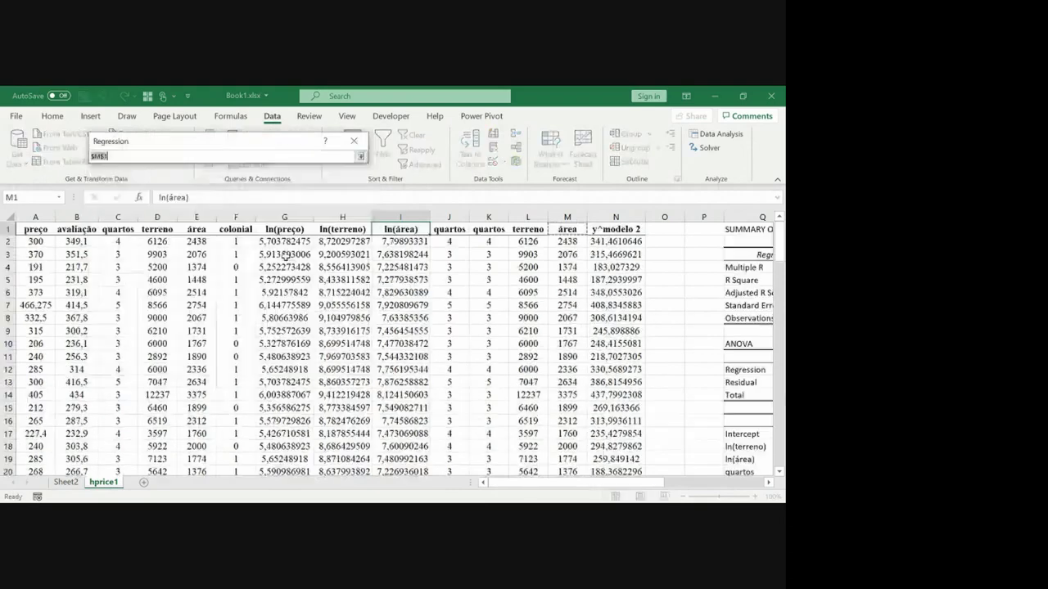
click(504, 293)
key(Right)
key(Right)
key(Right)
key(Right)
key(Right)
key(Right)
key(Right)
key(Right)
key(Right)
key(Right)
key(Right)
key(Right)
key(Right)
key(Right)
key(Right)
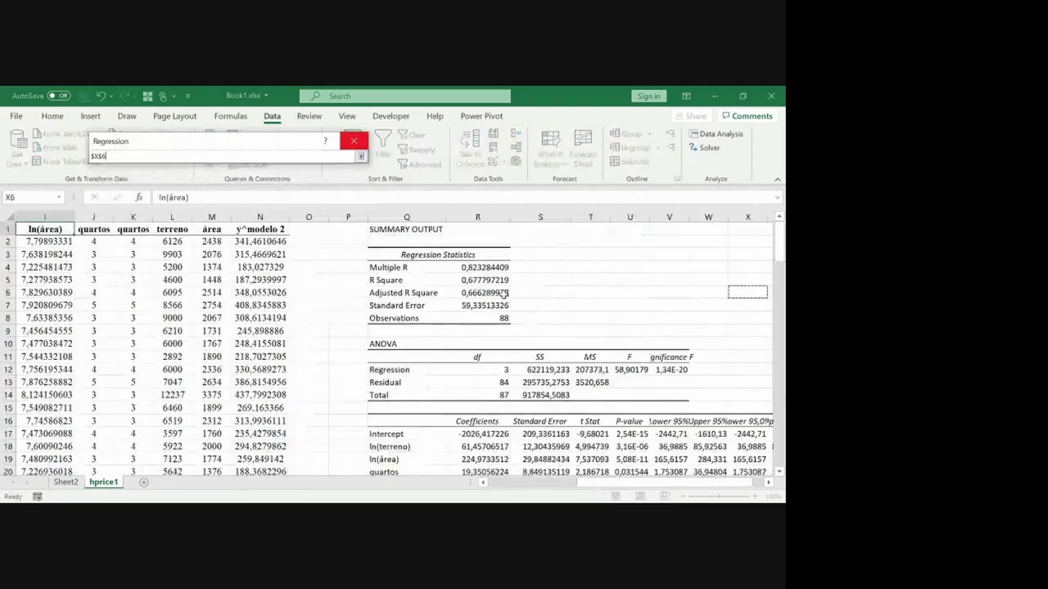
key(Up)
key(Up)
key(Up)
key(Up)
key(Up)
key(Return)
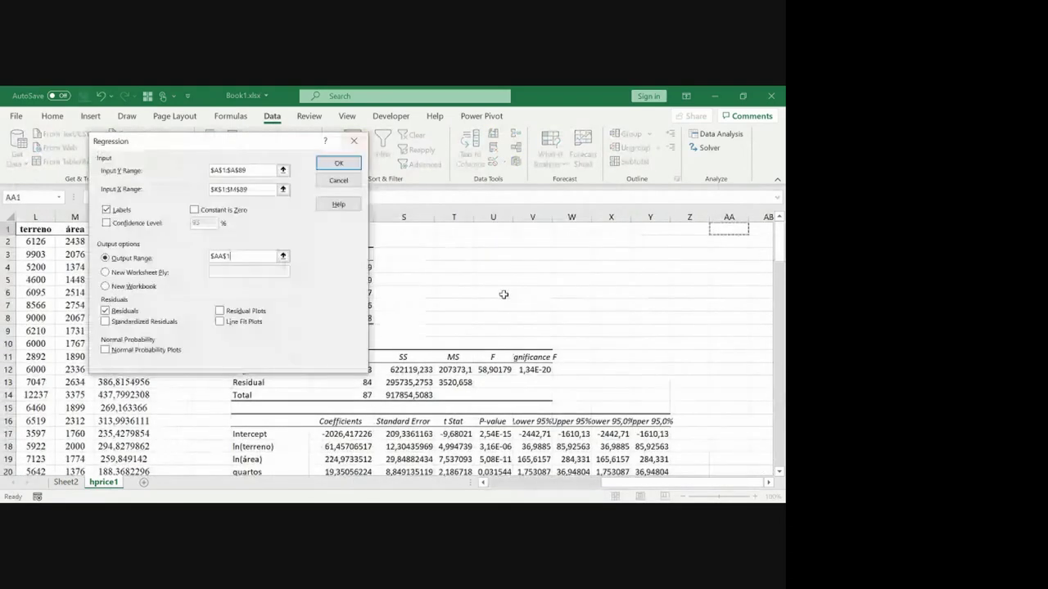
key(Return)
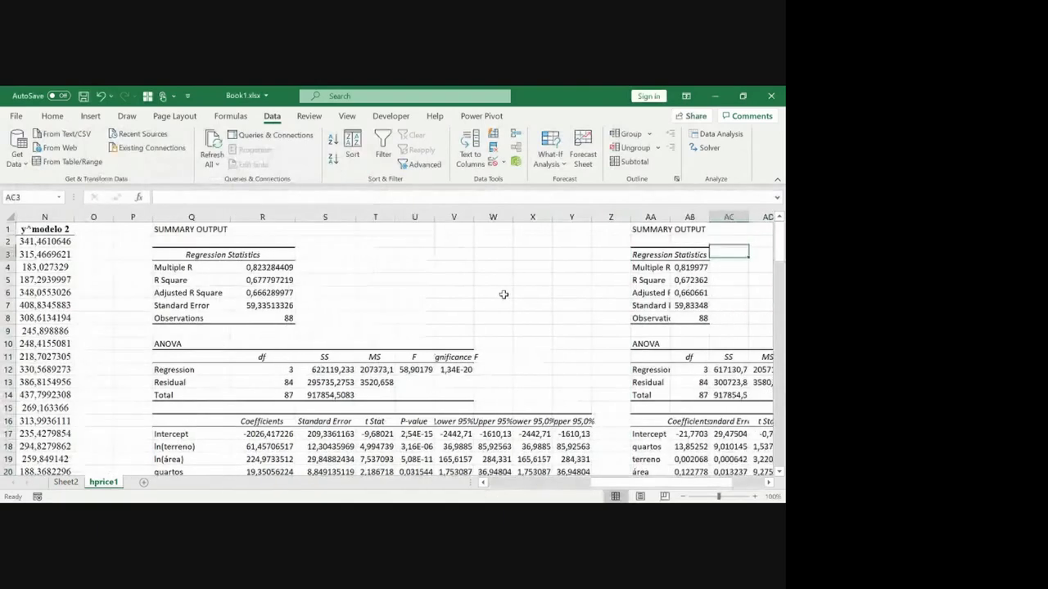
Step: Autofit columns AA to AI of the new regression output
key(Right)
key(Right)
key(Right)
key(Right)
key(Right)
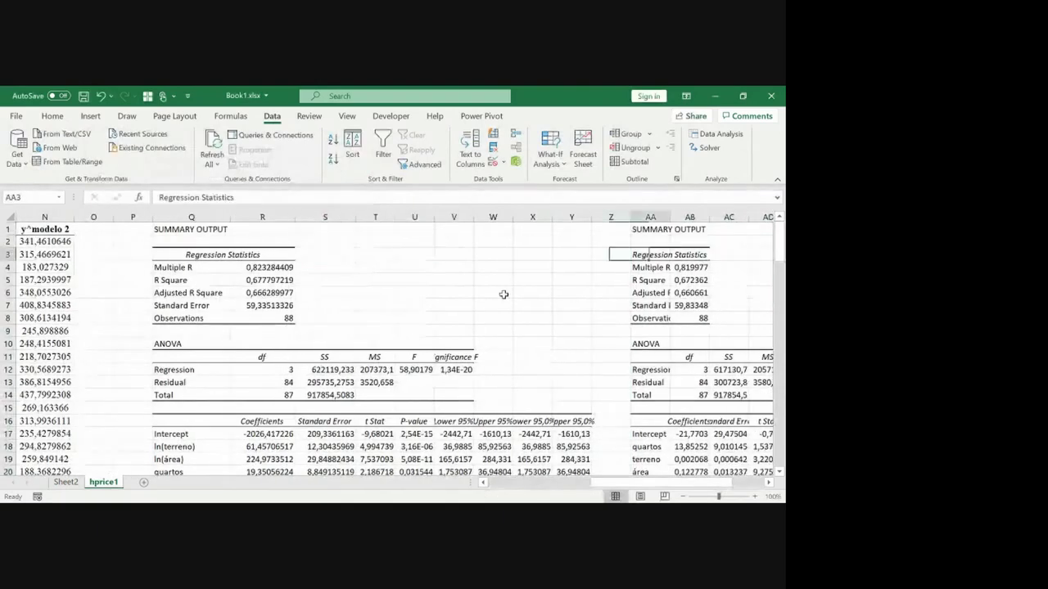
scroll(505, 295, right, 1)
drag(311, 216, 669, 217)
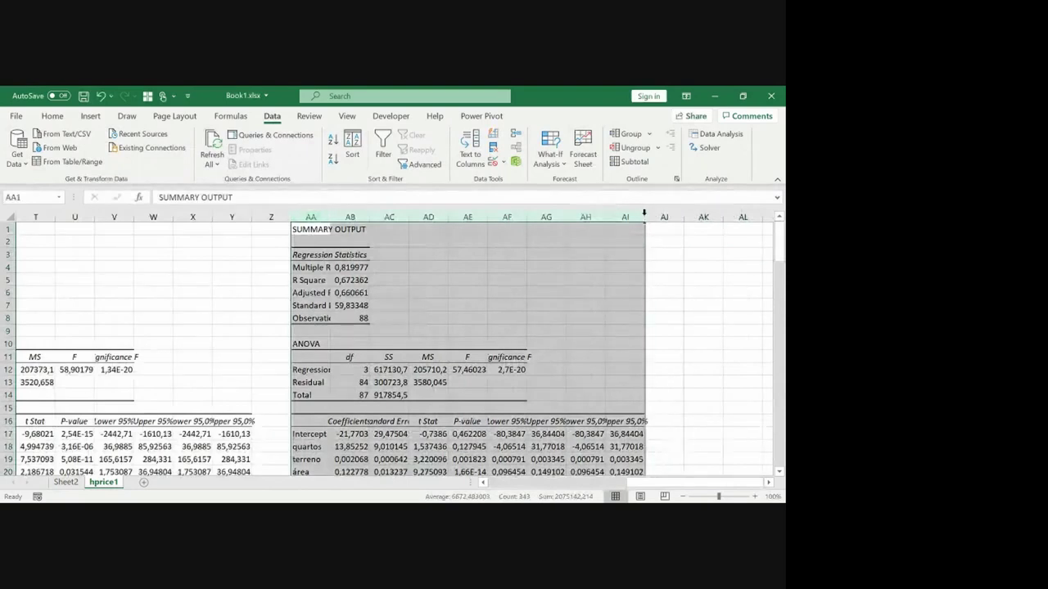
double_click(645, 217)
Step: Enter the label "Modelo 1" in AB25, above the Predicted preço column of the new residual output
click(351, 433)
key(Down)
key(Down)
key(Down)
key(Down)
key(Down)
key(Down)
key(Down)
key(Down)
key(Down)
key(Down)
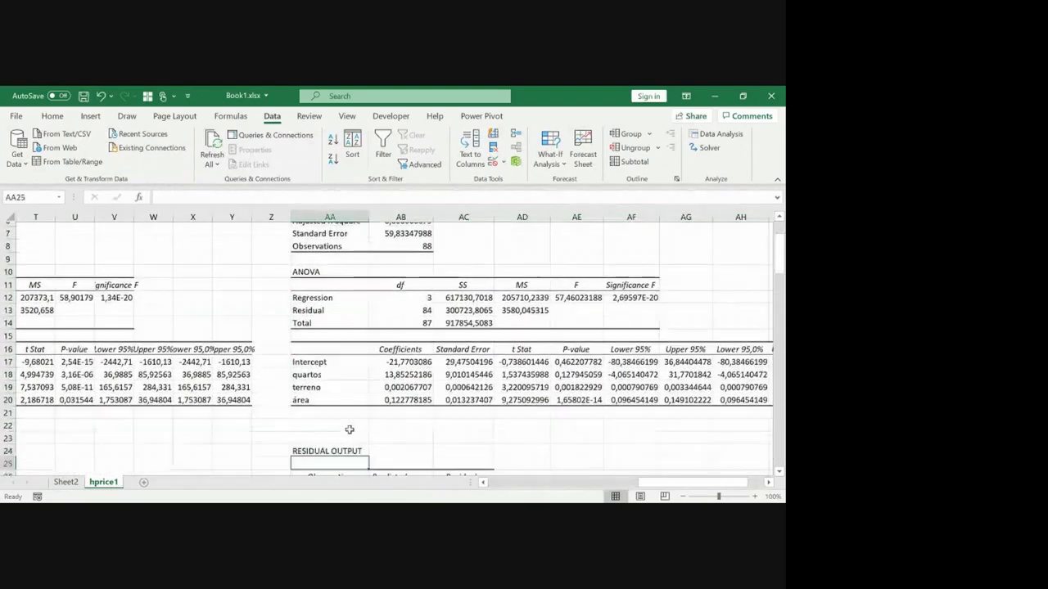
key(Up)
key(Up)
key(Right)
text(M)
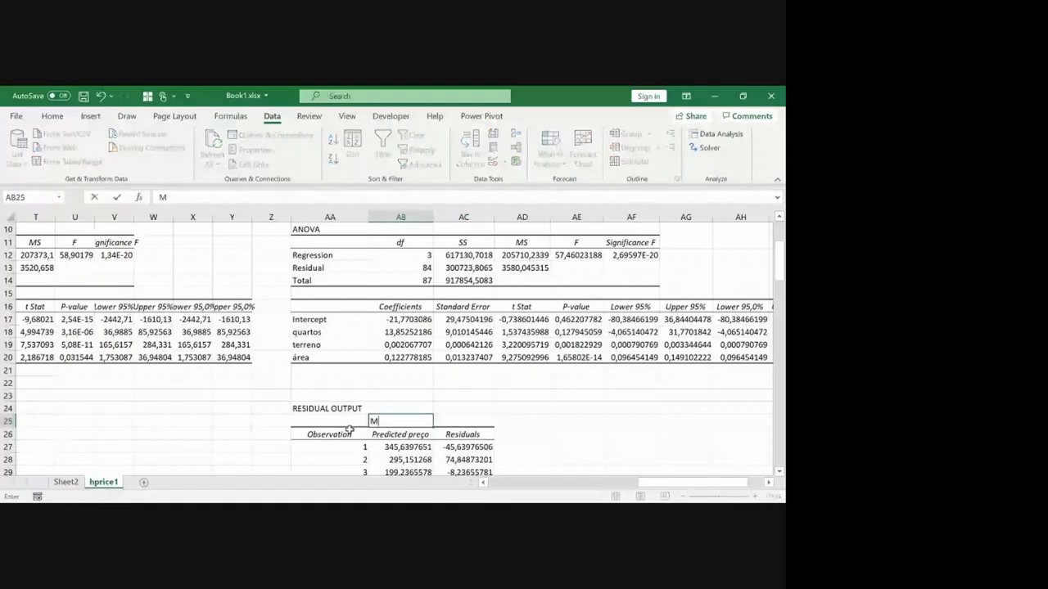
text(odelo 1)
key(Return)
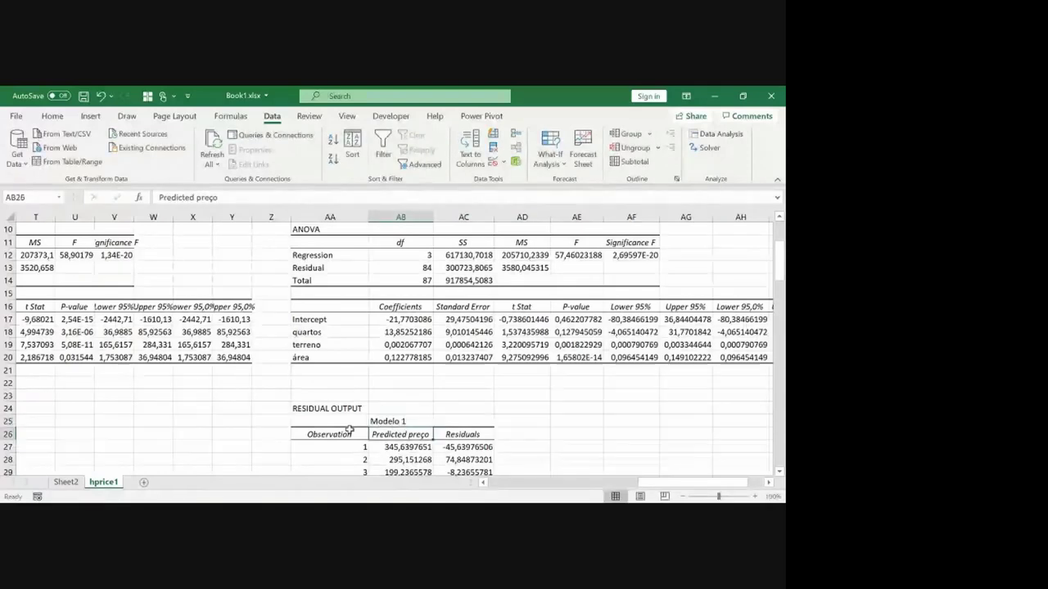
Step: Insert a blank column at K, before the second quartos column in the hprice1 data
key(Up)
key(Left)
key(ctrl+Left)
key(ctrl+Left)
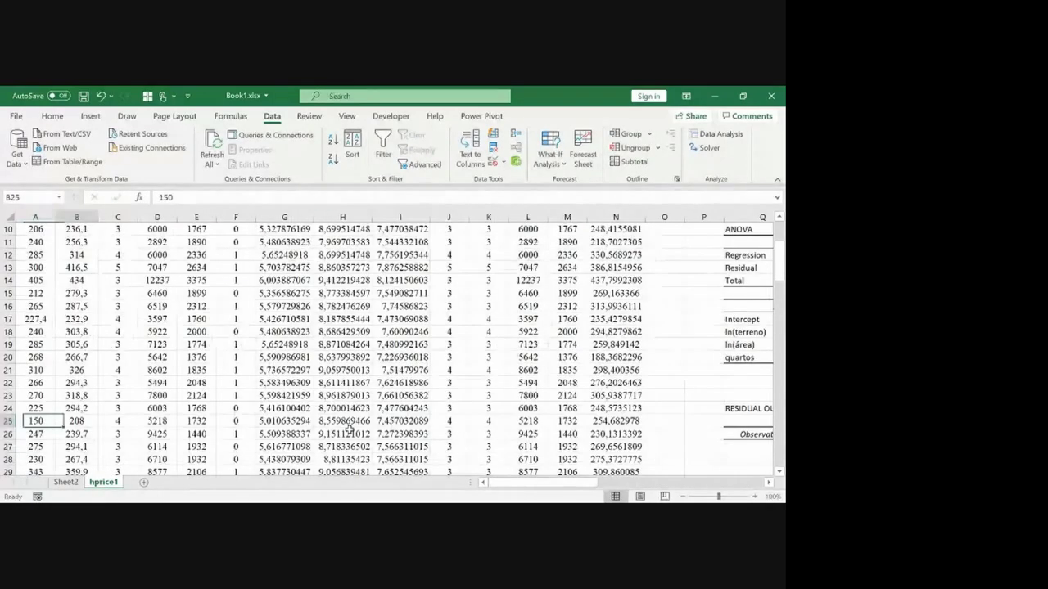
key(ctrl+Up)
key(ctrl+Right)
click(306, 292)
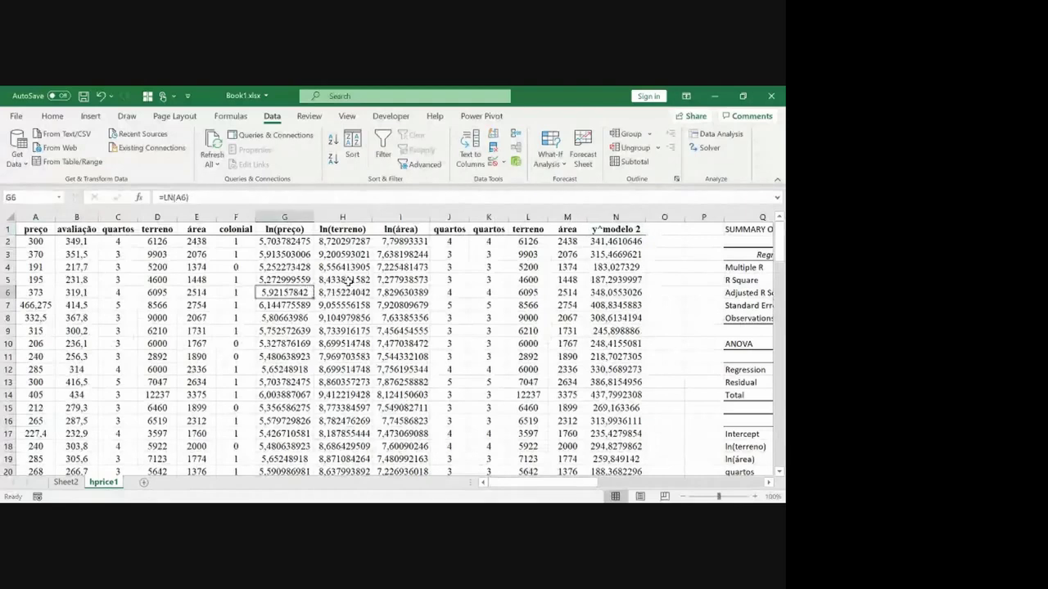
click(348, 280)
click(396, 255)
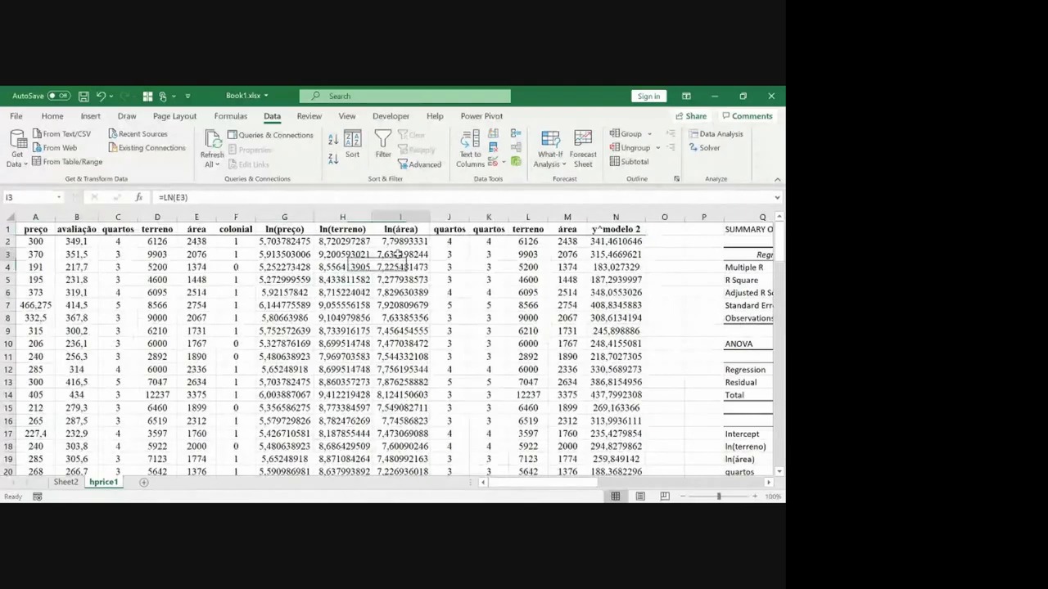
click(489, 217)
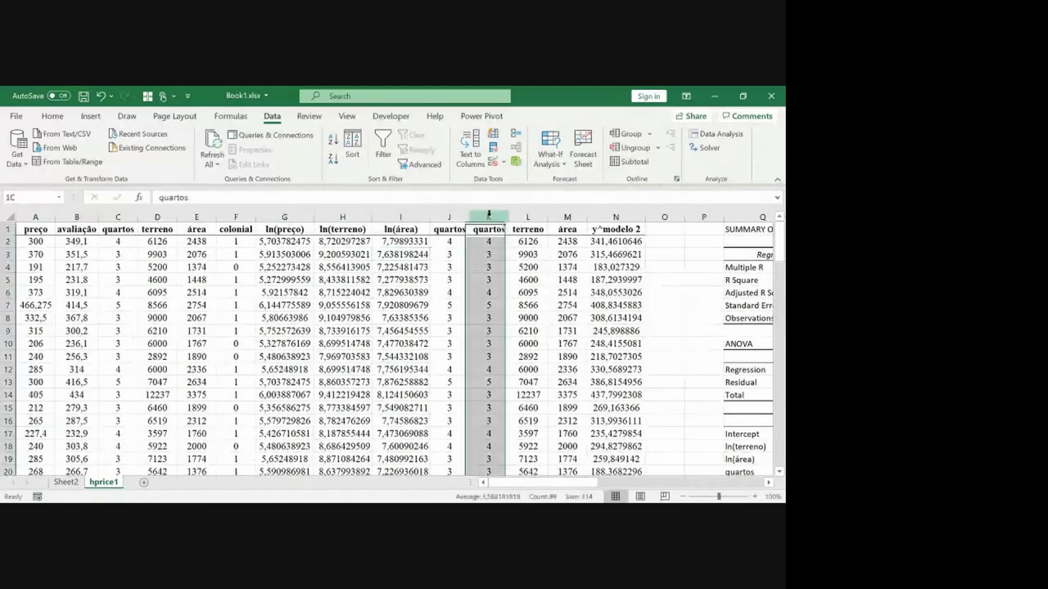
key(ctrl+plus)
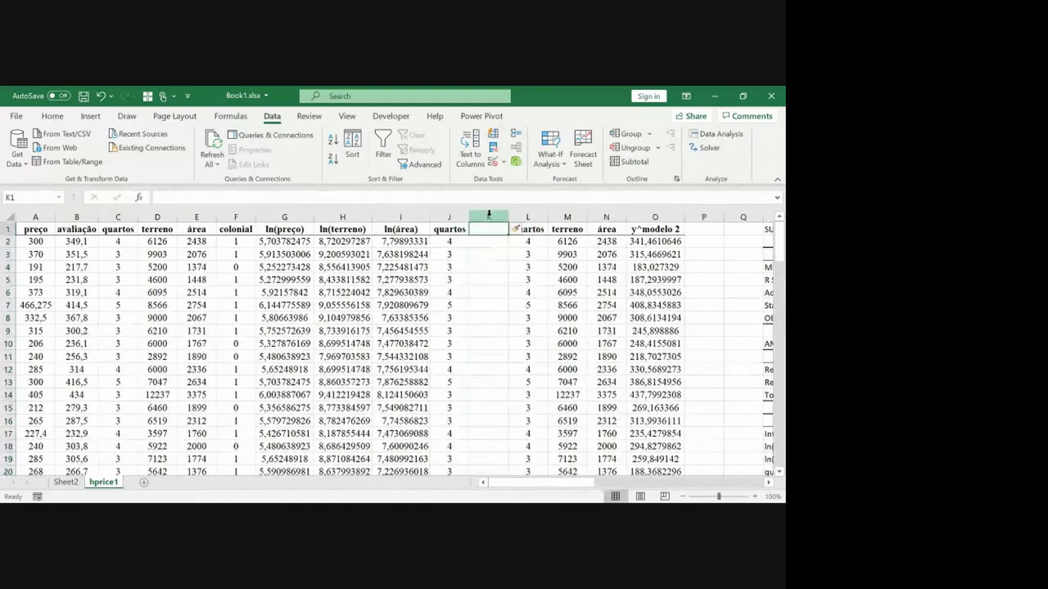
Step: Enter the heading "y^modelo 1" in K1 and widen column K to fit it
text(y^)
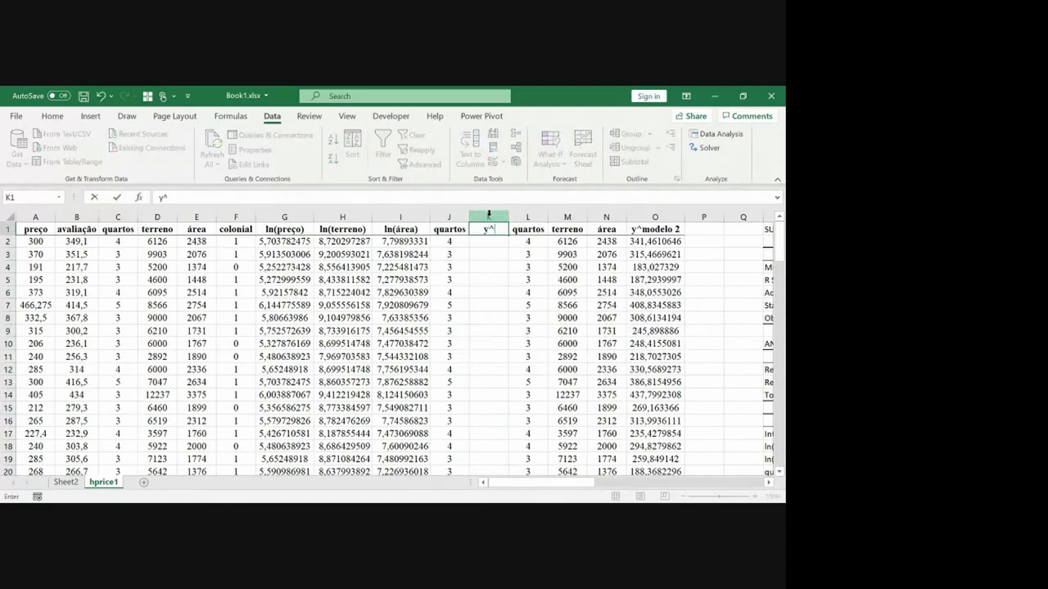
text(modelo)
key(Return)
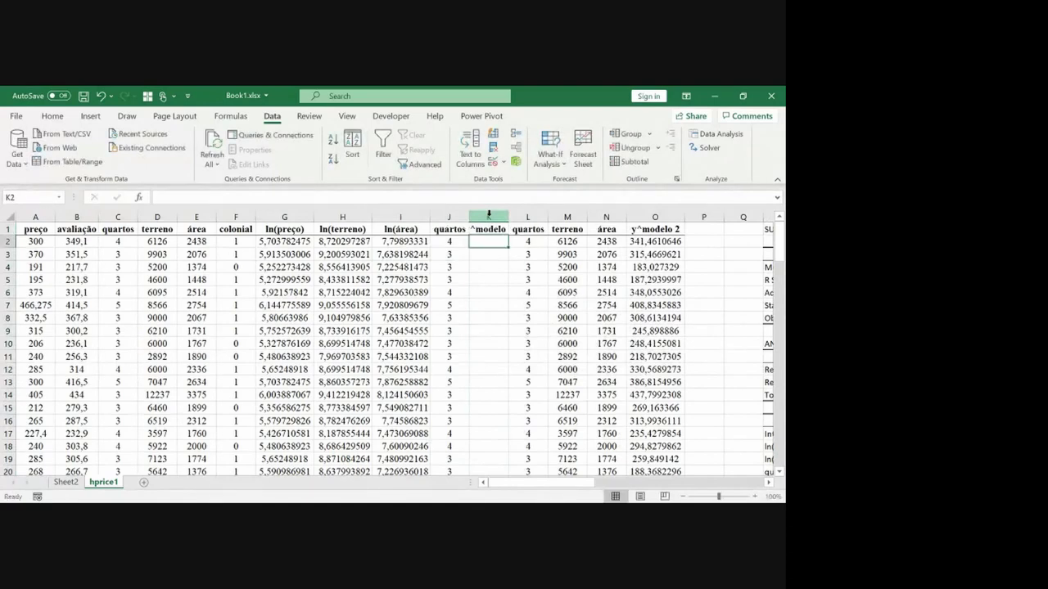
drag(509, 216, 520, 216)
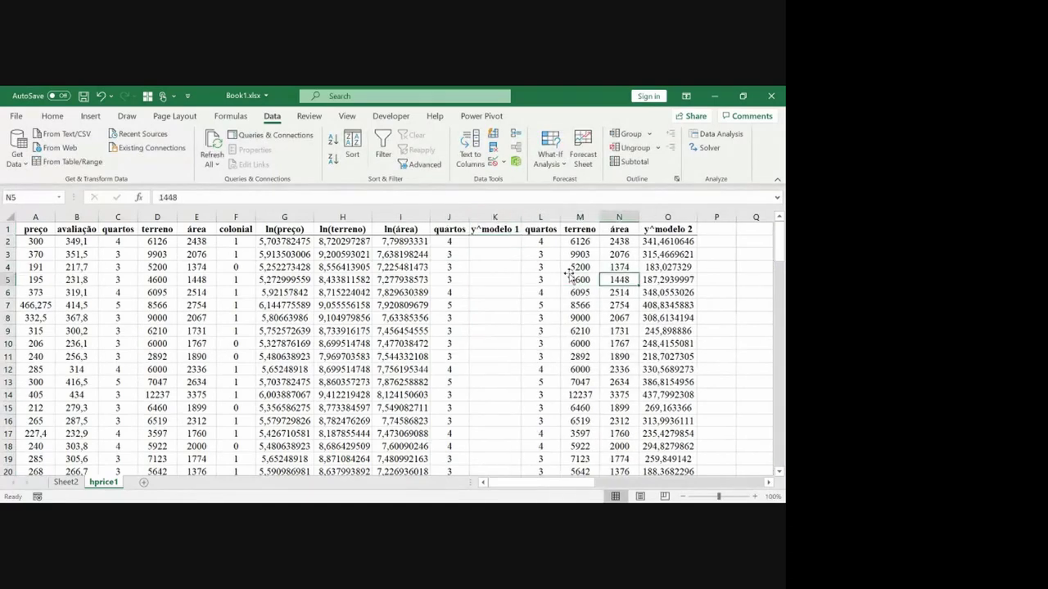
Step: Copy all Predicted preço values under Modelo 1 in the residual output, from AC27 down
key(Right)
key(Right)
key(Right)
key(Right)
key(Right)
key(Right)
key(Right)
key(Right)
key(Right)
key(Right)
key(Right)
key(Right)
key(Right)
key(Right)
key(Right)
key(Right)
key(Down)
key(Down)
key(Down)
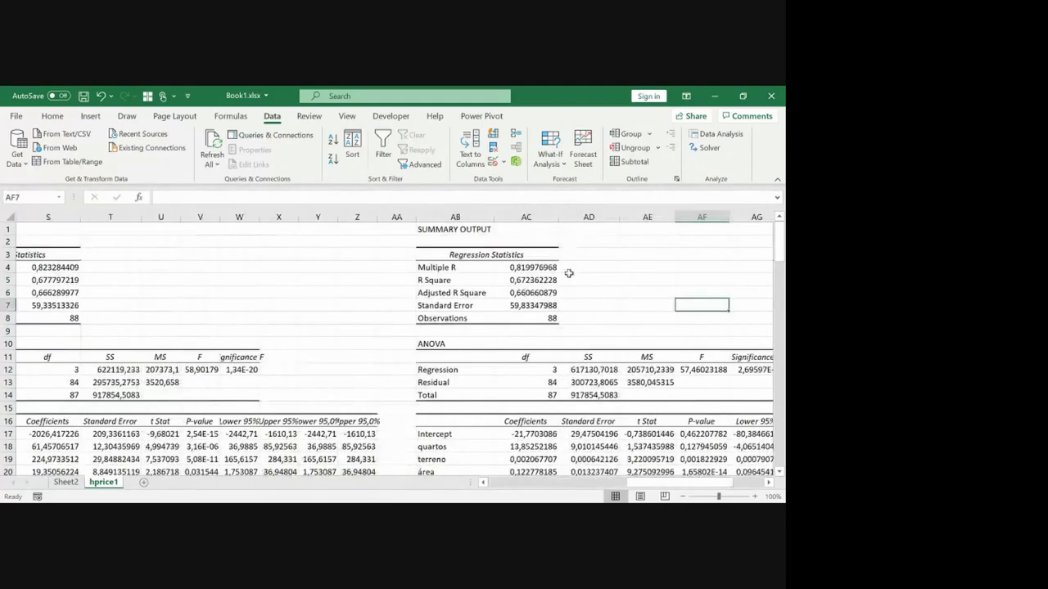
key(Down)
key(Down)
key(Down)
key(Down)
key(Down)
key(Down)
key(Down)
key(Down)
key(Down)
key(Down)
key(Down)
key(Down)
key(Down)
key(Down)
key(Down)
key(Down)
key(Down)
key(Down)
key(Down)
key(Down)
key(Left)
key(Left)
key(Left)
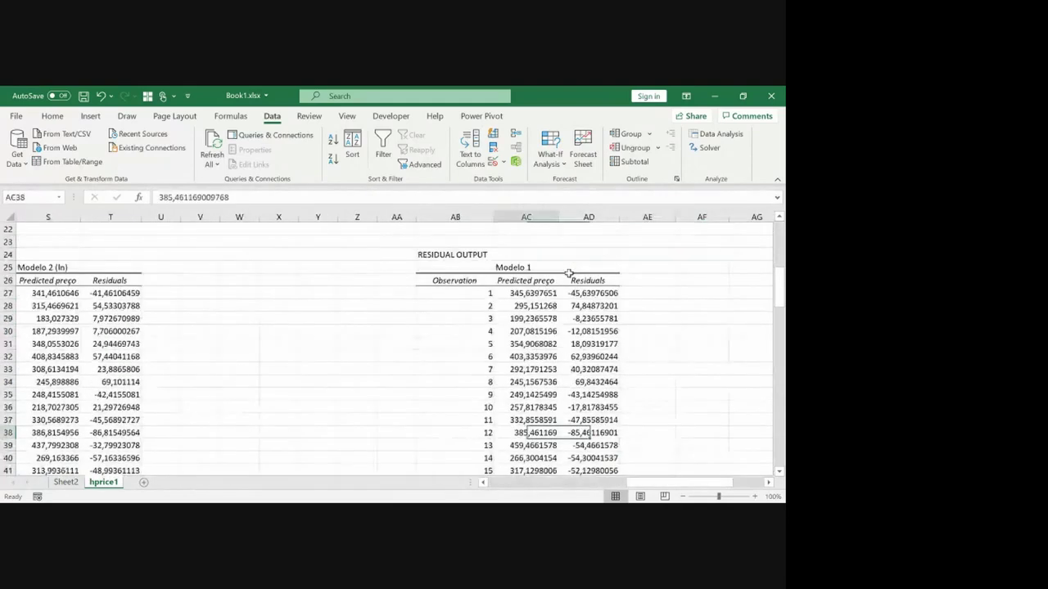
key(Up)
key(Up)
key(Up)
key(Up)
key(Up)
key(Up)
key(Up)
key(Up)
key(Up)
key(Up)
key(Up)
key(Up)
key(Up)
key(Up)
key(Up)
key(Up)
key(Down)
key(Down)
key(ctrl+shift+Down)
key(ctrl+c)
Step: Paste the copied Modelo 1 predictions into the y^modelo 1 column starting at K2
key(Up)
key(Up)
key(Up)
key(Up)
key(Up)
key(Up)
key(Up)
key(Up)
key(Up)
key(Up)
key(Up)
key(Up)
key(Up)
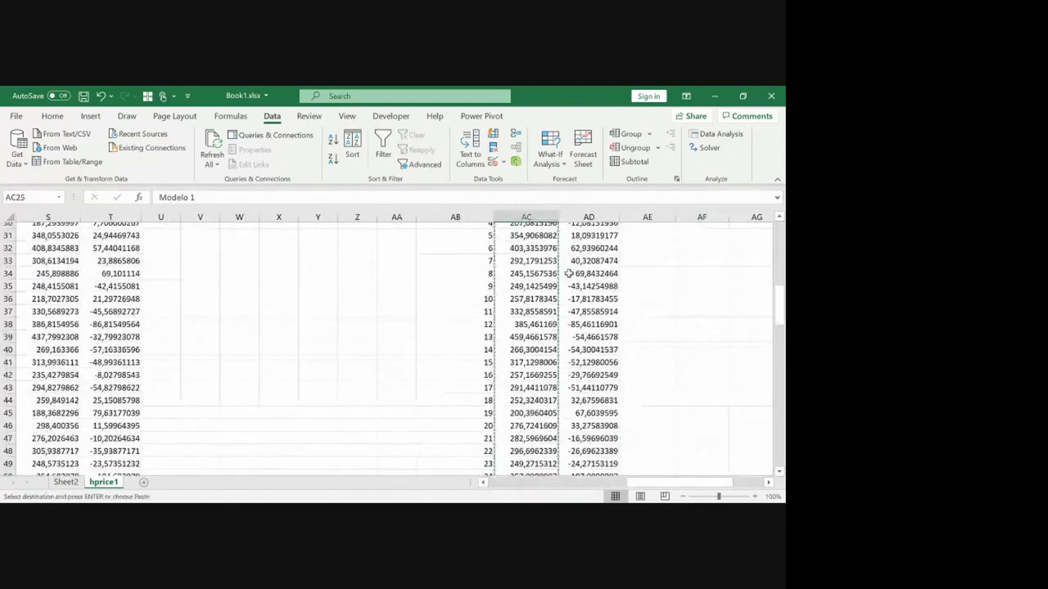
key(Up)
key(Up)
key(Up)
key(Up)
key(Up)
key(Up)
key(Up)
key(Up)
key(Up)
key(Up)
key(Up)
key(Up)
key(Up)
key(Left)
key(Left)
key(Left)
key(Left)
key(Left)
key(Left)
key(Left)
key(Left)
key(Left)
key(Left)
key(Left)
key(Left)
key(Left)
key(Left)
key(Left)
key(Left)
key(Left)
key(Left)
key(Left)
key(Left)
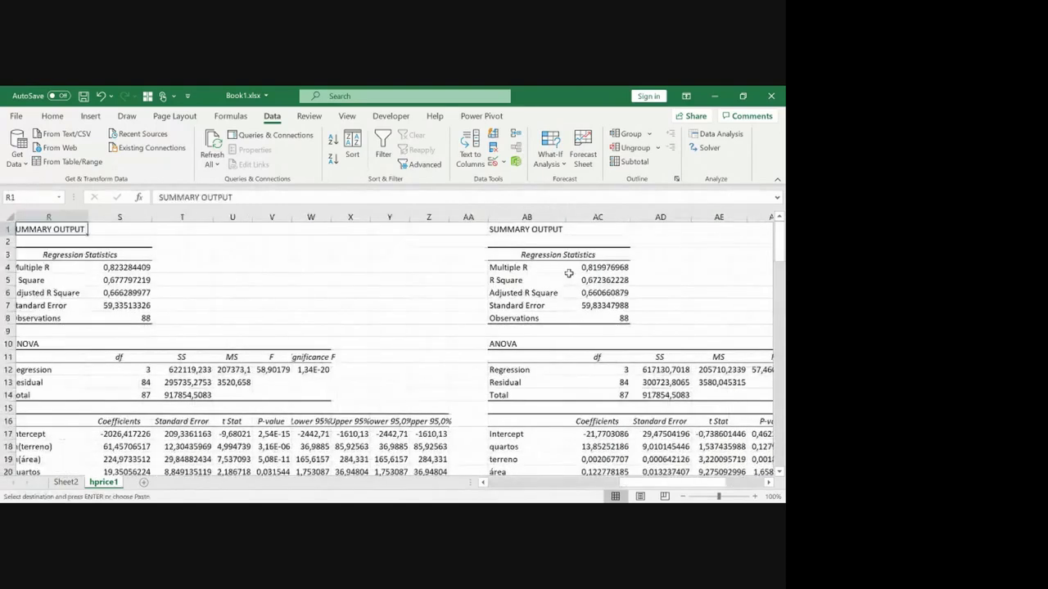
key(Down)
key(Right)
key(Right)
key(Right)
key(Right)
key(Right)
key(Right)
key(Right)
key(Right)
key(Right)
key(Right)
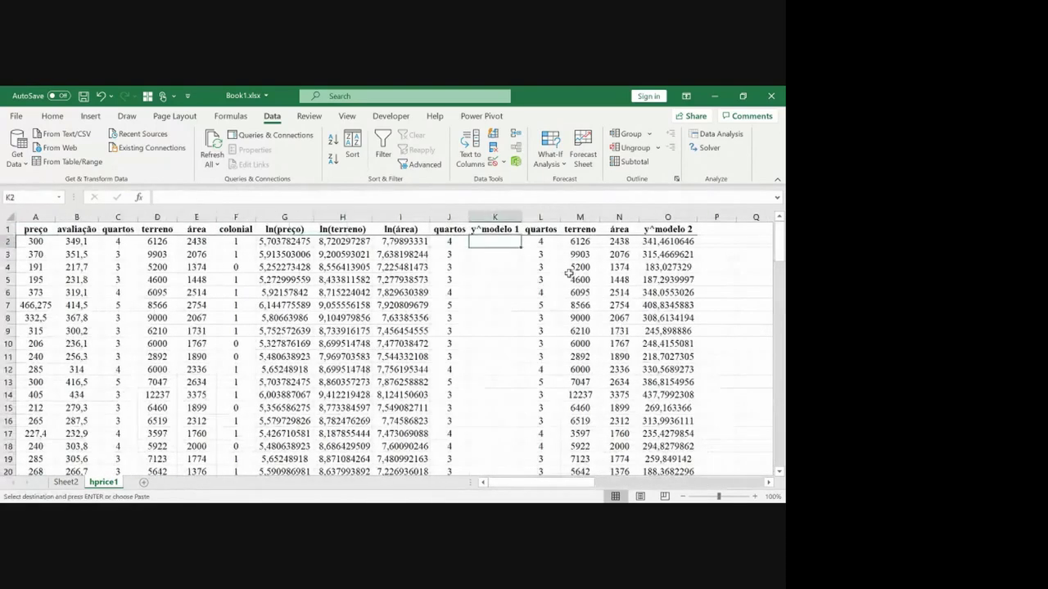
key(ctrl+v)
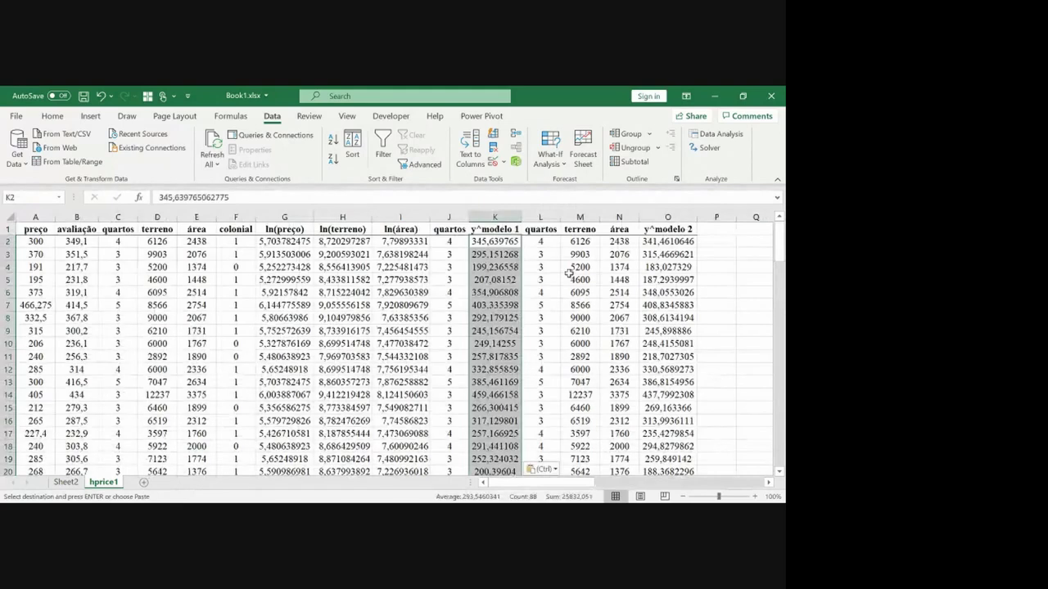
key(ctrl+Down)
key(ctrl+Up)
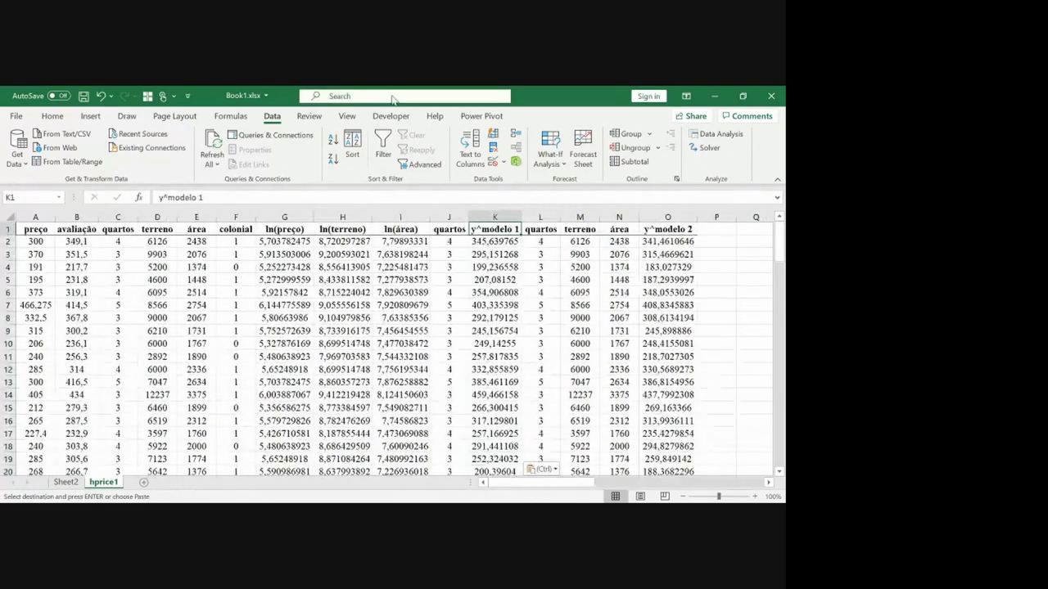
Step: Set up a new regression of preço with X range H1:K89, covering ln(terreno), ln(área), quartos and y^modelo 1
click(705, 135)
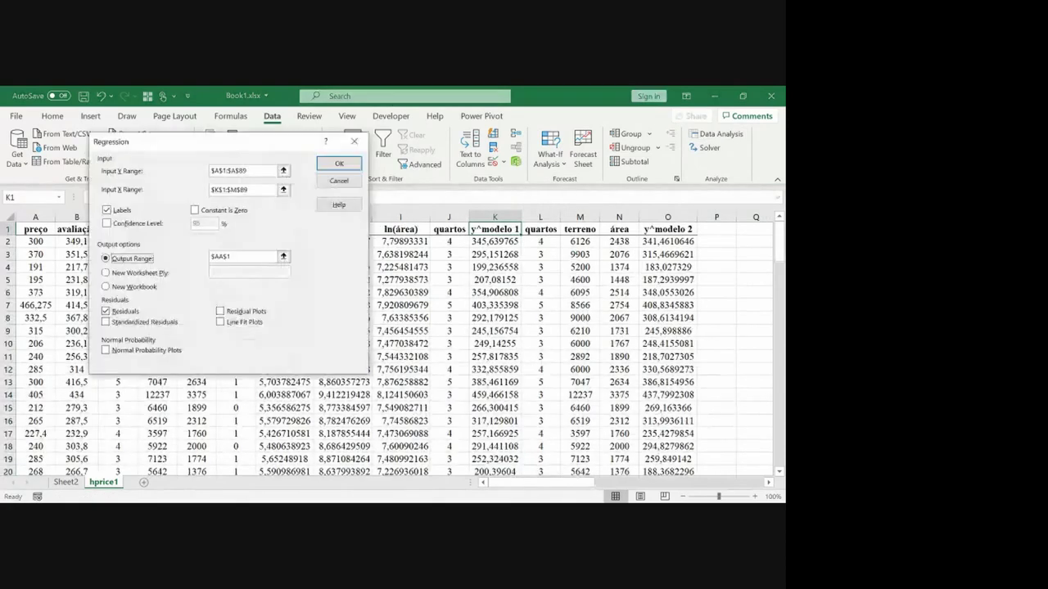
click(284, 171)
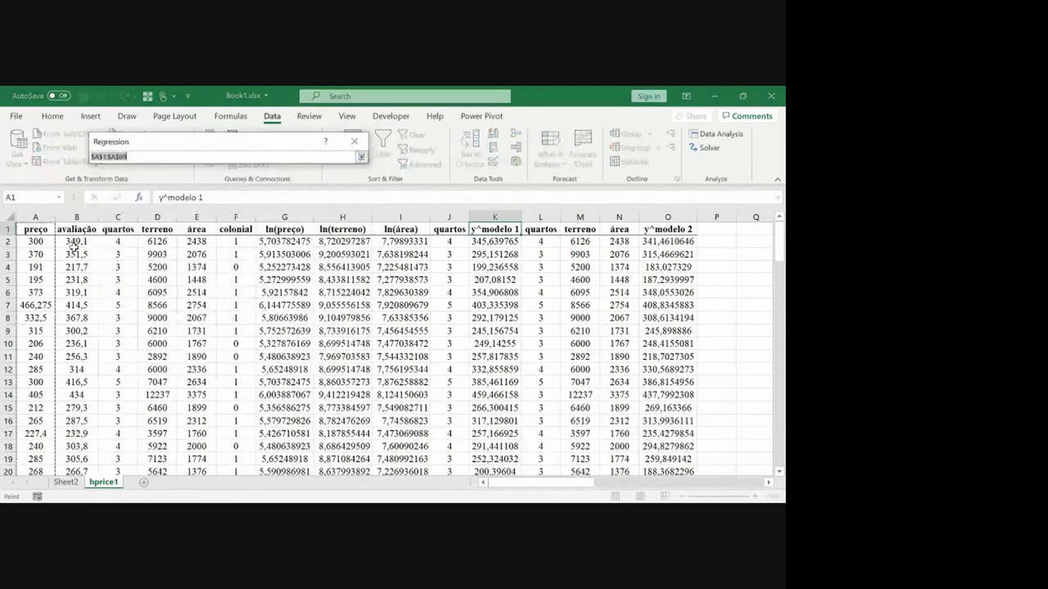
click(361, 157)
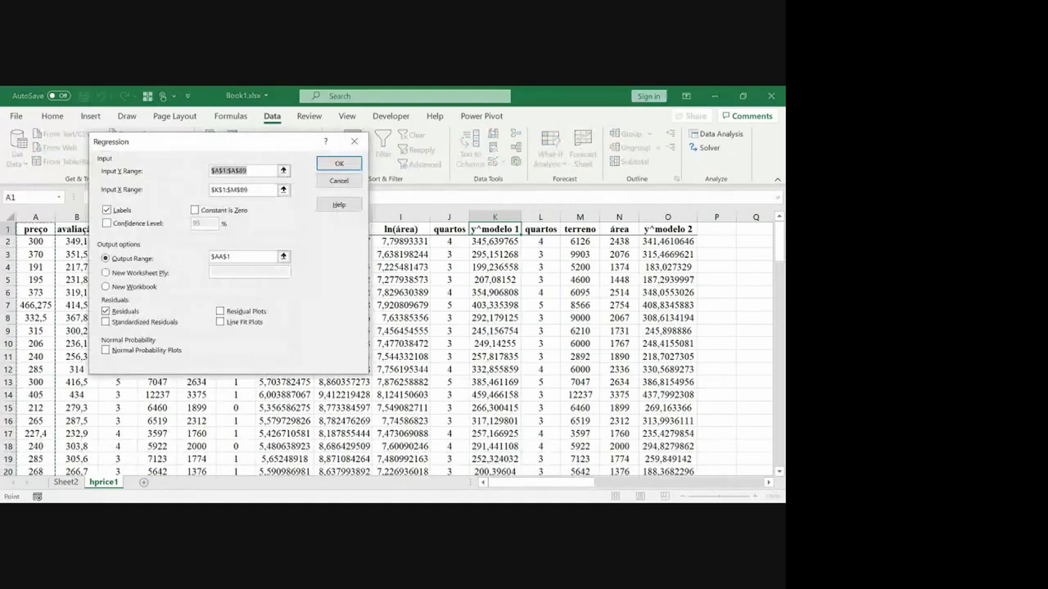
click(283, 189)
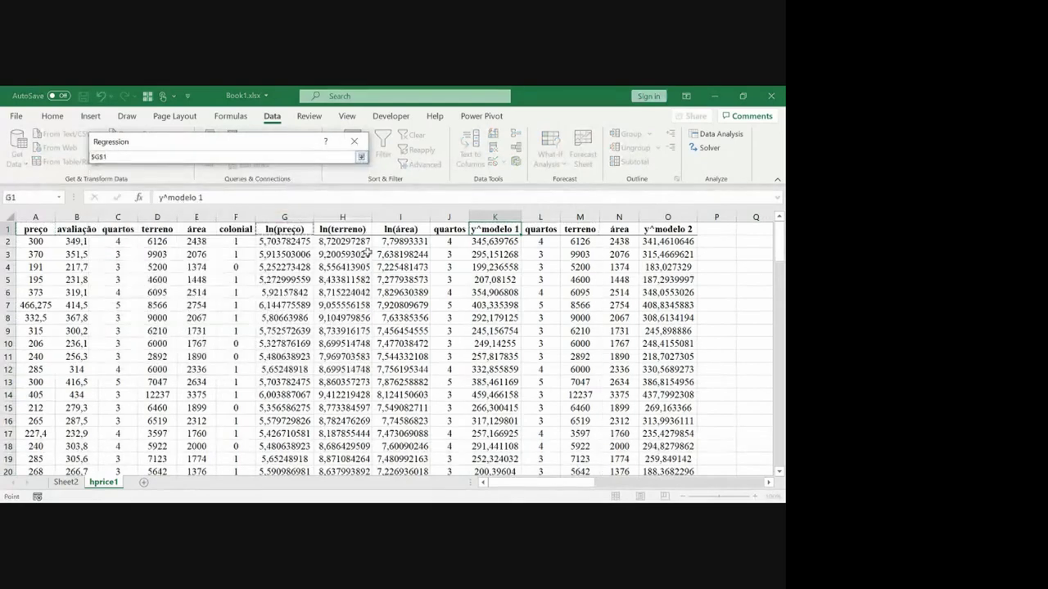
drag(337, 230, 449, 230)
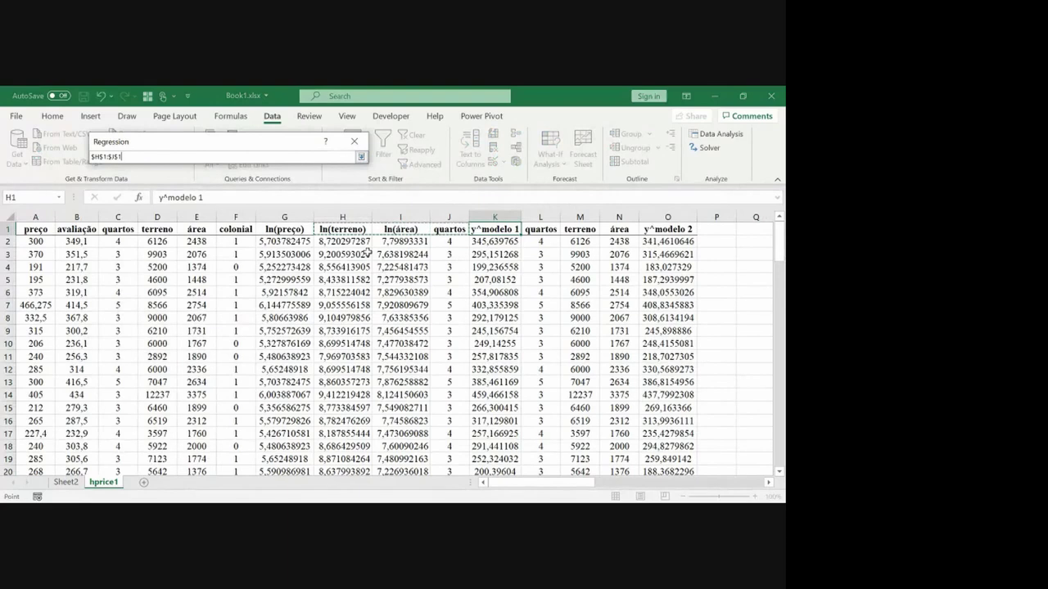
key(shift+Right)
key(ctrl+shift+Down)
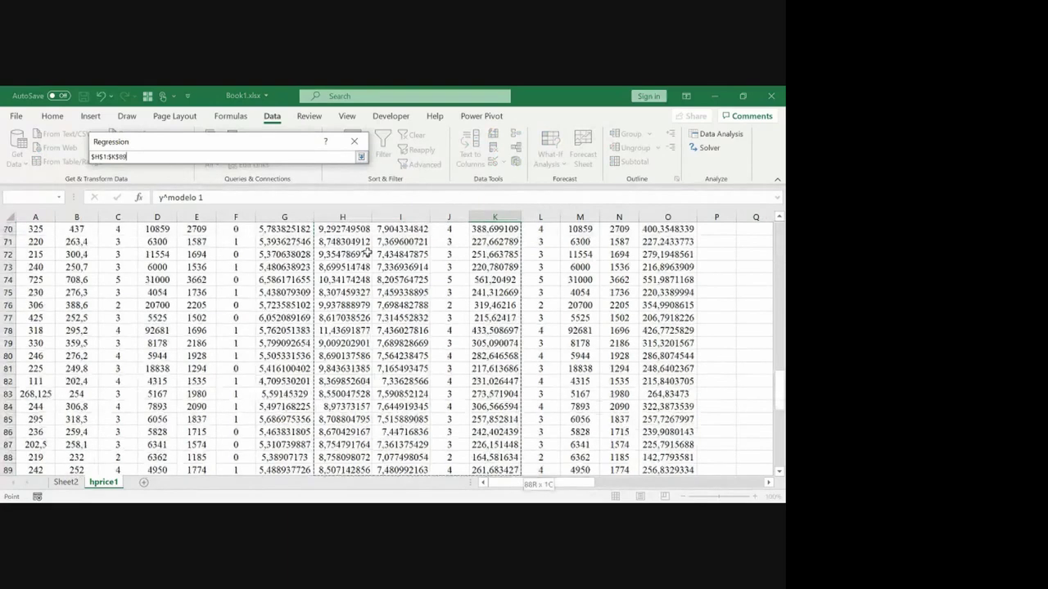
key(Return)
Step: Run the regression with its output on a new worksheet and autofit all columns there
click(105, 273)
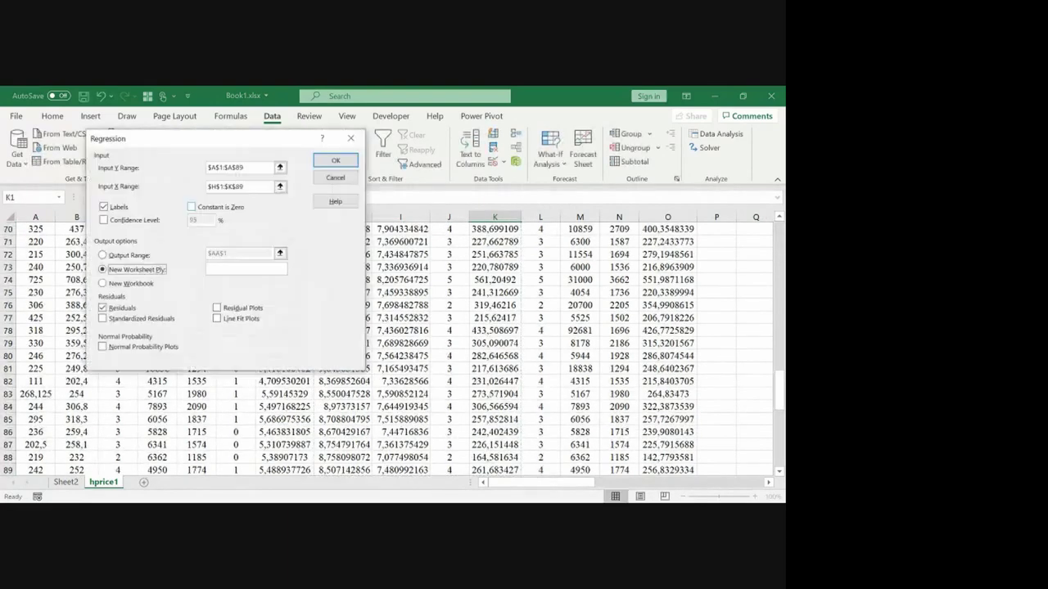
click(333, 164)
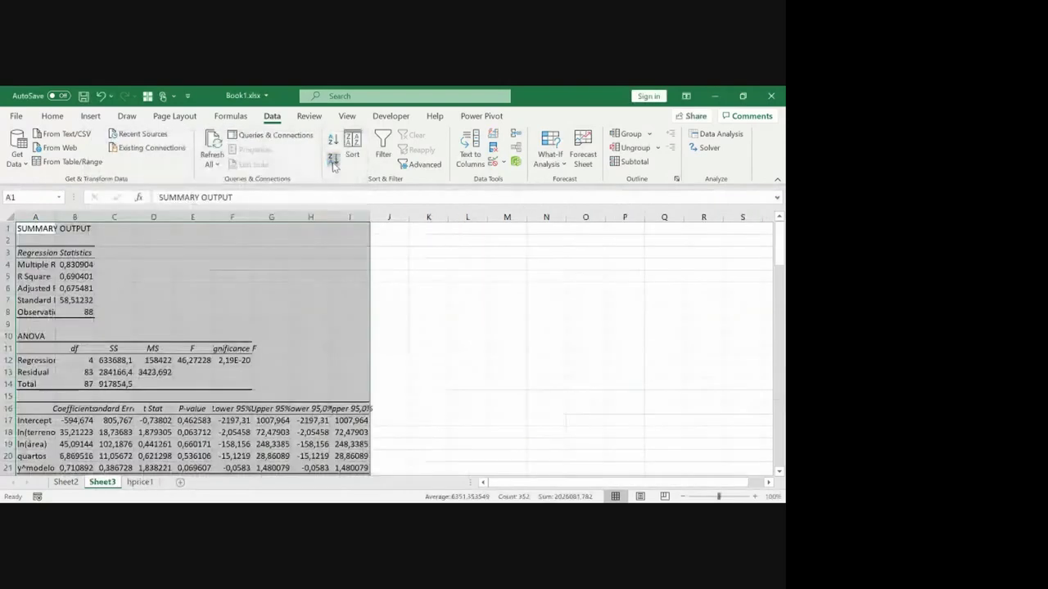
click(9, 217)
double_click(55, 216)
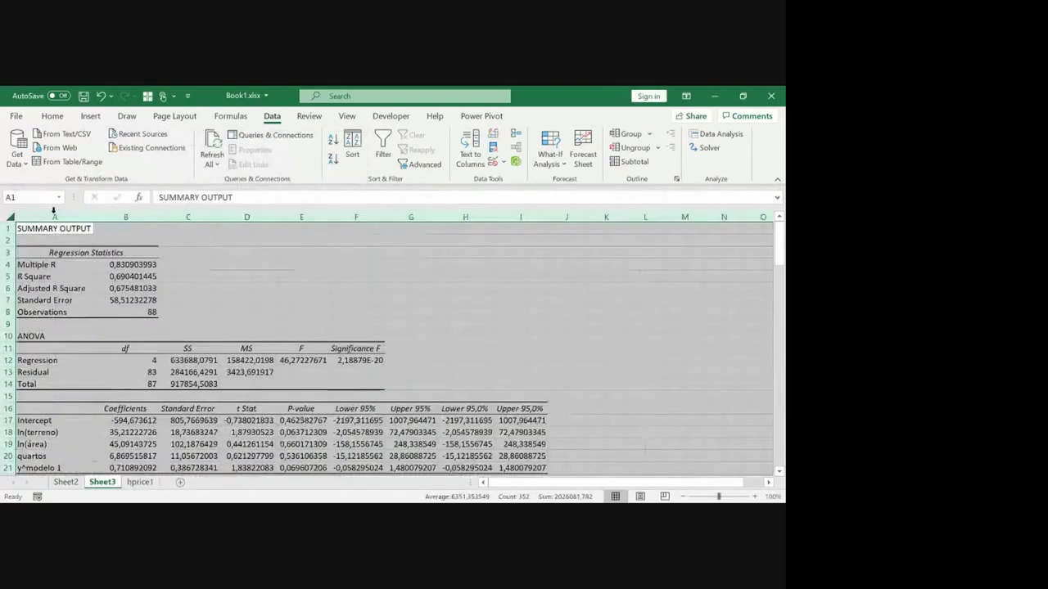
Step: Highlight the y^modelo 1 coefficient row, A21:I21, with a yellow fill
click(38, 442)
key(Down)
key(Down)
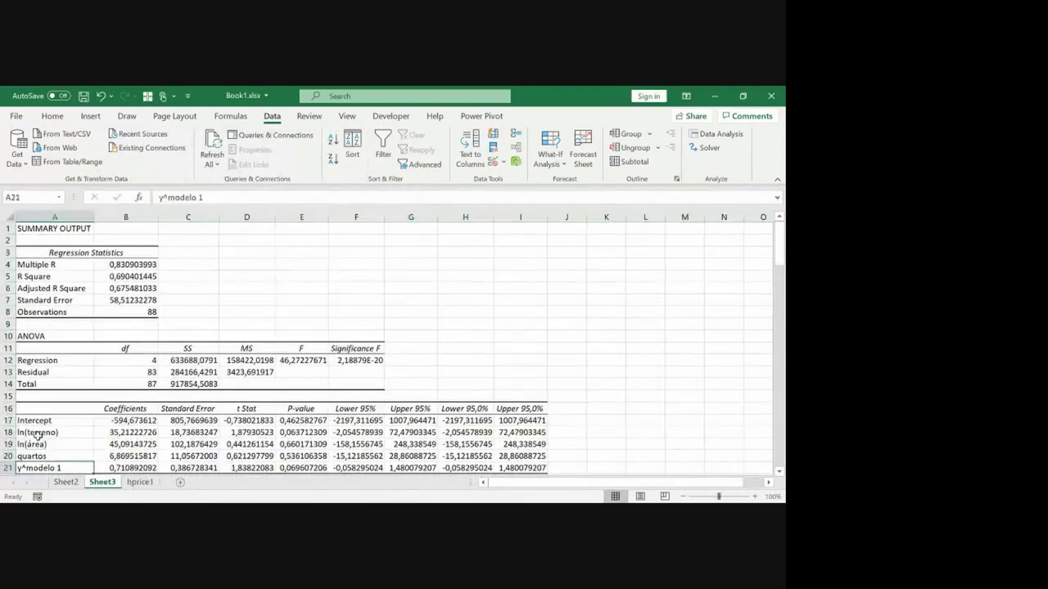
key(ctrl+shift+Right)
click(51, 116)
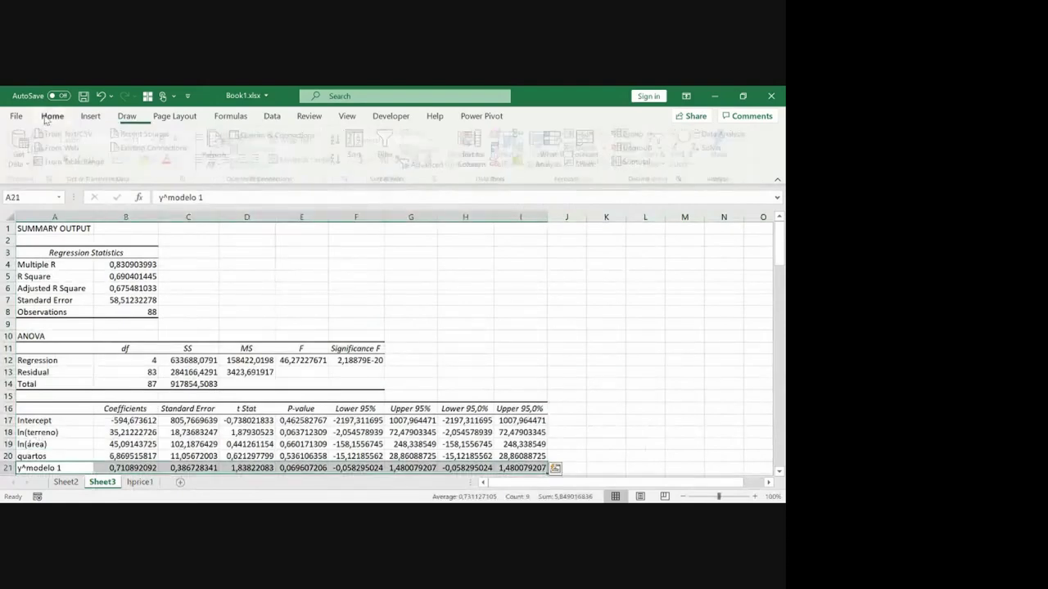
click(149, 160)
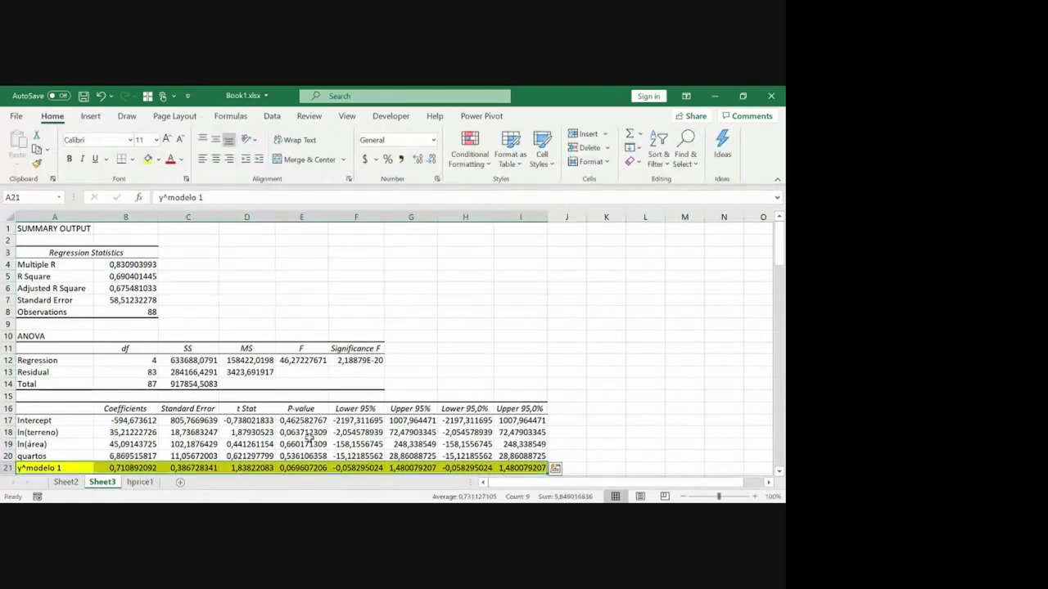
Step: Format the y^modelo 1 P-value in E21 as a percentage
click(305, 468)
click(388, 158)
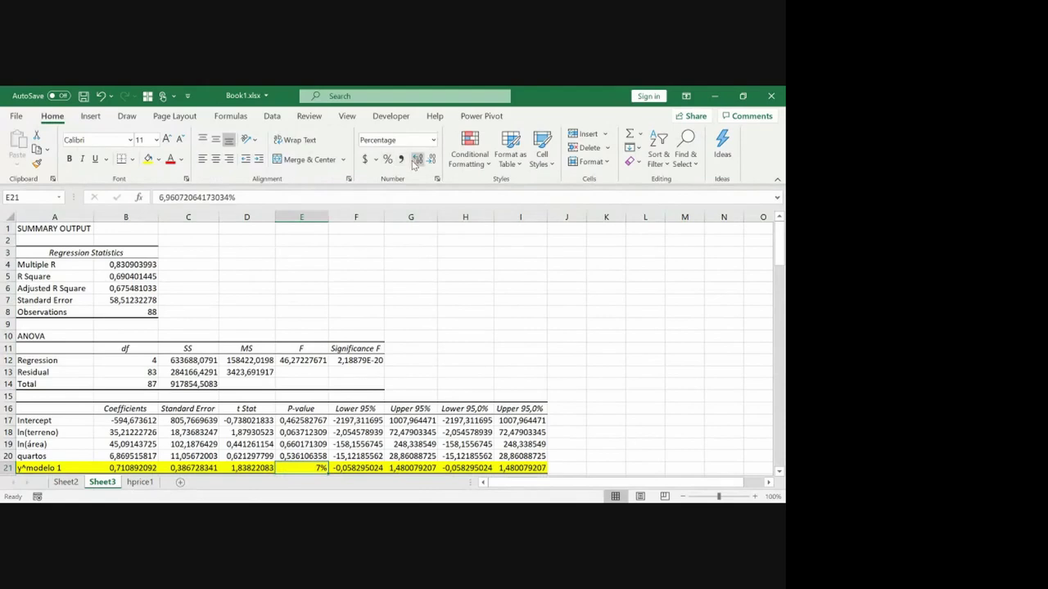
Step: Show the y^modelo 1 P-value in E21 as a percentage with two decimal places
click(417, 159)
click(417, 159)
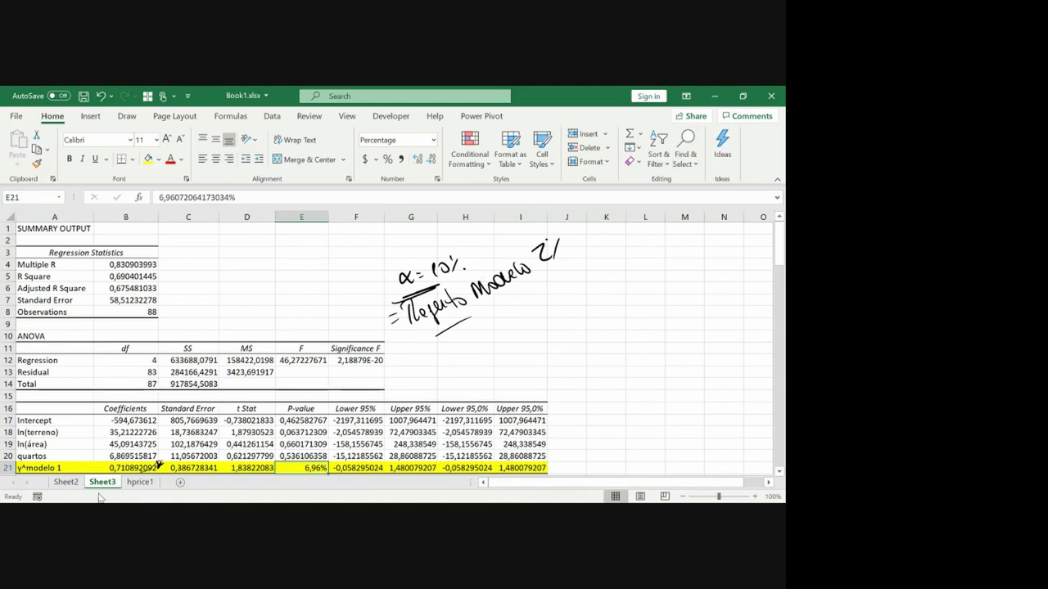
Step: Switch to the Davidson-MacKinnon test slide and underline the circled ŷ1 annotation in red
key(alt+Tab)
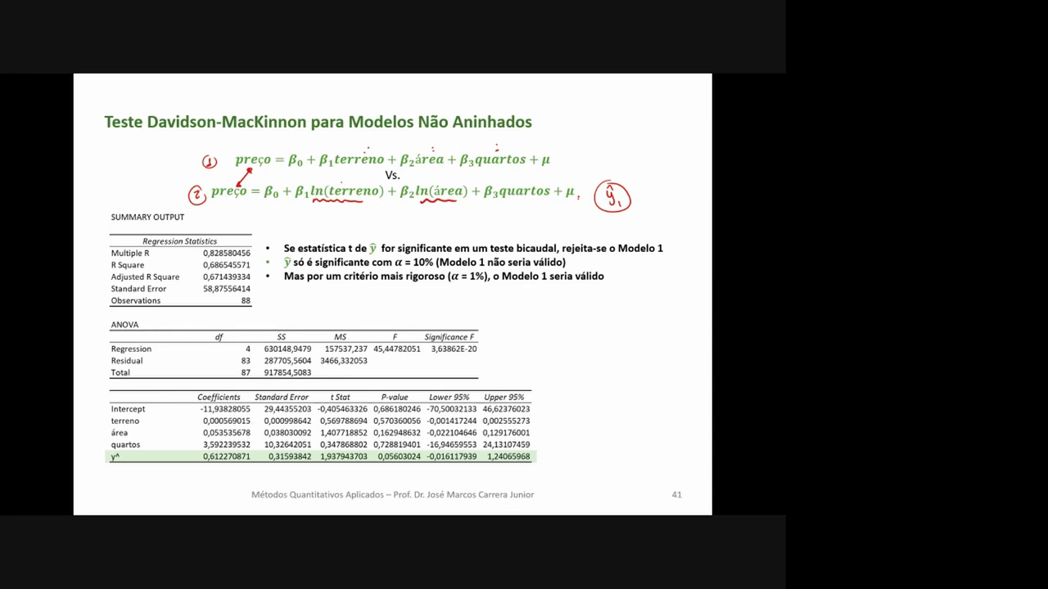
drag(619, 212, 629, 216)
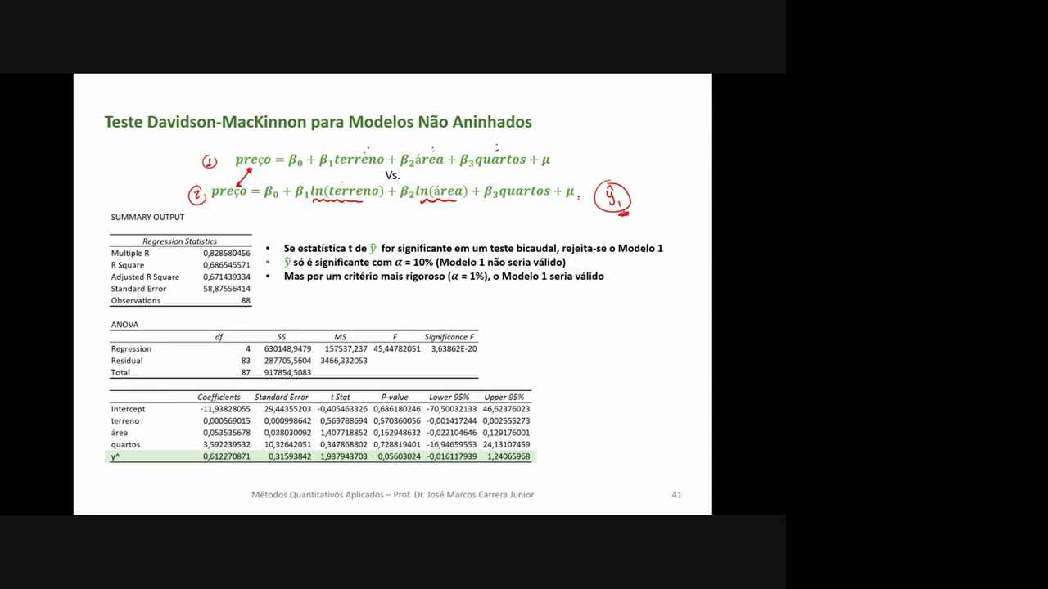
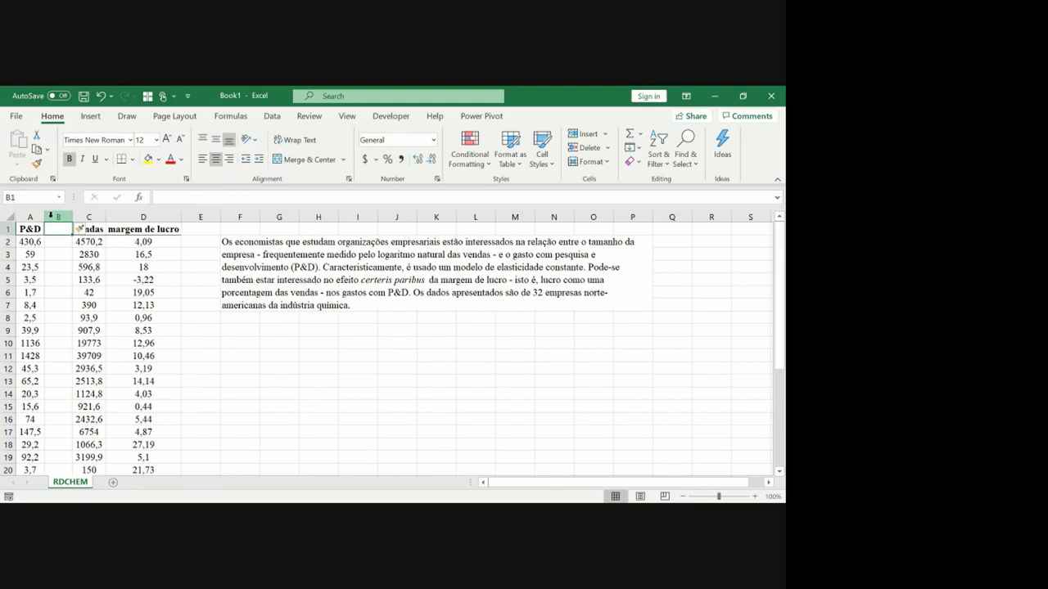
Step: Enter the header "pdintens" in B1 and fit column B's width to it
text(p)
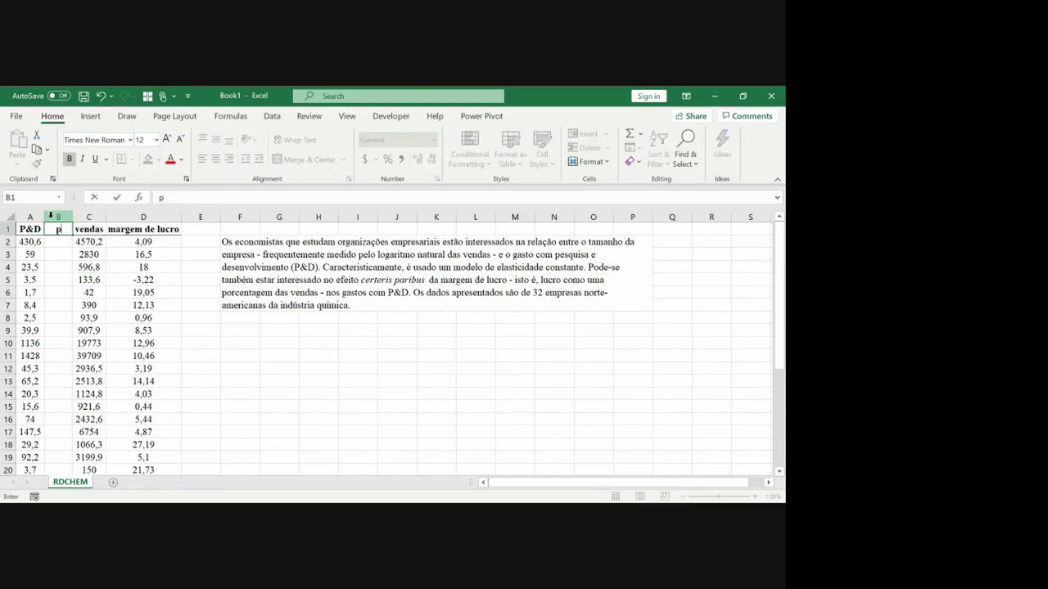
text(dintens)
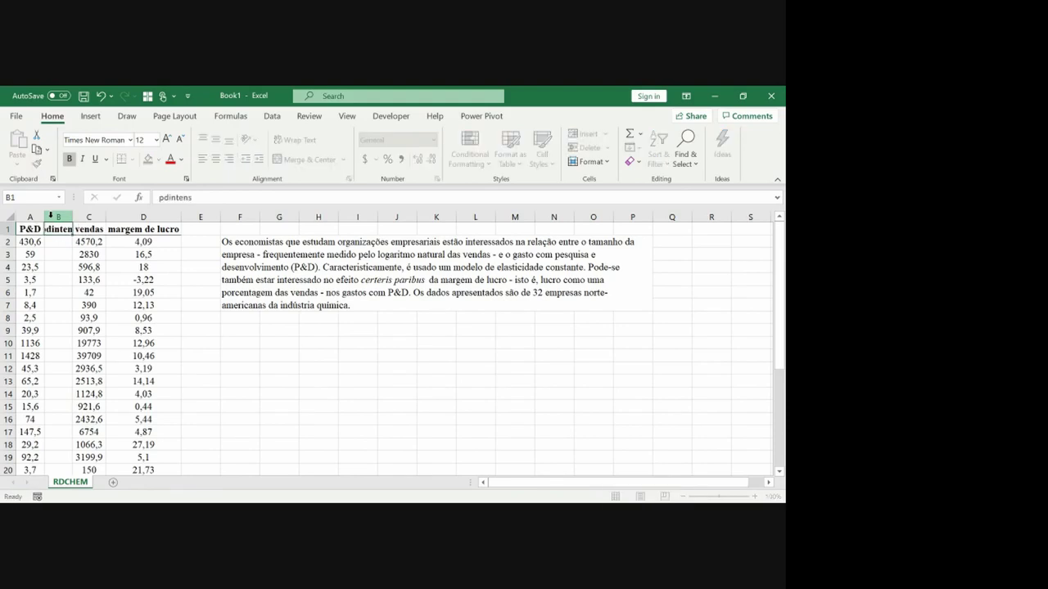
key(Return)
double_click(72, 217)
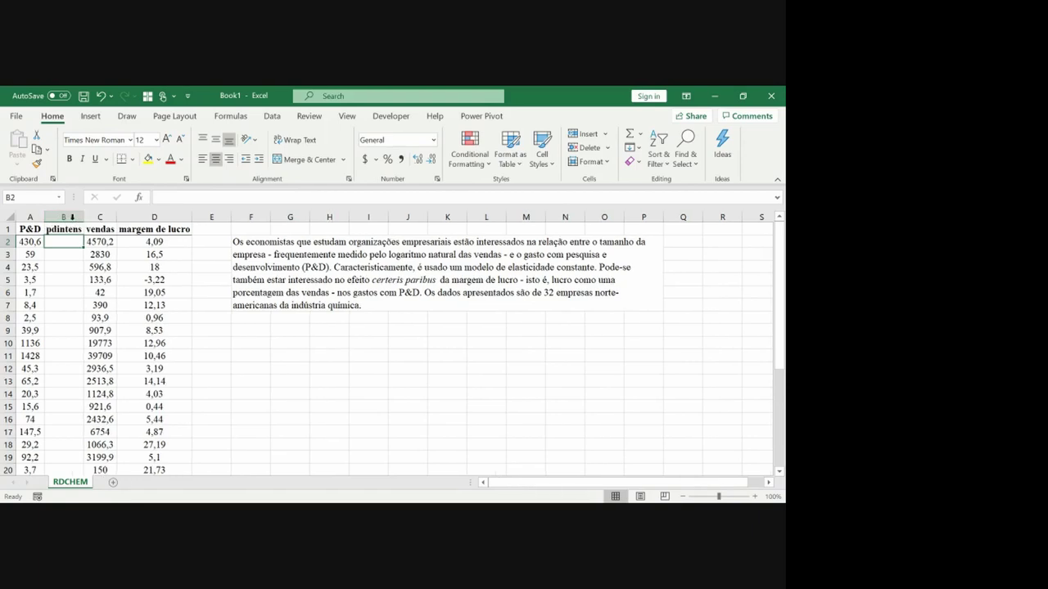
Step: Enter the formula =A2/C2*100 in B2 to compute P&D as a percentage of sales
text(=)
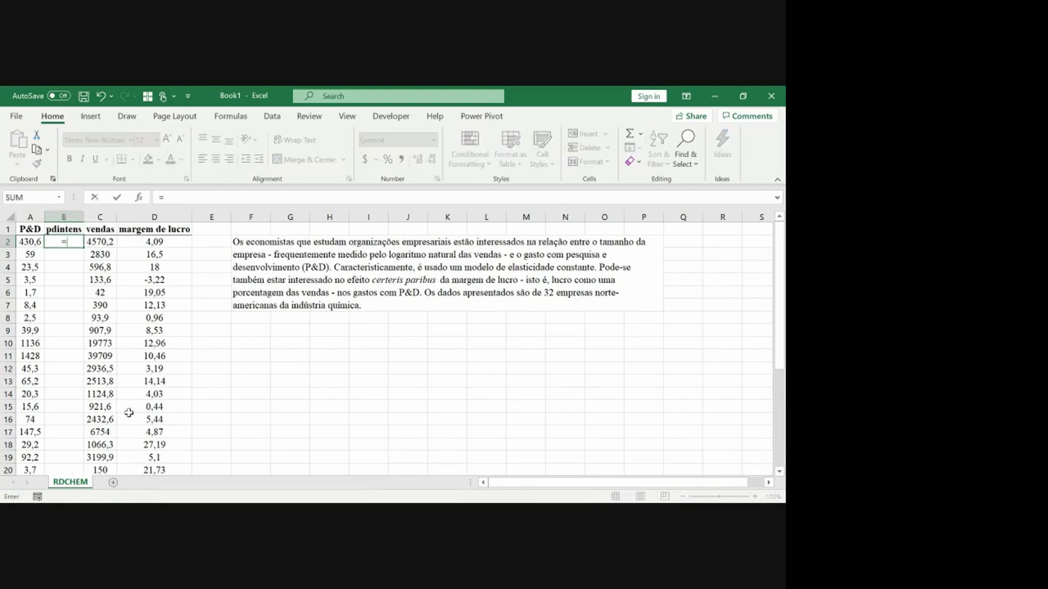
key(Left)
text(/)
key(Right)
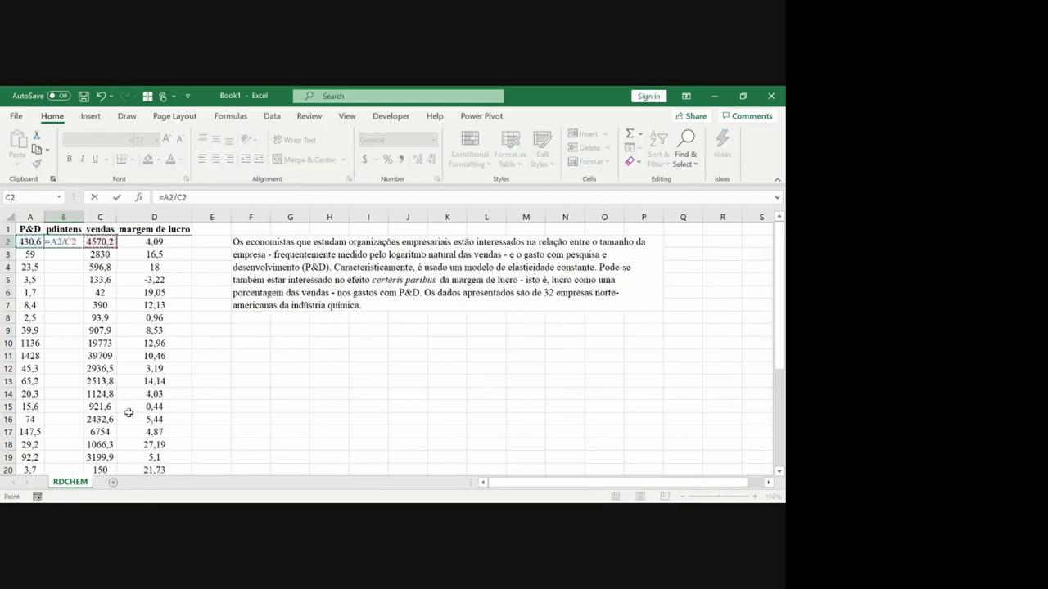
text(*100)
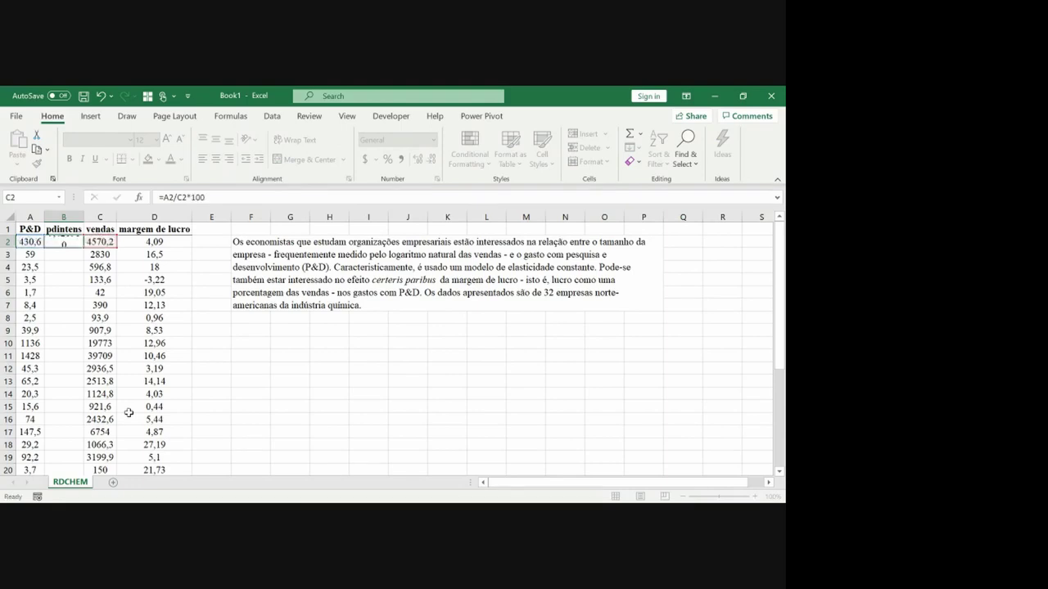
key(Return)
Step: Copy the B2 formula down the pdintens column through B33 and return to the header cell
key(Up)
key(ctrl+c)
key(Left)
key(ctrl+Down)
key(Right)
key(ctrl+shift+Up)
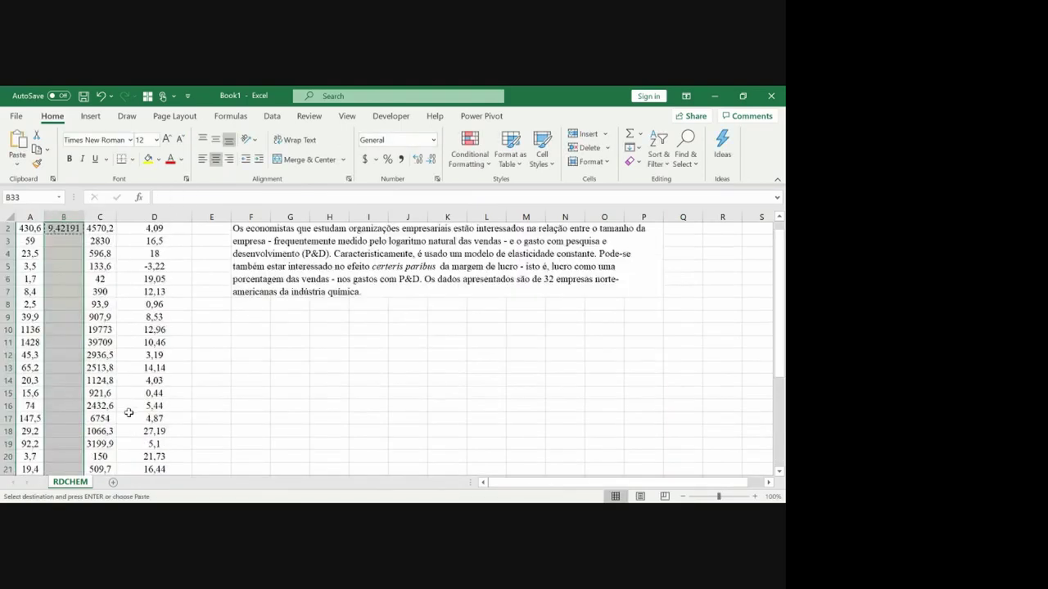
key(ctrl+v)
key(Down)
key(Up)
key(Up)
key(Up)
key(Up)
key(Up)
key(Up)
key(Up)
key(Up)
key(Up)
key(Up)
key(Up)
key(Up)
key(Up)
key(Up)
key(Up)
key(Up)
key(Up)
key(Up)
key(Up)
key(Up)
key(Up)
key(Up)
key(Up)
key(Up)
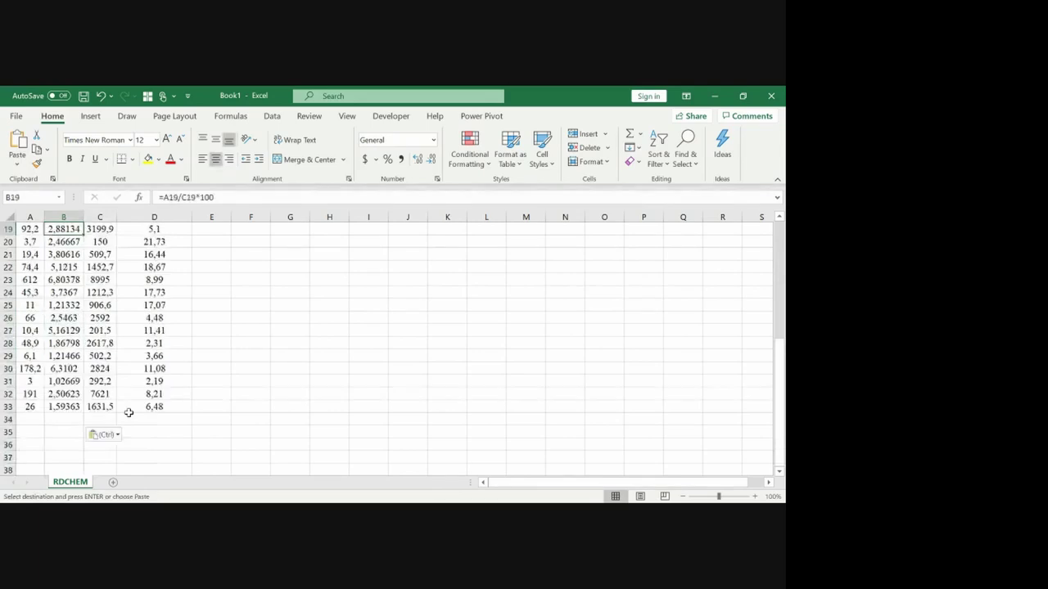
key(Up)
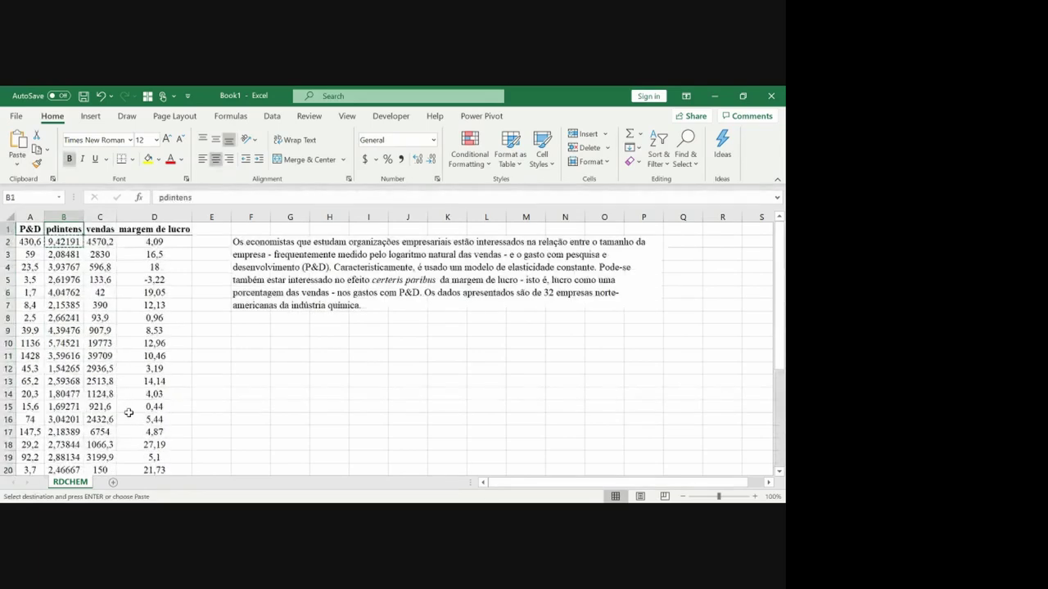
key(Escape)
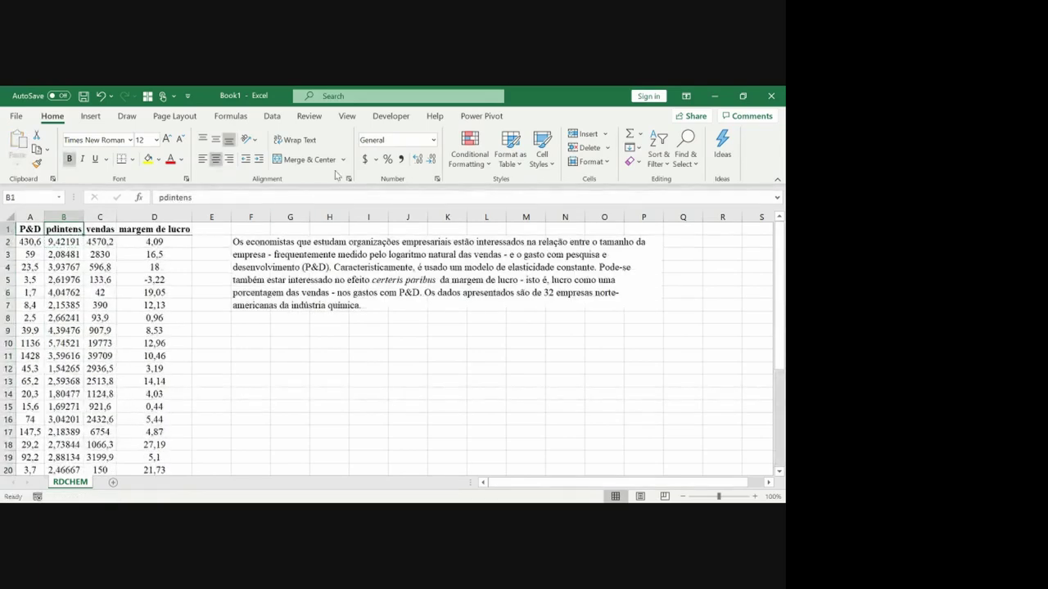
Step: Start a Regression from the Data Analysis tools with $B$1:$B$33 as the Input Y Range
click(274, 117)
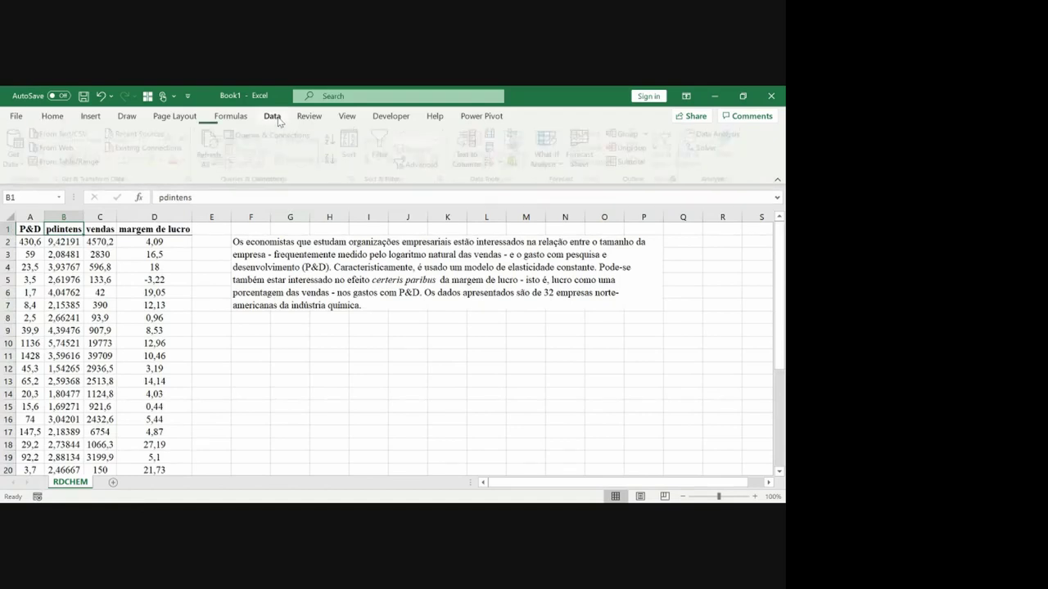
click(706, 134)
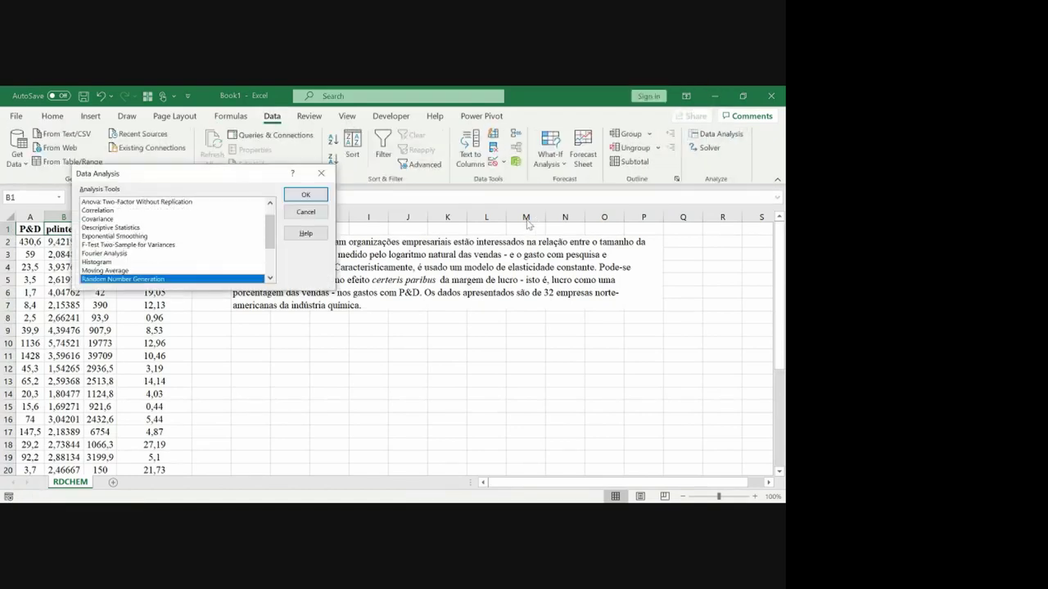
key(Down)
key(Down)
key(Return)
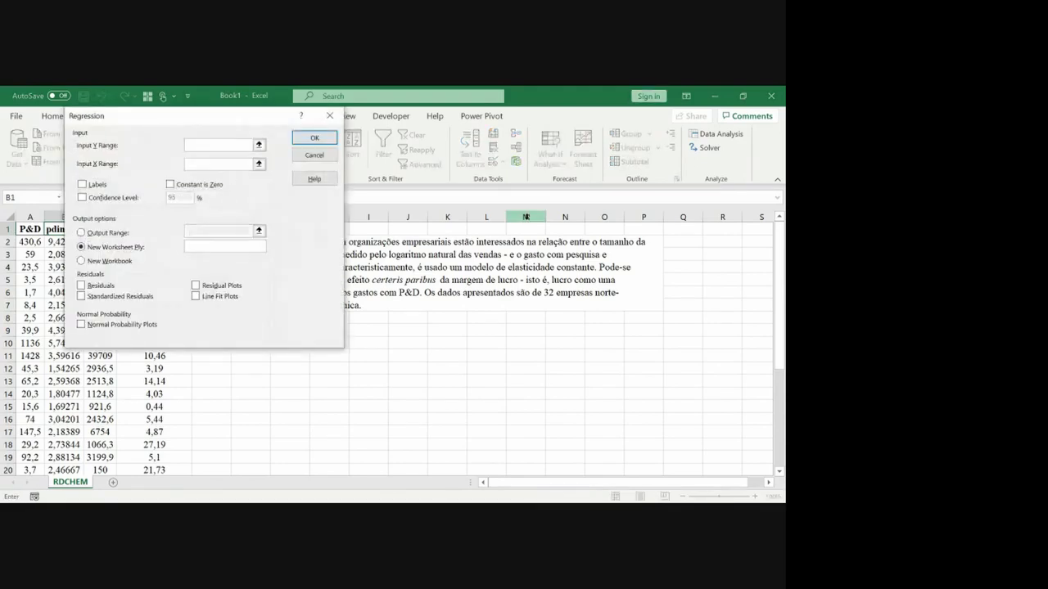
click(258, 145)
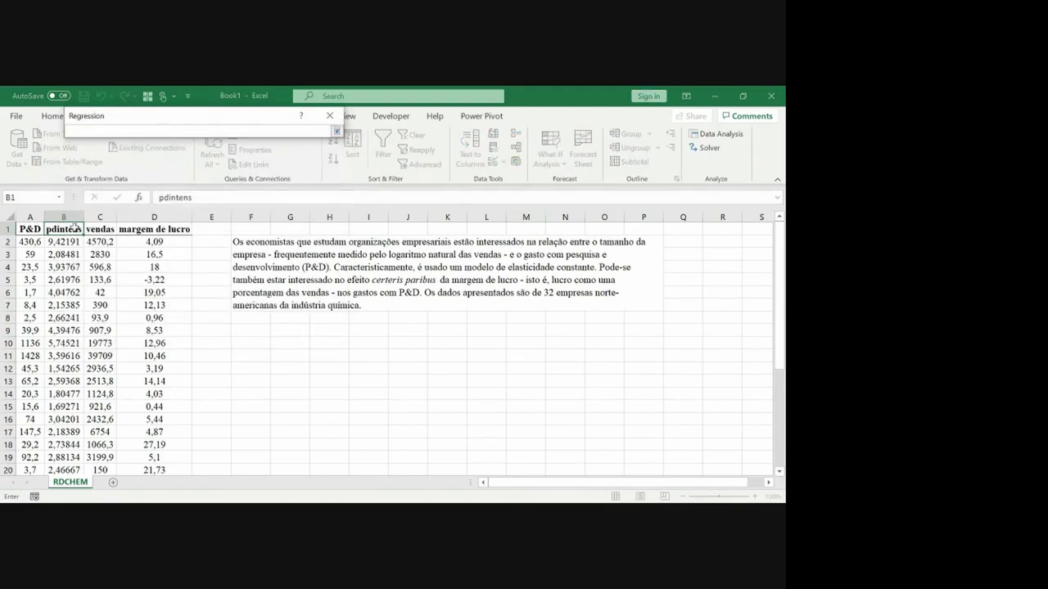
drag(73, 228, 73, 470)
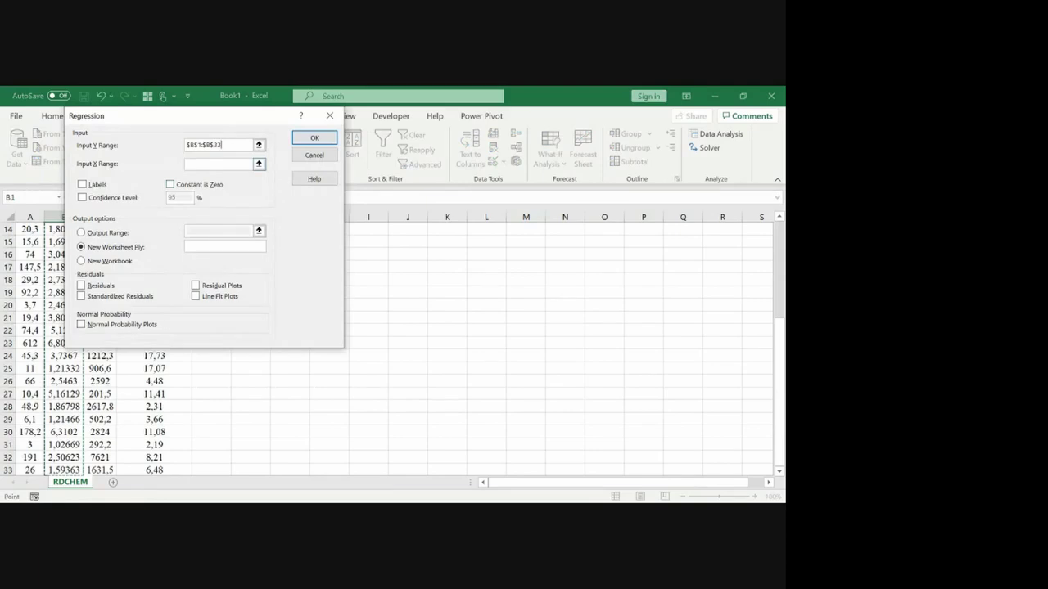
Step: Set the regression's Input X Range to $C$1:$D$33, covering vendas and margem de lucro
click(259, 164)
click(109, 240)
key(ctrl+Up)
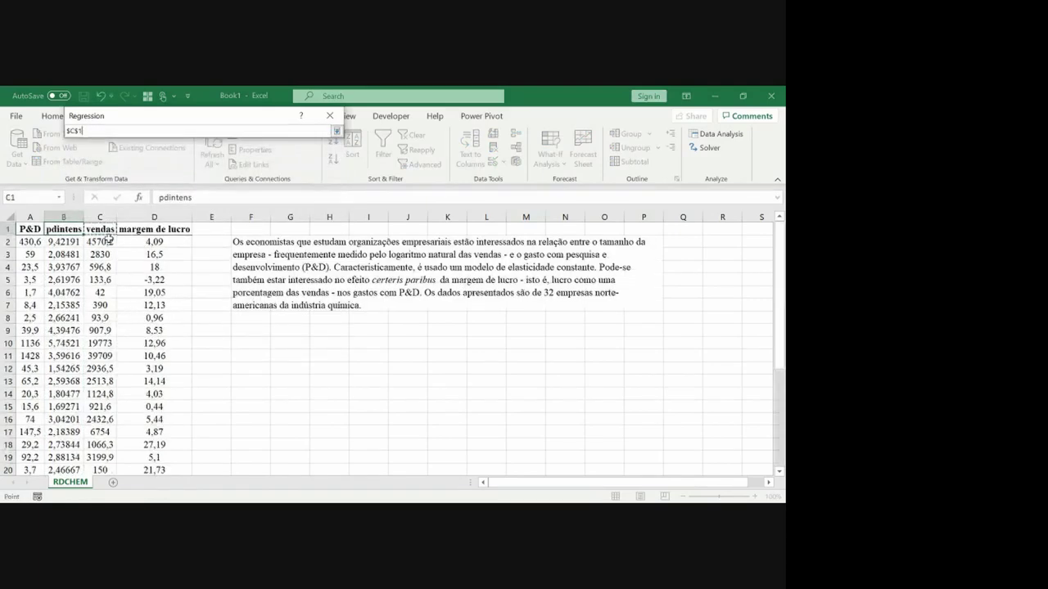
key(ctrl+shift+Down)
key(shift+Right)
key(Return)
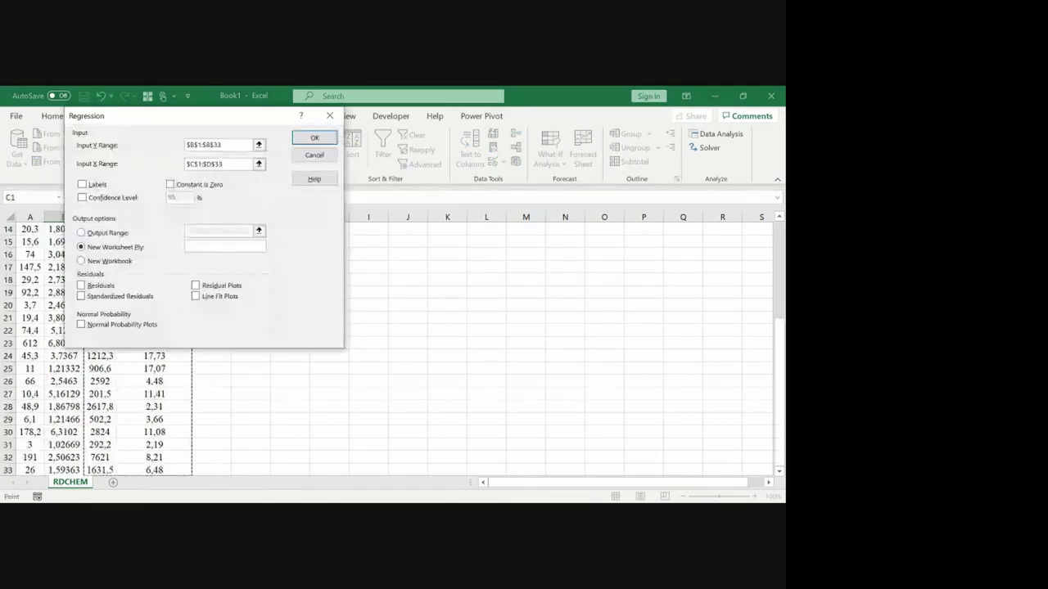
Step: Enable Labels and Residuals, choose New Worksheet Ply as the output, and run the regression
key(alt+l)
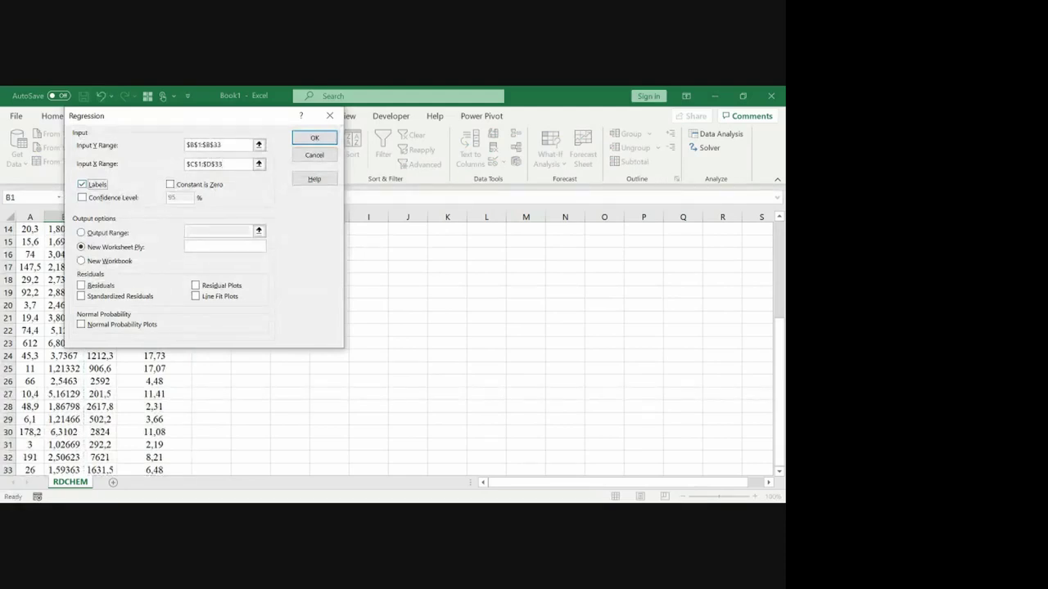
key(alt+r)
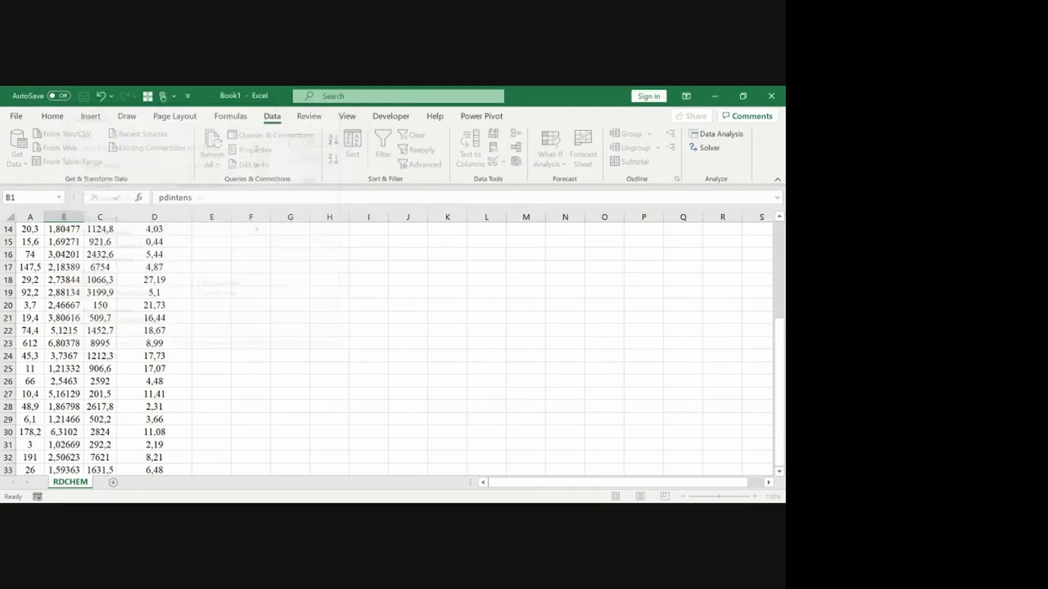
key(alt+o)
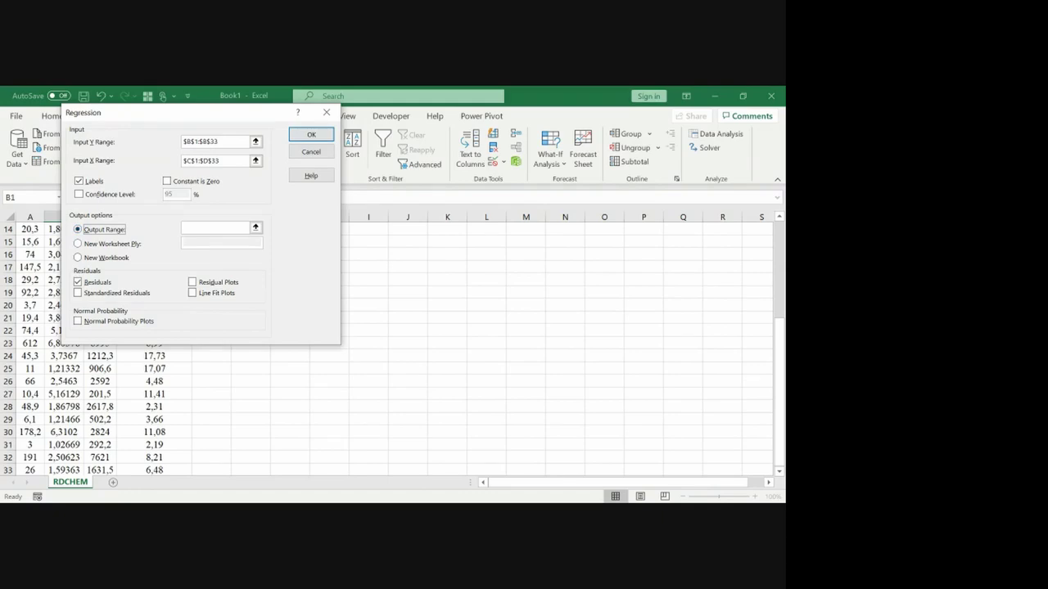
key(alt+p)
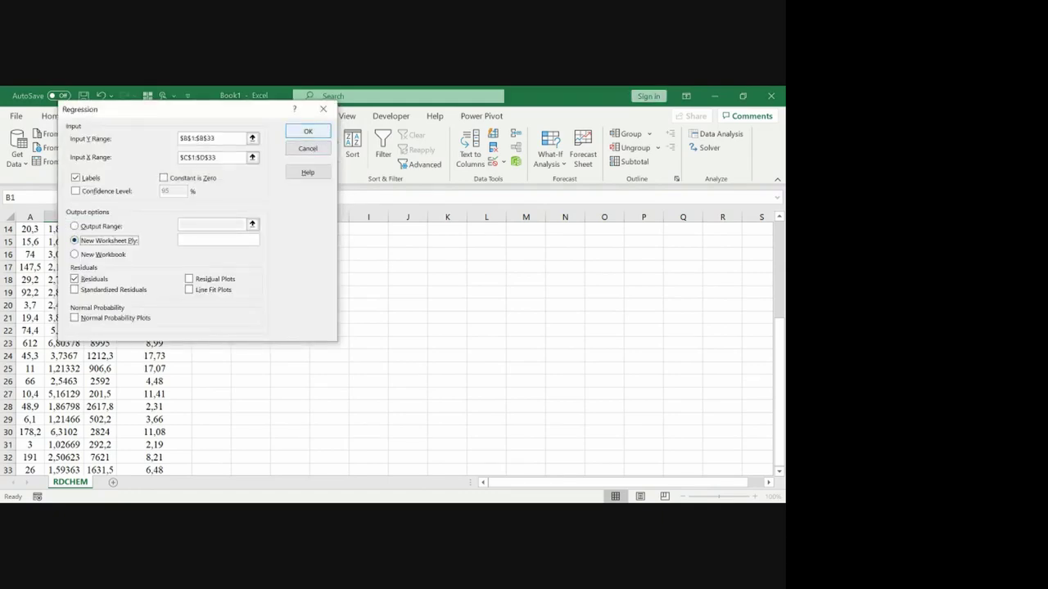
key(Return)
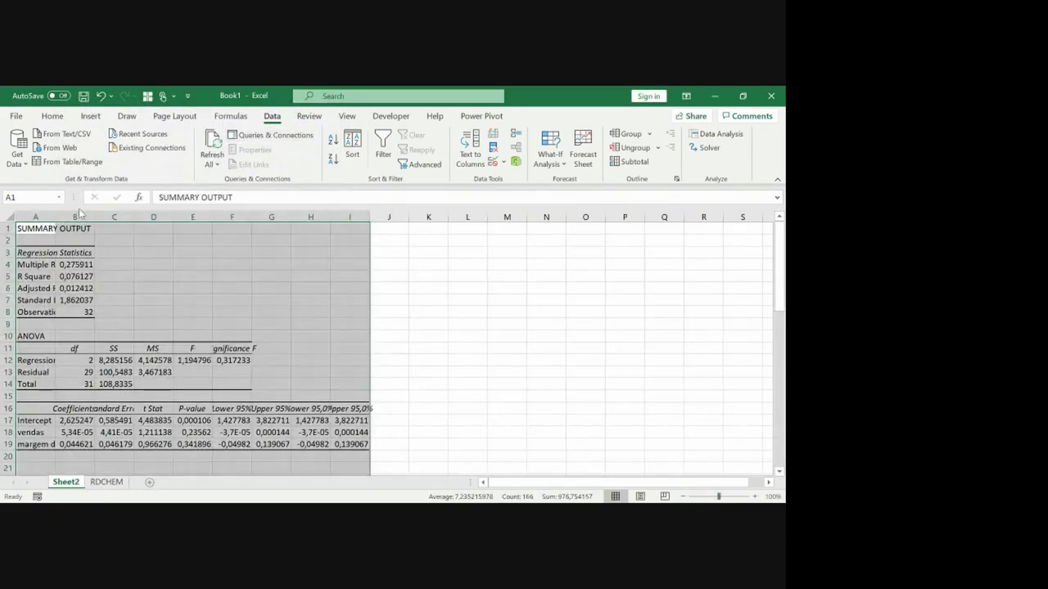
Step: Autofit all column widths on the regression output sheet
click(5, 217)
double_click(55, 217)
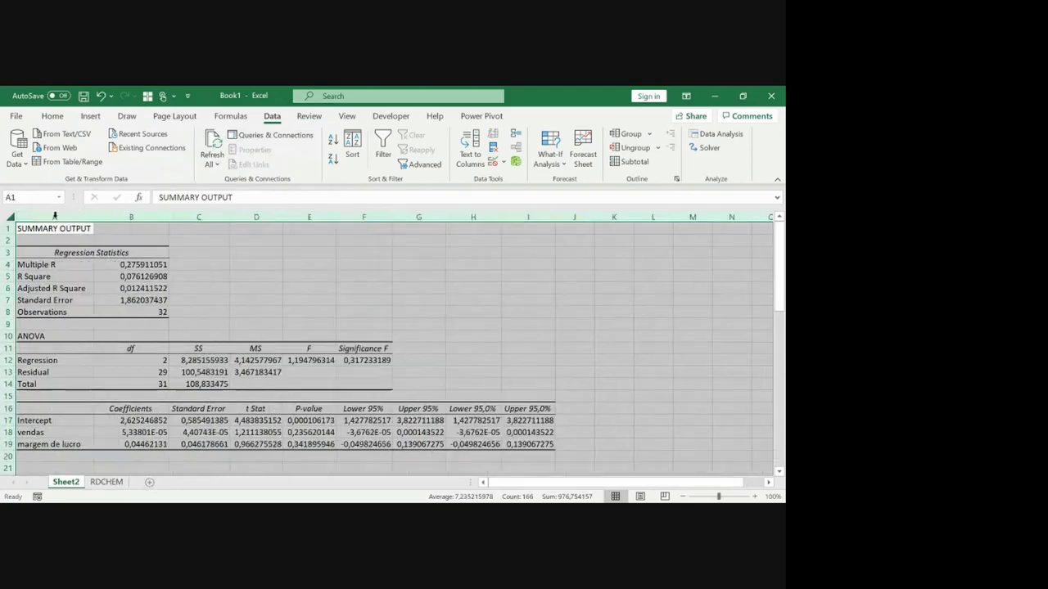
Step: Fill the R Square and Adjusted R Square labels and values (A5:B6) with yellow
click(62, 279)
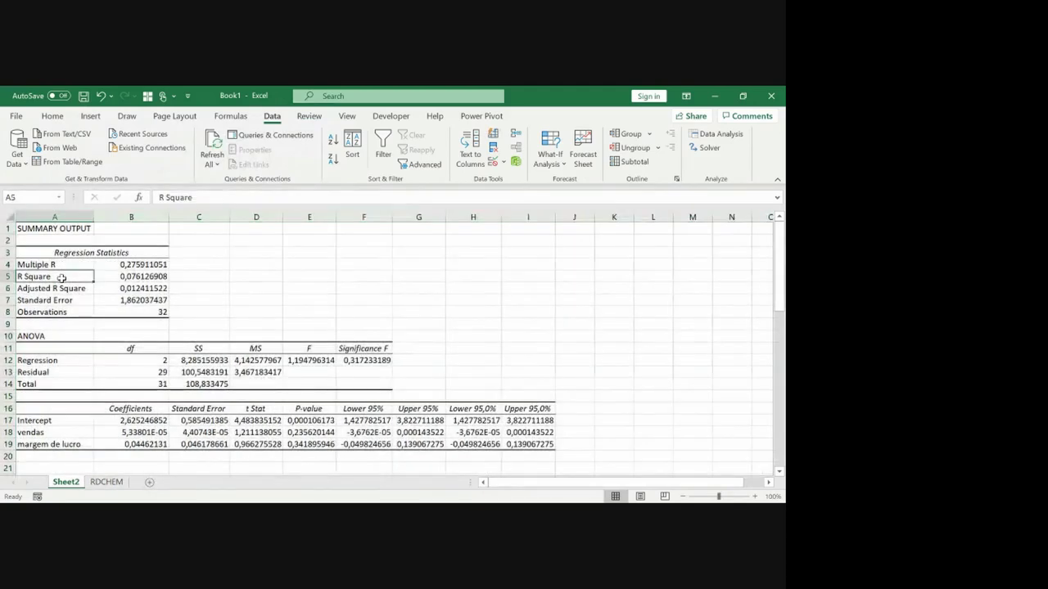
key(shift+Right)
click(51, 115)
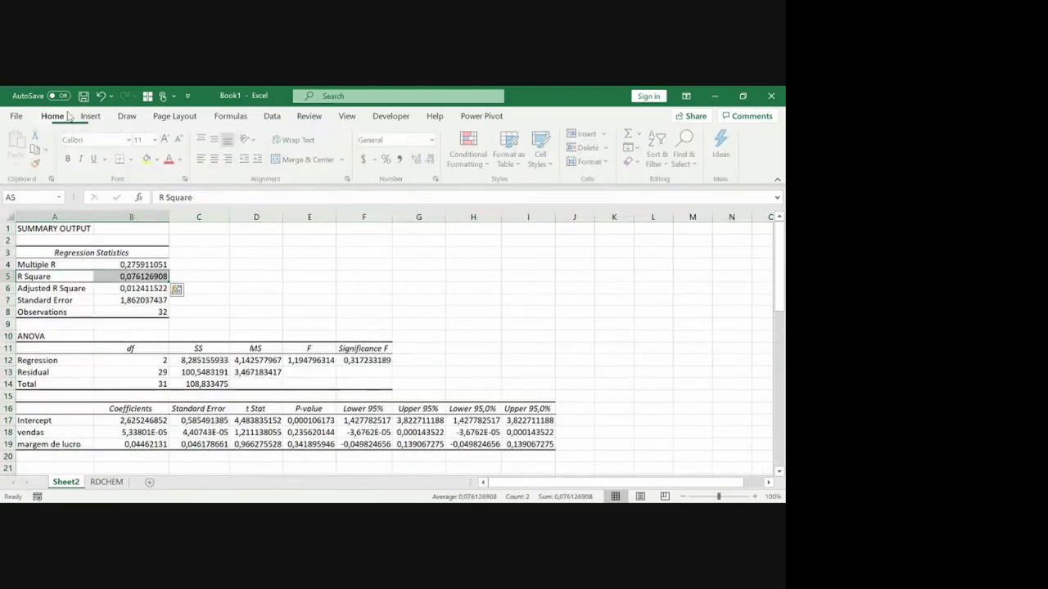
click(148, 160)
key(Down)
key(shift+Right)
click(148, 161)
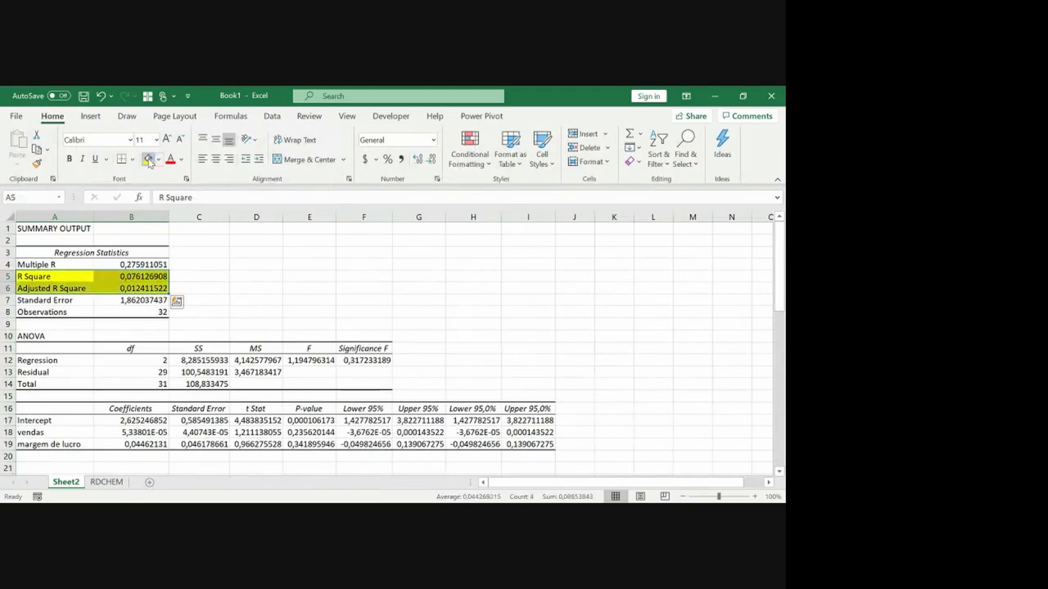
Step: Fill the intercept, vendas and margem de lucro coefficients (B17:B19) with yellow
key(shift+Left)
key(Down)
key(Down)
key(Down)
key(Down)
key(Down)
key(Down)
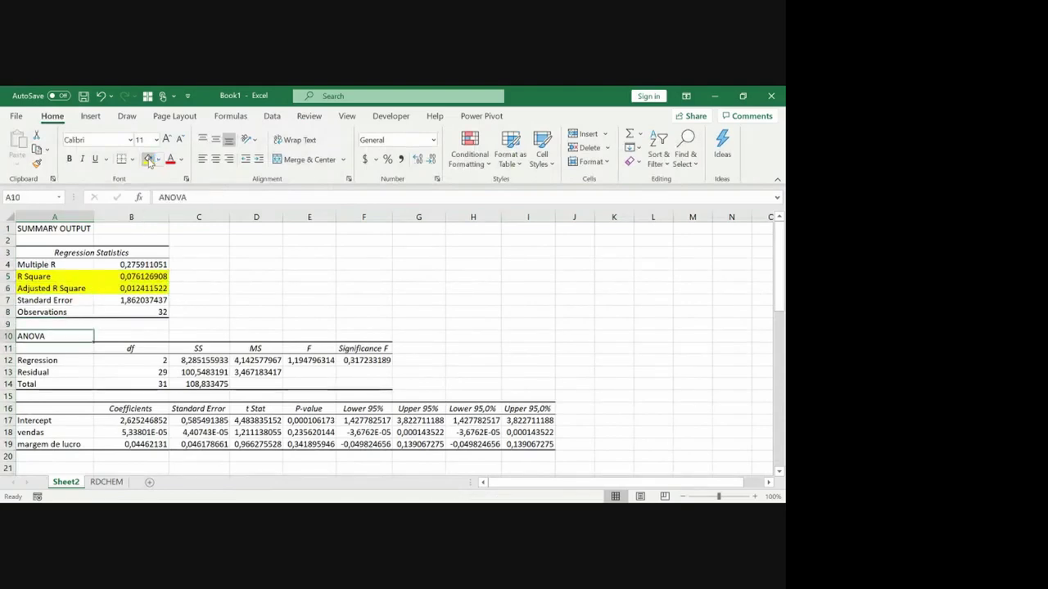
key(Down)
key(Down)
key(Down)
key(Down)
key(Down)
key(Right)
key(shift+Down)
key(shift+Down)
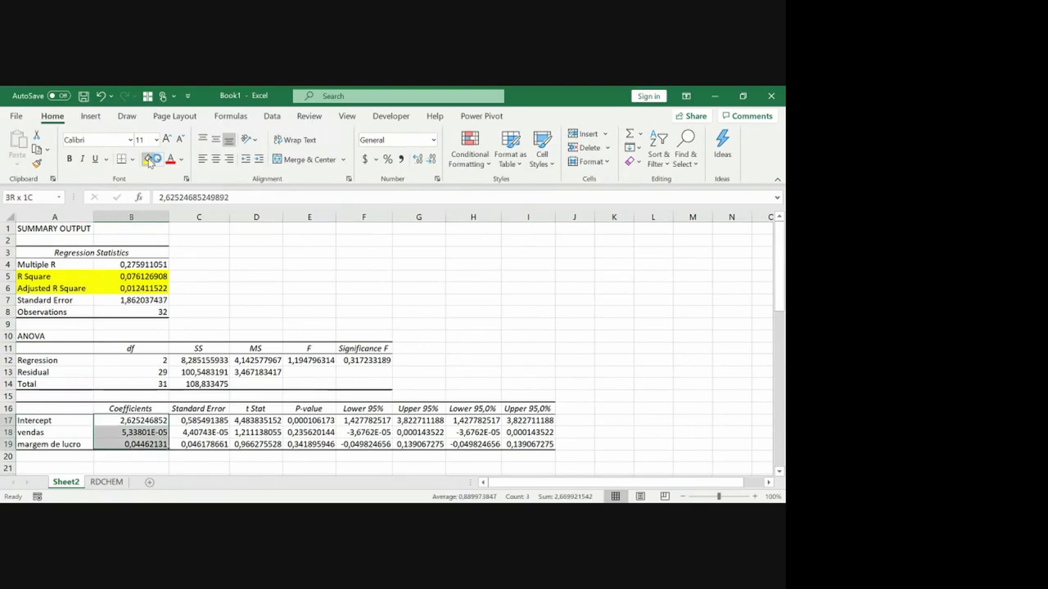
click(148, 160)
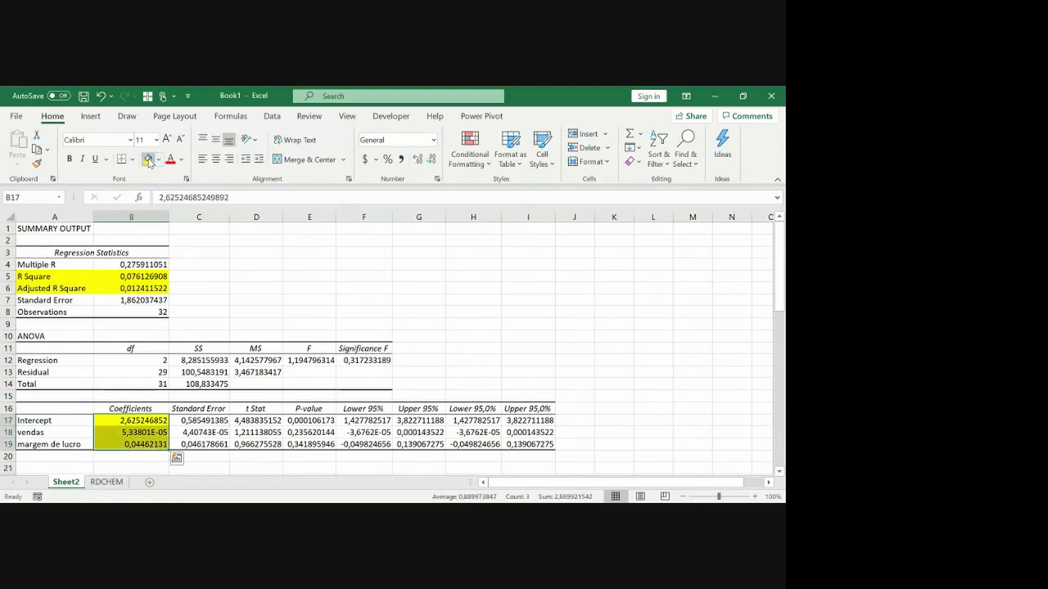
Step: Fill the P-values in E17:E19 with yellow and format them as percentages
key(Right)
key(Right)
key(Right)
key(shift+Down)
key(shift+Down)
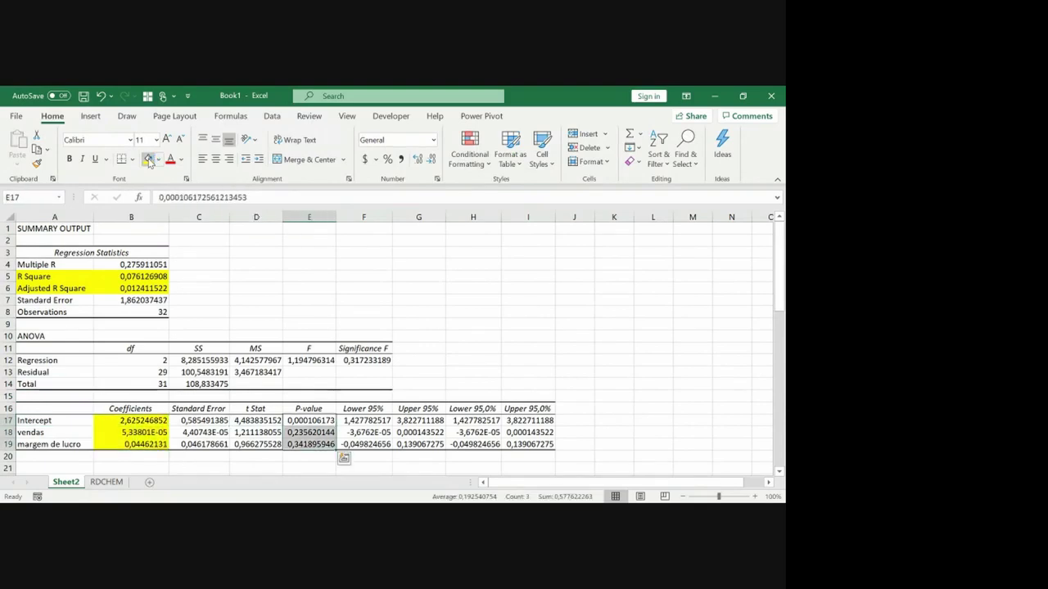
click(148, 161)
click(388, 160)
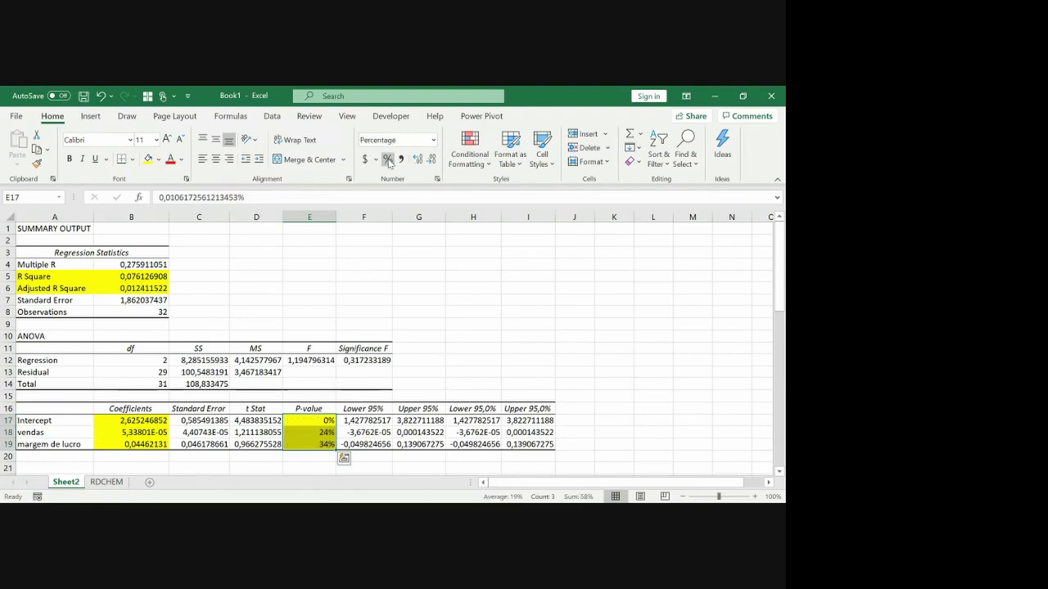
Step: Show the P-values in E17:E19 with three decimal places
click(417, 160)
click(418, 159)
click(417, 160)
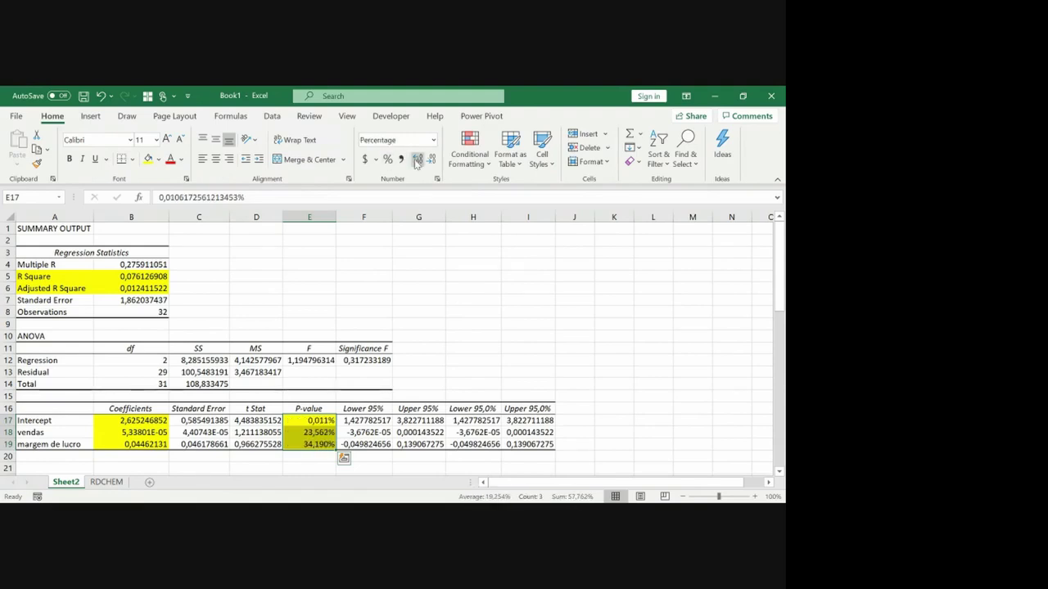
Step: Centre the coefficients in B17:B19 and format them in comma style with six decimal places
drag(135, 420, 135, 443)
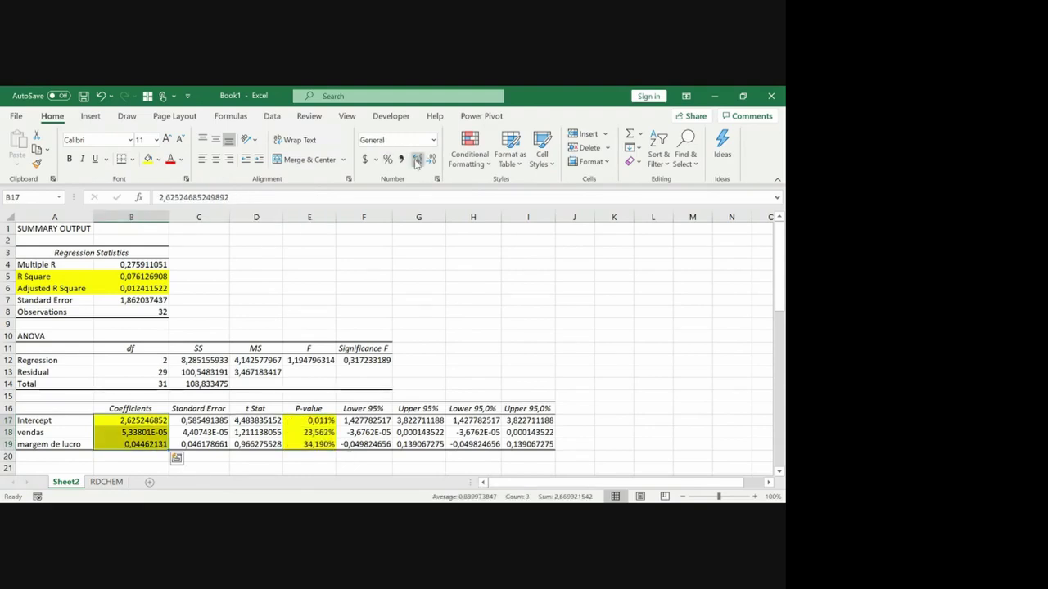
click(216, 159)
click(401, 161)
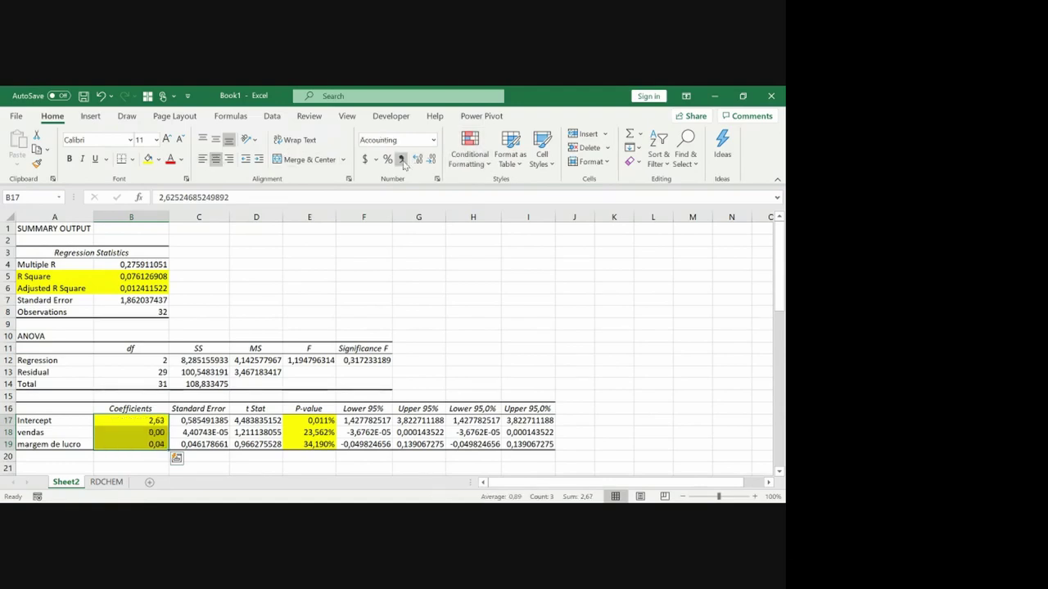
click(419, 160)
click(419, 160)
click(419, 160)
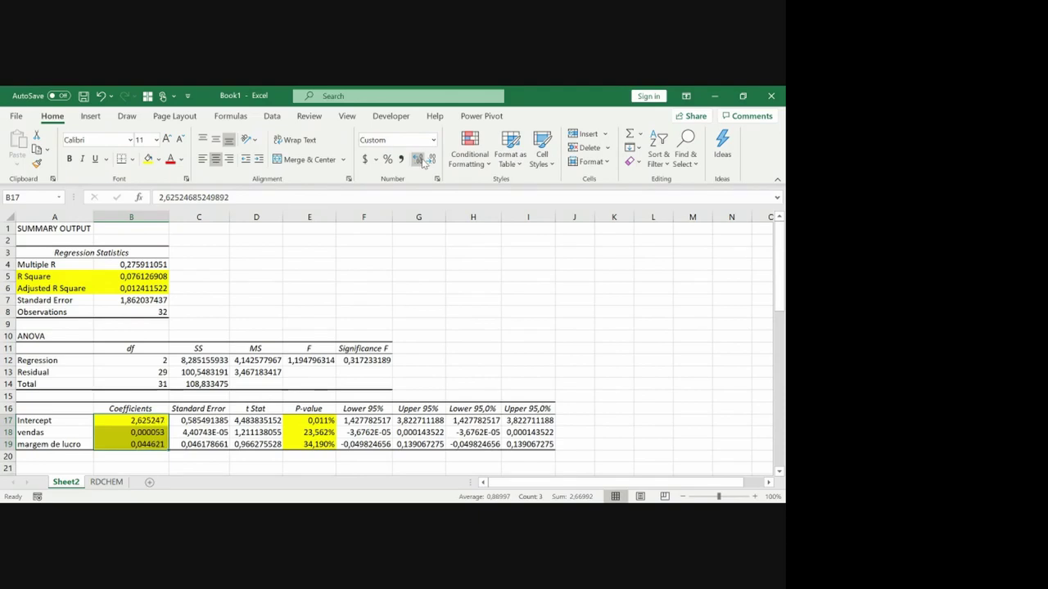
click(420, 160)
click(418, 160)
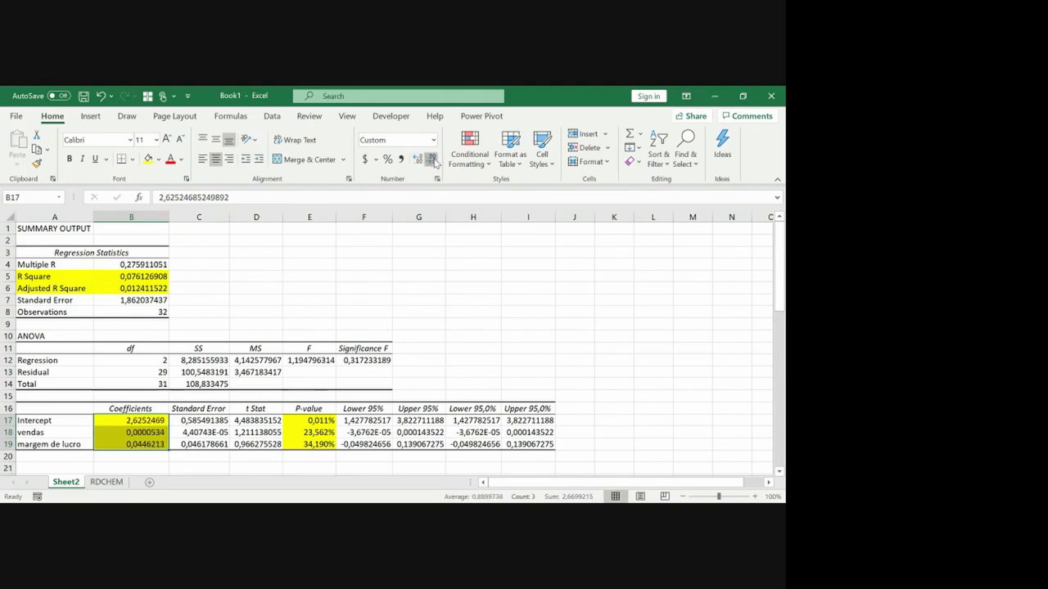
click(429, 161)
key(Left)
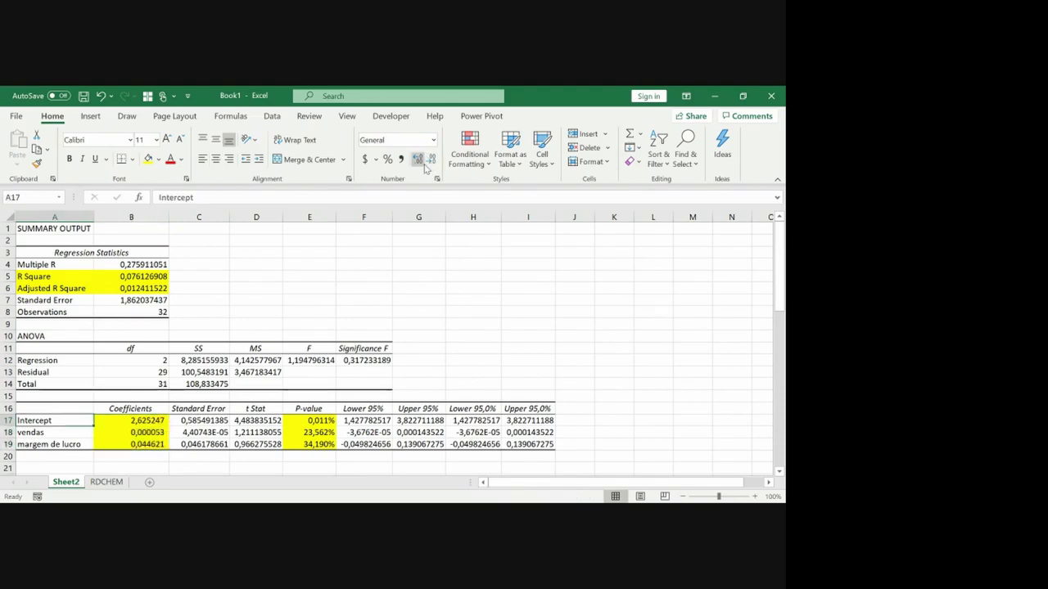
Step: Review the intercept's P-value and the R Square and Adjusted R Square values in the regression output
key(Right)
key(Right)
key(Right)
key(Right)
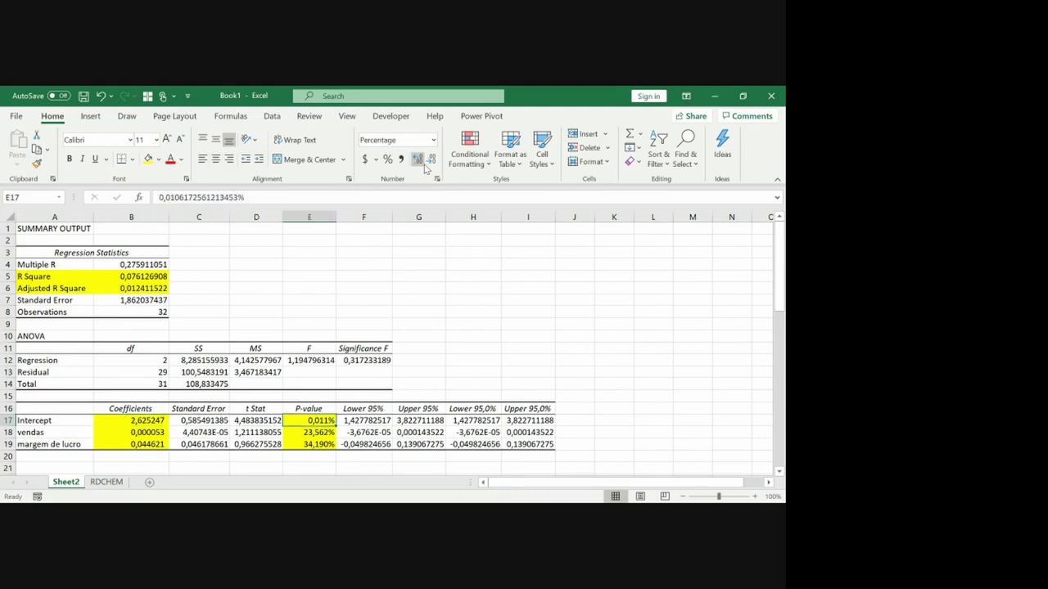
key(Right)
key(Left)
key(Left)
key(Up)
key(Up)
key(Up)
key(Up)
key(Up)
key(Up)
key(Up)
key(Up)
key(Up)
key(Up)
key(Up)
key(Up)
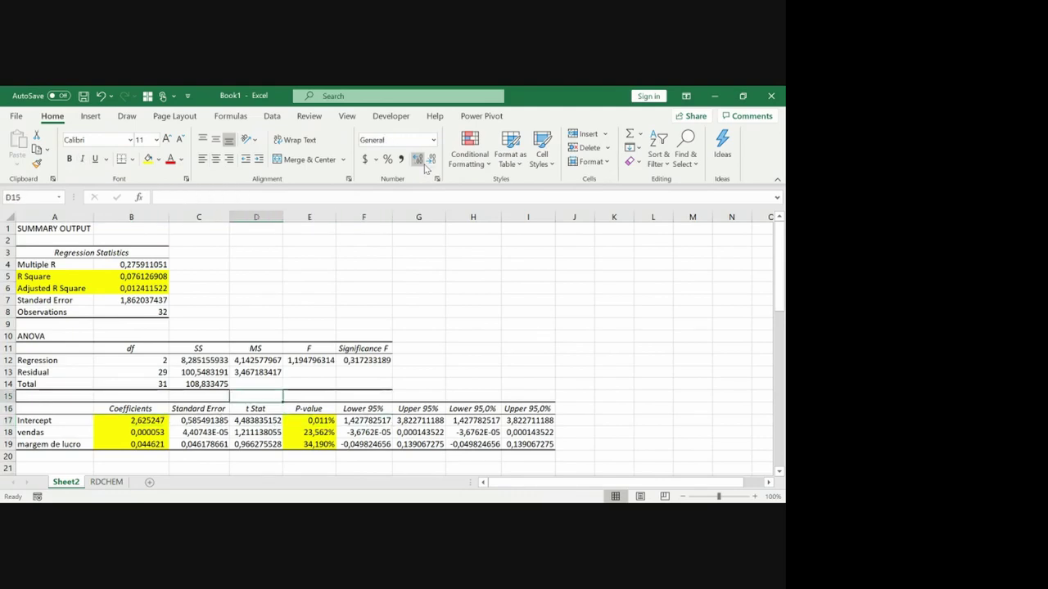
key(Left)
key(Left)
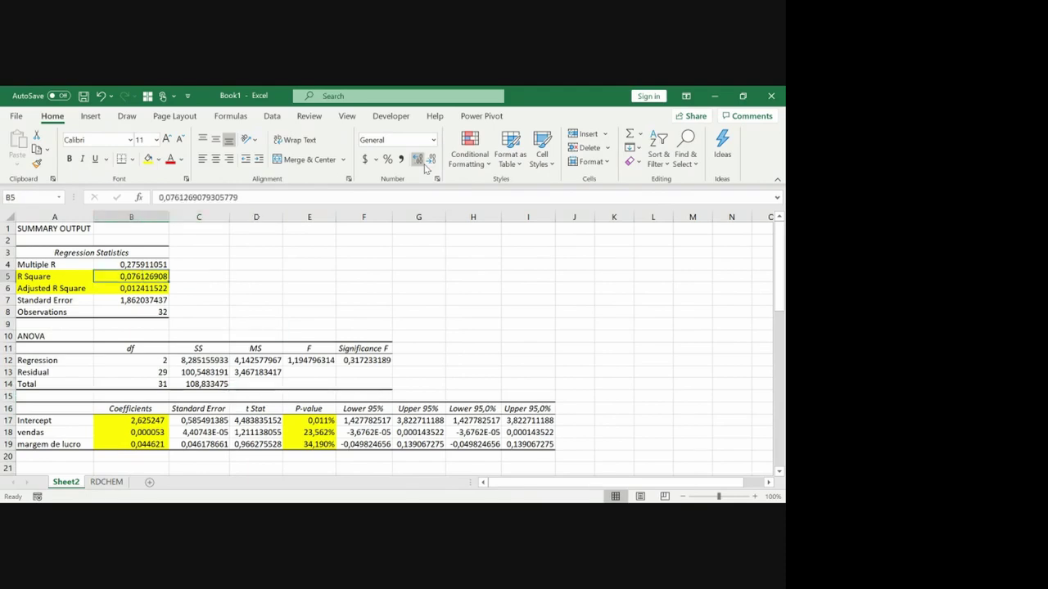
key(Down)
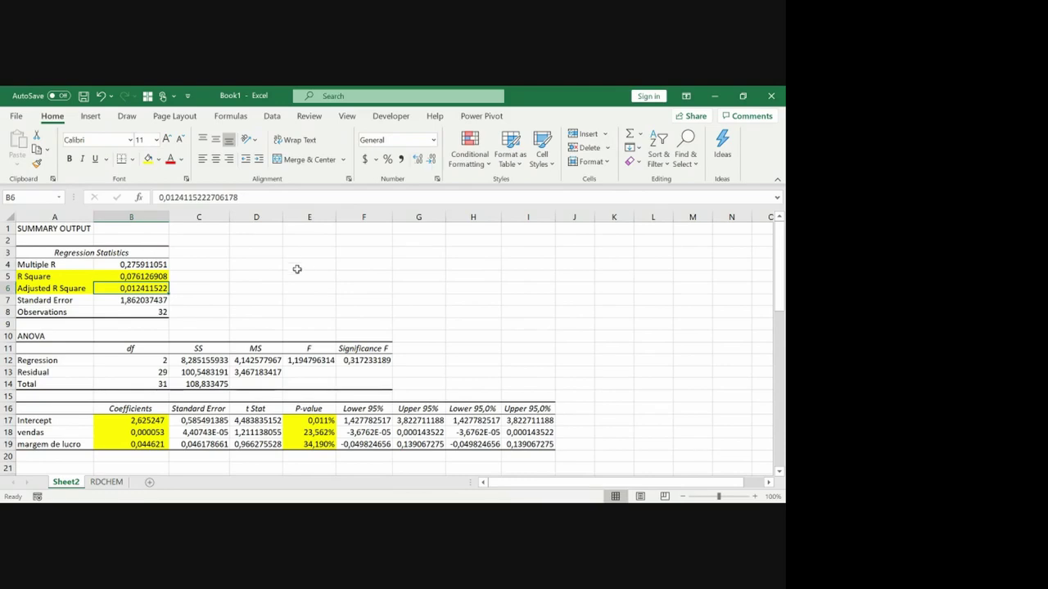
Step: Insert an empty scatter chart on the RDCHEM sheet and place it just below the descriptive text, starting at column F
click(115, 483)
click(107, 391)
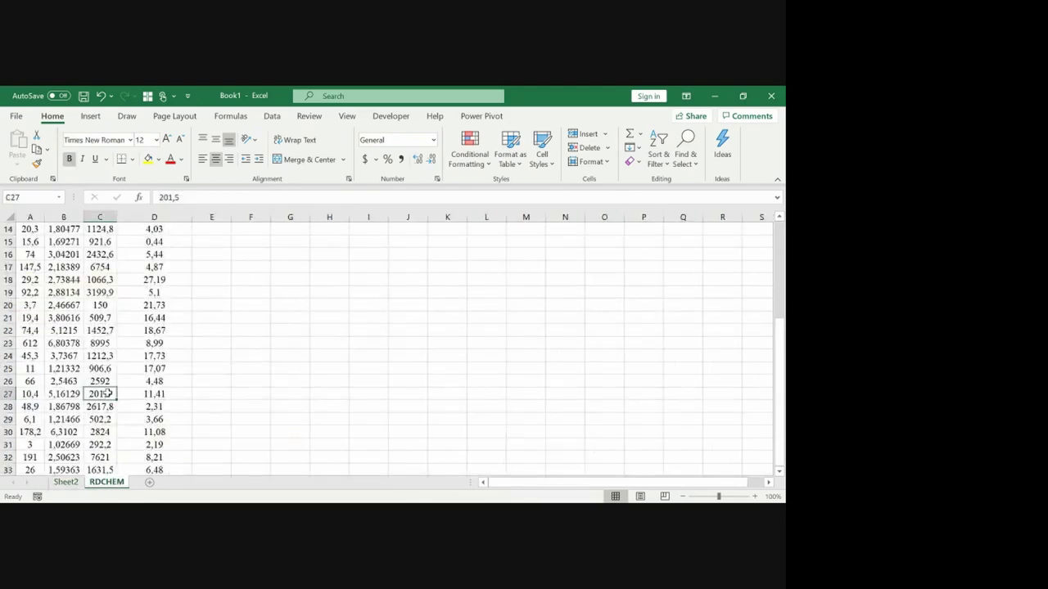
key(ctrl+Up)
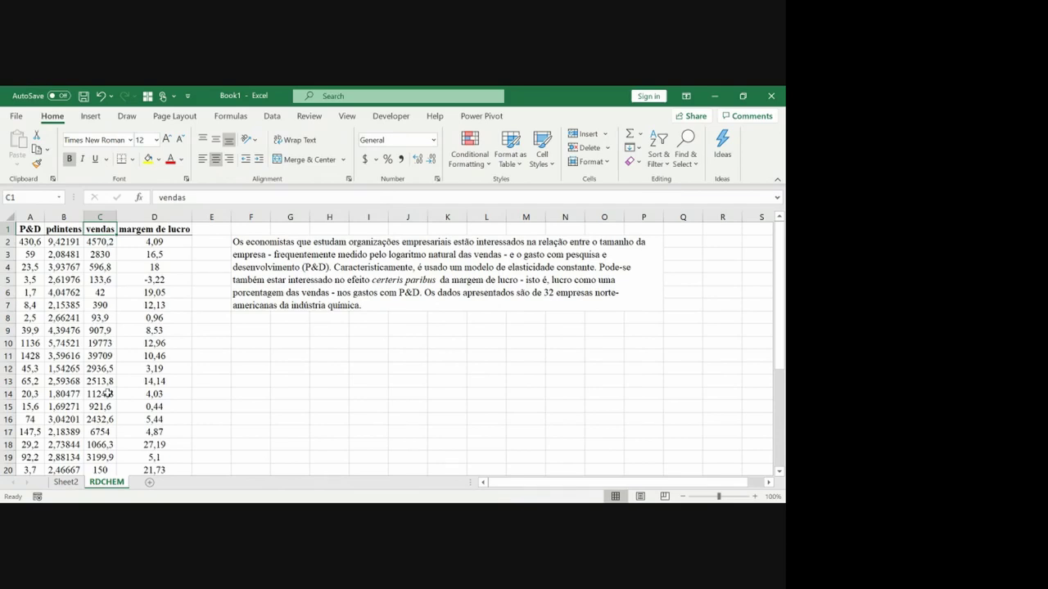
click(257, 332)
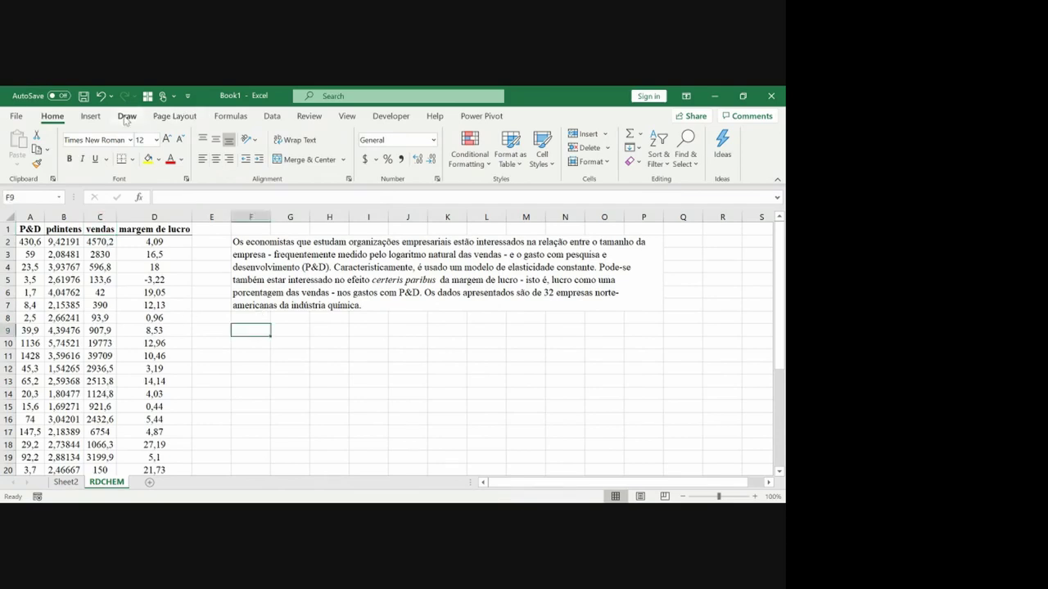
click(91, 116)
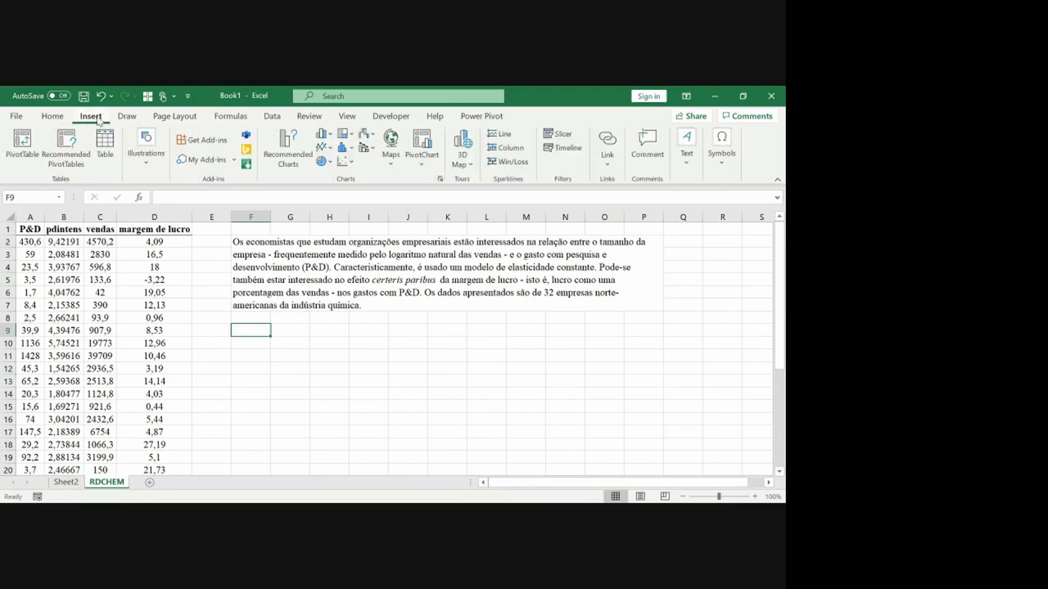
click(344, 162)
click(352, 205)
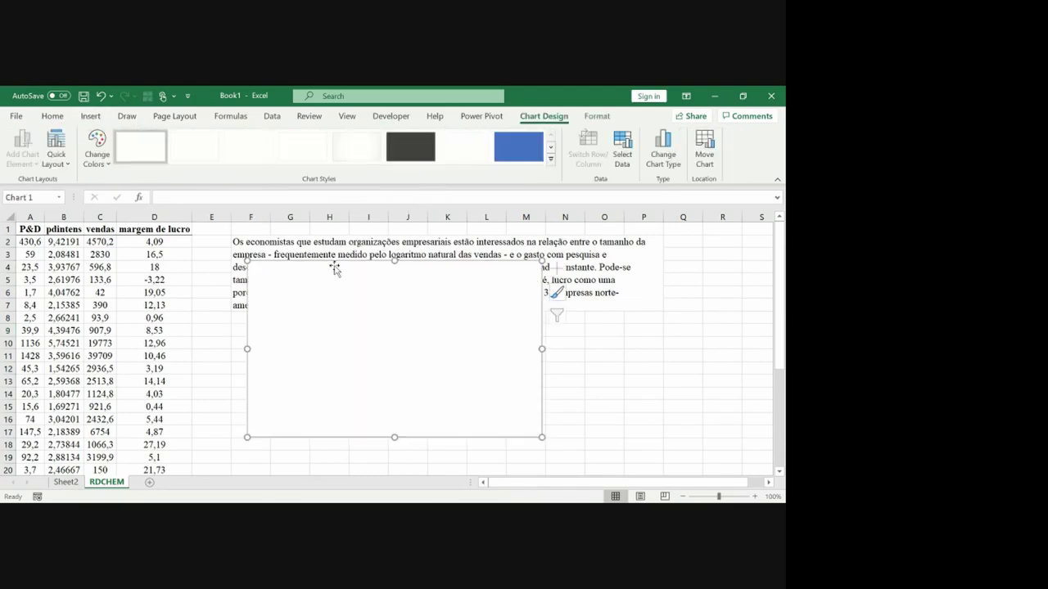
drag(325, 265, 314, 329)
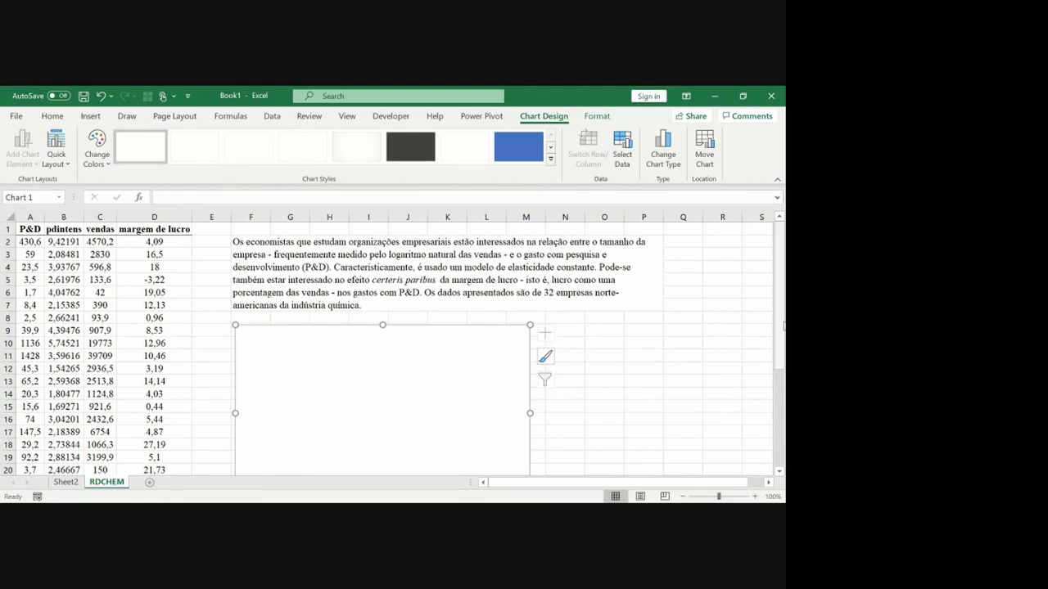
Step: Add a data series to the empty scatter chart, using the vendas values in C2:C33 as X values
drag(783, 331, 785, 351)
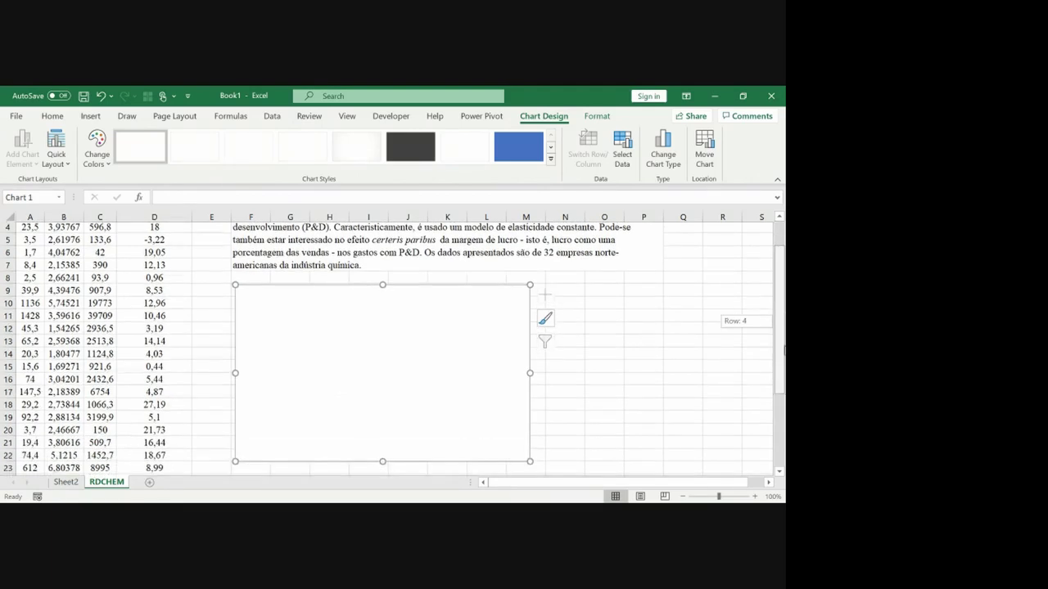
right_click(426, 369)
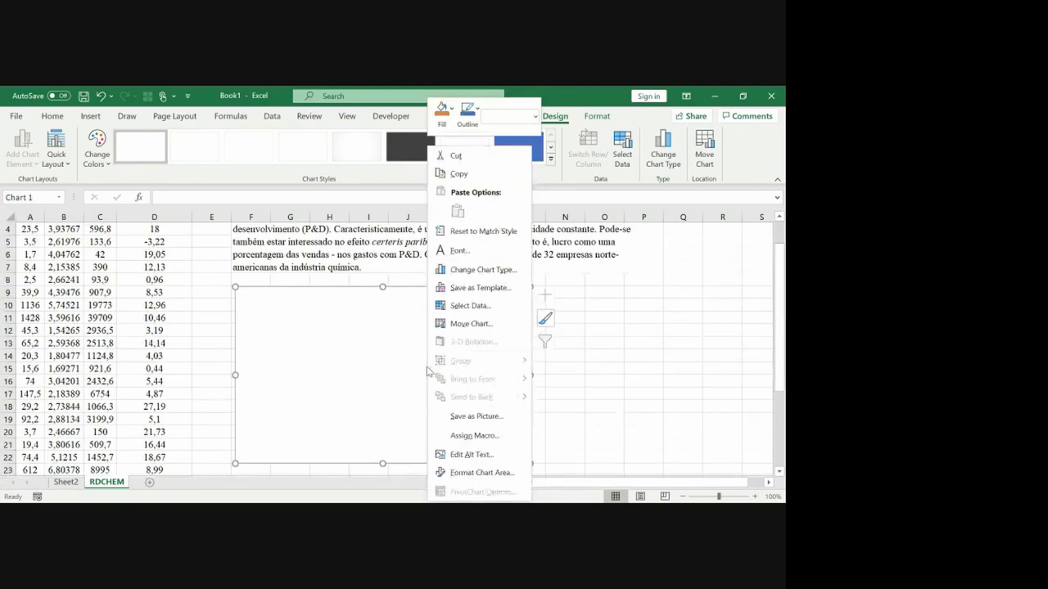
click(477, 305)
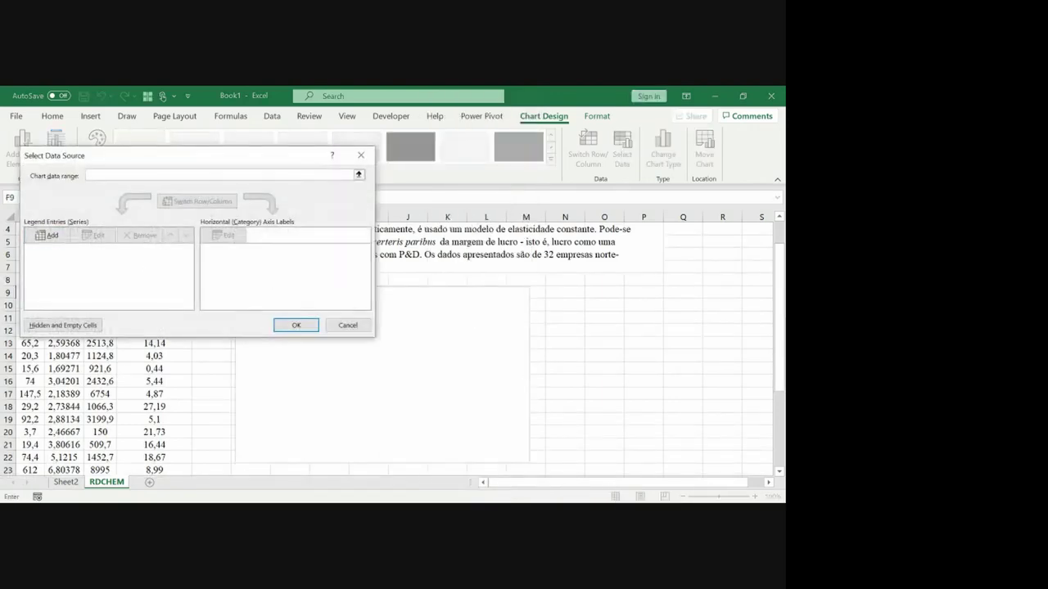
click(47, 235)
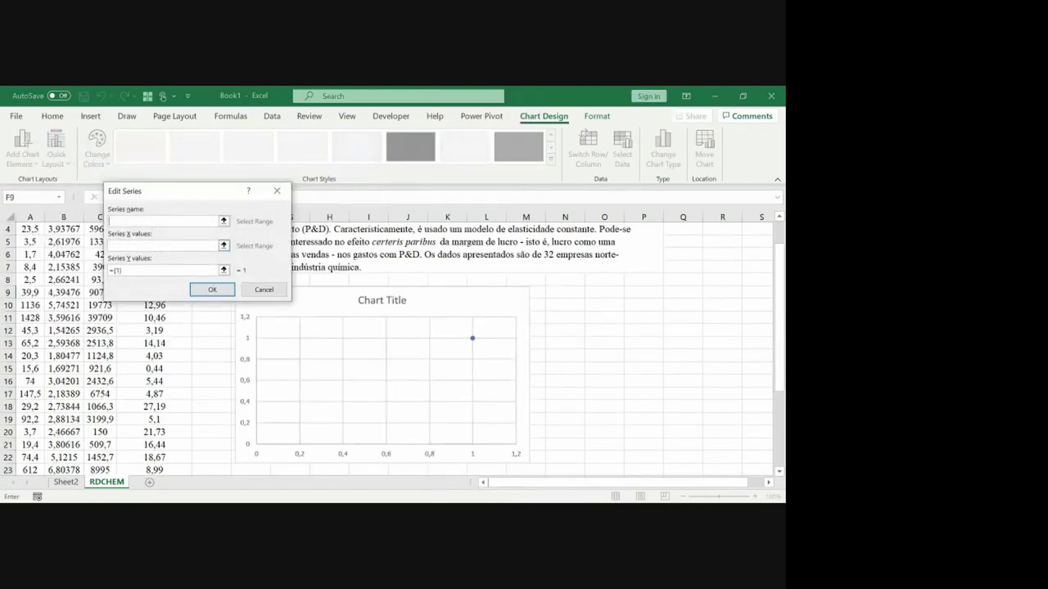
click(223, 245)
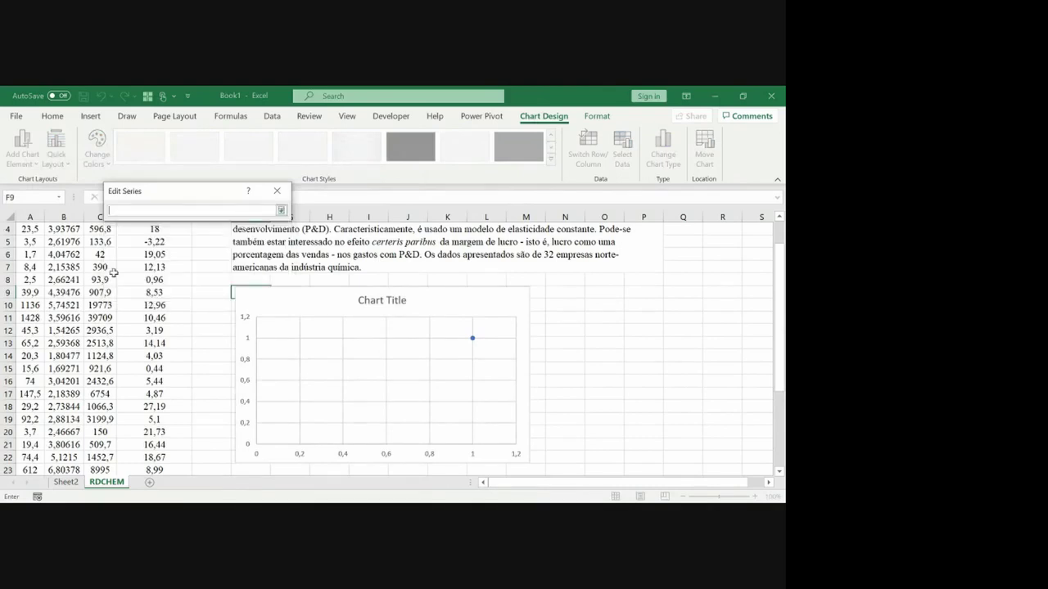
click(100, 292)
scroll(99, 279, up, 1)
click(99, 241)
key(ctrl+shift+Down)
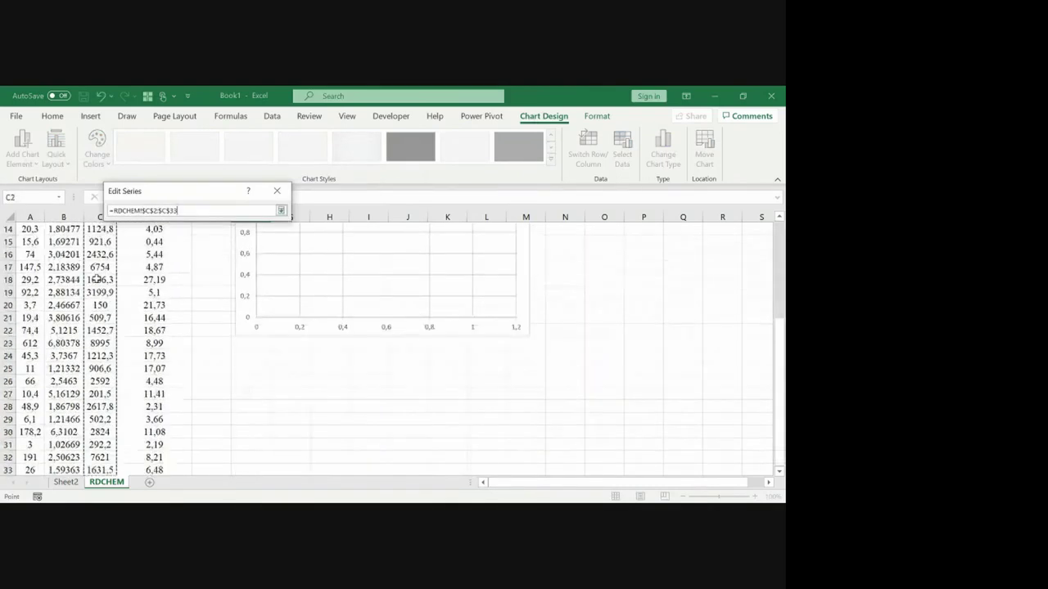
click(280, 210)
Step: Set the series' Y values to the pdintens data in B2:B33 and apply the chart's data source
click(223, 270)
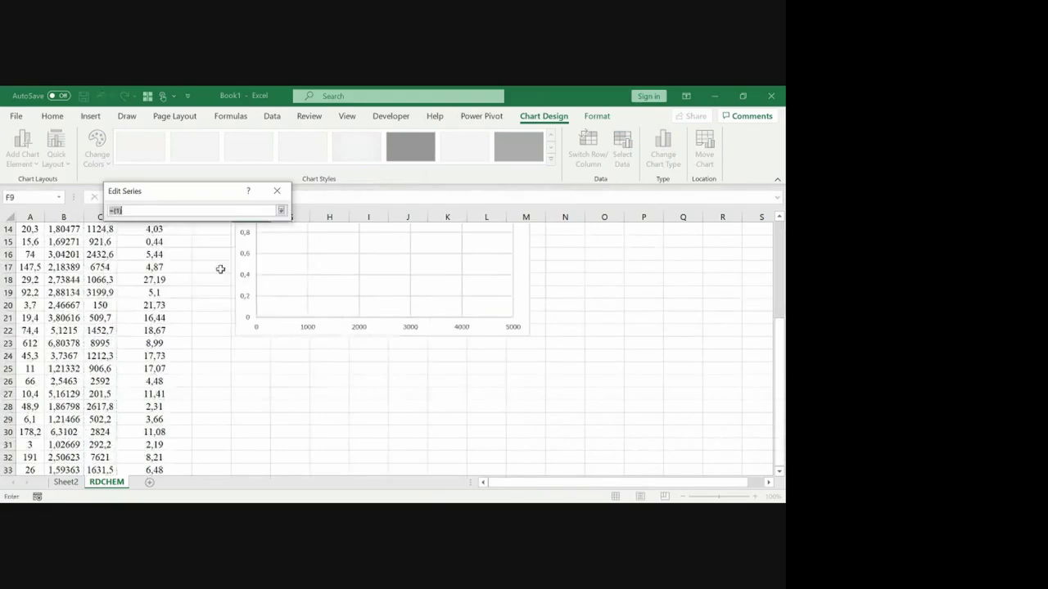
click(82, 267)
key(ctrl+Up)
key(Down)
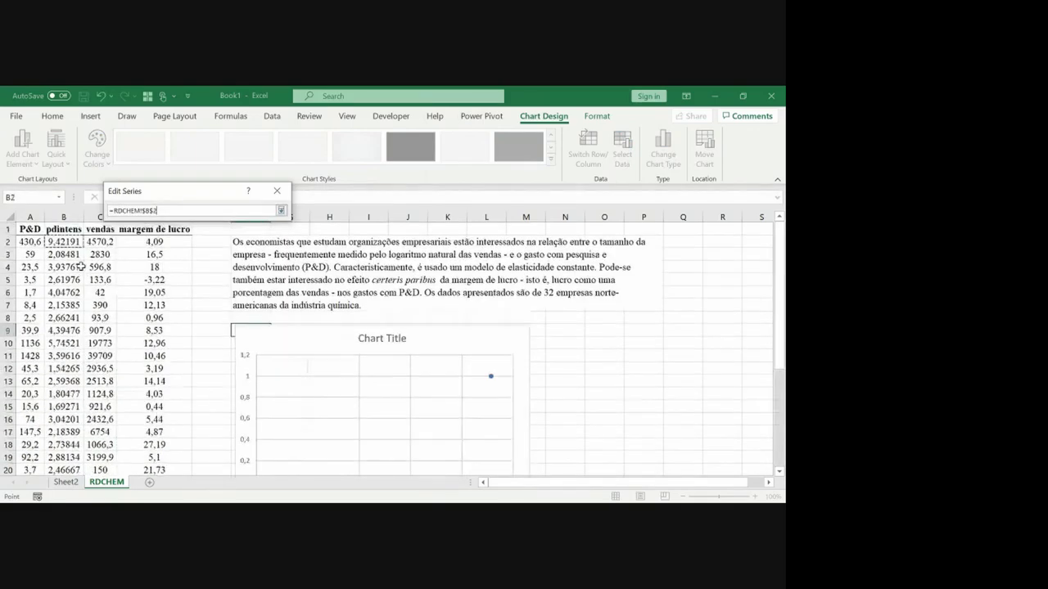
key(ctrl+shift+Down)
key(Return)
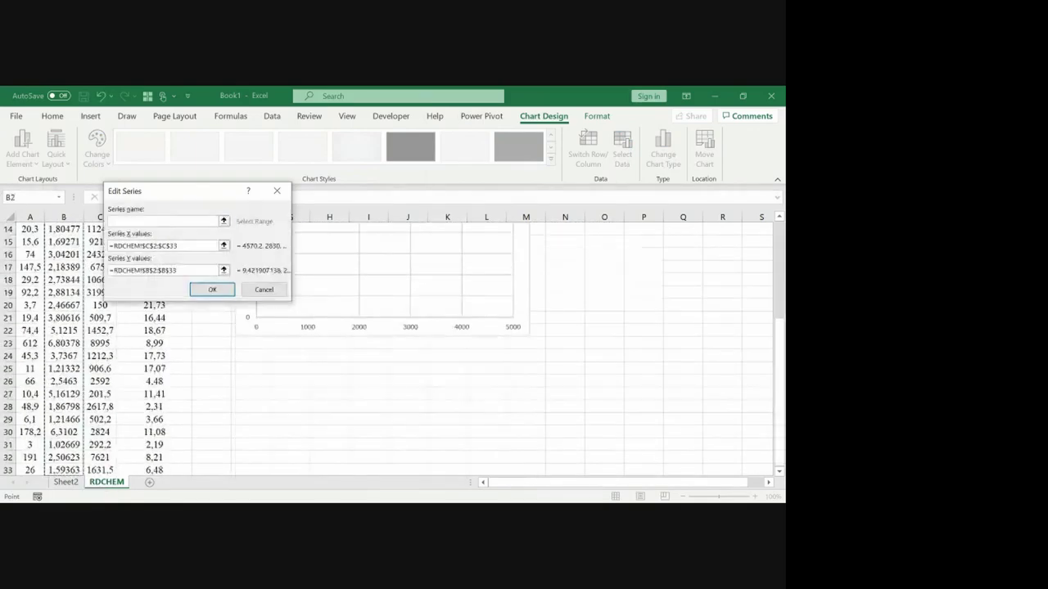
click(212, 289)
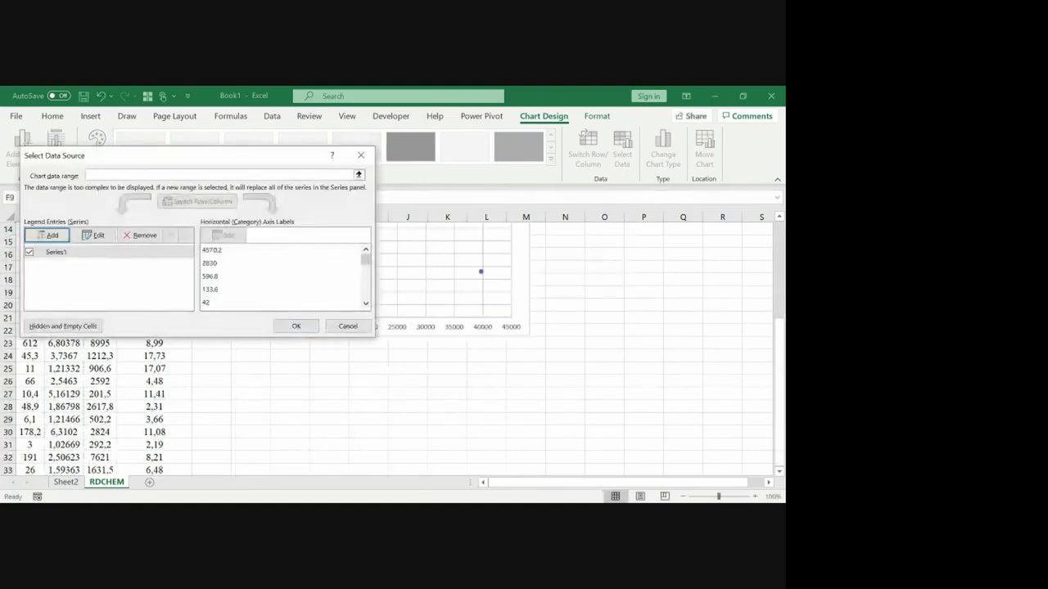
click(296, 326)
Step: Delete the title of the scatter chart
click(575, 314)
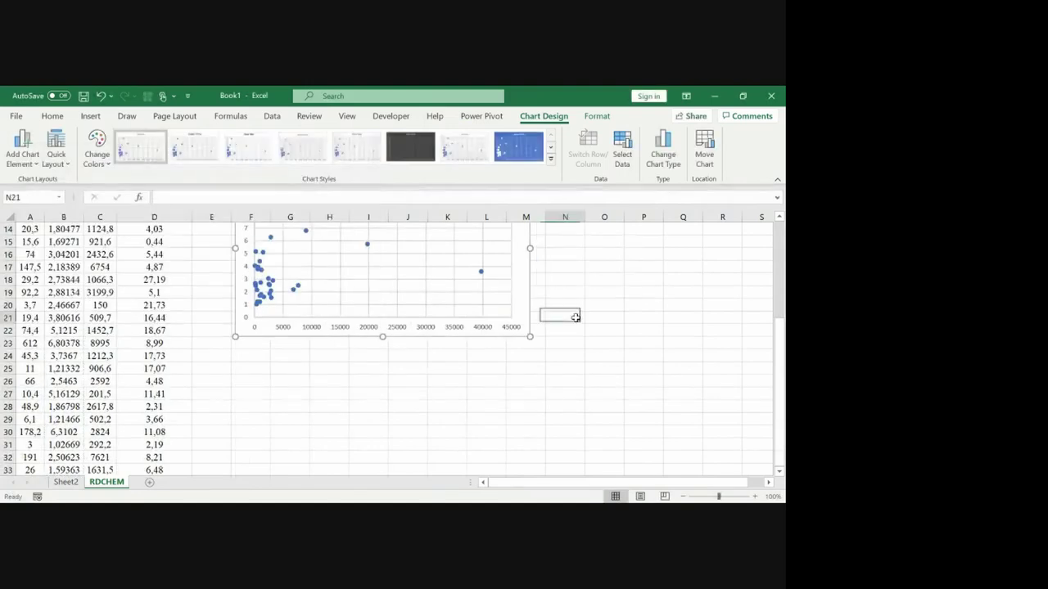
key(Up)
key(Up)
key(Up)
key(Up)
key(Up)
key(Up)
key(Up)
key(Up)
key(Up)
key(Up)
key(Up)
key(Up)
key(Up)
click(398, 327)
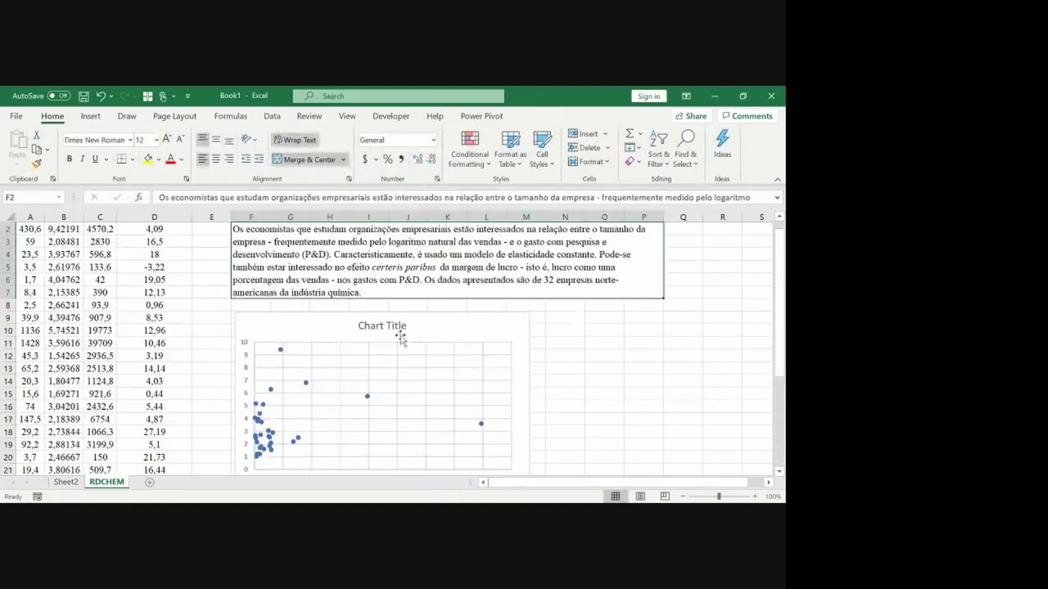
key(Delete)
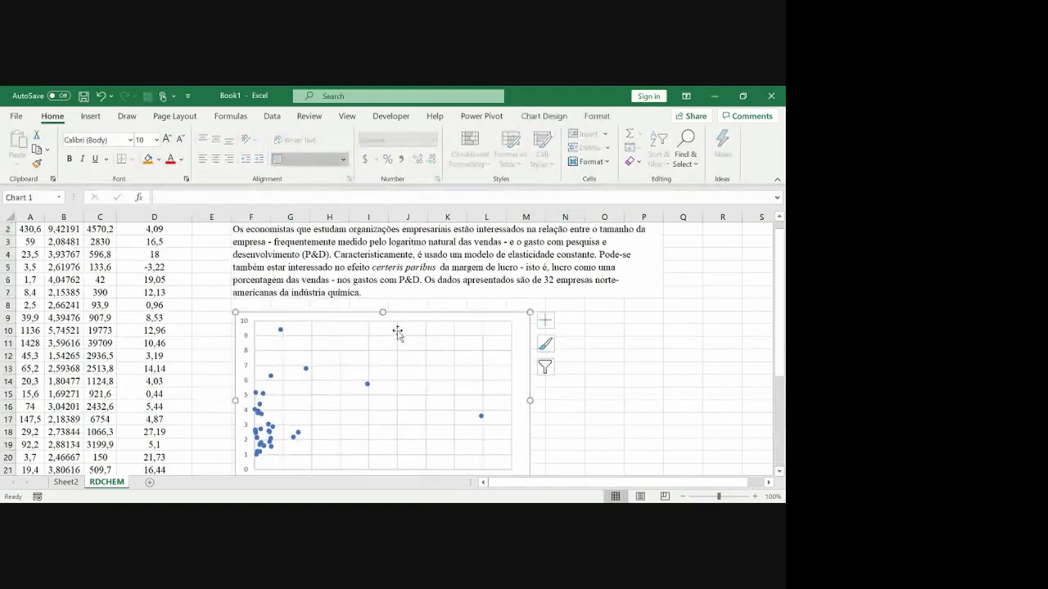
Step: Add a linear trendline to the scatter chart's data series
click(620, 379)
key(Down)
key(Down)
key(Down)
key(Down)
key(Down)
key(Down)
key(Down)
key(Down)
key(Down)
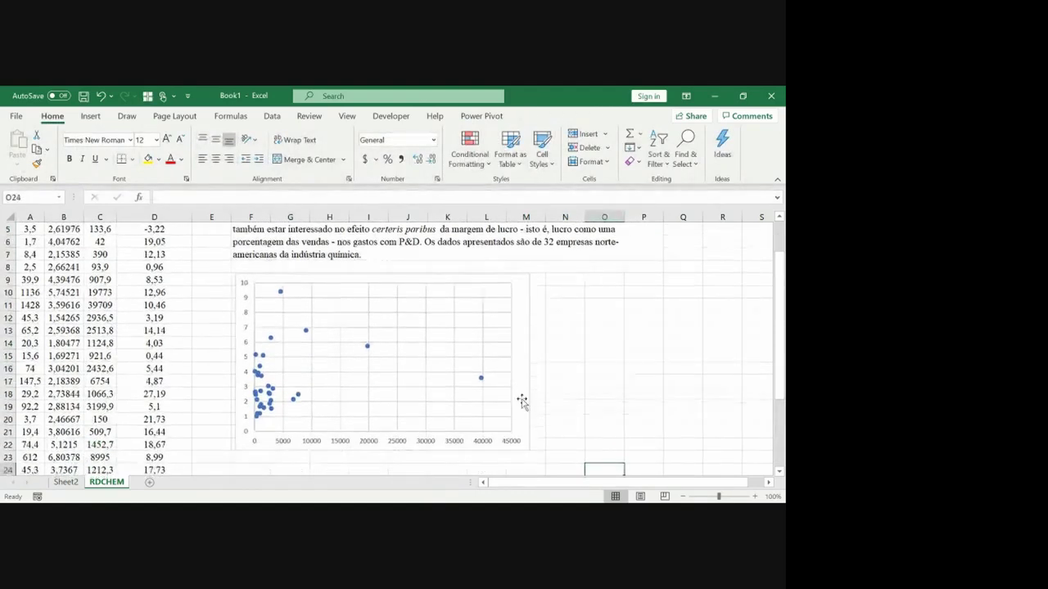
right_click(270, 399)
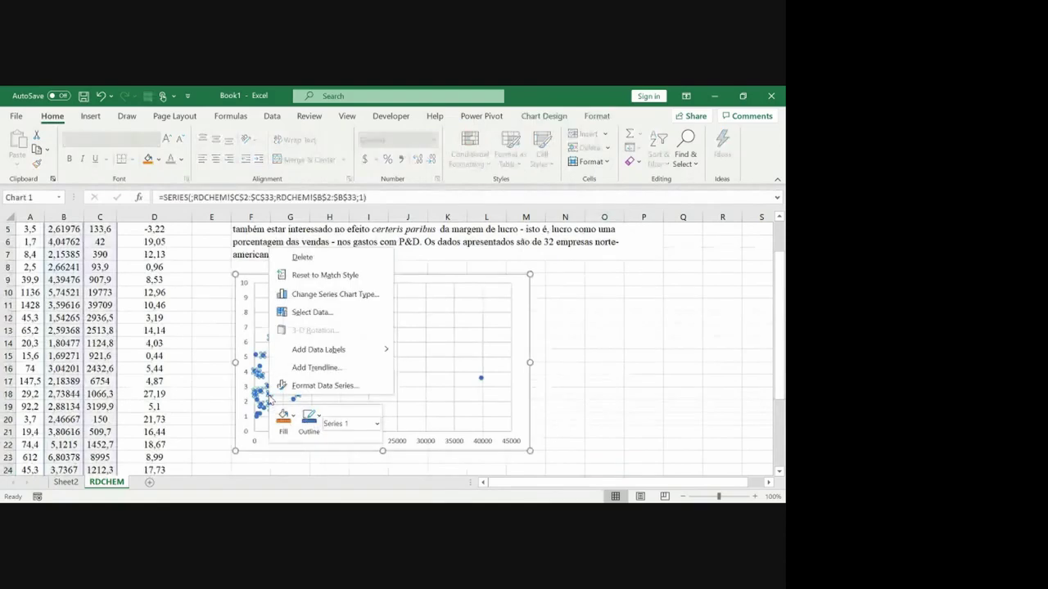
click(315, 367)
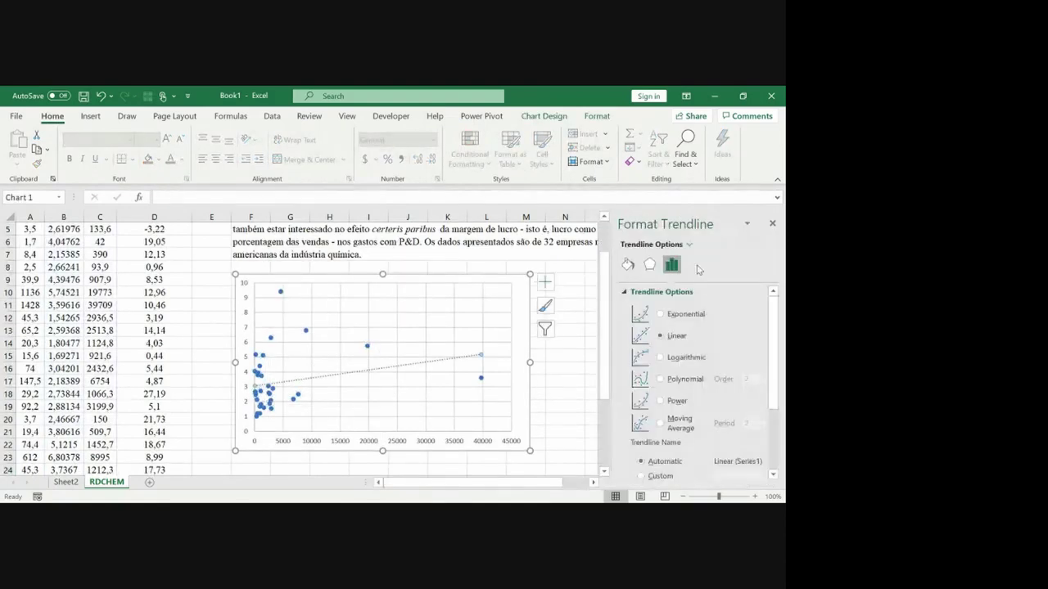
click(772, 223)
click(646, 370)
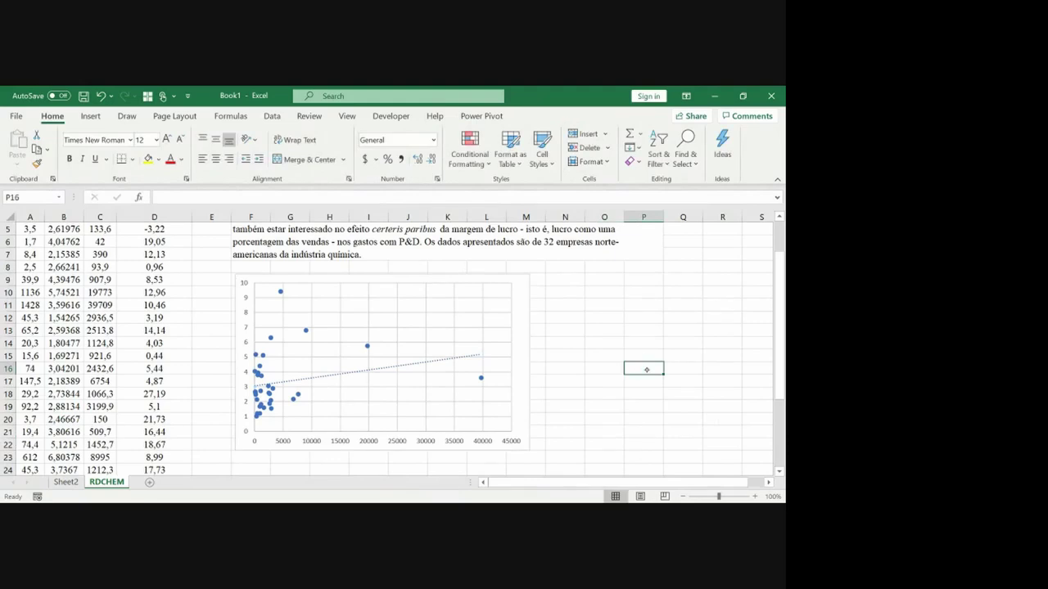
Step: Circle the isolated point near 40000 and the main cluster of points on the scatter chart with the black pen
mouse_move(482, 367)
mouse_down()
mouse_move(493, 385)
mouse_move(483, 368)
mouse_up()
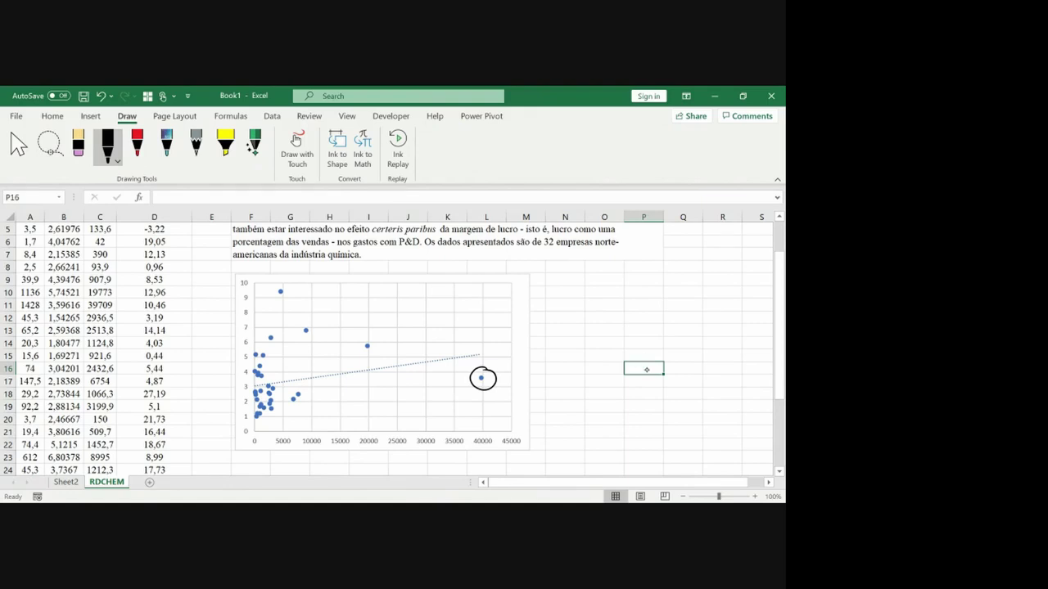
mouse_move(374, 292)
mouse_down()
mouse_move(304, 273)
mouse_move(254, 291)
mouse_move(244, 408)
mouse_move(289, 430)
mouse_move(375, 373)
mouse_move(385, 307)
mouse_move(370, 290)
mouse_up()
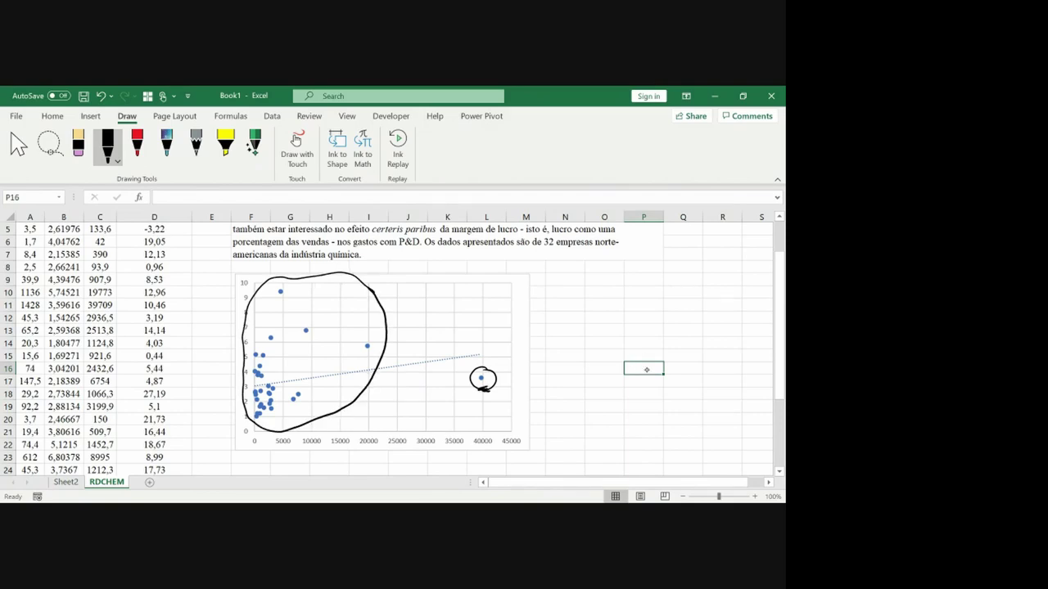
Step: Mark the 20000 and 40000 axis labels and annotate the isolated point with a line and an underlined "Influente???" in black ink
drag(375, 432, 382, 449)
drag(496, 378, 639, 324)
drag(576, 362, 612, 345)
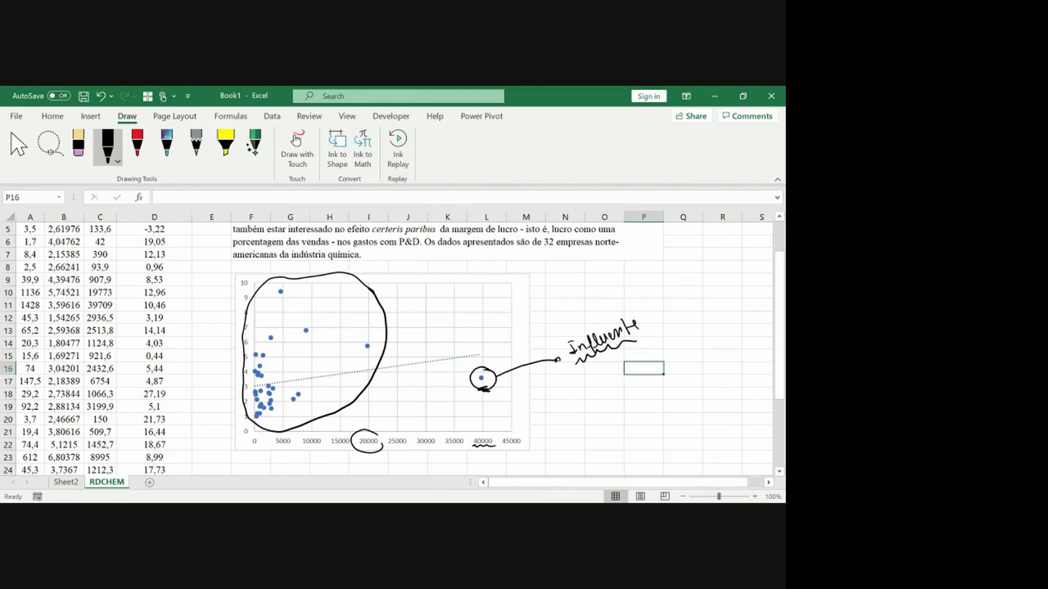
click(642, 317)
drag(639, 307, 665, 303)
click(671, 308)
mouse_move(482, 382)
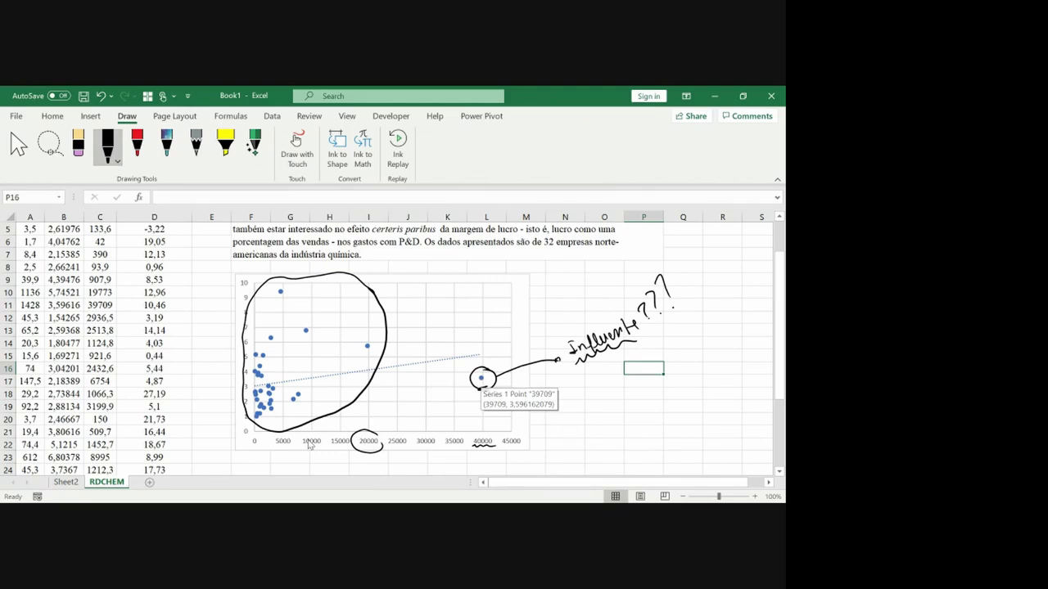
Step: Create a copy of the RDCHEM sheet and place it between Sheet2 and the original RDCHEM sheet
click(141, 370)
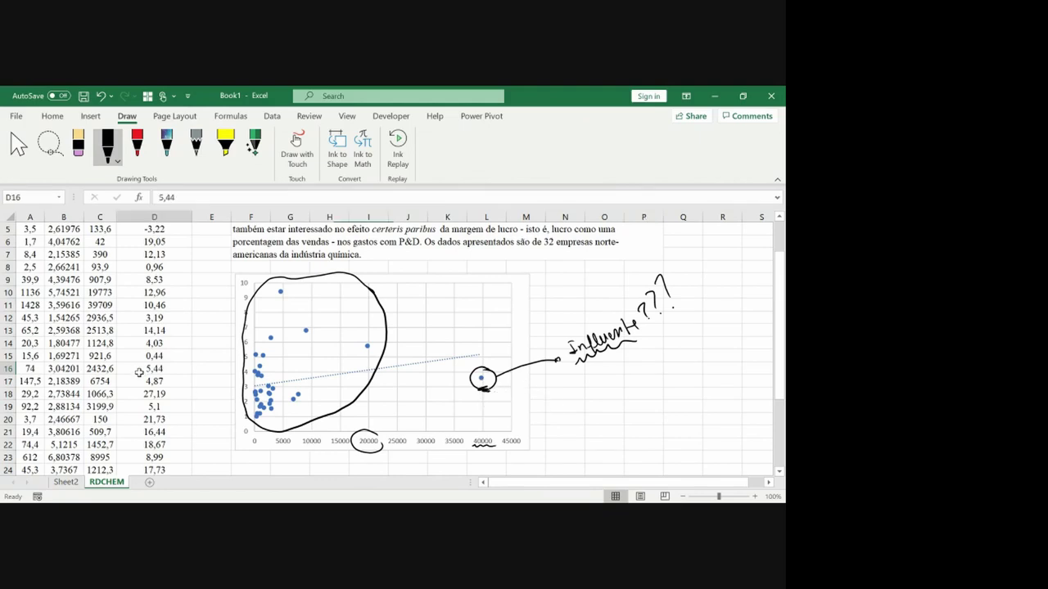
right_click(118, 483)
click(165, 360)
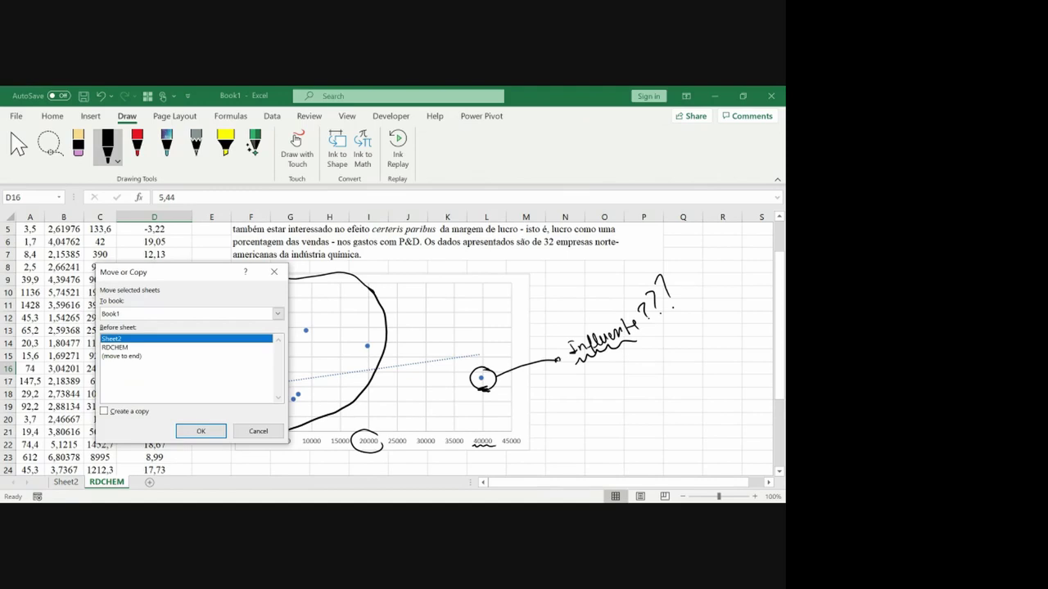
key(alt+c)
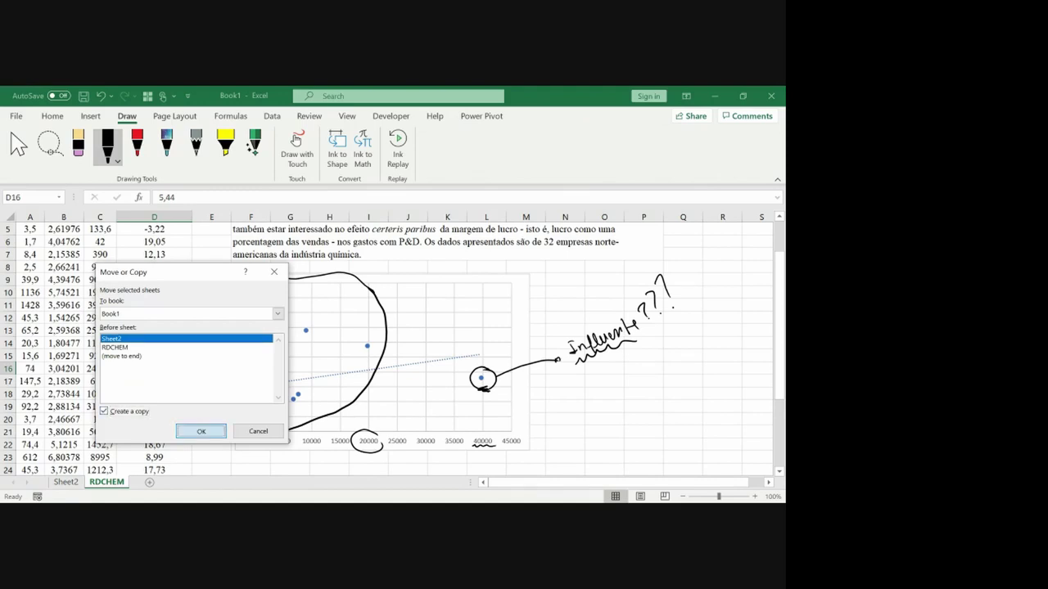
click(201, 431)
drag(119, 490, 154, 485)
Step: Add filters to the header row A1:D1 of the copied data sheet
click(74, 394)
scroll(73, 394, up, 2)
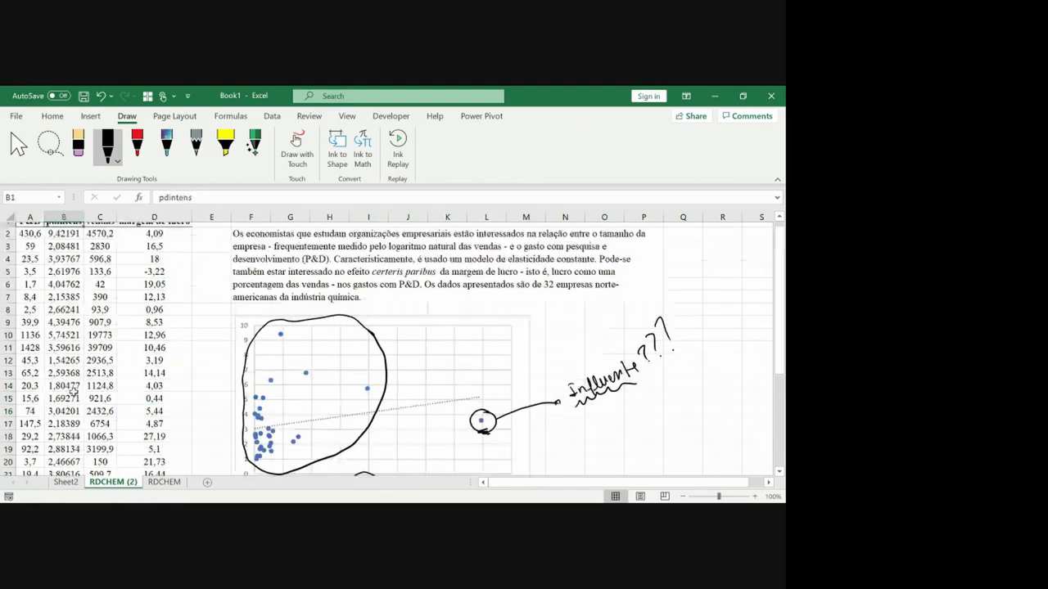
key(ctrl+Home)
key(ctrl+shift+Right)
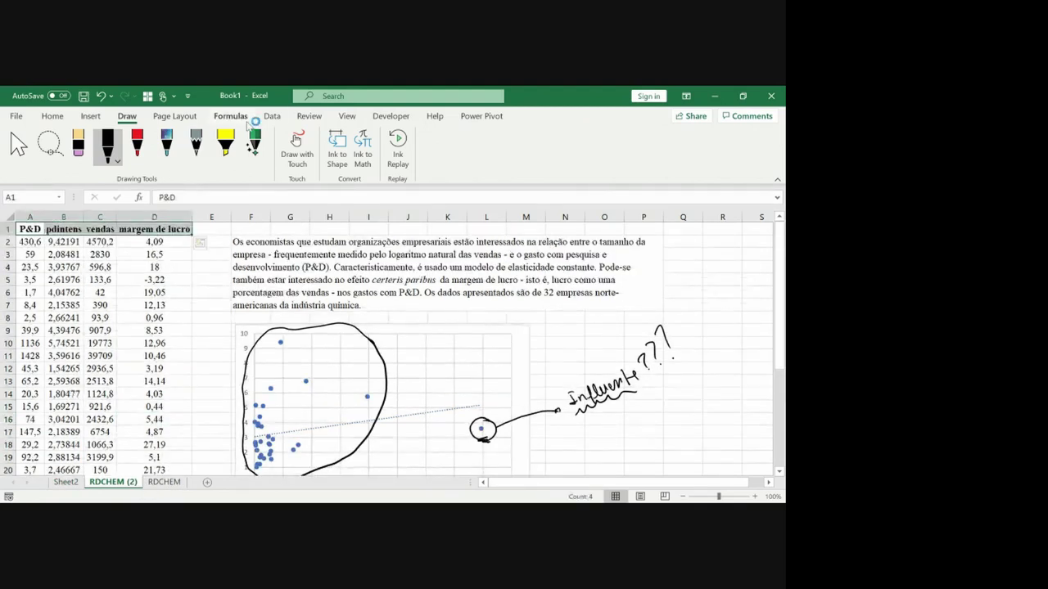
click(272, 116)
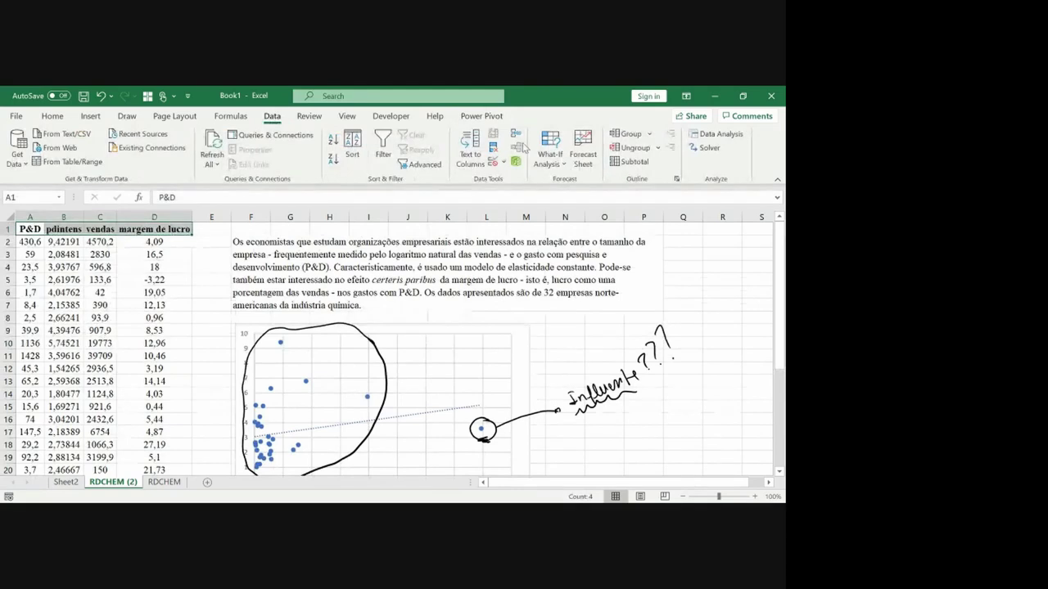
click(383, 146)
click(148, 277)
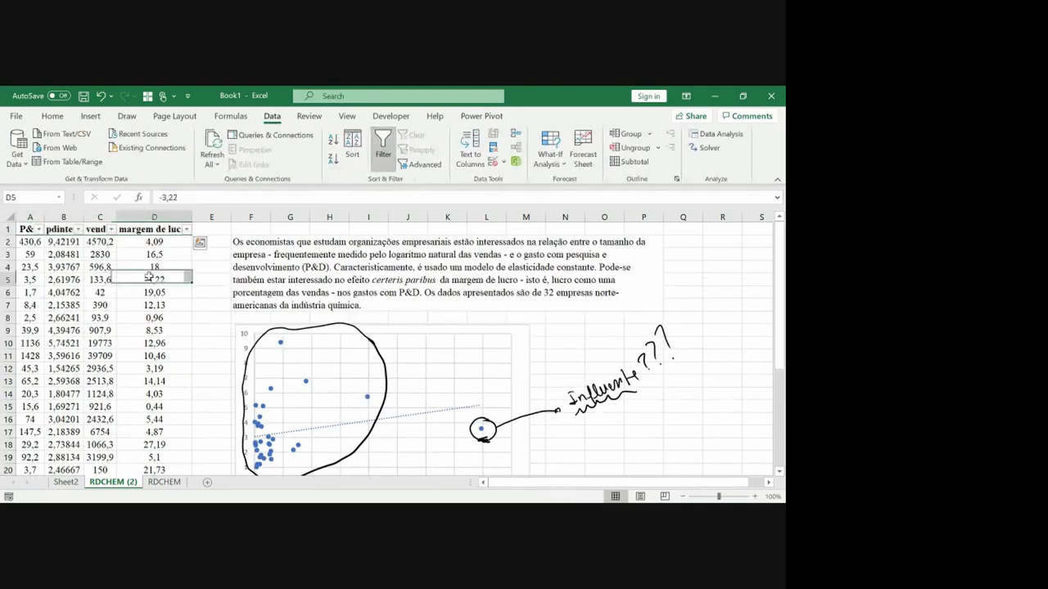
Step: Filter the vendas column to show only the value 39709
click(110, 229)
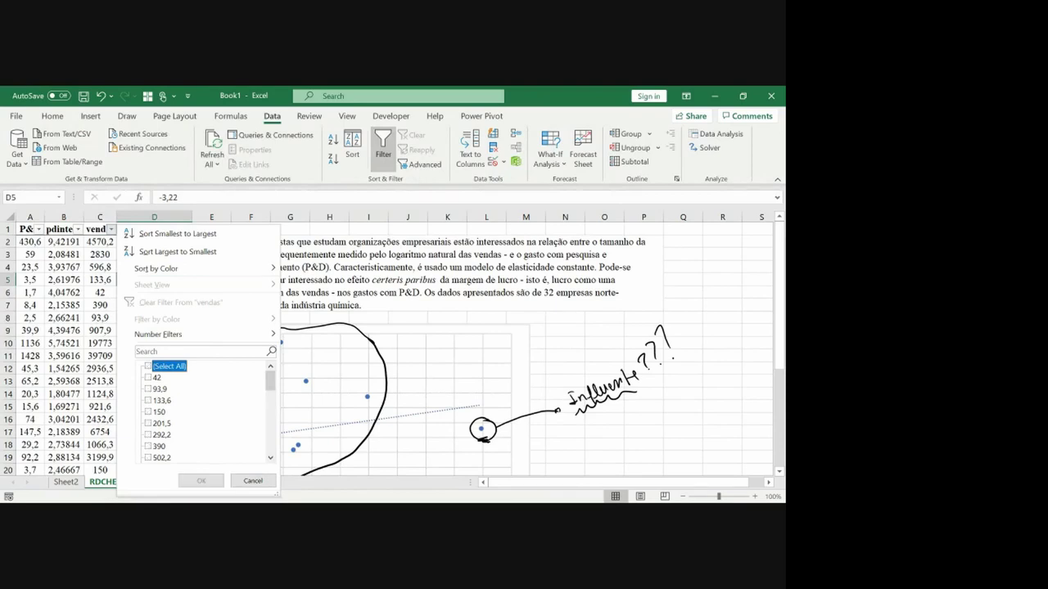
click(148, 366)
scroll(205, 409, down, 8)
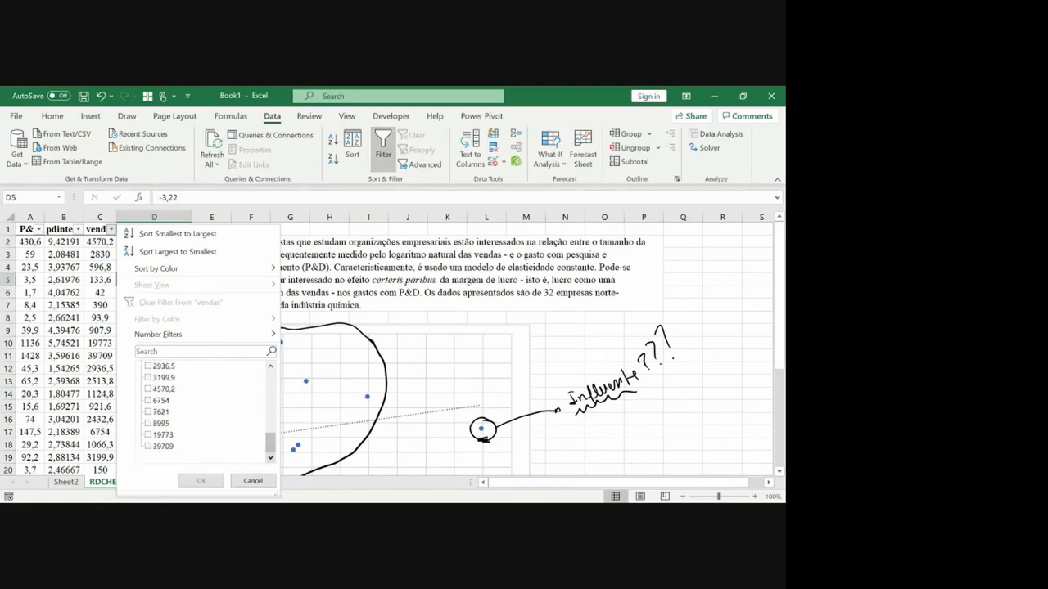
click(148, 446)
key(Return)
Step: Delete the filtered row with vendas of 39709 and clear the filter to show all data
key(Down)
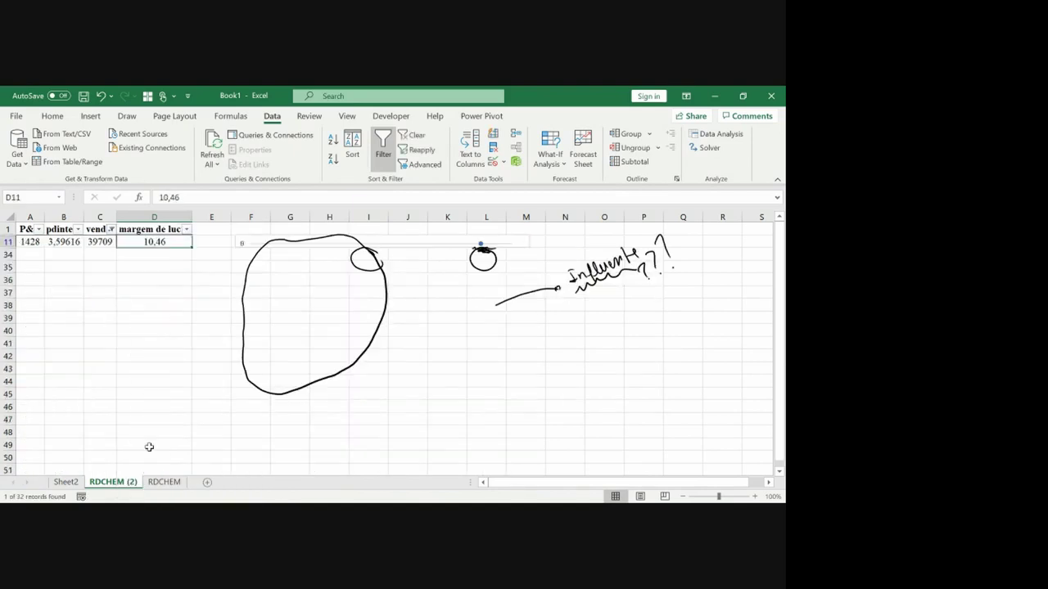
key(Left)
key(Left)
key(Left)
key(shift+space)
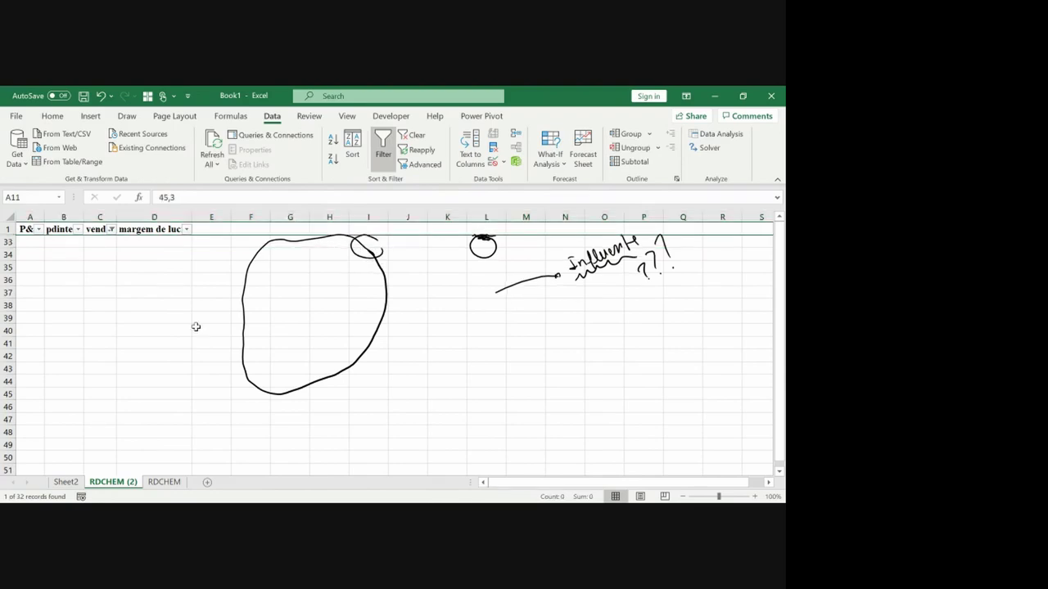
click(419, 136)
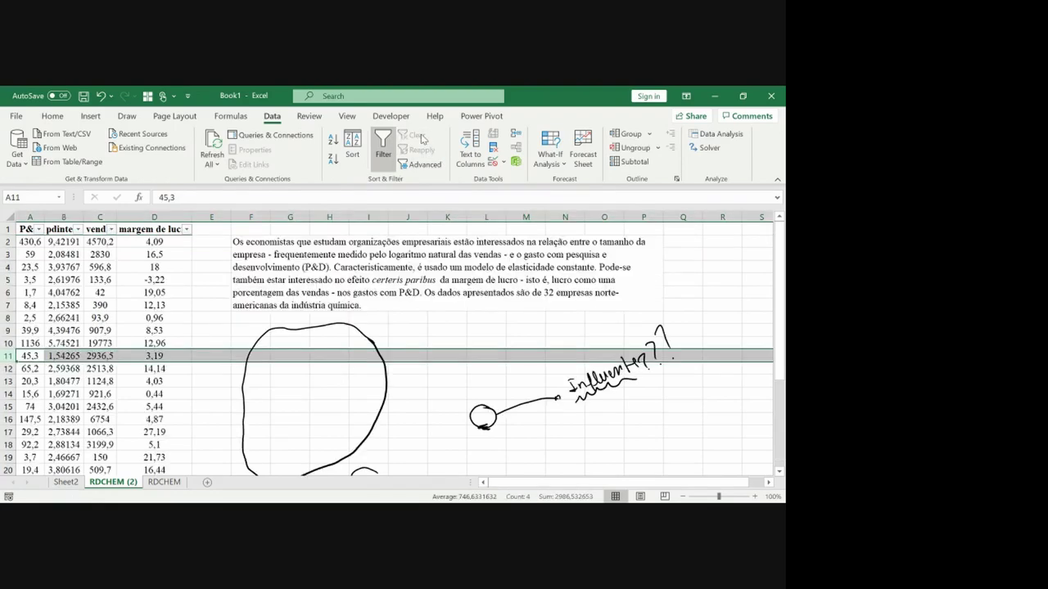
click(128, 343)
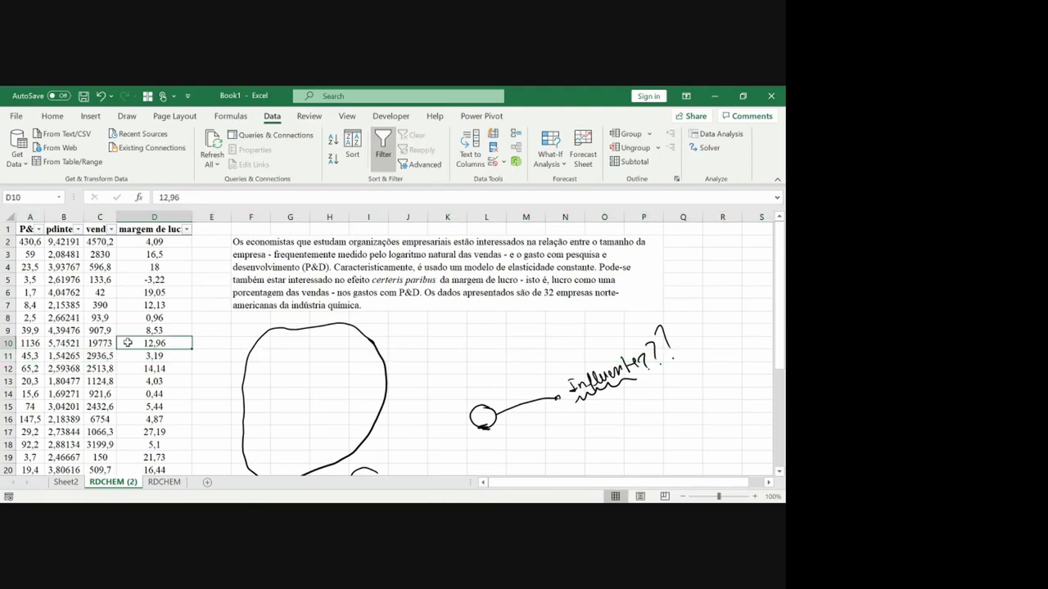
Step: Delete all the ink annotations from the RDCHEM (2) sheet
click(381, 371)
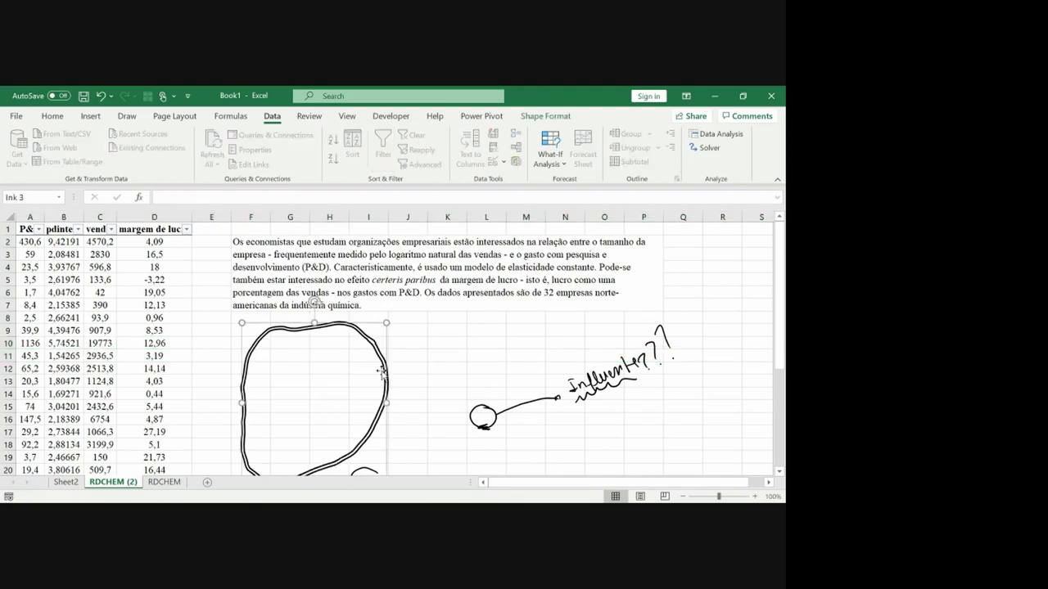
key(Delete)
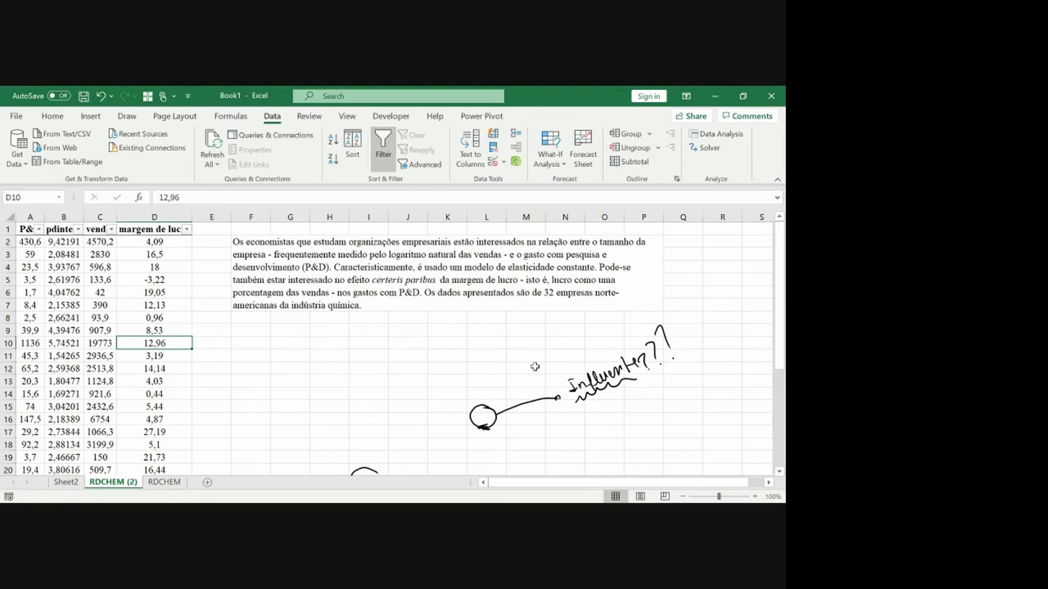
click(584, 391)
key(Delete)
click(653, 365)
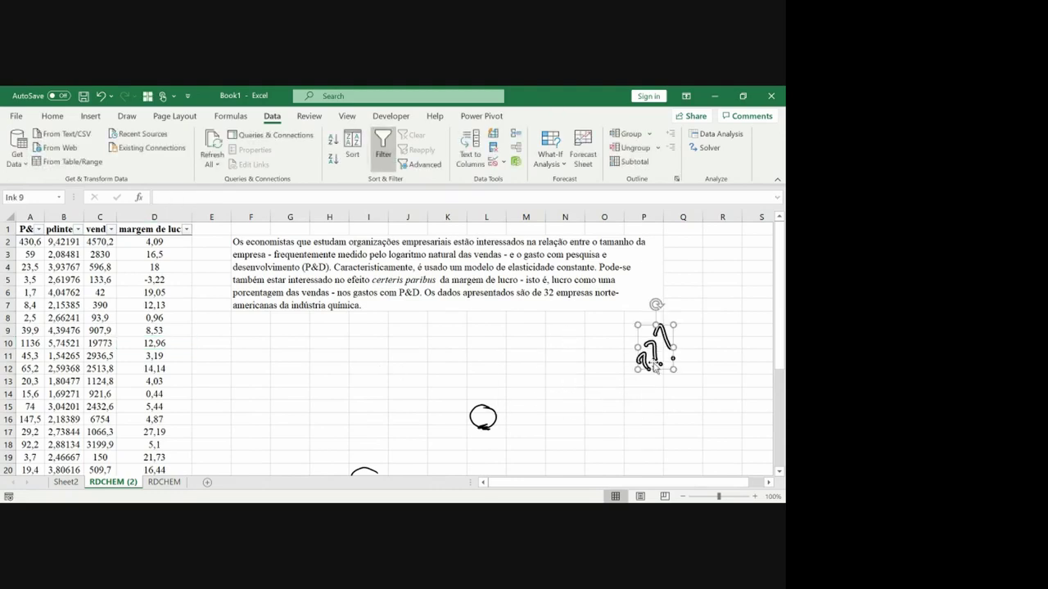
key(ctrl+a)
key(Delete)
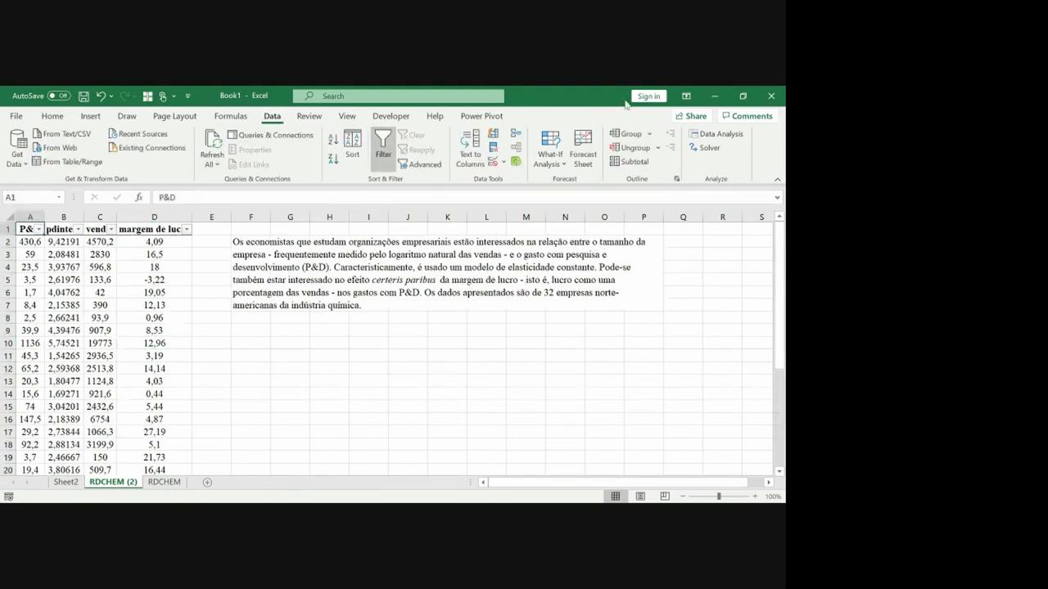
Step: Start a Regression data analysis and set the input Y range to the pdintens column, B1:B32
click(713, 134)
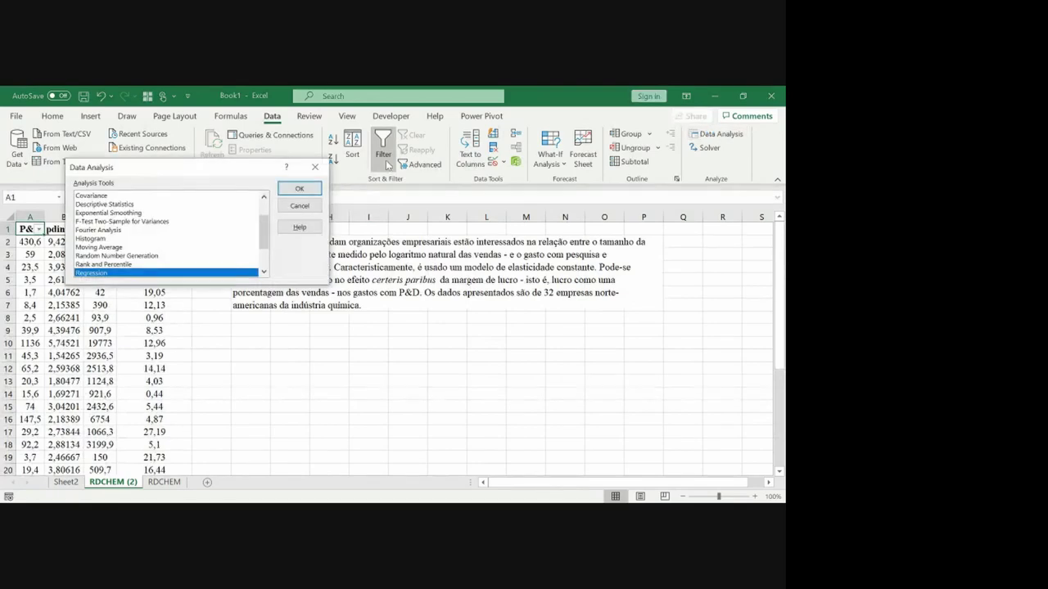
key(Return)
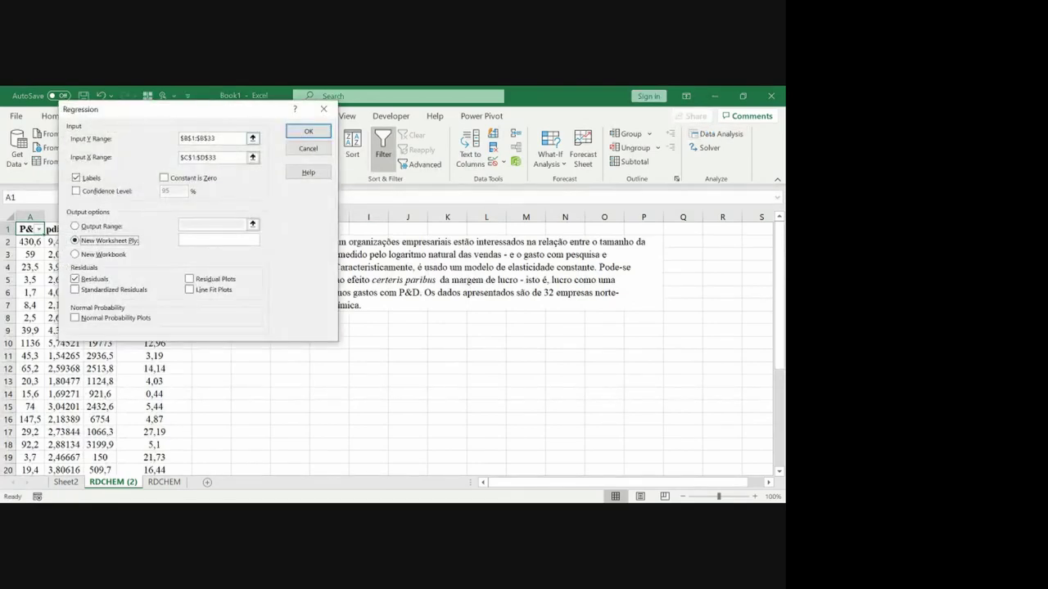
click(252, 138)
click(53, 229)
key(ctrl+shift+Down)
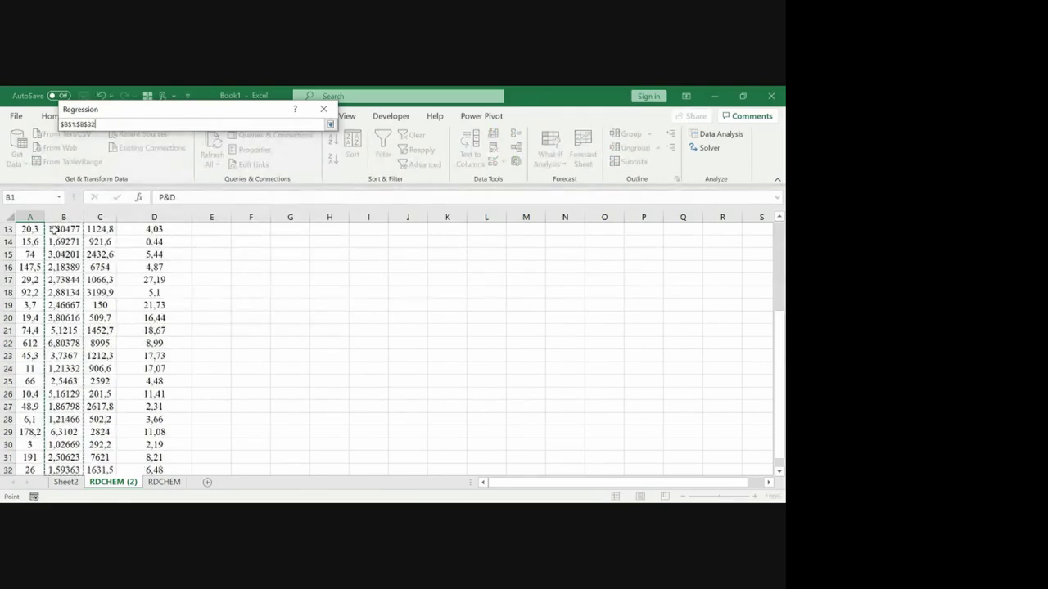
key(Return)
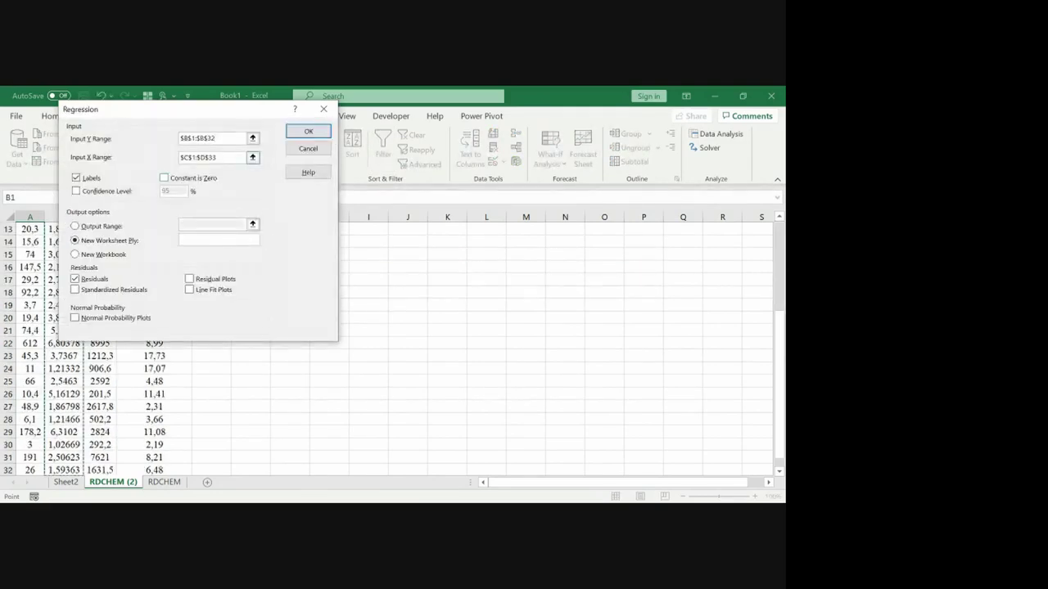
Step: Set the regression's input X range to the vendas and margem de lucro columns, C1:D32
click(253, 158)
click(97, 226)
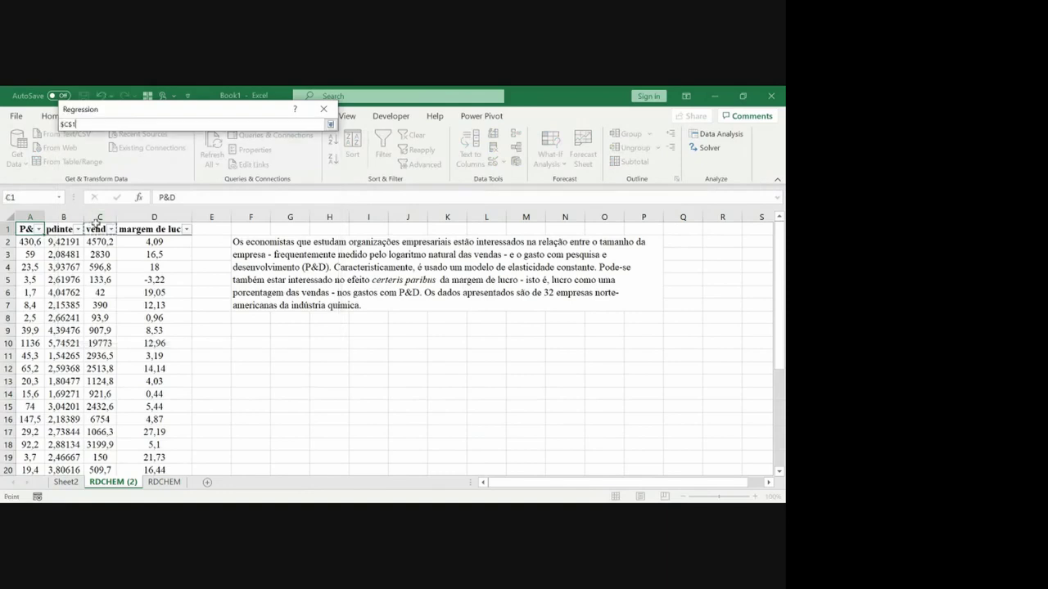
key(ctrl+shift+Right)
key(ctrl+shift+Down)
key(Return)
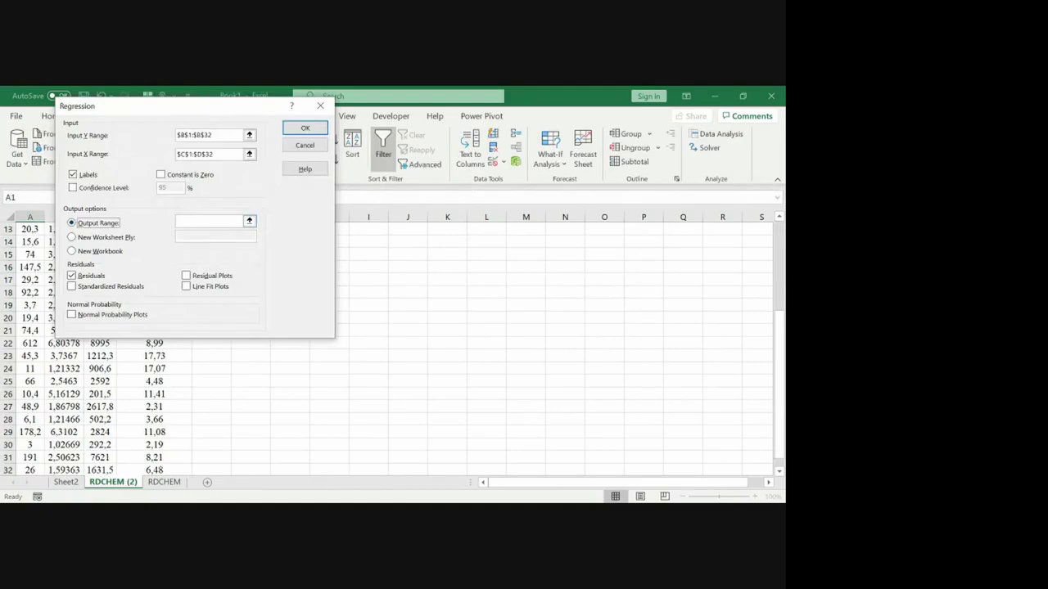
Step: Set the regression's output range to cell K1 on Sheet2 and run the regression
click(250, 221)
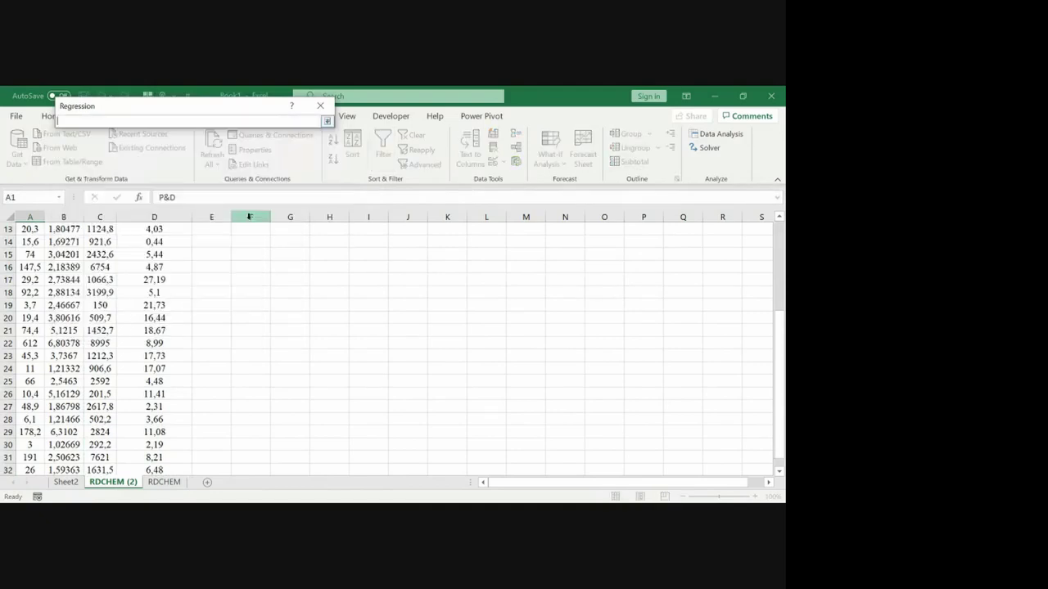
click(64, 482)
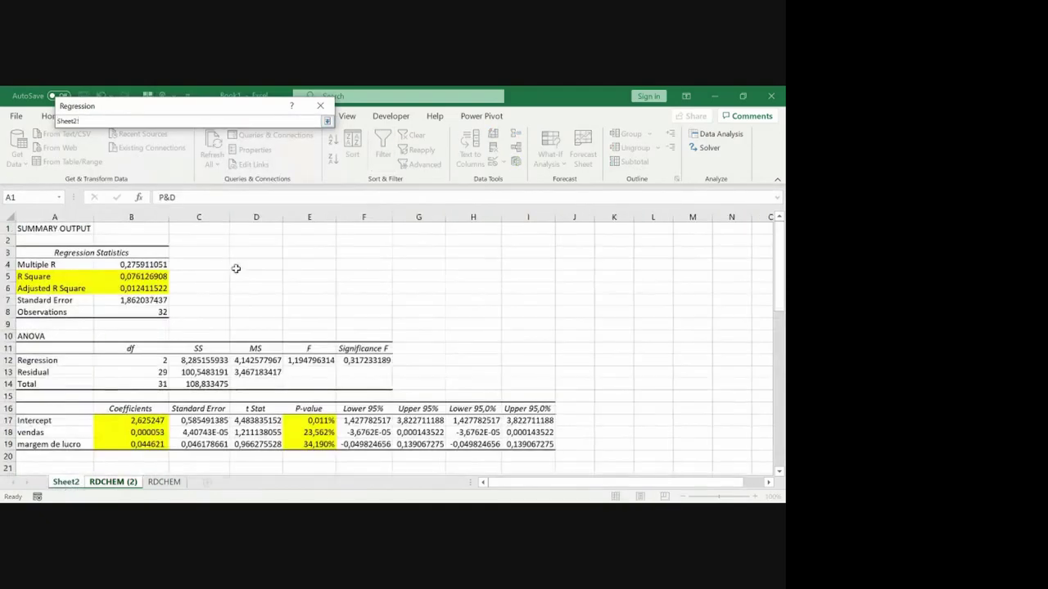
click(207, 243)
key(Up)
key(Right)
key(Right)
key(Right)
key(Right)
key(Right)
key(Right)
key(Right)
key(Right)
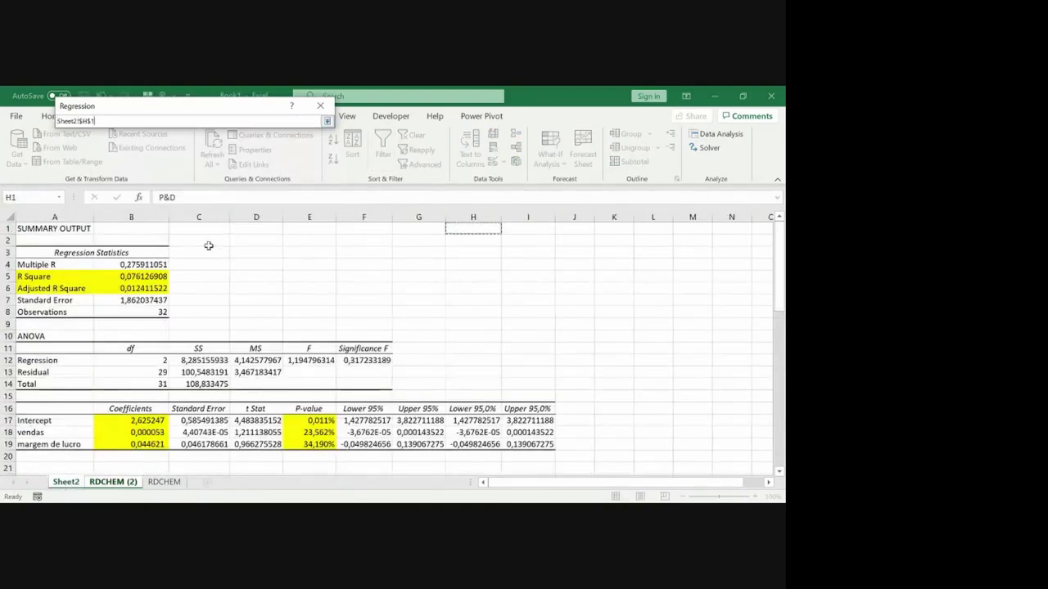
key(Return)
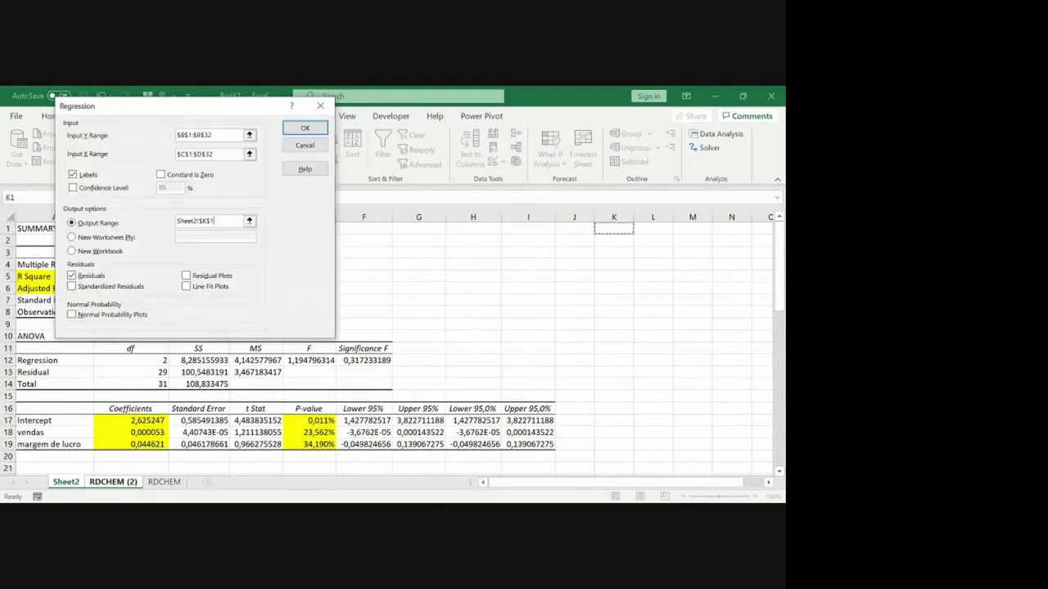
key(Return)
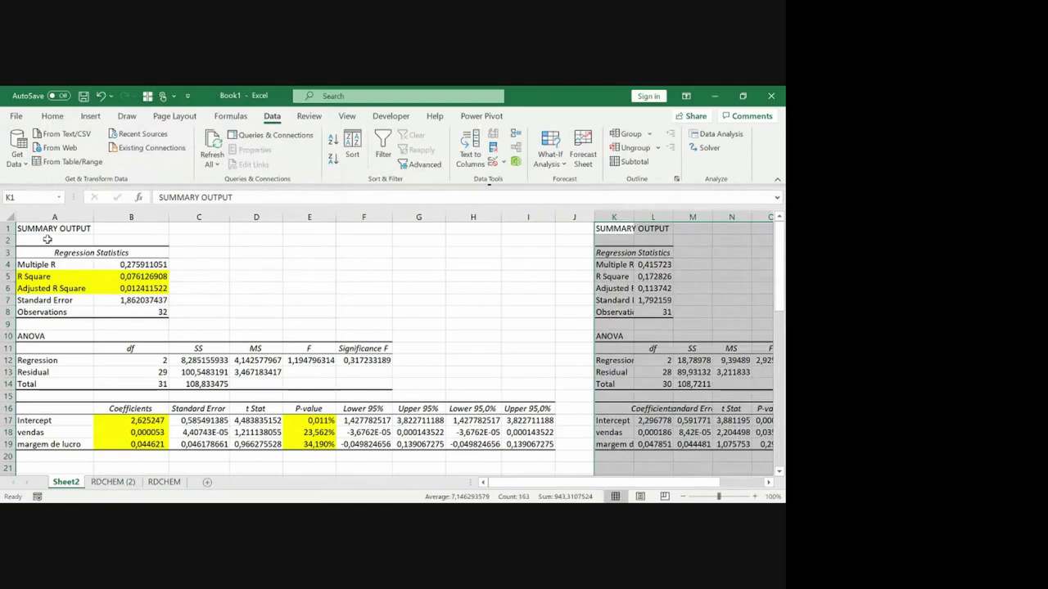
Step: Autofit all column widths on Sheet2 and insert an empty column before column A
click(10, 217)
double_click(95, 217)
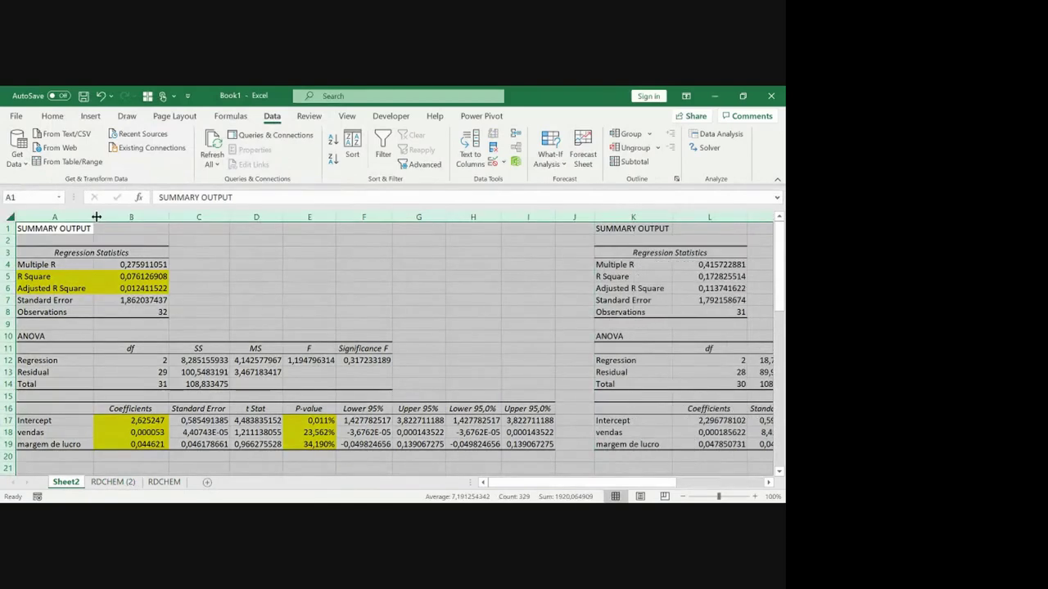
click(628, 277)
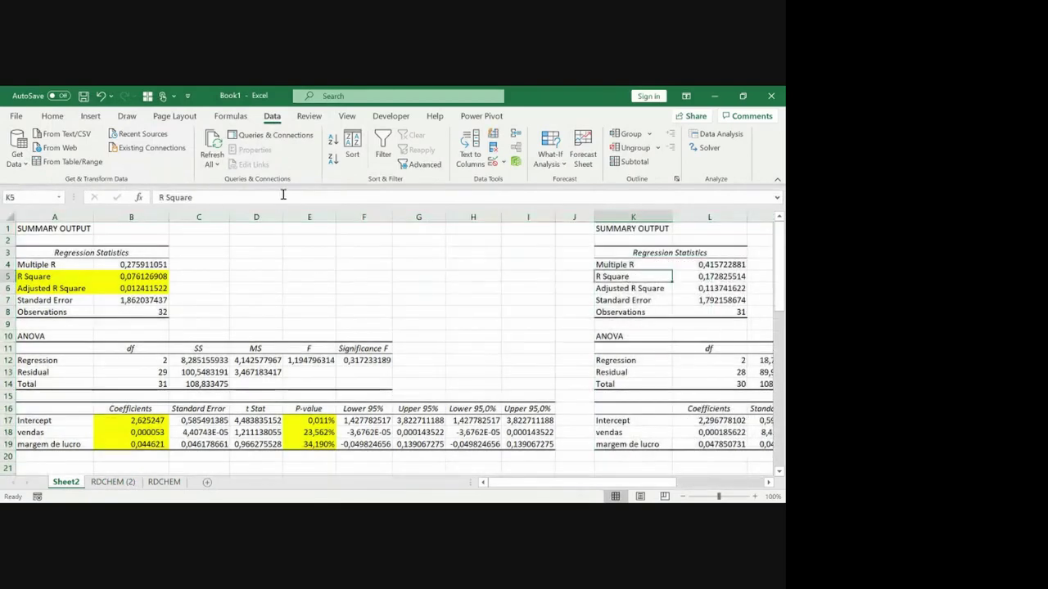
click(41, 216)
key(ctrl+shift+plus)
Step: Enter a formula in D5, beside the original R Square, that references the new regression's R Square in M5
key(Right)
key(Right)
key(Right)
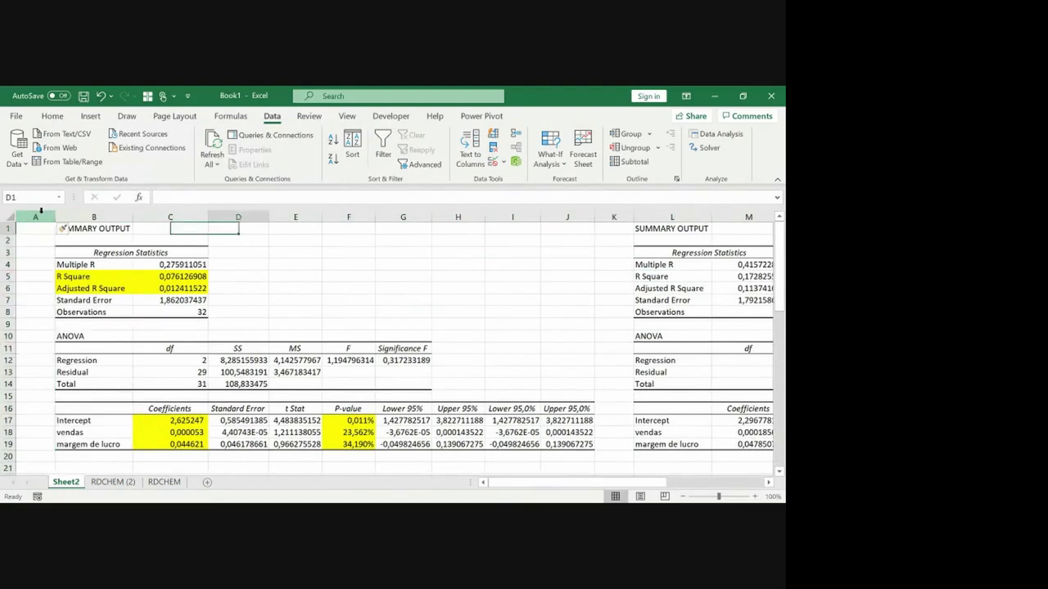
key(Down)
key(Down)
key(Down)
key(Down)
text(=)
key(Right)
key(Right)
key(Right)
key(Right)
key(Right)
key(Right)
key(Right)
key(Right)
key(Right)
key(Right)
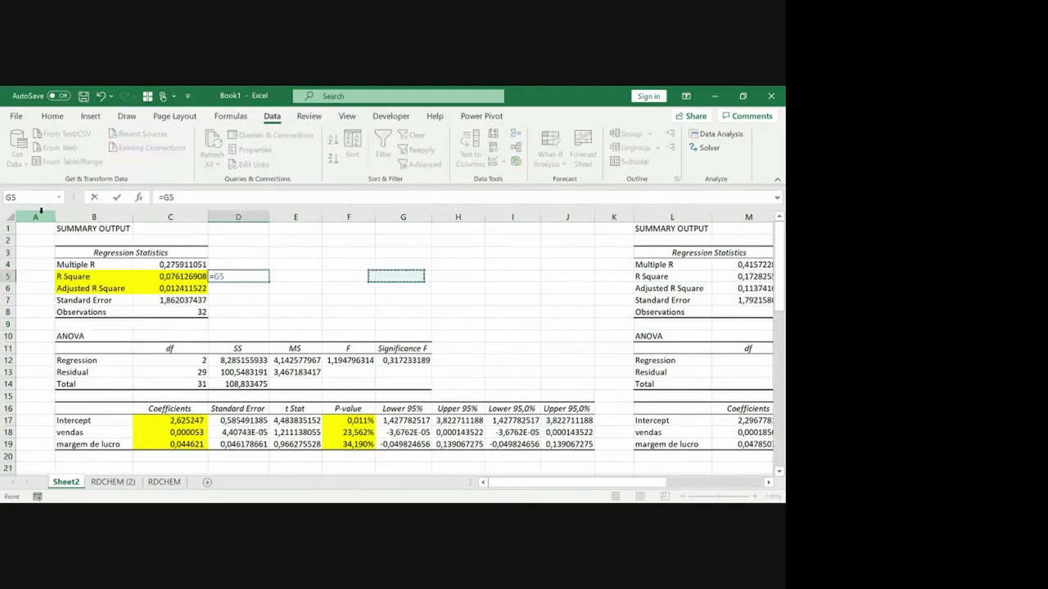
key(Left)
key(Return)
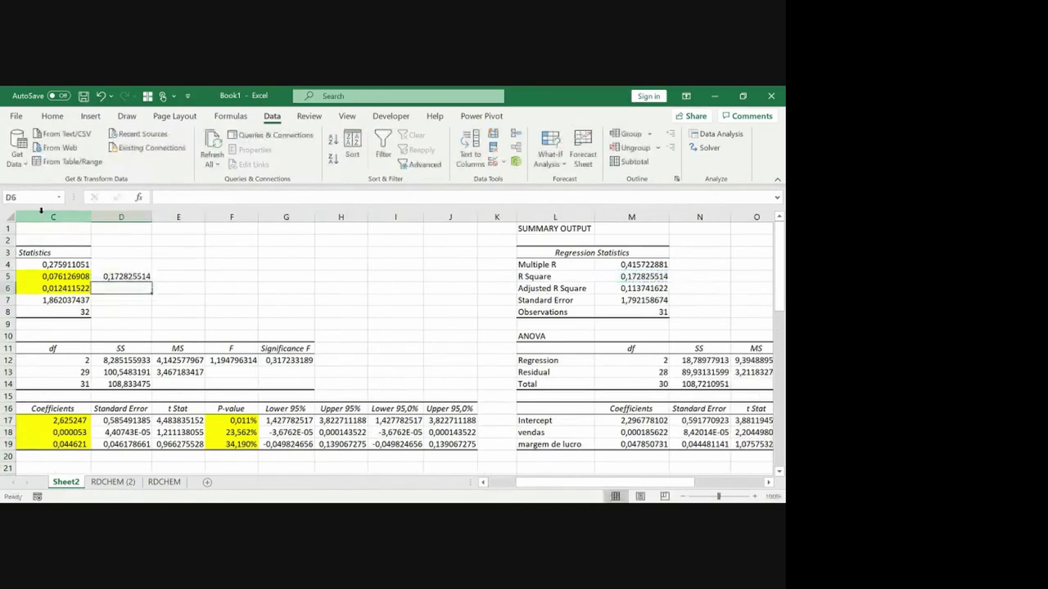
Step: Copy the D5 formula down to D6 to reference the new regression's Adjusted R Square in M6
key(Left)
key(Up)
key(Right)
key(ctrl+c)
key(Down)
key(ctrl+v)
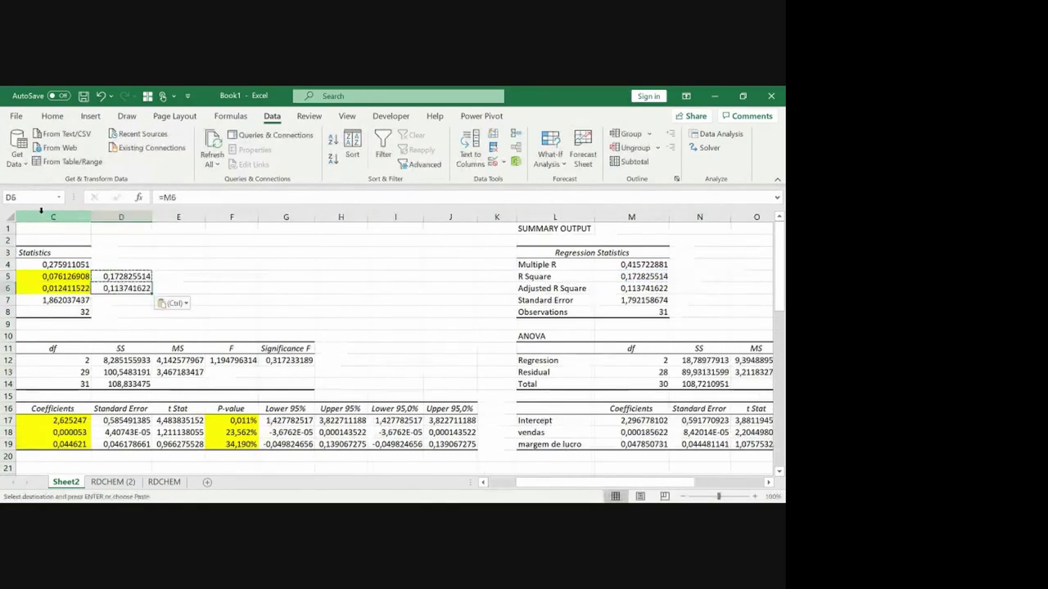
key(Escape)
Step: Highlight the new regression's R Square and Adjusted R Square references in D5:D6 with yellow fill
key(Up)
key(Home)
key(Right)
key(Right)
key(Right)
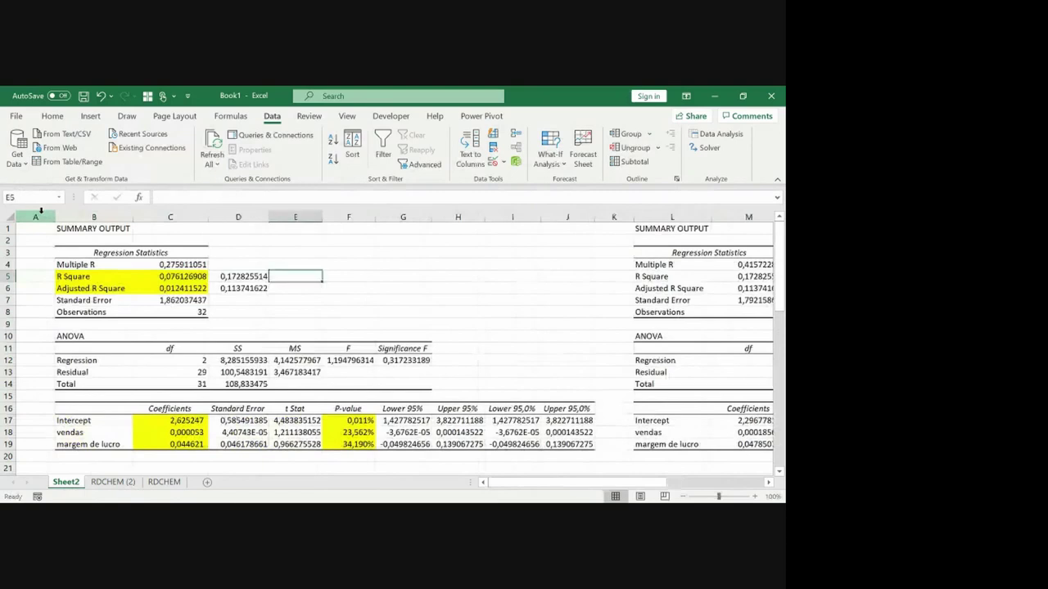
key(shift+Down)
click(52, 116)
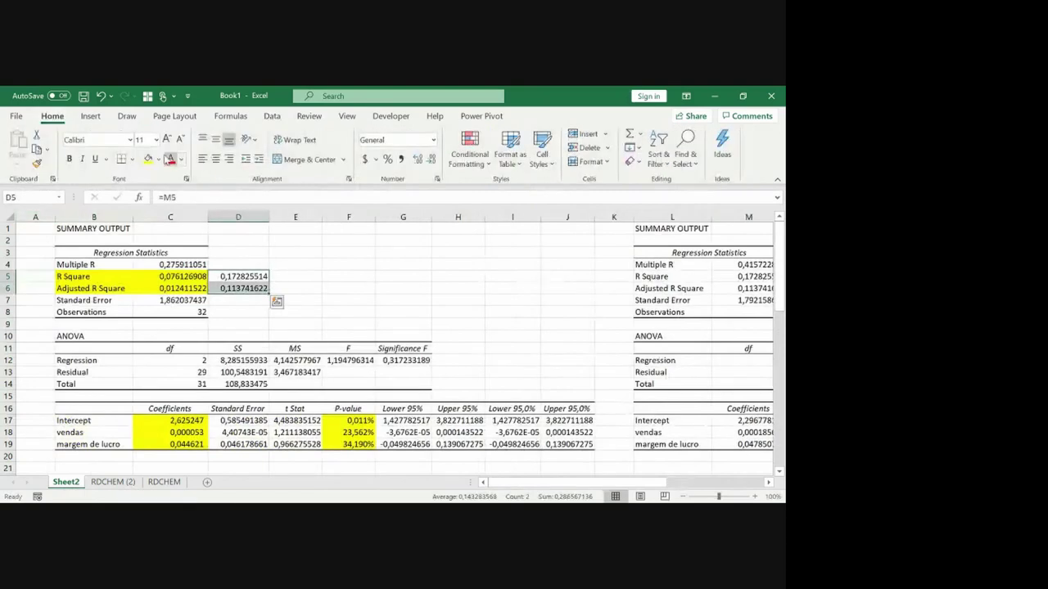
click(148, 159)
Step: Compare R Square and Adjusted R Square between the two regressions and look over the new regression's summary statistics
key(Left)
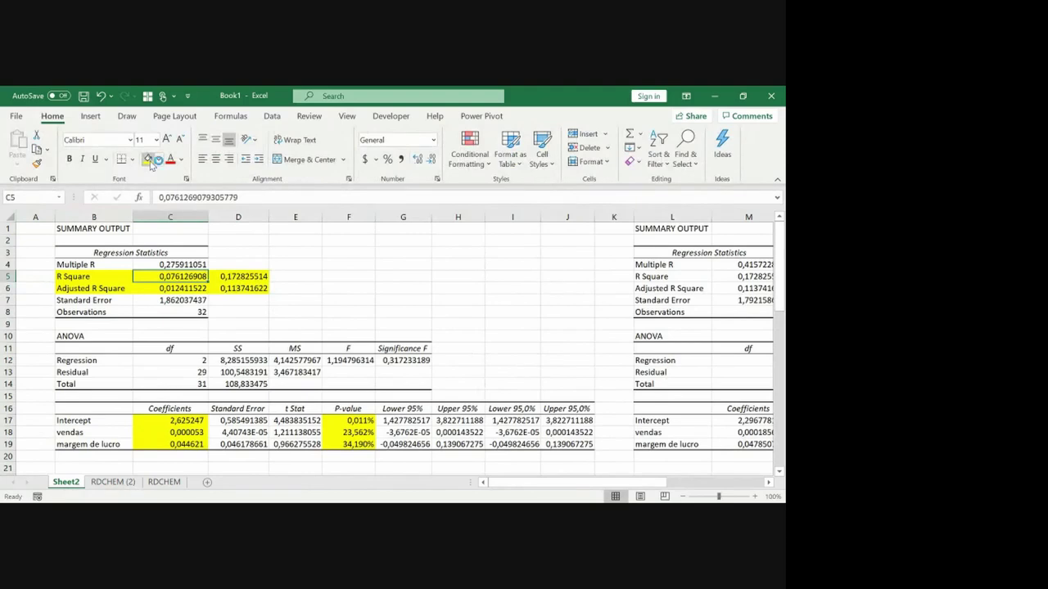
key(Right)
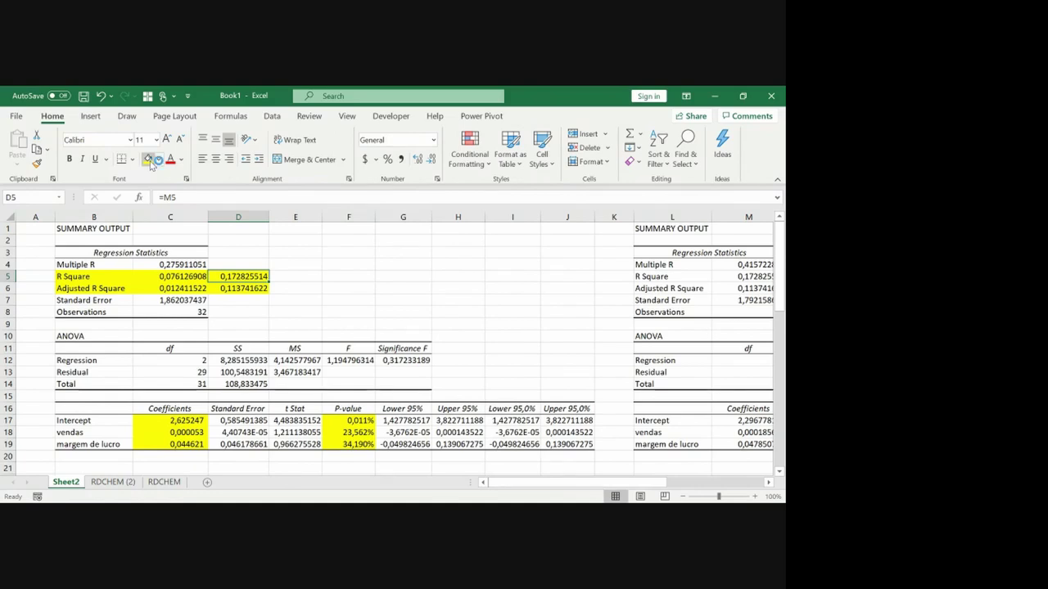
key(Down)
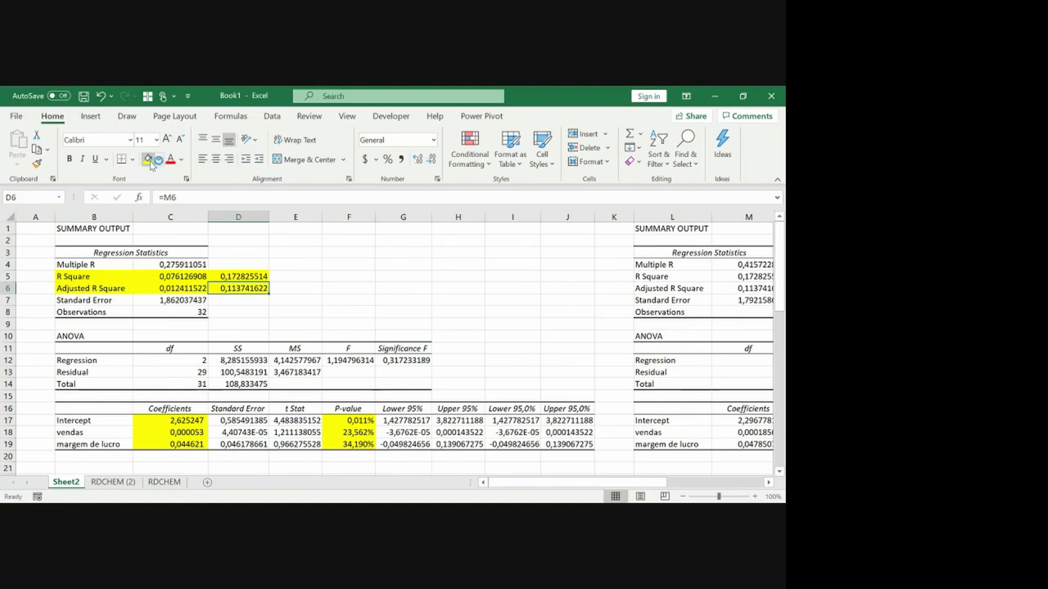
key(Down)
key(Down)
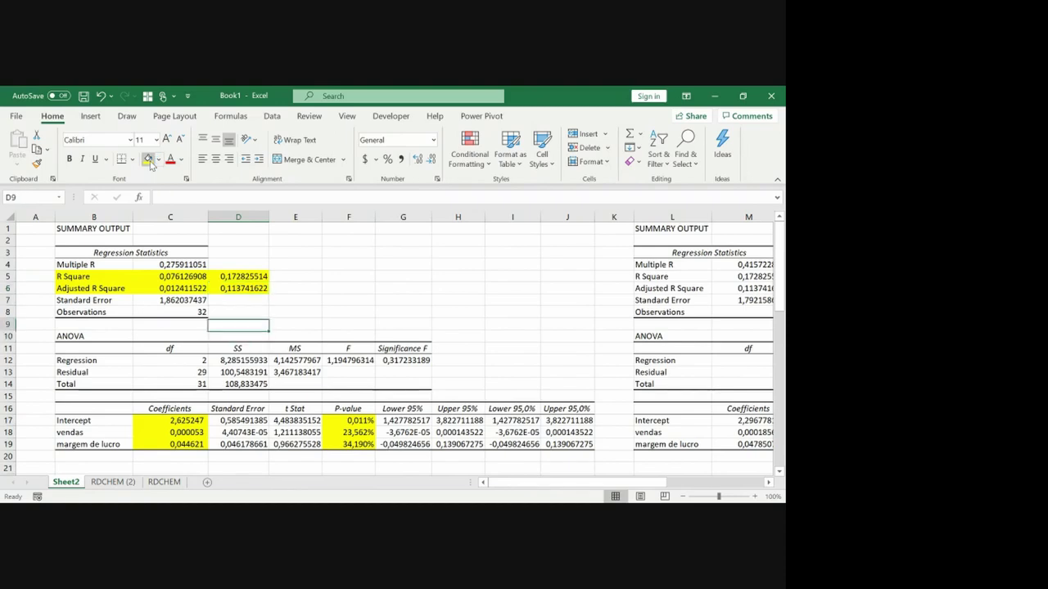
key(Right)
key(Right)
key(Right)
key(Right)
key(Right)
key(Right)
key(Right)
key(Right)
key(Right)
key(Right)
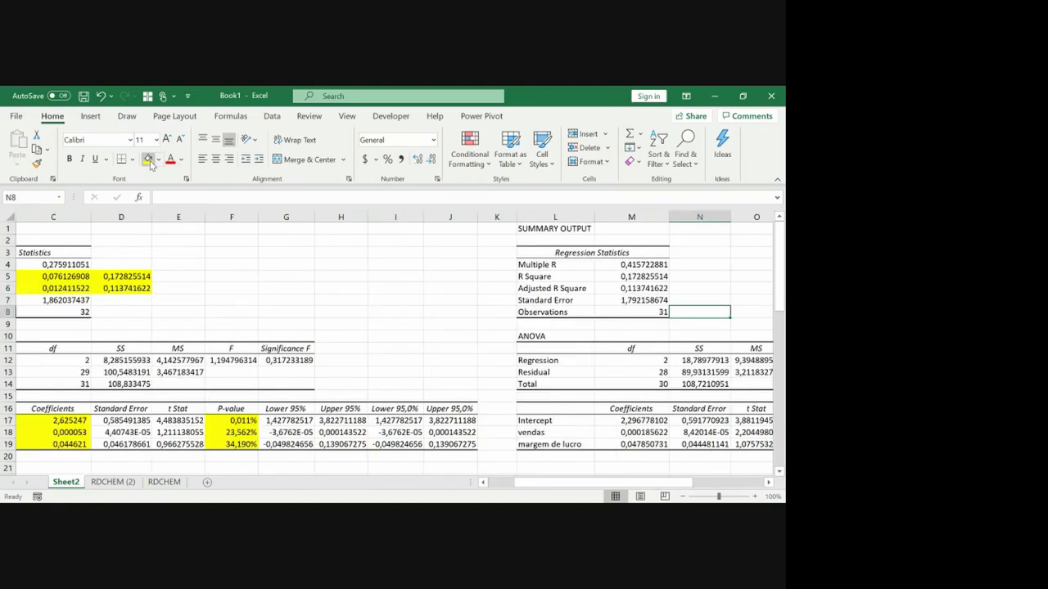
key(Left)
key(Left)
key(Left)
key(Left)
key(Left)
key(Left)
key(Left)
key(Left)
key(Left)
key(Left)
key(Left)
key(Left)
key(Left)
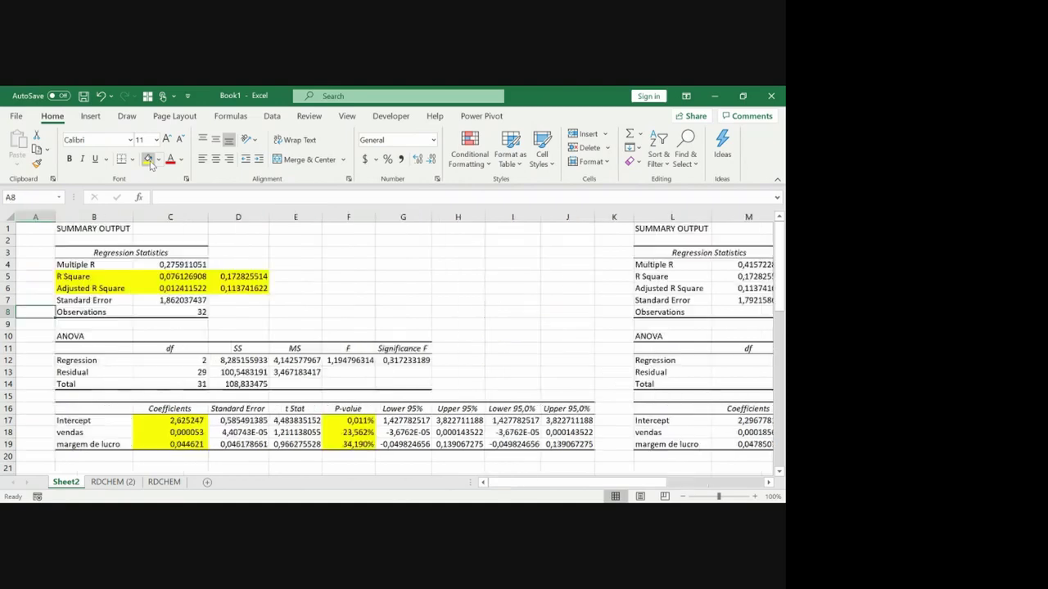
Step: Enter a formula in A17, beside the original Intercept row, that references the new regression's Intercept coefficient in M17
key(Down)
key(Down)
key(Down)
key(Down)
key(Down)
key(Down)
key(Down)
key(Down)
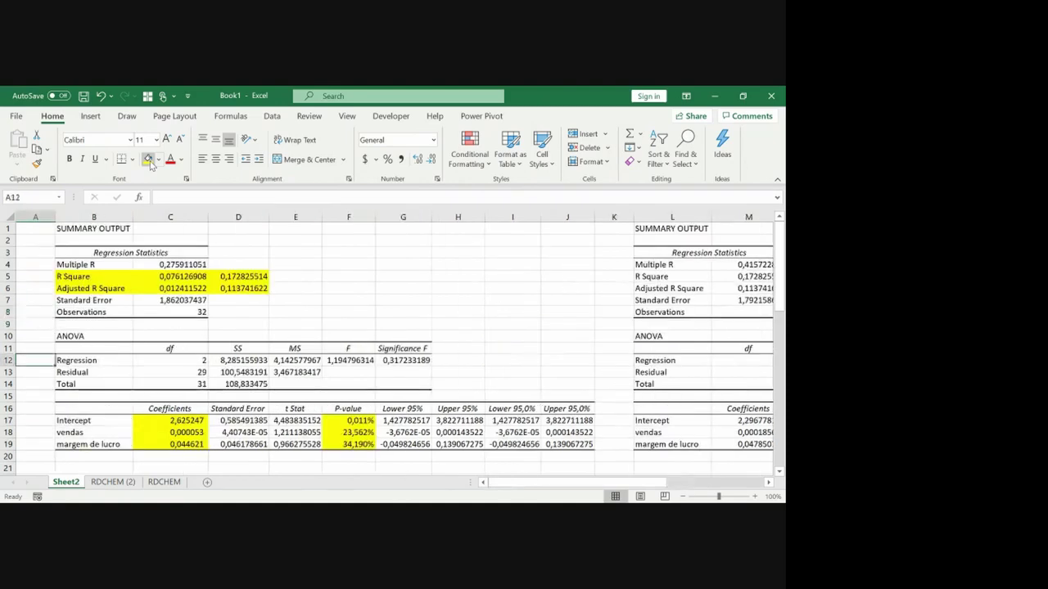
key(Down)
key(Down)
text(=)
key(Right)
key(Right)
key(Right)
key(Right)
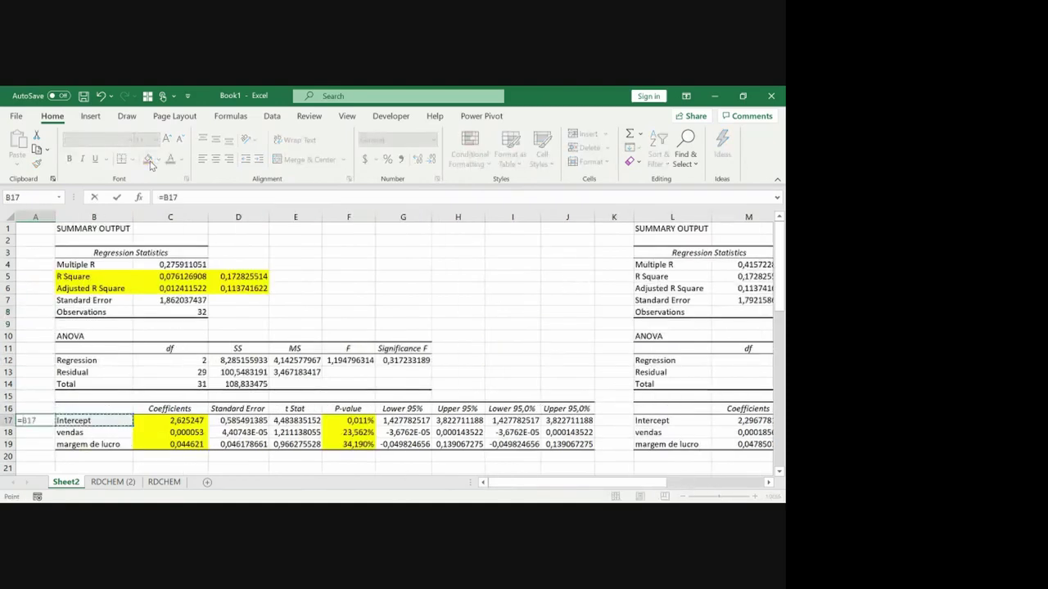
key(Right)
key(Right)
key(Right)
key(Right)
key(Right)
key(Right)
key(Right)
key(Right)
key(Right)
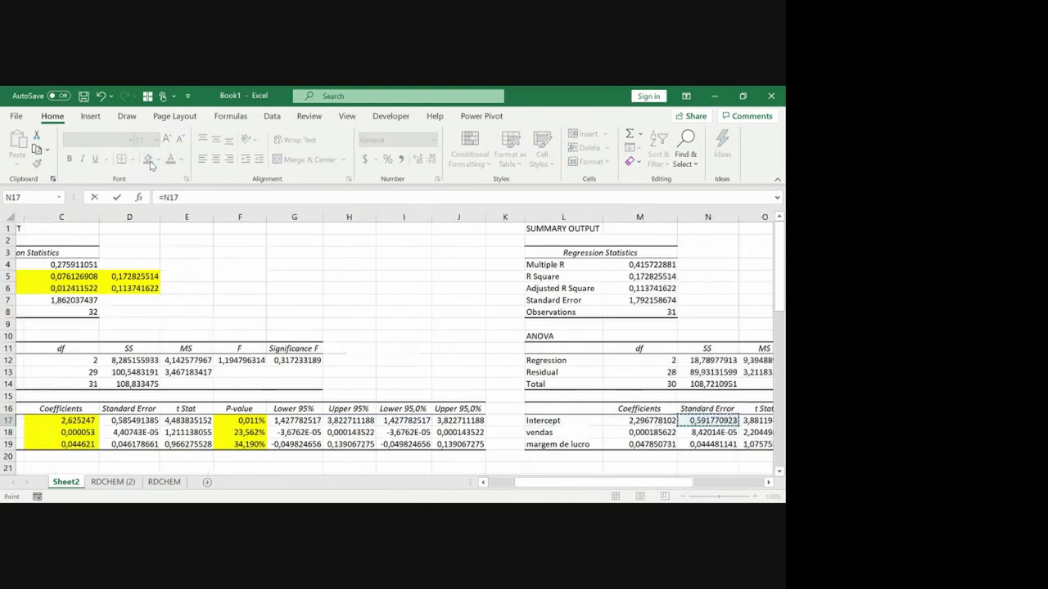
key(Return)
Step: Copy the A17 formula to A18 and A19 for the new vendas and margem de lucro coefficients
key(Up)
key(ctrl+c)
key(Down)
key(ctrl+v)
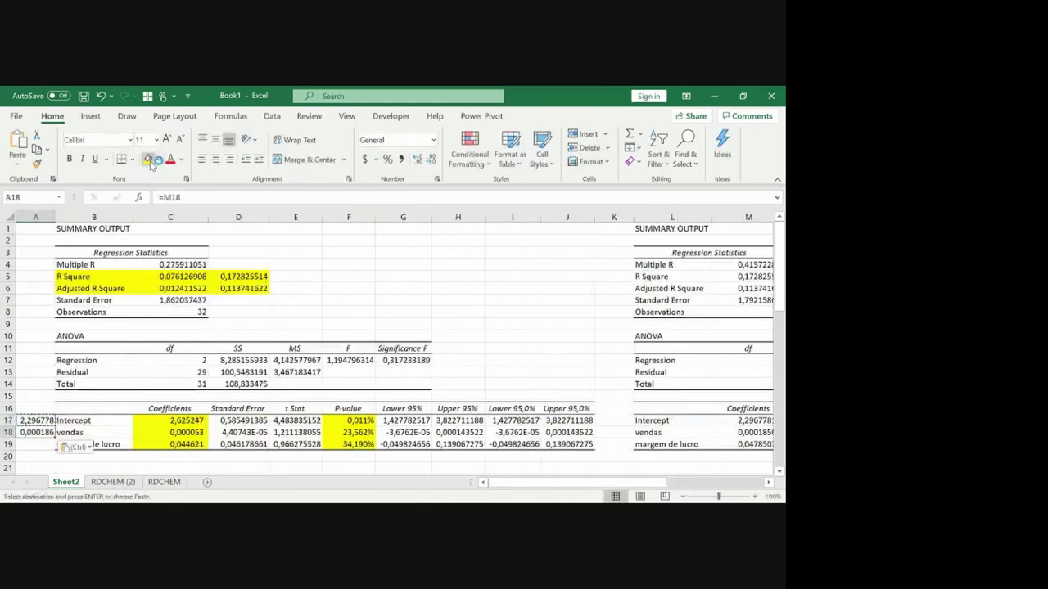
key(Down)
key(ctrl+v)
Step: Apply only the formatting of the original coefficients in C17:C19 to the new coefficients in A17:A19
key(Right)
key(Right)
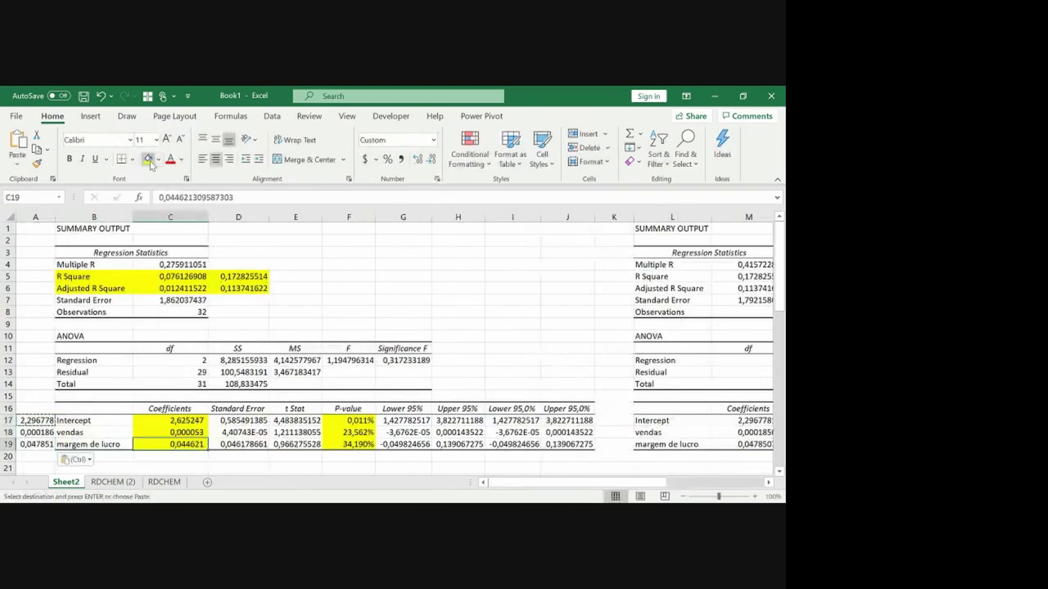
key(Up)
key(Up)
key(shift+Down)
key(shift+Down)
key(ctrl+c)
key(Left)
key(Left)
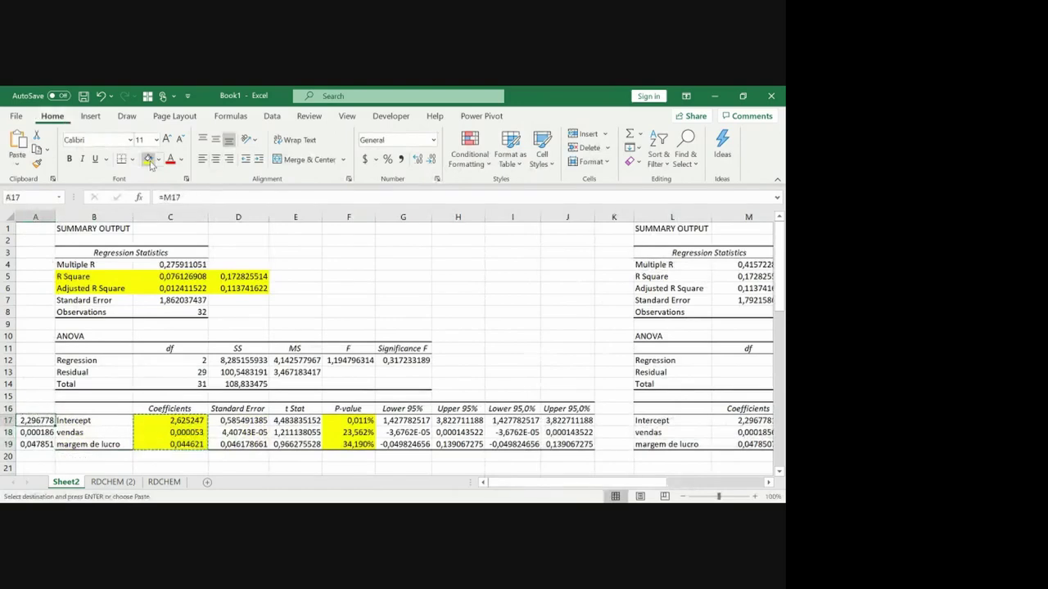
key(ctrl+alt+v)
key(t)
key(Return)
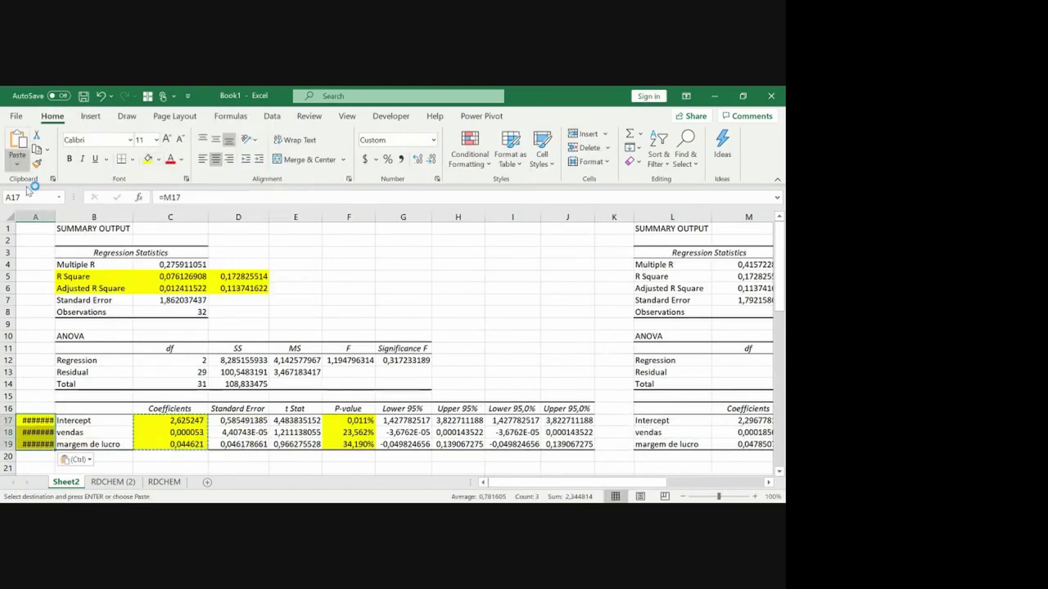
Step: Widen column A slightly so the new coefficients fit, and clear the copy selection
drag(54, 217, 57, 218)
key(Right)
key(Right)
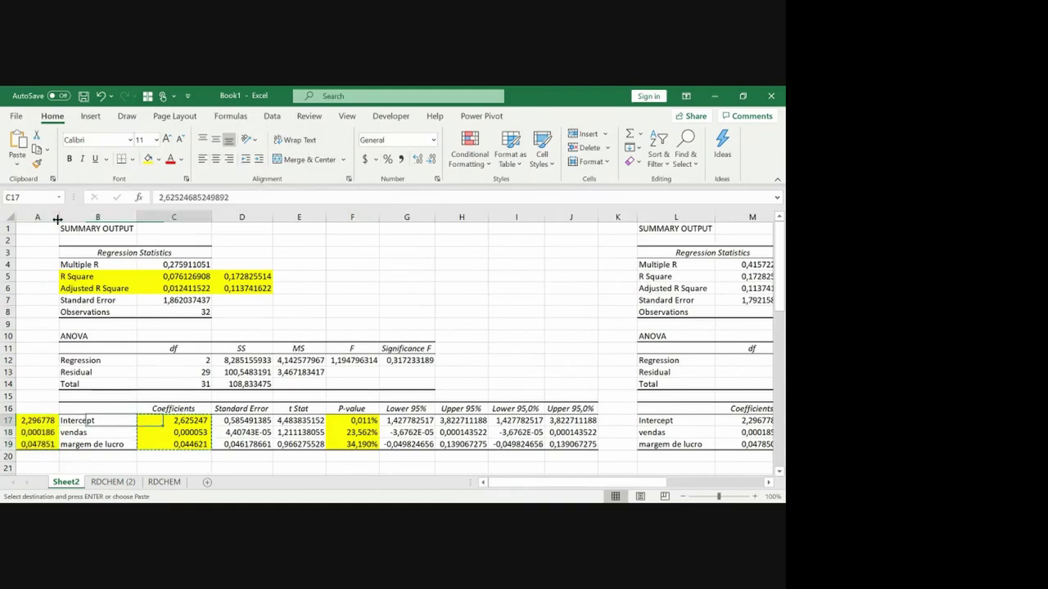
key(Escape)
Step: Compare the Intercept, vendas and margem de lucro coefficients of the new regression in column A with the originals in column C
key(Left)
key(Left)
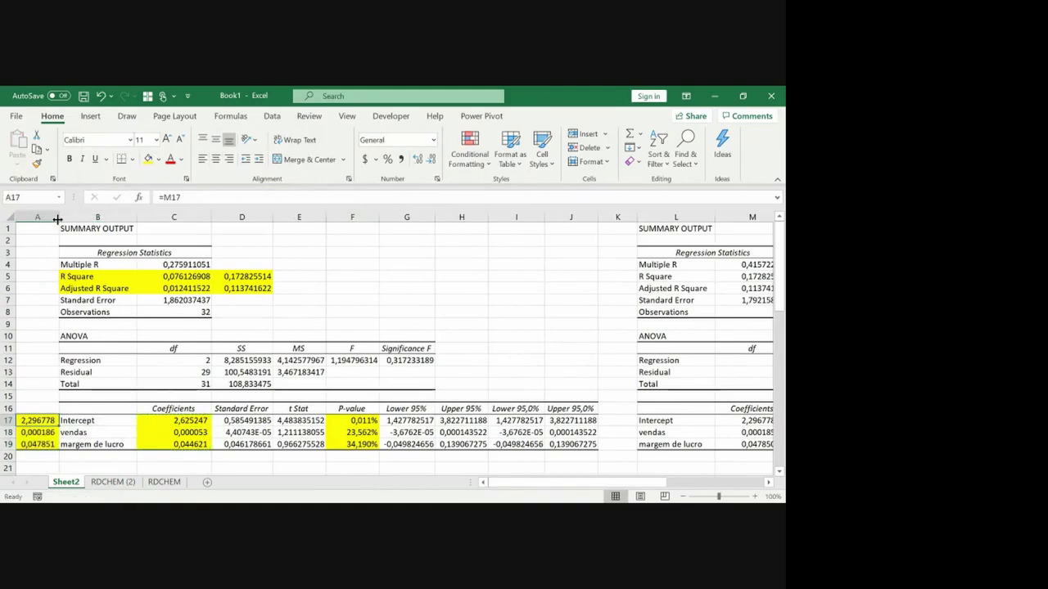
key(Right)
key(Left)
key(Right)
key(Right)
key(Left)
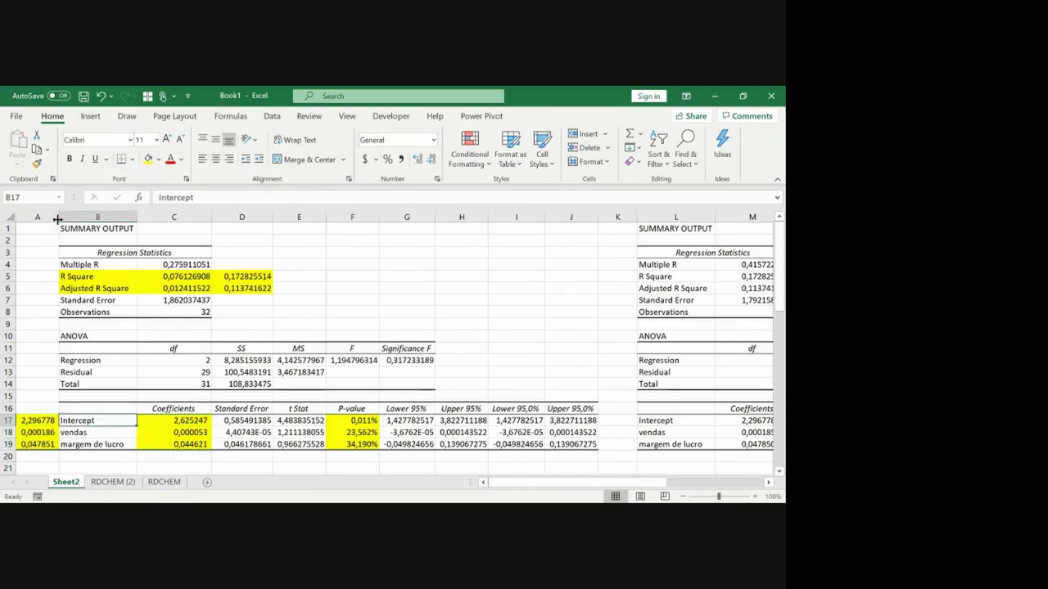
key(Right)
key(Right)
key(Left)
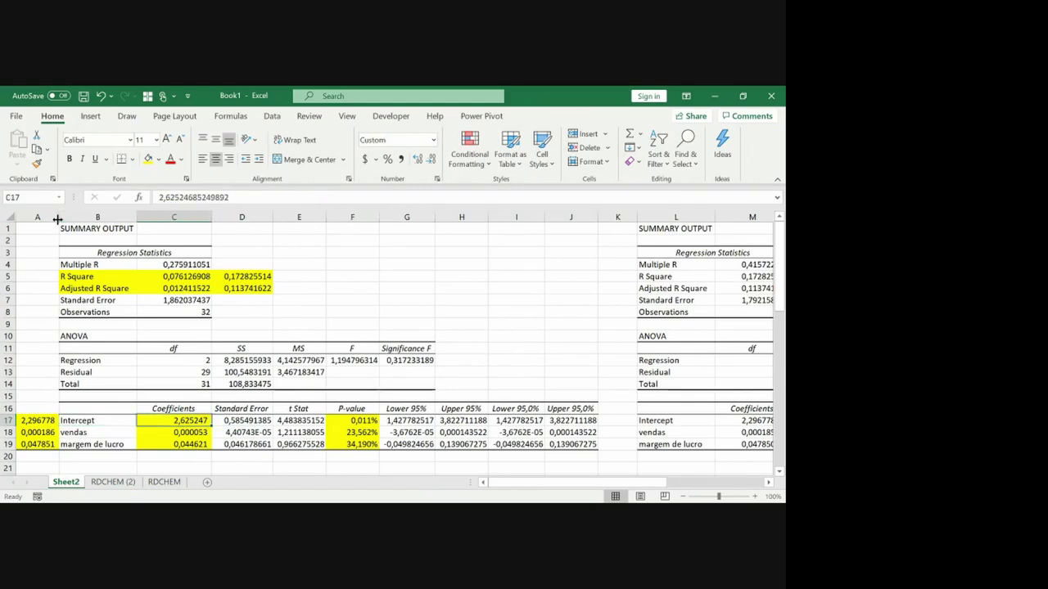
key(Down)
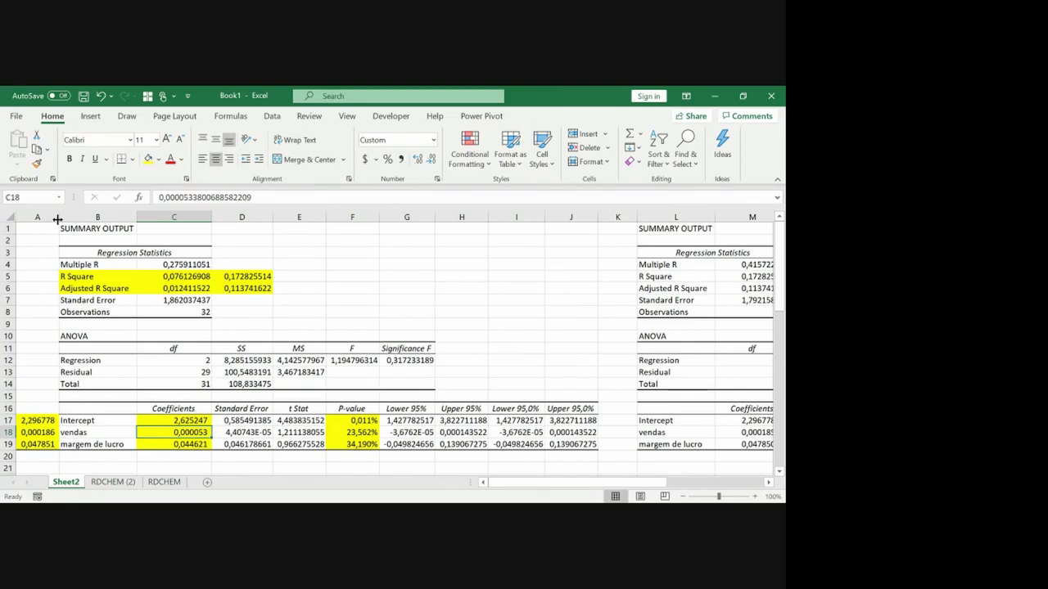
key(Left)
key(Left)
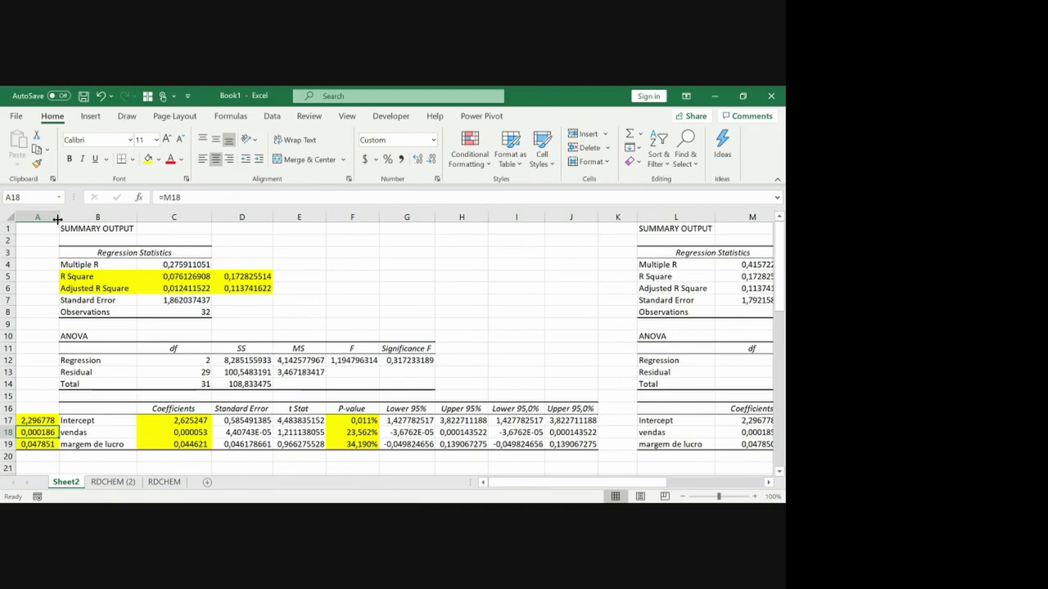
key(Down)
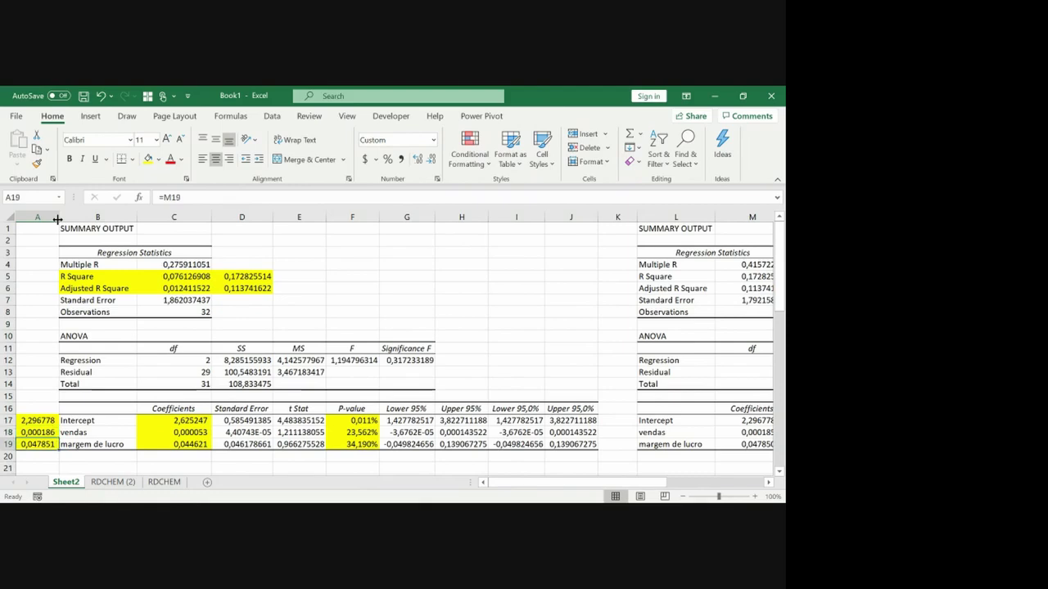
key(Right)
key(Right)
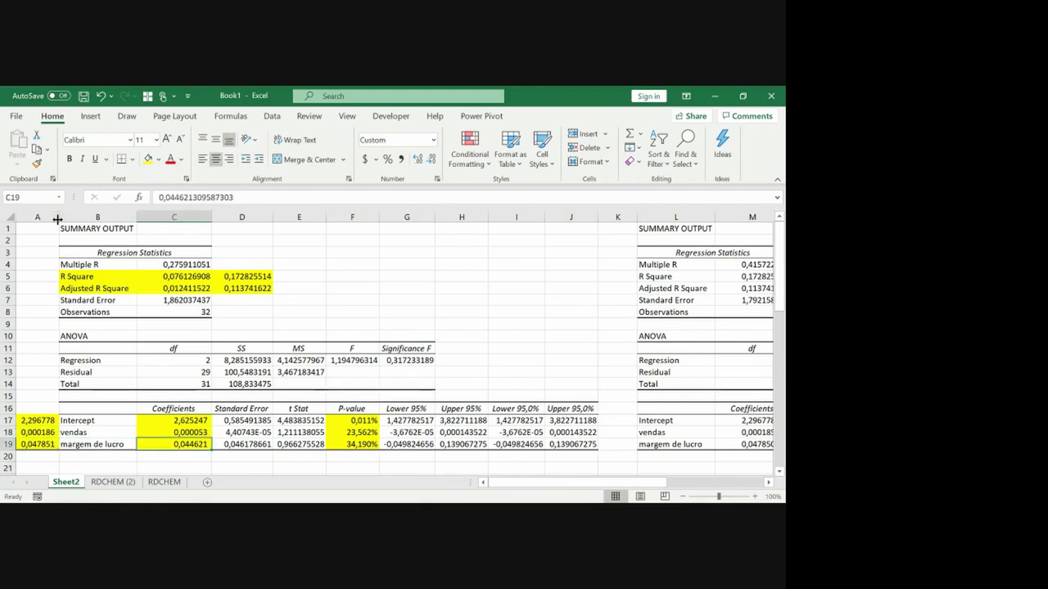
Step: Highlight the new regression's P-values in P17:P19 with yellow fill
key(Up)
key(Right)
key(Right)
key(Right)
key(Right)
key(Right)
key(Right)
key(Right)
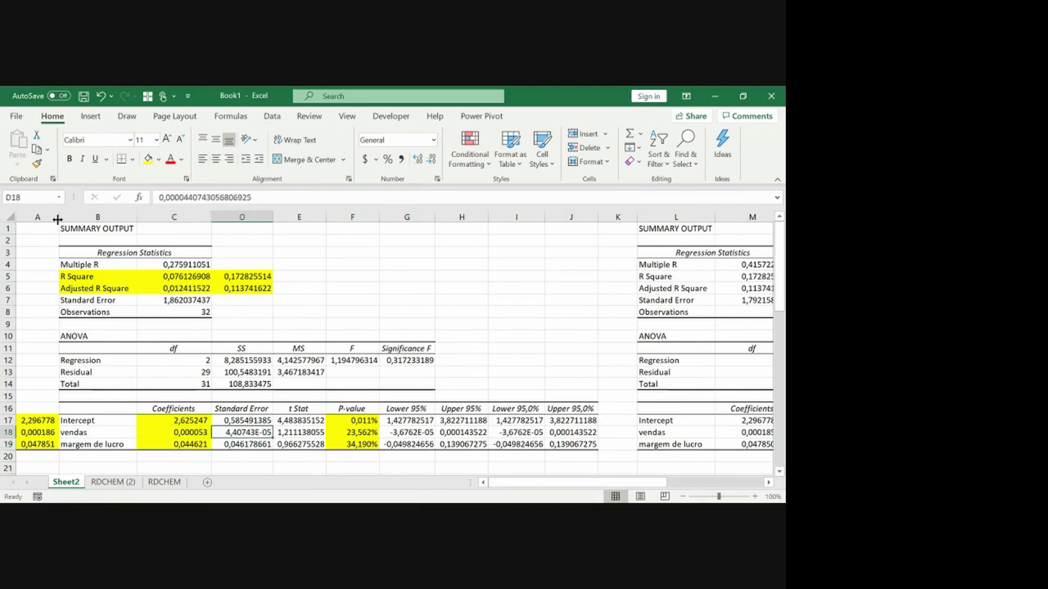
key(Right)
key(Right)
key(Right)
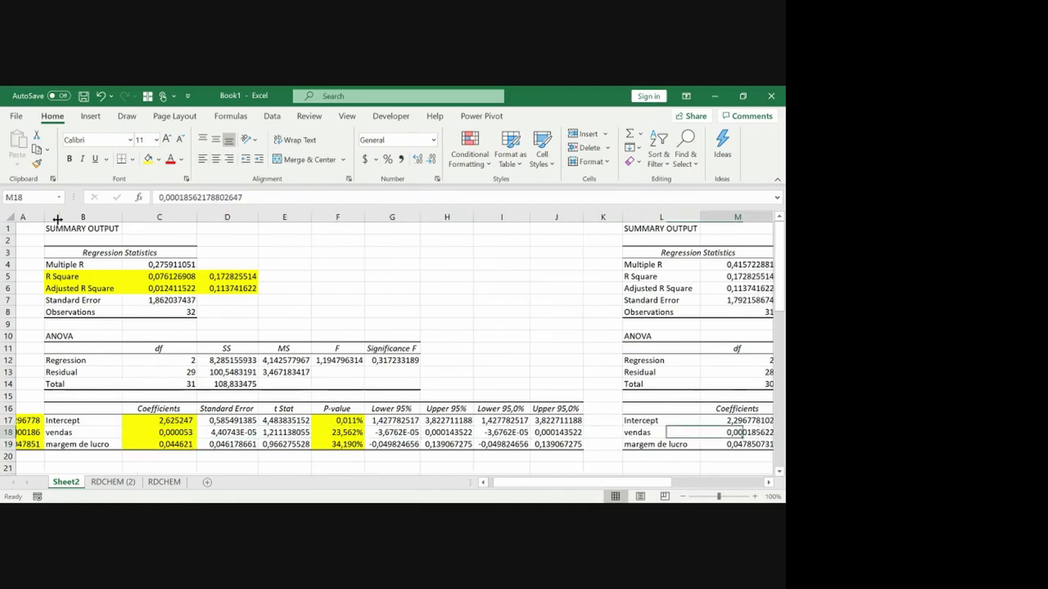
key(Right)
key(Right)
key(Right)
key(Up)
key(shift+Down)
key(shift+Down)
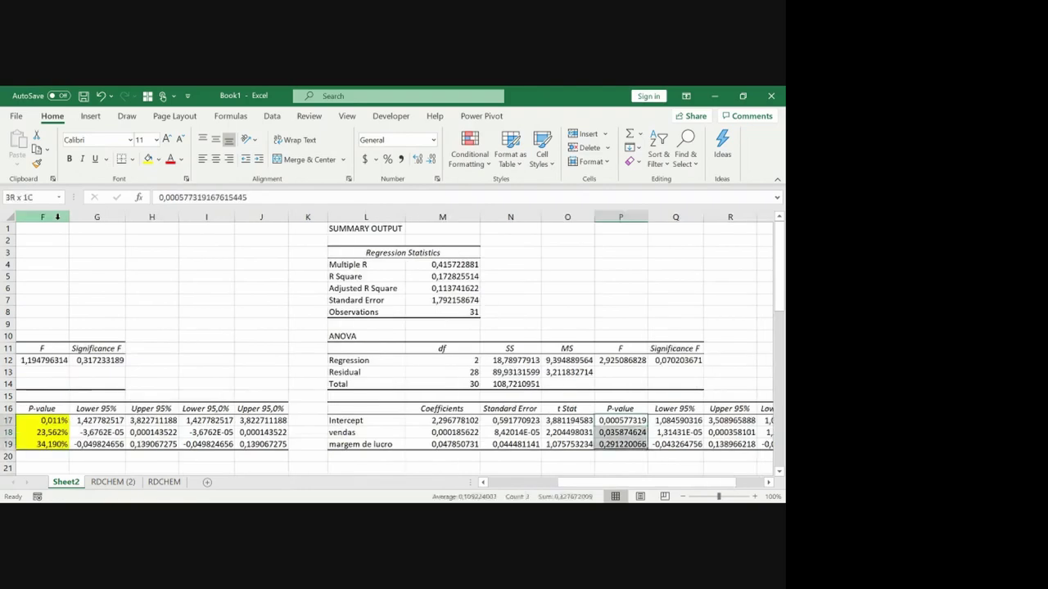
click(149, 159)
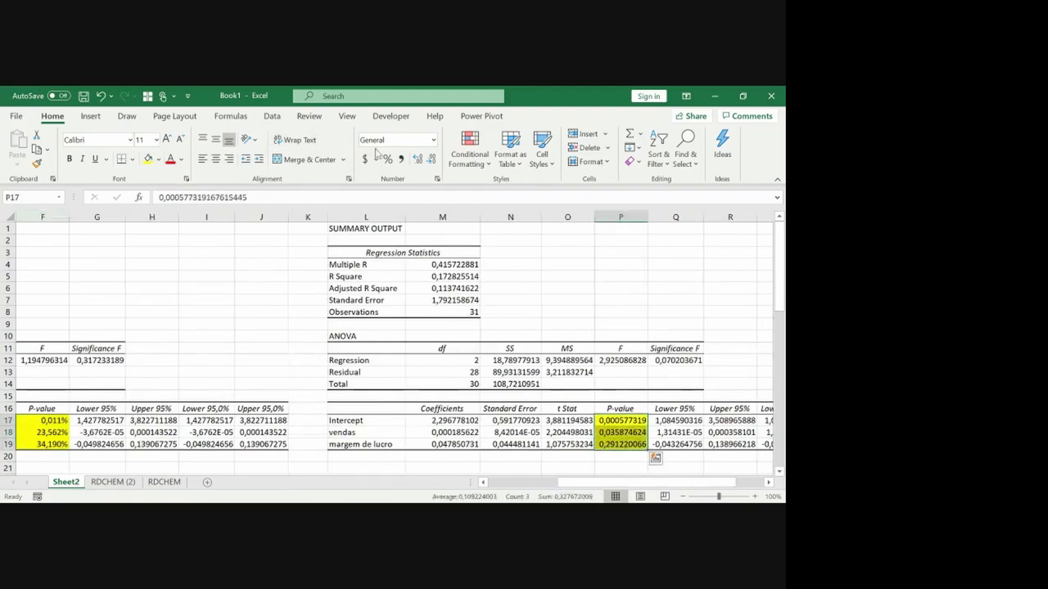
Step: Format the new regression's P-values in P17:P19 as percentages with three decimal places
click(387, 159)
click(417, 159)
click(418, 160)
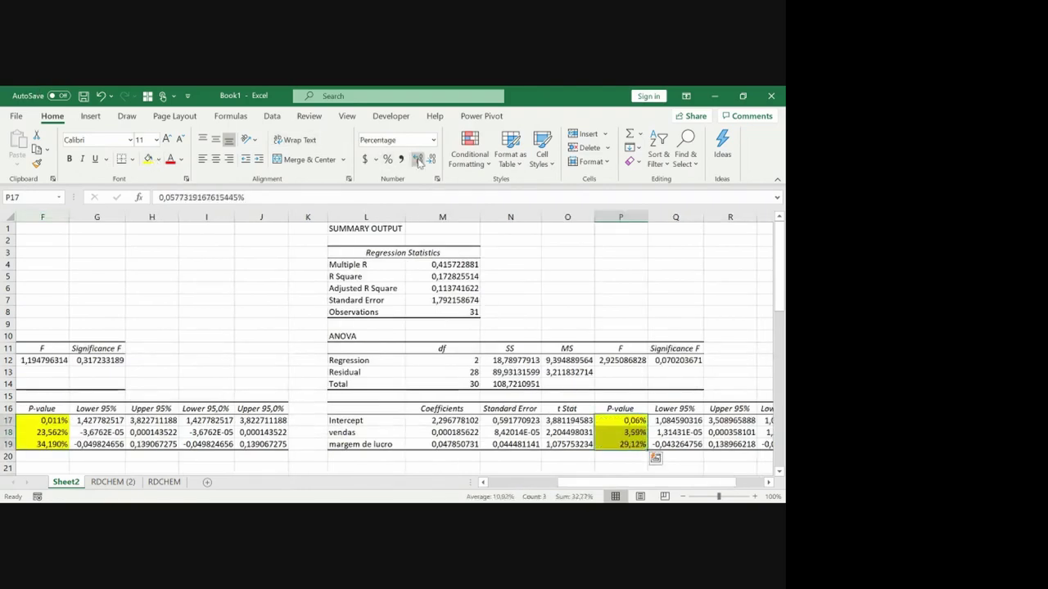
click(418, 160)
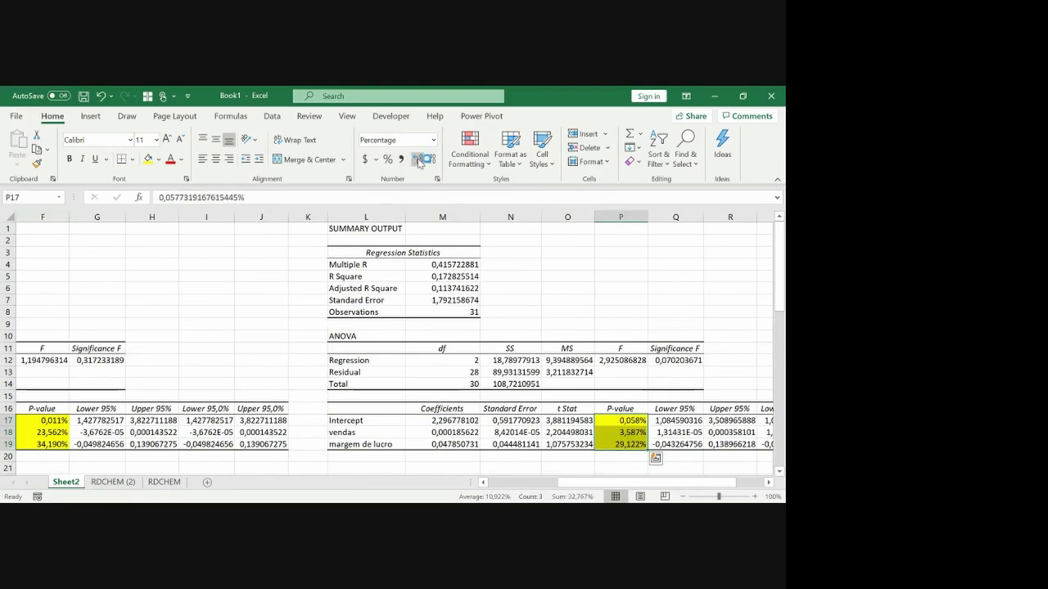
Step: Highlight the new regression's vendas coefficient in M18 with yellow fill
key(Down)
key(Left)
key(Left)
key(Left)
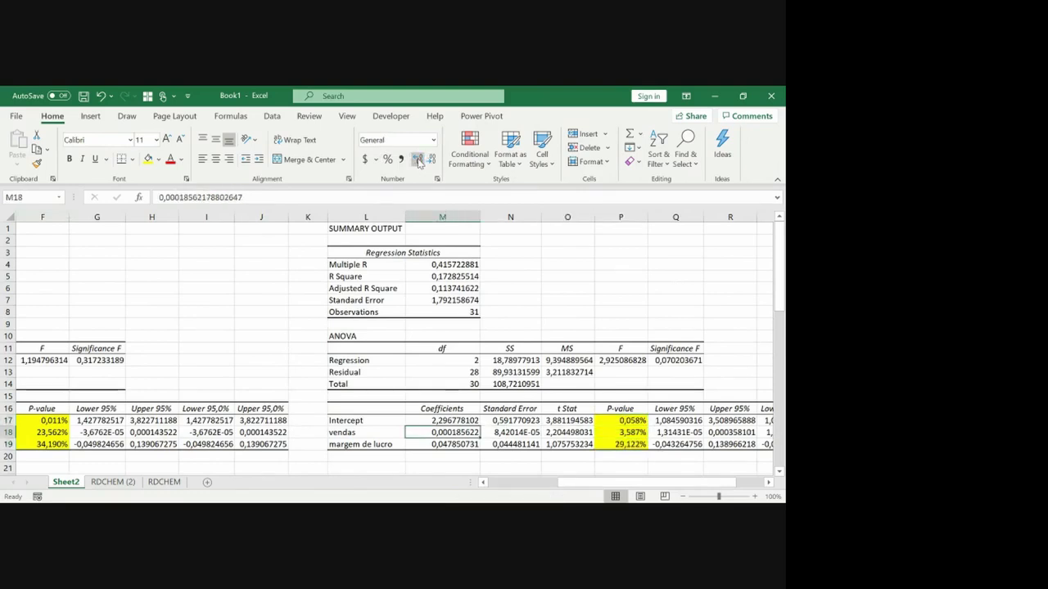
click(148, 160)
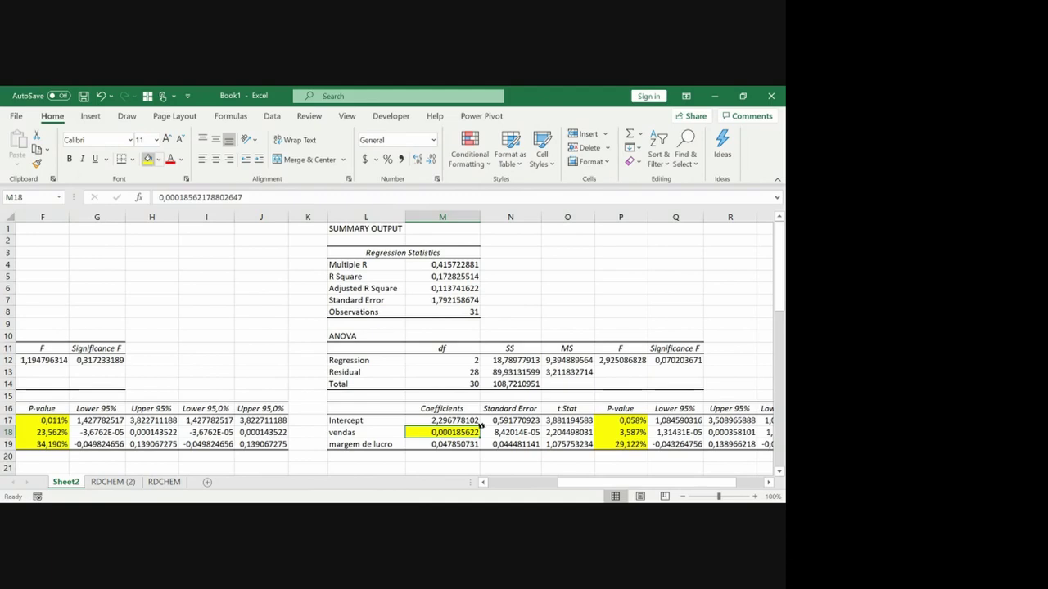
Step: Examine the original regression's residual output on Sheet2, down to the predicted P&D intensity for observation 10
key(Left)
key(Home)
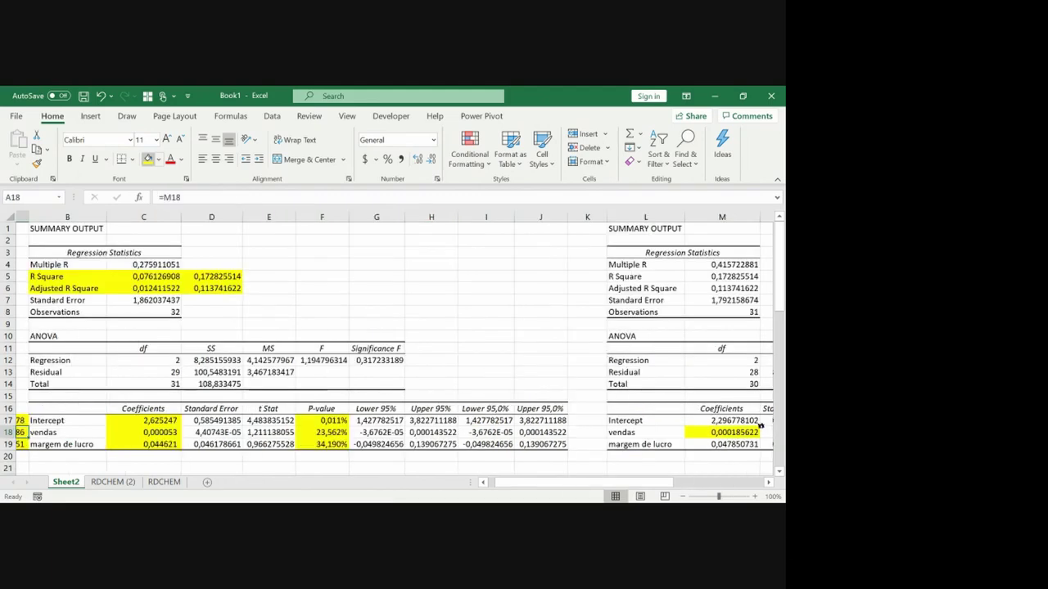
key(Down)
key(Down)
key(Down)
key(Down)
key(Down)
key(Down)
key(Down)
key(Down)
key(Down)
key(Down)
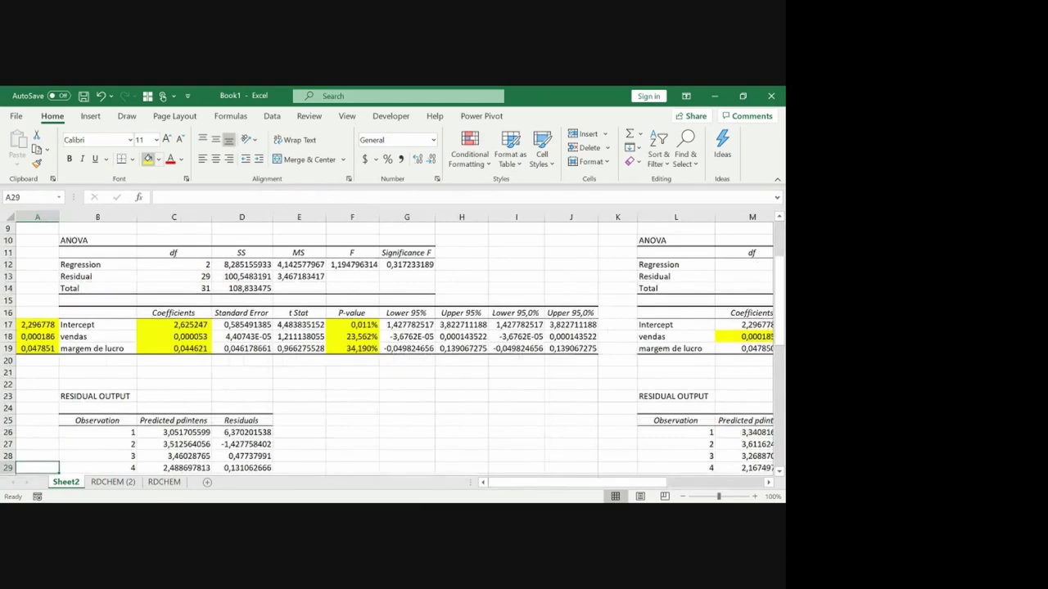
key(Down)
key(Down)
key(Down)
key(Down)
key(Down)
key(Down)
key(Right)
key(Right)
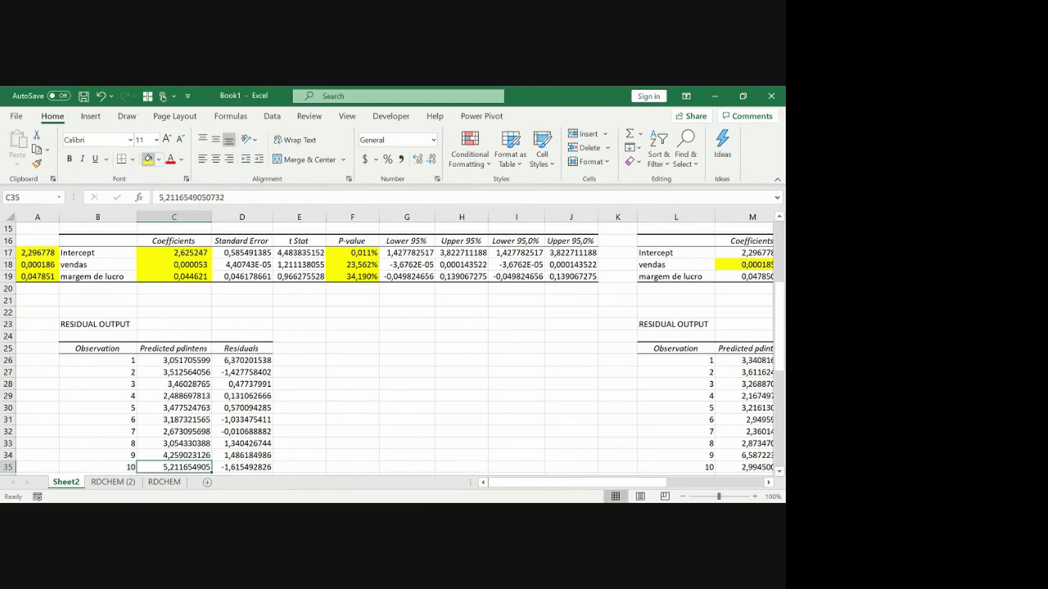
Step: Label the original regression's predicted values column with y^ in C24
key(Up)
key(Up)
key(Up)
key(Up)
key(Up)
key(Up)
key(Up)
key(Up)
key(Up)
key(Up)
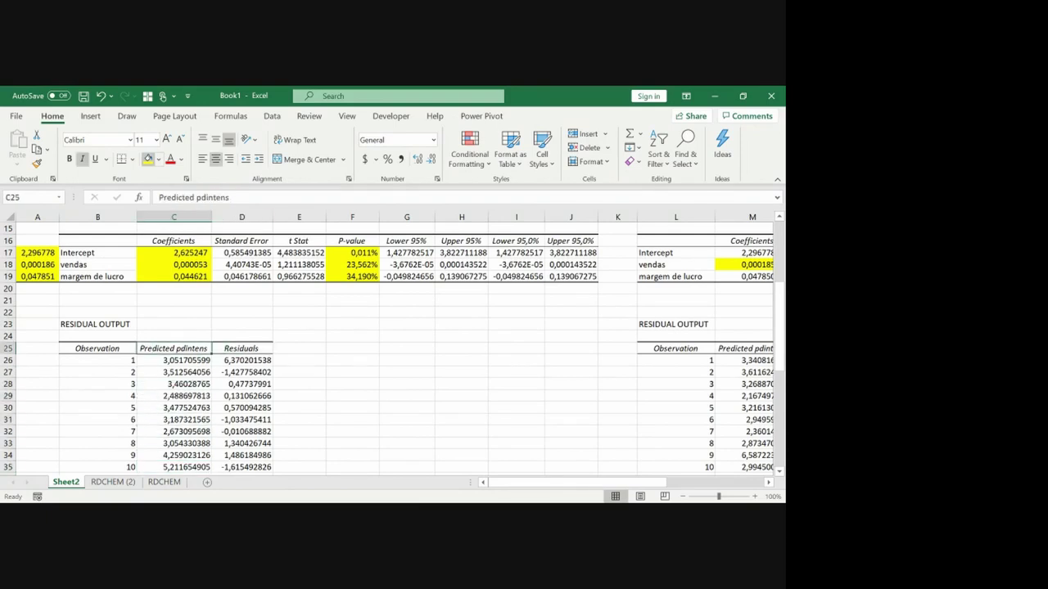
key(Up)
text(y)
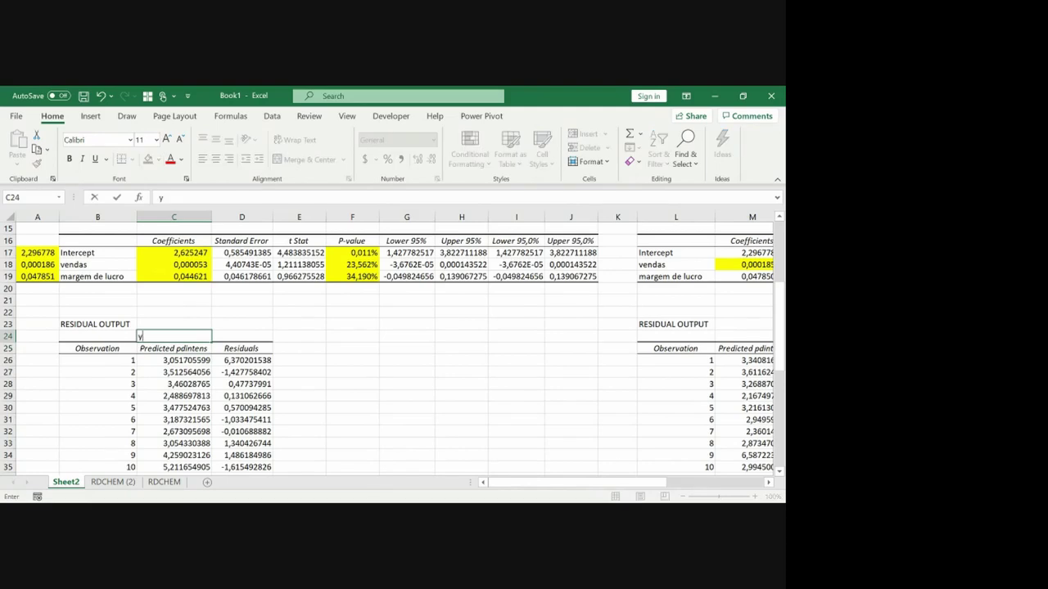
key(Return)
key(Up)
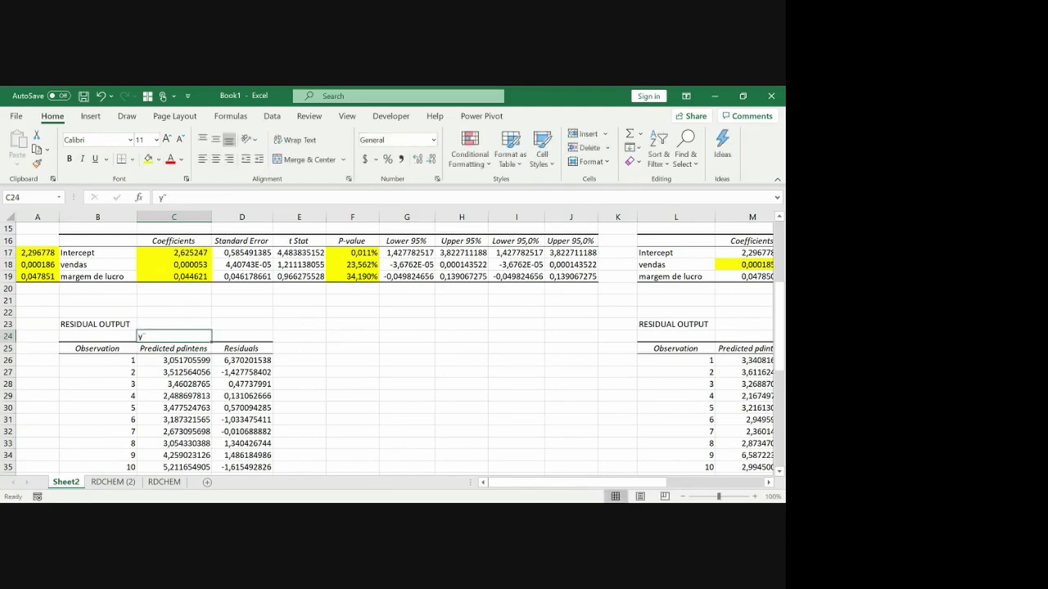
key(BackSpace)
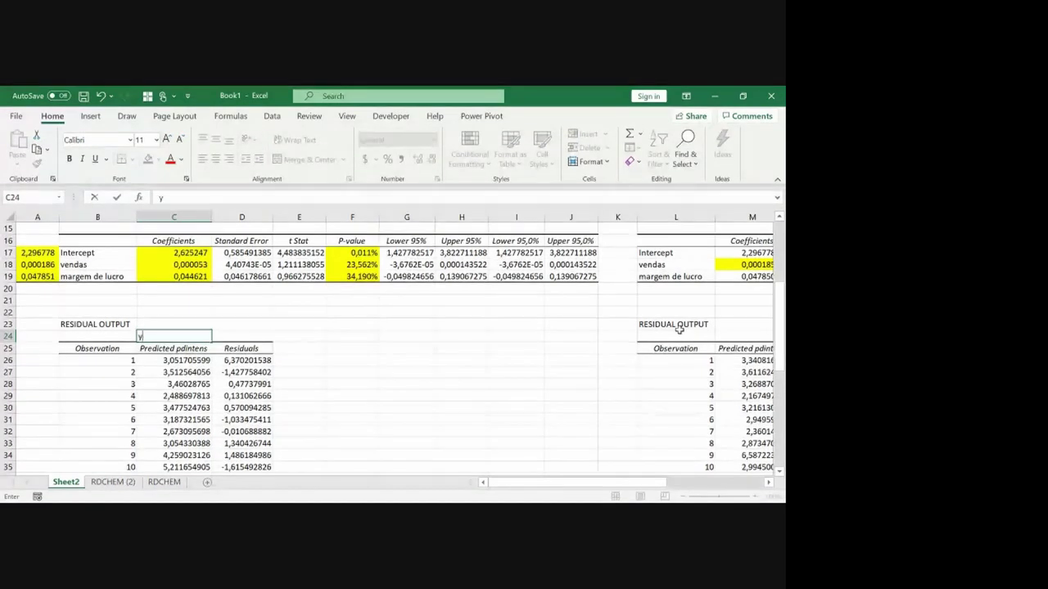
key(Return)
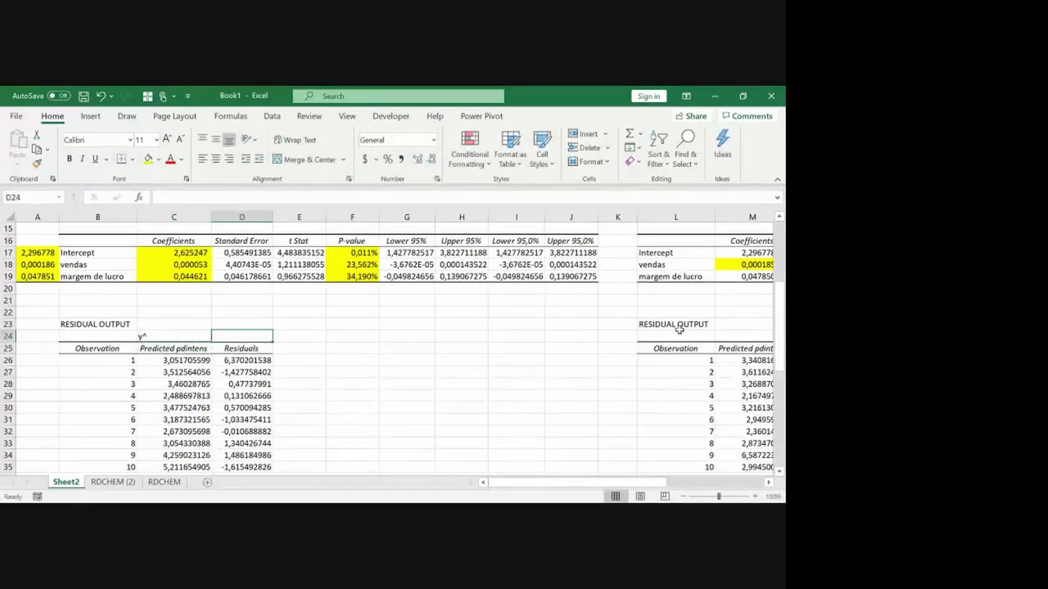
Step: Copy the original regression's predicted values and residuals from C26:D57 on Sheet2
key(Right)
key(Left)
key(Down)
key(ctrl+shift+Down)
key(ctrl+shift+Right)
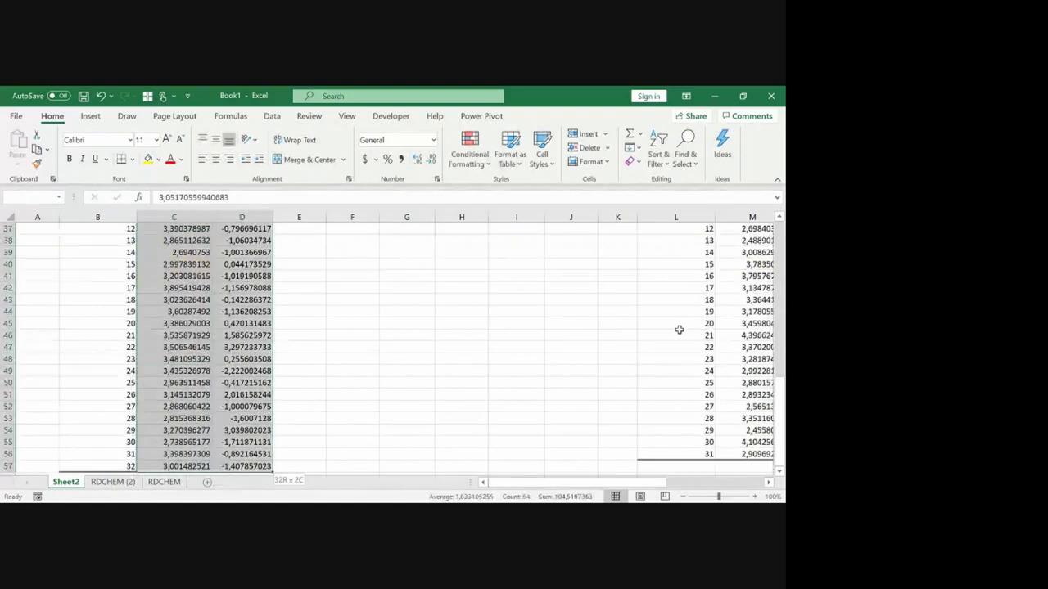
key(ctrl+c)
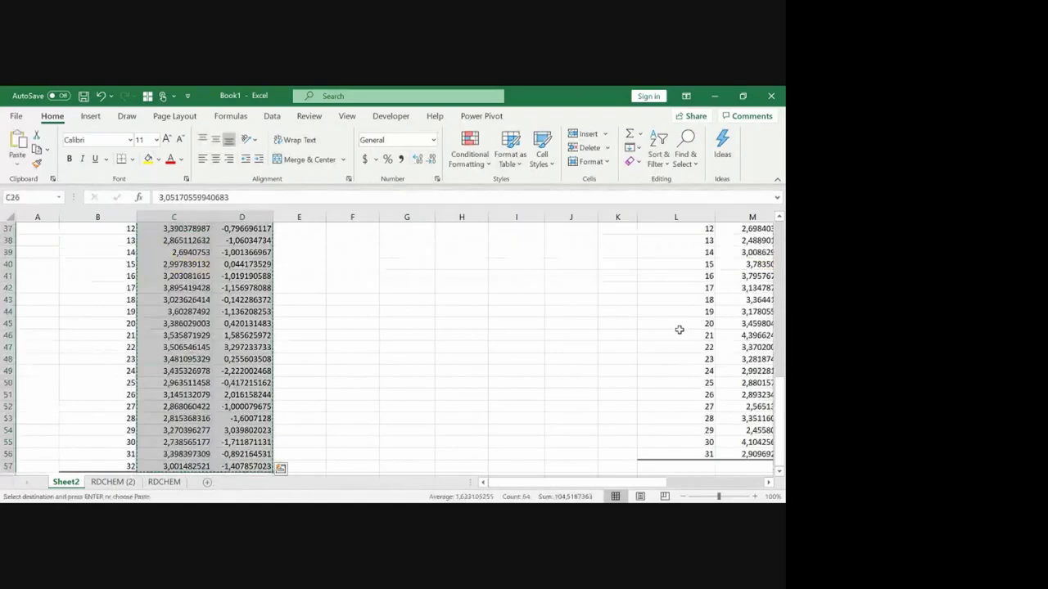
Step: Insert two blank columns at column E of the RDCHEM sheet, beside margem de lucro
click(166, 483)
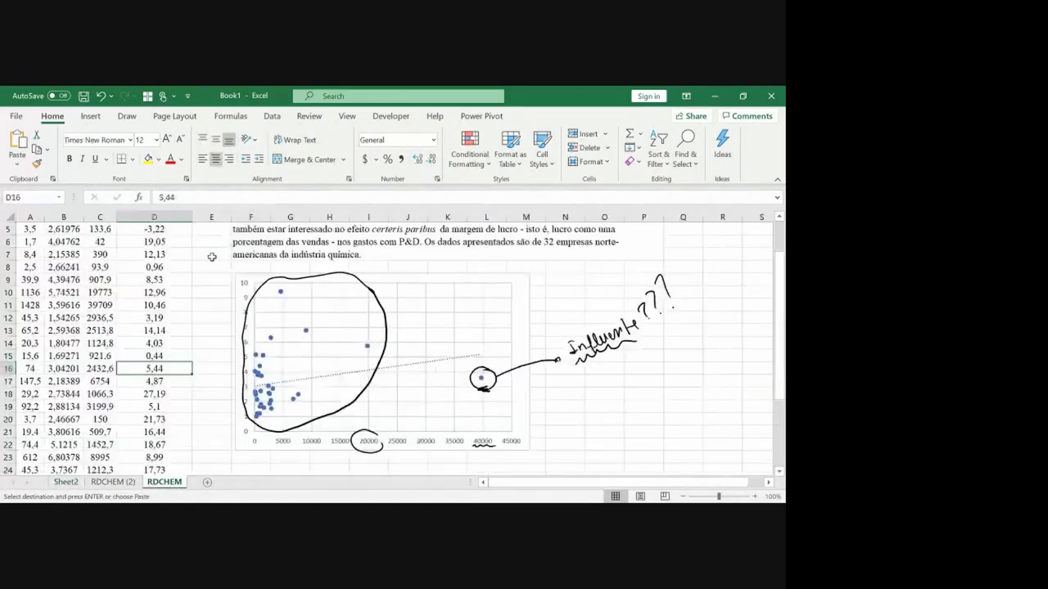
key(Escape)
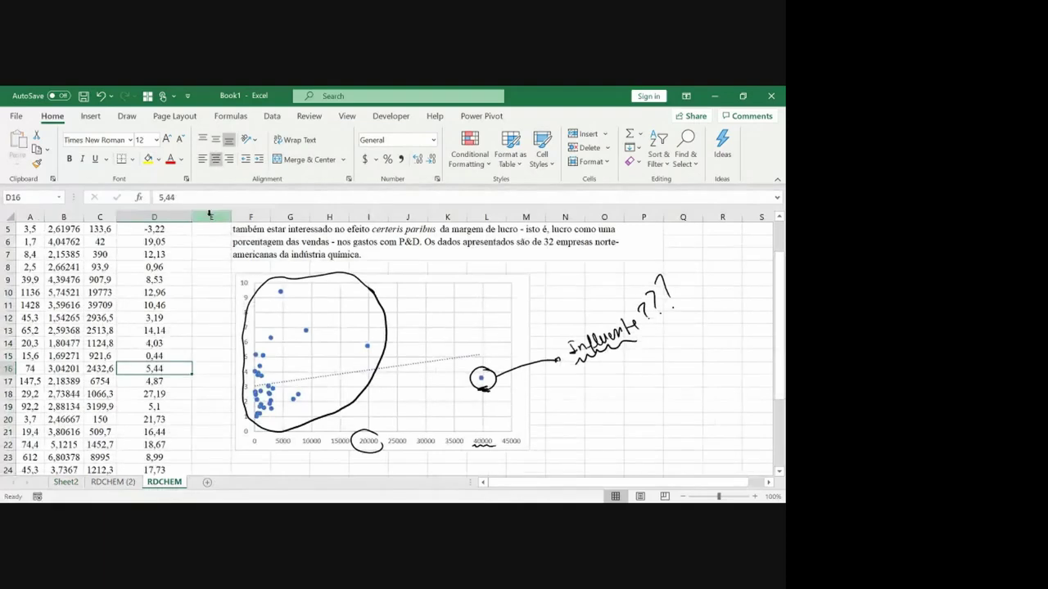
click(209, 216)
key(ctrl+plus)
key(ctrl+plus)
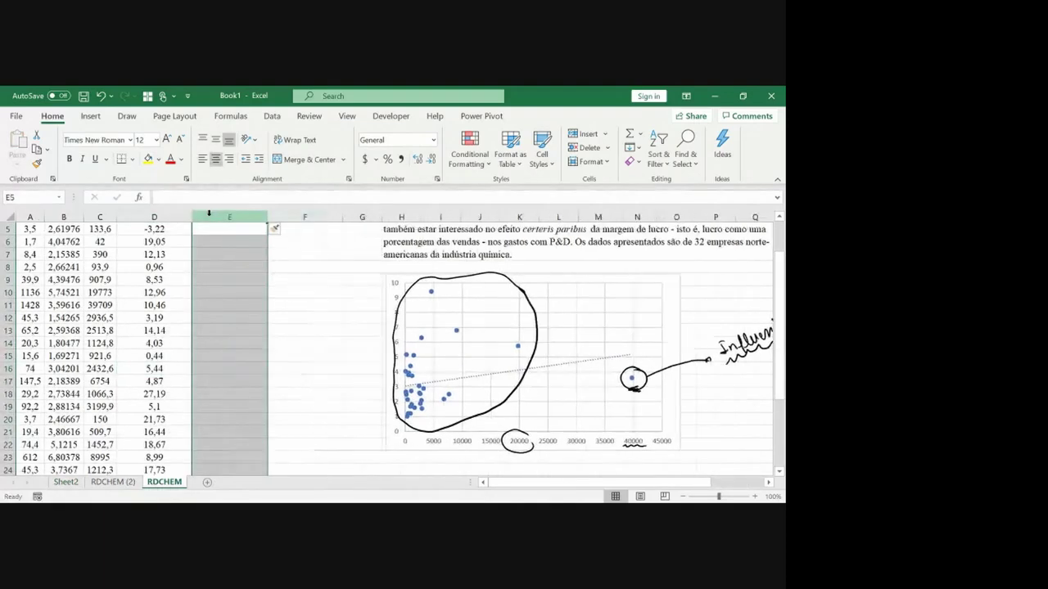
key(ctrl+Up)
Step: Paste Sheet2's predicted values and residuals from C26:D57 into the RDCHEM sheet, starting at E2
click(67, 483)
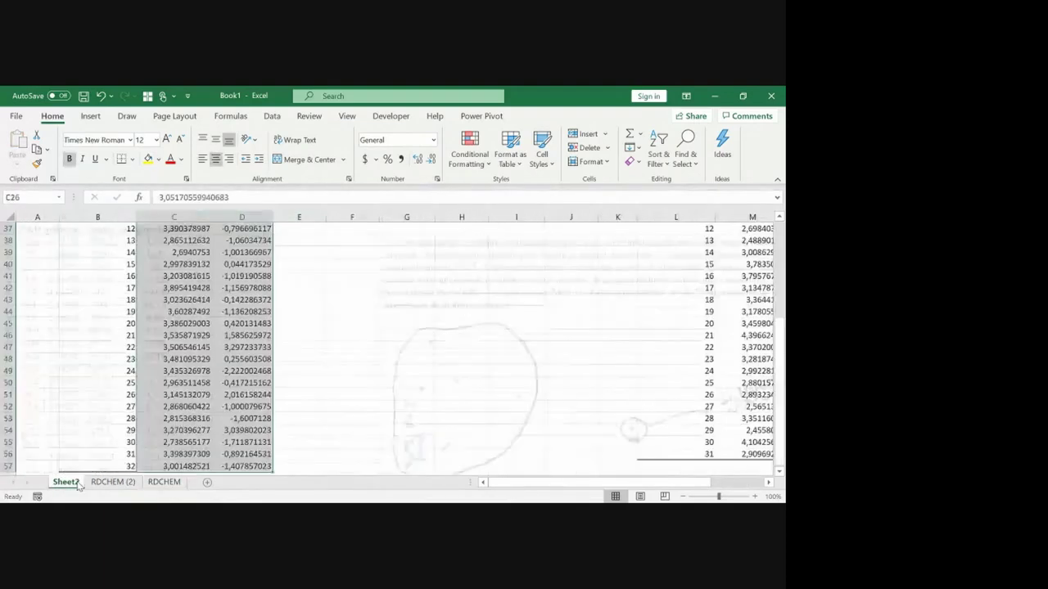
click(162, 483)
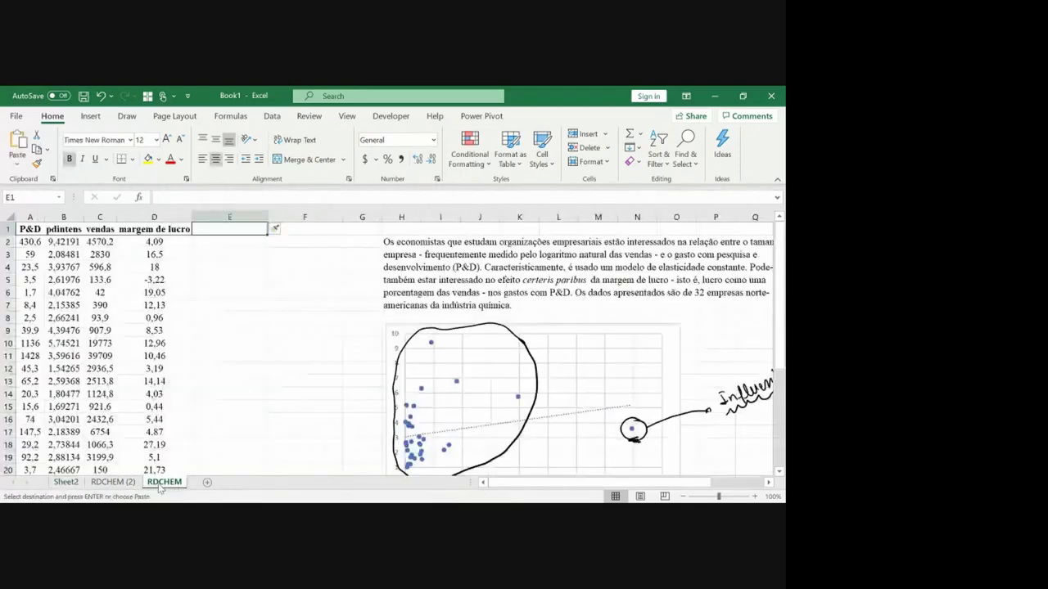
key(Return)
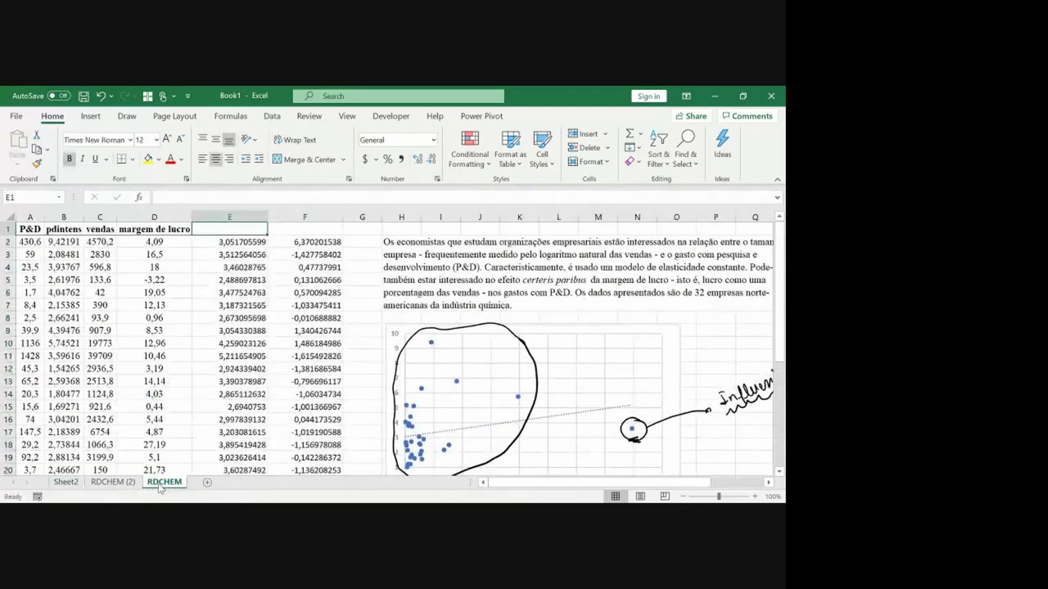
Step: Enter the headers y^ in E1 and Resíduo in F1
text(y^)
key(Tab)
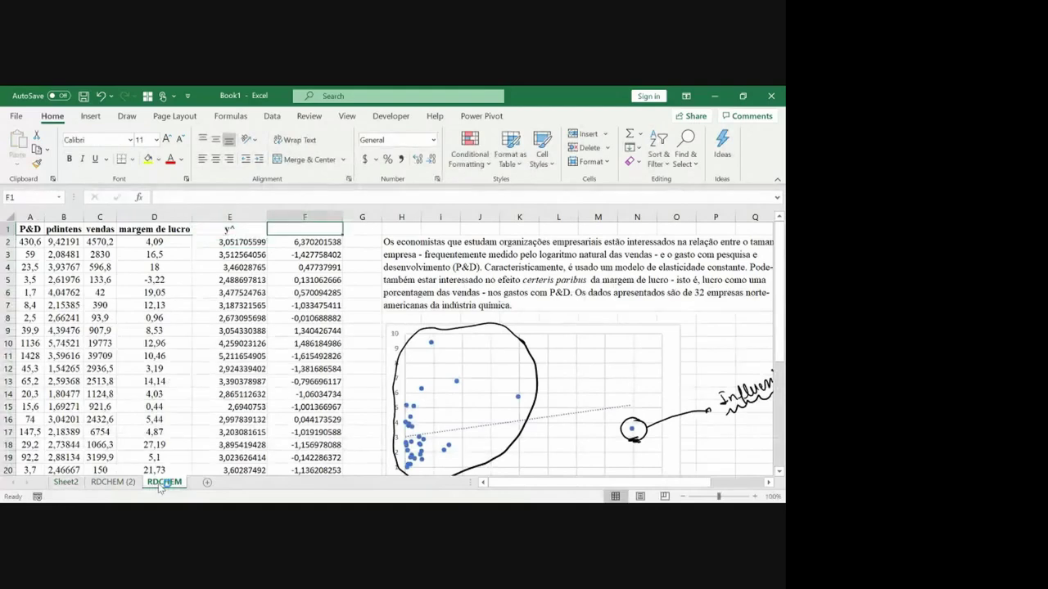
text(Resíduo)
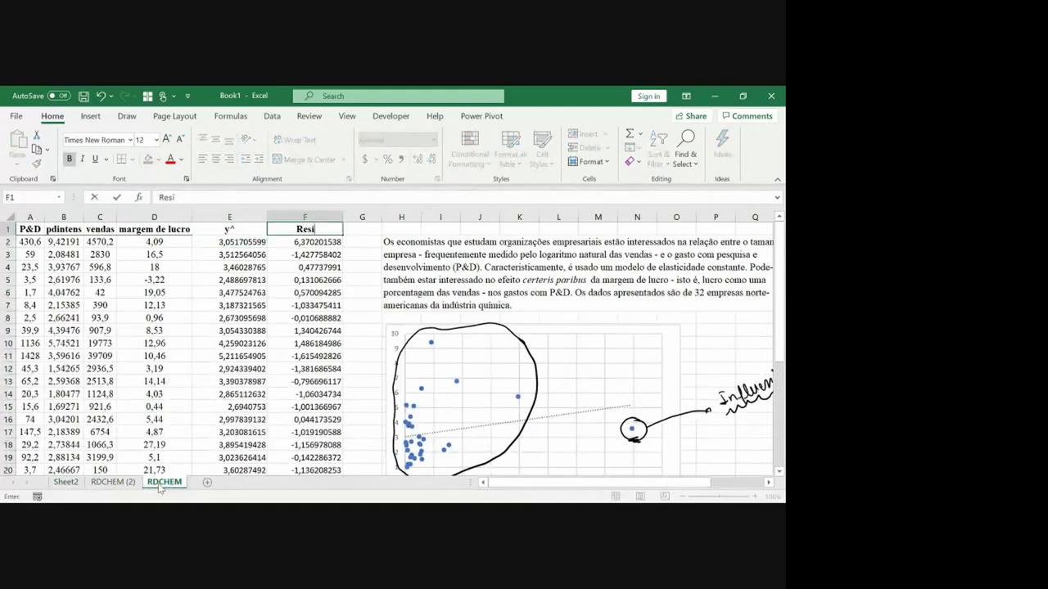
key(Down)
Step: Insert two blank rows above the header row of the RDCHEM table
key(Up)
key(Left)
key(Left)
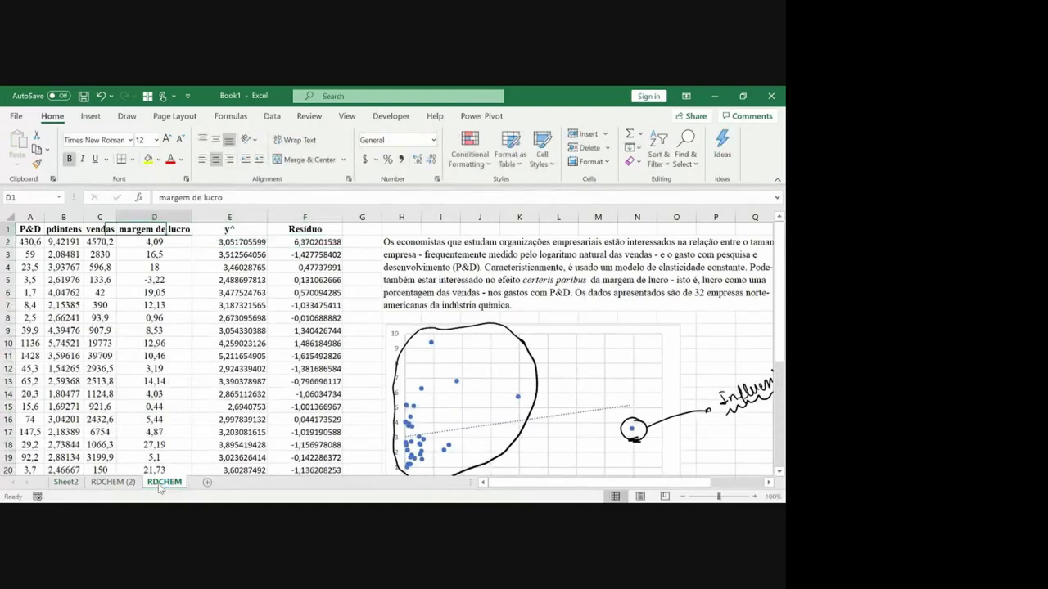
key(Right)
key(Left)
key(Left)
key(Left)
key(Left)
key(ctrl+shift+Right)
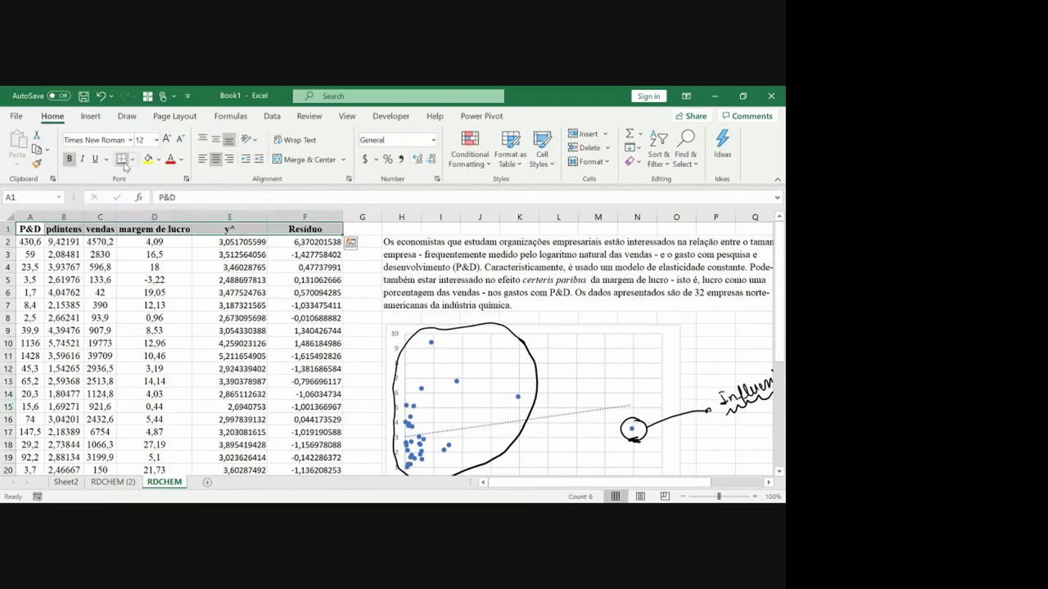
key(shift+space)
key(ctrl+plus)
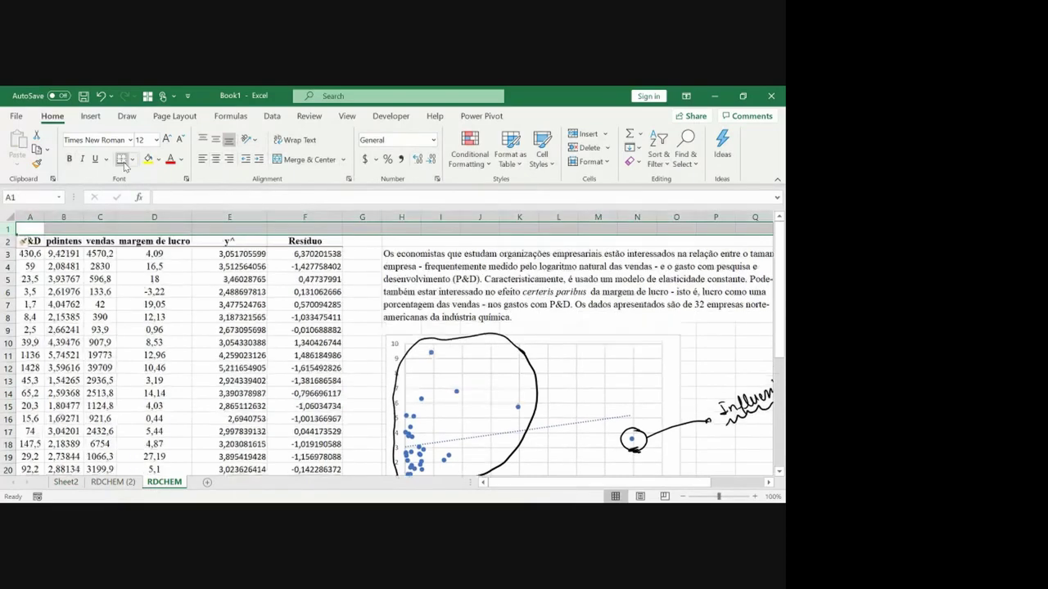
key(ctrl+plus)
Step: Calculate the sample standard deviation of the residuals in F2 with =STDEV.S(F4:F35)
key(Down)
key(Right)
key(Right)
key(Right)
key(Right)
key(Right)
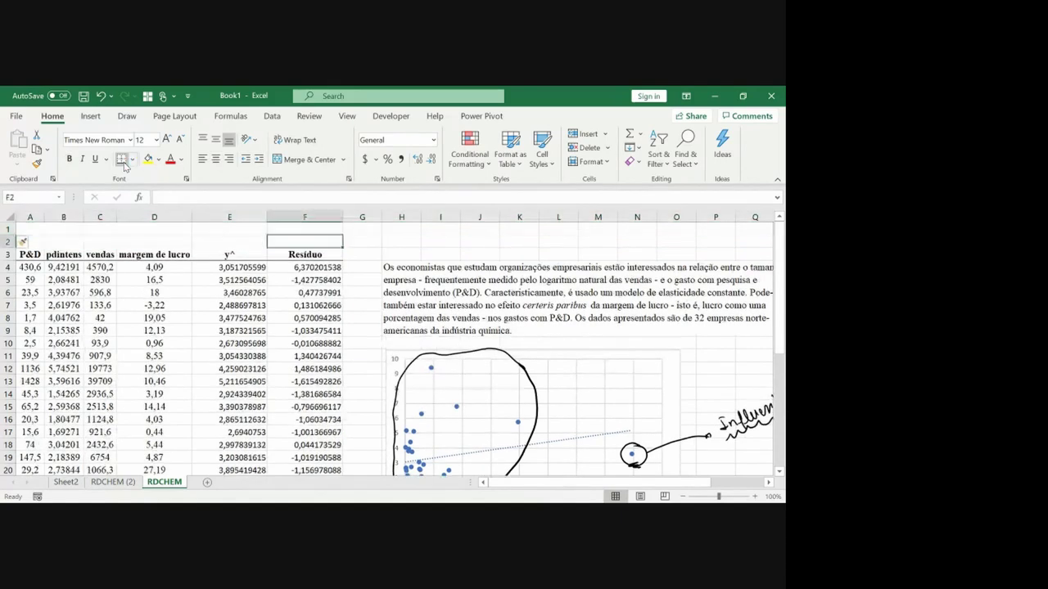
text(=std)
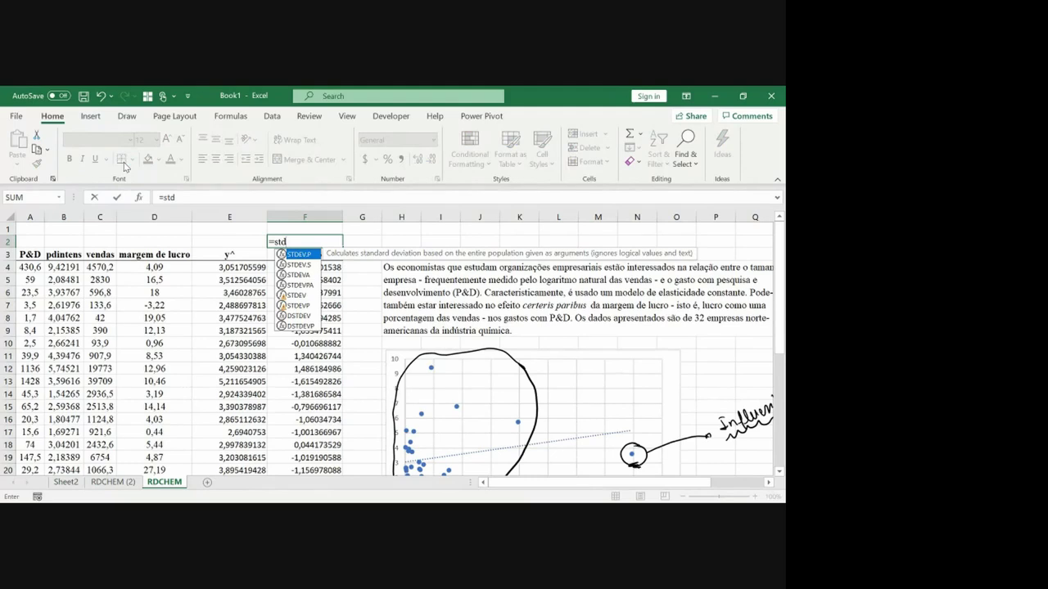
text(ev.s)
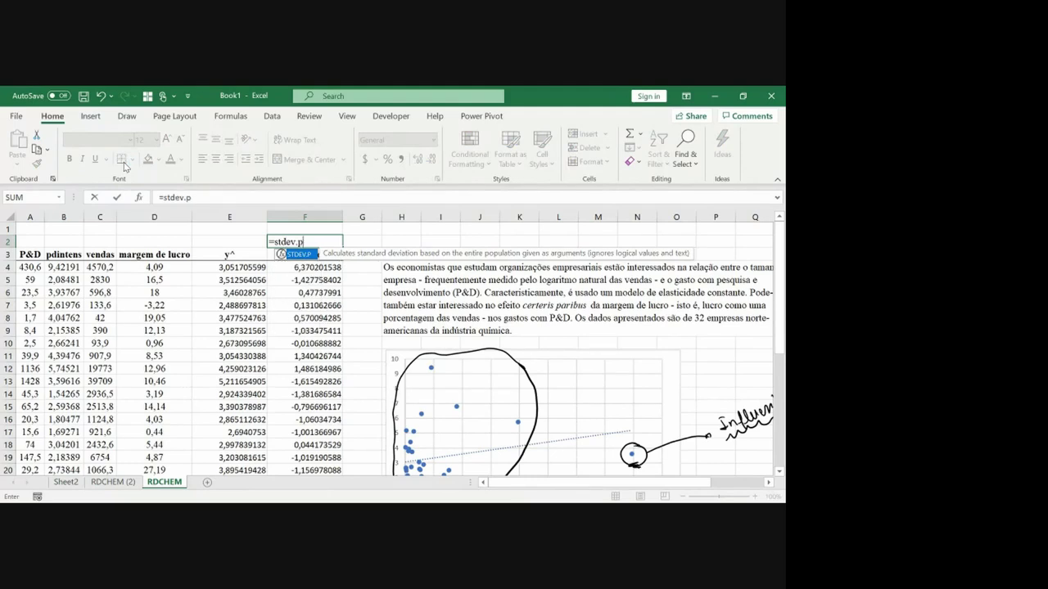
text(()
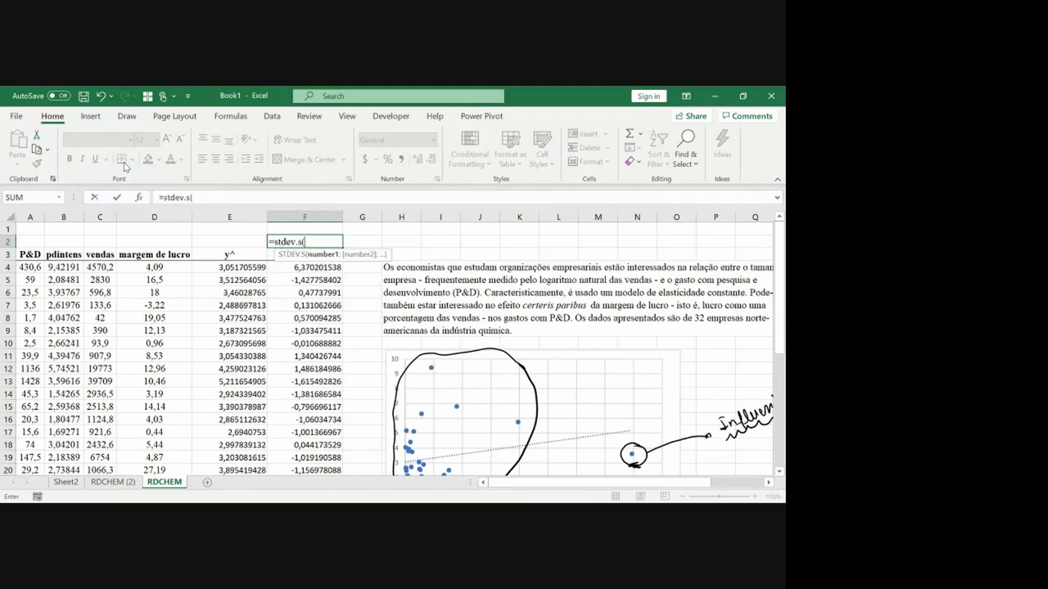
key(Down)
key(Down)
key(ctrl+shift+Down)
key(Return)
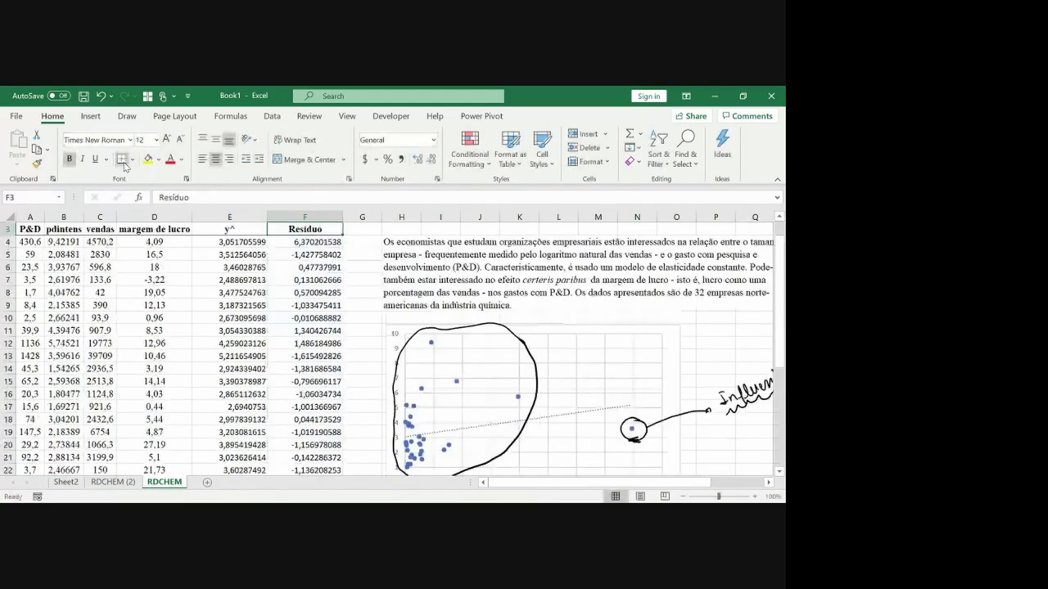
Step: Center the standard deviation in F2 with two decimal places and fit column F to its contents
key(Up)
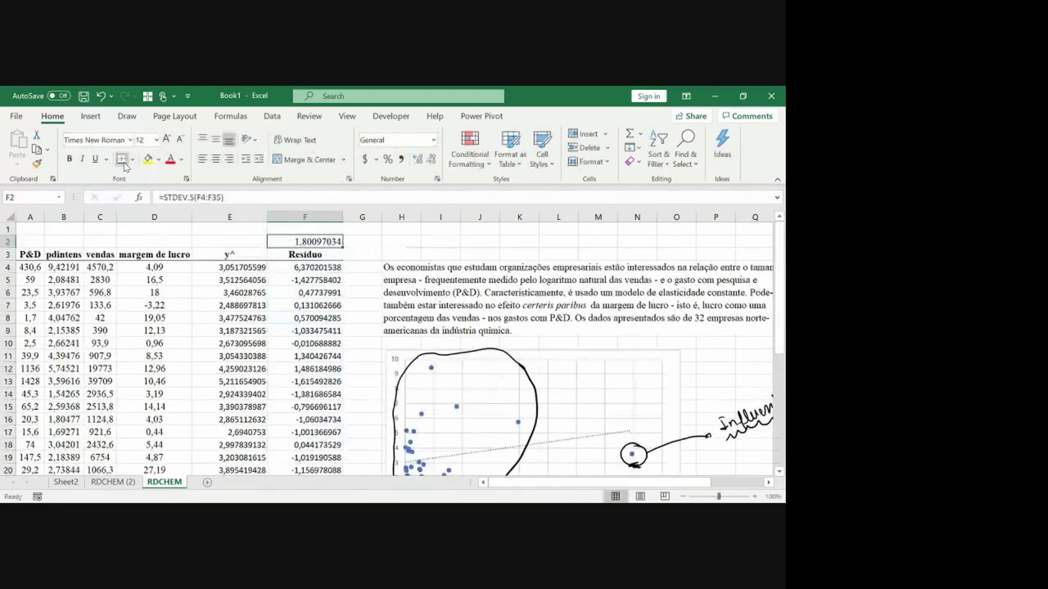
click(215, 158)
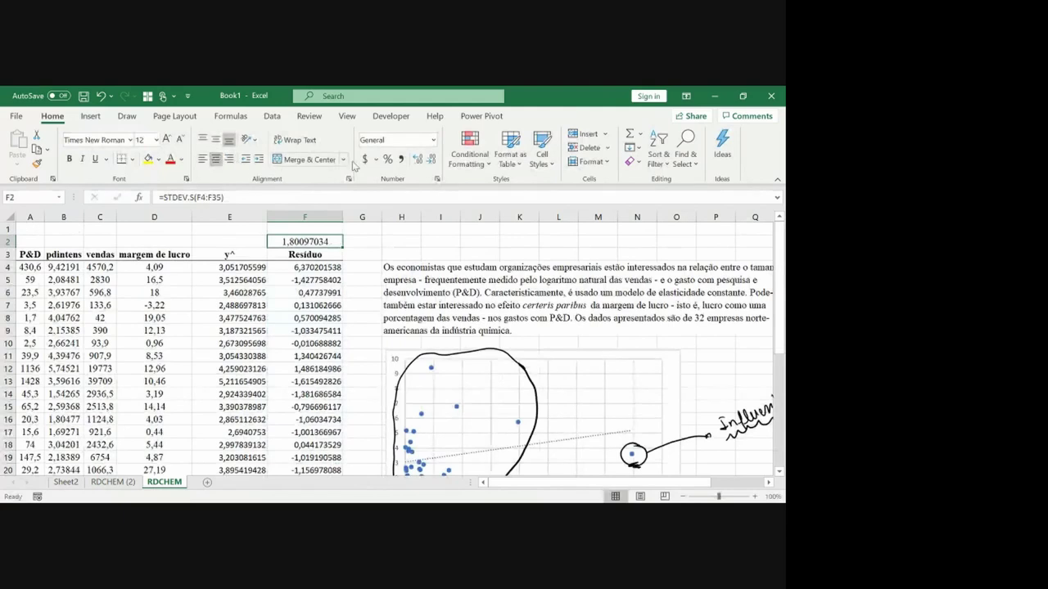
click(431, 159)
click(431, 159)
click(430, 158)
click(431, 159)
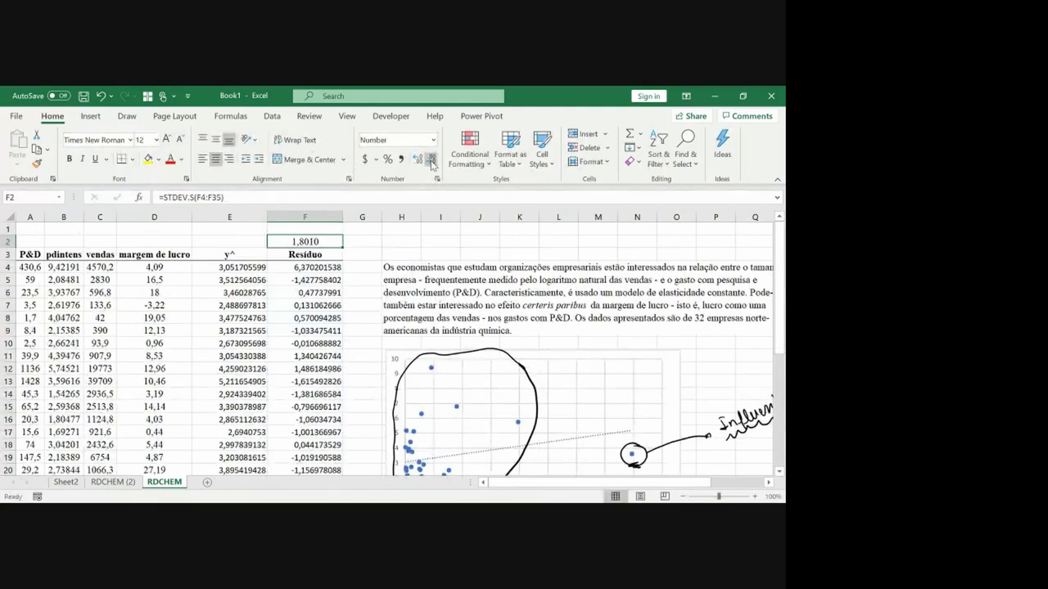
click(430, 159)
click(431, 158)
double_click(344, 217)
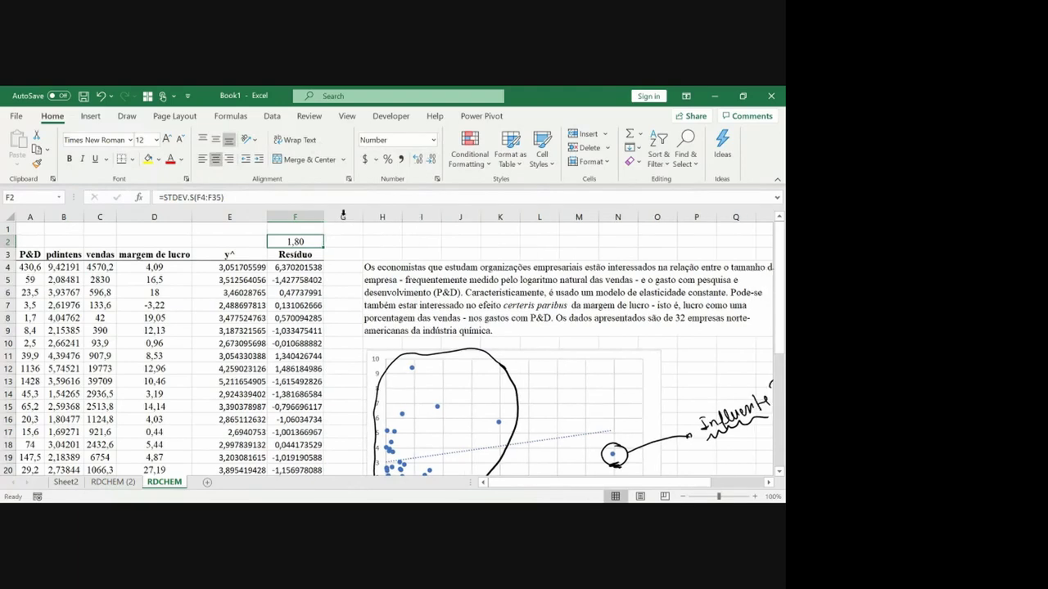
Step: Calculate the mean of the residuals in F1 with =AVERAGE(F4:F35)
click(295, 232)
text(=)
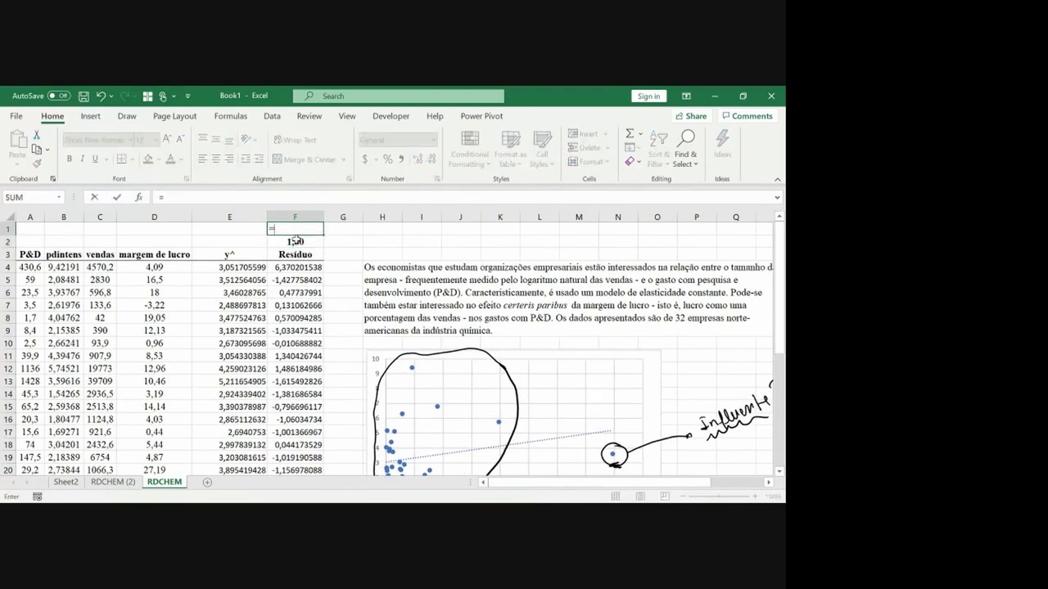
text(average)
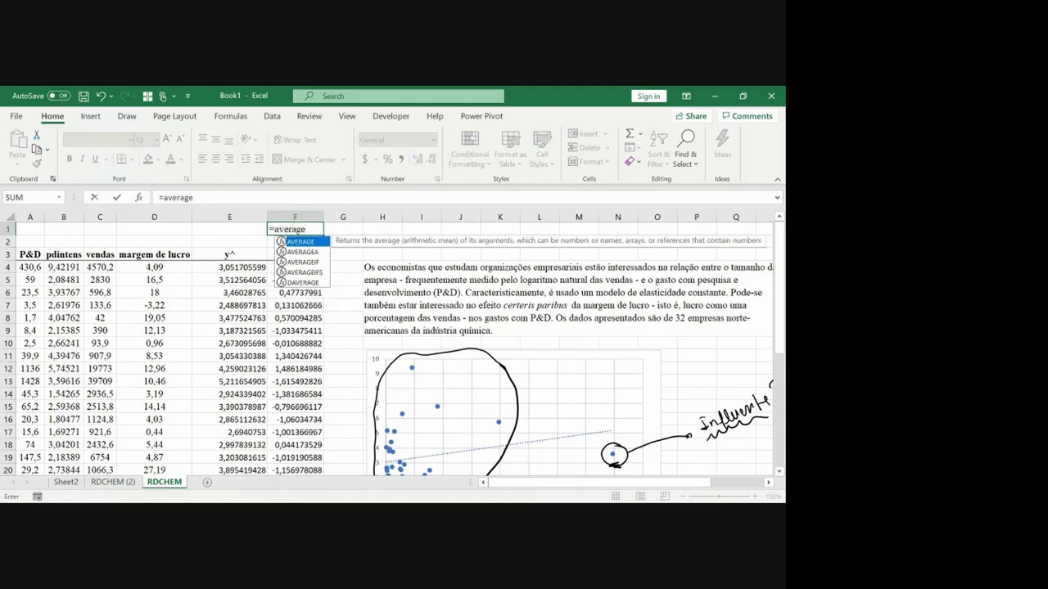
text(()
drag(295, 266, 294, 473)
key(Return)
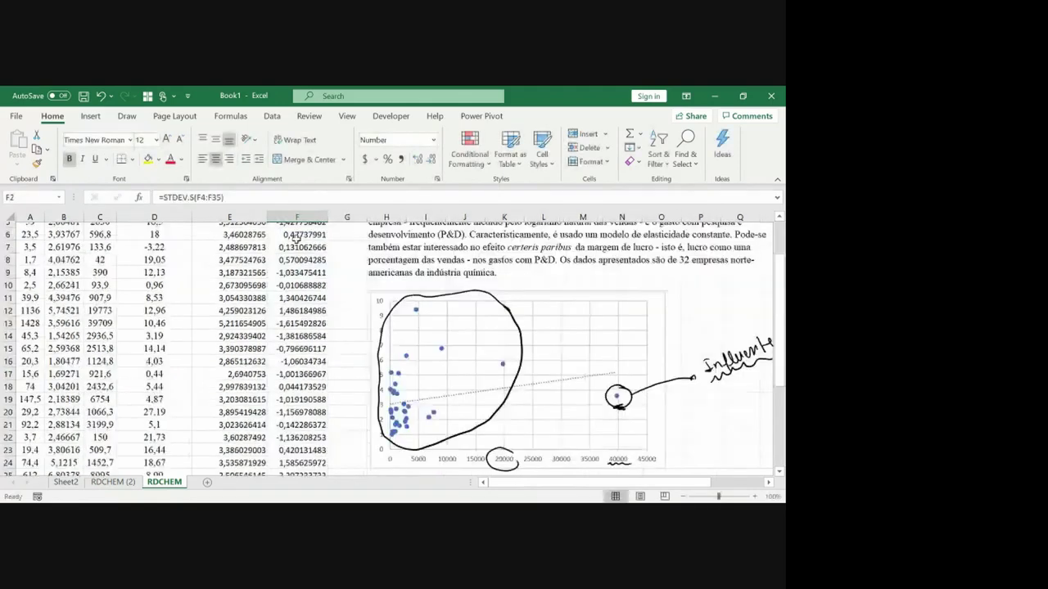
Step: Format the residual mean in F1 in comma style with four decimal places
key(Up)
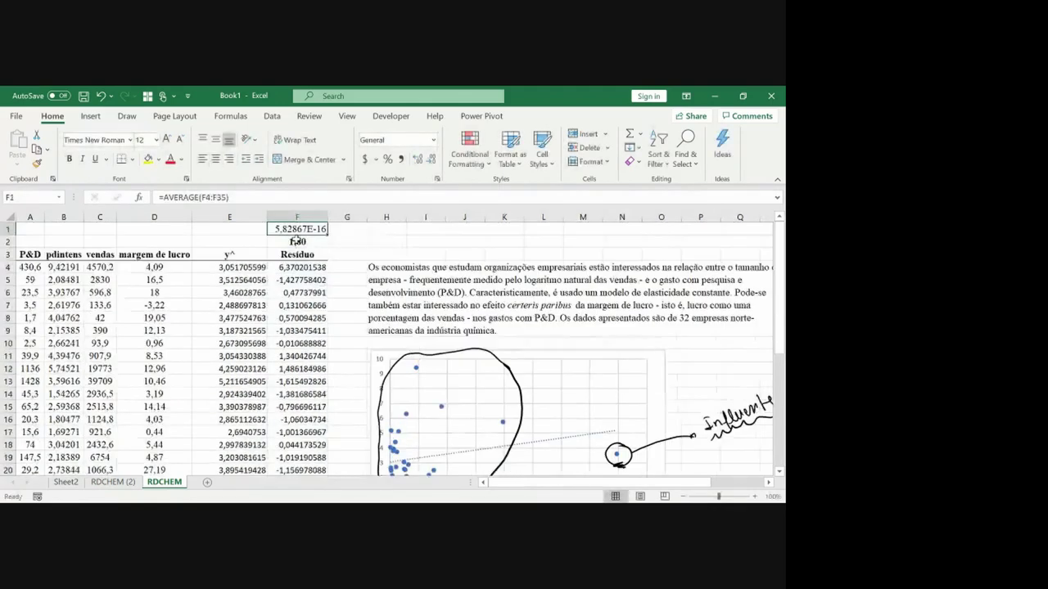
click(401, 160)
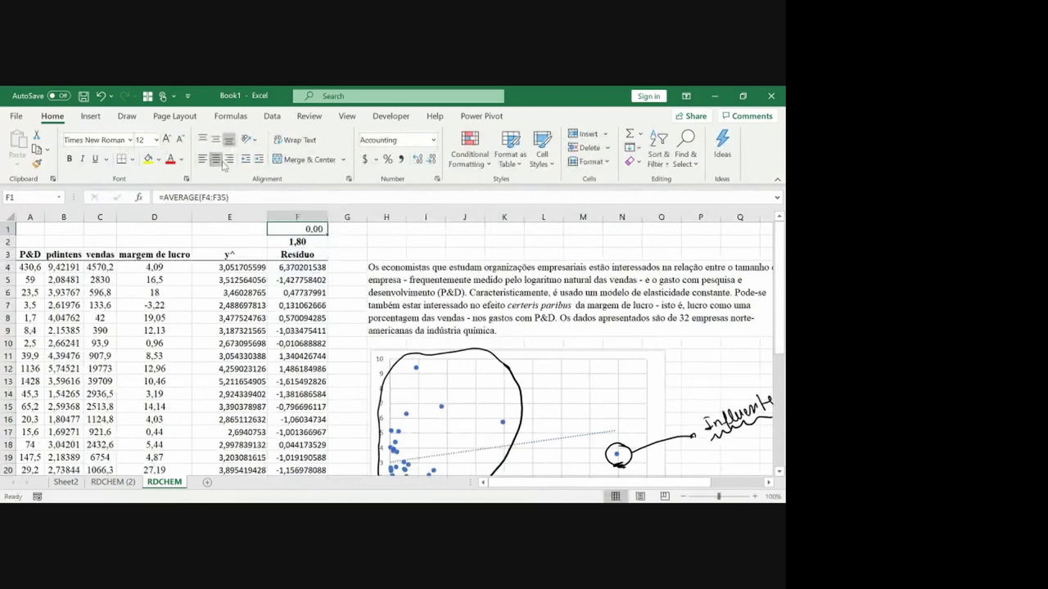
click(417, 159)
click(417, 159)
click(309, 239)
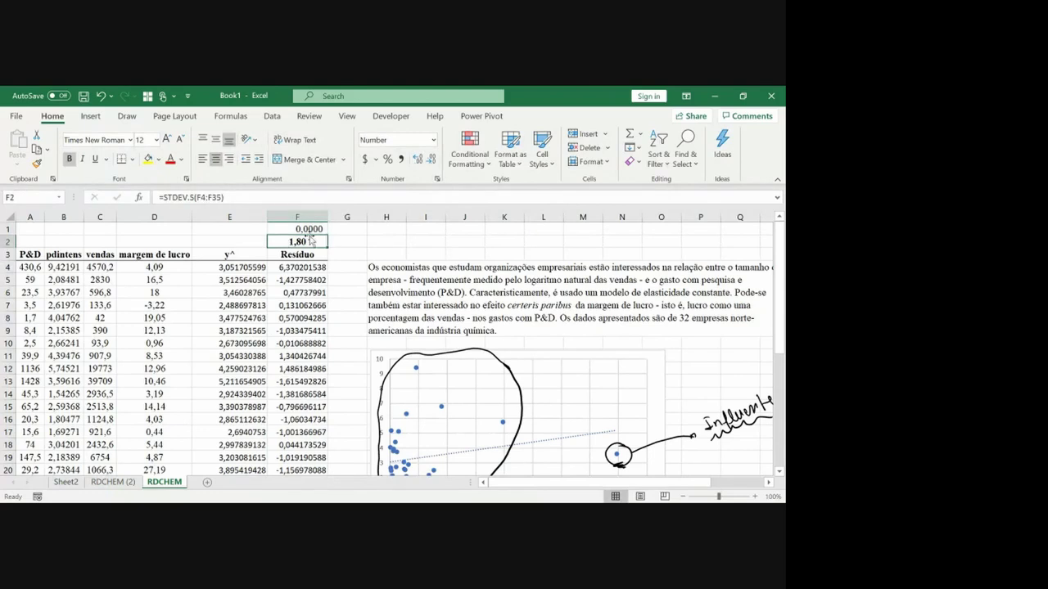
Step: Insert two blank columns at column G and copy the Resíduo header from F3 into G3
click(348, 217)
drag(367, 217, 388, 217)
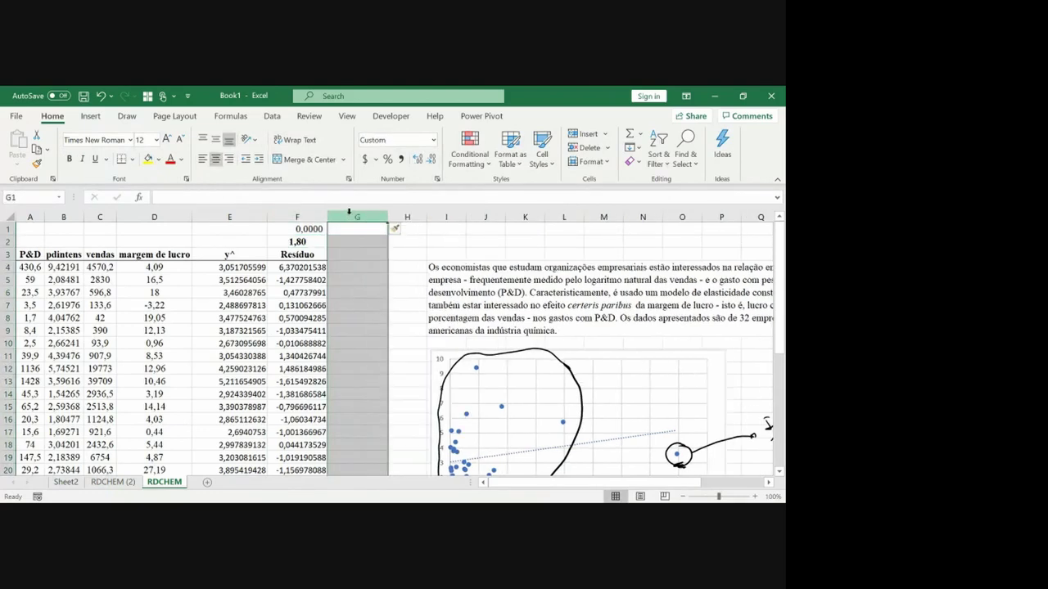
key(Down)
key(Down)
key(Left)
key(ctrl+c)
key(Right)
key(ctrl+v)
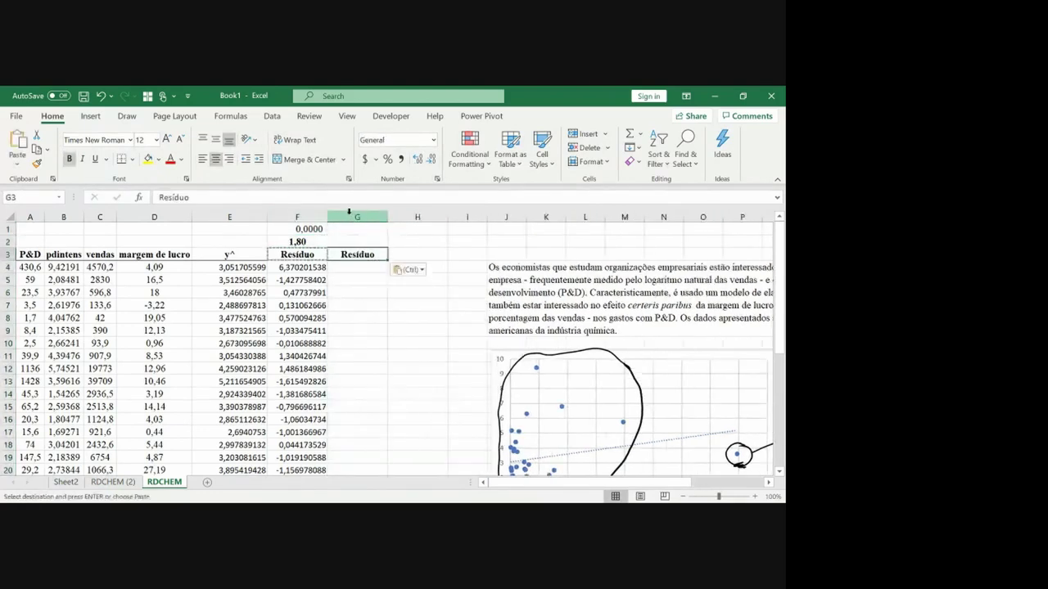
Step: Change the G3 header to Resíduo Padronizado and fit column G to its contents
key(Escape)
key(F2)
text(Par)
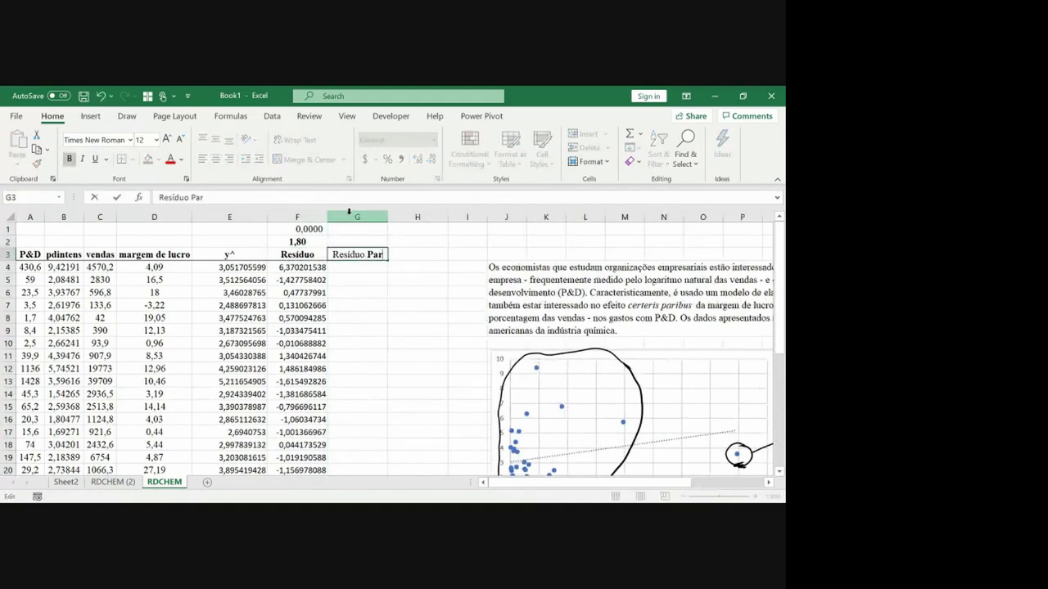
key(BackSpace)
text(dro)
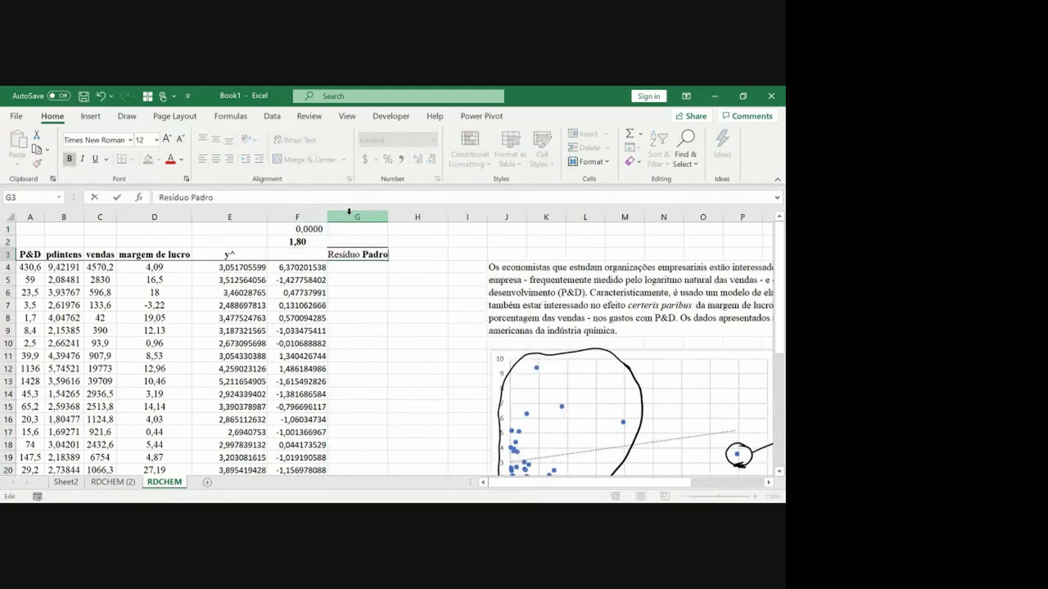
text(nizado)
key(Return)
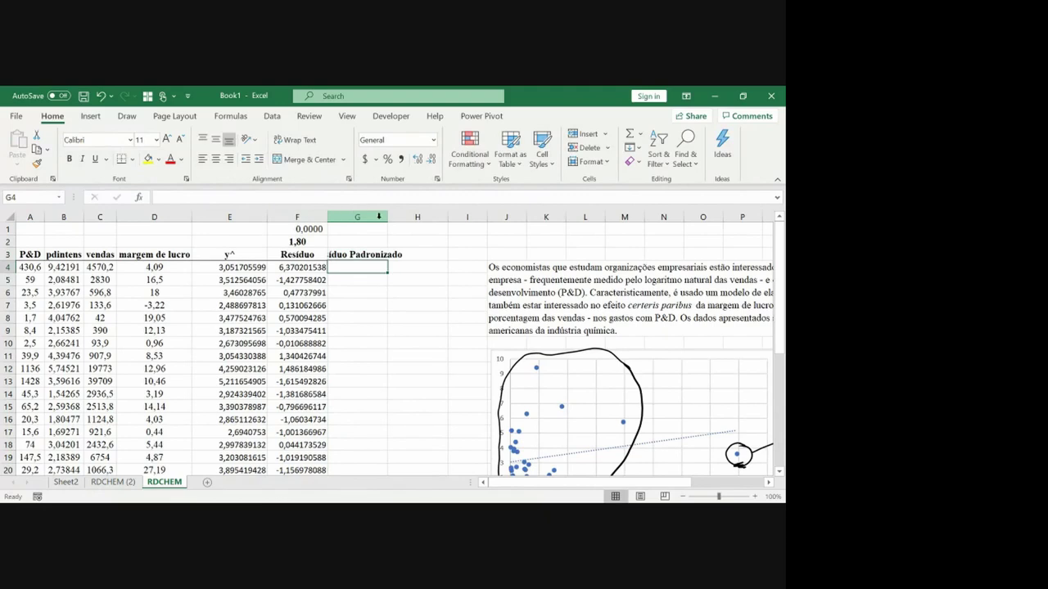
double_click(388, 216)
key(Up)
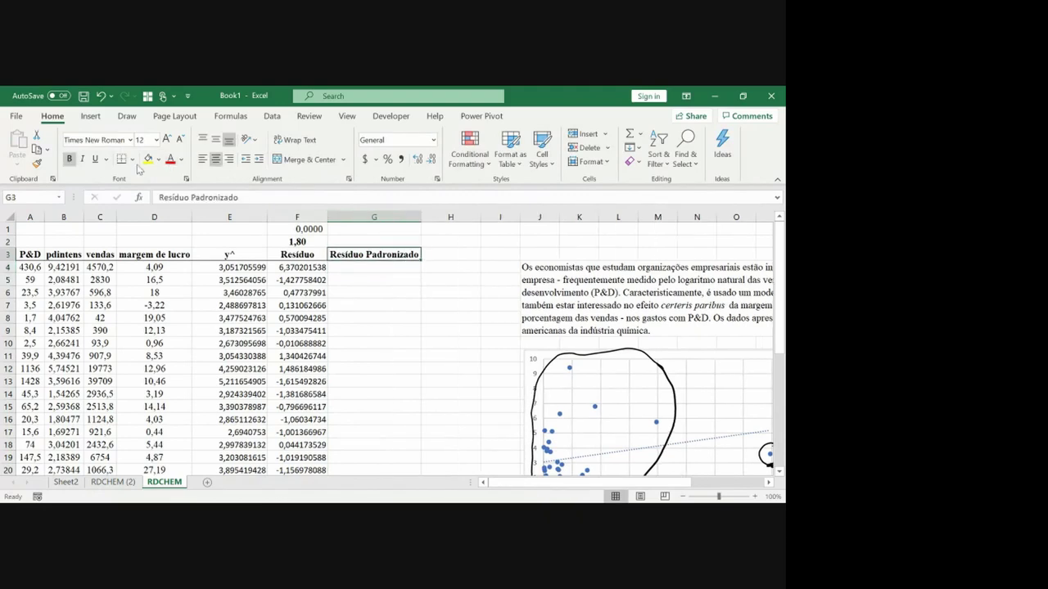
Step: Apply a bottom border to the G3 header and handwrite the standardization formula z = (xi - x̄)/s in ink beside it
key(Right)
key(Left)
click(123, 161)
drag(472, 233, 496, 239)
Step: Calculate the first standardized residual in G4 with =(F4-$F$1)/$F$2
key(Return)
text(=)
key(Left)
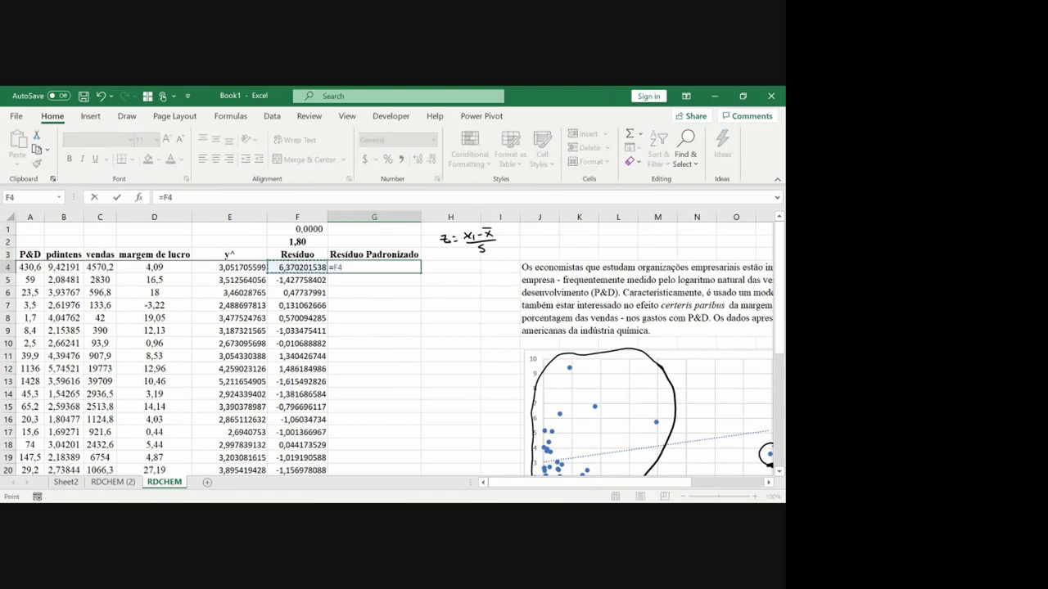
text(-)
key(Up)
key(Up)
key(Up)
key(Left)
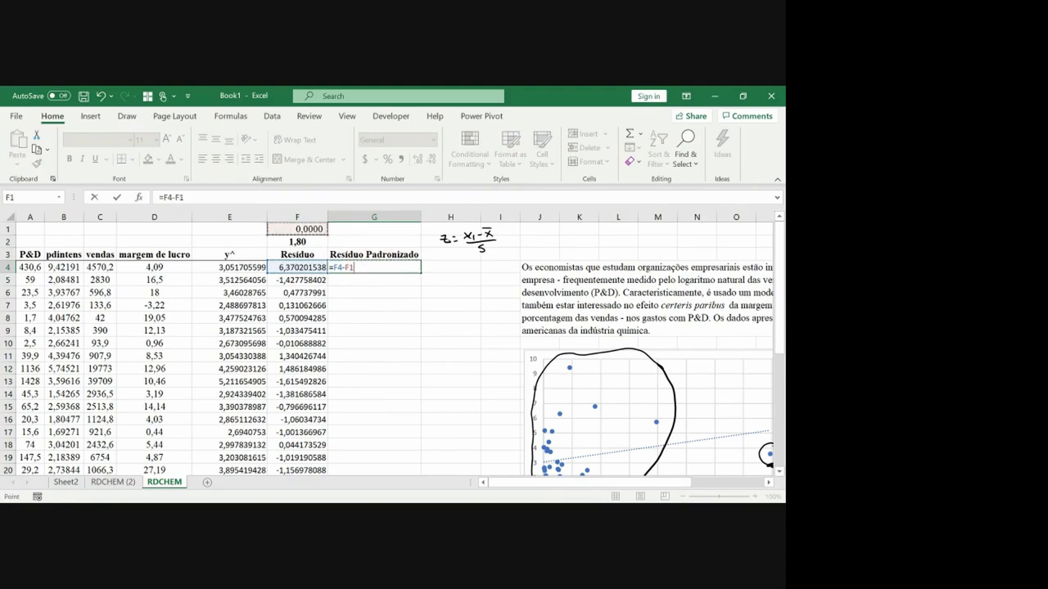
key(F4)
text())
click(163, 198)
text(()
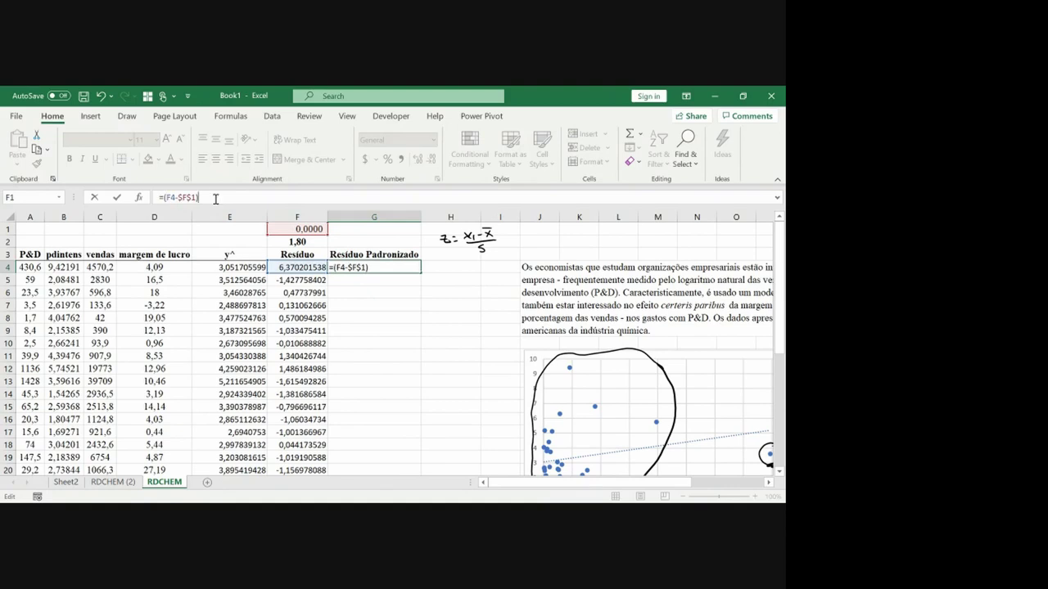
click(297, 241)
key(F4)
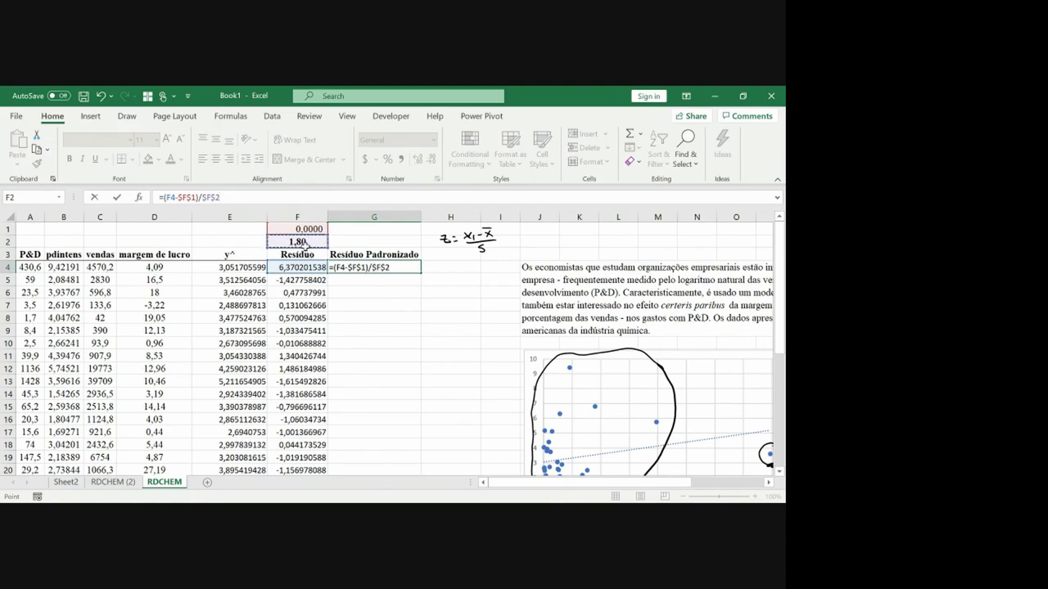
key(ctrl+Return)
Step: Copy the standardized residual formula from G4 down through G35
key(ctrl+c)
click(305, 246)
key(ctrl+Down)
key(Right)
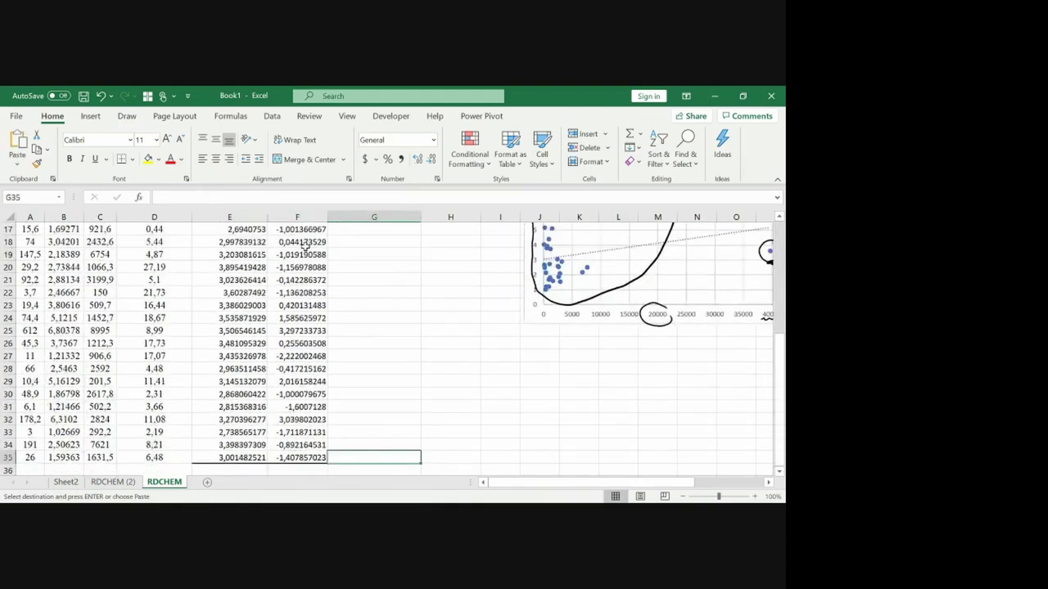
key(ctrl+shift+Up)
scroll(393, 344, down, 3)
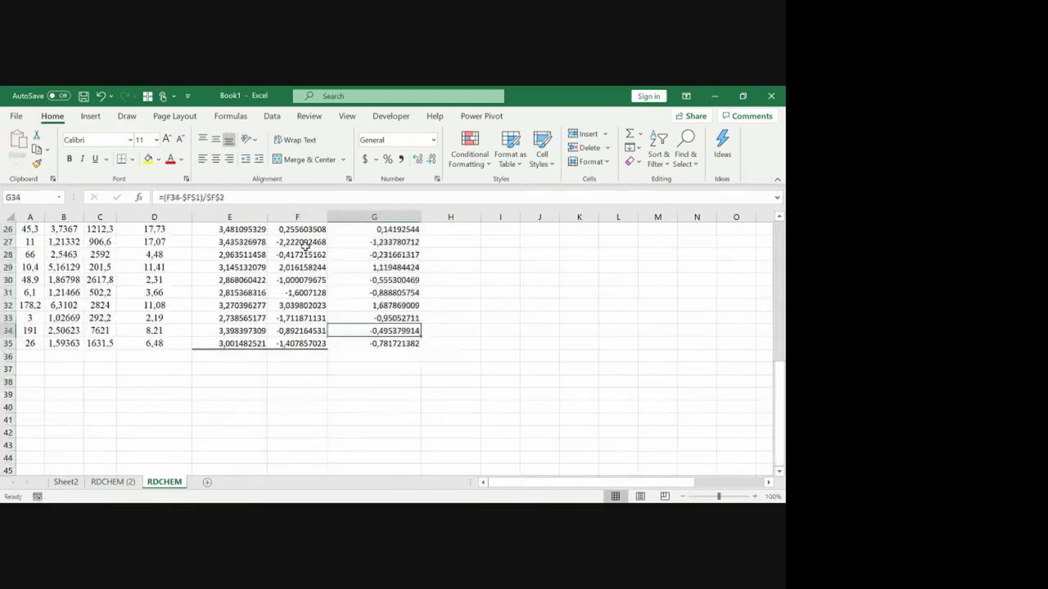
Step: Center the standardized residual column from G3 to G35
key(ctrl+shift+Up)
scroll(303, 245, down, 3)
scroll(304, 243, down, 2)
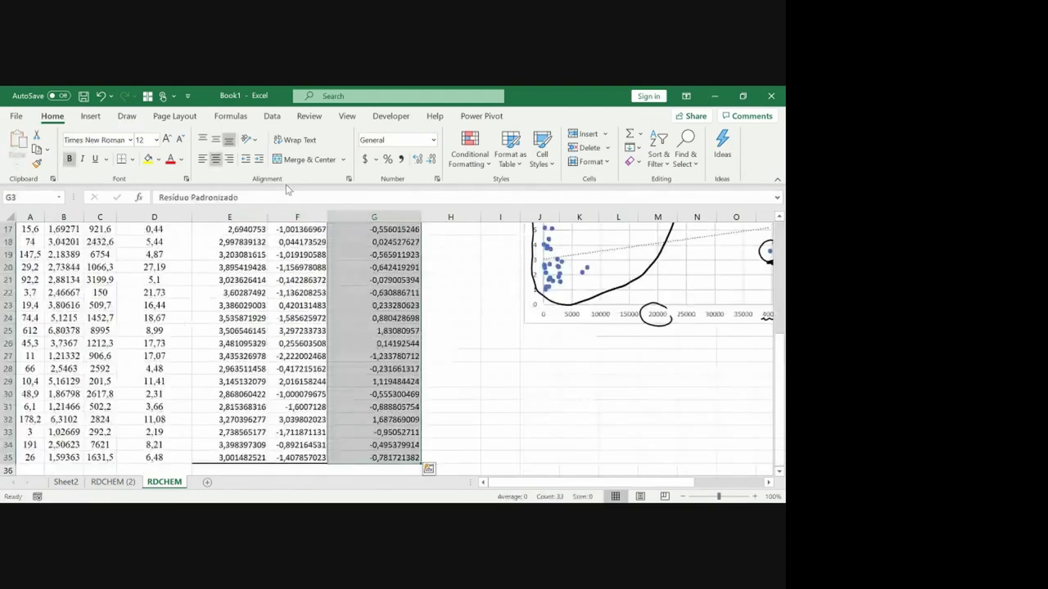
scroll(304, 243, up, 6)
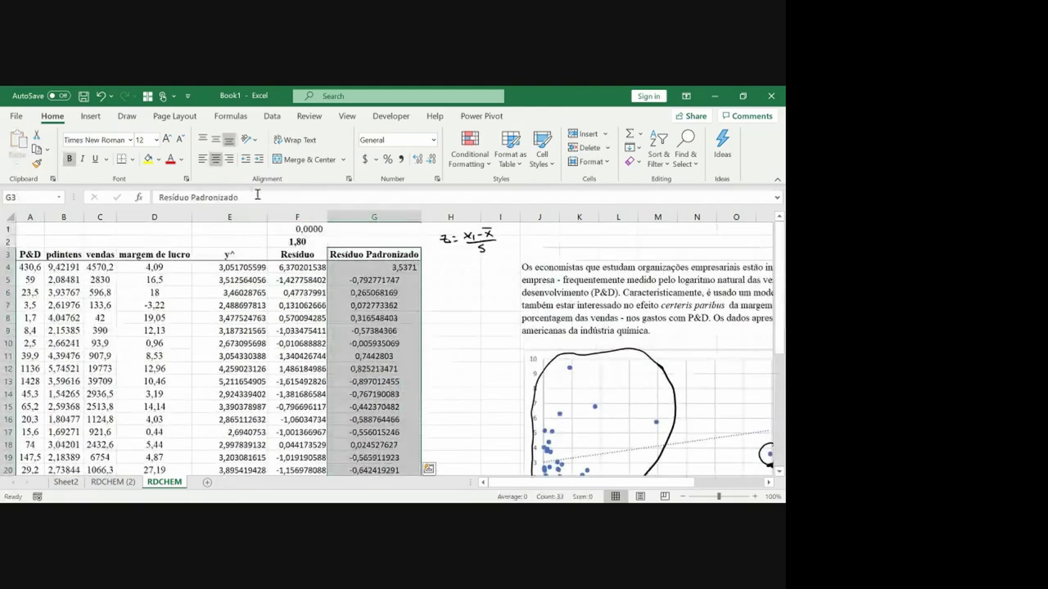
Step: Copy only the formatting of G5 onto the first standardized residual in G4
click(393, 281)
key(ctrl+c)
key(Up)
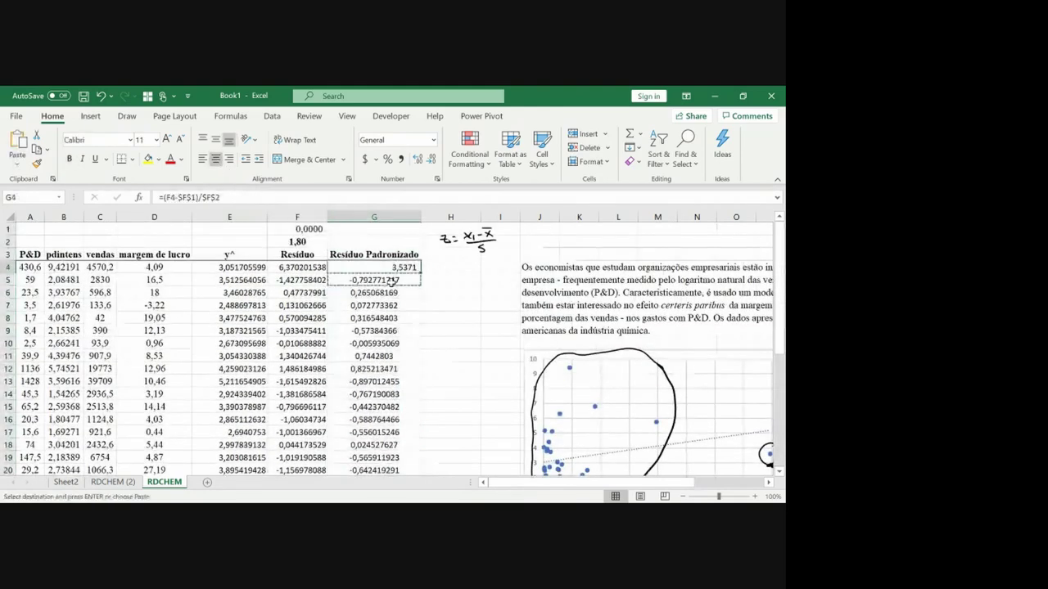
key(ctrl+alt+v)
key(Return)
key(Up)
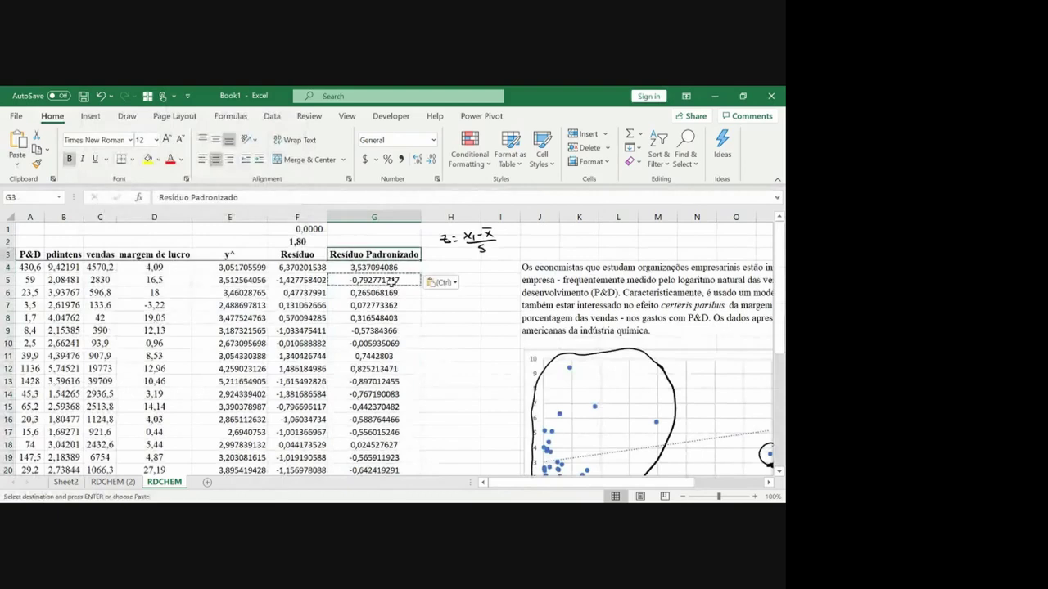
key(Escape)
Step: Copy only the formatting of the standard deviation in F2 onto the residual mean in F1
key(Up)
key(Left)
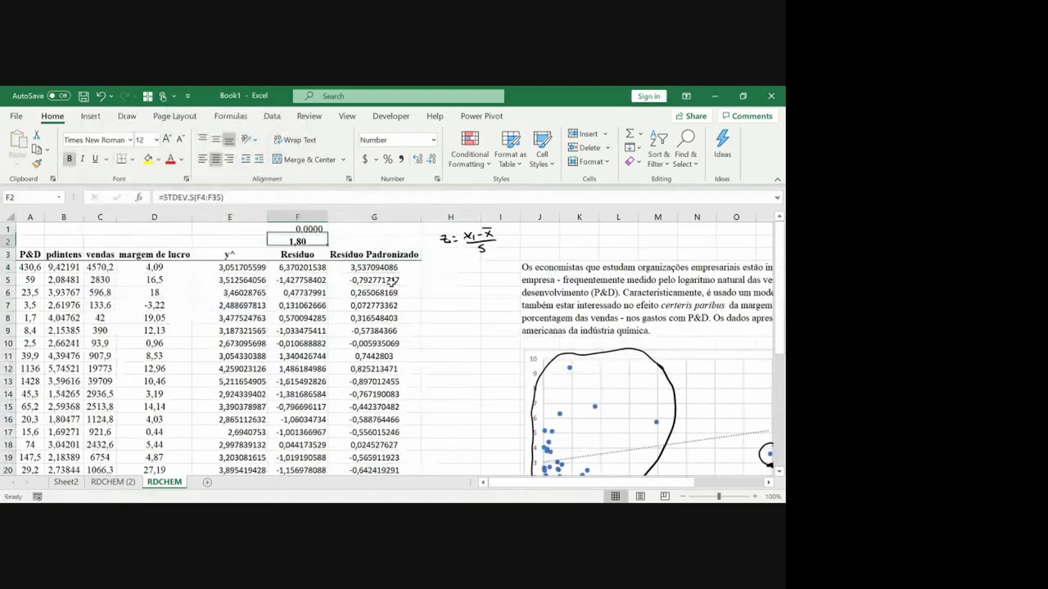
key(ctrl+c)
key(Up)
key(ctrl+alt+v)
key(t)
key(Return)
key(Escape)
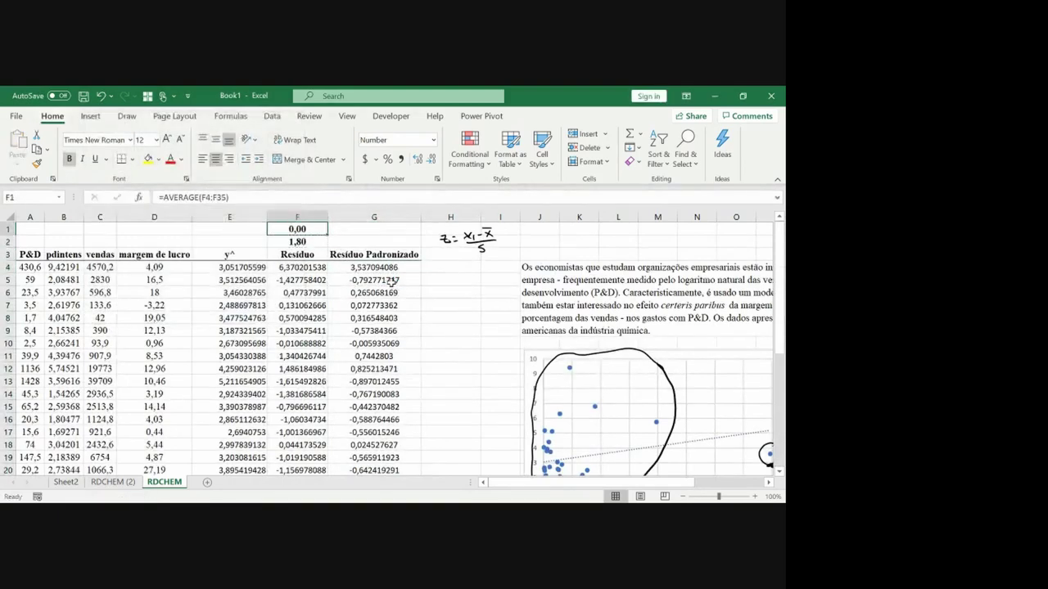
Step: Insert three blank columns at column H and move the handwritten z formula above the Resíduo Padronizado header
key(Right)
key(Down)
key(Down)
key(Down)
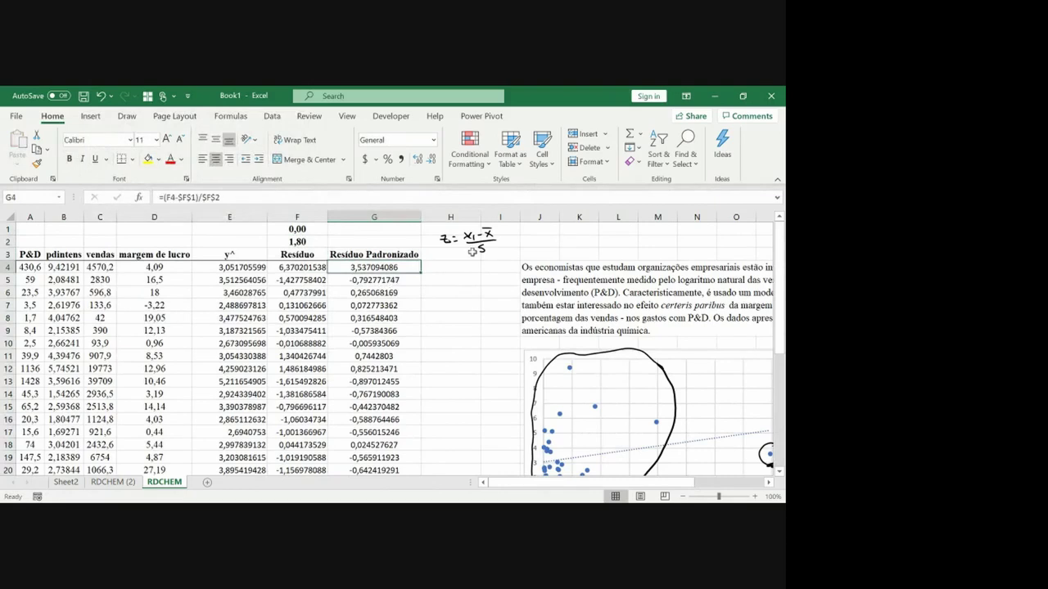
click(439, 215)
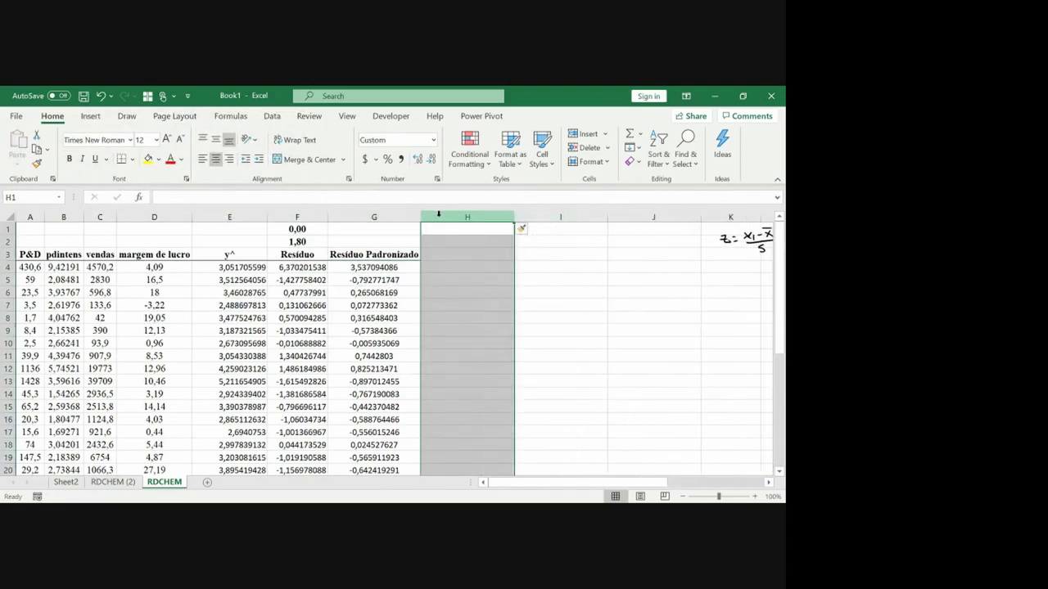
click(755, 244)
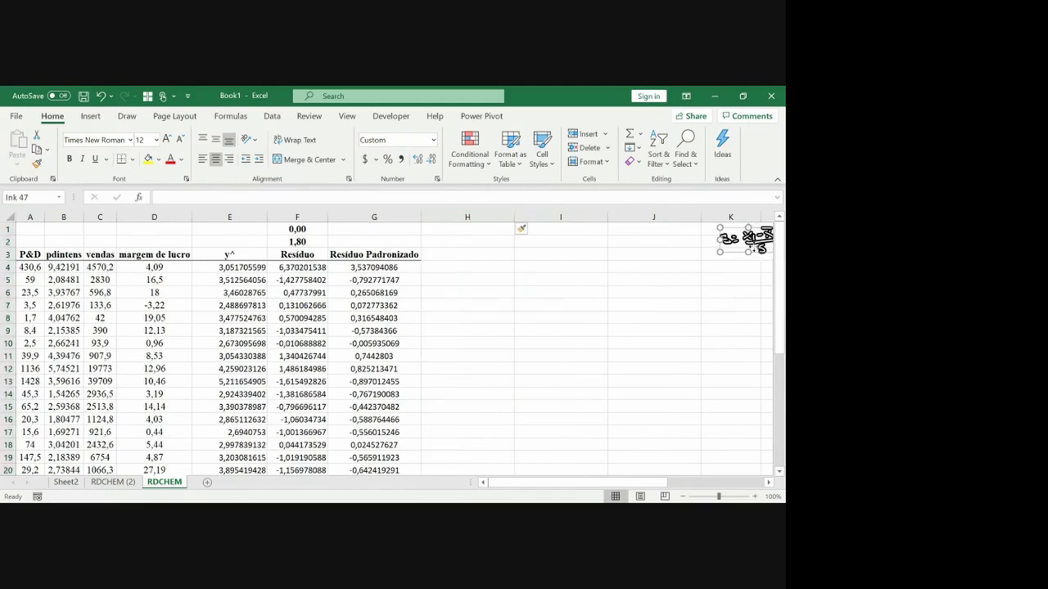
drag(755, 244, 382, 242)
click(397, 291)
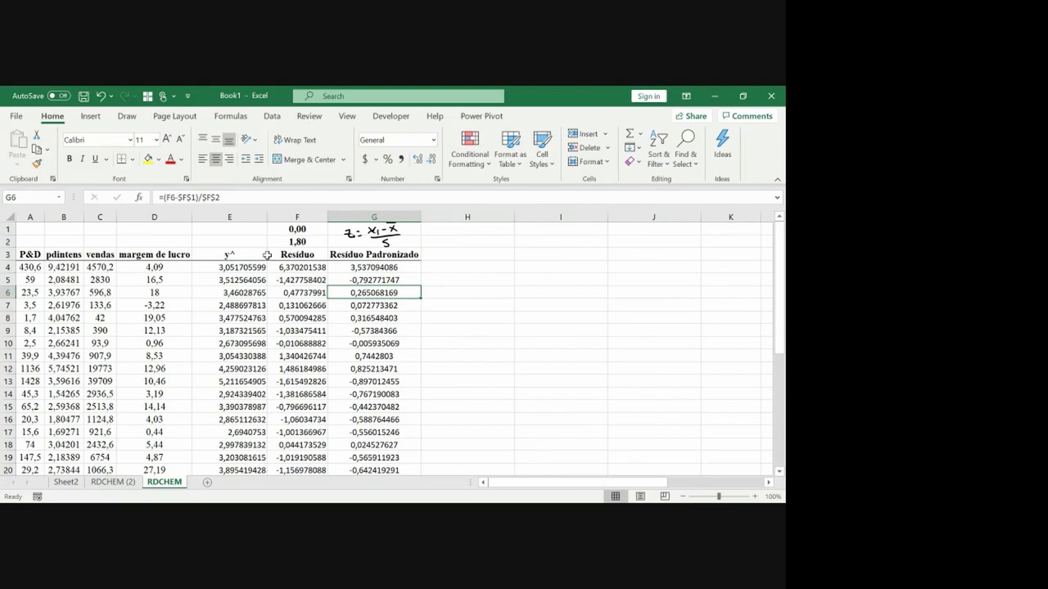
Step: Insert an empty scatter chart and place it in columns H to K beside the data
click(287, 256)
click(250, 254)
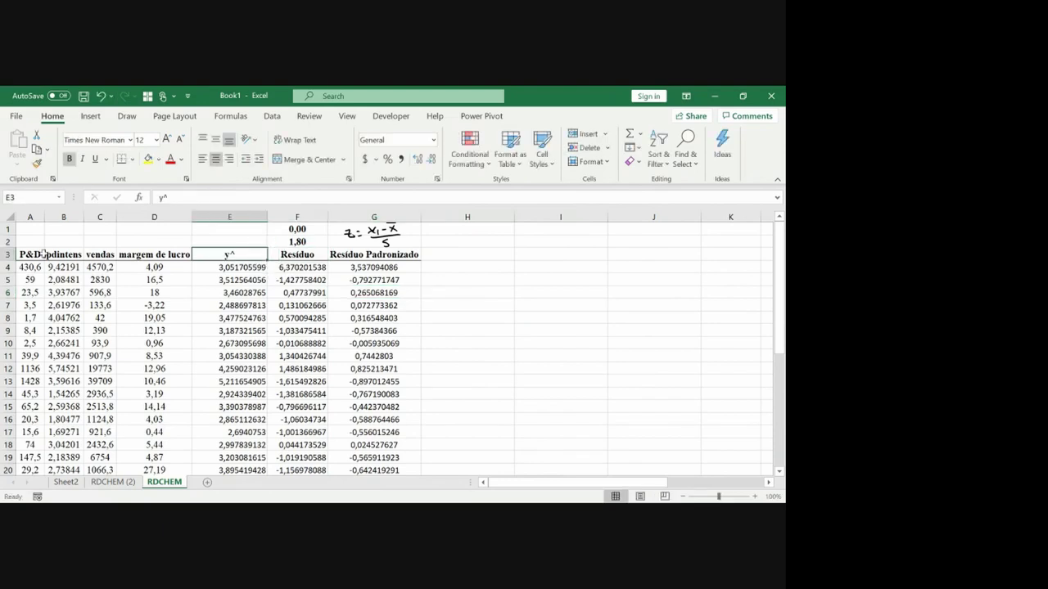
click(544, 331)
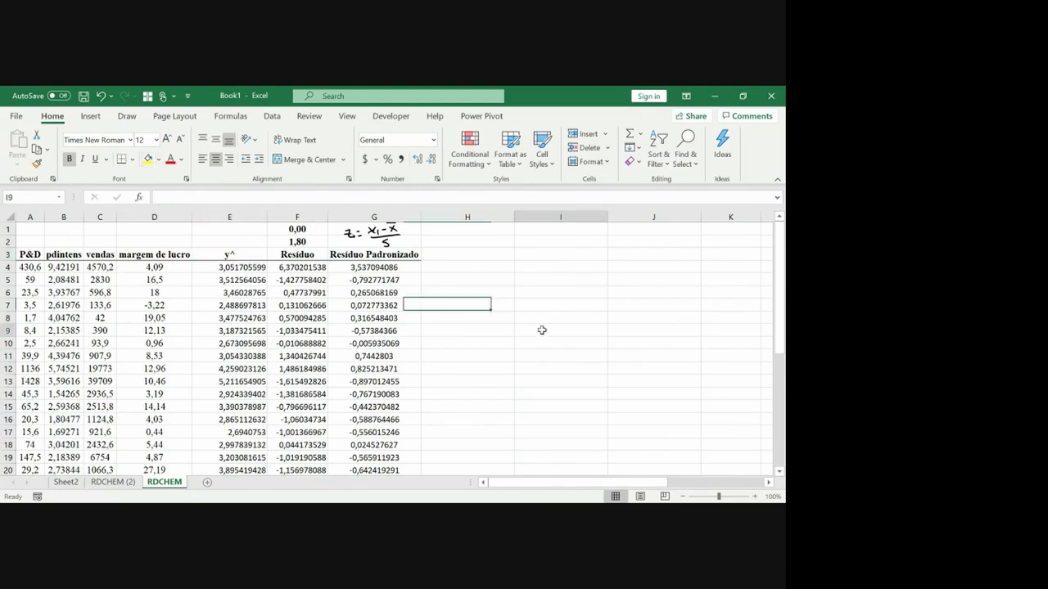
click(94, 117)
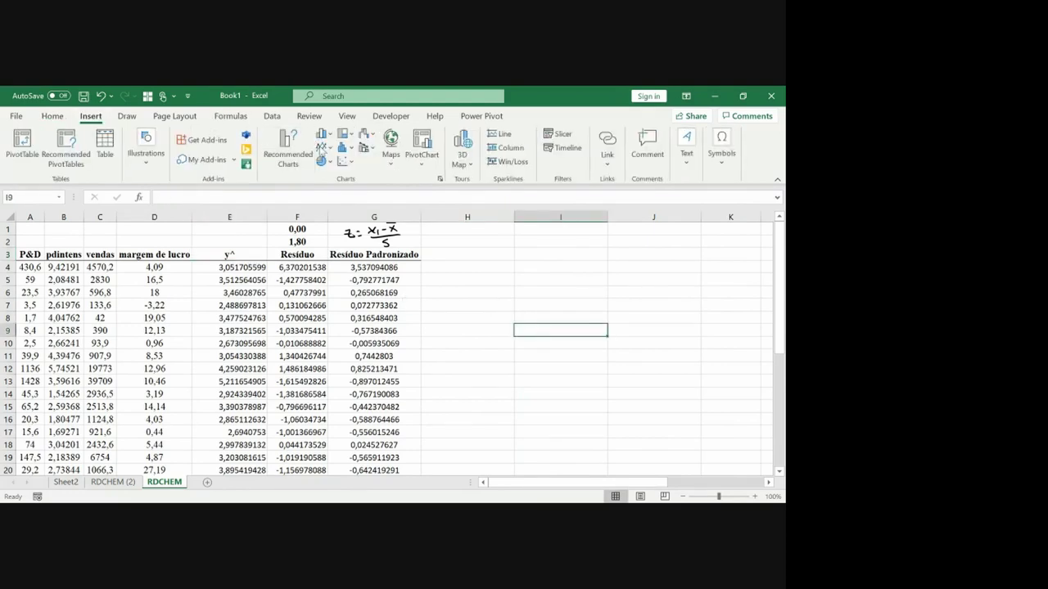
click(343, 162)
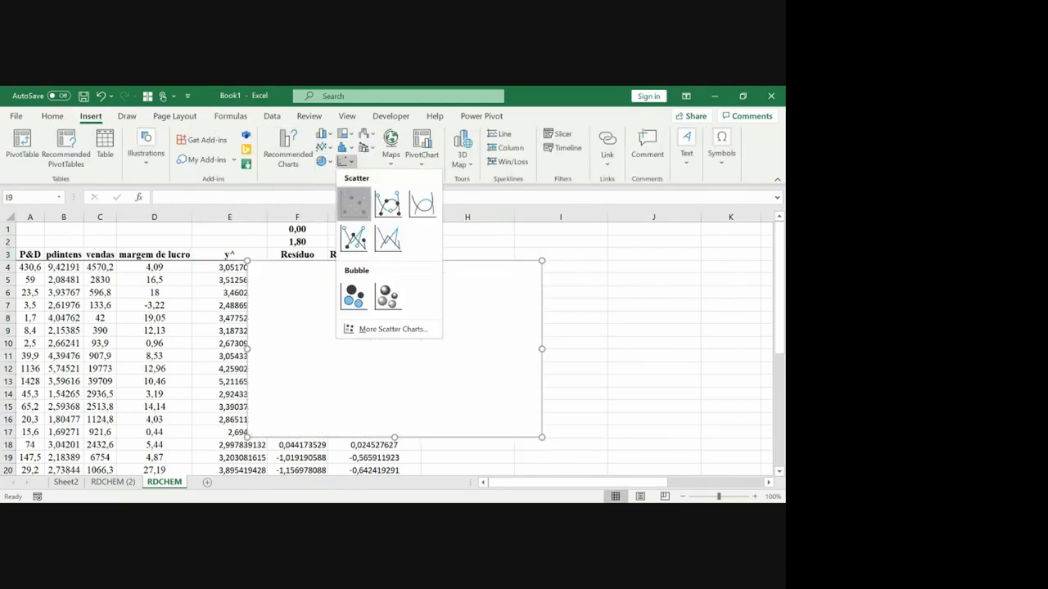
click(353, 203)
drag(424, 330, 630, 337)
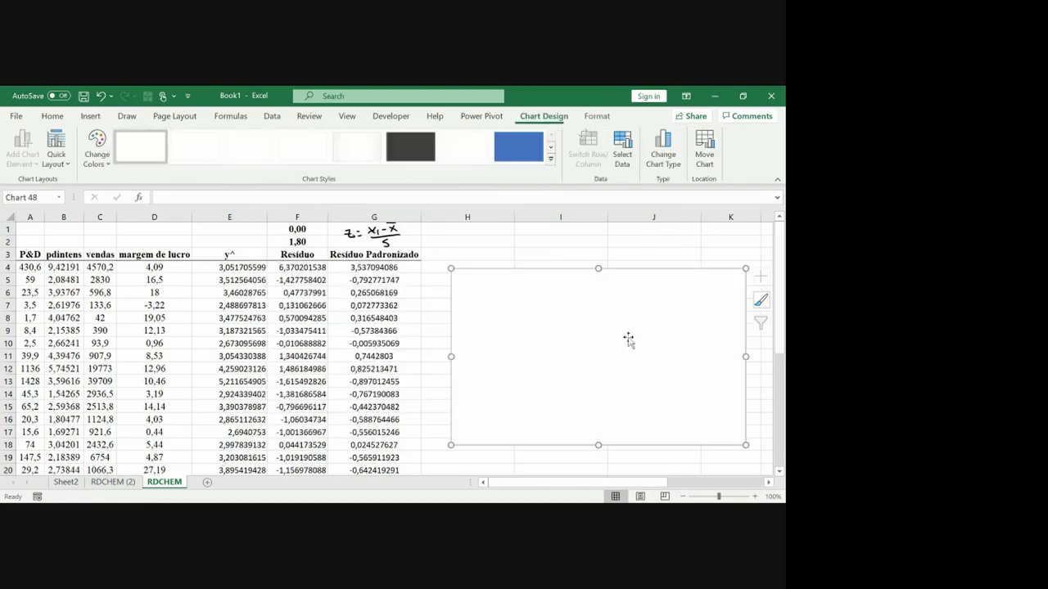
Step: Add a data series to the empty scatter chart with the y^ values in E4:E35 as X values
right_click(631, 341)
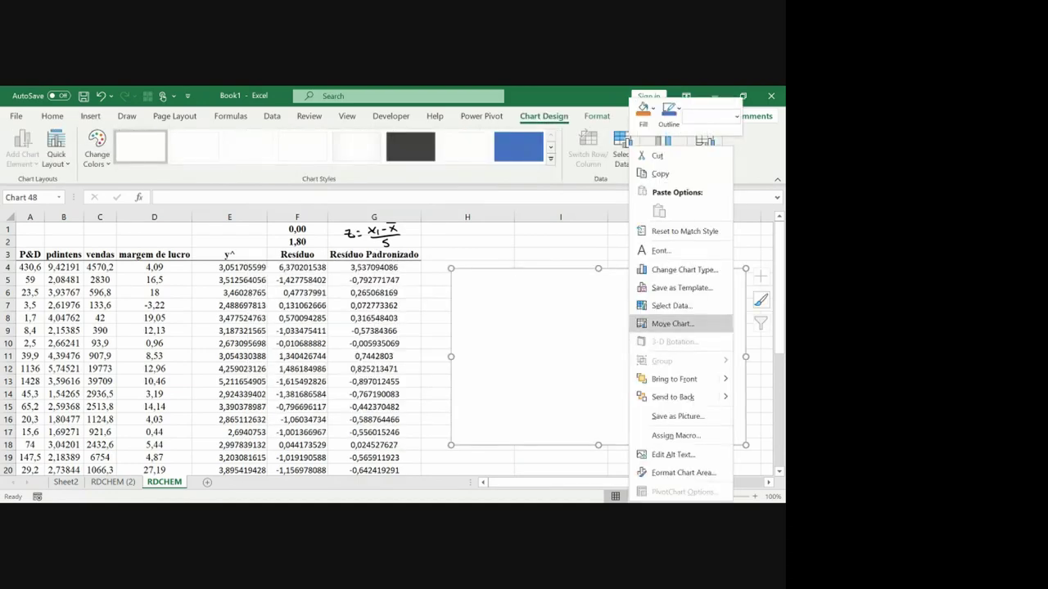
click(671, 305)
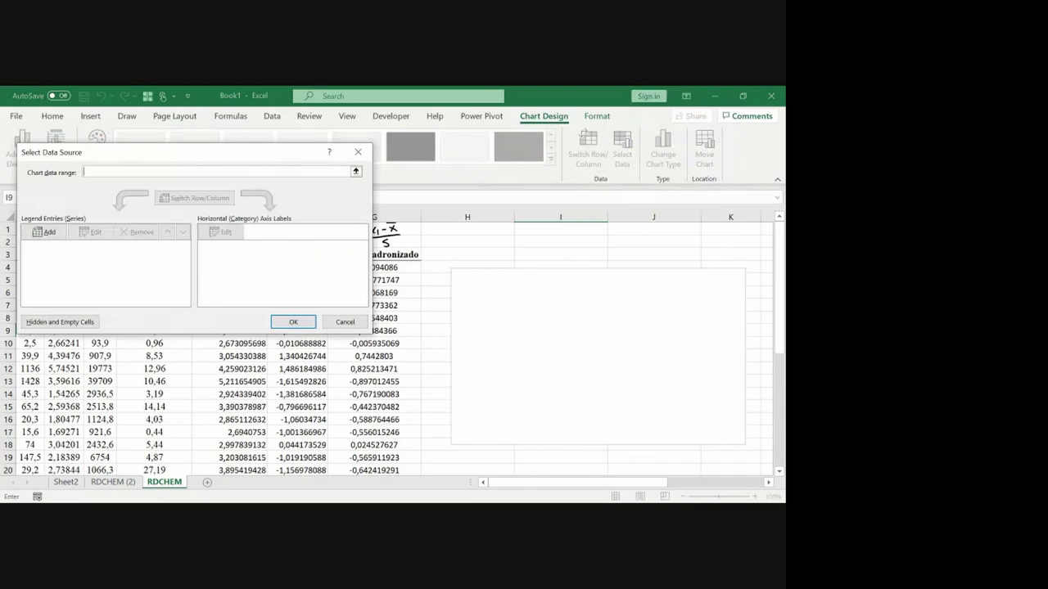
click(44, 232)
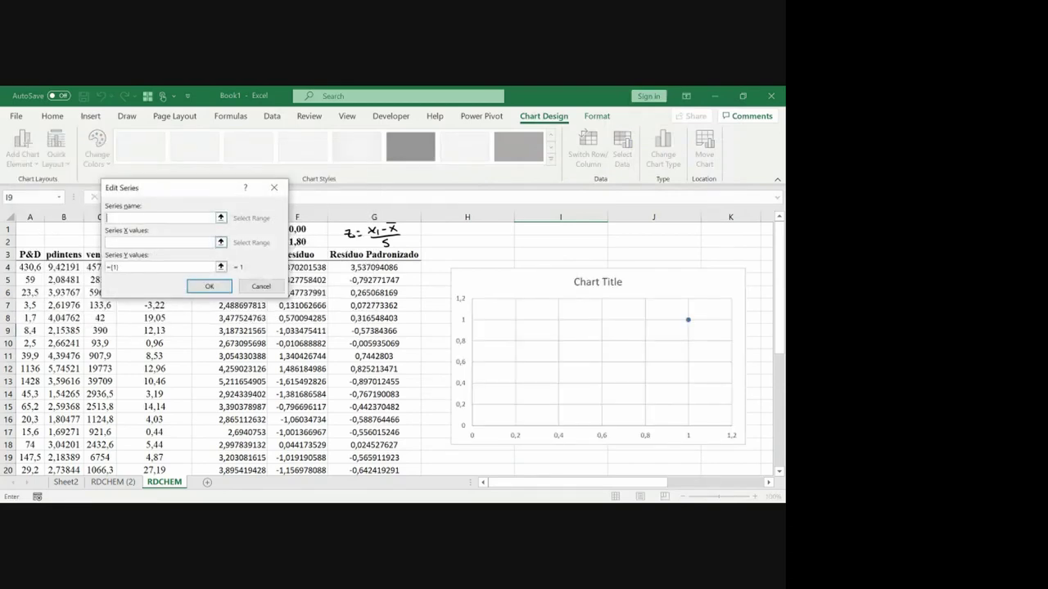
click(220, 242)
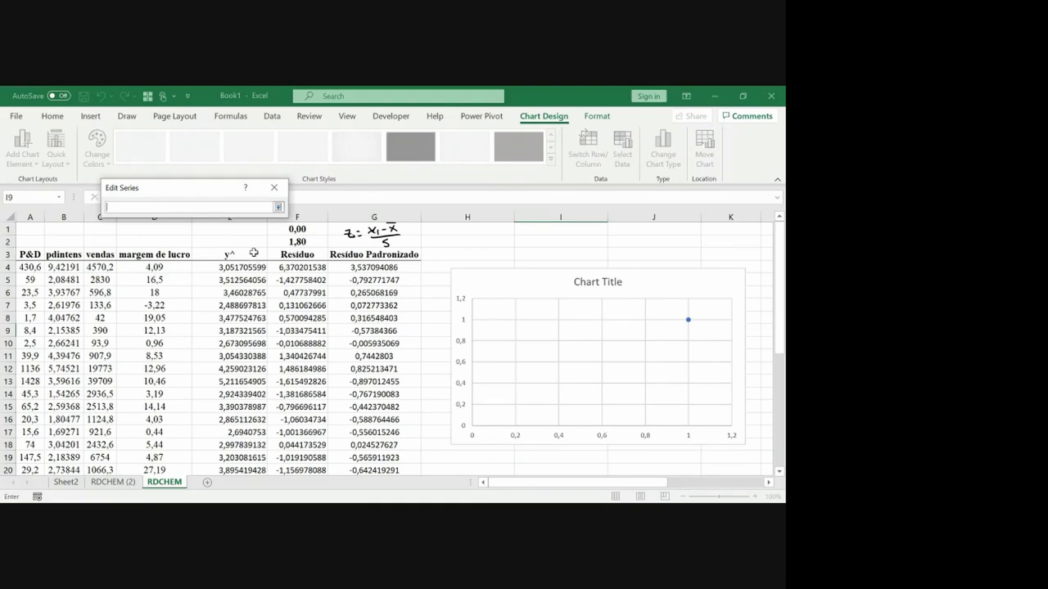
click(255, 252)
key(Down)
key(ctrl+shift+Down)
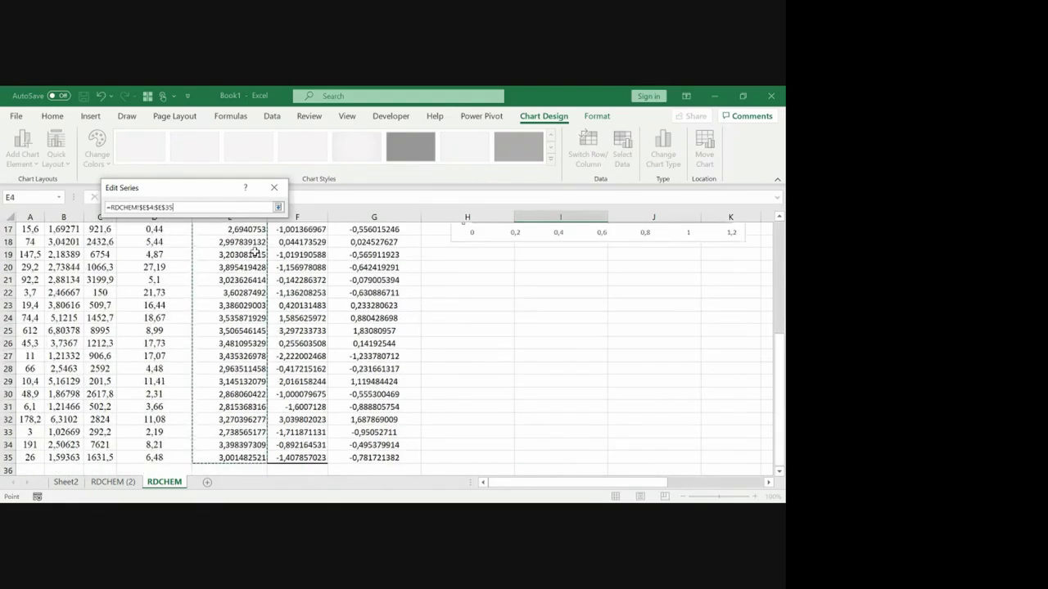
key(Return)
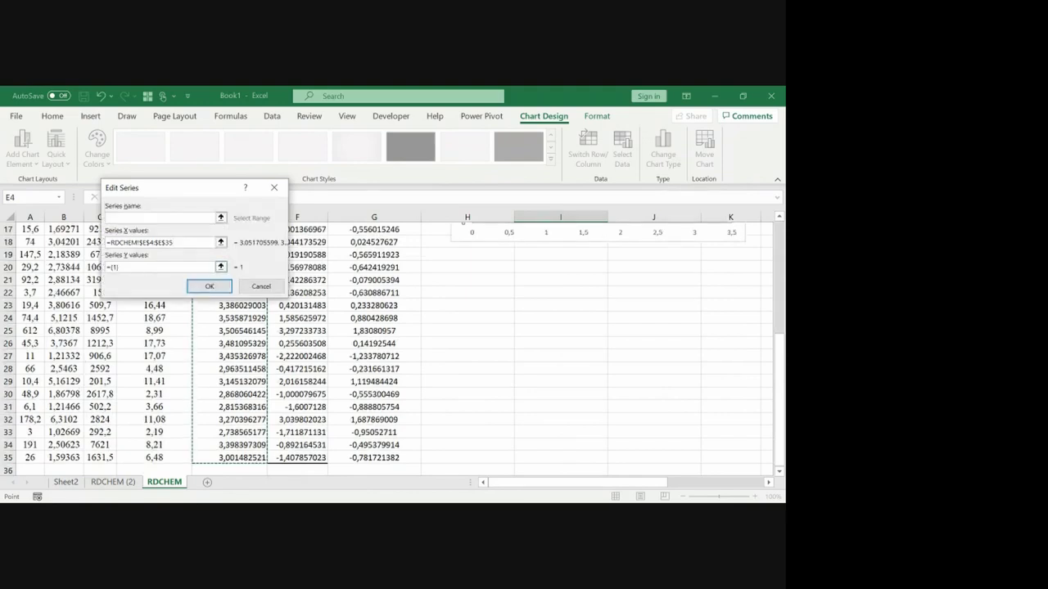
Step: Set the series Y values to the residuals in F4:F35 and apply the chart's data source
click(220, 267)
scroll(288, 270, up, 5)
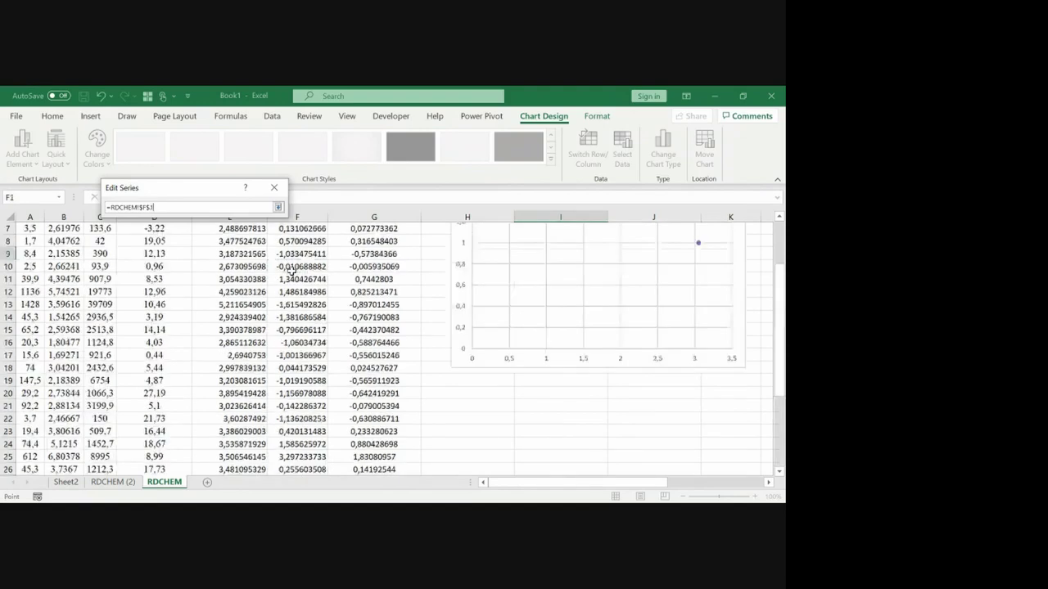
click(290, 270)
key(ctrl+shift+Down)
scroll(291, 271, down, 1)
key(Return)
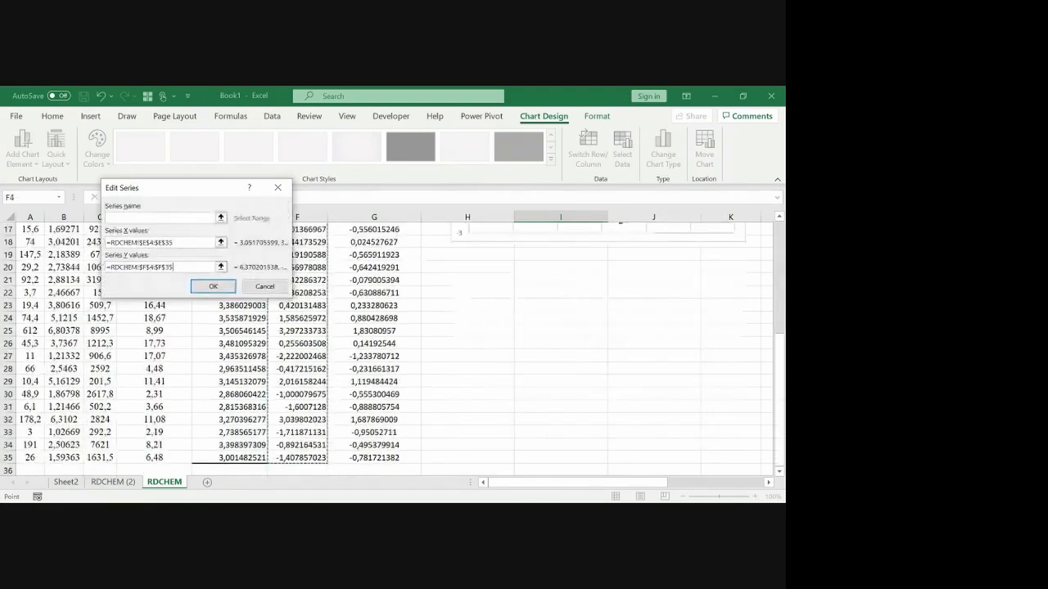
click(212, 286)
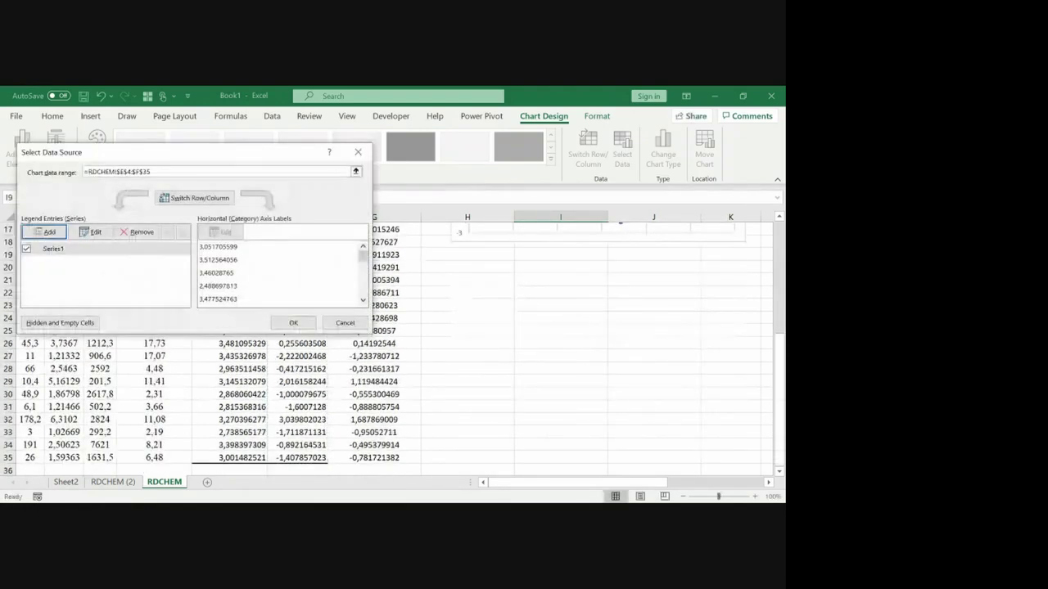
click(292, 322)
Step: Examine the scatter of residuals against y^ values in the chart beside the data table
click(457, 320)
key(Up)
key(Up)
key(Up)
key(Up)
key(Up)
key(Up)
key(Up)
key(Up)
key(Up)
key(Up)
key(Up)
key(Up)
key(Up)
key(Up)
key(Up)
key(Up)
key(Up)
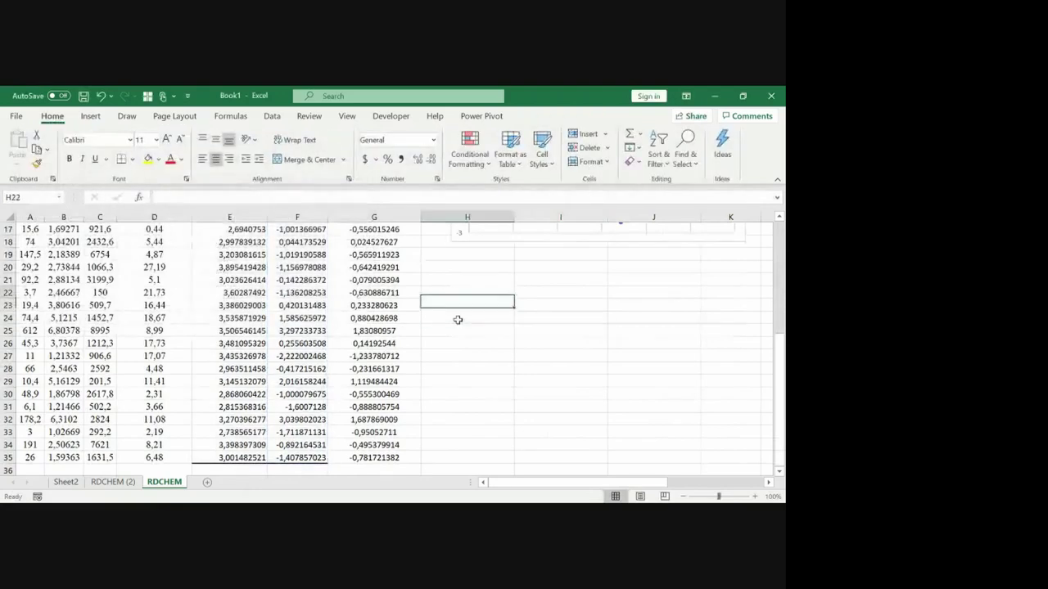
key(Up)
key(Up)
key(Right)
key(Right)
key(Right)
key(Right)
key(Right)
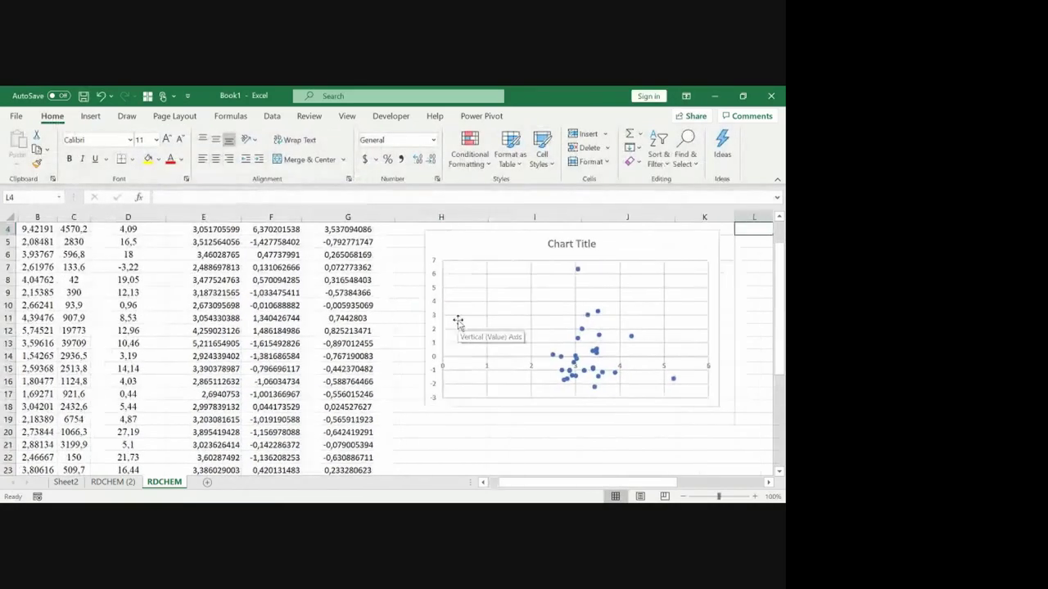
key(Left)
key(Left)
key(Left)
key(Left)
key(Left)
key(Left)
key(Left)
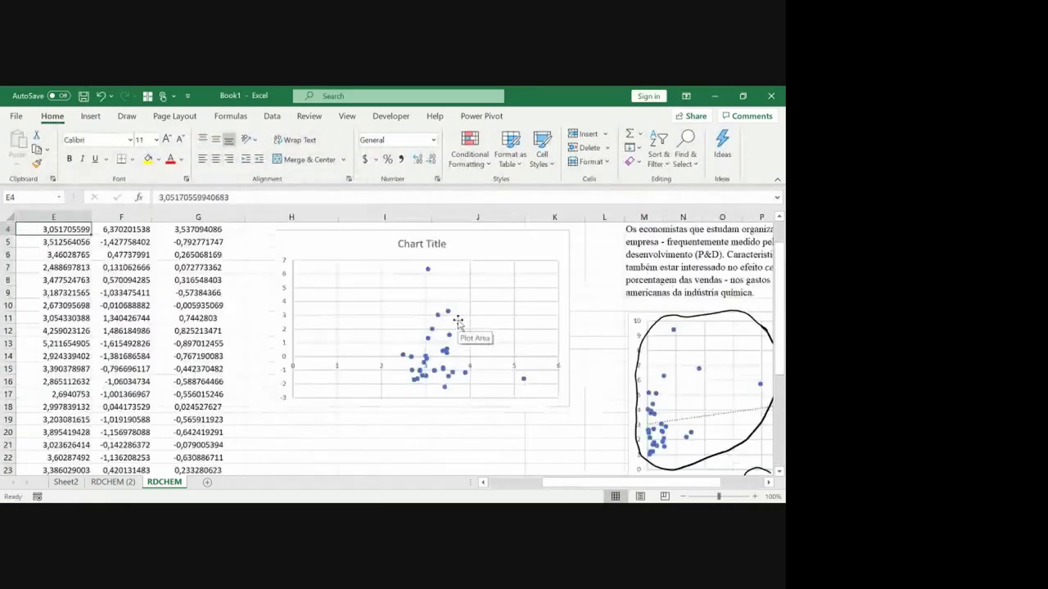
Step: Format the residual chart's horizontal axis line as orange with a 2¼ pt weight and remove the chart title
click(483, 371)
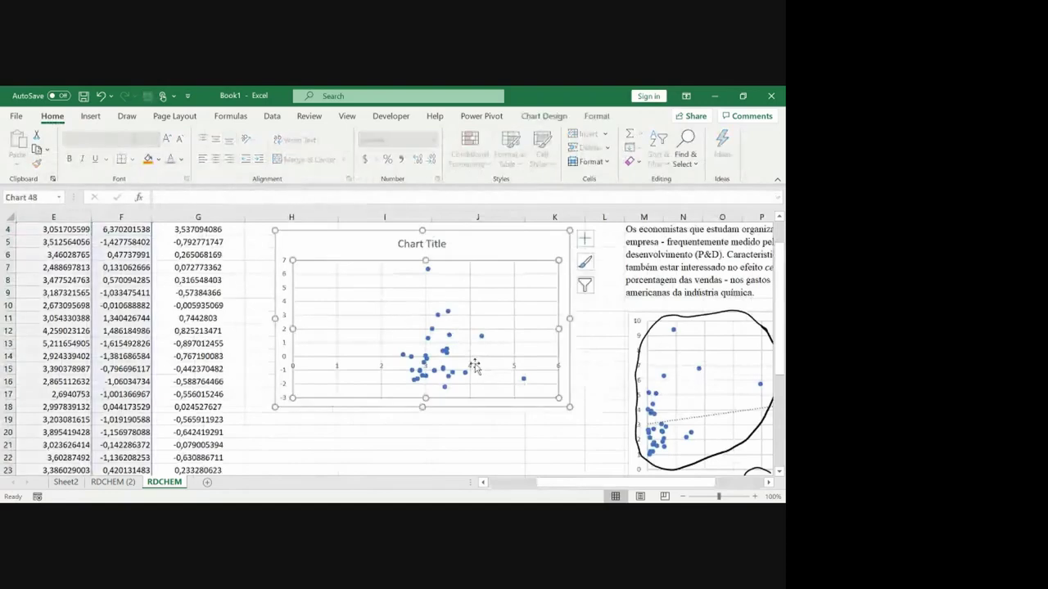
click(597, 115)
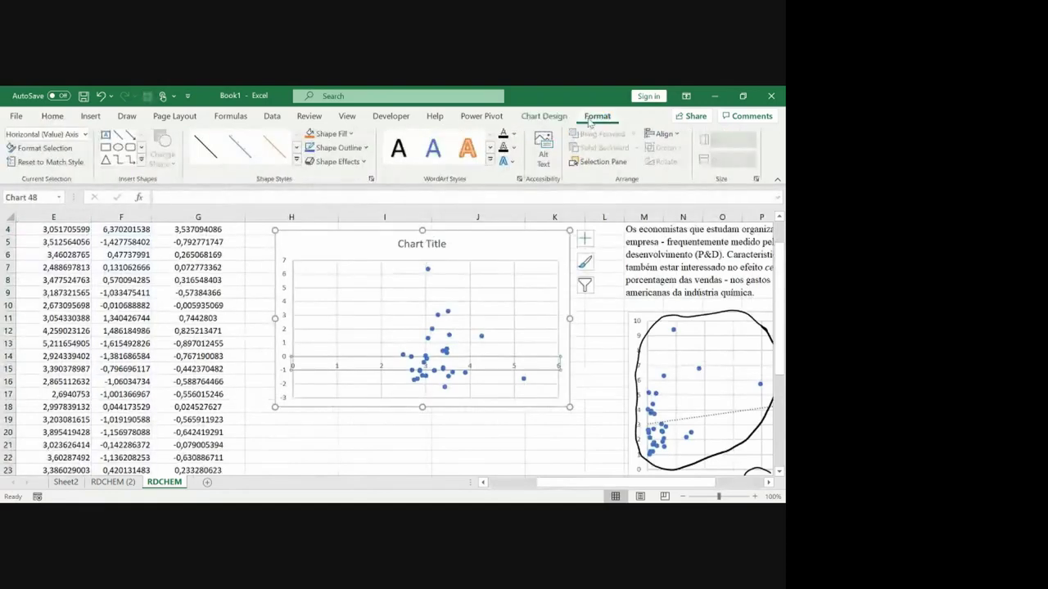
click(338, 147)
click(363, 197)
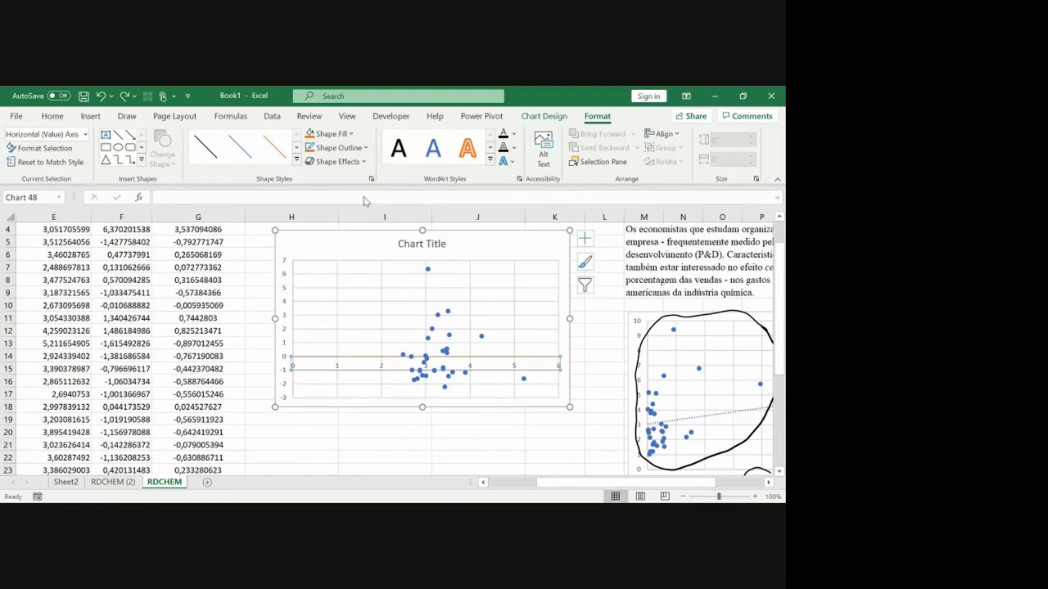
right_click(336, 366)
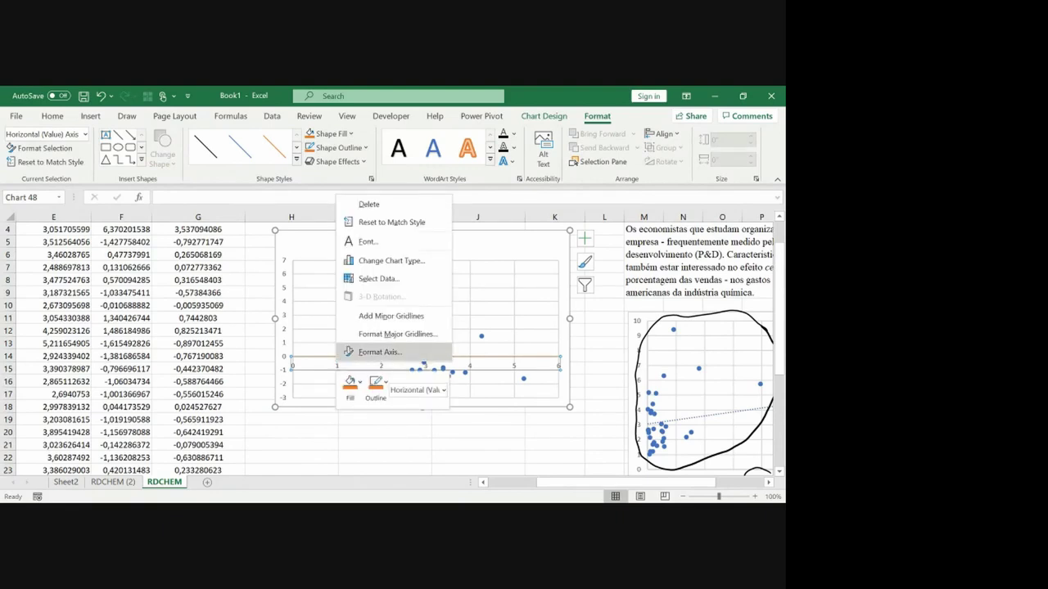
click(339, 148)
mouse_move(337, 338)
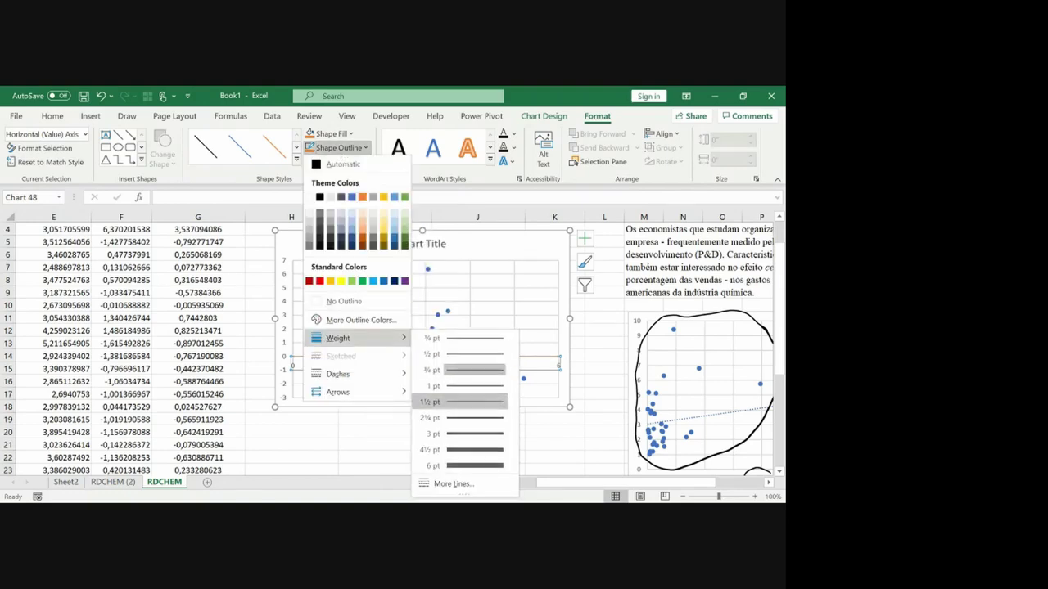
click(452, 417)
click(483, 428)
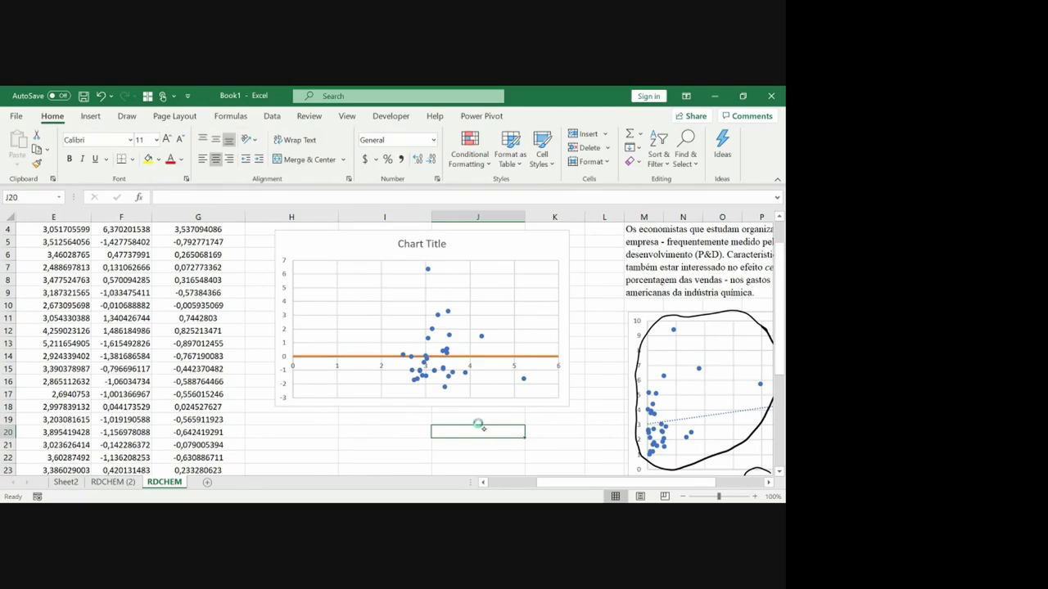
key(ctrl+z)
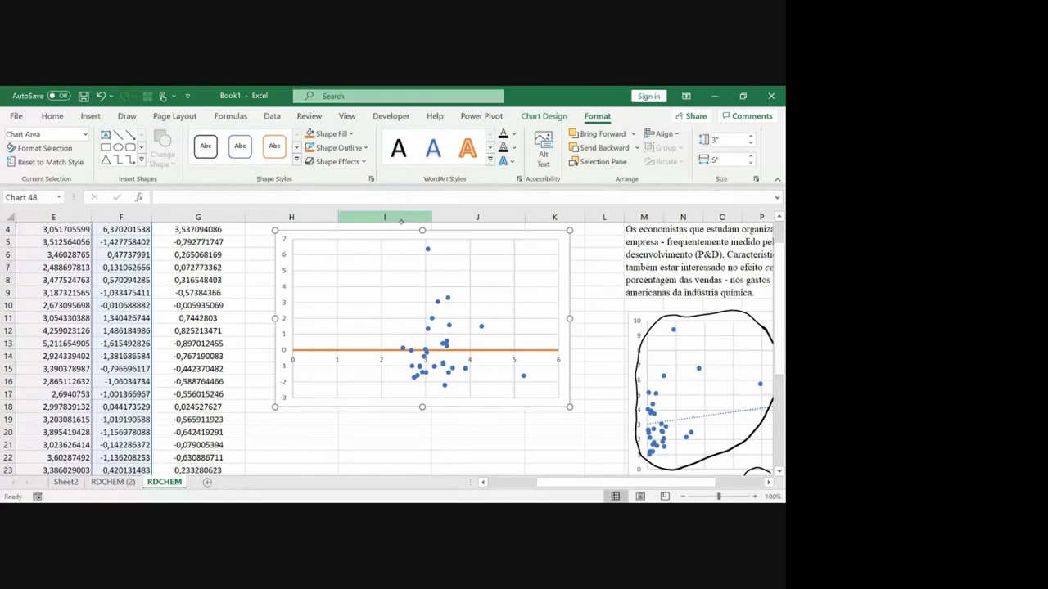
Step: Circle the highest residual points, from about 3 upward, in freehand ink on the chart and mark the individual points
mouse_move(432, 243)
mouse_down()
mouse_move(416, 249)
mouse_move(412, 270)
mouse_move(420, 302)
mouse_move(443, 309)
mouse_move(469, 286)
mouse_move(439, 242)
mouse_up()
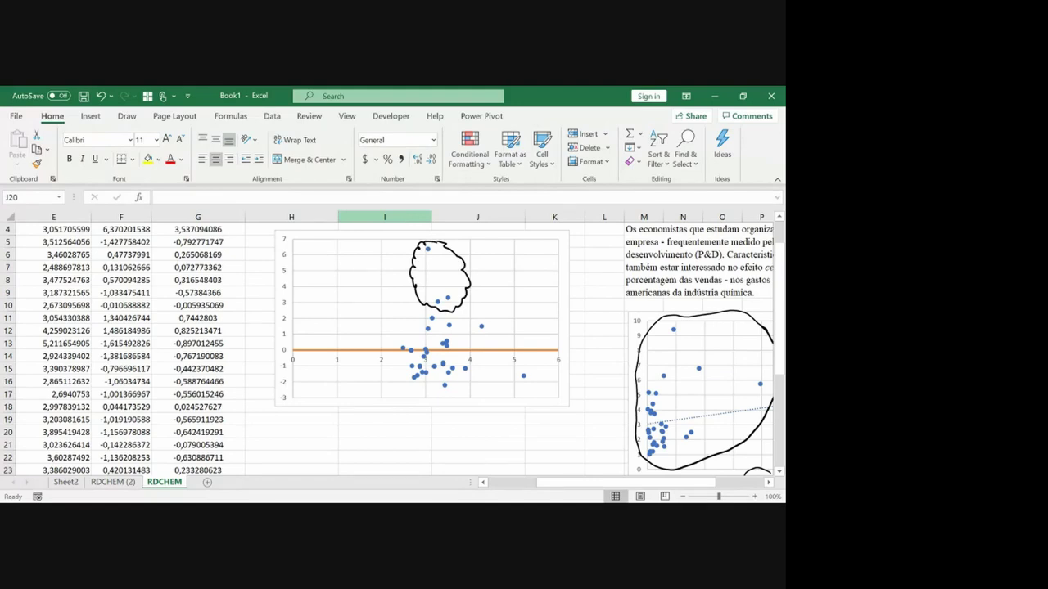
drag(426, 258, 432, 268)
drag(432, 247, 440, 249)
drag(427, 303, 458, 299)
Step: Add filters to the header row A3:G3 of the RDCHEM data table
click(250, 328)
key(ctrl+Home)
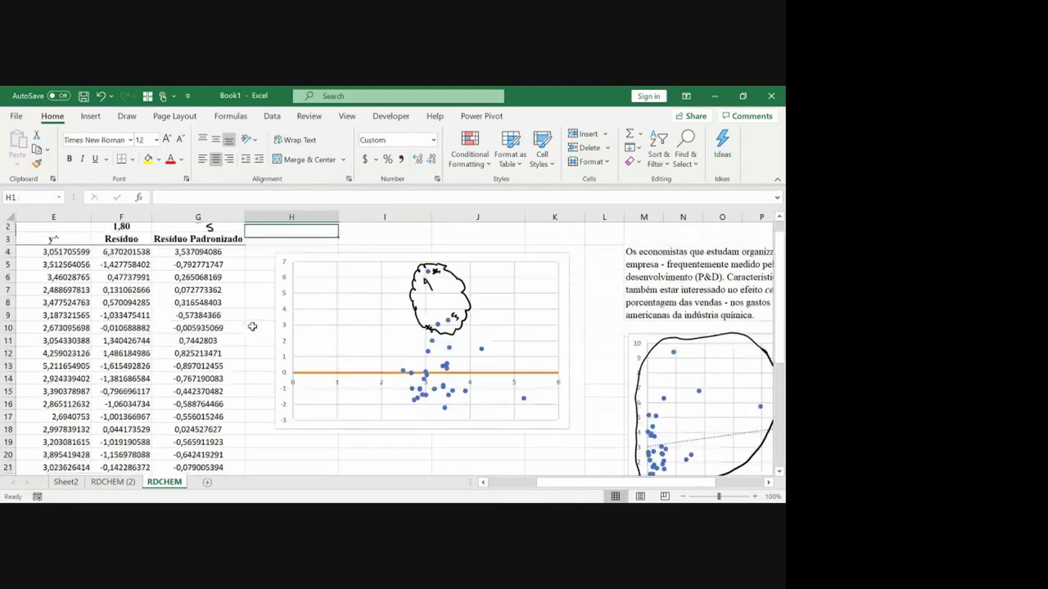
key(Down)
key(Down)
key(ctrl+shift+Right)
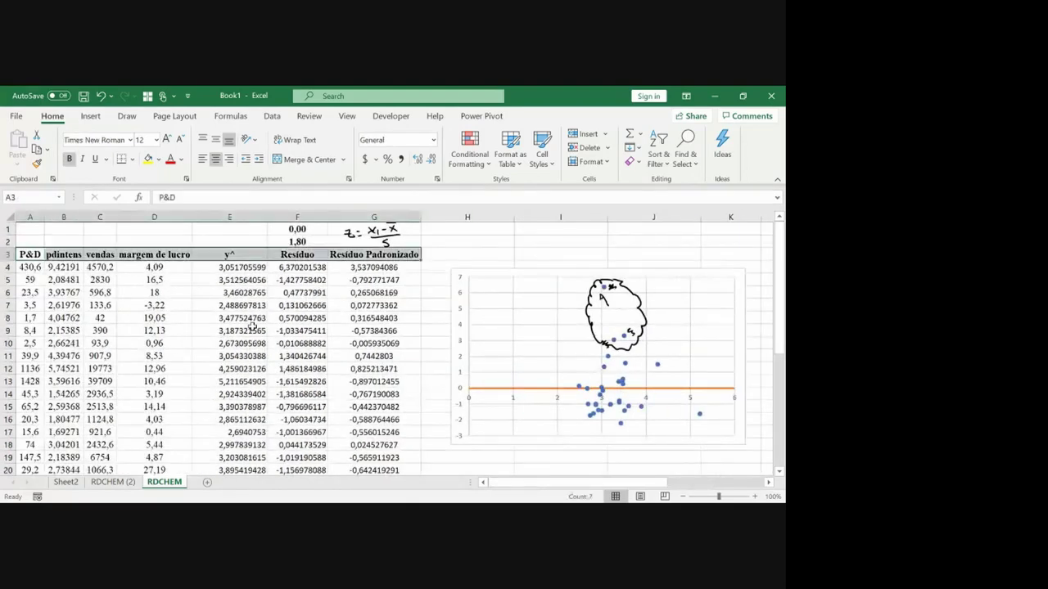
click(271, 115)
click(383, 145)
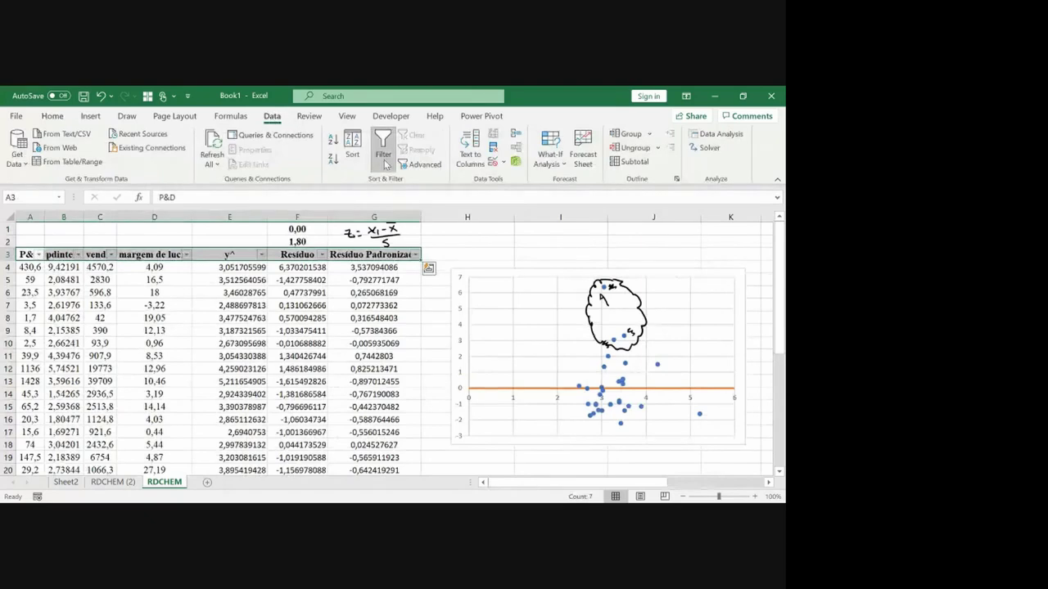
click(156, 295)
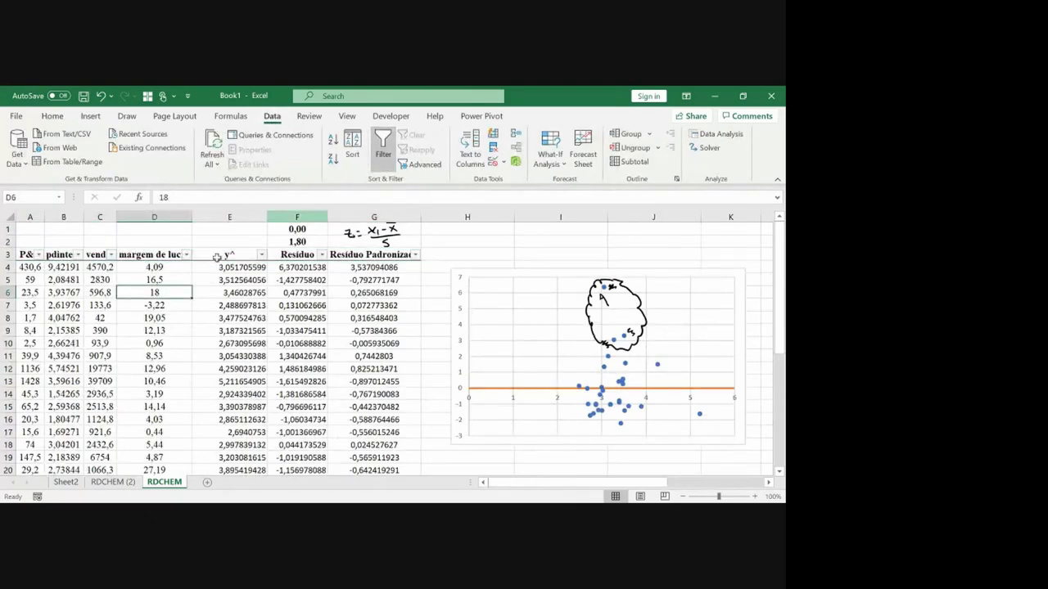
Step: Filter the vendas column to show only the company with sales of 39709
click(112, 256)
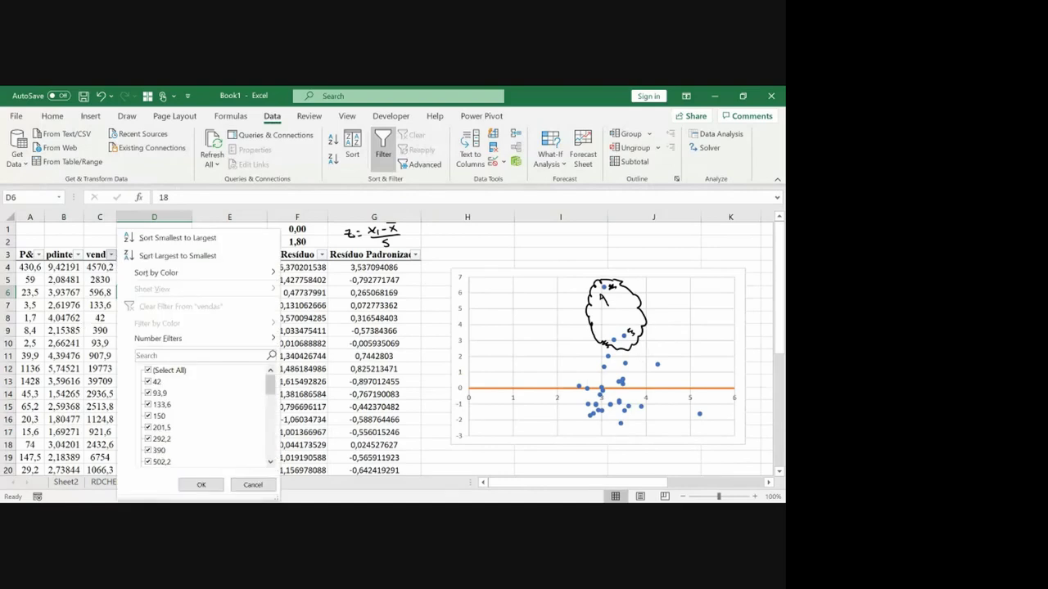
click(163, 370)
scroll(205, 414, down, 10)
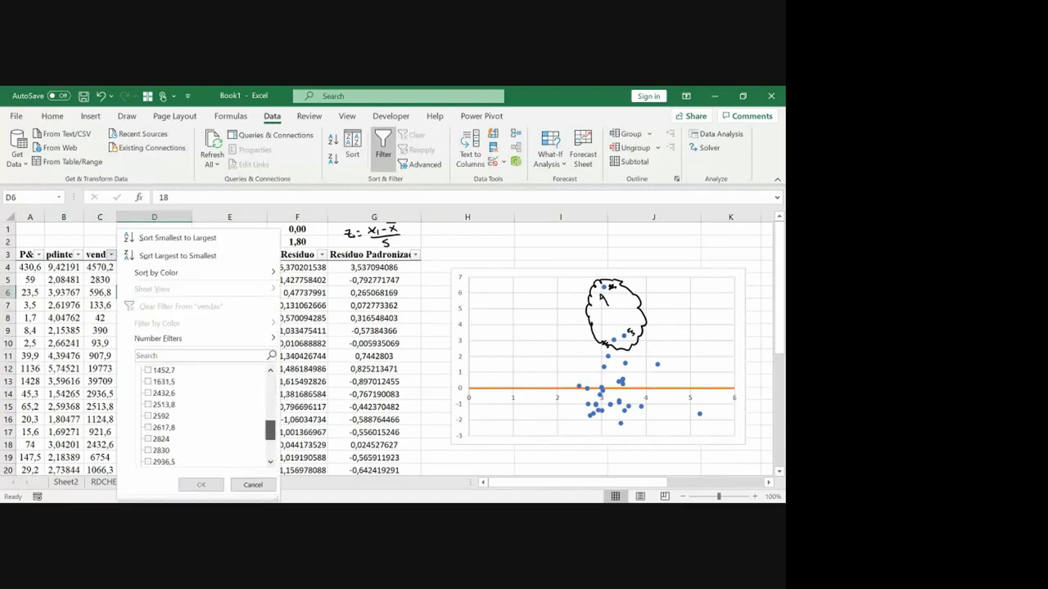
click(156, 450)
click(201, 484)
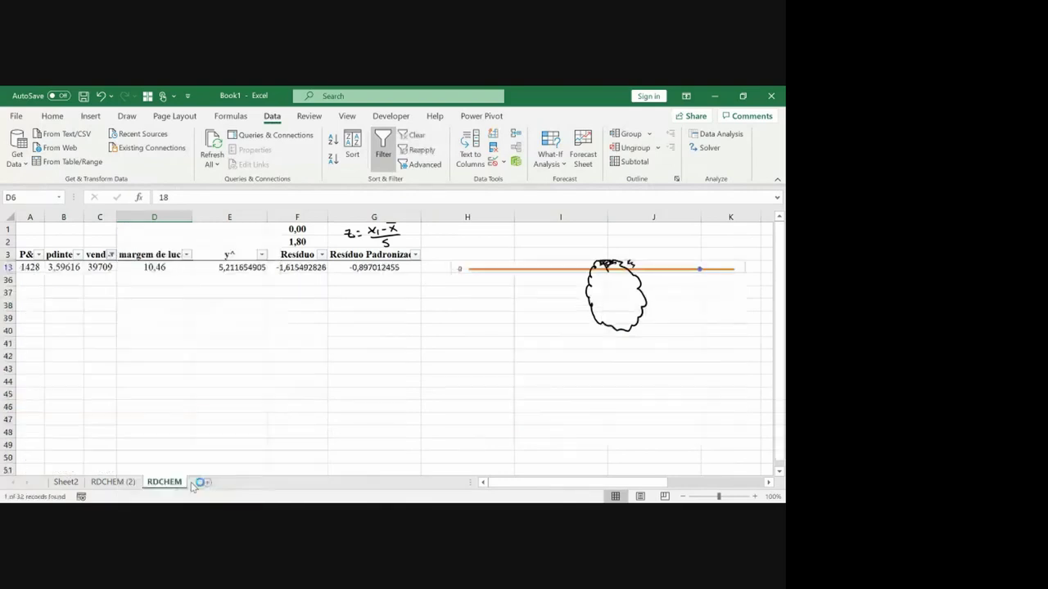
Step: Handwrite the residual -1,61 below the filtered row, circle the 1,80 standard deviation and underline the row's standardized residual
click(298, 292)
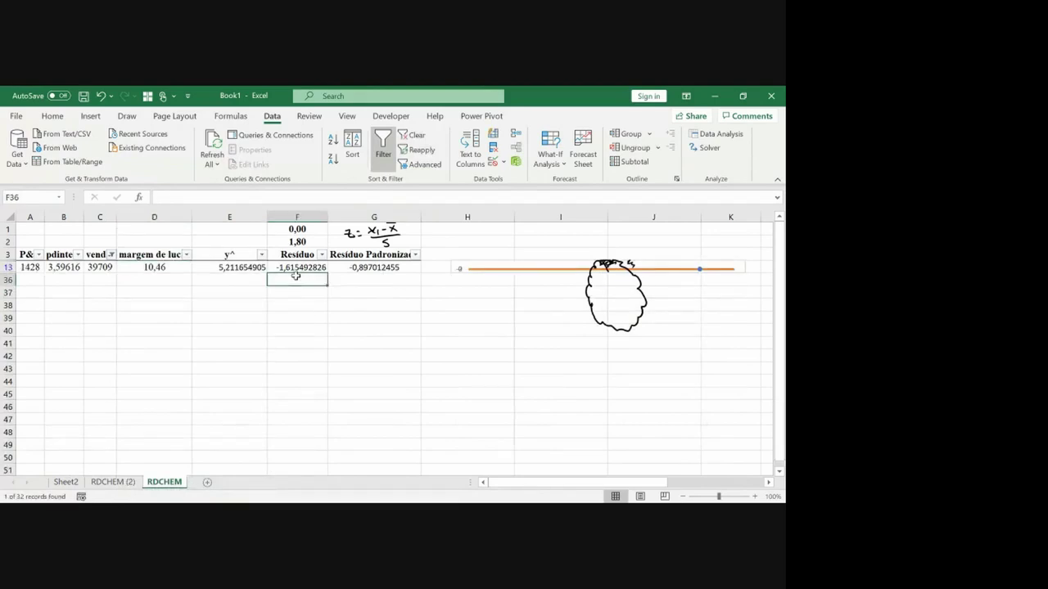
click(296, 275)
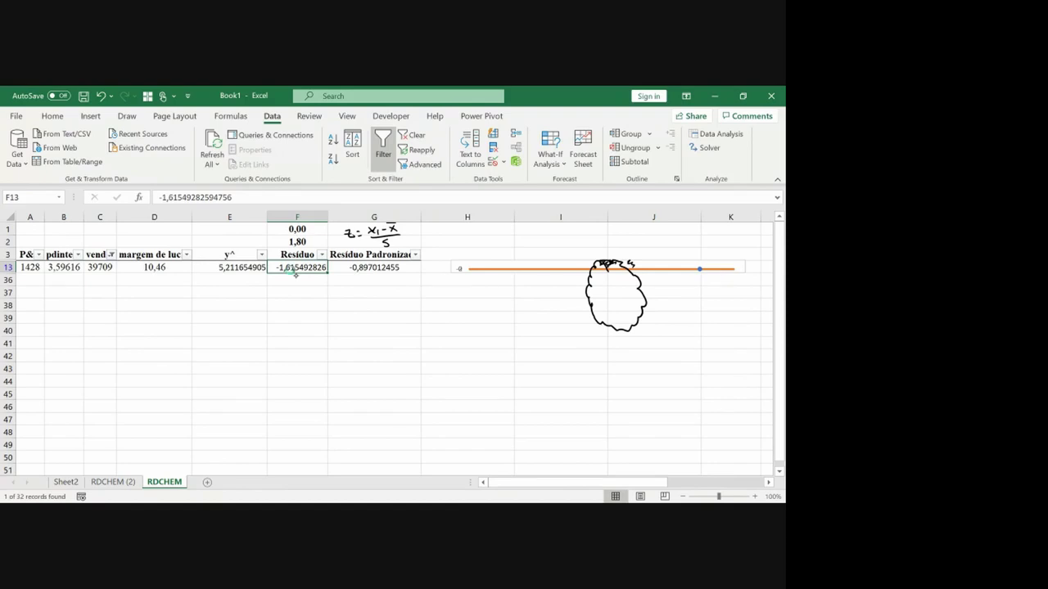
drag(493, 354, 518, 351)
drag(521, 338, 535, 353)
drag(309, 236, 305, 235)
drag(347, 277, 408, 273)
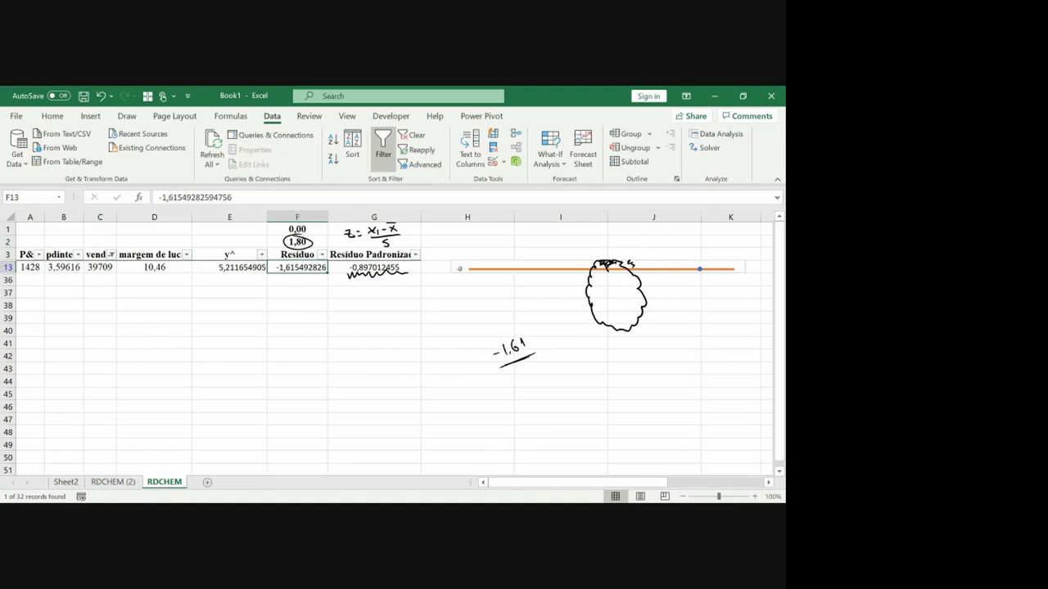
Step: Clear the vendas filter and filter the Resíduo column to show only the value 6,370201538
click(413, 136)
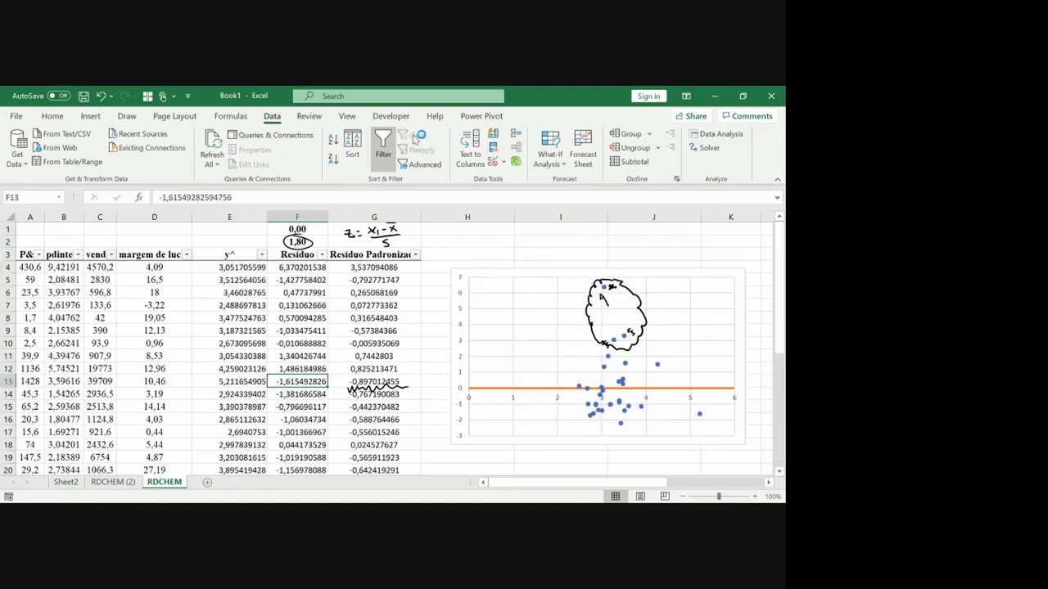
click(322, 255)
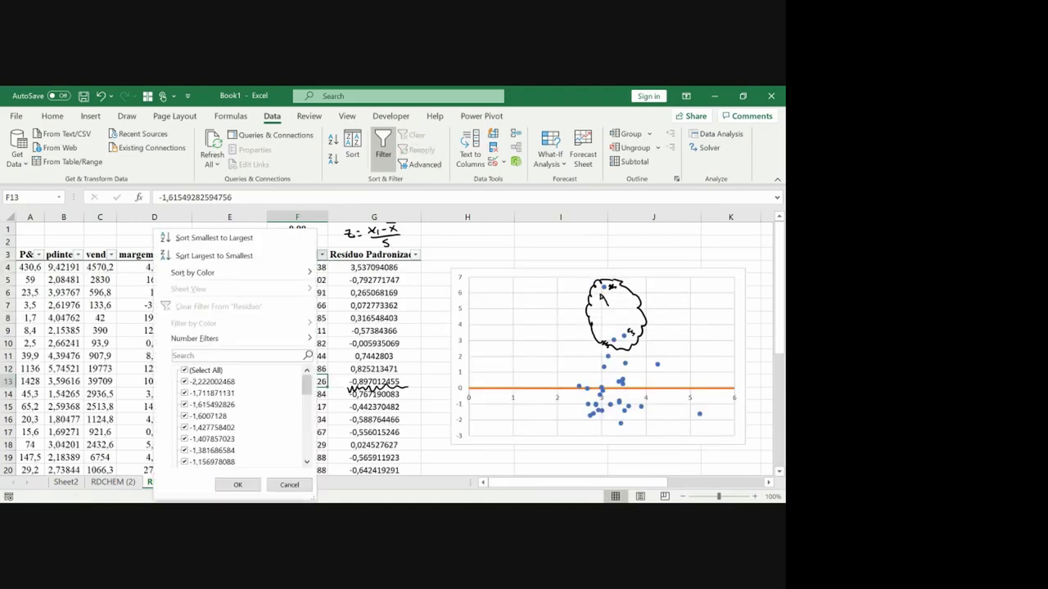
click(205, 370)
key(End)
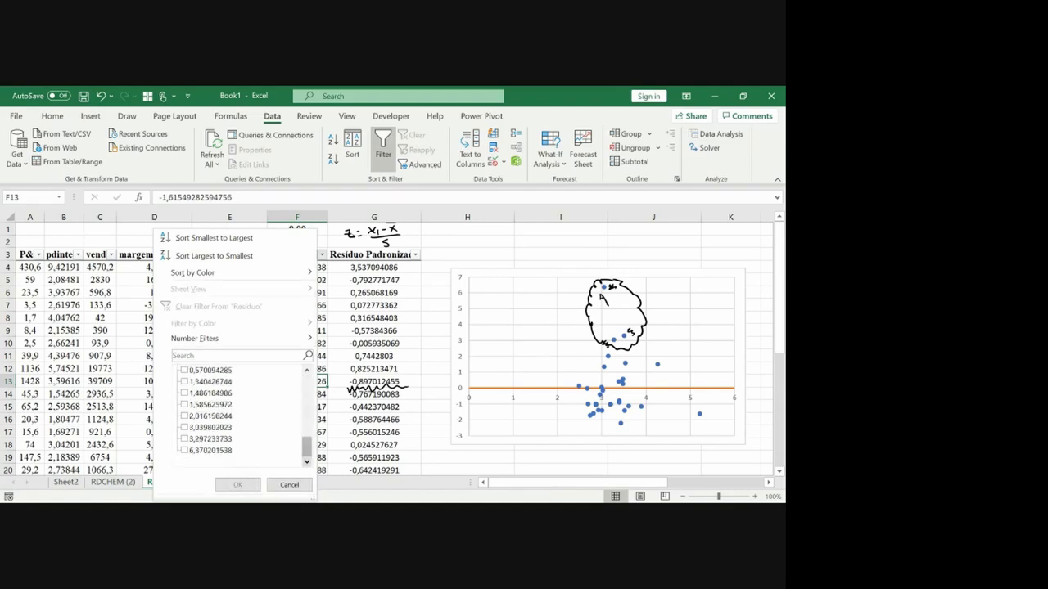
key(space)
click(237, 485)
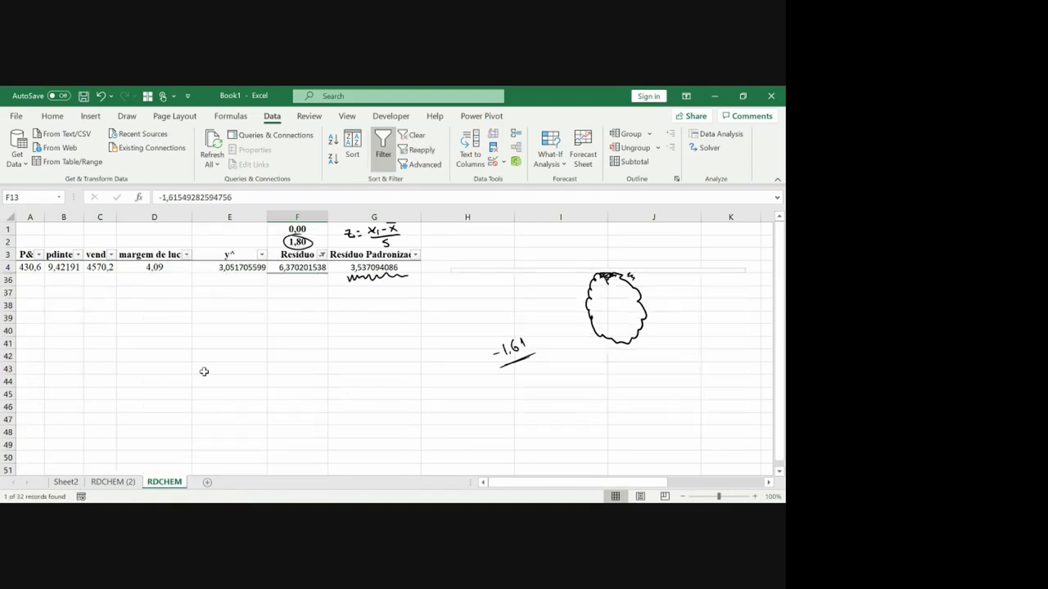
Step: Examine the filtered company's margin, vendas, y^ and residual values in row 4
click(145, 243)
key(Down)
key(Down)
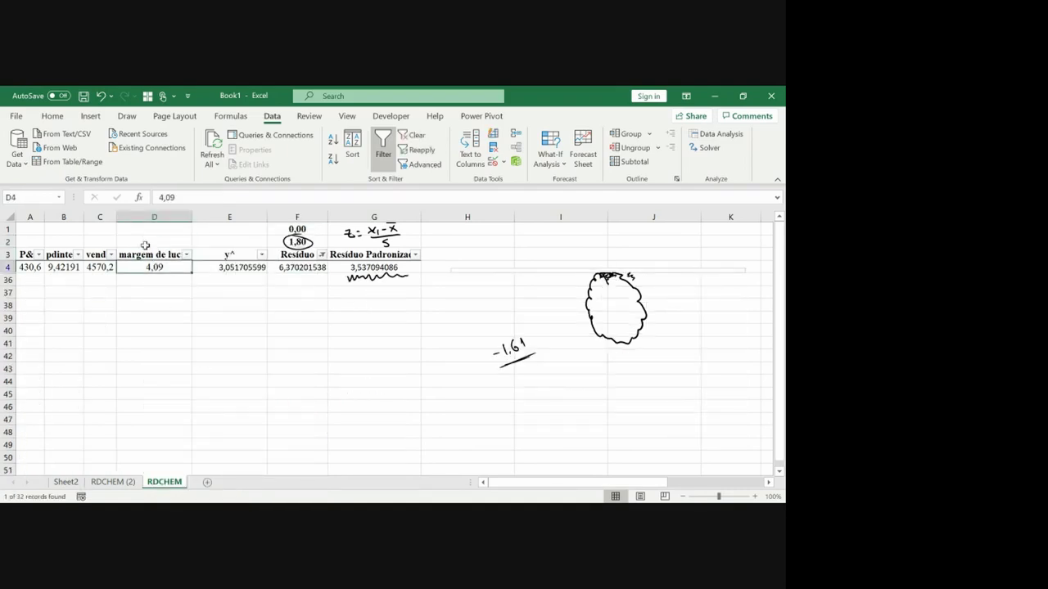
key(Left)
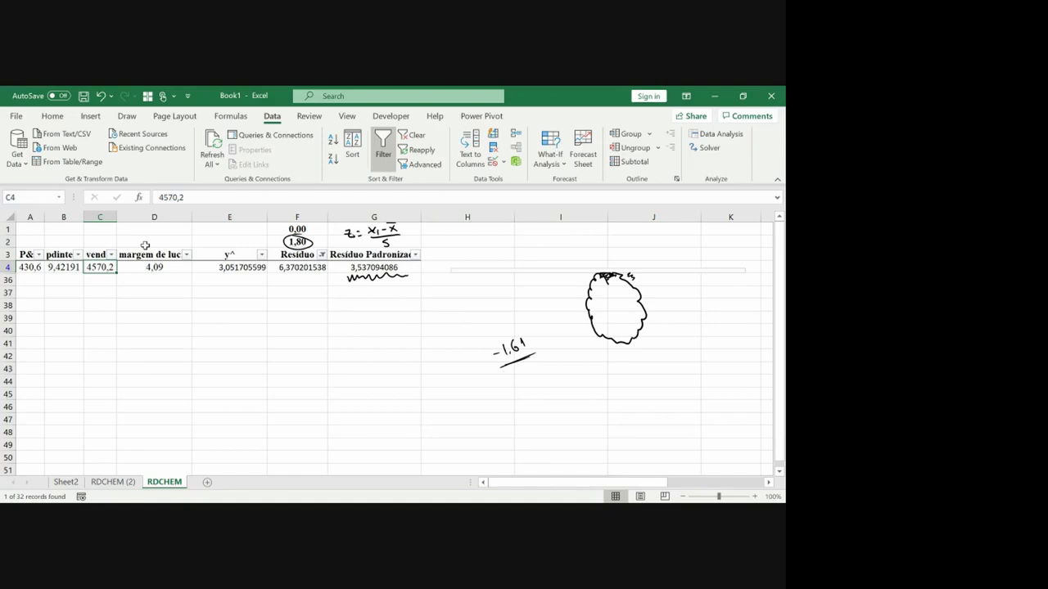
key(Right)
key(Right)
key(Right)
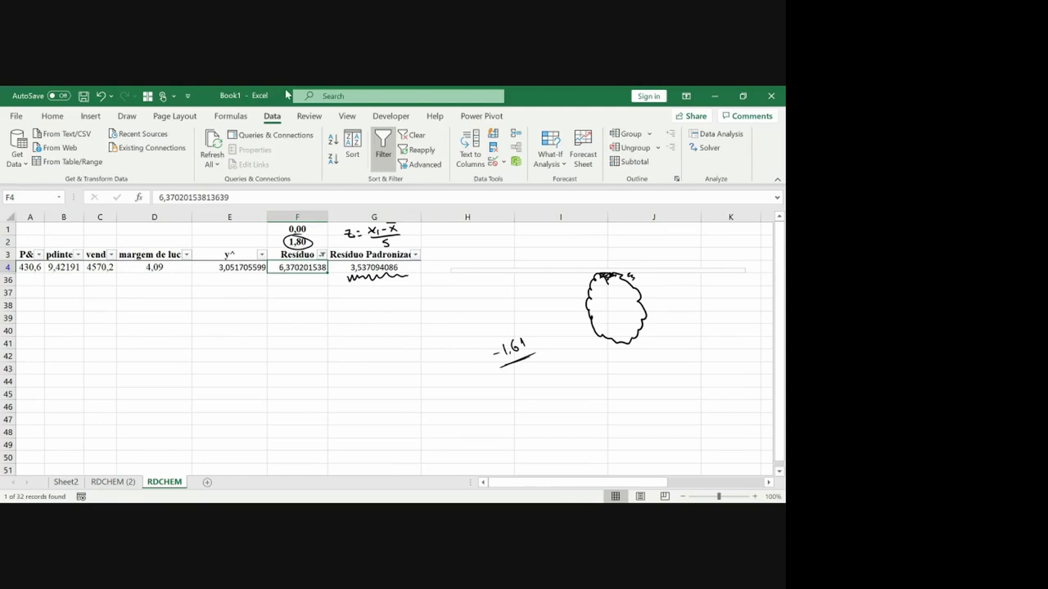
Step: Clear the Resíduo filter and inspect the standardized residual formula in G4
click(416, 136)
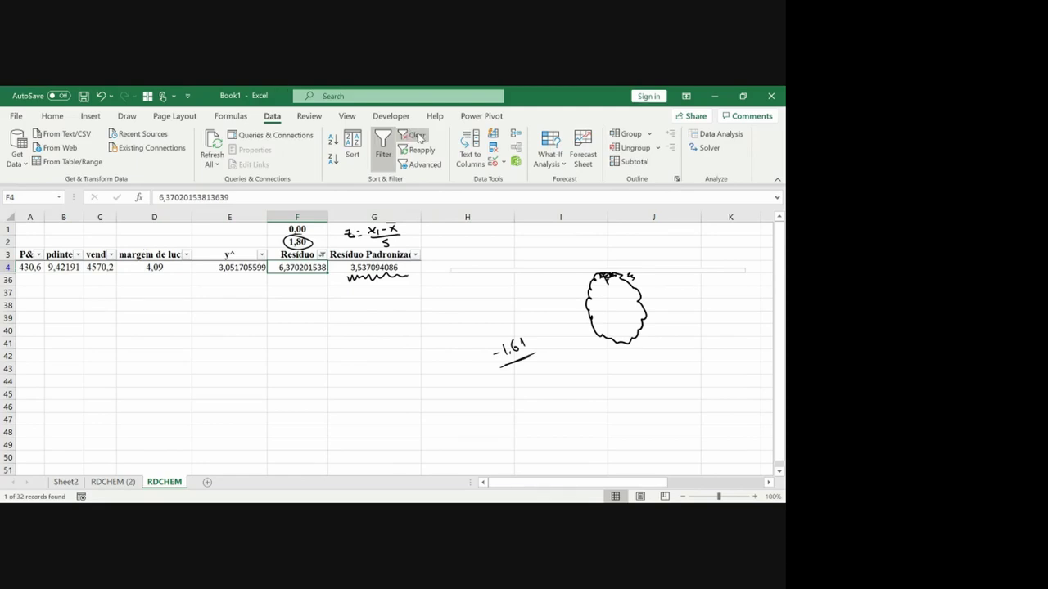
click(380, 254)
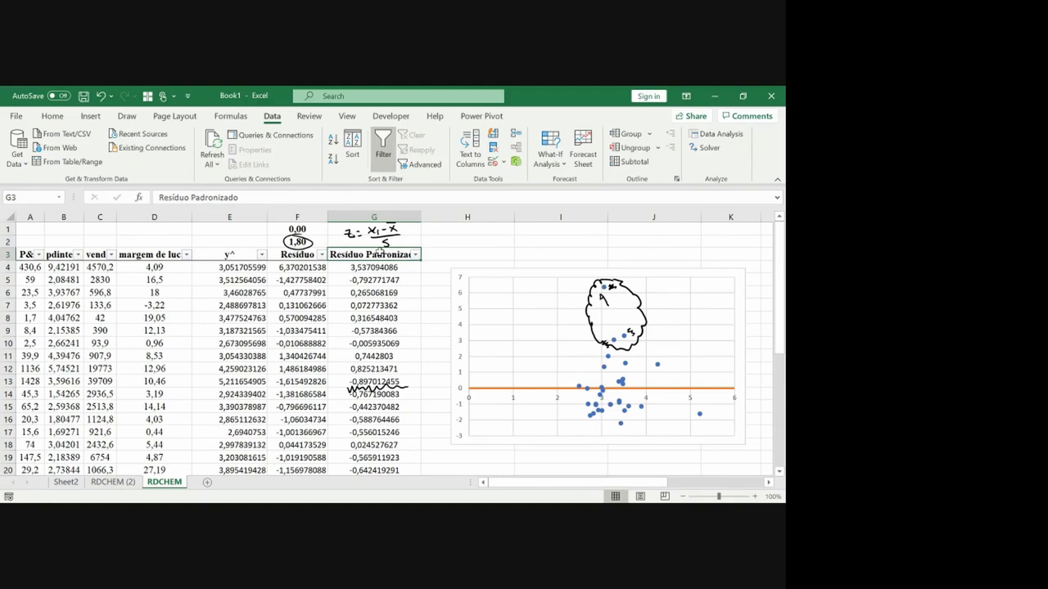
key(Down)
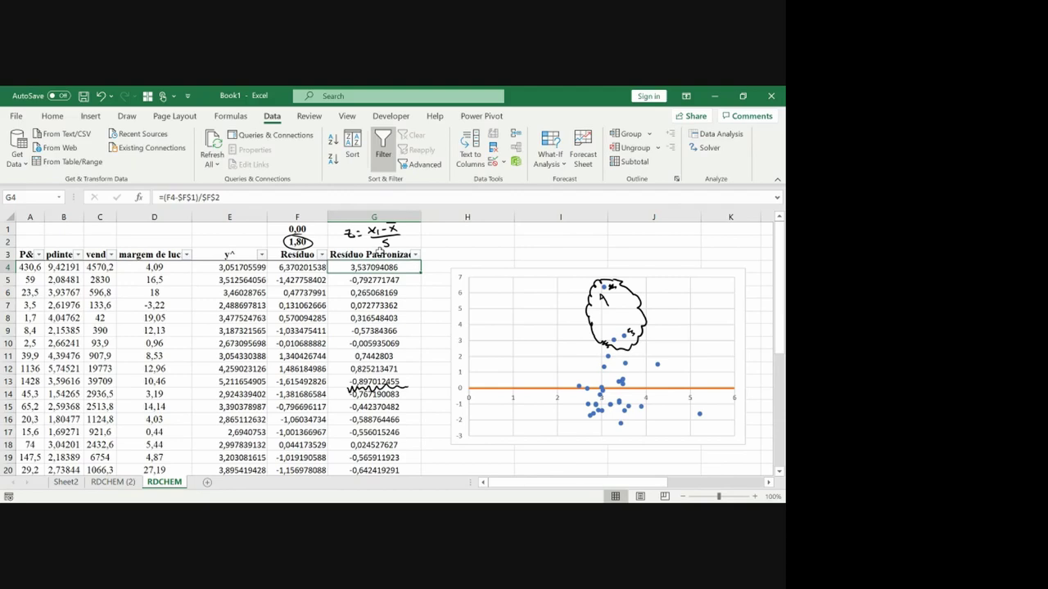
Step: Switch to the outlier example slide, circle the main cluster of points in red and mark the point near 20.000 vendas
key(alt+Tab)
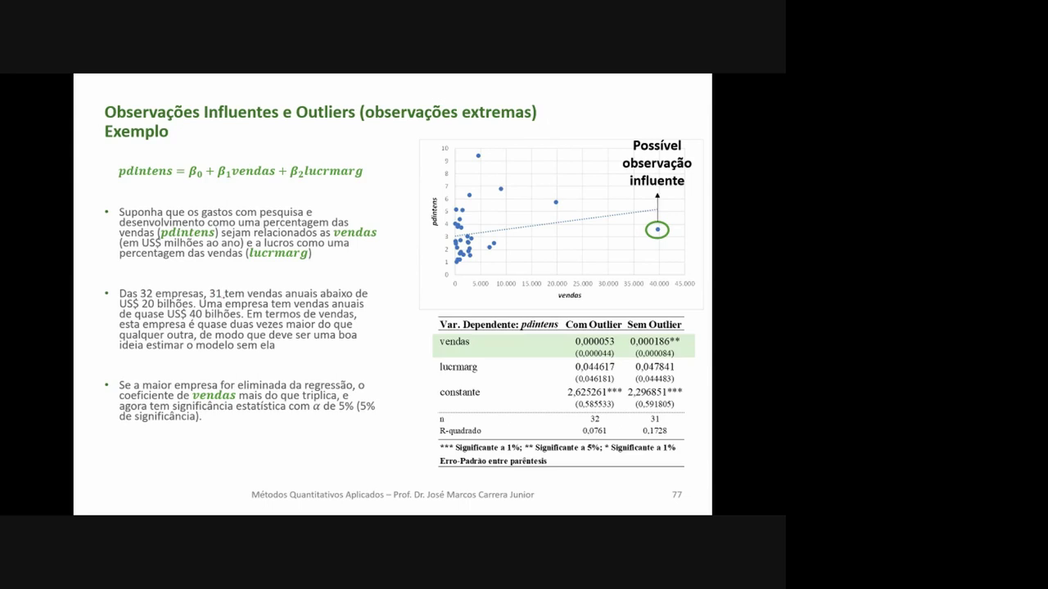
mouse_move(528, 142)
mouse_down()
mouse_move(498, 134)
mouse_move(550, 282)
mouse_move(458, 130)
mouse_up()
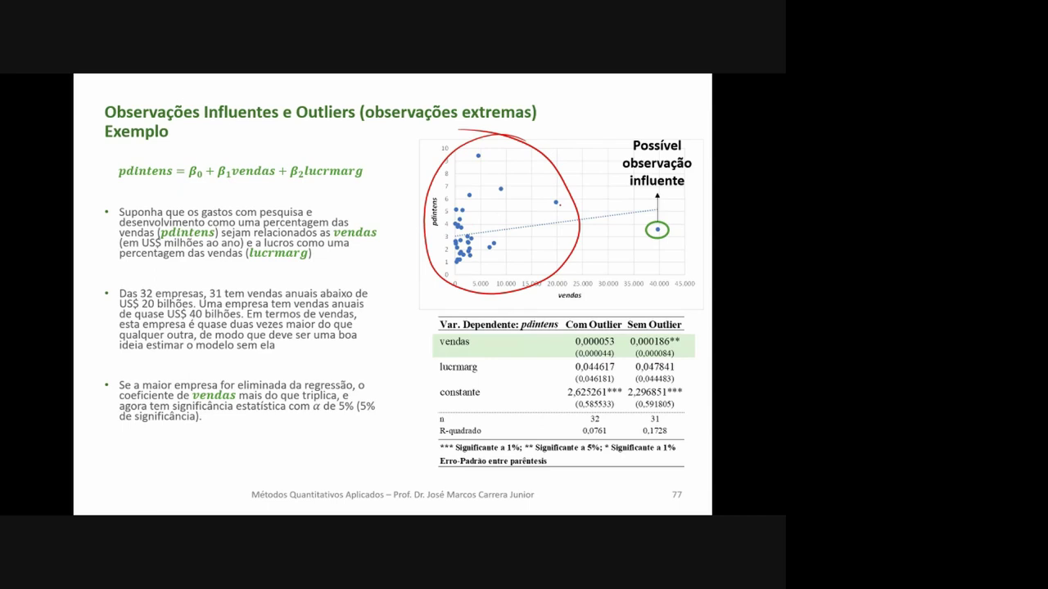
drag(562, 205, 555, 211)
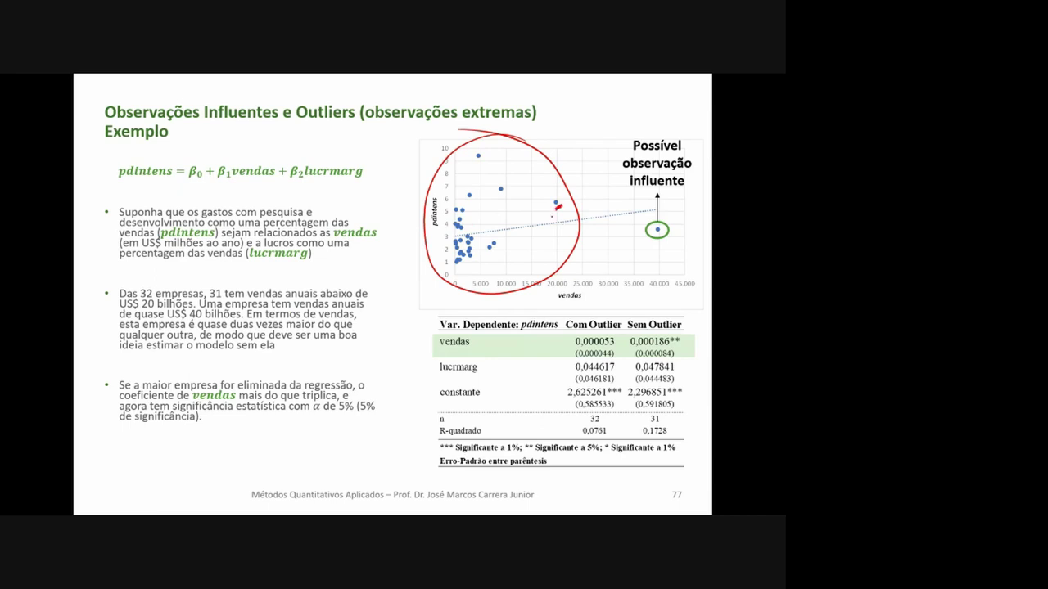
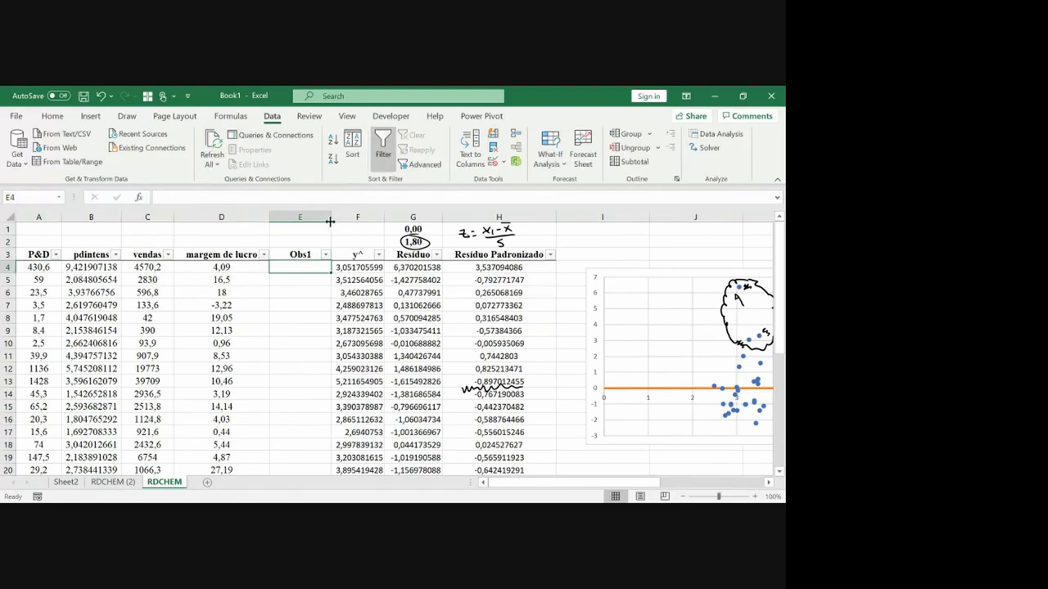
Step: Autofit the Obs1 column, then enter 1 in E4 and 0 in E5 as its dummy values
double_click(332, 217)
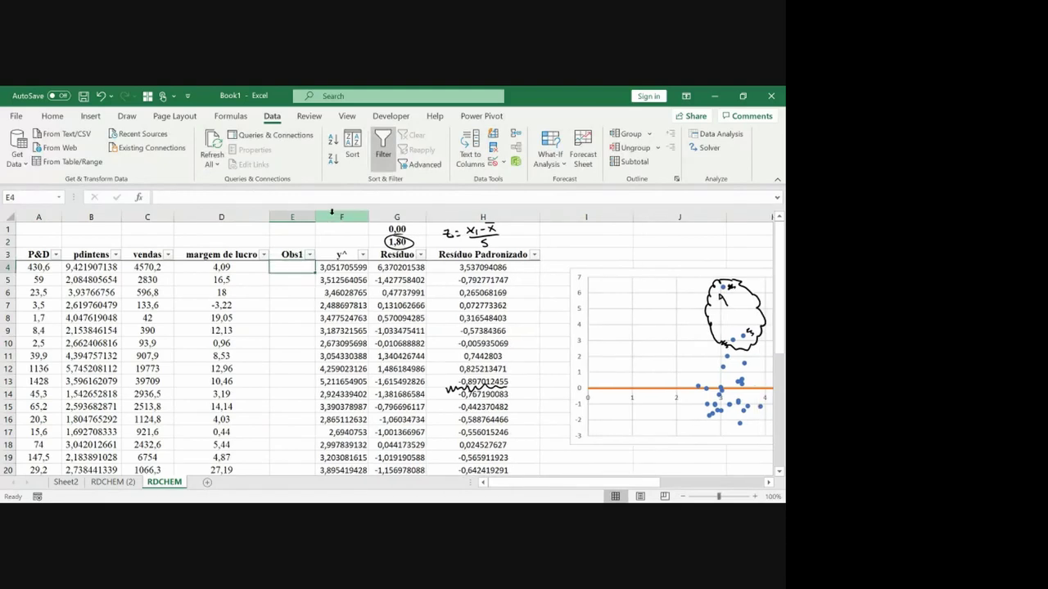
text(1)
key(Return)
text(0)
key(ctrl+Return)
Step: Copy the 0 in E5 down the Obs1 column through row 35
key(ctrl+c)
key(ctrl+shift+Down)
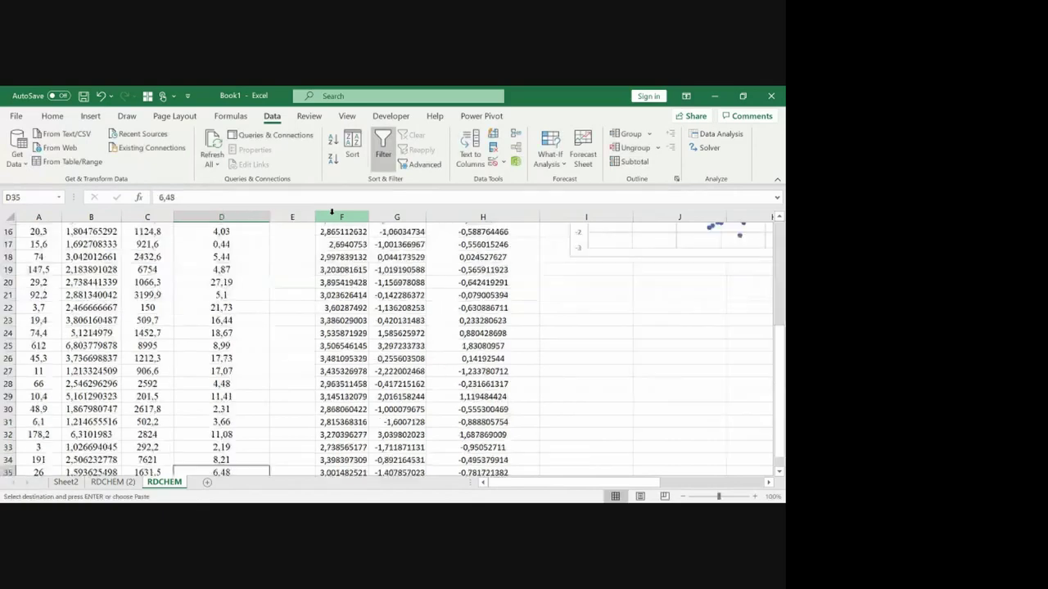
scroll(331, 213, up, 5)
key(ctrl+v)
key(ctrl)
key(Escape)
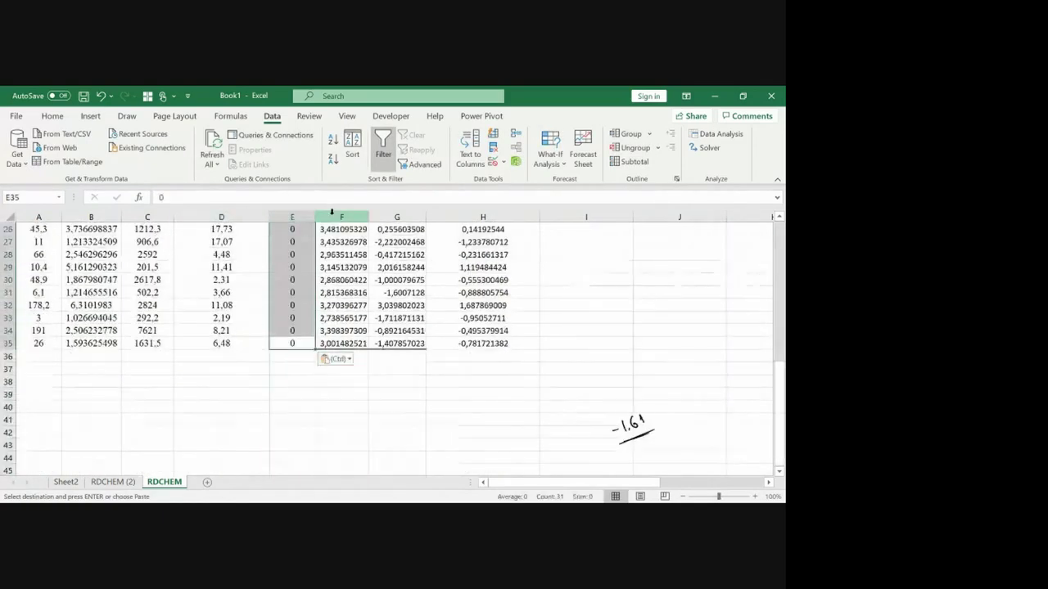
key(ctrl+Up)
key(ctrl+Up)
key(ctrl+Up)
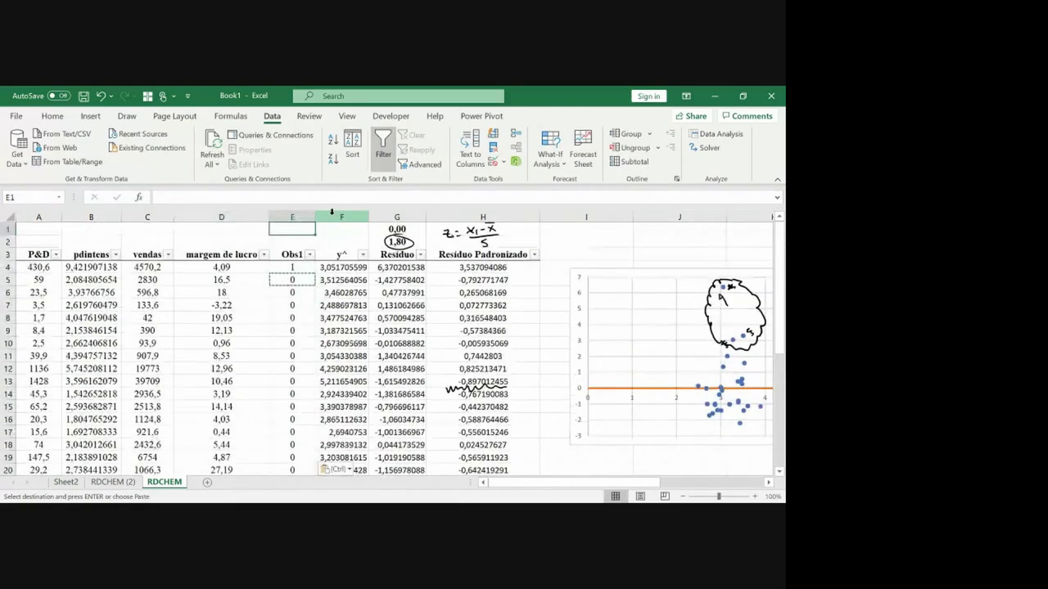
Step: Insert a new column before y^ and give it the header Obs2 in F3
click(332, 213)
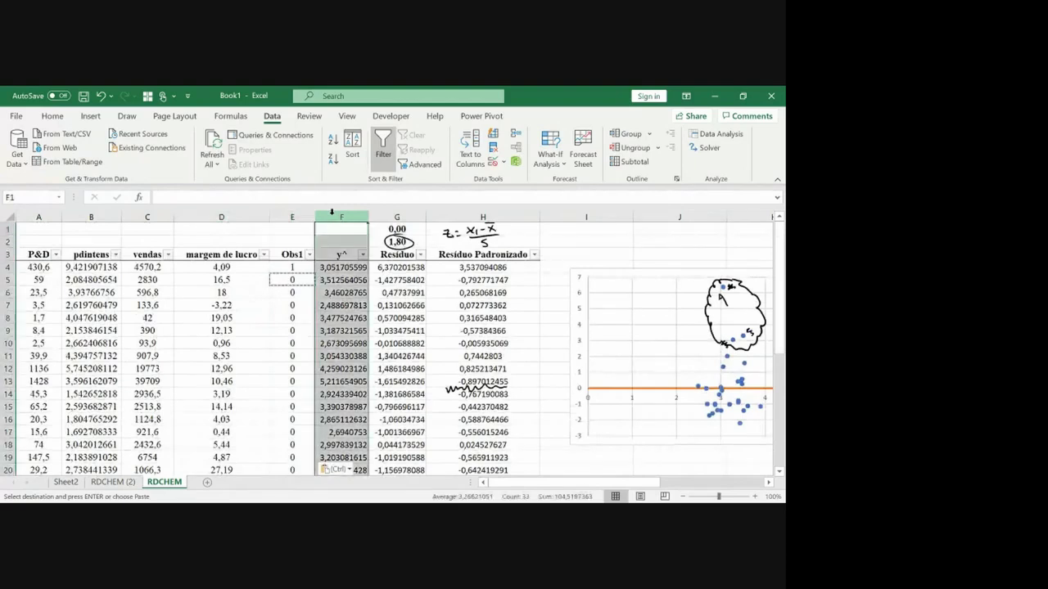
key(ctrl+shift+plus)
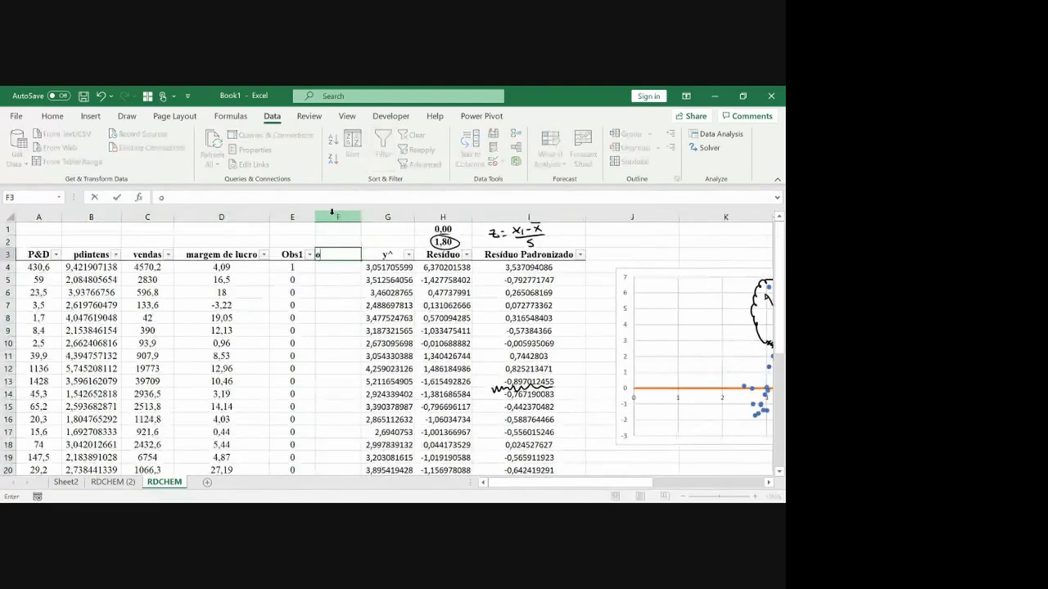
text(Obs)
key(BackSpace)
key(BackSpace)
key(BackSpace)
text(Obs2)
key(Return)
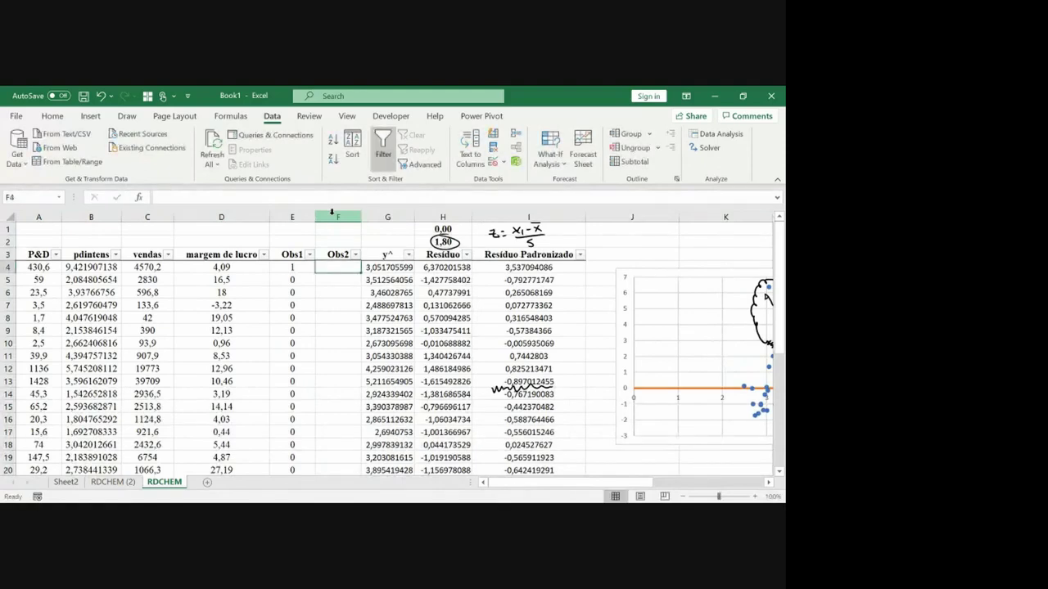
Step: Enter 1 in F5 and 0 in F4 for the Obs2 dummy
key(Down)
text(1)
key(Return)
key(Up)
key(Up)
text(0)
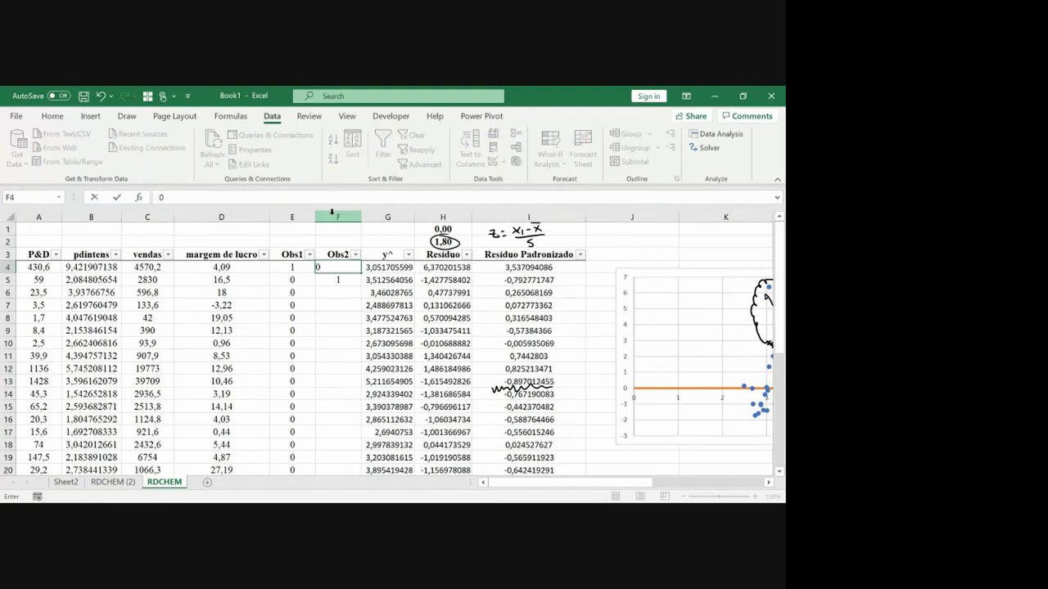
key(Return)
key(Down)
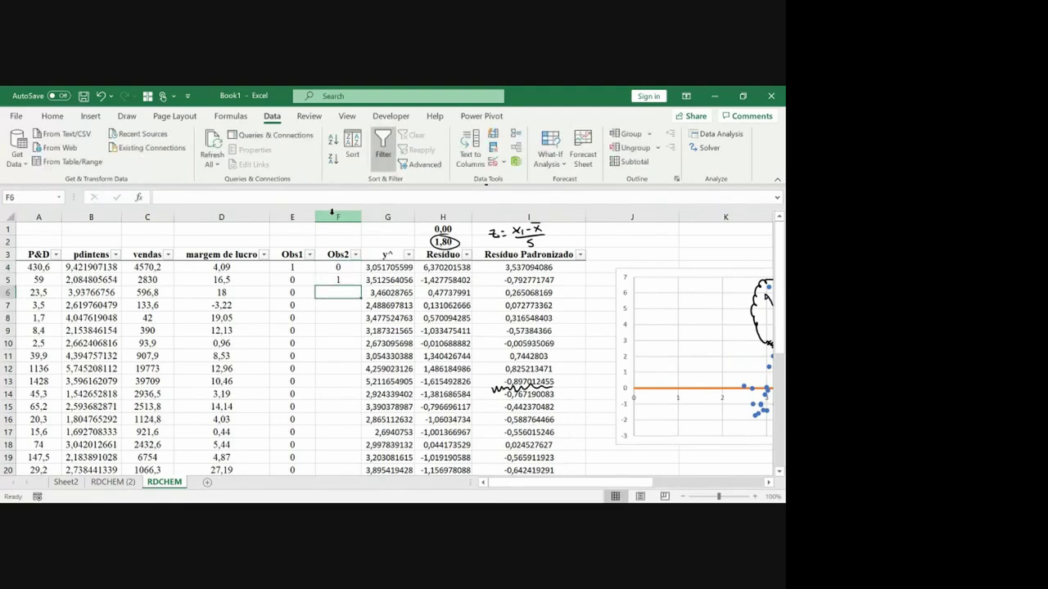
Step: Enter 0 in F6 and copy it down the Obs2 column through row 35
text(0)
key(ctrl+Return)
key(ctrl+c)
key(Home)
key(Right)
key(Right)
key(Right)
key(Right)
key(Right)
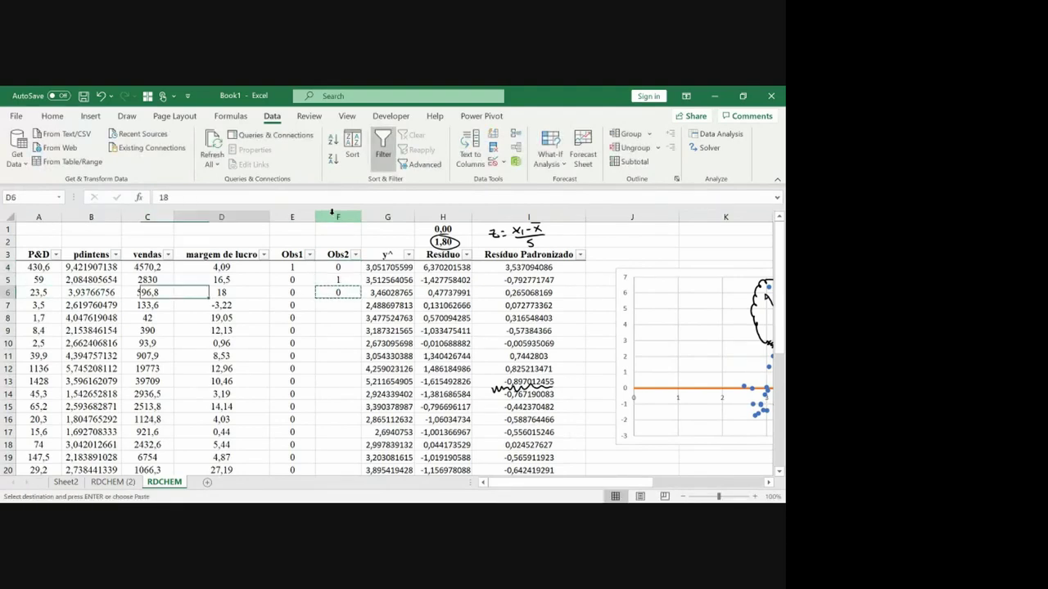
key(ctrl+shift+Down)
key(Return)
key(ctrl+Up)
key(ctrl+Up)
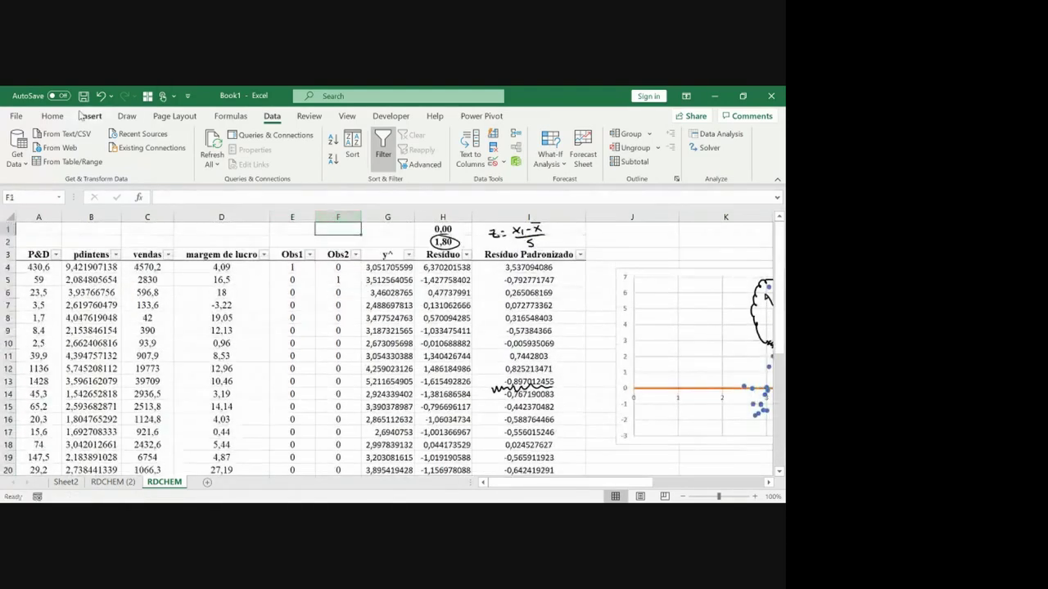
Step: Start a Regression analysis and set its input Y range to the pdintens data $B$3:$B$35
click(704, 136)
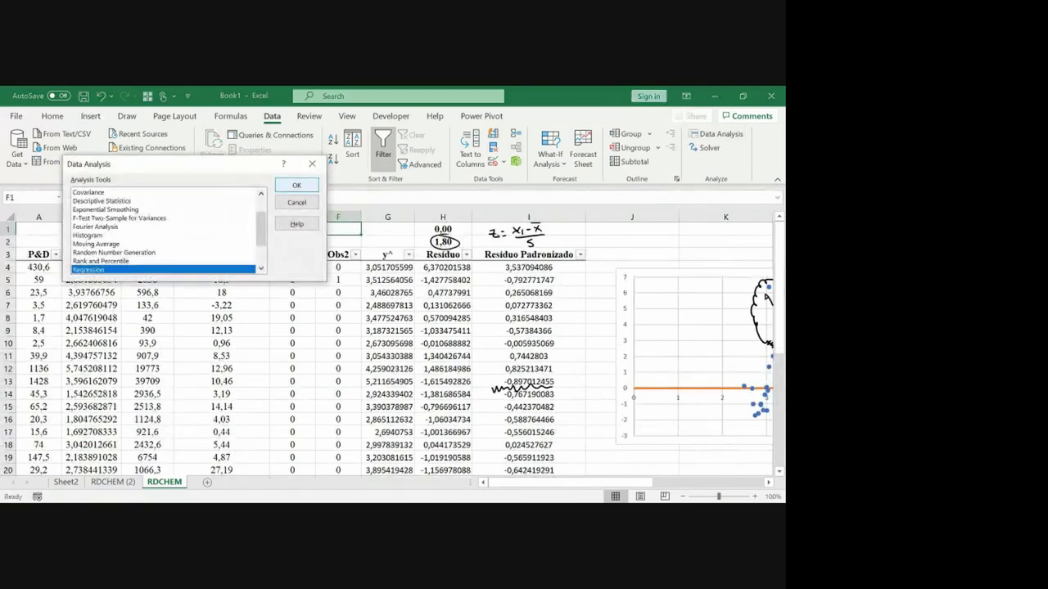
click(297, 185)
click(249, 134)
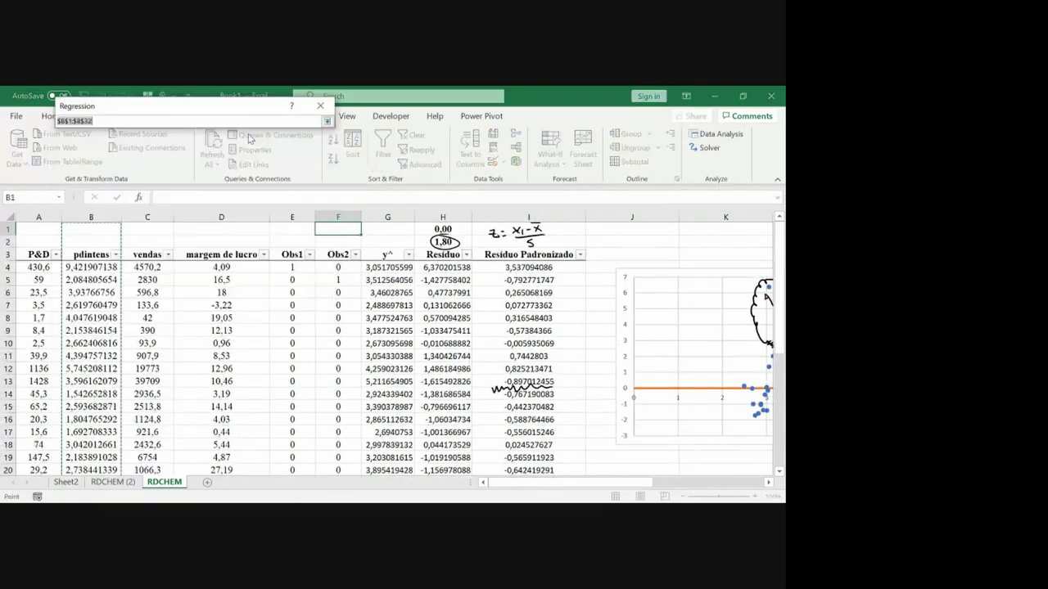
click(72, 257)
key(ctrl+shift+Down)
key(Return)
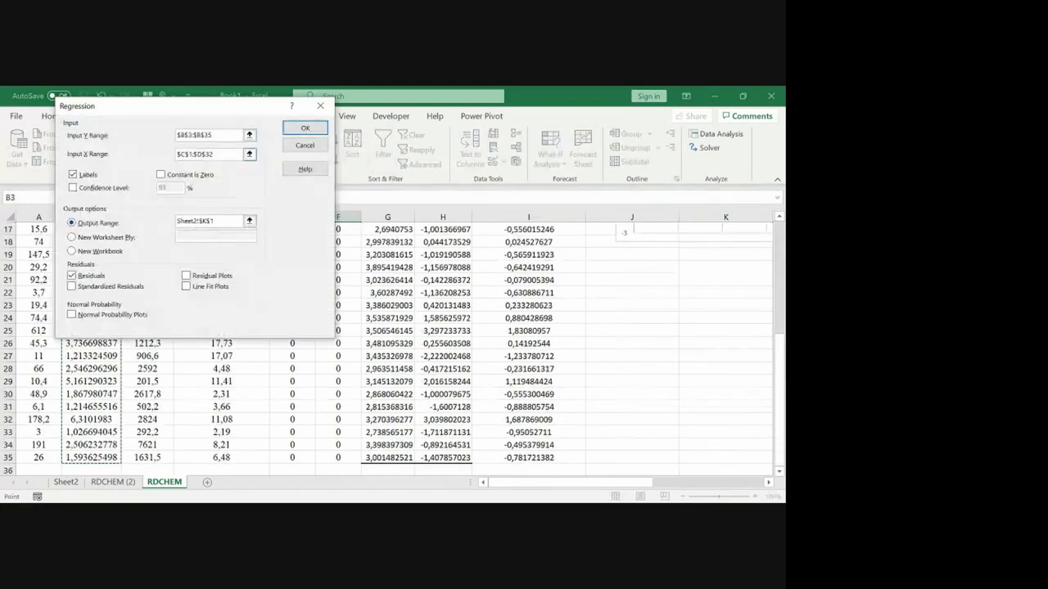
Step: Set the regression's X range to $C$3:$E$35, covering vendas, margem de lucro and Obs1, and run it with output to a new worksheet
key(Tab)
scroll(393, 344, up, 5)
click(154, 254)
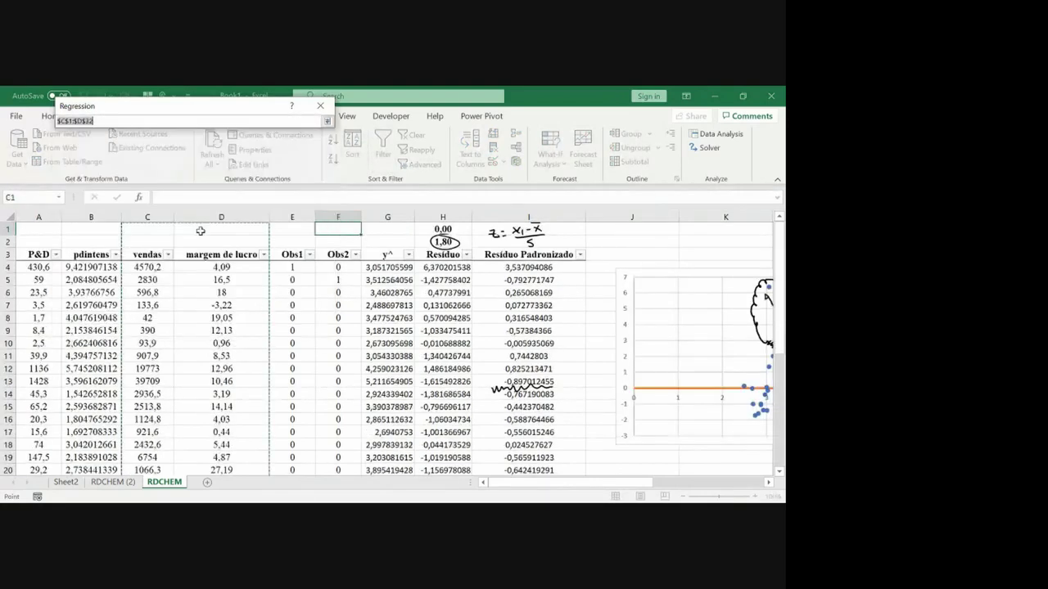
key(shift+Right)
key(shift+Right)
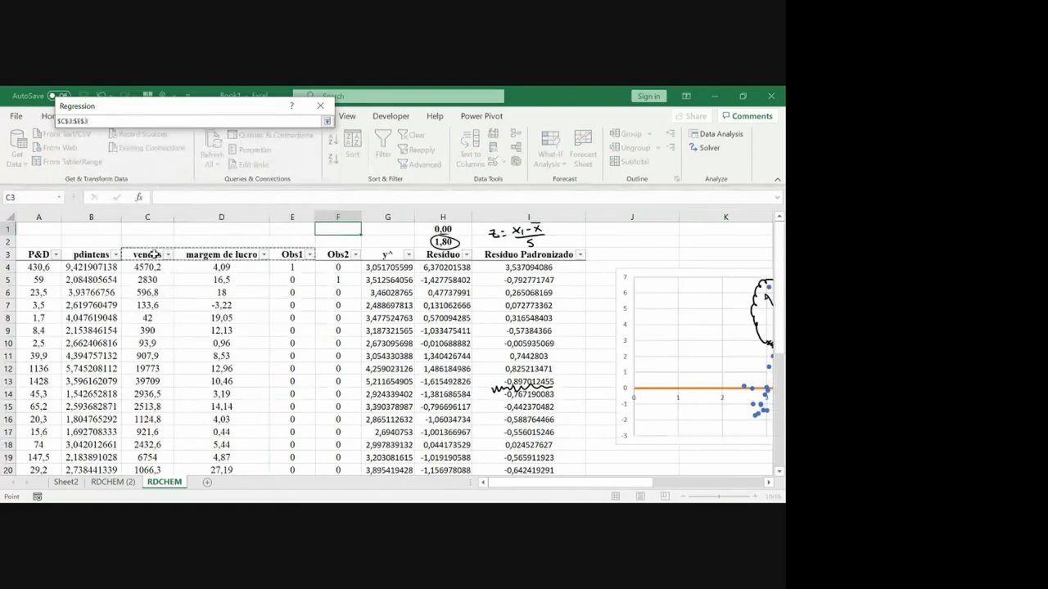
key(ctrl+shift+Down)
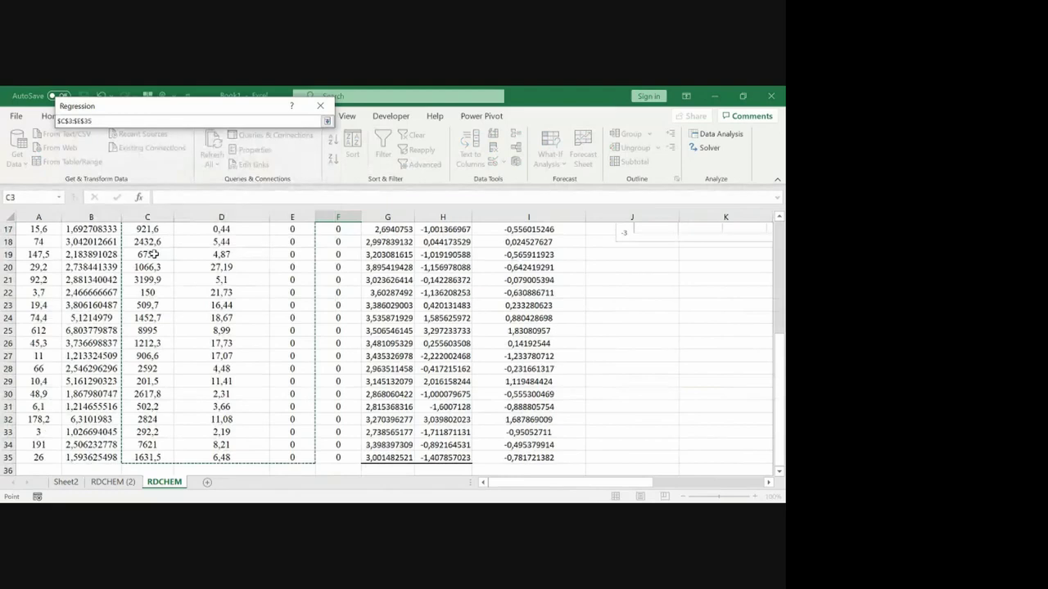
key(Return)
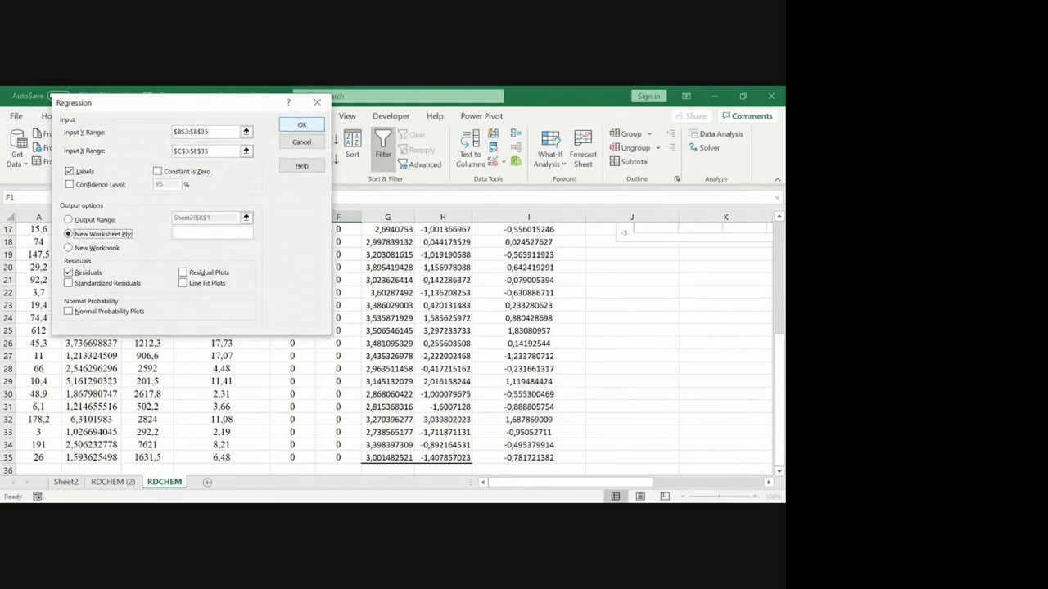
click(301, 124)
Step: Autofit all columns of the regression output sheet and insert a blank column before column A
click(10, 217)
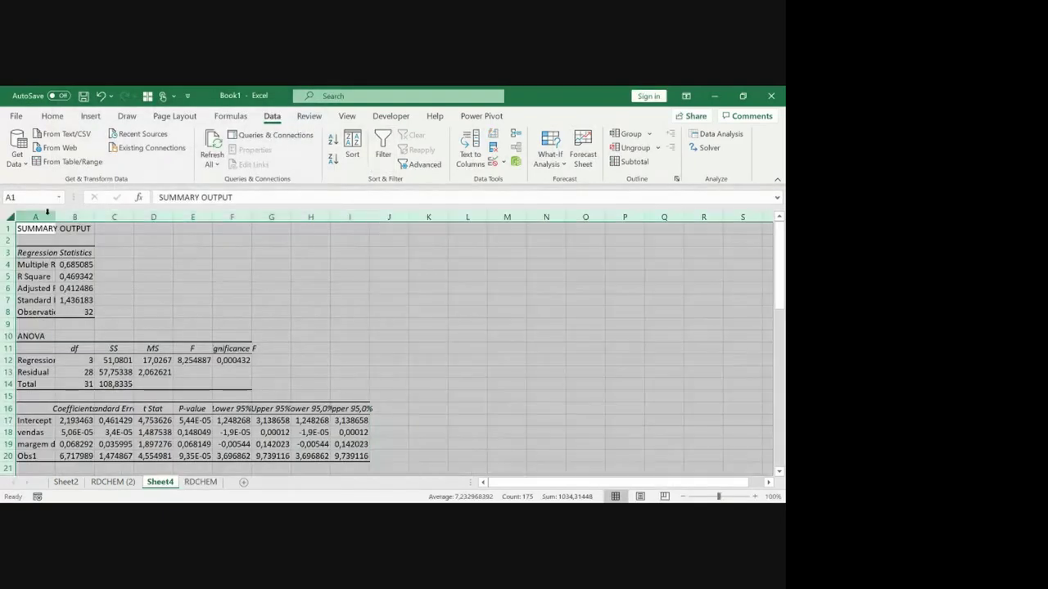
double_click(55, 217)
click(44, 217)
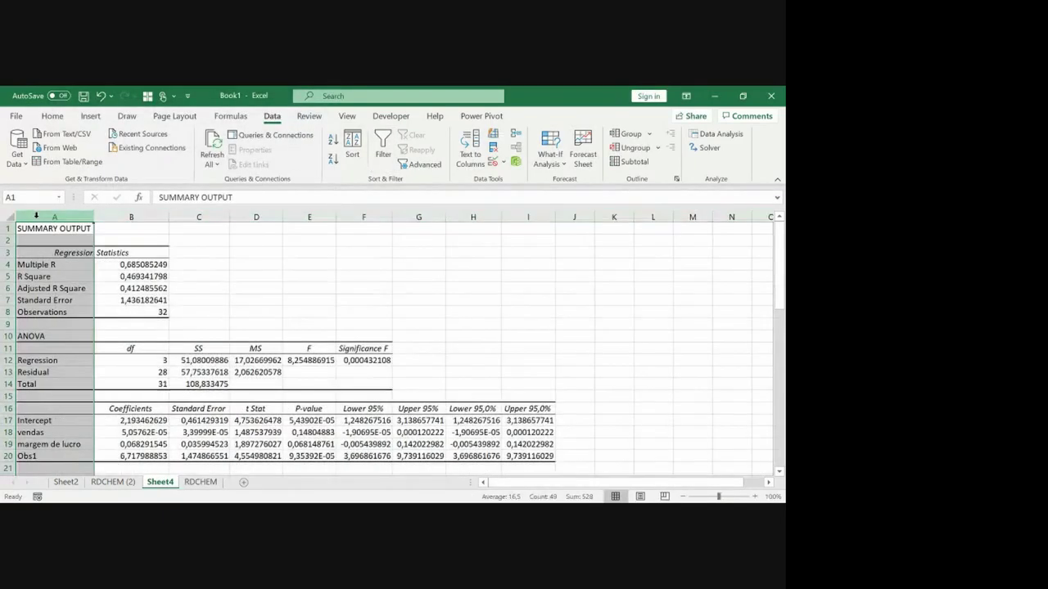
key(ctrl+plus)
Step: Fill the Obs1 label and its coefficient in B20:C20 with yellow
key(Down)
key(Down)
key(Down)
key(Down)
key(Down)
key(Down)
key(Down)
key(Down)
key(Down)
key(Down)
key(Down)
key(Down)
key(Down)
key(Down)
key(Down)
key(Down)
key(Down)
key(Right)
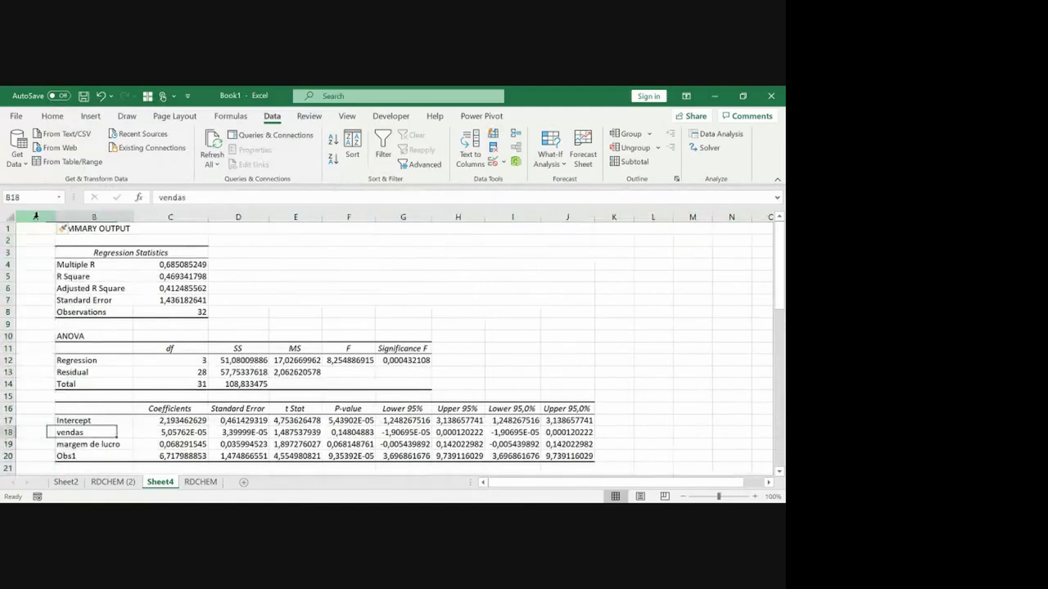
key(Down)
key(Down)
key(Right)
key(Left)
key(shift+Right)
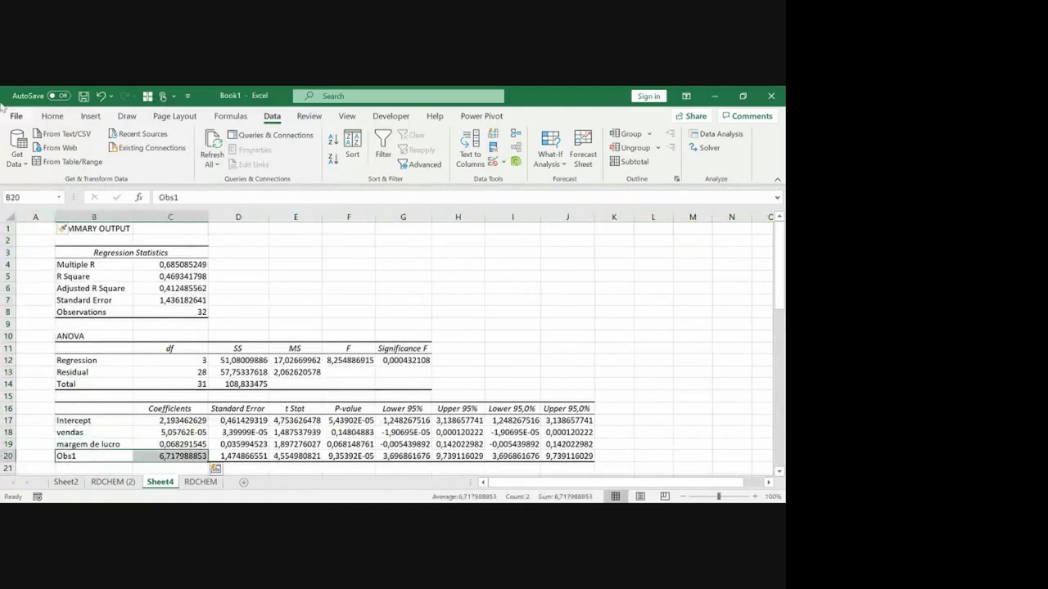
click(51, 116)
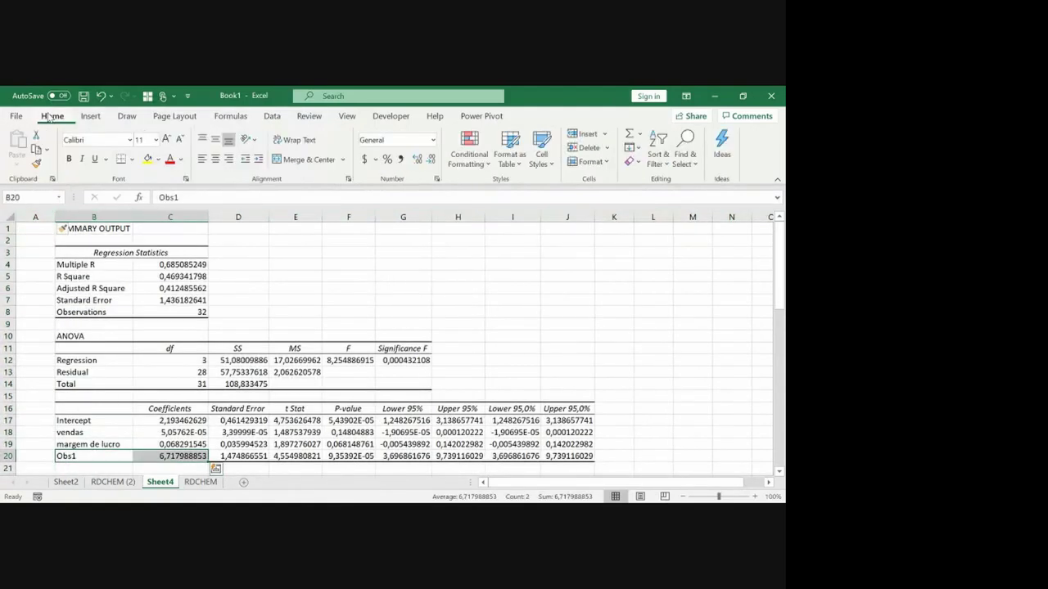
click(148, 160)
key(Right)
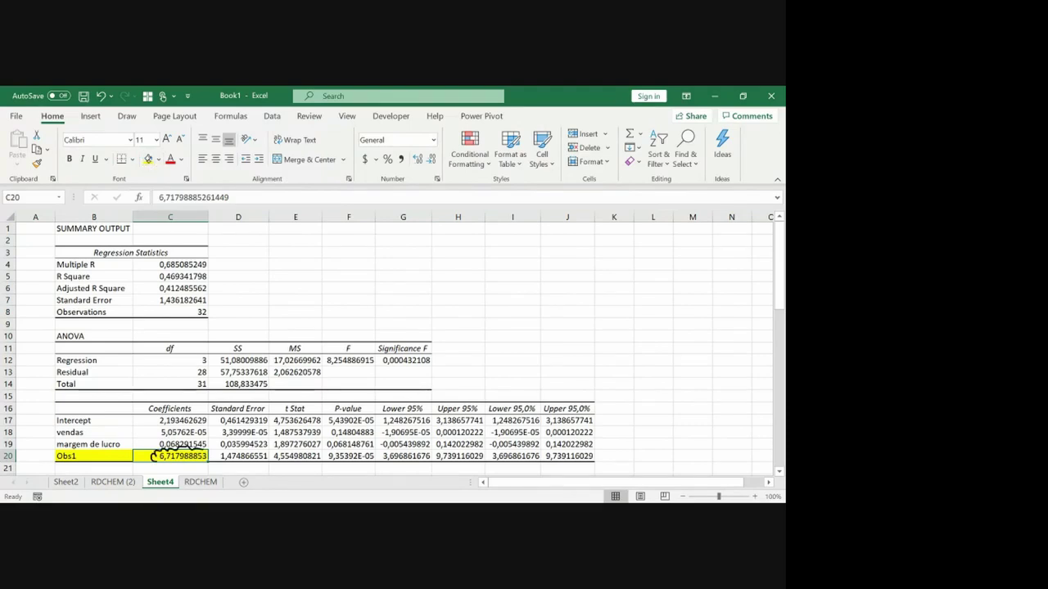
Step: Circle the Obs1 coefficient in C20 with the pen
mouse_move(154, 457)
mouse_down()
mouse_move(201, 466)
mouse_move(160, 449)
mouse_up()
key(Down)
key(Down)
key(Down)
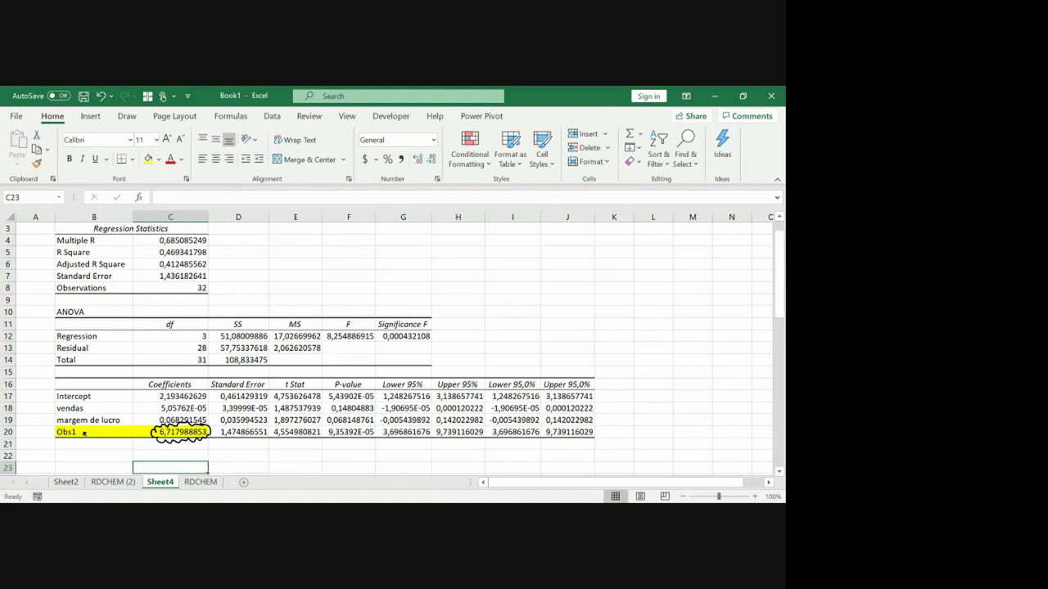
Step: Fill the Obs1 t Stat value in E20 with yellow
click(171, 432)
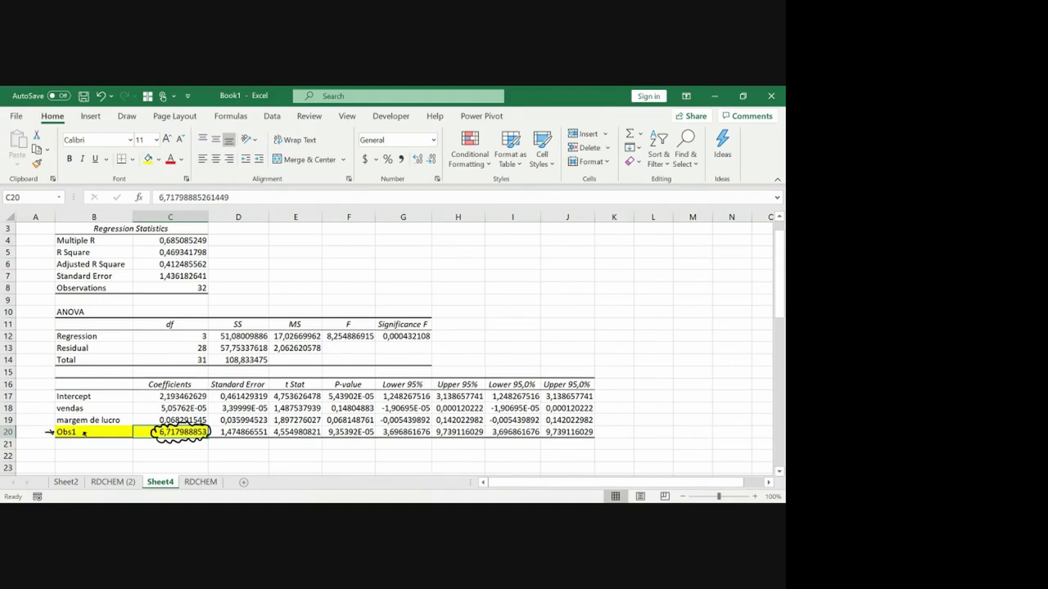
key(Right)
key(Right)
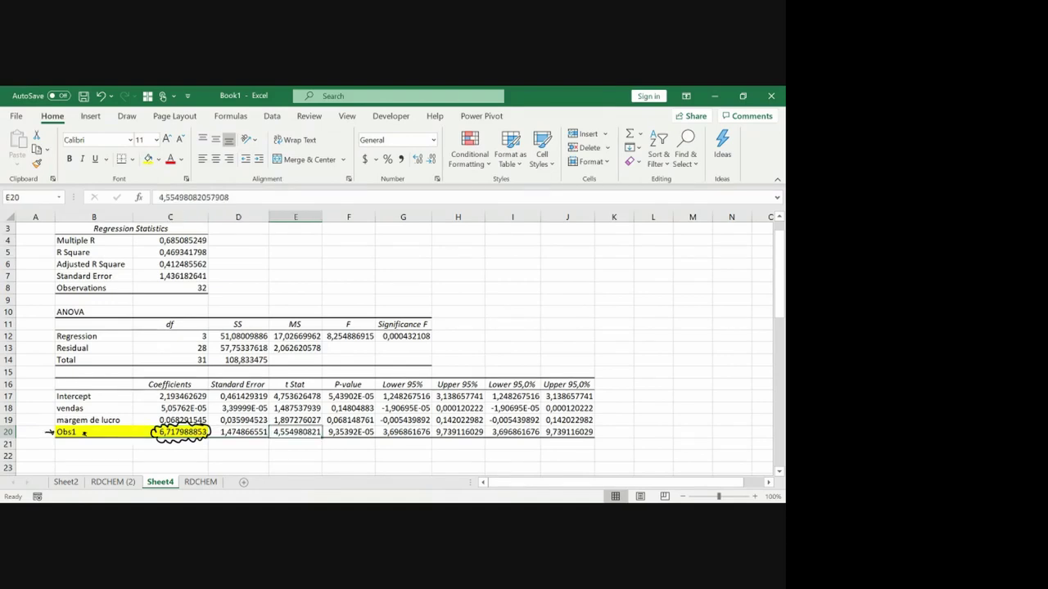
click(148, 159)
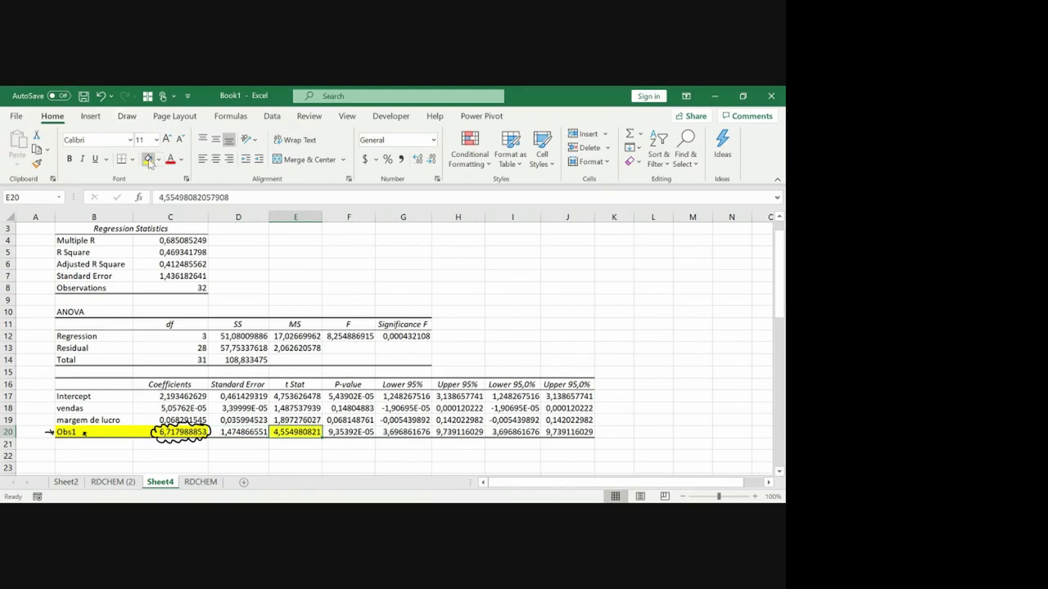
Step: Annotate the Obs1 t Stat by hand as "Resíduo Estudentizado" with an arrow and circle the t Stat header
mouse_move(293, 439)
mouse_down()
mouse_move(314, 457)
mouse_move(362, 455)
mouse_up()
drag(373, 445, 370, 452)
drag(305, 378, 281, 381)
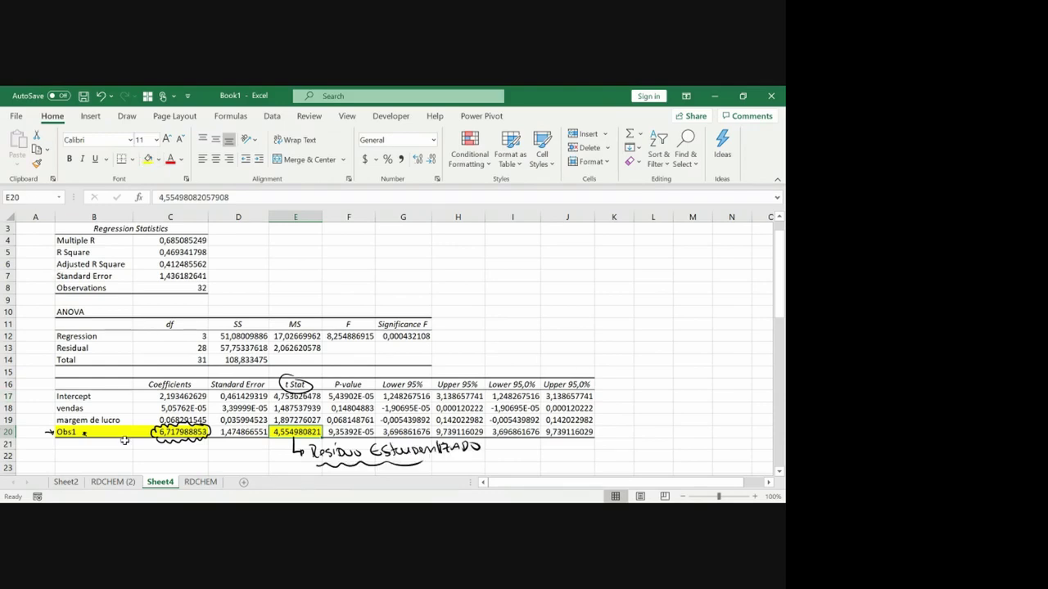
Step: Return to the RDCHEM sheet and delete the Obs1 column so that Obs2 sits beside margem de lucro
click(201, 482)
click(187, 330)
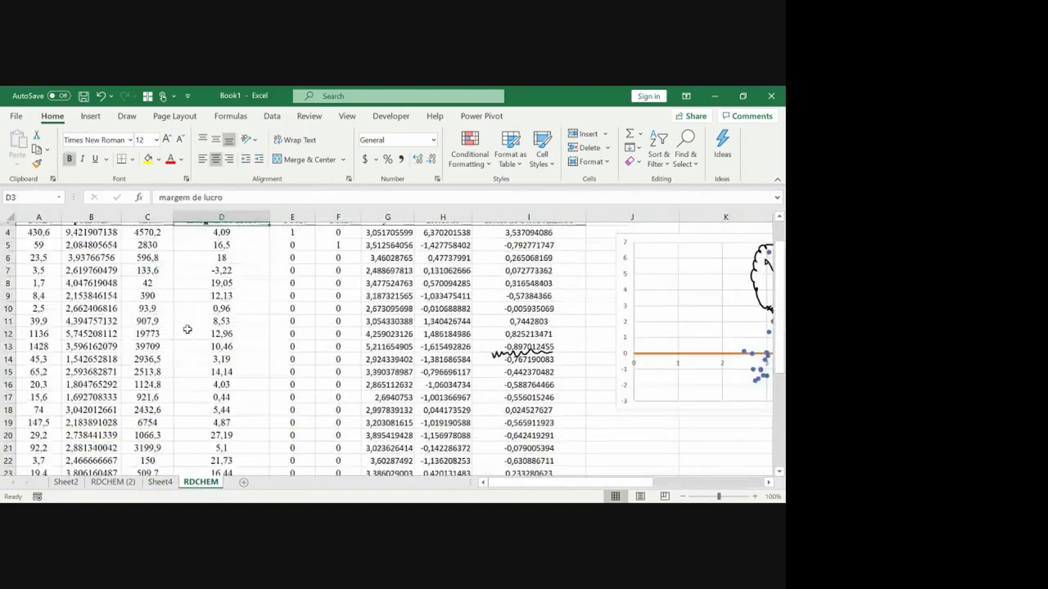
scroll(188, 330, up, 1)
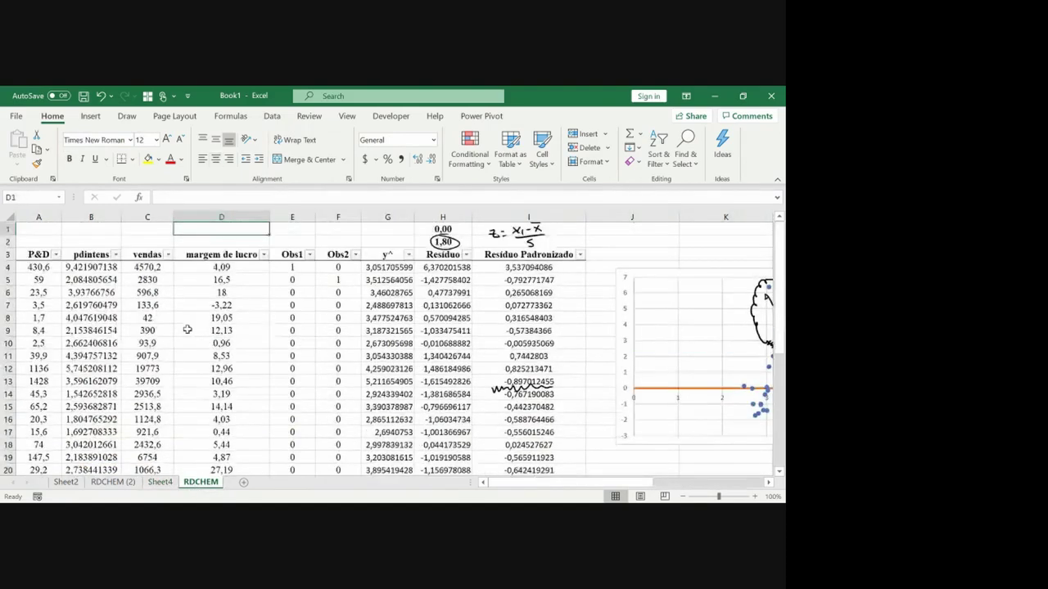
click(284, 216)
key(ctrl+minus)
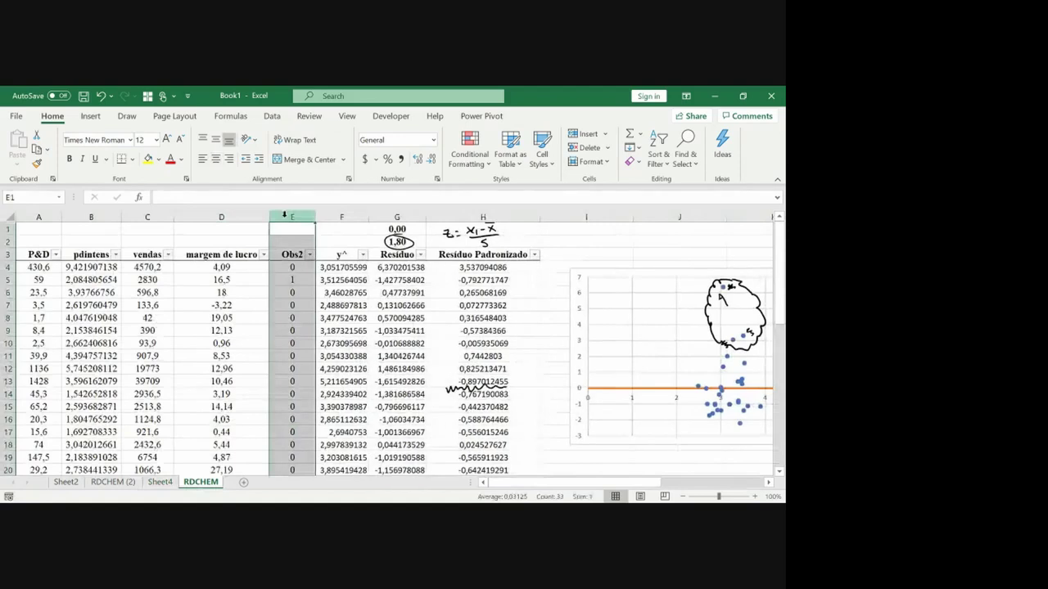
key(Down)
key(Down)
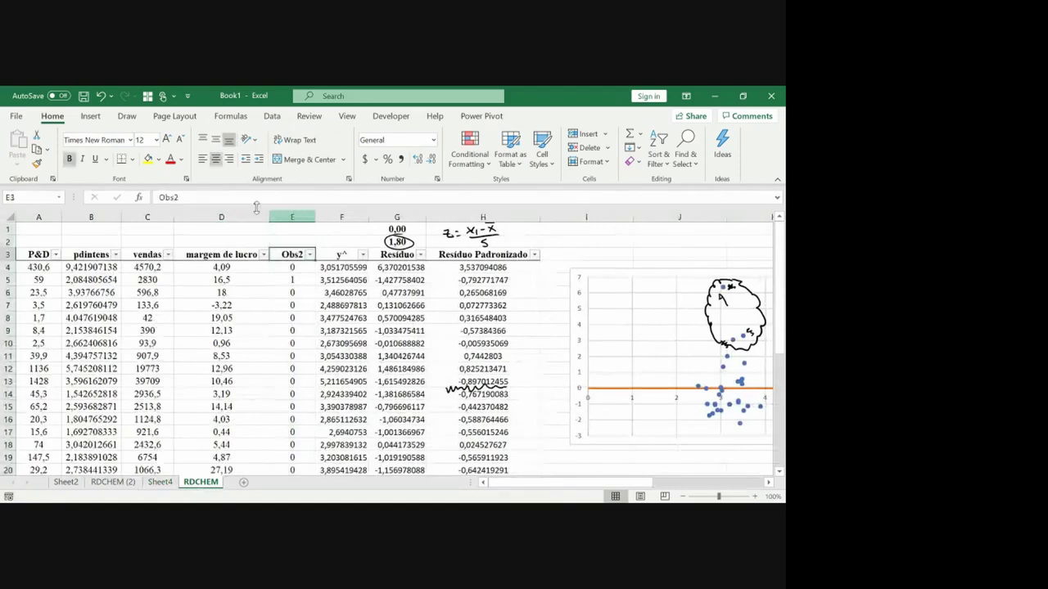
Step: Start a Regression analysis on the RDCHEM sheet with the pdintens data in B3:B35 as the Y range
click(272, 115)
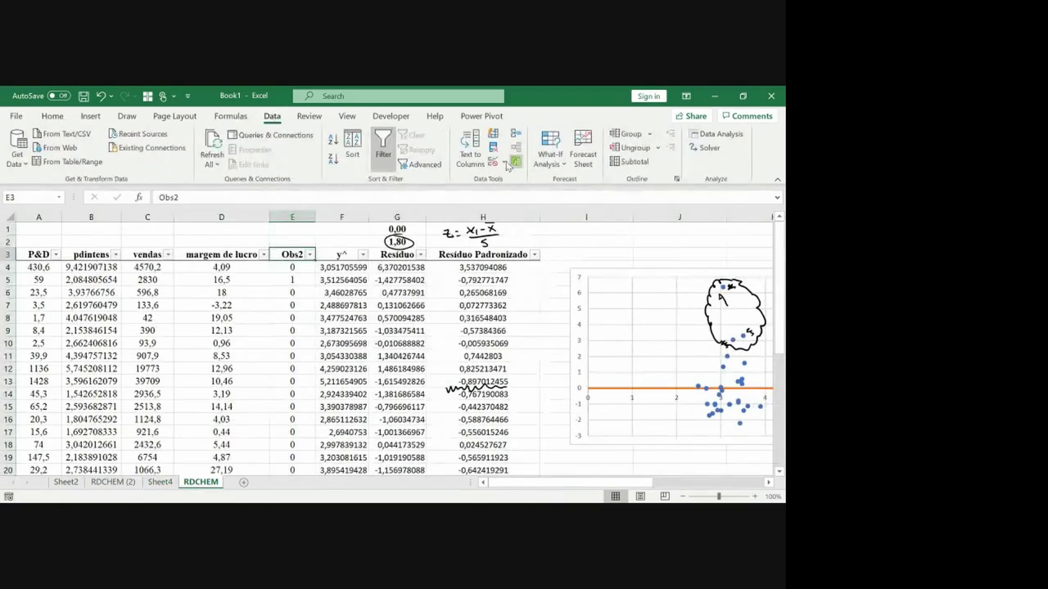
click(717, 134)
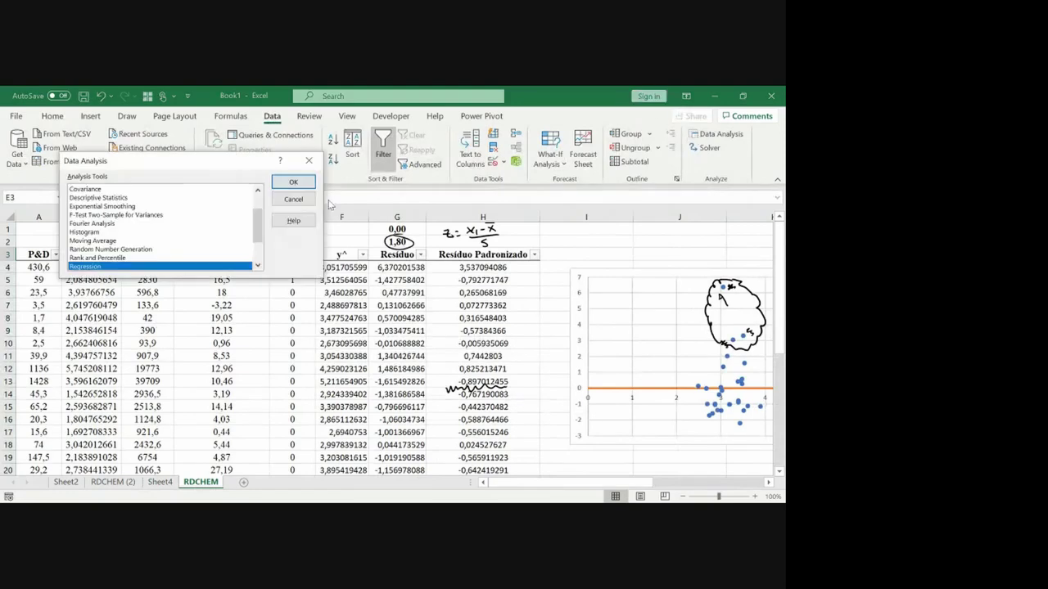
click(290, 182)
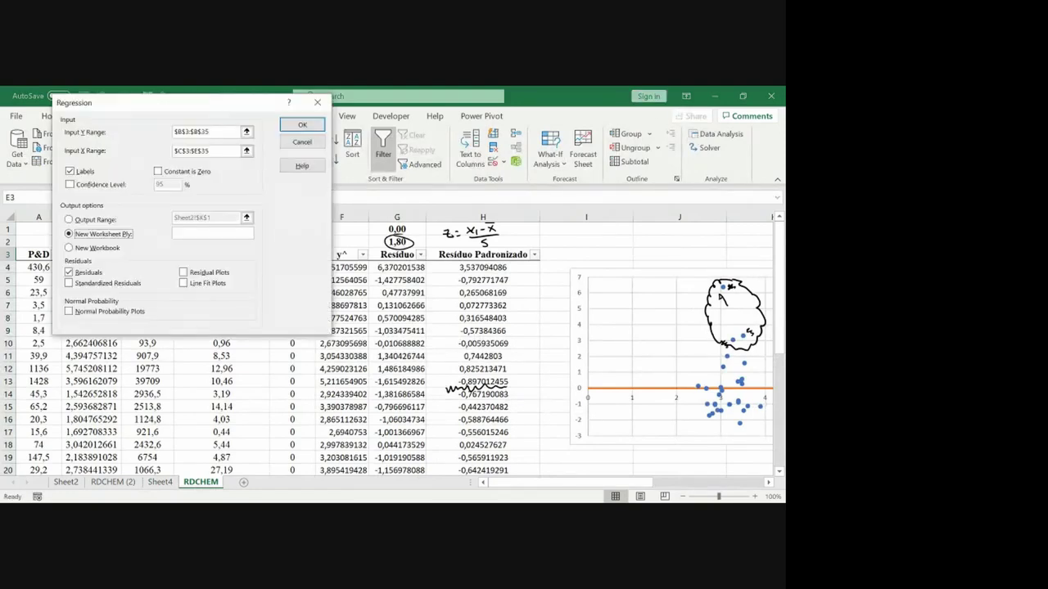
click(245, 131)
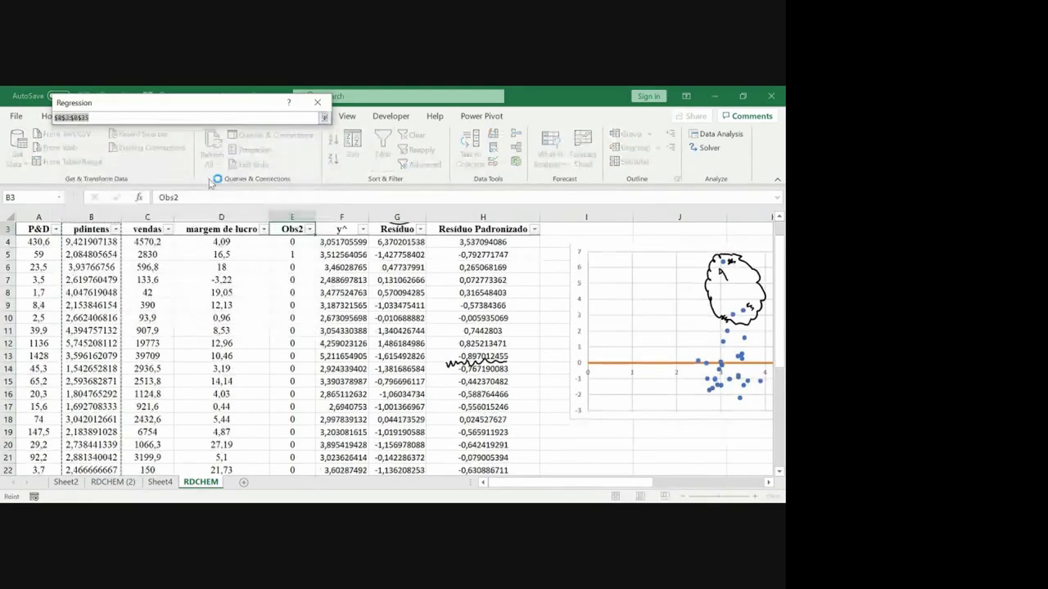
click(97, 227)
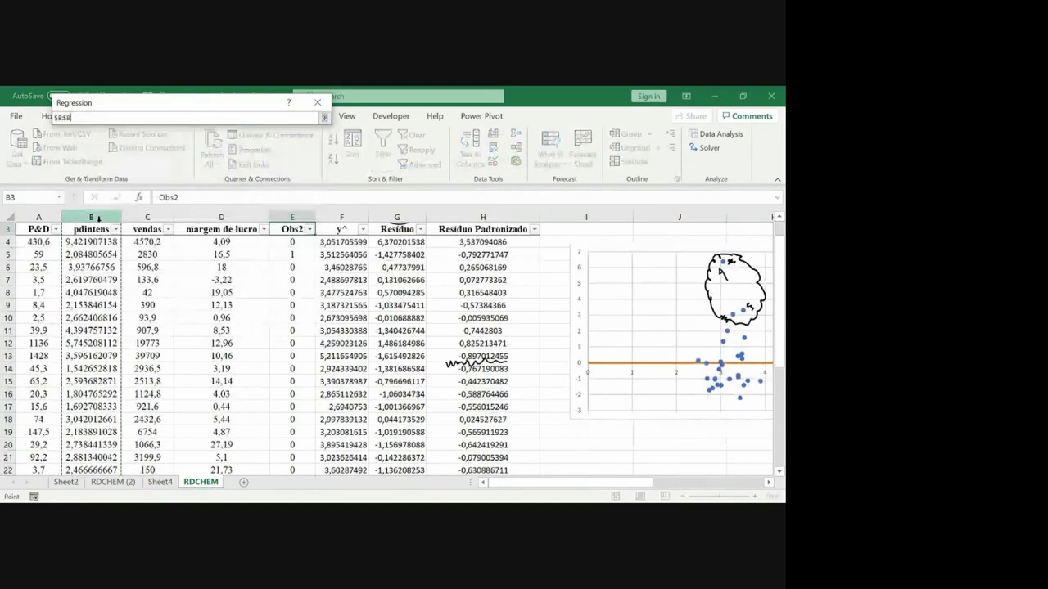
key(ctrl+shift+Down)
key(Return)
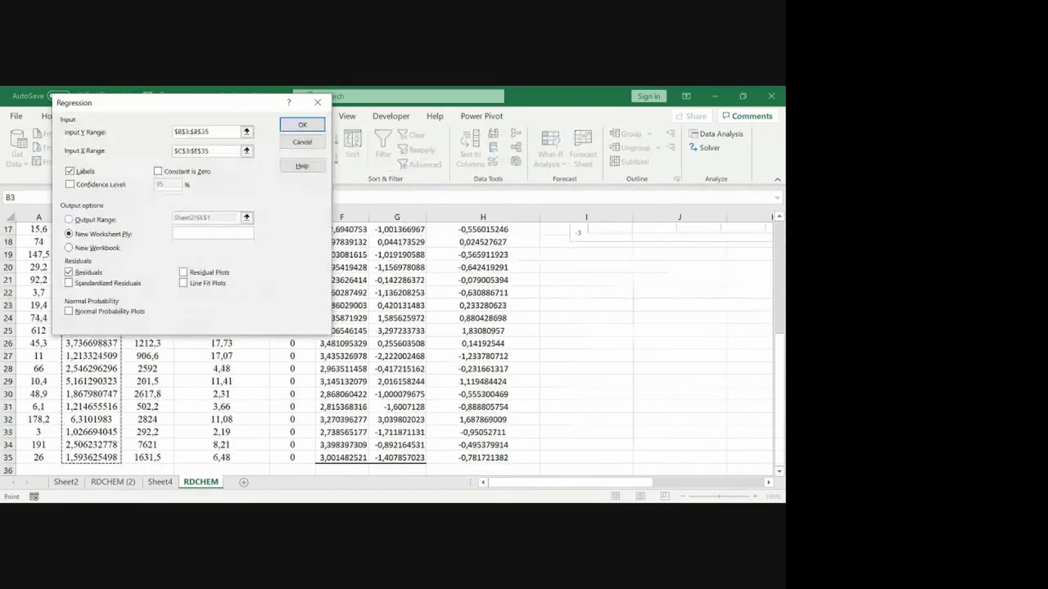
Step: Set the X range to C3:E35, covering vendas, margem de lucro and Obs2, and run the regression to a new worksheet
click(245, 151)
click(155, 231)
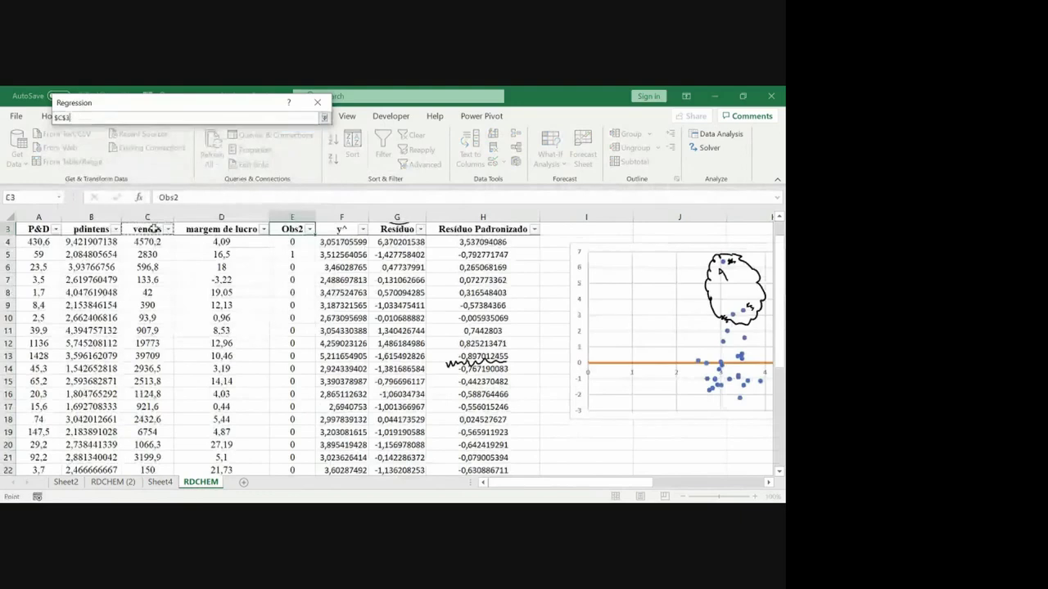
key(shift+Right)
key(shift+Right)
key(ctrl+shift+Down)
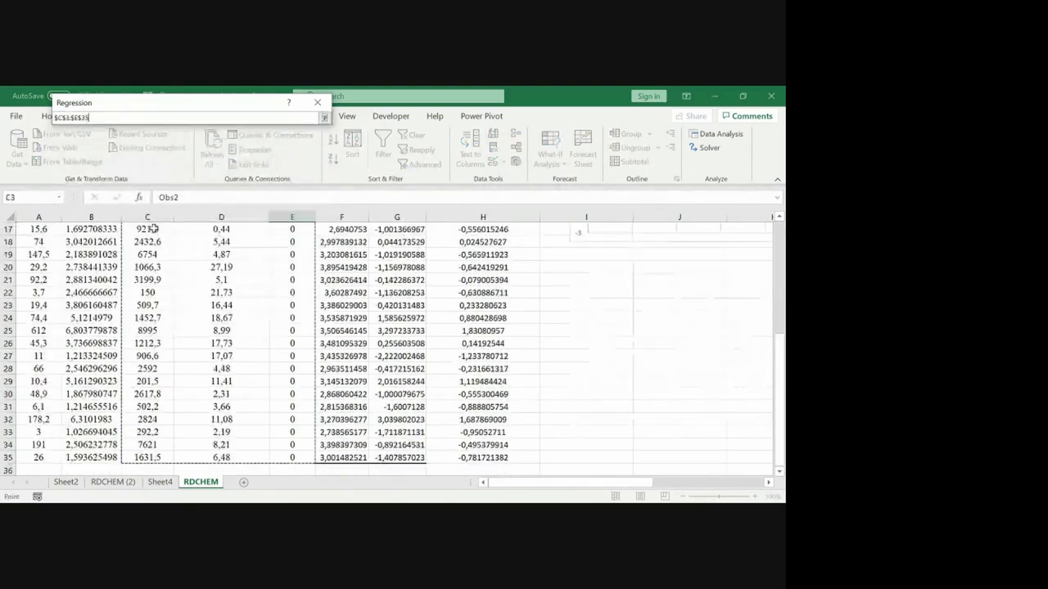
key(Return)
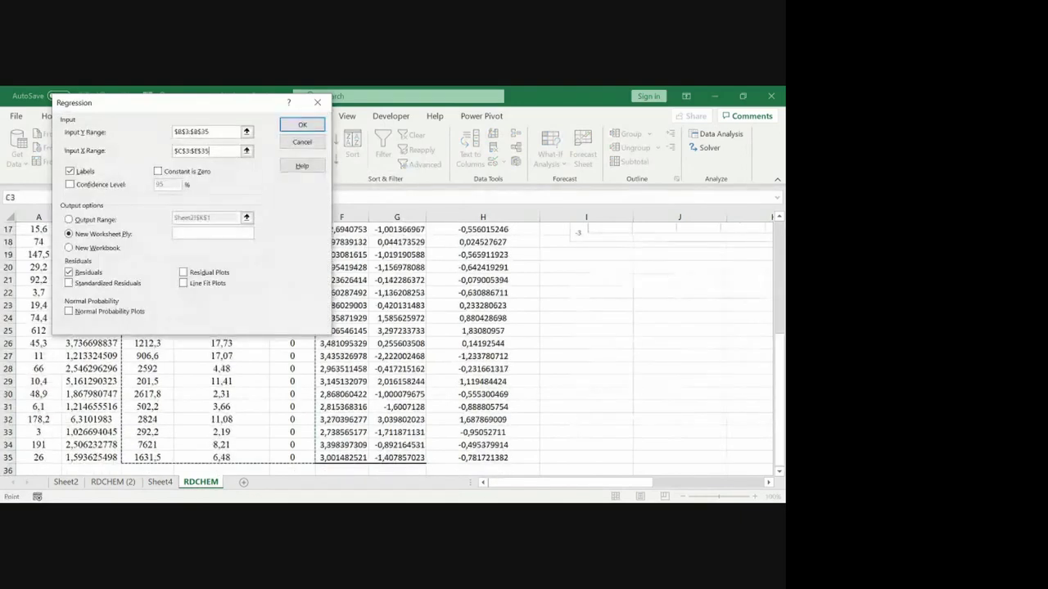
key(Return)
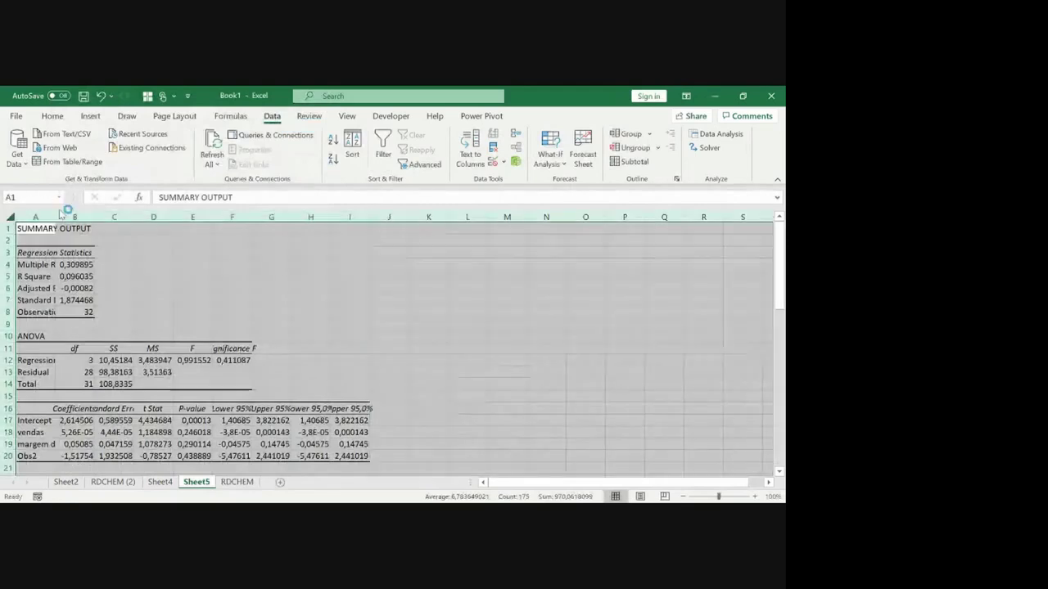
Step: Fill the Obs2 label and its coefficient in A20:B20 of the regression output with yellow
click(49, 456)
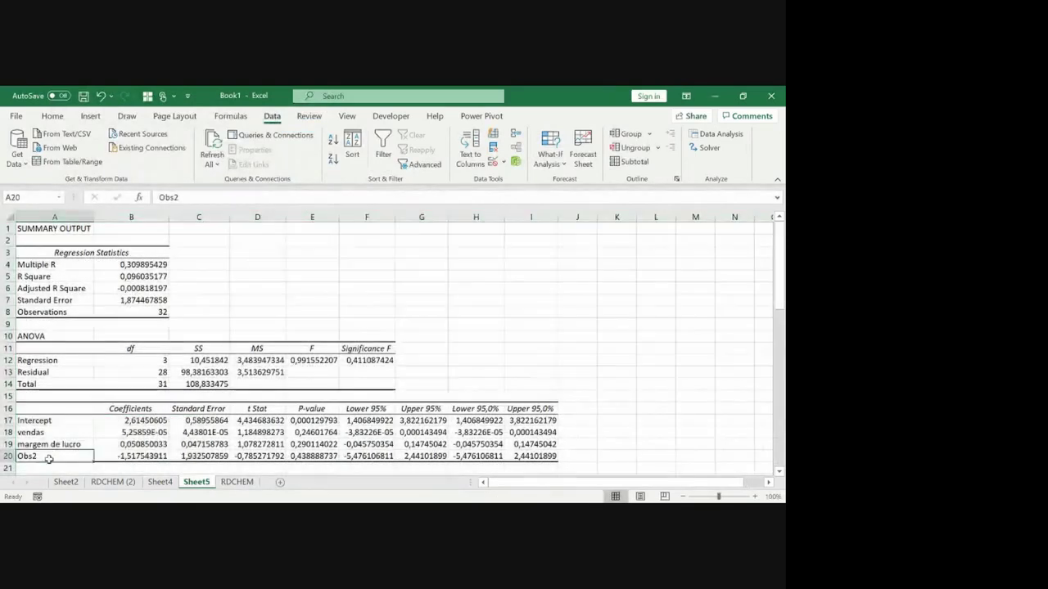
click(52, 115)
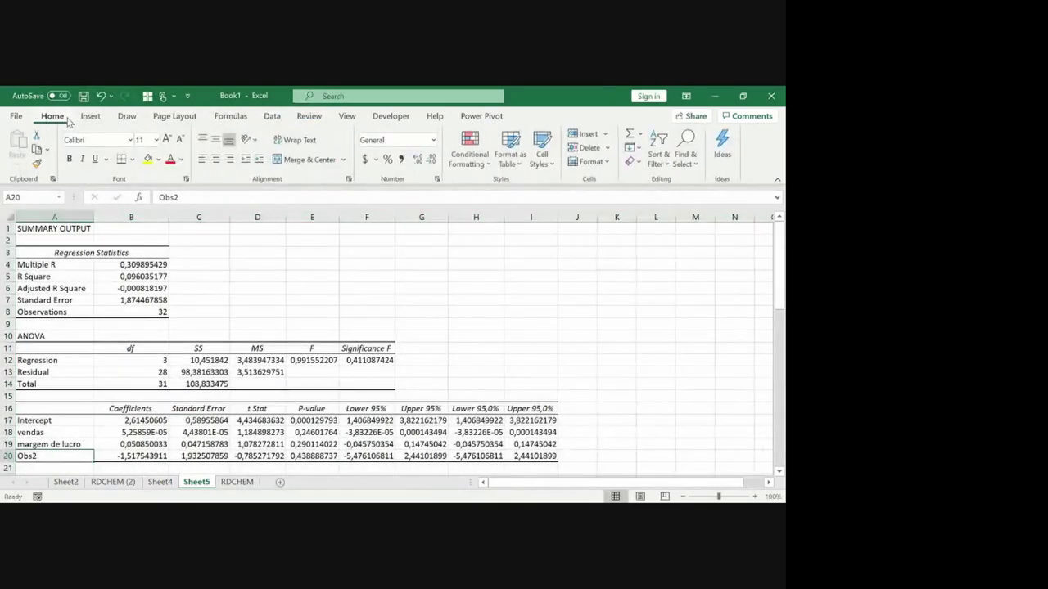
click(148, 161)
key(Right)
click(147, 160)
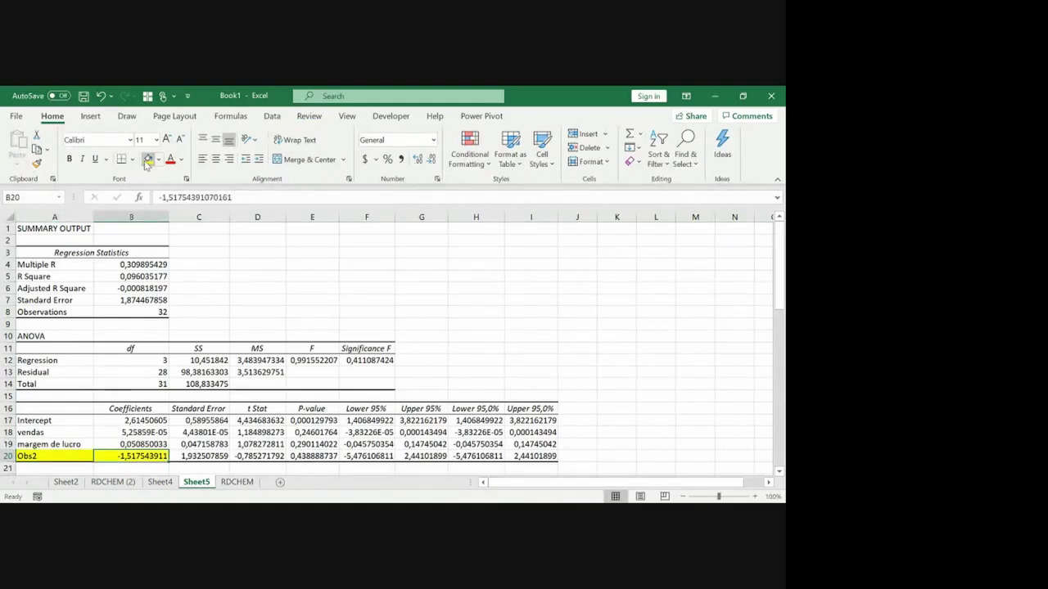
Step: Fill the Obs2 t Stat in D20 with yellow and annotate it by hand as "Resíduo Estudentizado" with an arrow
scroll(147, 160, down, 1)
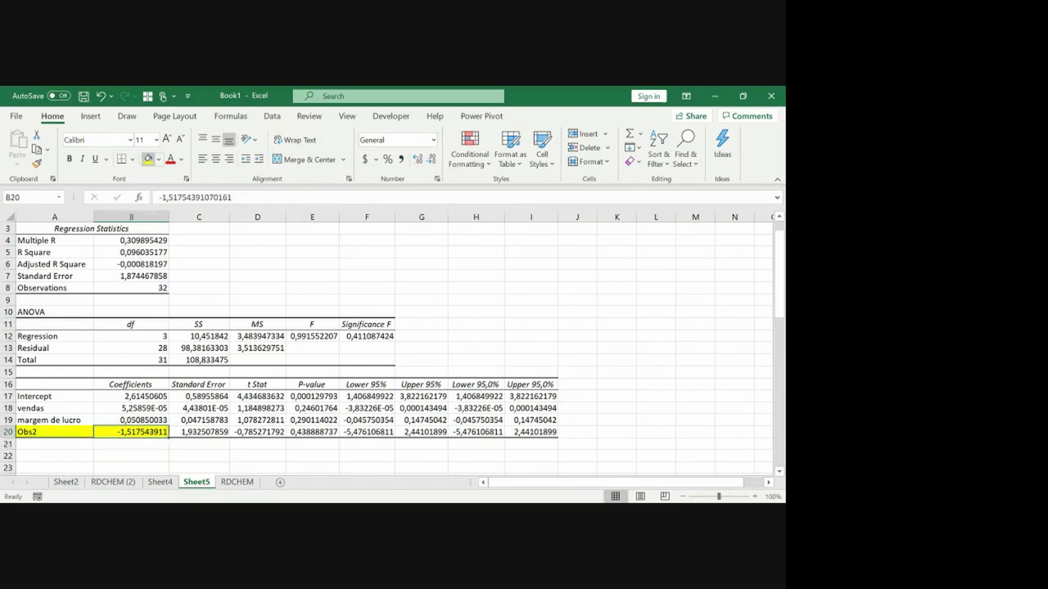
click(257, 431)
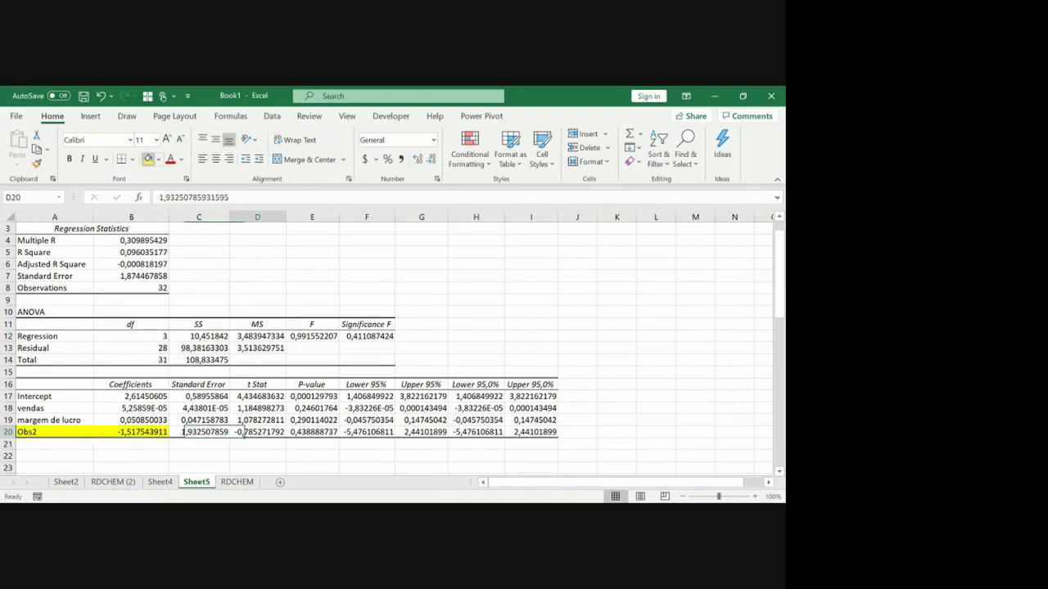
click(147, 160)
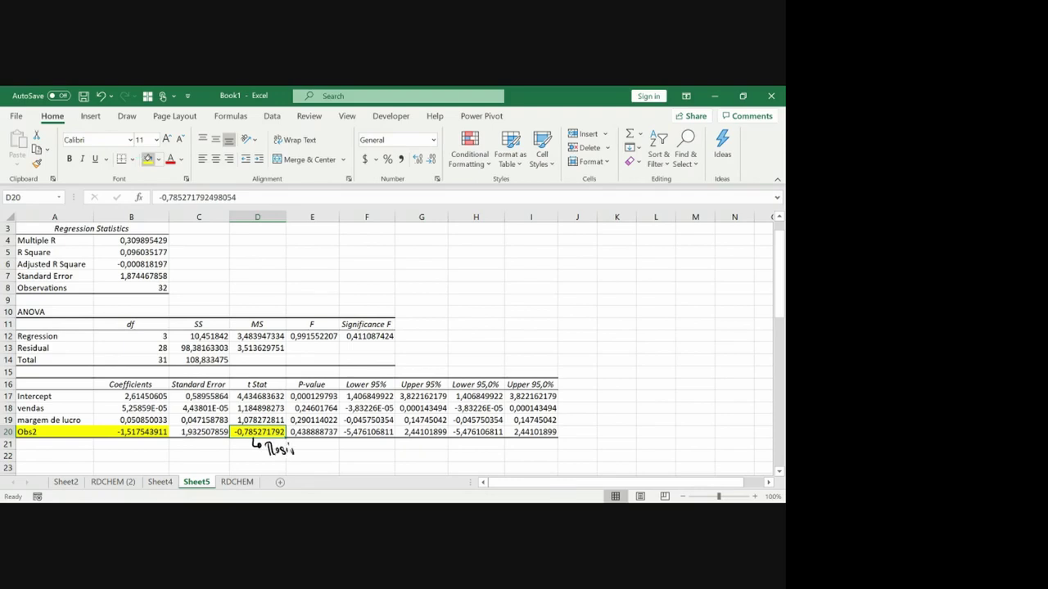
drag(288, 451, 426, 449)
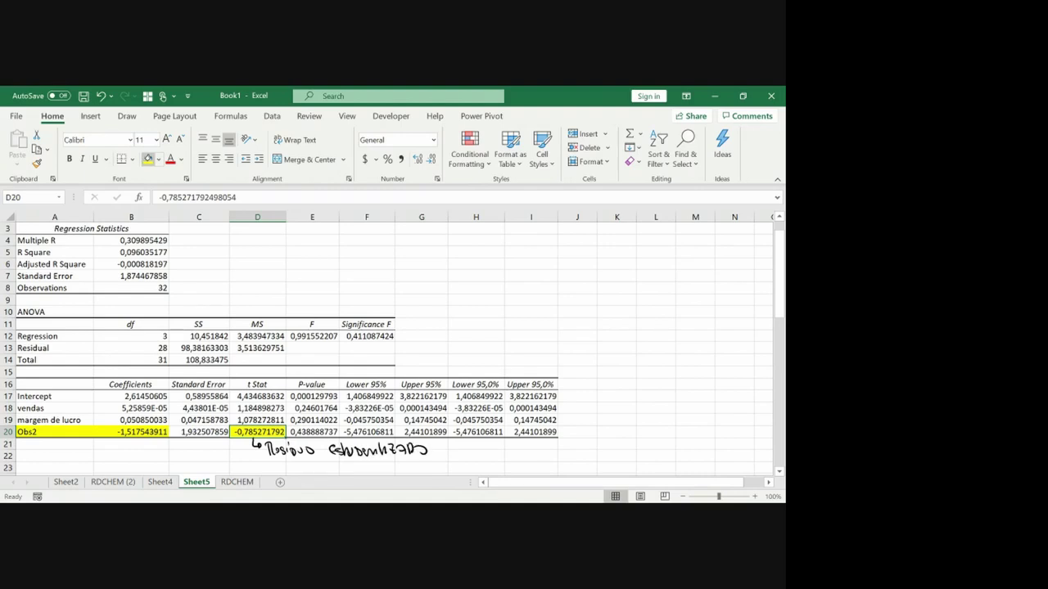
Step: Return to the RDCHEM sheet and count the vendas observations from row 4 down to row 13
click(235, 482)
click(260, 344)
key(ctrl+Up)
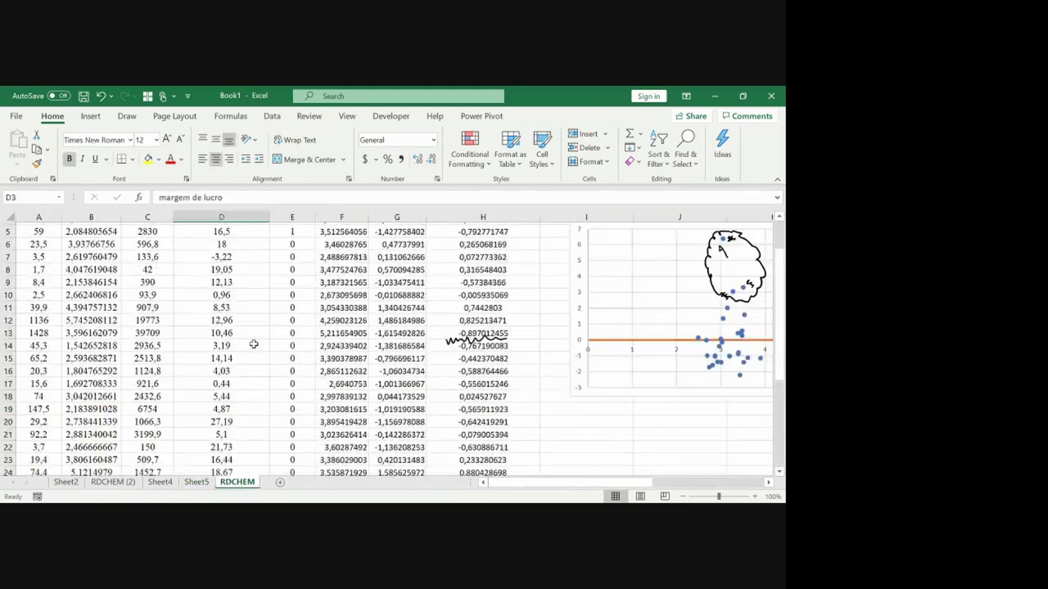
click(287, 254)
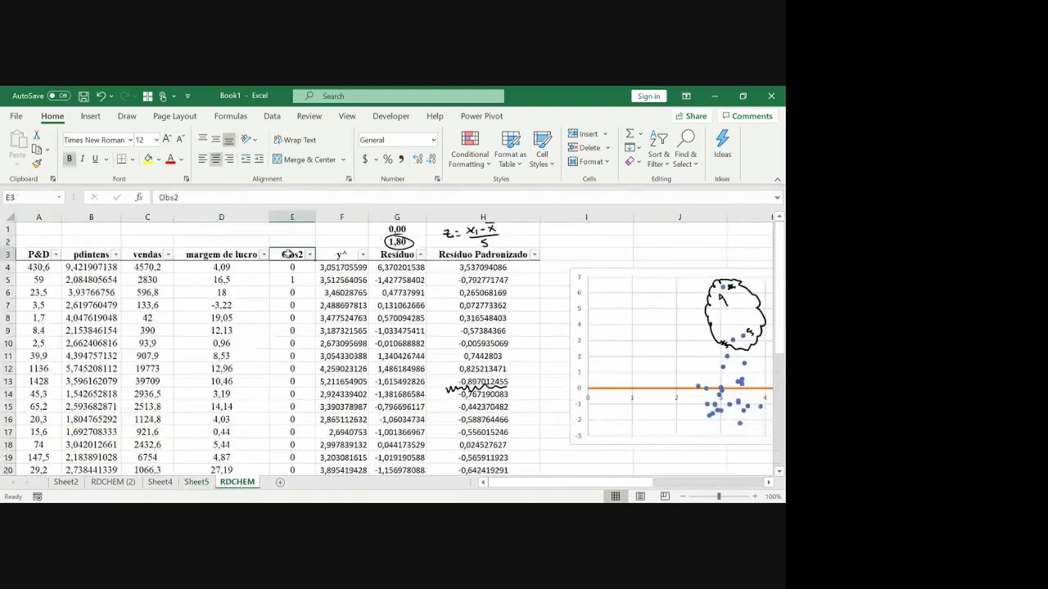
key(Down)
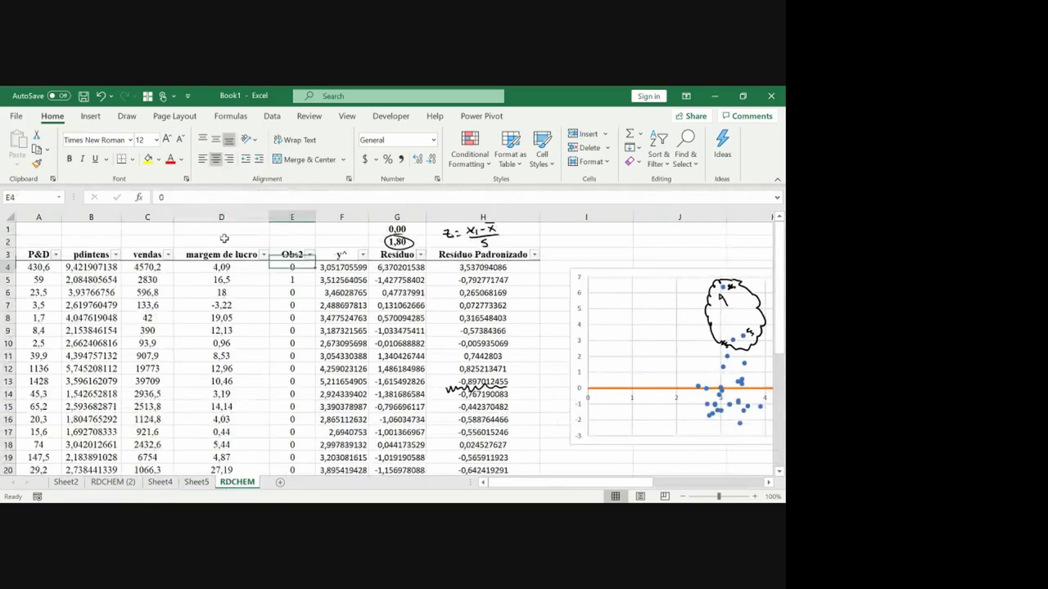
key(Down)
key(Down)
key(Down)
key(Down)
key(Down)
key(Down)
key(Down)
key(Down)
key(Down)
key(Down)
key(Up)
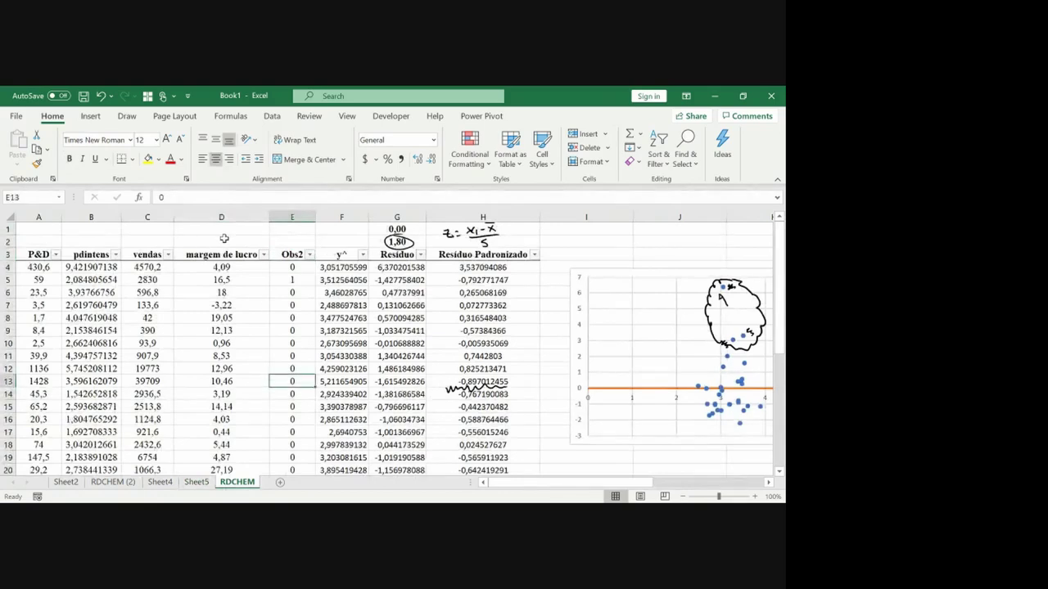
key(Left)
key(Left)
key(ctrl+shift+Up)
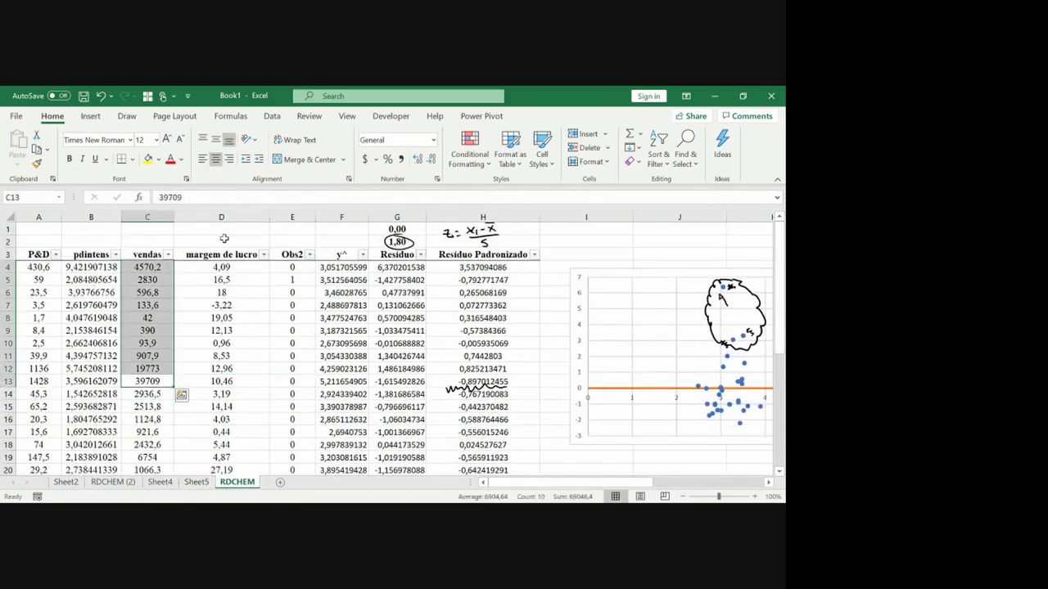
key(Right)
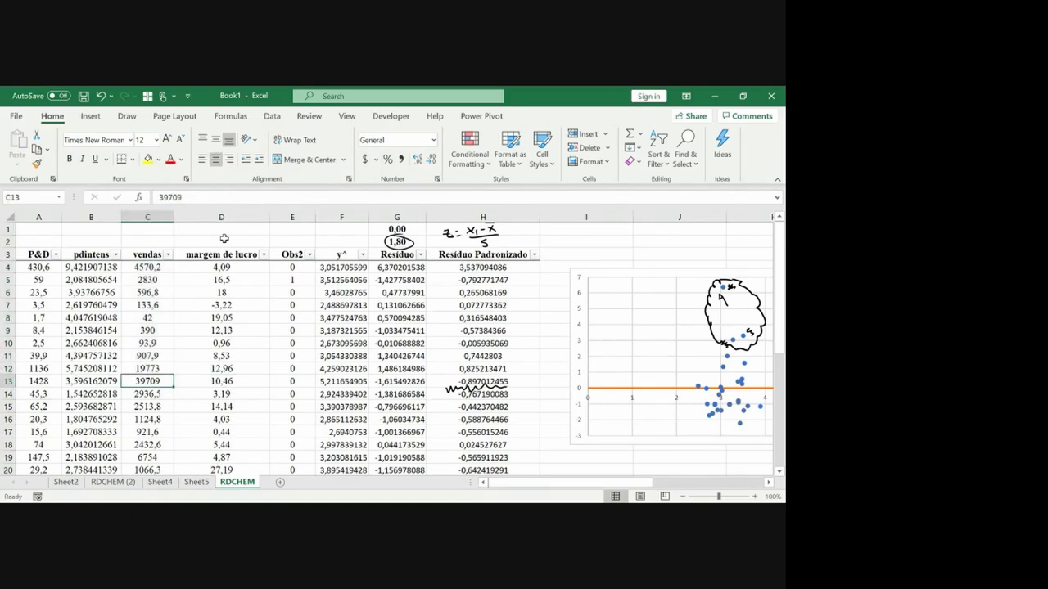
key(Left)
key(ctrl+shift+Up)
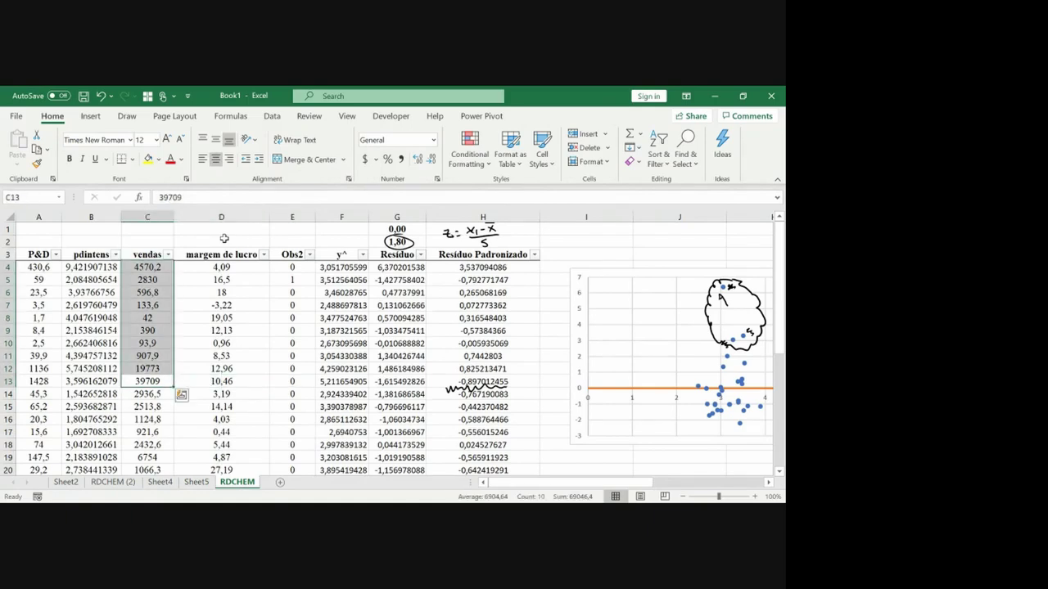
Step: Switch the dummy to the tenth observation by entering 1 in E13 and 0 in E5
key(Right)
key(Right)
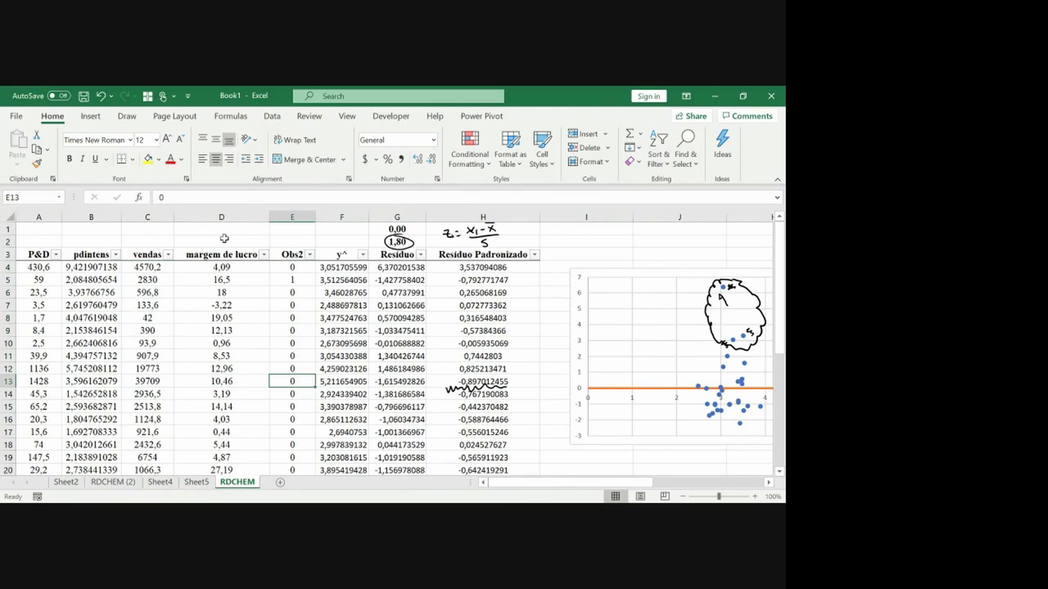
text(1)
key(Return)
key(Up)
key(Up)
key(Up)
key(Up)
key(Up)
key(Up)
key(Up)
key(Up)
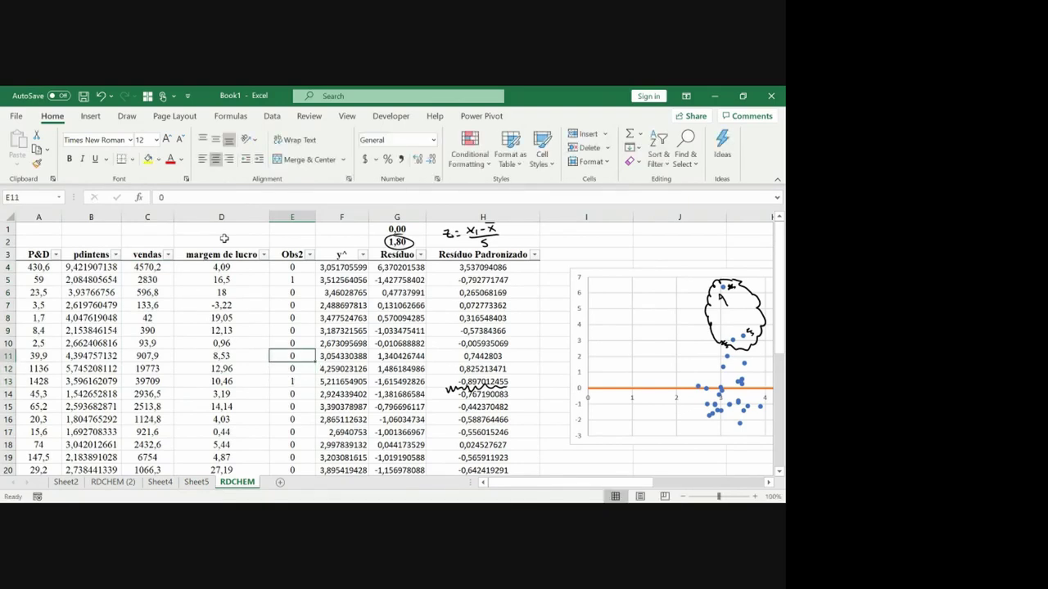
key(Up)
text(0)
key(Return)
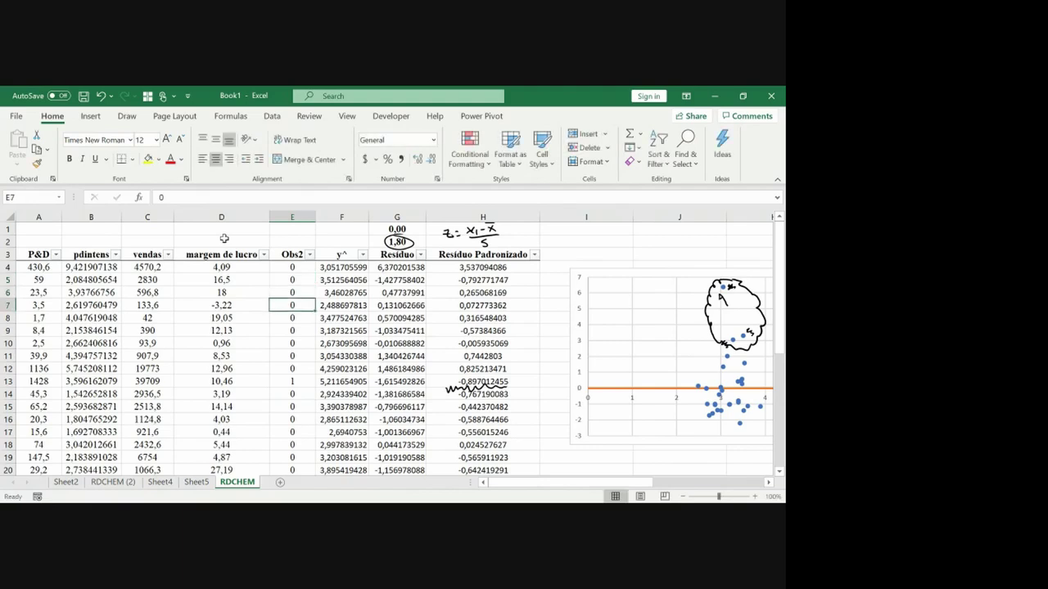
Step: Rename the dummy column header in E3 as Obs10 and check its entry in row 13
key(Up)
key(Up)
key(Up)
text(Obs10)
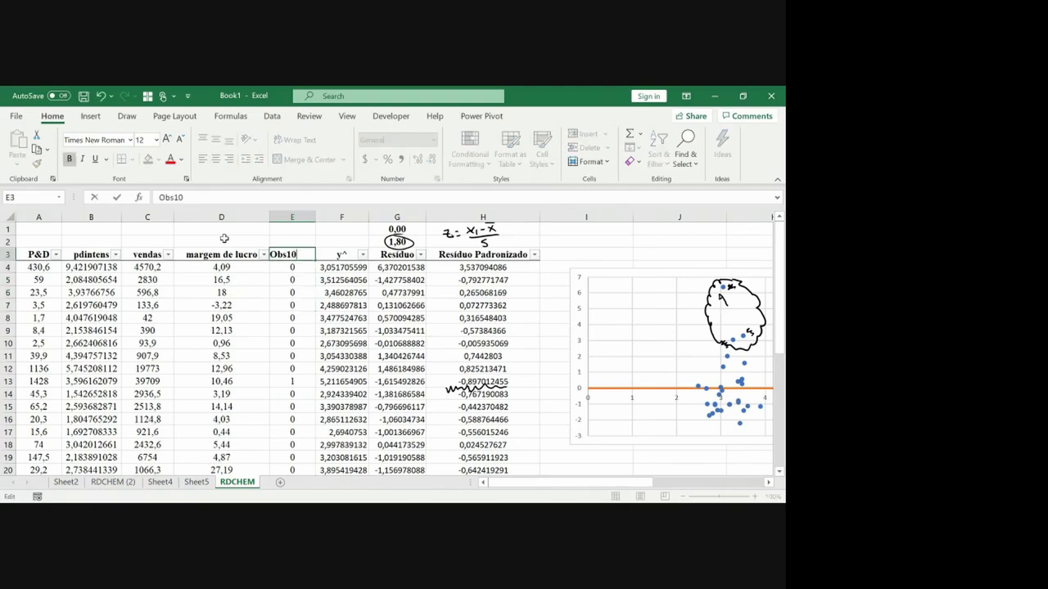
key(Return)
key(Down)
key(Down)
key(Down)
key(Down)
key(Down)
key(Down)
key(Down)
key(Down)
key(Down)
key(Down)
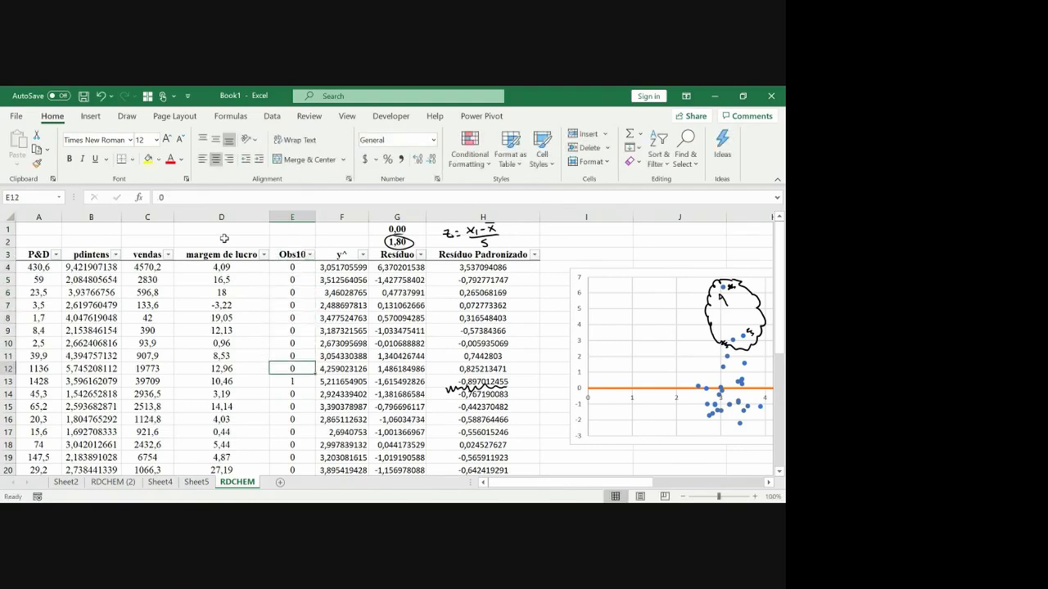
key(Up)
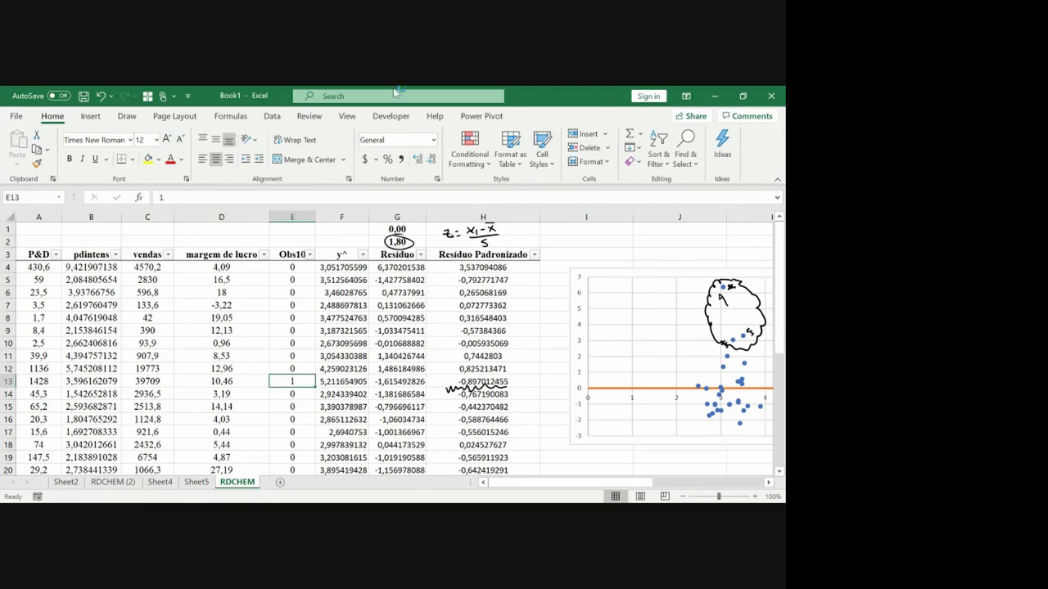
Step: Run a regression on RDCHEM with Y range B3:B35, X range C3:E35, labels and residuals, outputting to a new worksheet
click(274, 116)
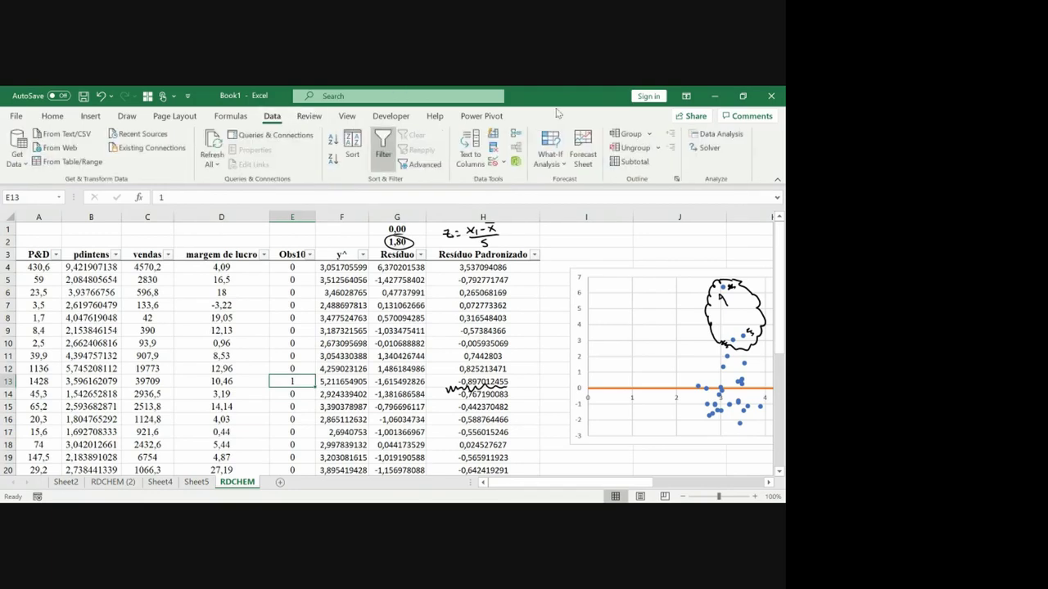
click(717, 133)
key(Return)
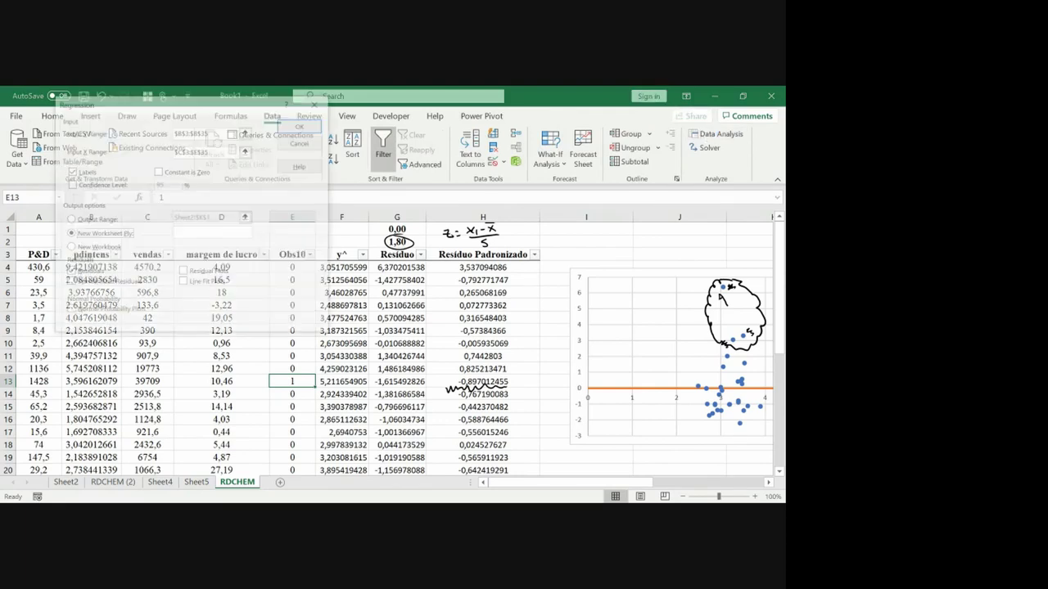
click(246, 151)
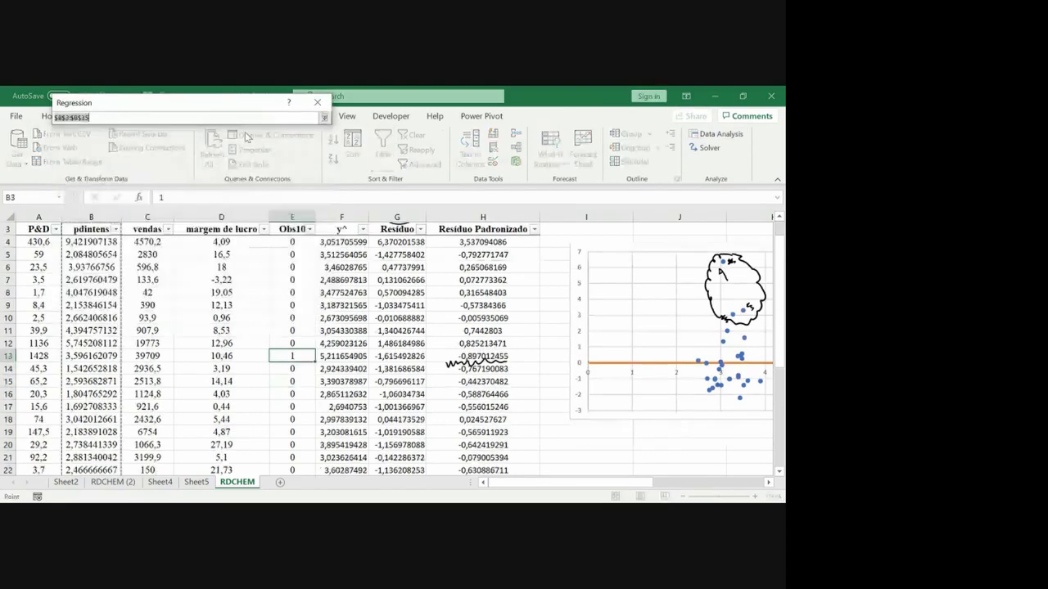
click(324, 117)
click(245, 151)
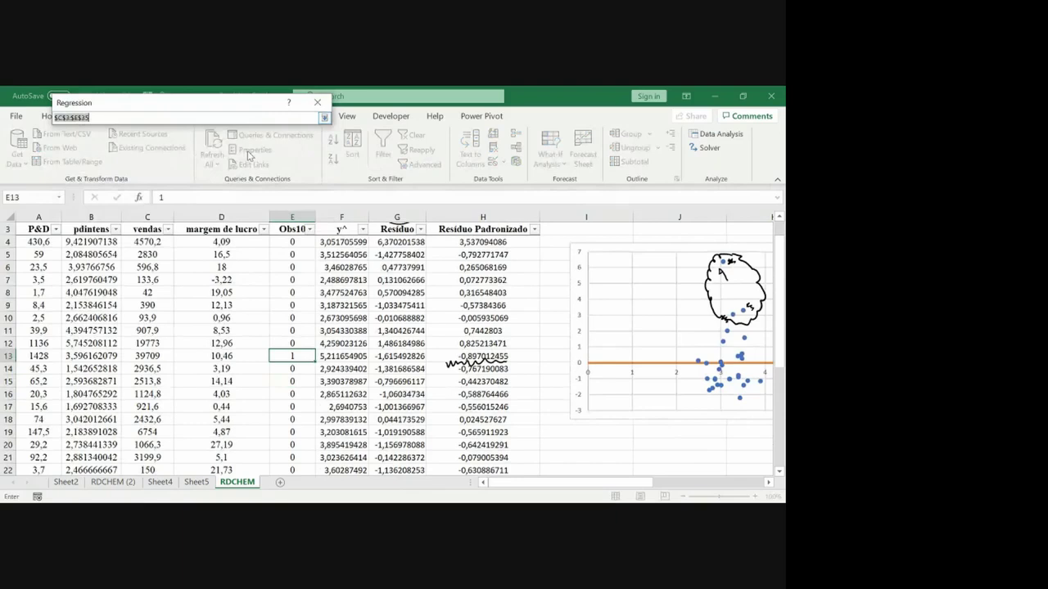
click(131, 229)
key(shift+Right)
key(shift+Right)
key(ctrl+shift+Down)
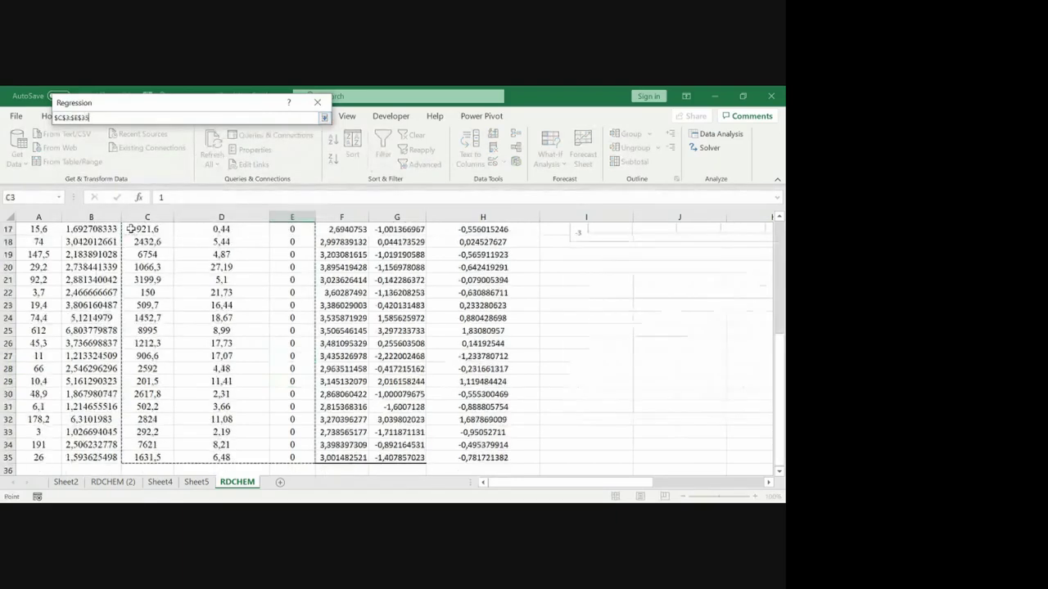
key(Return)
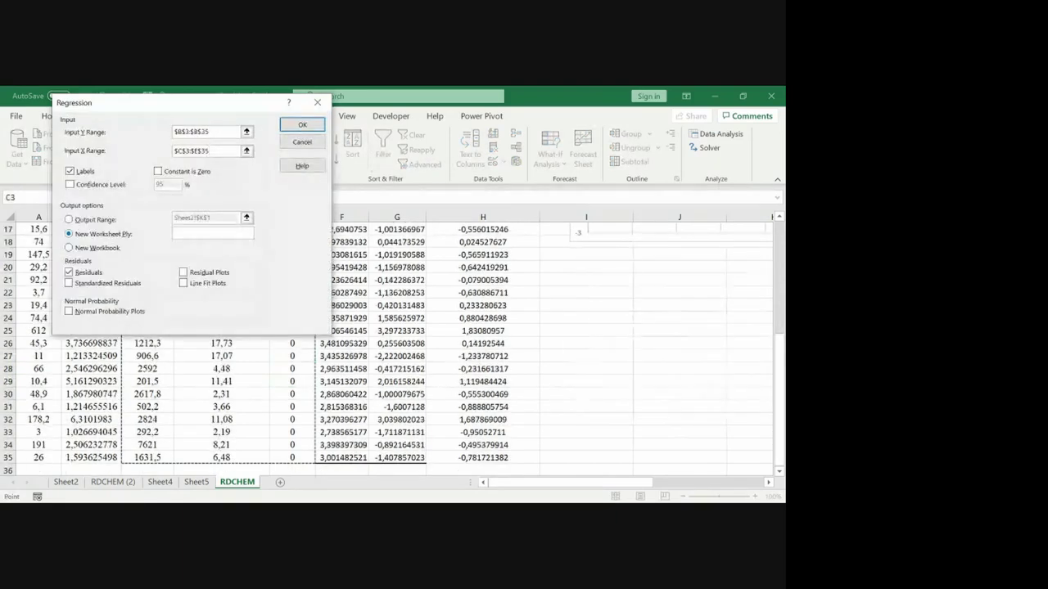
key(Return)
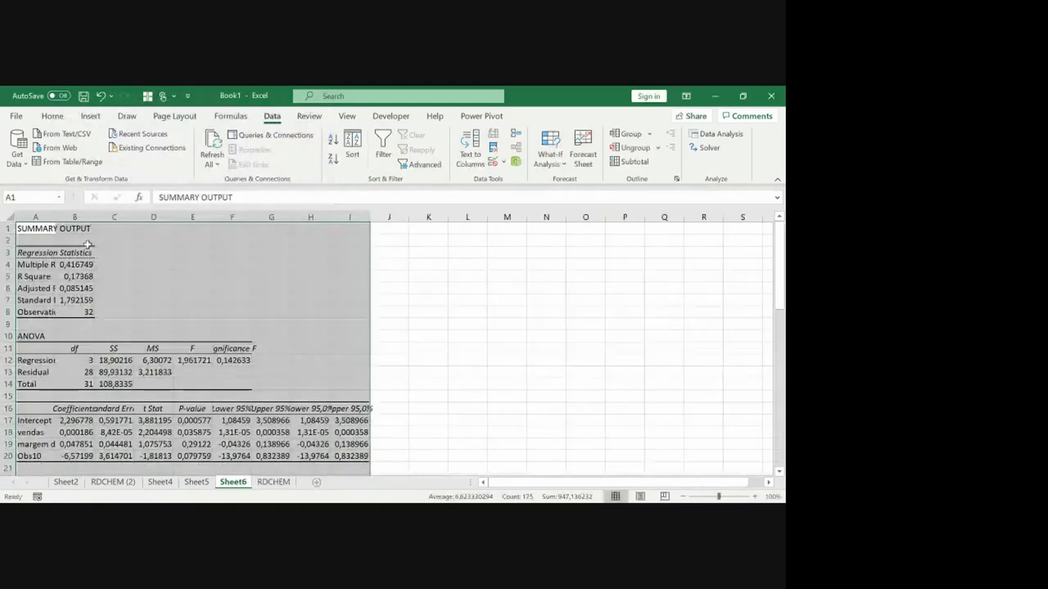
Step: Auto-fit the columns of the regression output and fill the Obs10 label and coefficient in A20:B20 with yellow
click(10, 216)
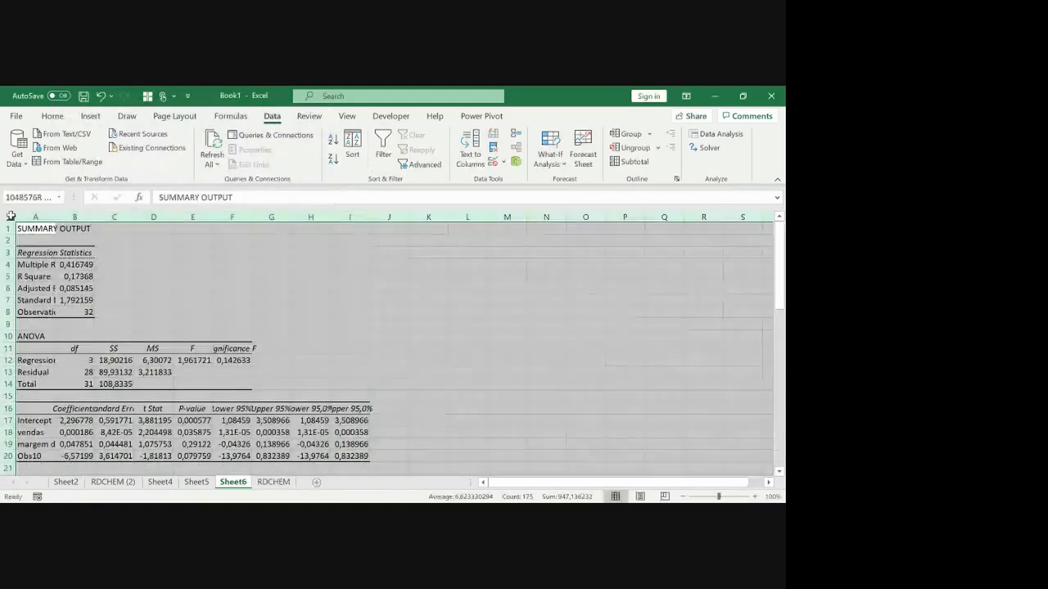
double_click(55, 217)
click(58, 455)
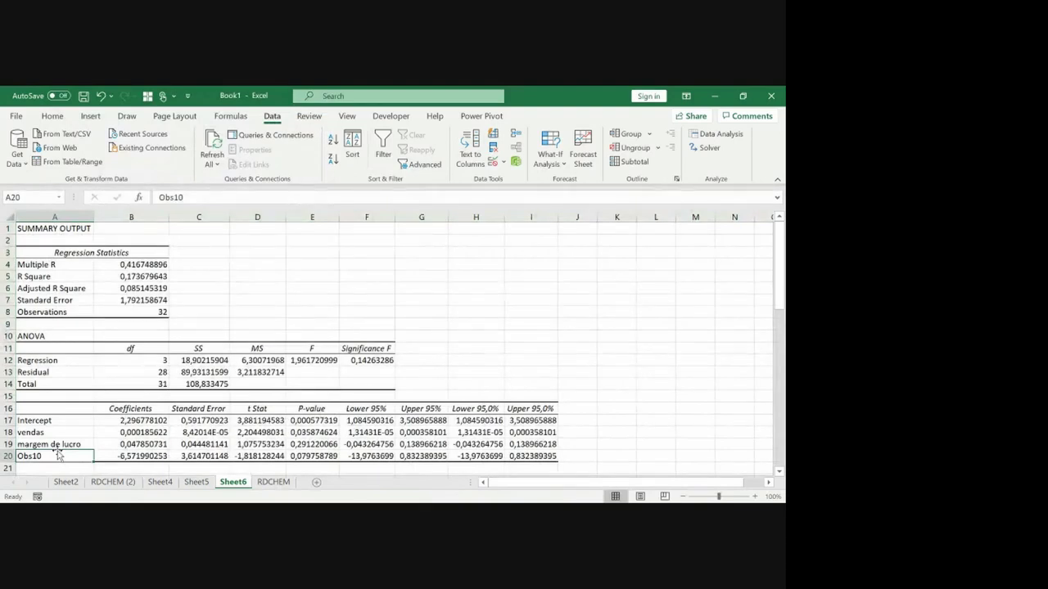
key(shift+Right)
key(shift+Right)
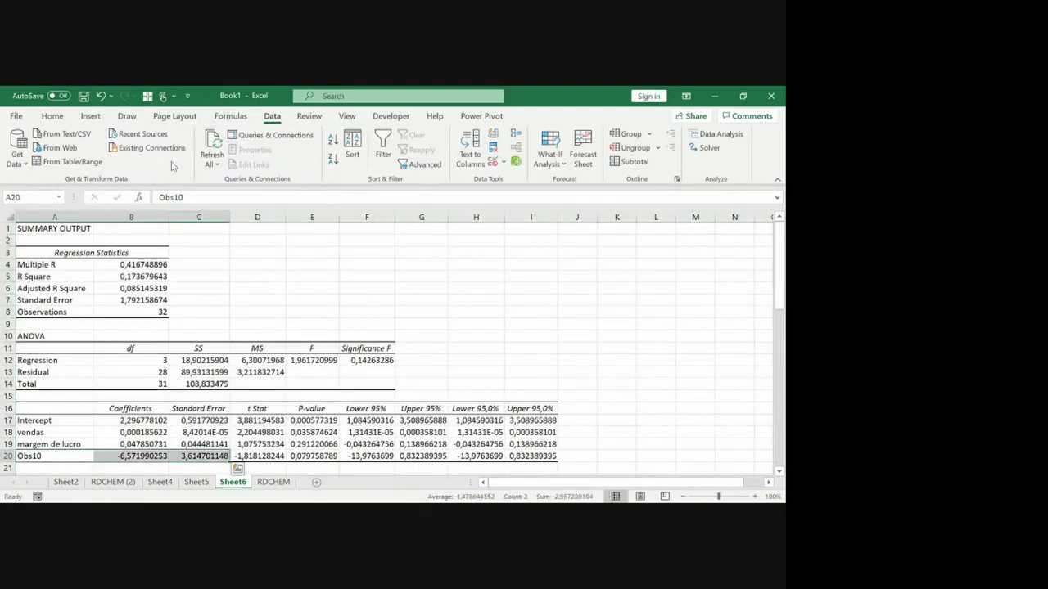
key(shift+Left)
key(shift+Left)
key(Right)
key(Left)
key(shift+Right)
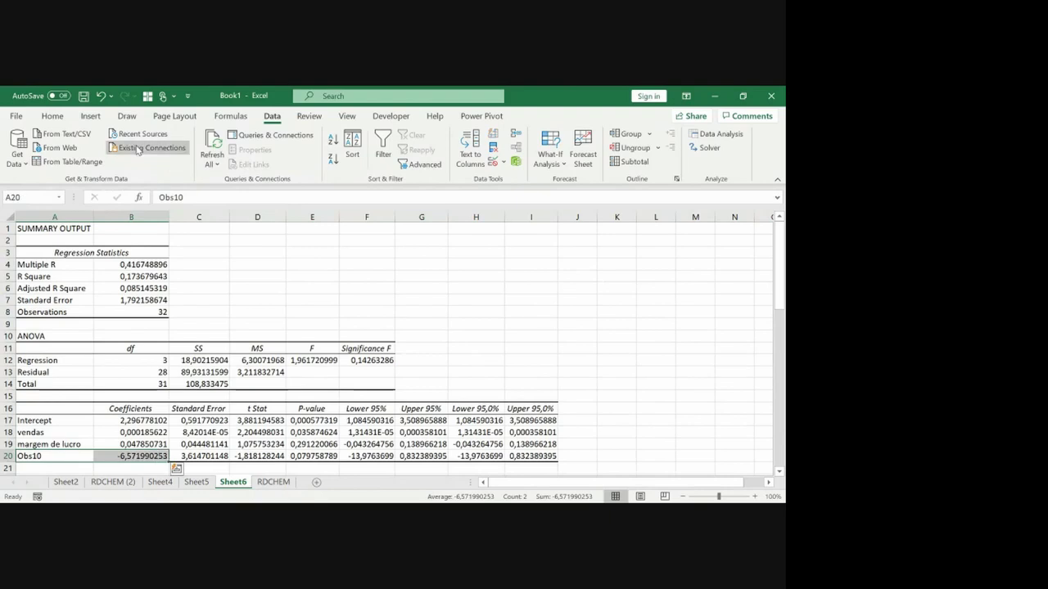
click(52, 115)
click(148, 158)
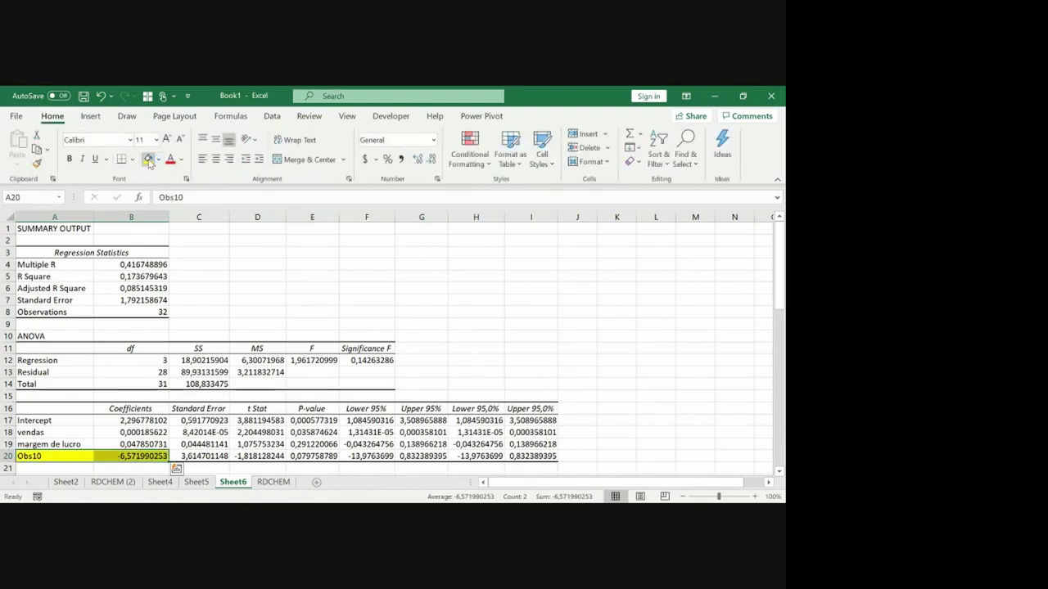
Step: Make the Obs10 label in A20 and its coefficient in B20 bold
key(Right)
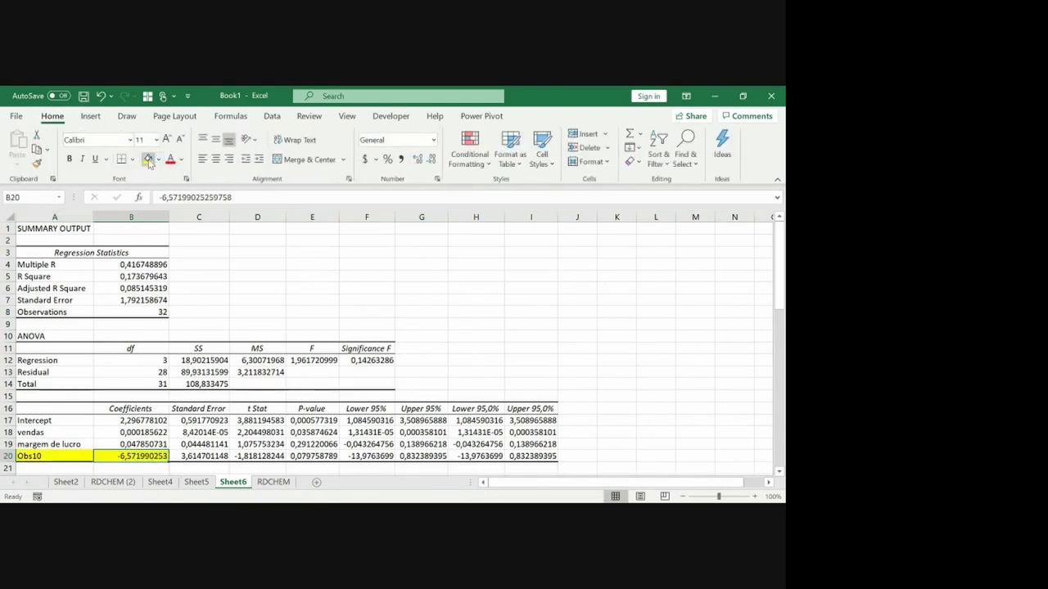
key(ctrl+b)
key(Left)
key(ctrl+b)
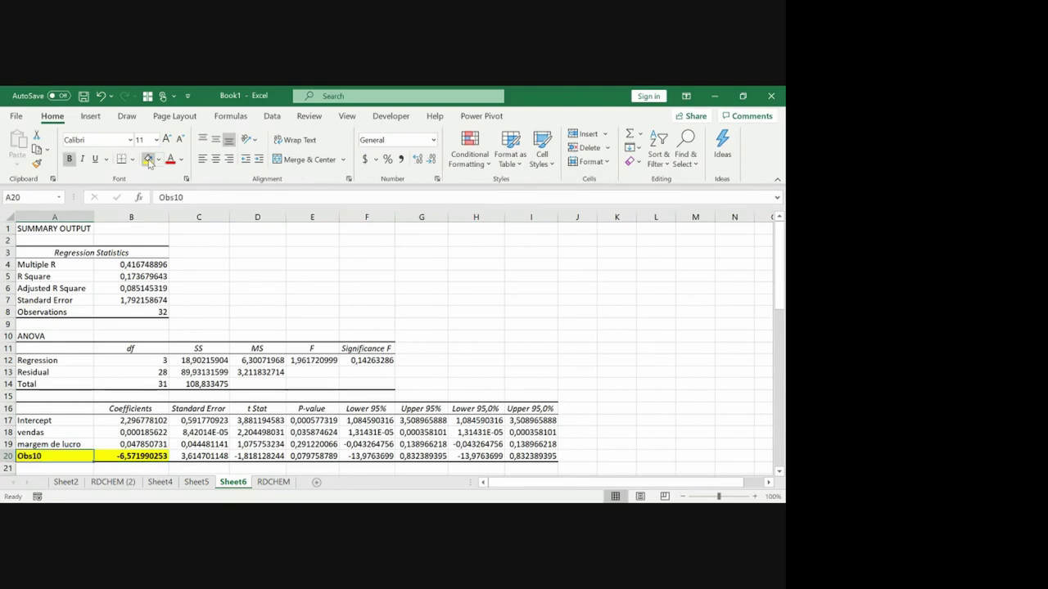
Step: Fill the Obs10 t Stat in D20 with yellow and make it bold
key(Down)
key(Down)
key(Down)
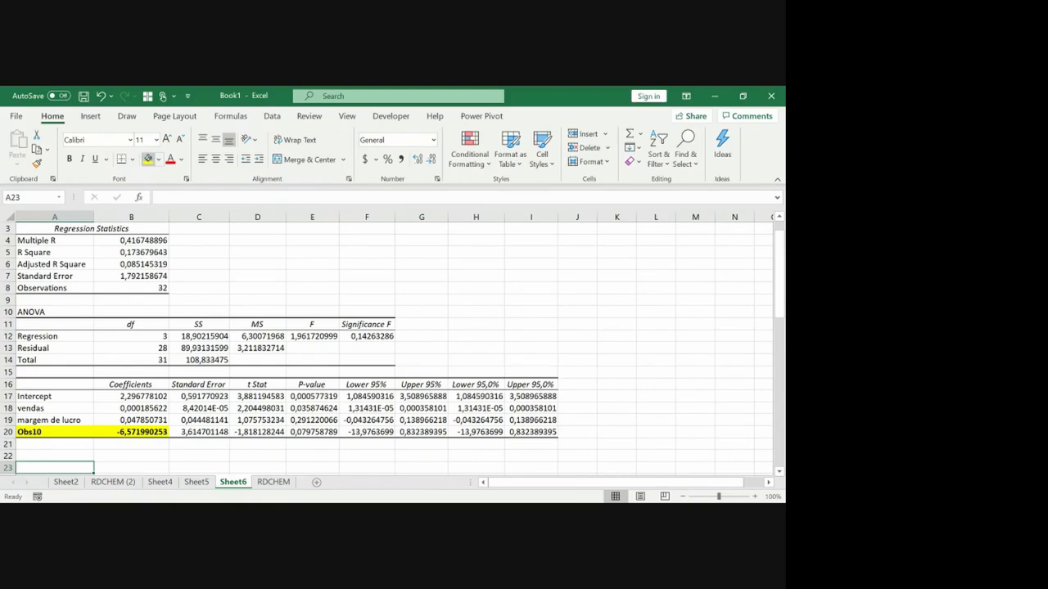
key(Up)
key(Up)
key(Up)
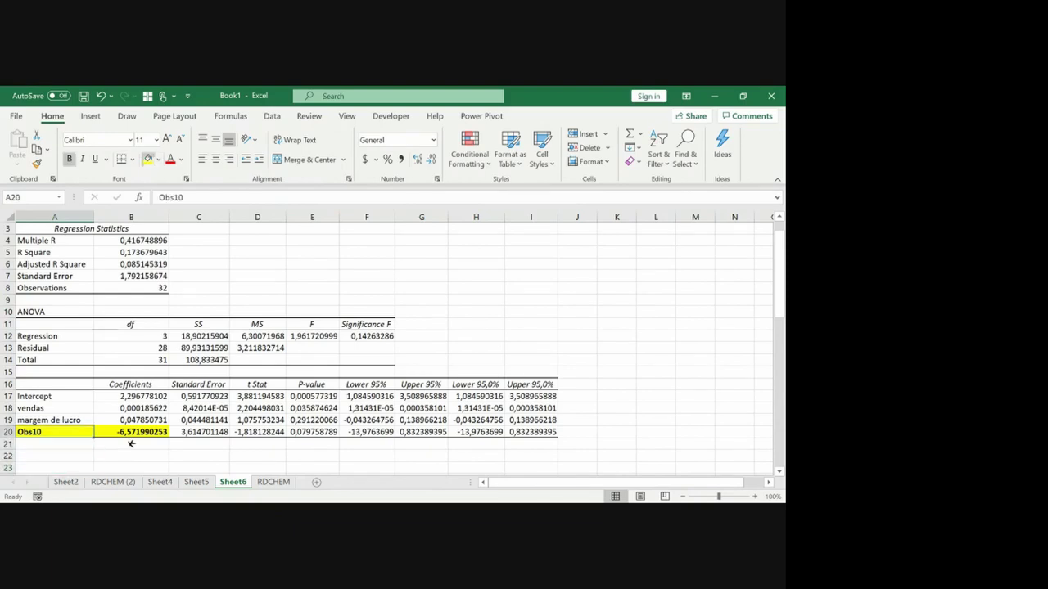
key(Right)
key(Right)
key(Right)
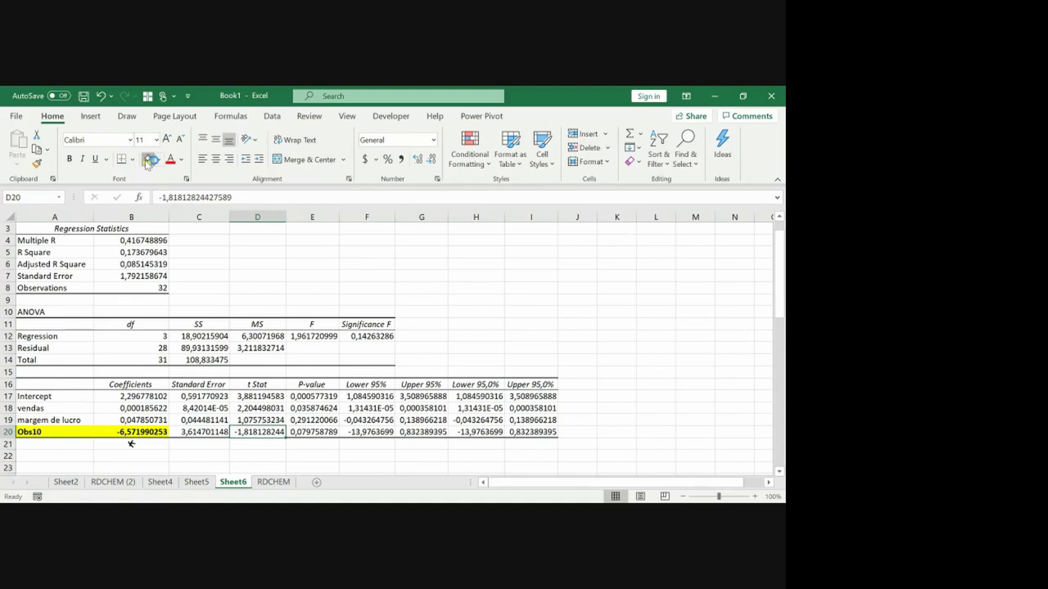
click(148, 161)
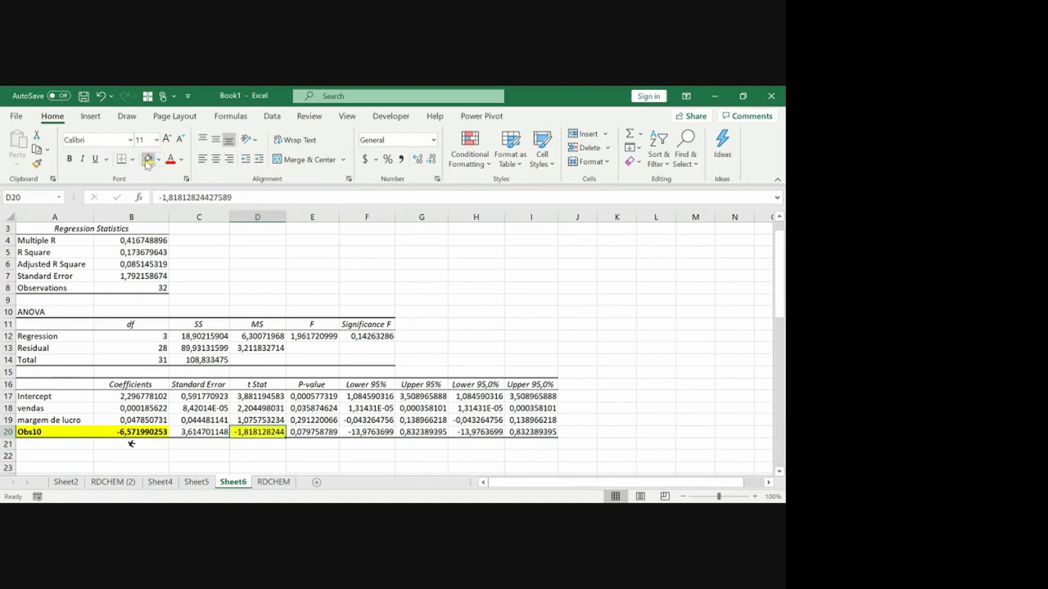
click(70, 164)
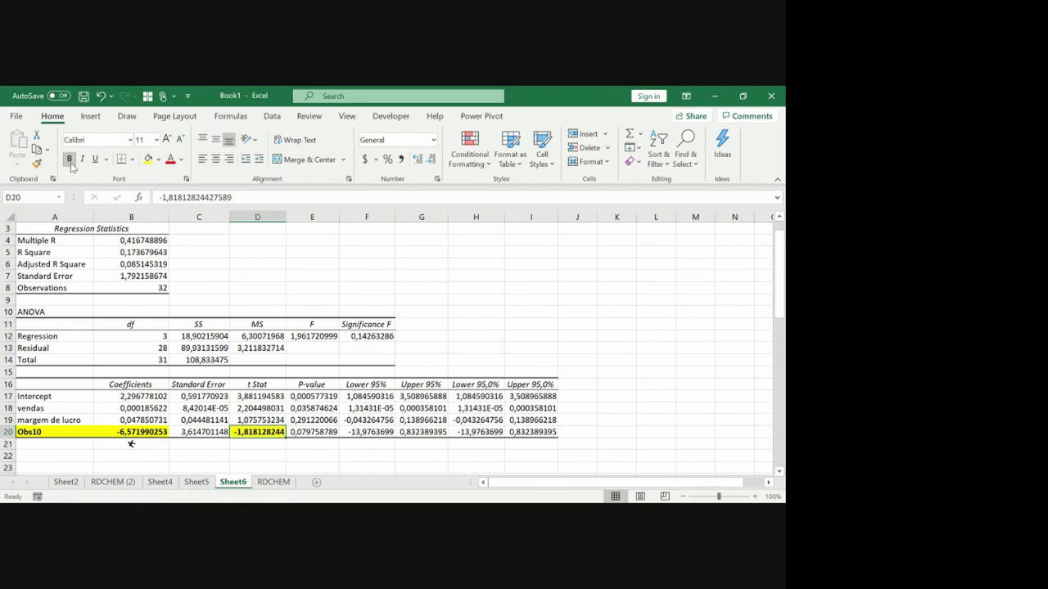
Step: Annotate the t Stat by hand with an arrow to t = "Resíduo" / S resíduo, and circle the Obs10 standard error in C20
mouse_move(271, 379)
mouse_down()
mouse_move(438, 289)
mouse_move(427, 293)
mouse_up()
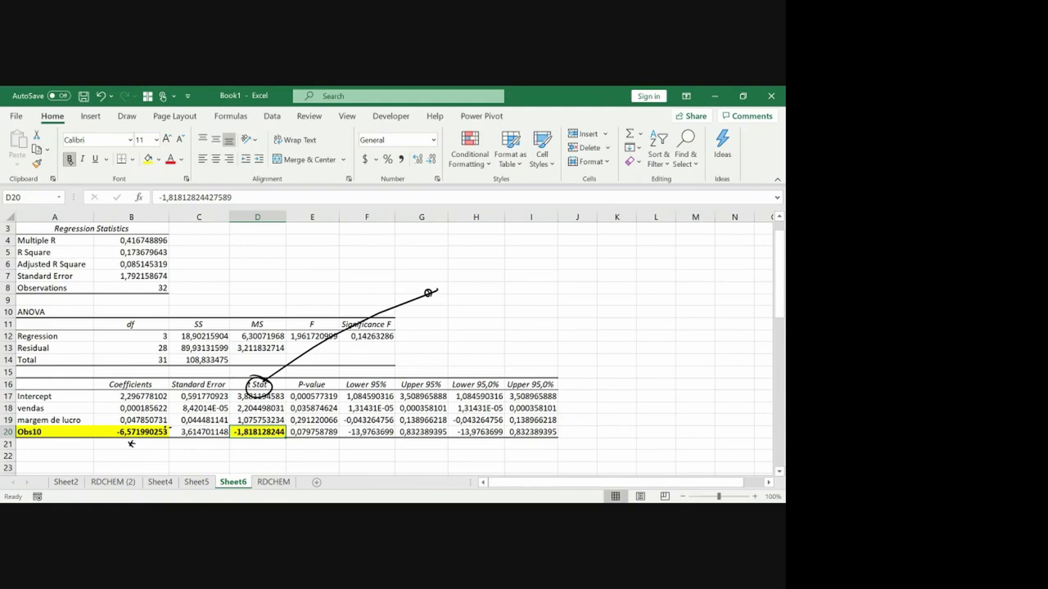
mouse_move(455, 268)
mouse_down()
mouse_move(456, 283)
mouse_move(500, 242)
mouse_up()
mouse_move(451, 297)
mouse_down()
mouse_move(513, 255)
mouse_move(475, 294)
mouse_up()
mouse_move(190, 426)
mouse_down()
mouse_move(201, 449)
mouse_move(214, 425)
mouse_up()
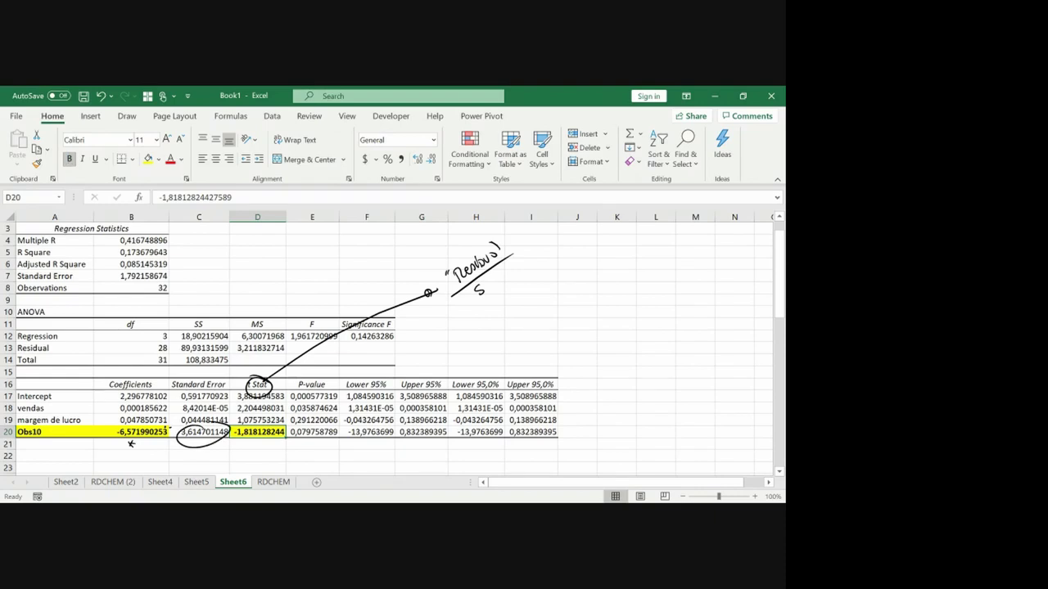
mouse_move(484, 295)
mouse_down()
mouse_move(522, 270)
mouse_move(534, 275)
mouse_up()
drag(434, 301, 438, 308)
key(Return)
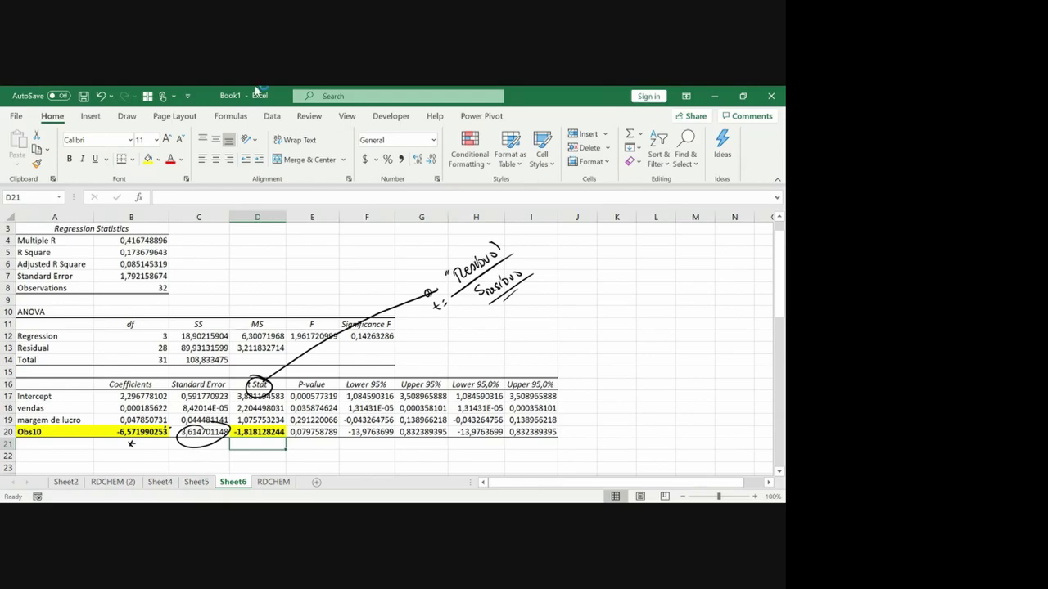
Step: Switch to the slideshow and advance to slide 80, on the practical criterion for identifying outliers with studentized residuals
key(alt+Tab)
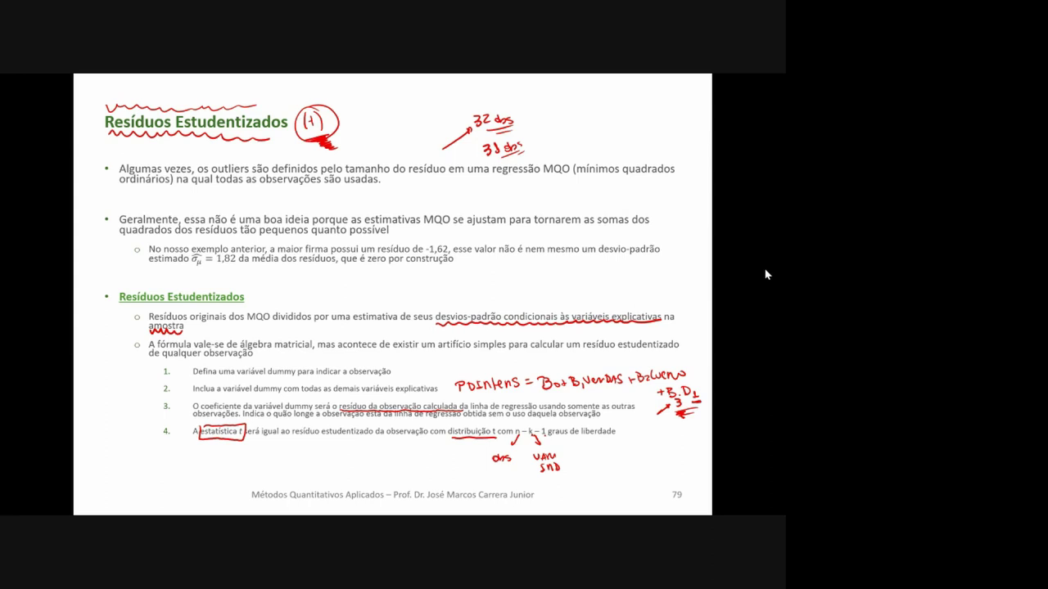
key(Right)
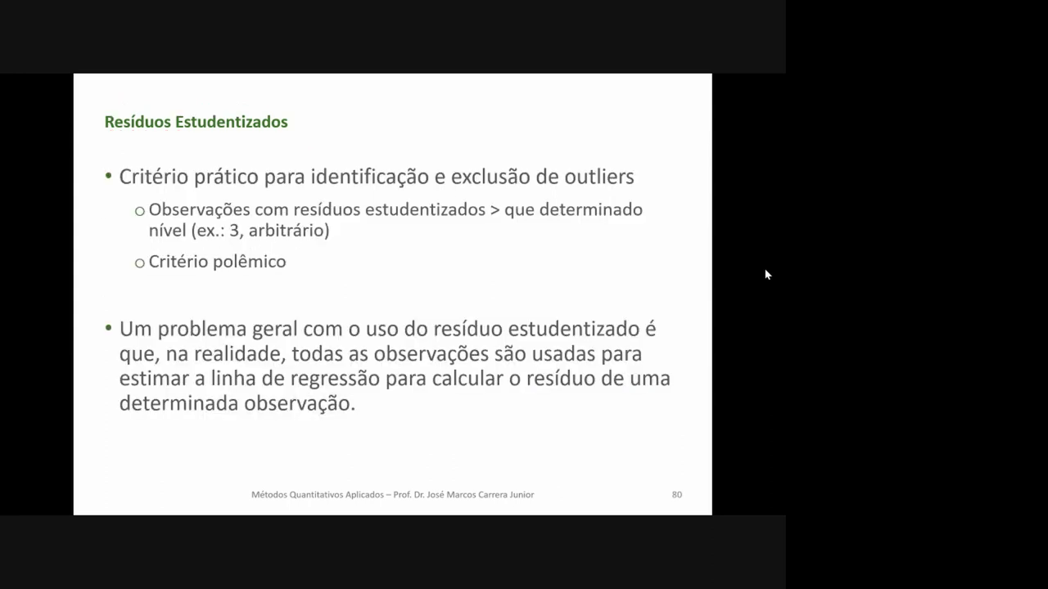